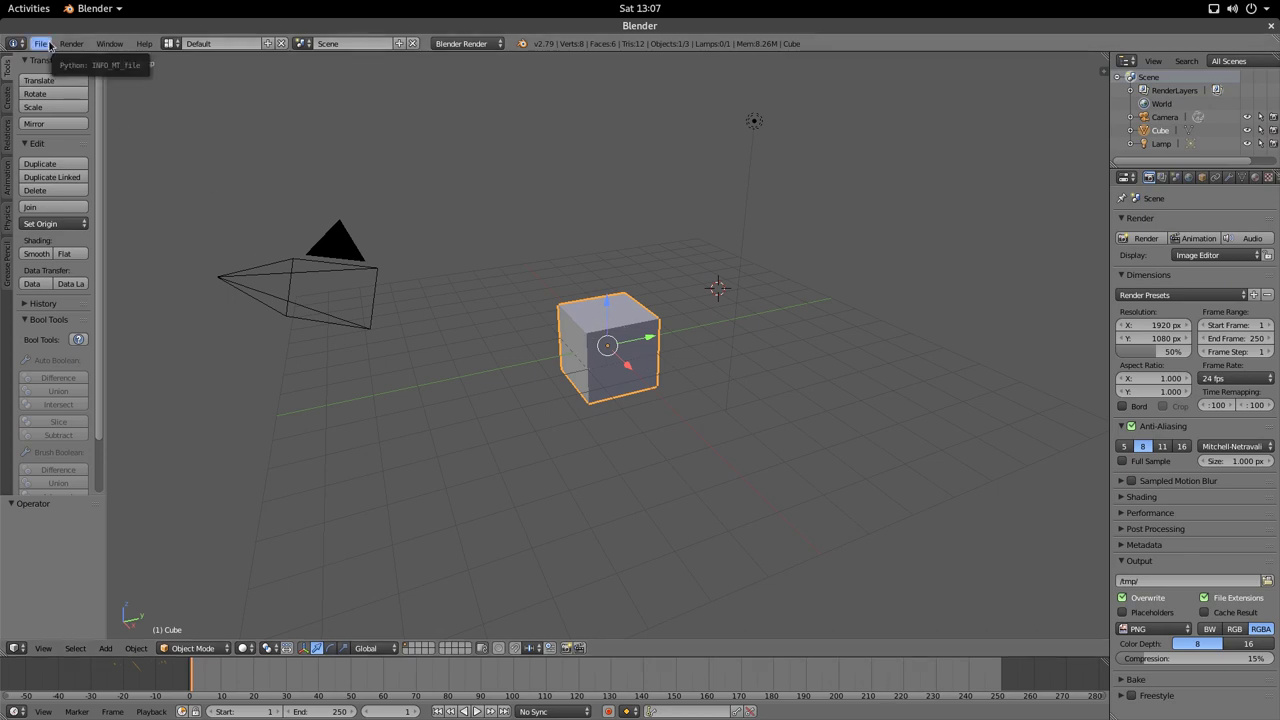
- Delete the default cube with X, then switch to the top view
key(x)
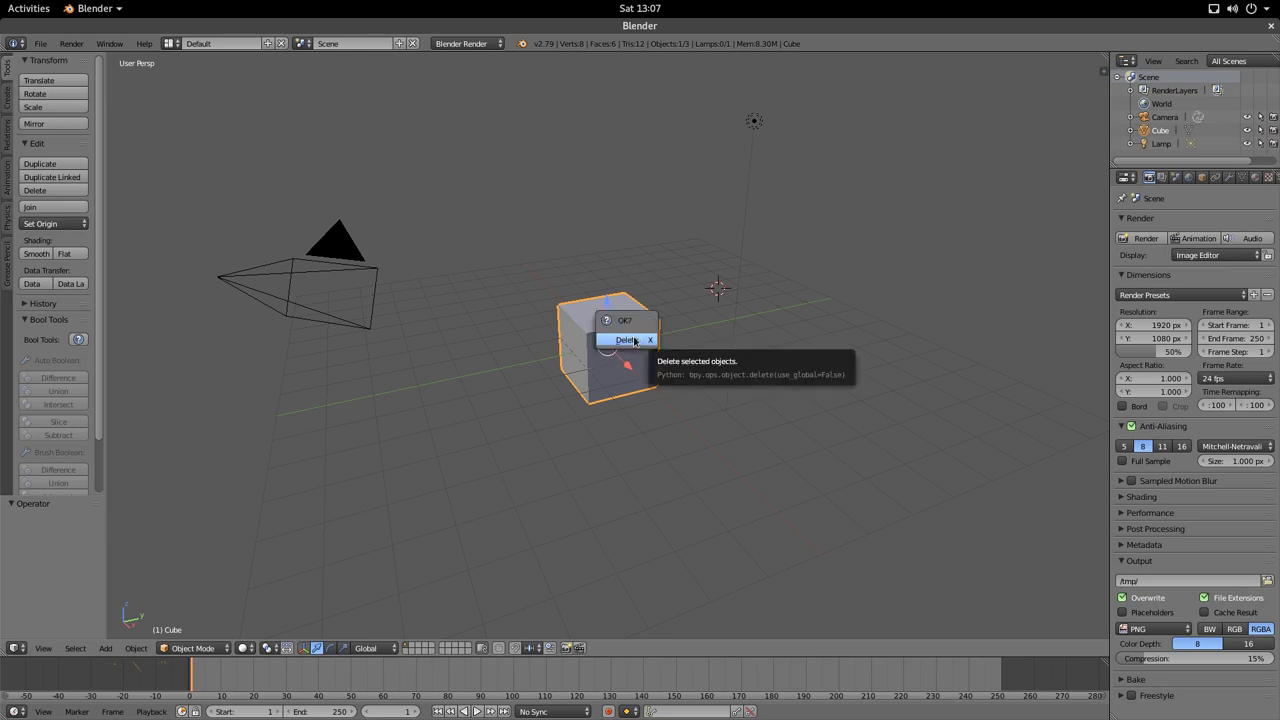
click(136, 648)
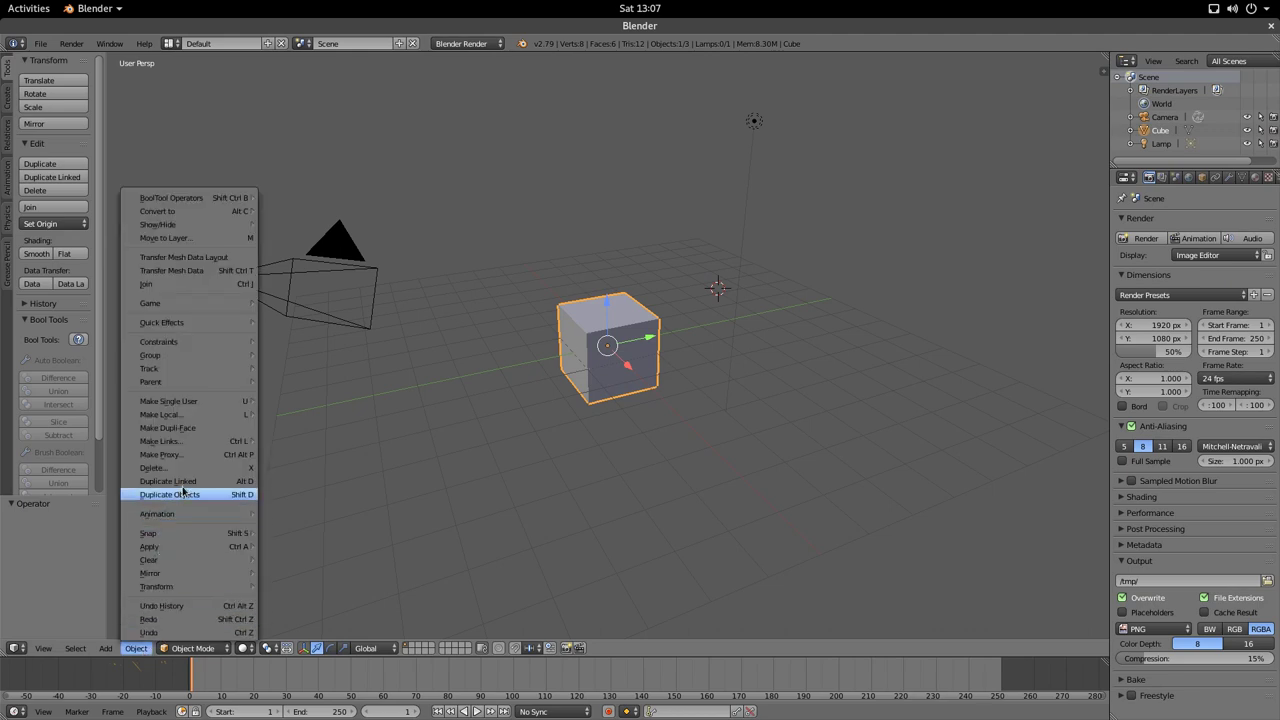
key(x)
click(645, 366)
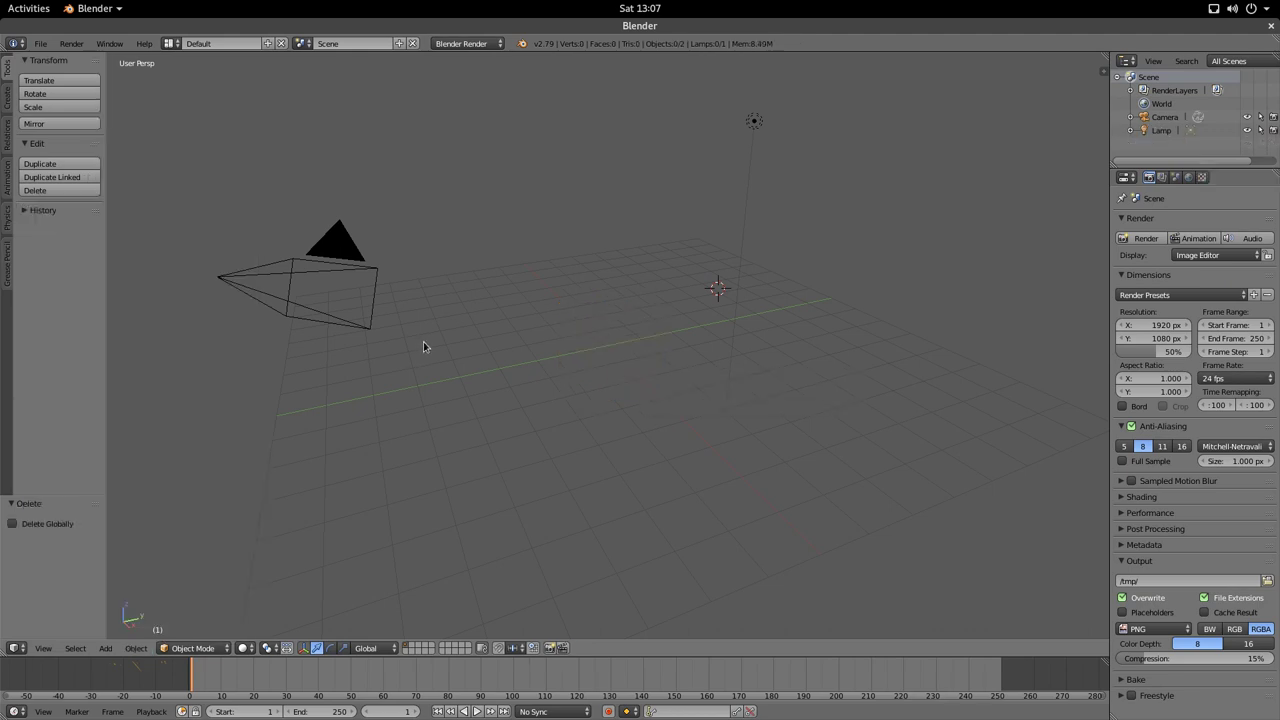
key(KP_7)
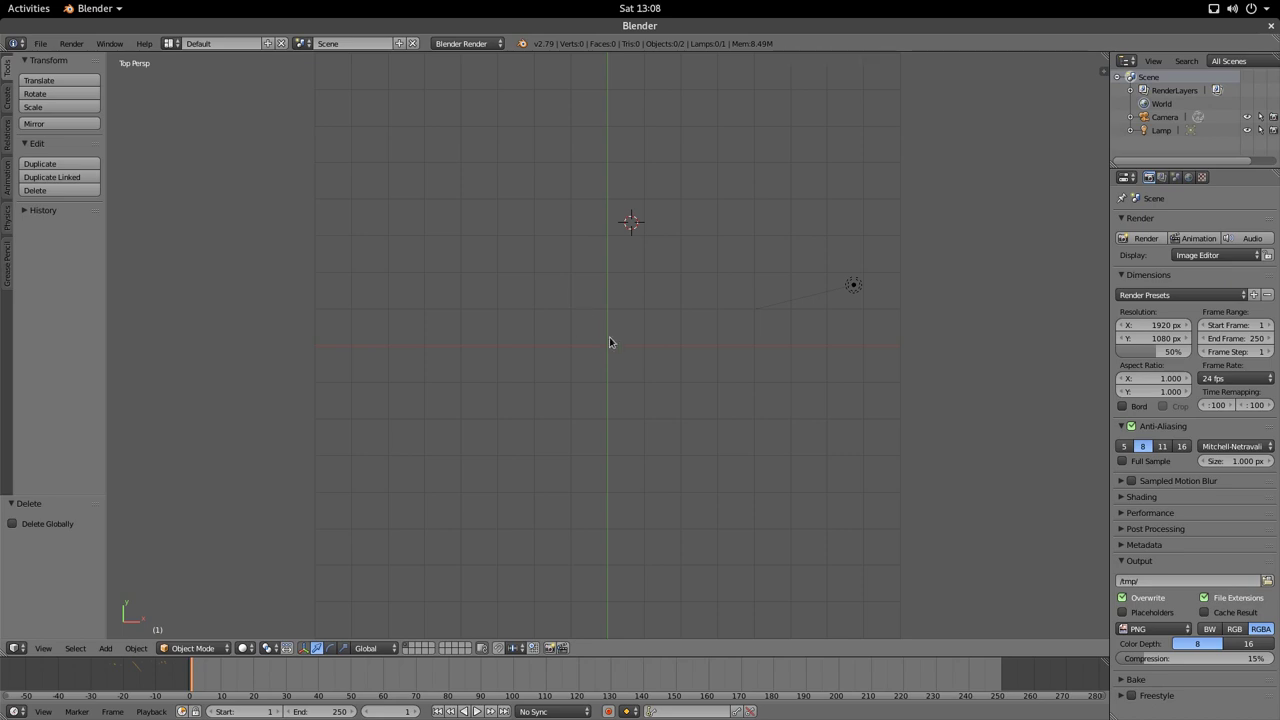
- Align the camera to the top-down view with Ctrl+Alt+Numpad 0 and look through it
scroll(613, 350, up, 2)
scroll(599, 522, down, 2)
key(ctrl+alt+KP_0)
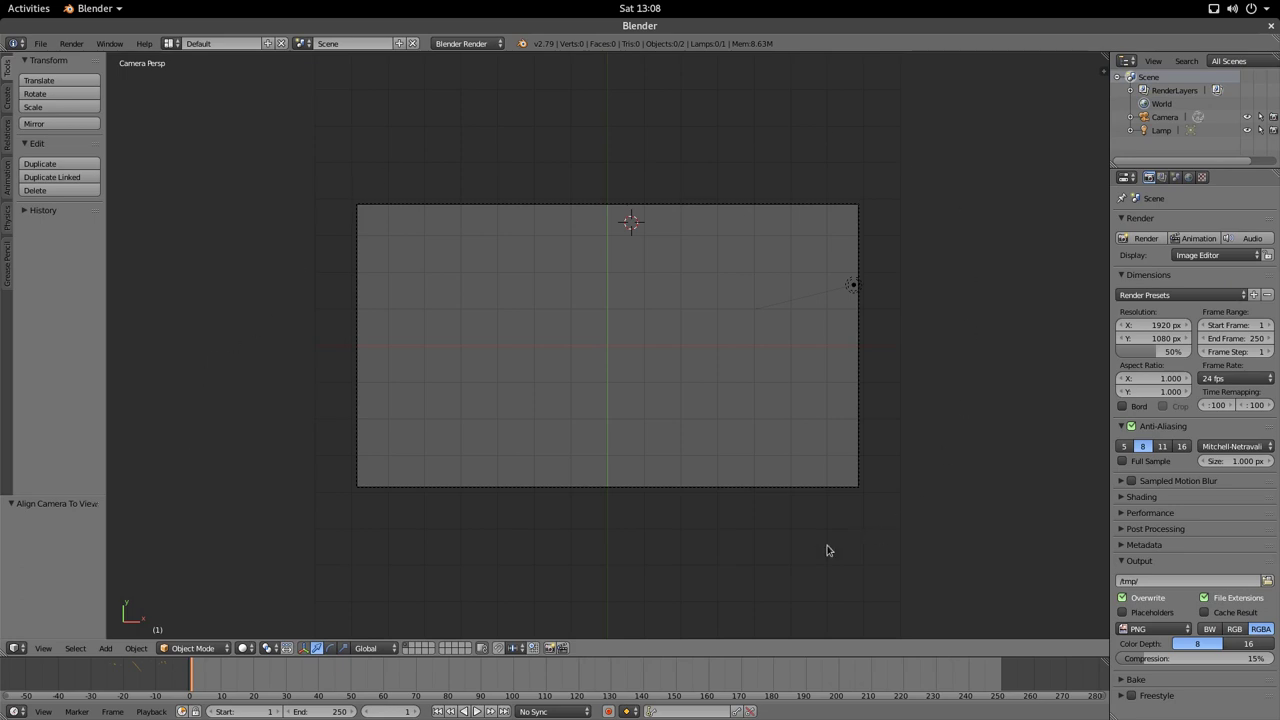
right_click(661, 490)
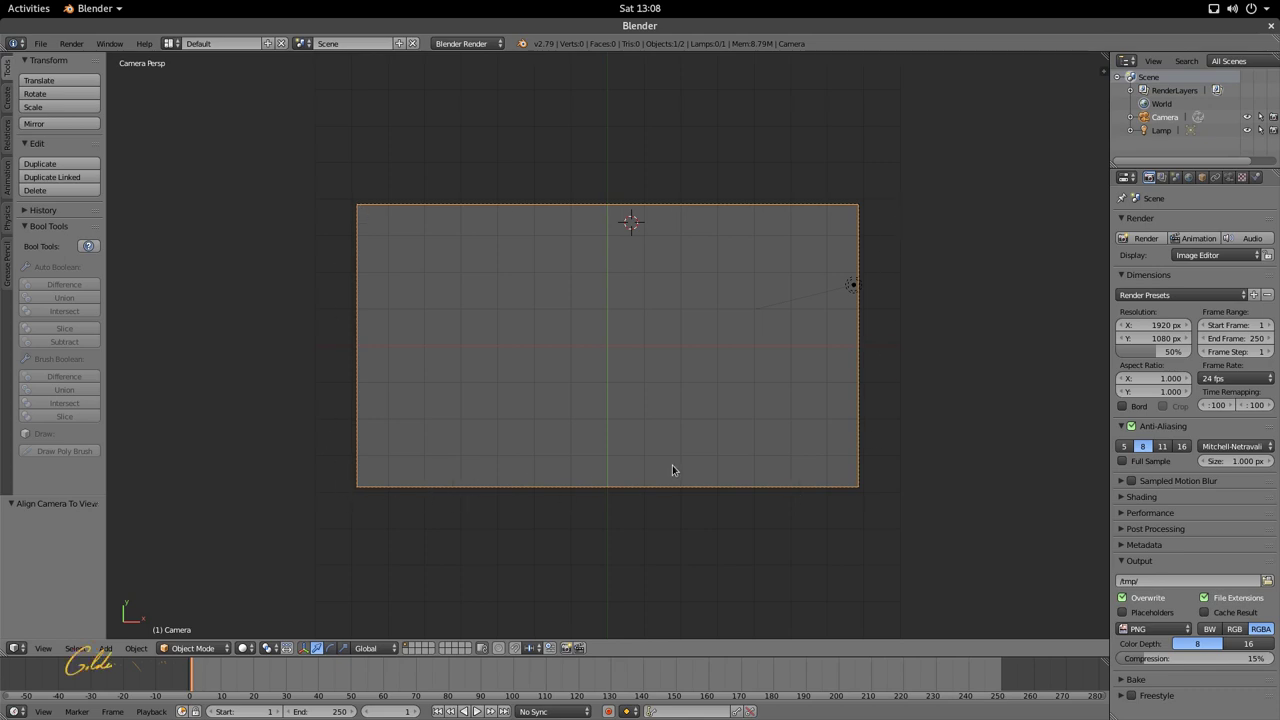
mouse_move(672, 470)
middle_down()
mouse_move(772, 480)
mouse_move(660, 451)
middle_up()
scroll(656, 451, down, 4)
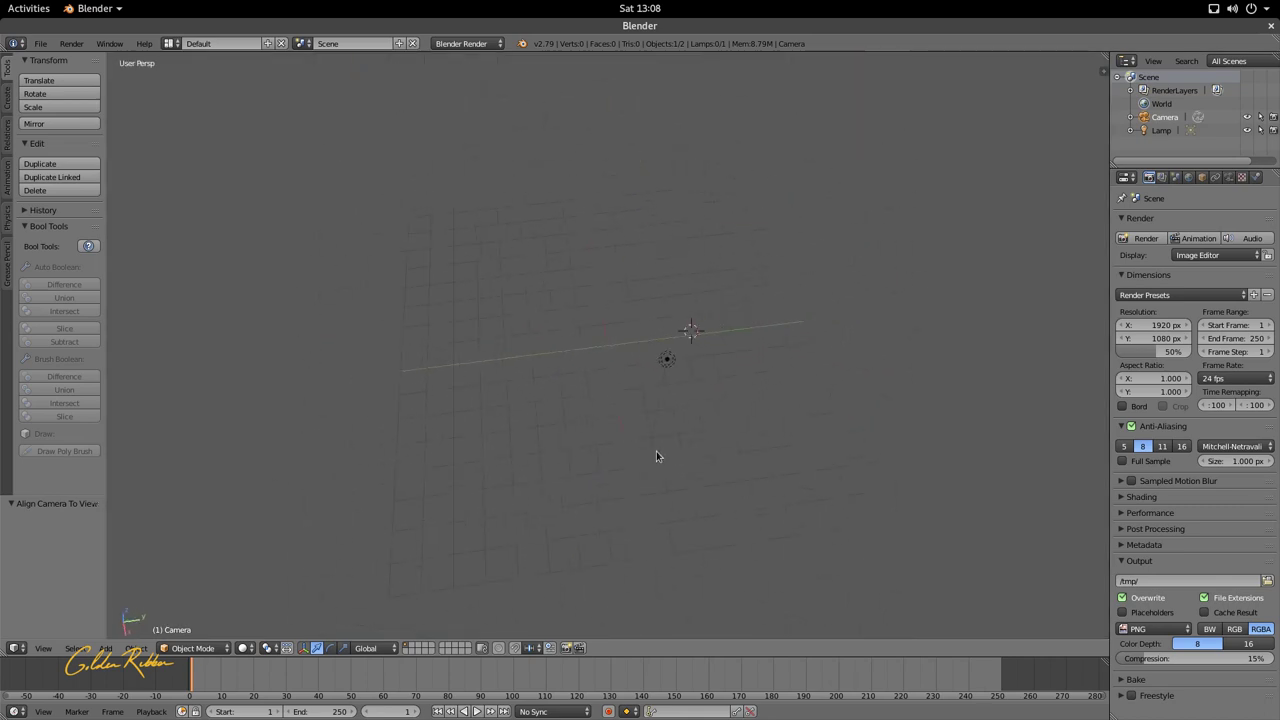
middle_drag(660, 358, 767, 376)
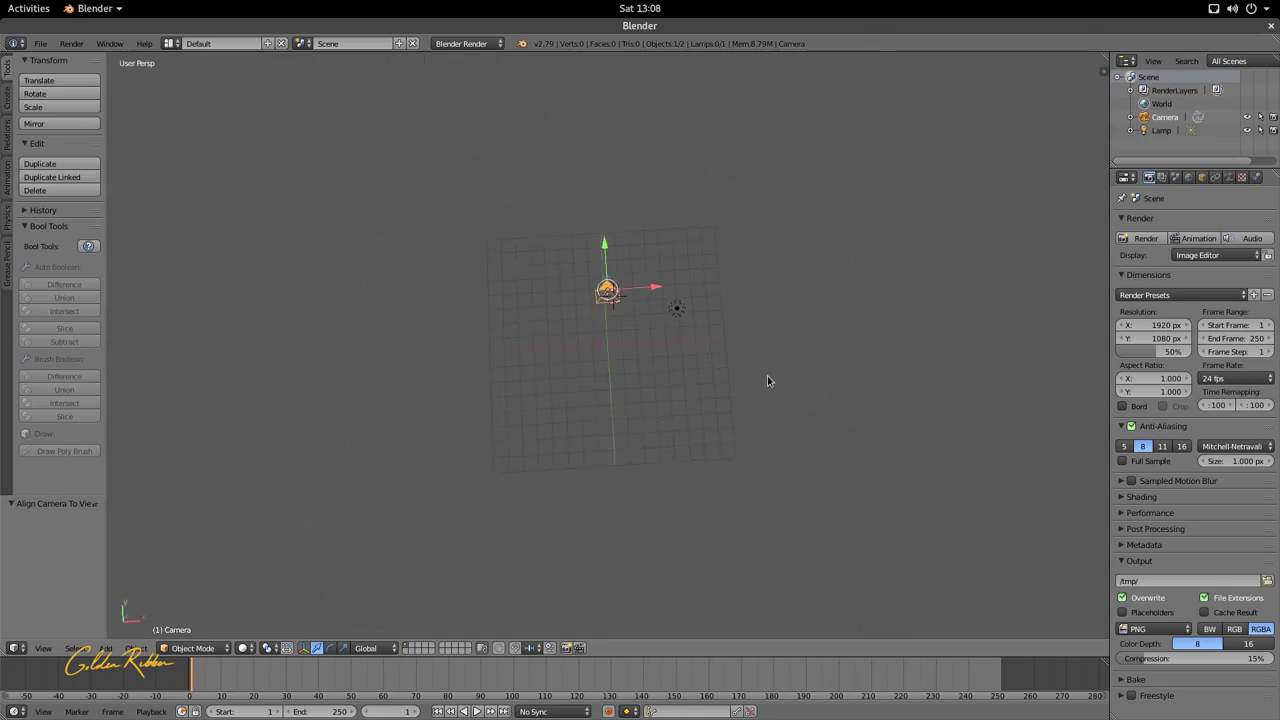
key(ctrl+alt+KP_0)
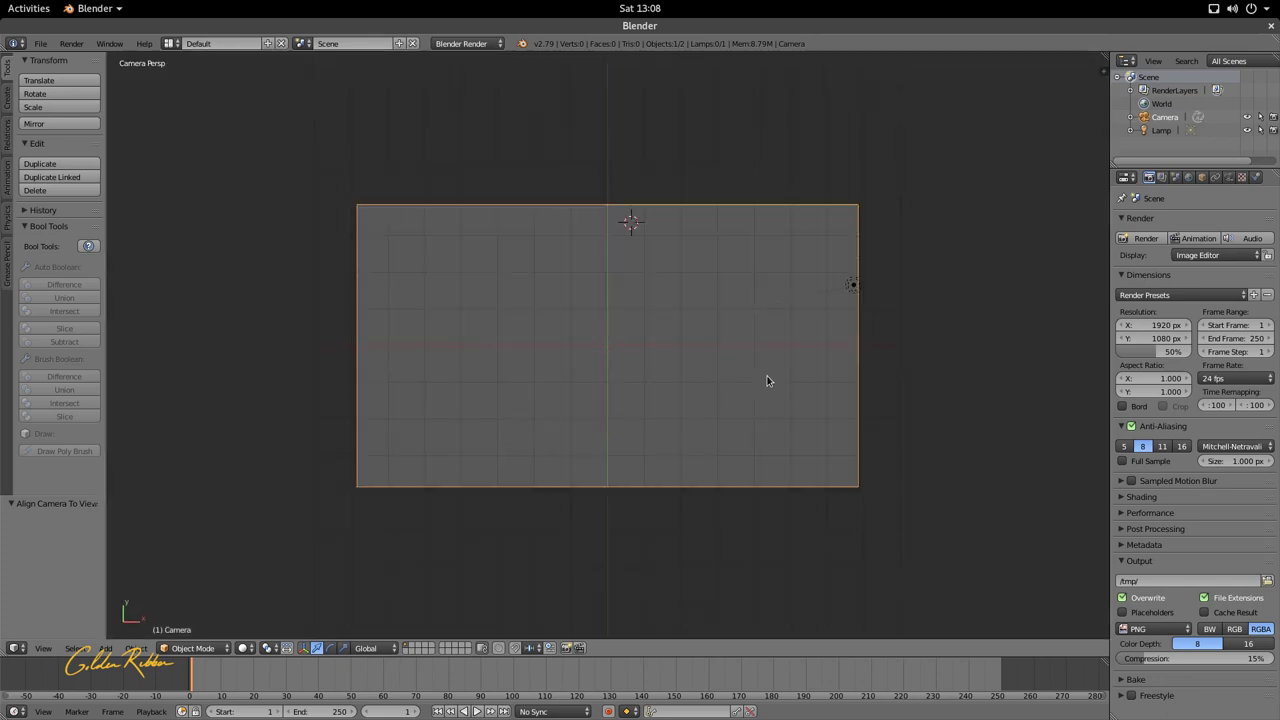
key(KP_0)
key(KP_0)
- Append the Circle object from 'PopLines correct Version.blend' in the 11 Pop Lines Animation folder
click(41, 44)
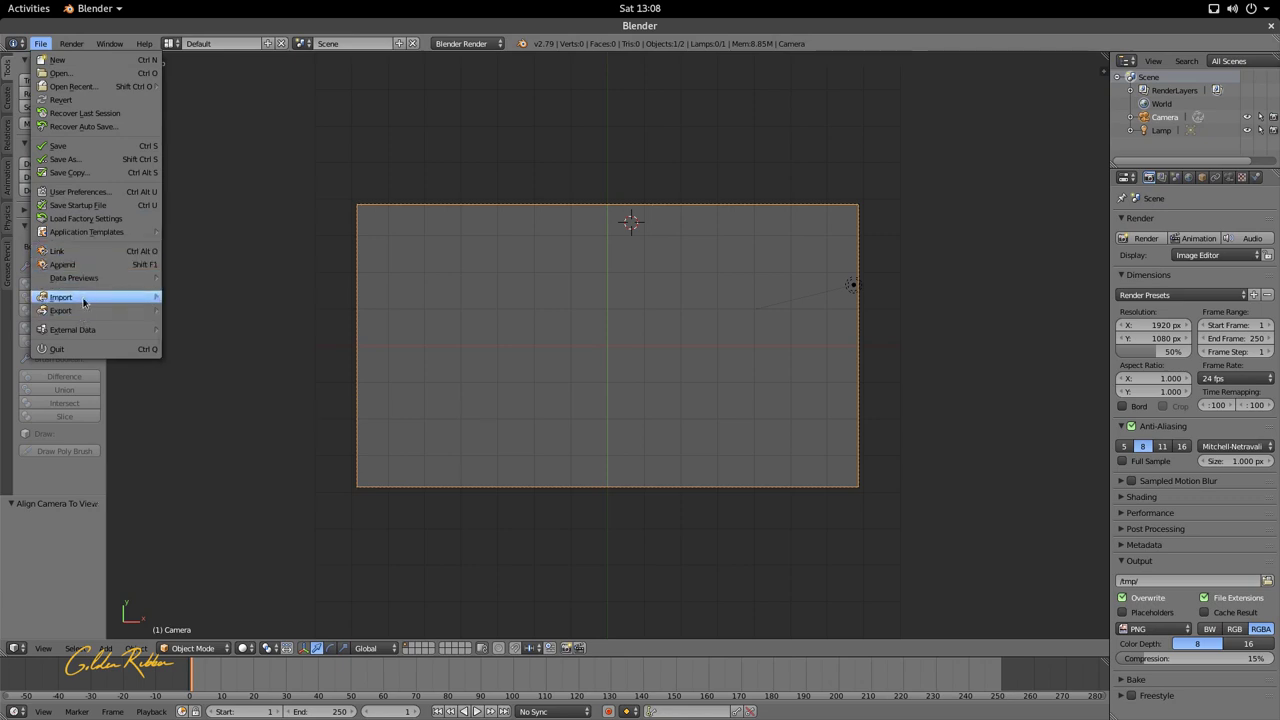
click(95, 265)
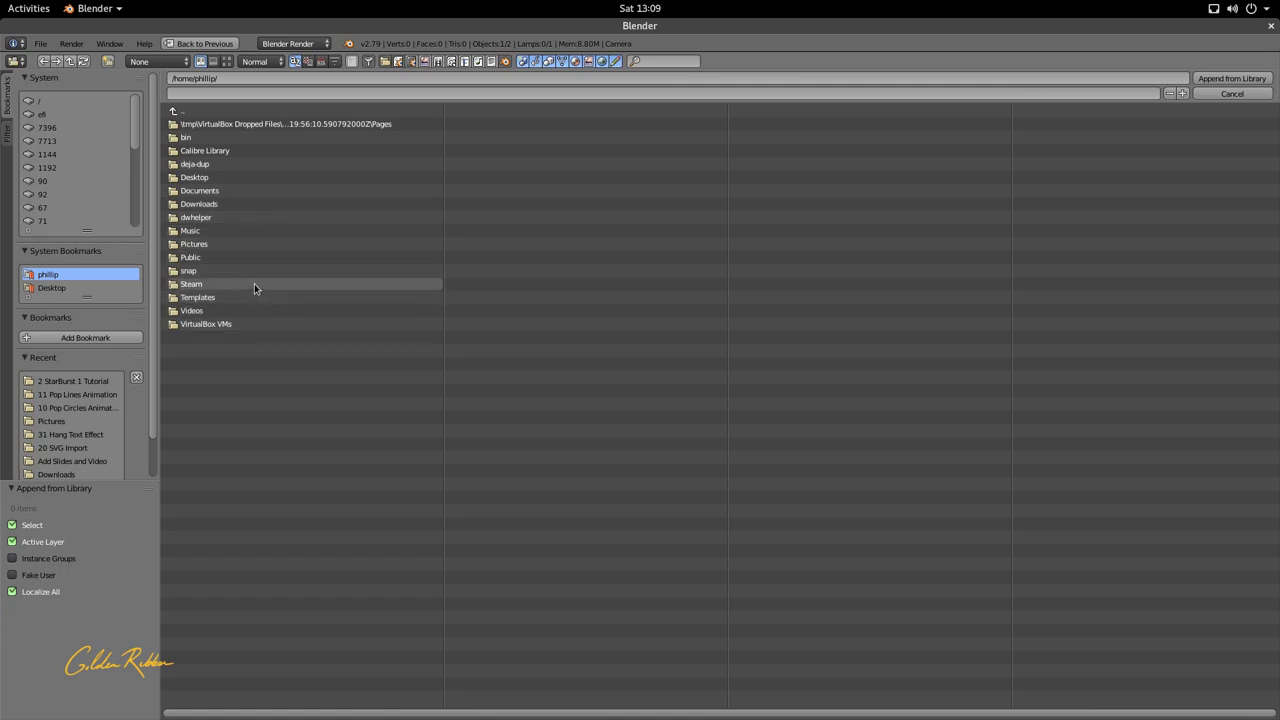
click(86, 396)
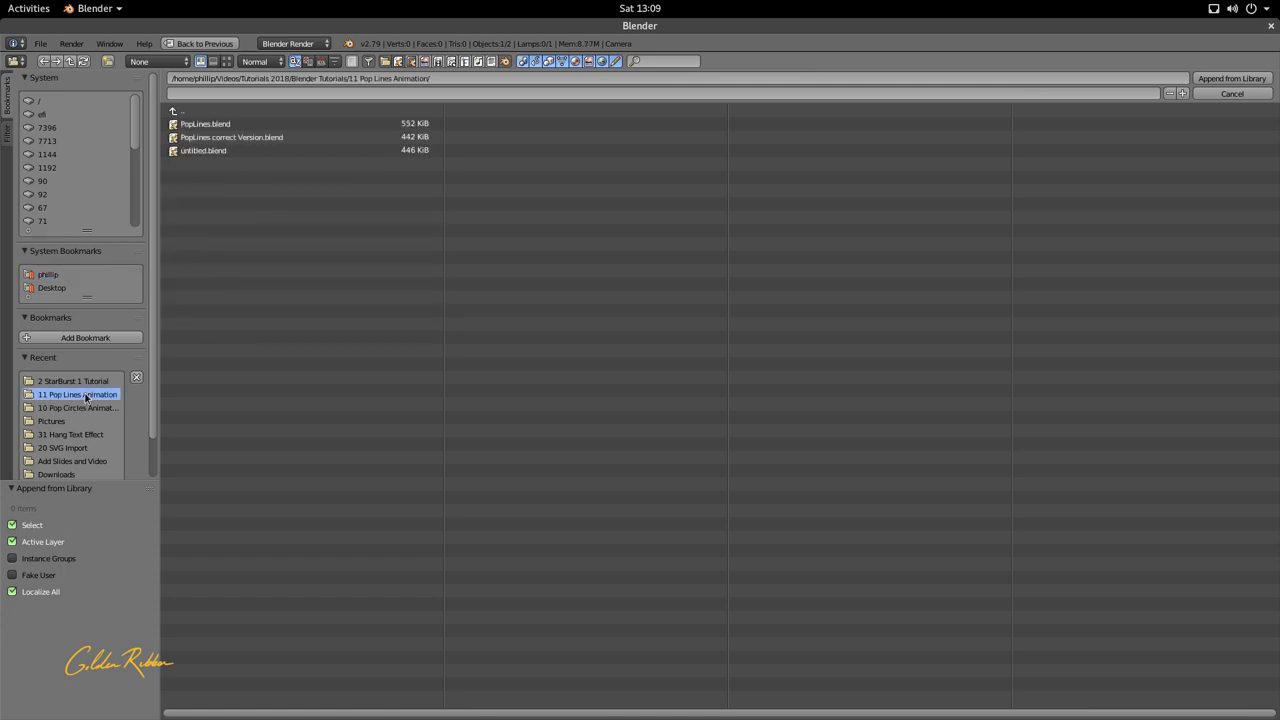
double_click(245, 138)
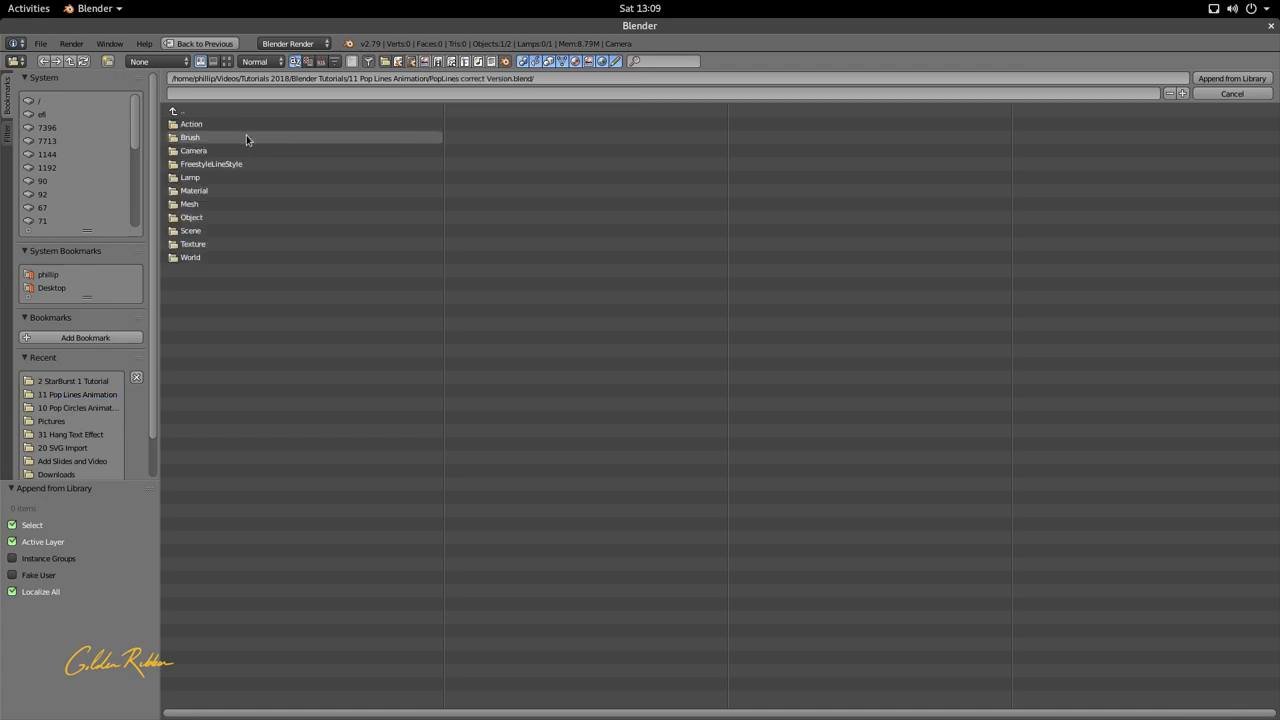
double_click(217, 217)
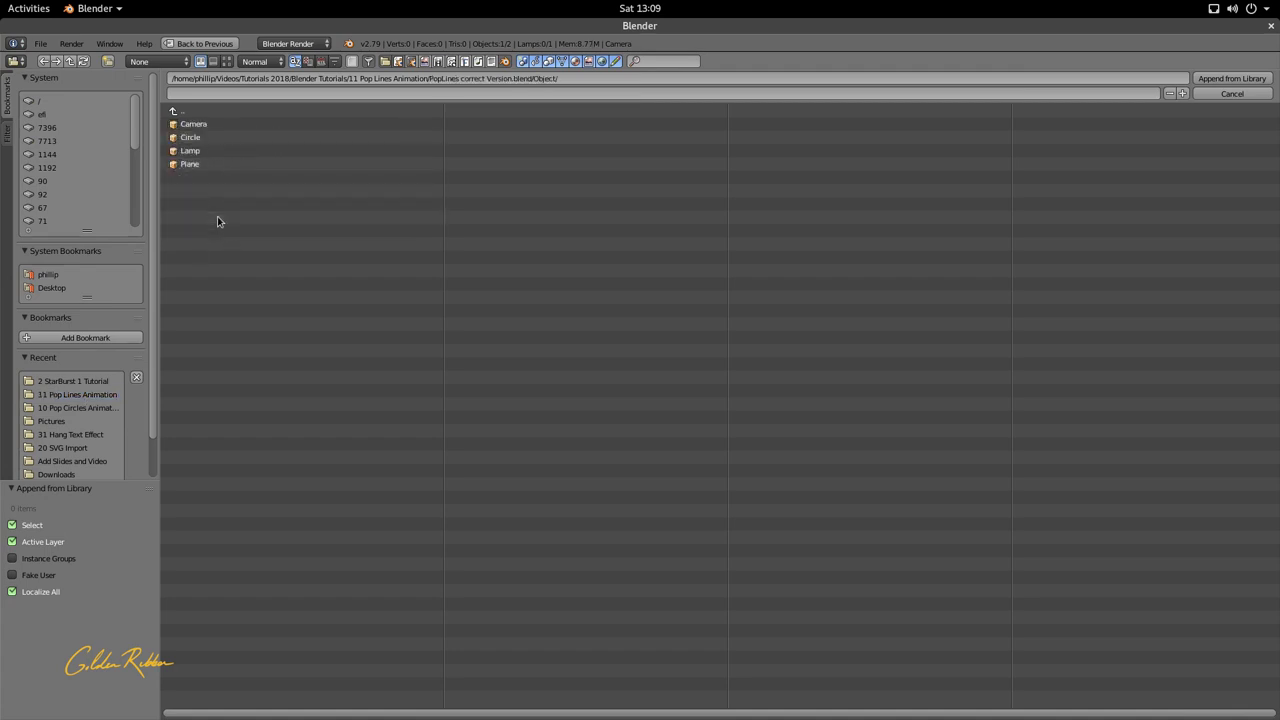
click(208, 138)
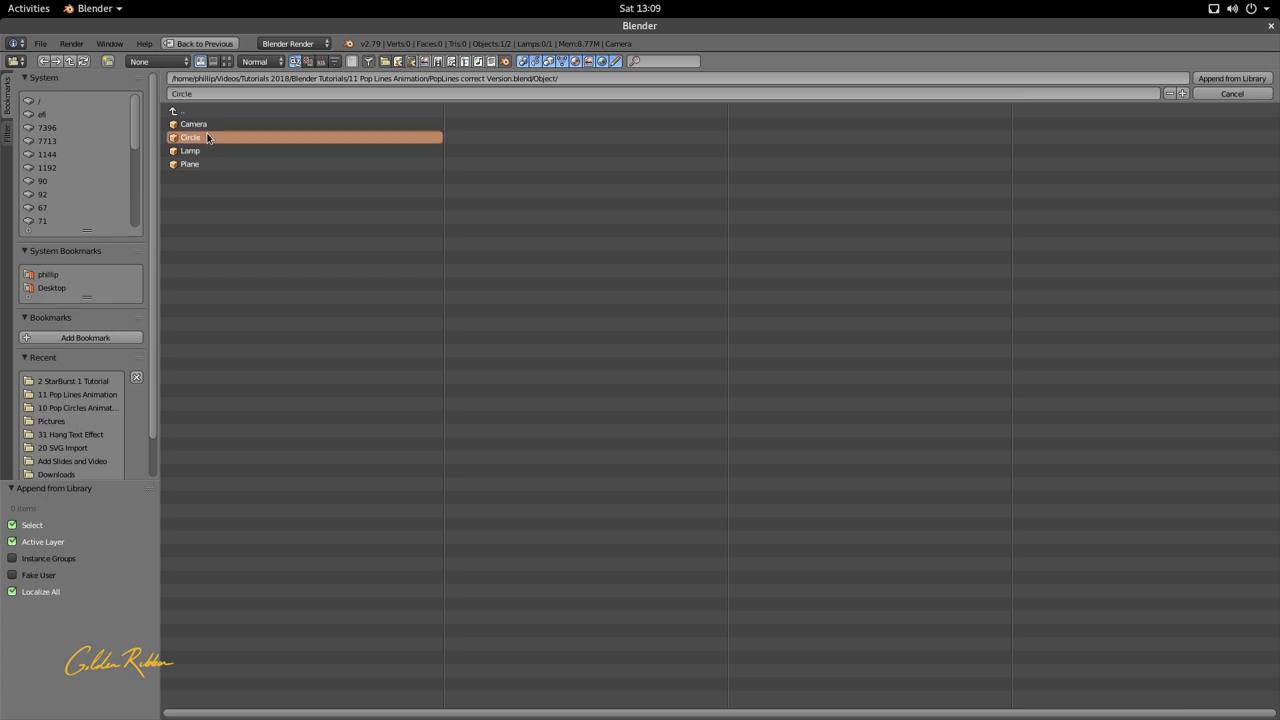
click(1238, 78)
scroll(600, 360, up, 3)
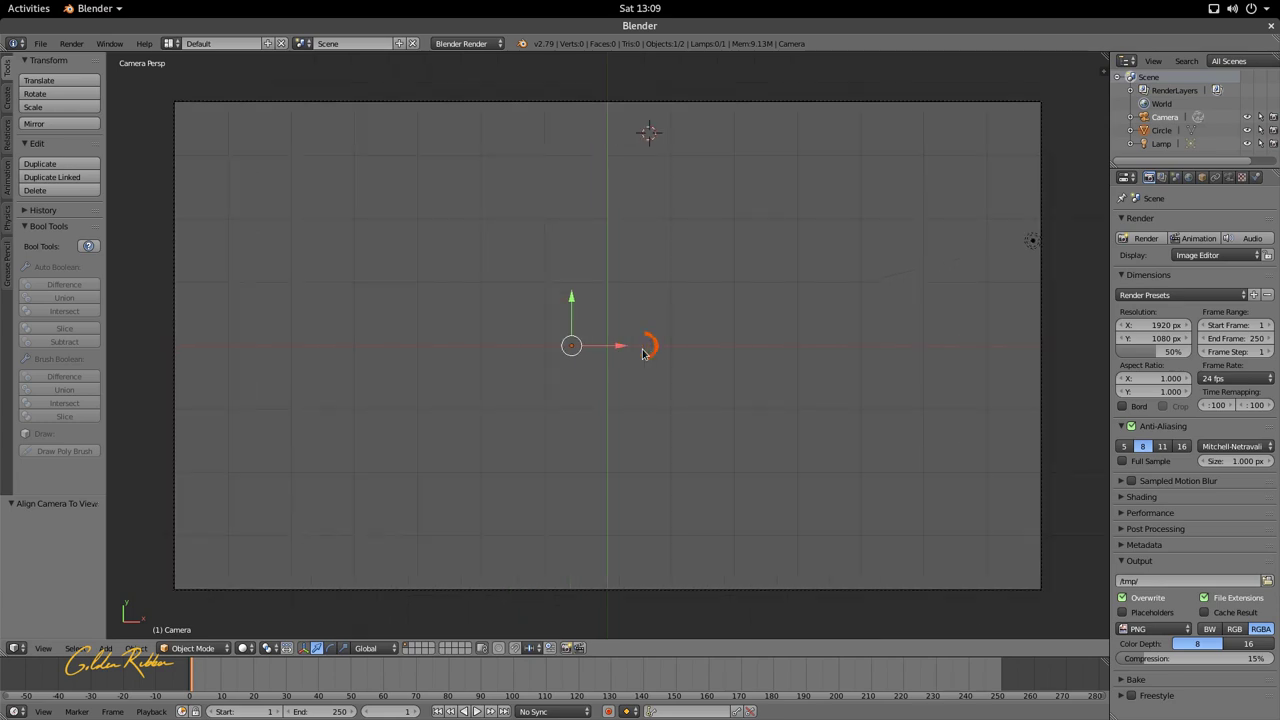
- Preview the Circle's animation from a tilted front view, playing and stopping it with Alt+A
scroll(597, 372, down, 2)
mouse_move(198, 683)
mouse_down()
mouse_move(257, 687)
mouse_move(195, 683)
mouse_move(246, 686)
mouse_move(189, 698)
mouse_move(232, 694)
mouse_move(218, 694)
mouse_up()
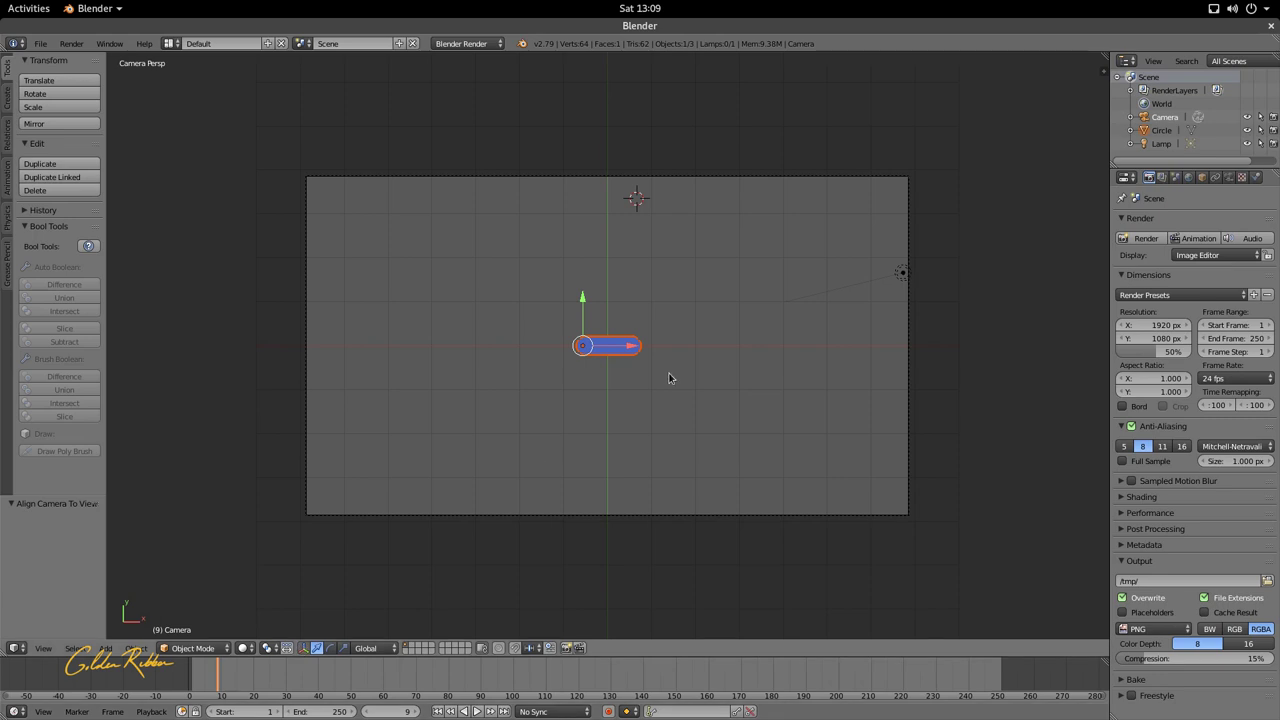
key(KP_1)
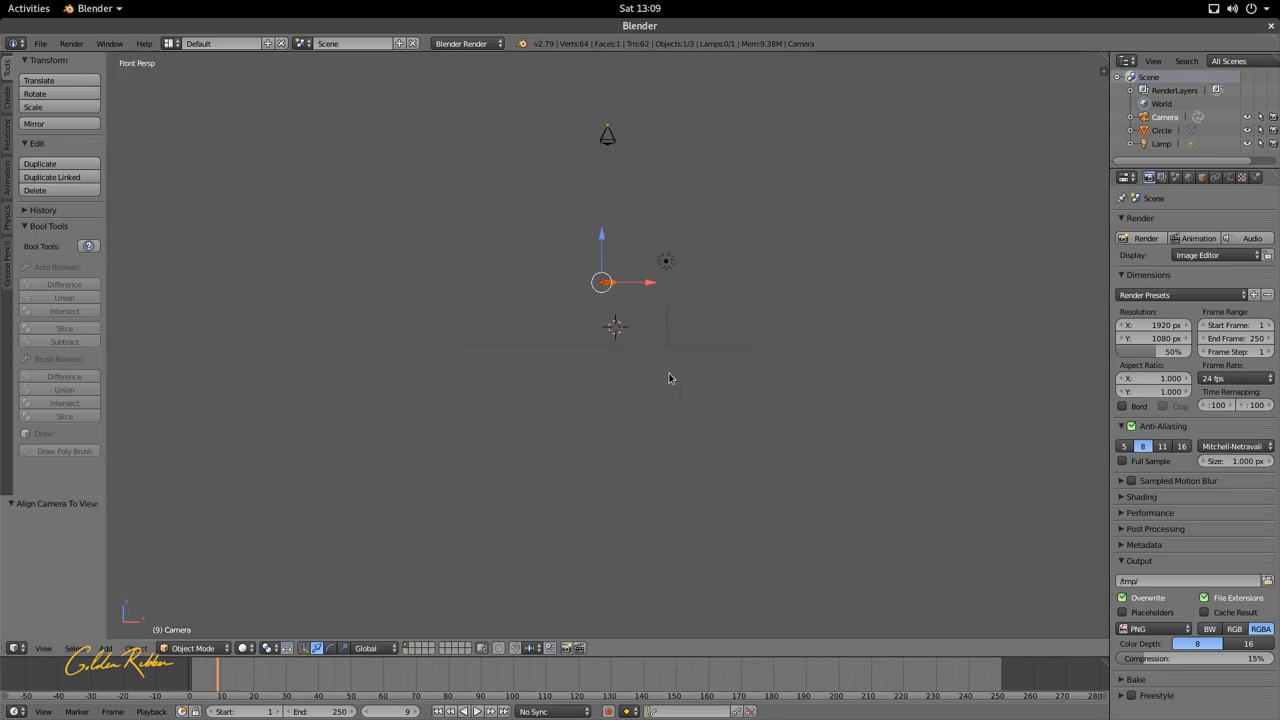
middle_drag(668, 378, 633, 361)
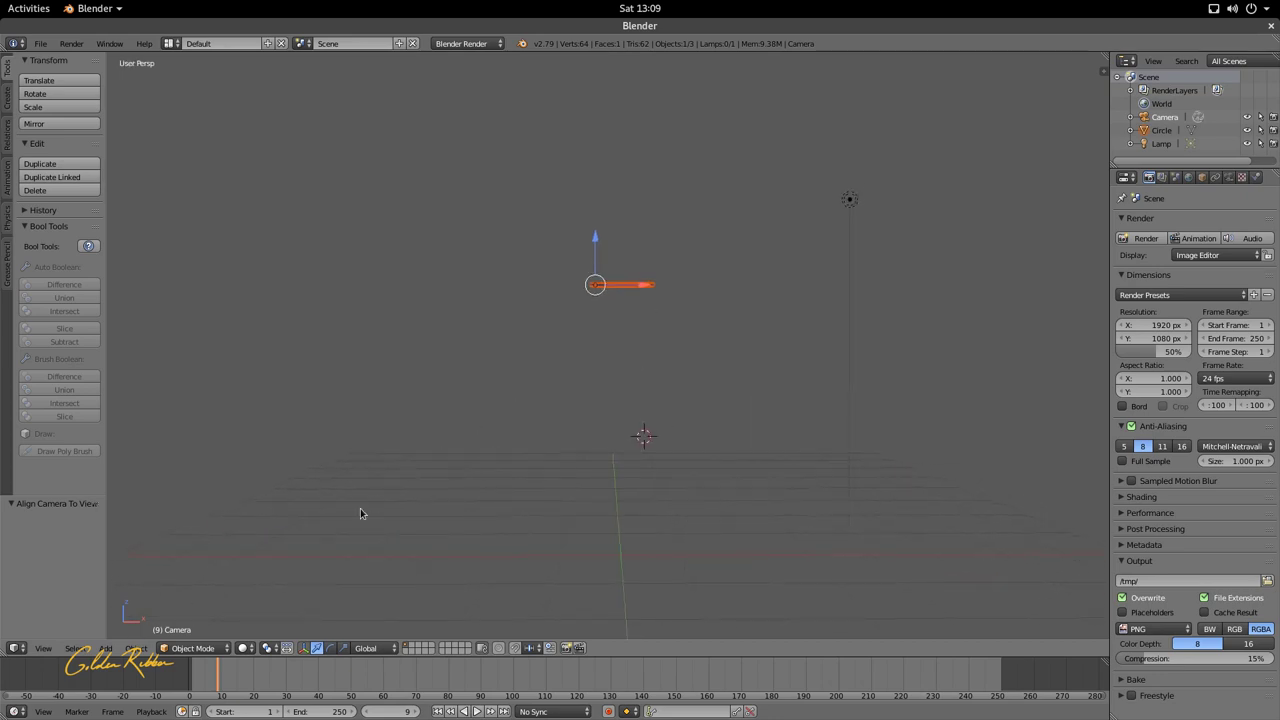
key(alt+a)
click(242, 670)
drag(242, 670, 172, 682)
key(alt+a)
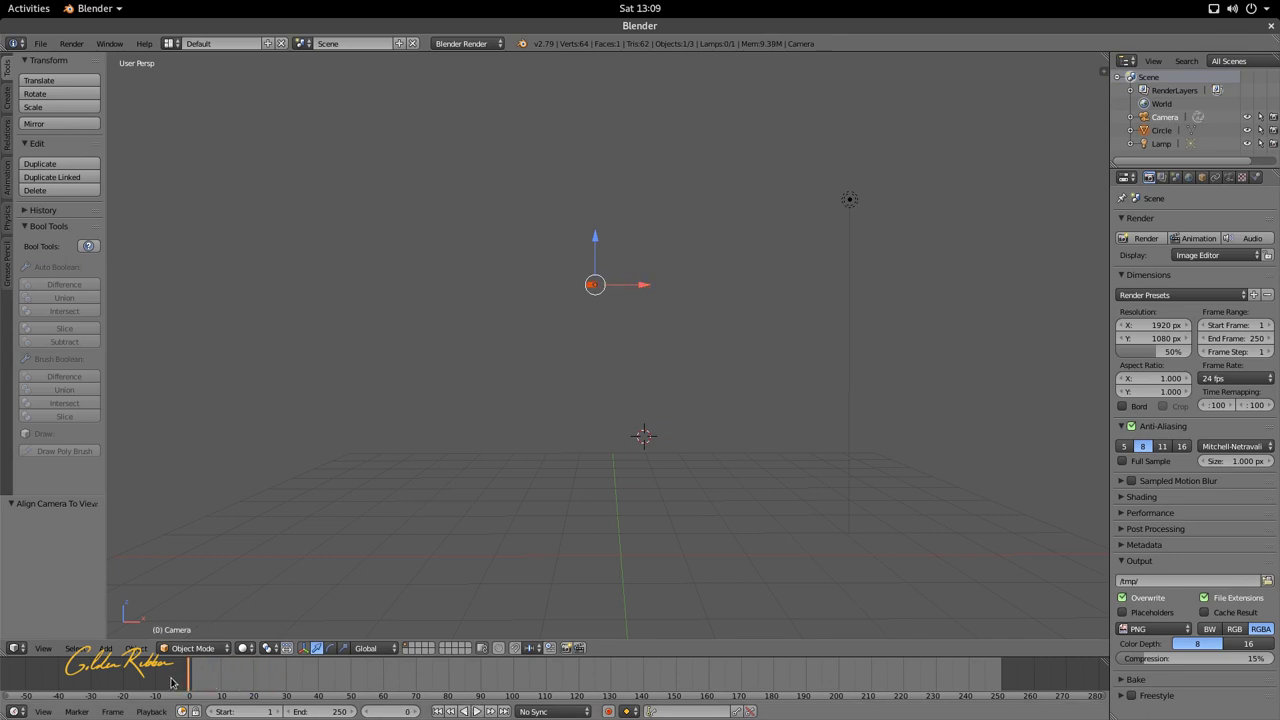
- In top and camera views, scrub the early frames where the Circle forms a blue pill
key(KP_7)
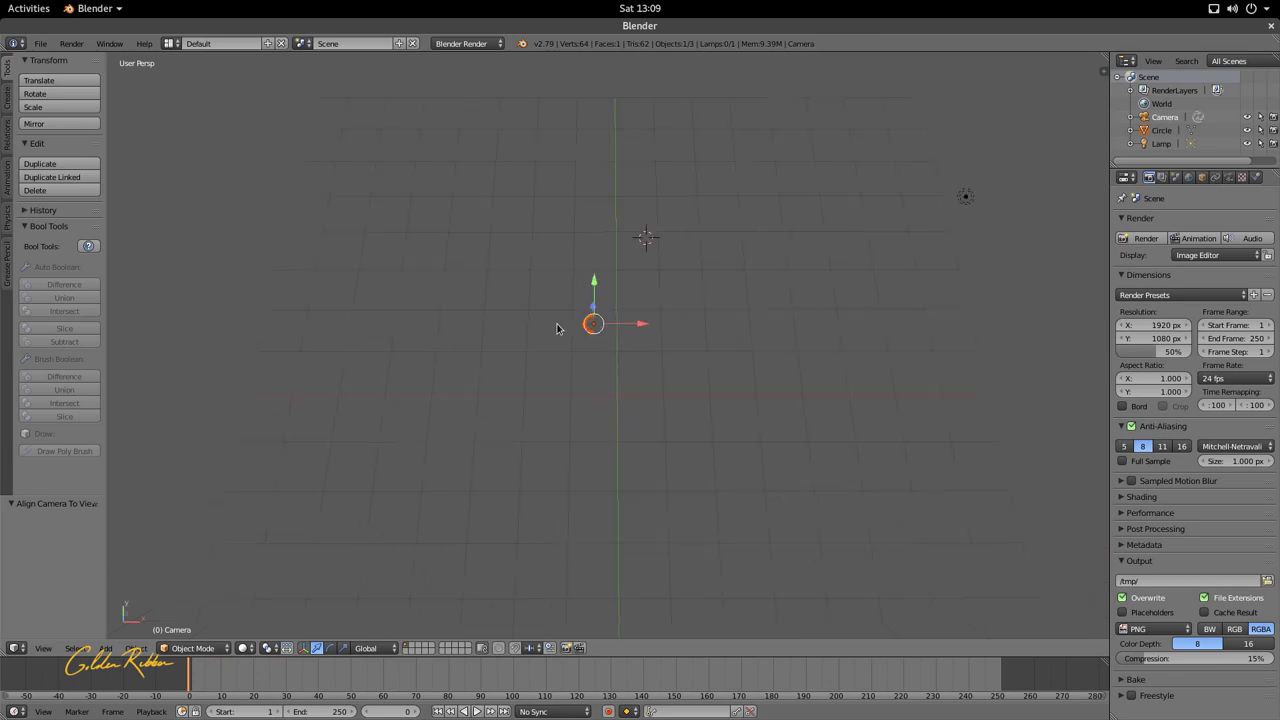
click(207, 670)
drag(207, 670, 237, 682)
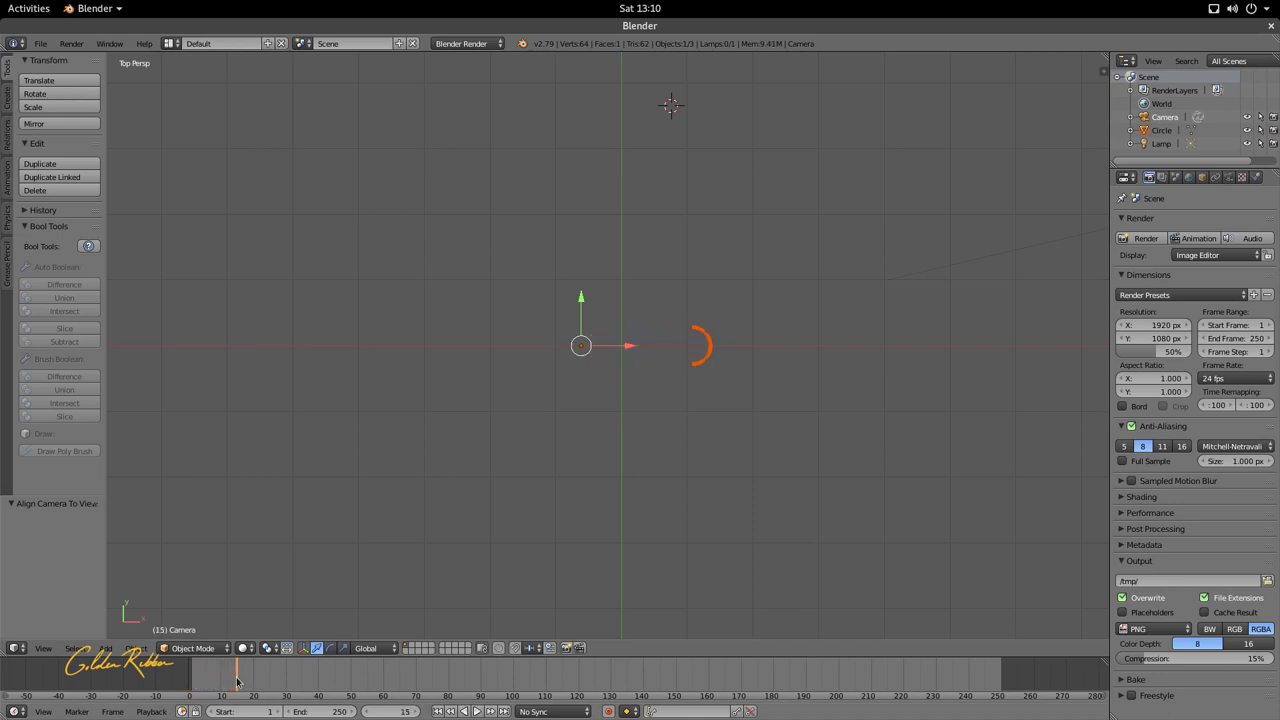
scroll(655, 398, down, 2)
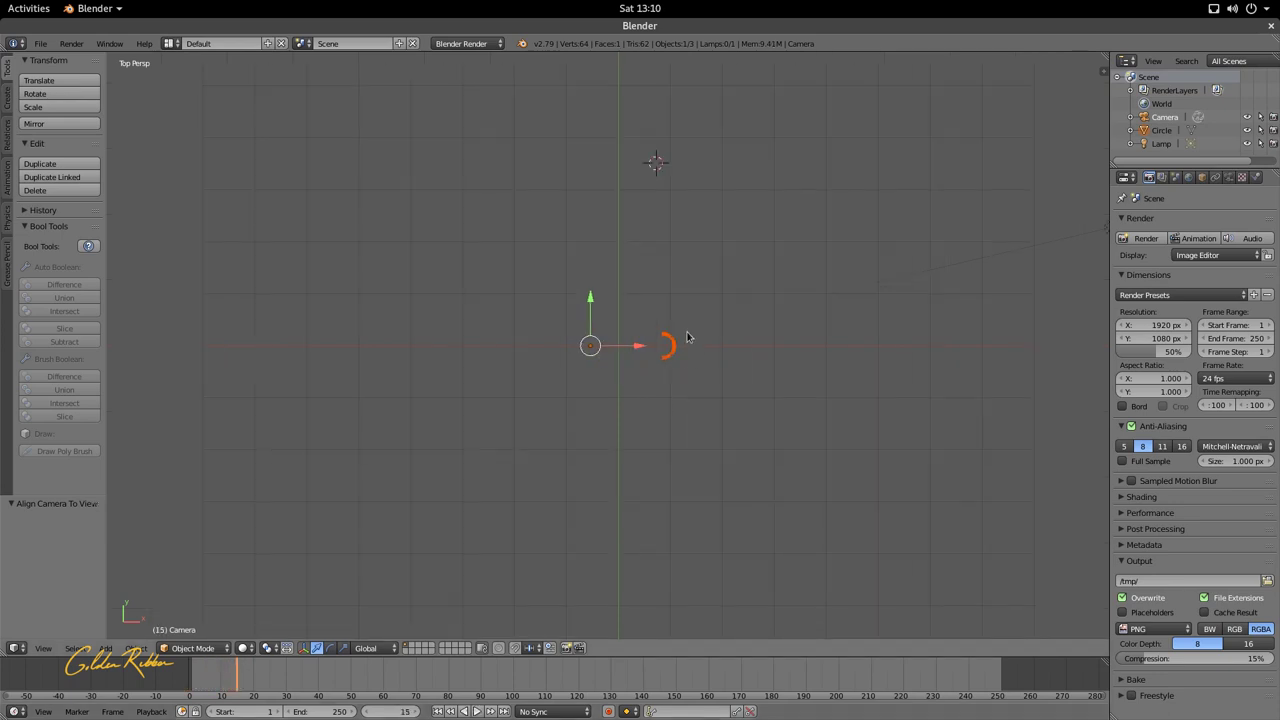
scroll(609, 386, down, 2)
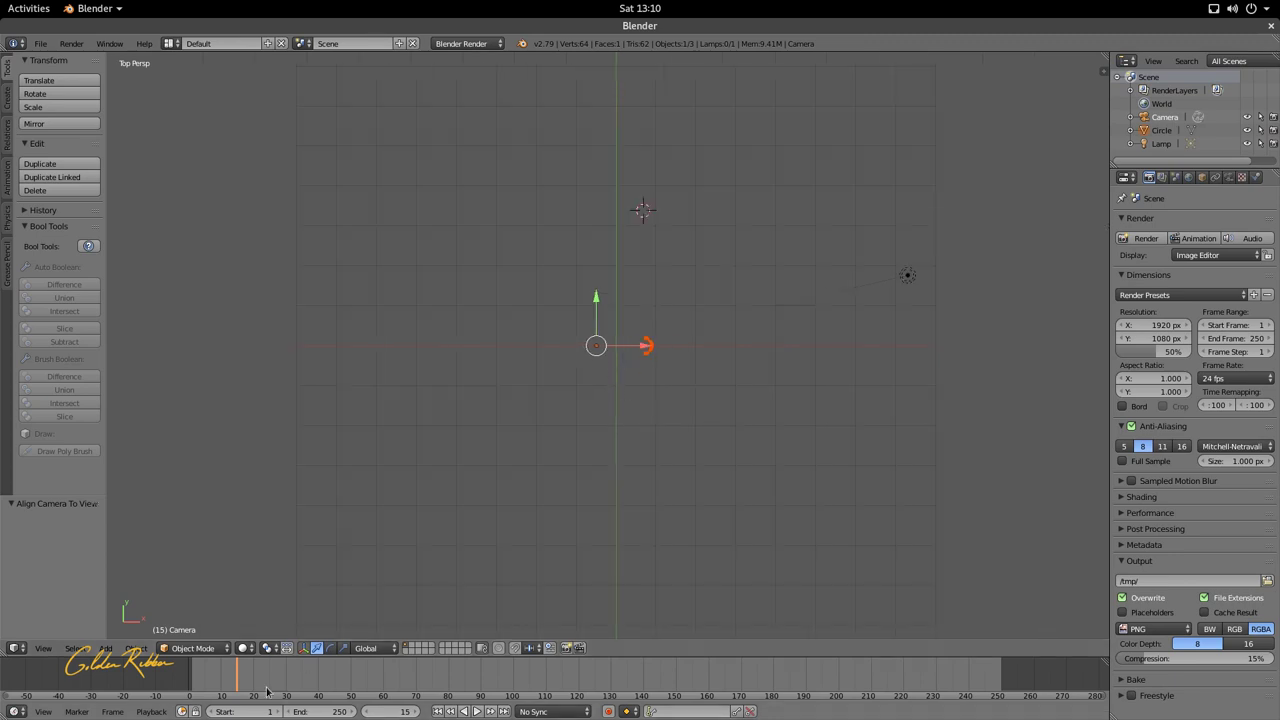
drag(237, 676, 216, 676)
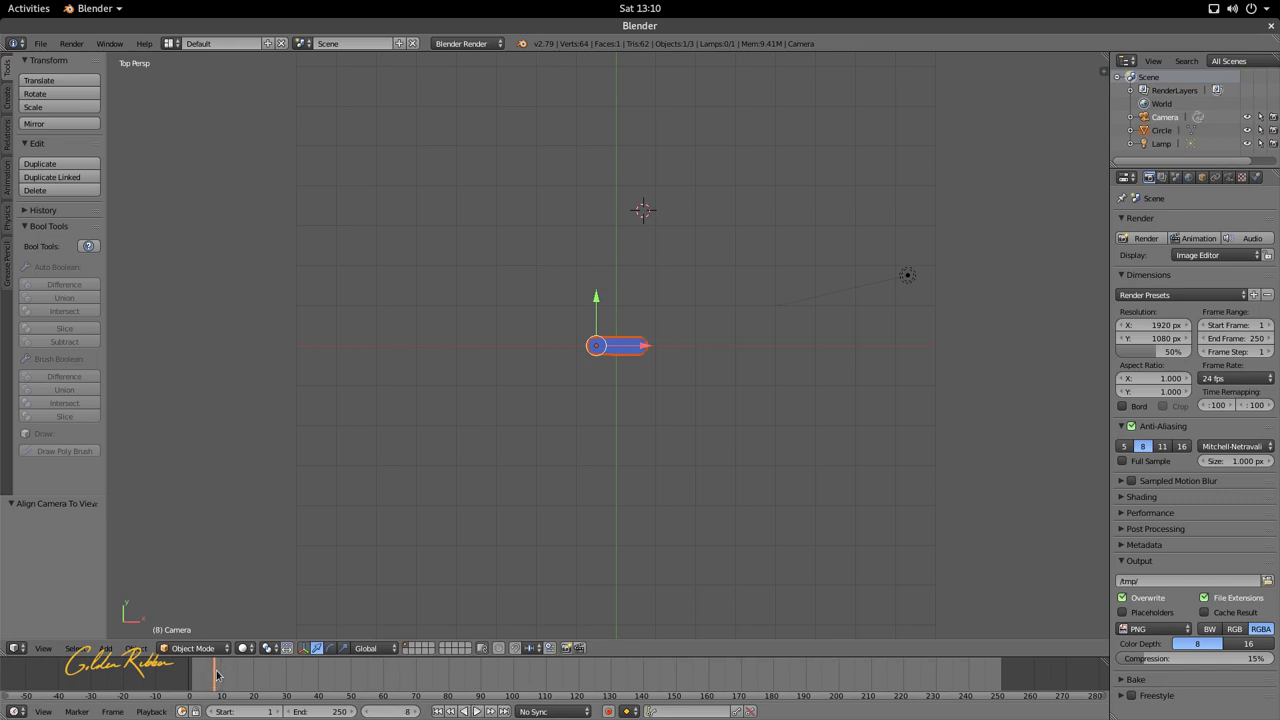
key(KP_0)
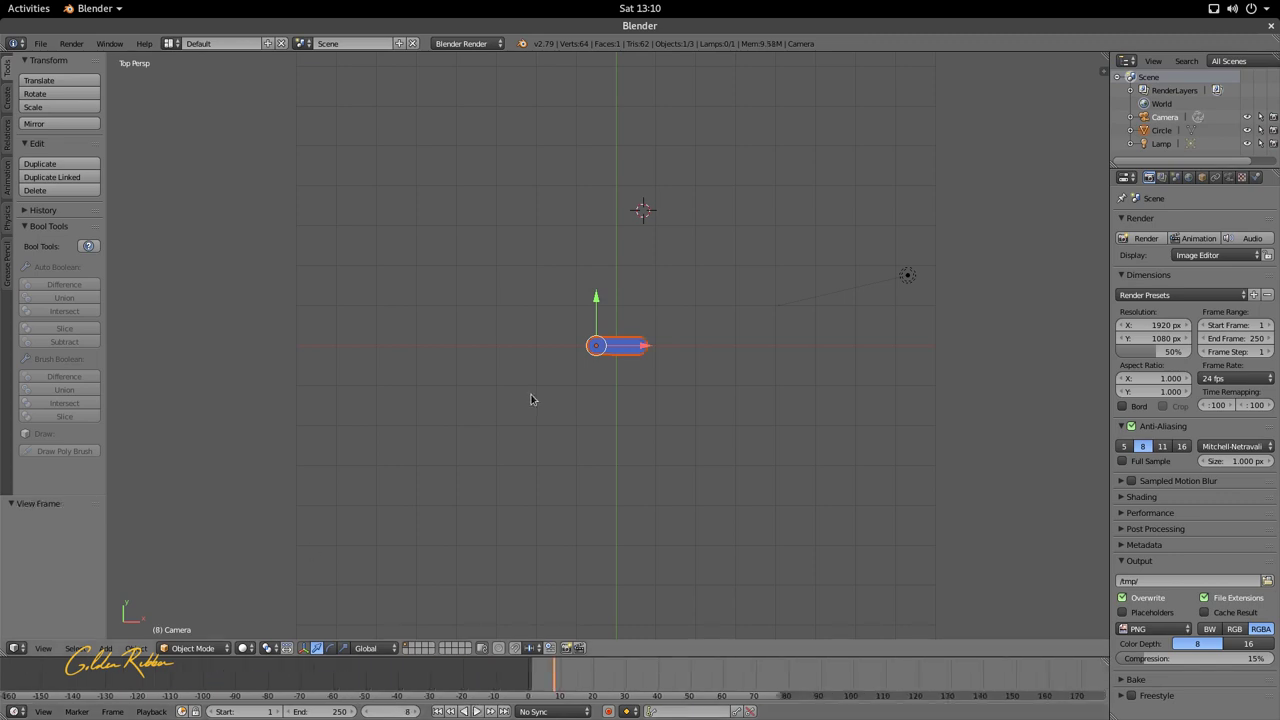
key(KP_0)
scroll(559, 377, up, 4)
scroll(553, 420, down, 3)
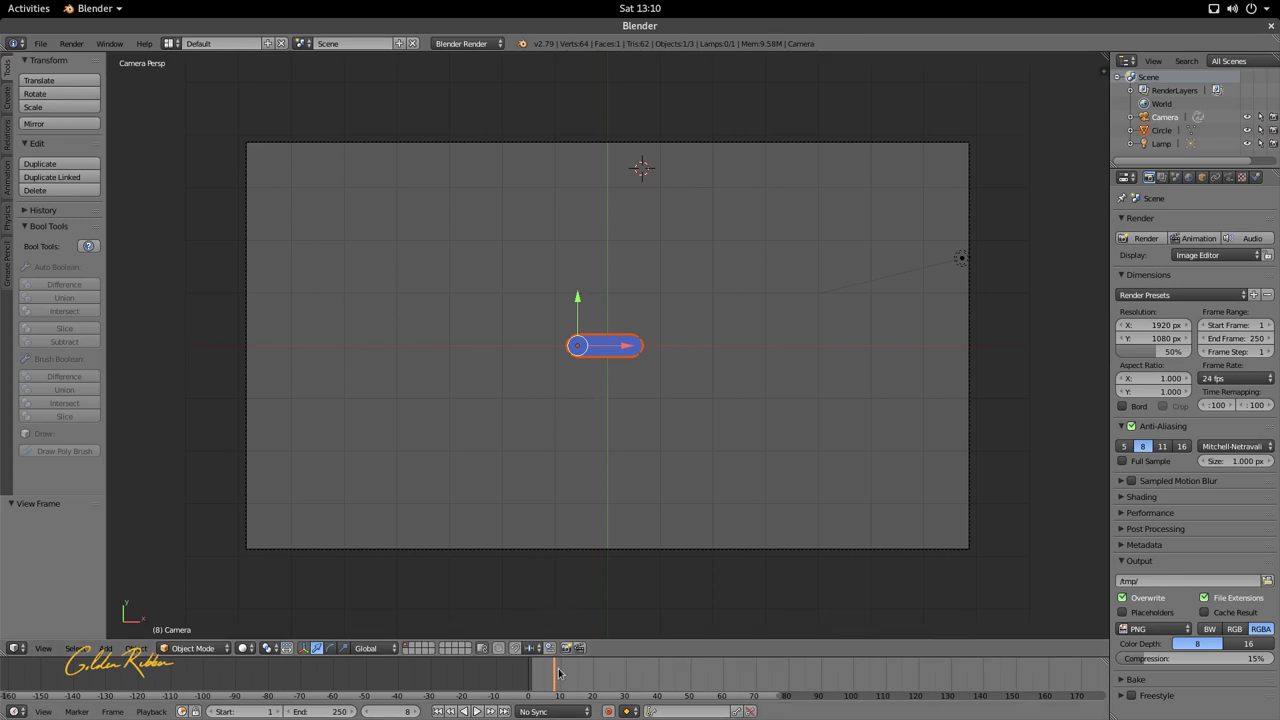
mouse_move(558, 672)
mouse_down()
mouse_move(534, 672)
mouse_move(580, 673)
mouse_move(534, 673)
mouse_move(560, 673)
mouse_up()
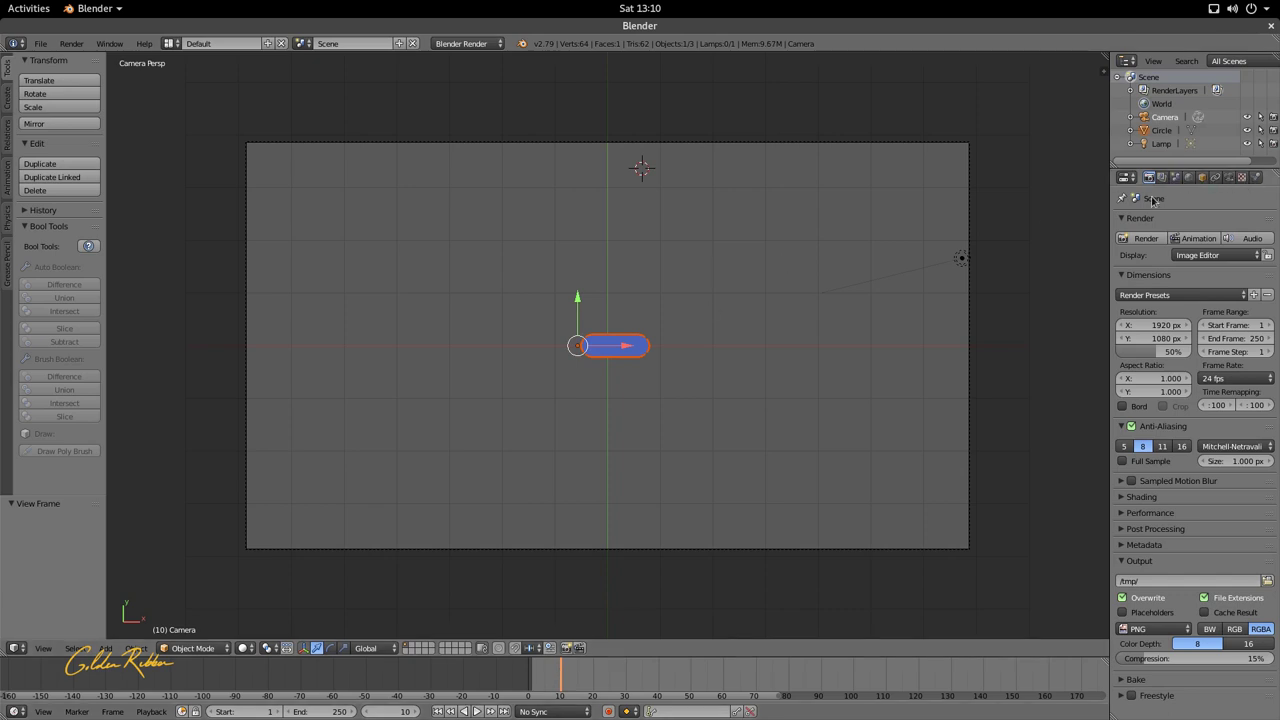
- Select the Circle and set its material's diffuse colour to a pale lime green
right_click(605, 360)
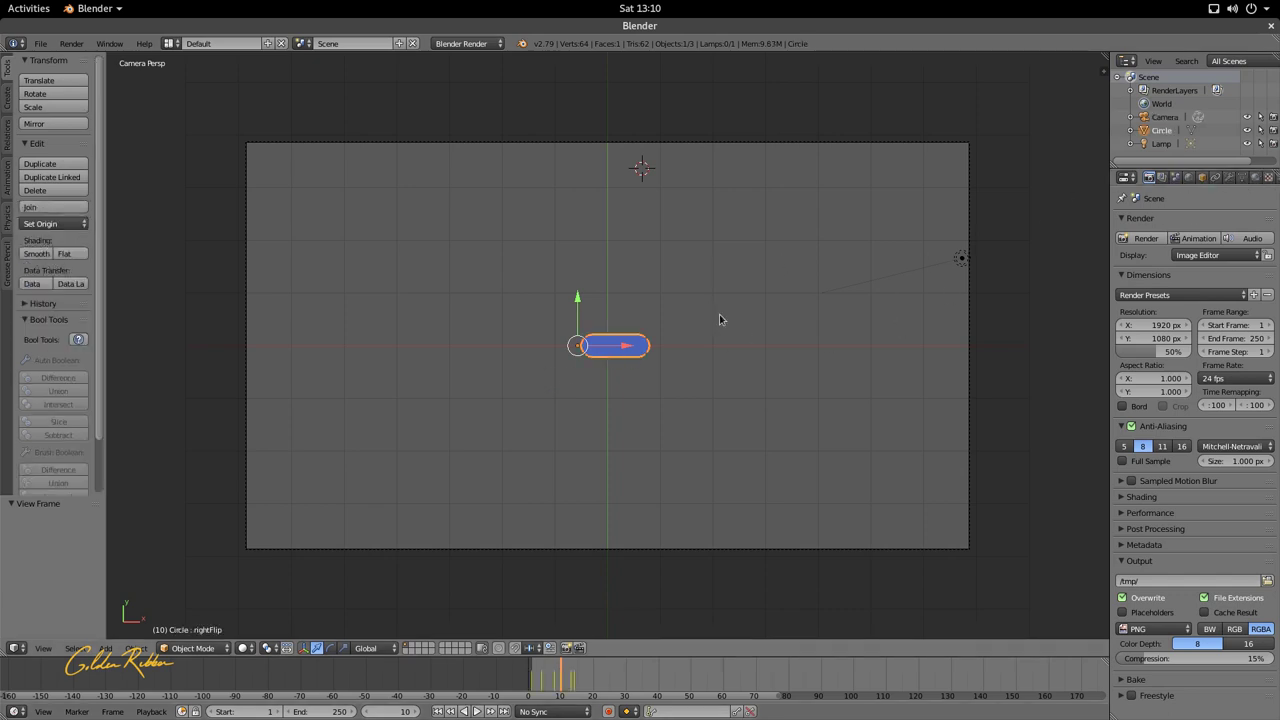
click(1256, 178)
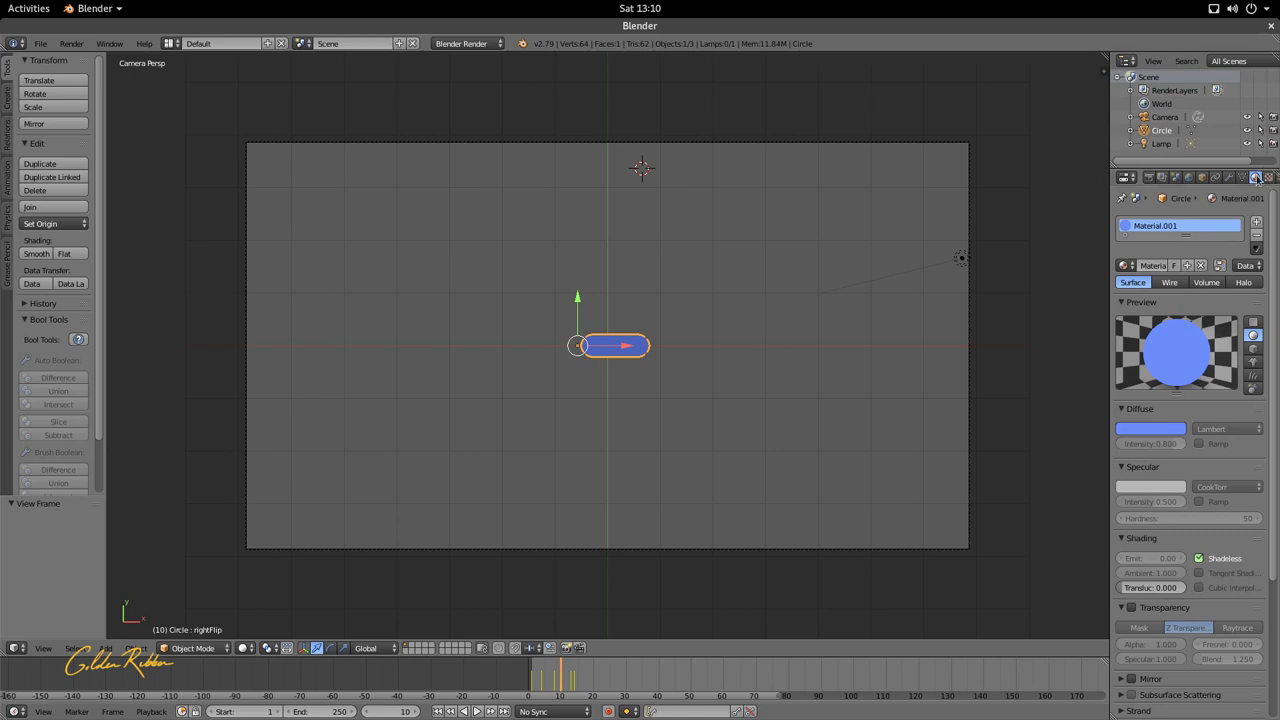
click(1140, 428)
click(1110, 291)
drag(1110, 291, 1099, 284)
drag(1098, 383, 1122, 383)
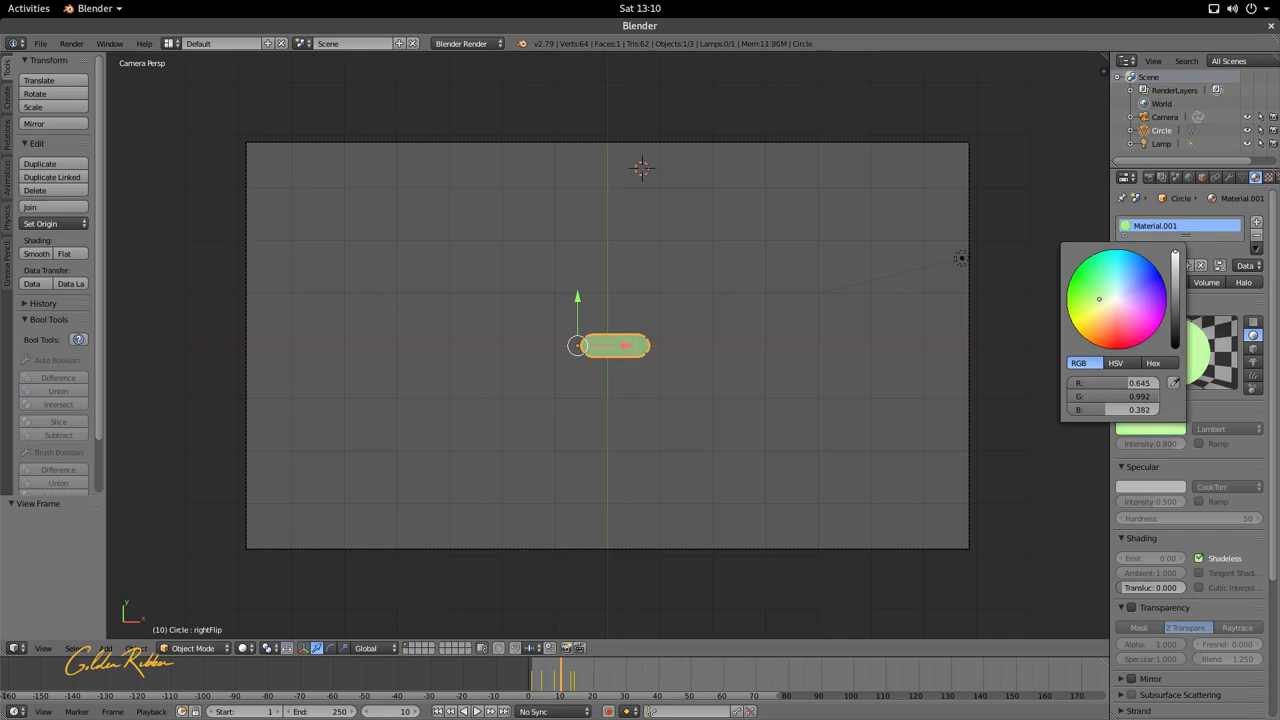
scroll(700, 395, up, 4)
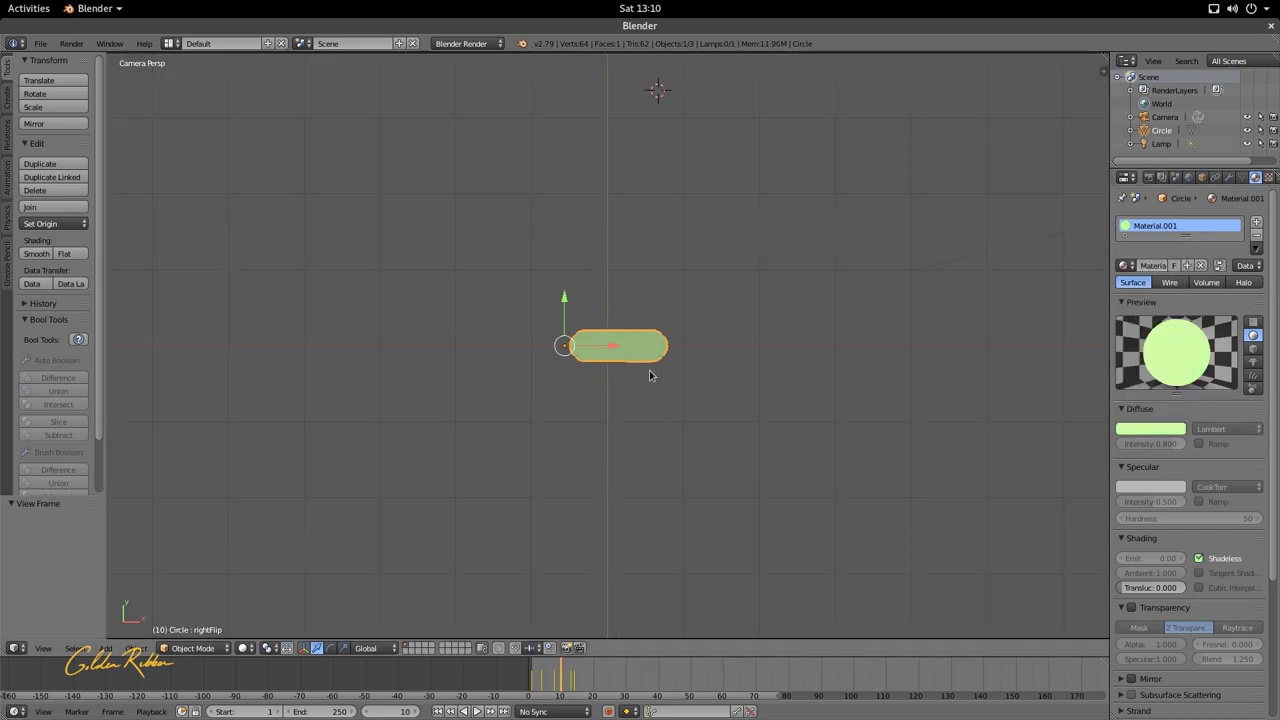
- Toggle Edit Mode briefly and scrub around frame 8 to check the green pill
key(Tab)
scroll(583, 372, down, 2)
key(Tab)
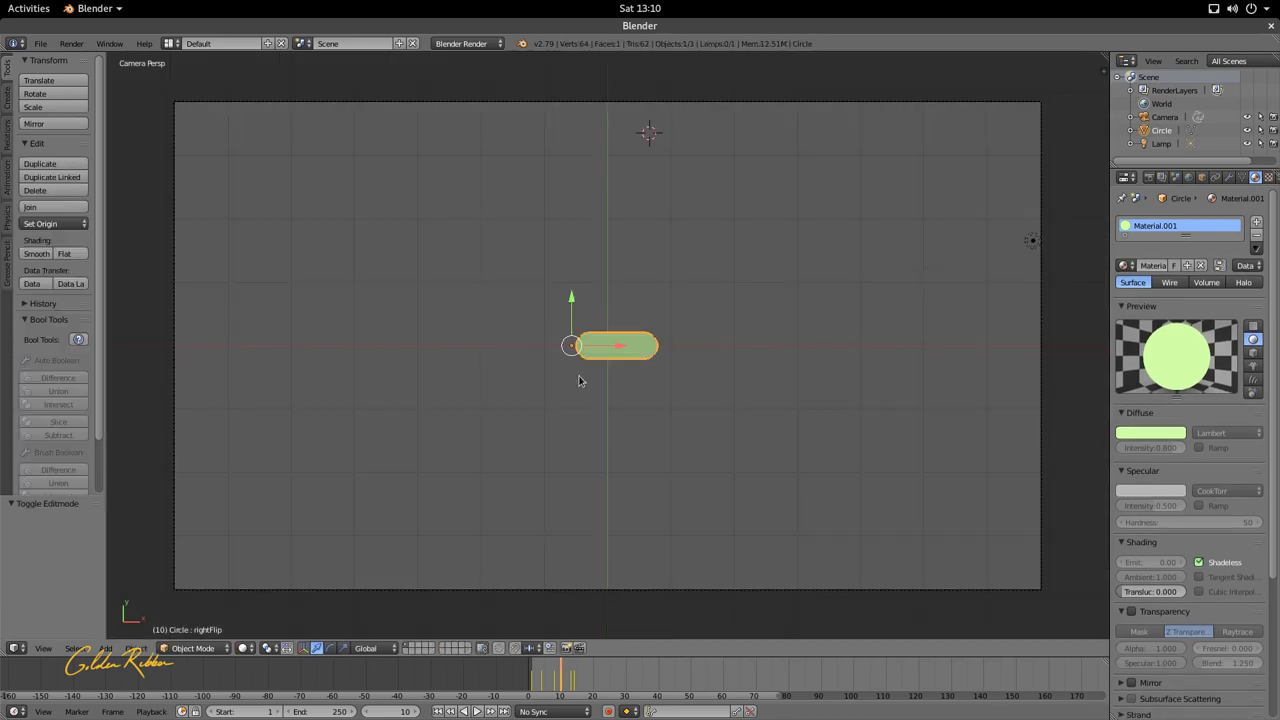
scroll(655, 349, up, 4)
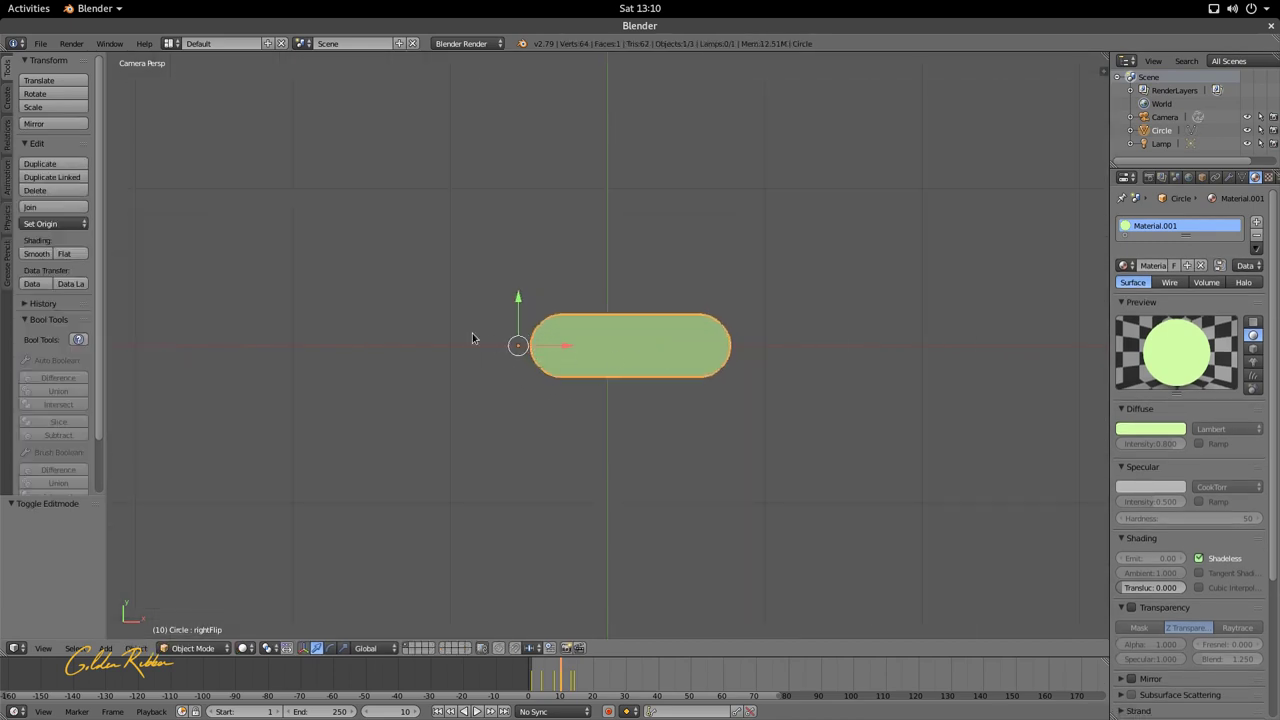
click(553, 680)
mouse_move(553, 680)
mouse_down()
mouse_move(520, 682)
mouse_move(598, 684)
mouse_move(524, 684)
mouse_move(575, 685)
mouse_move(534, 694)
mouse_move(566, 699)
mouse_move(551, 697)
mouse_up()
- Show the Circle's shape keys in Object Data and make rightMove the active key
click(657, 90)
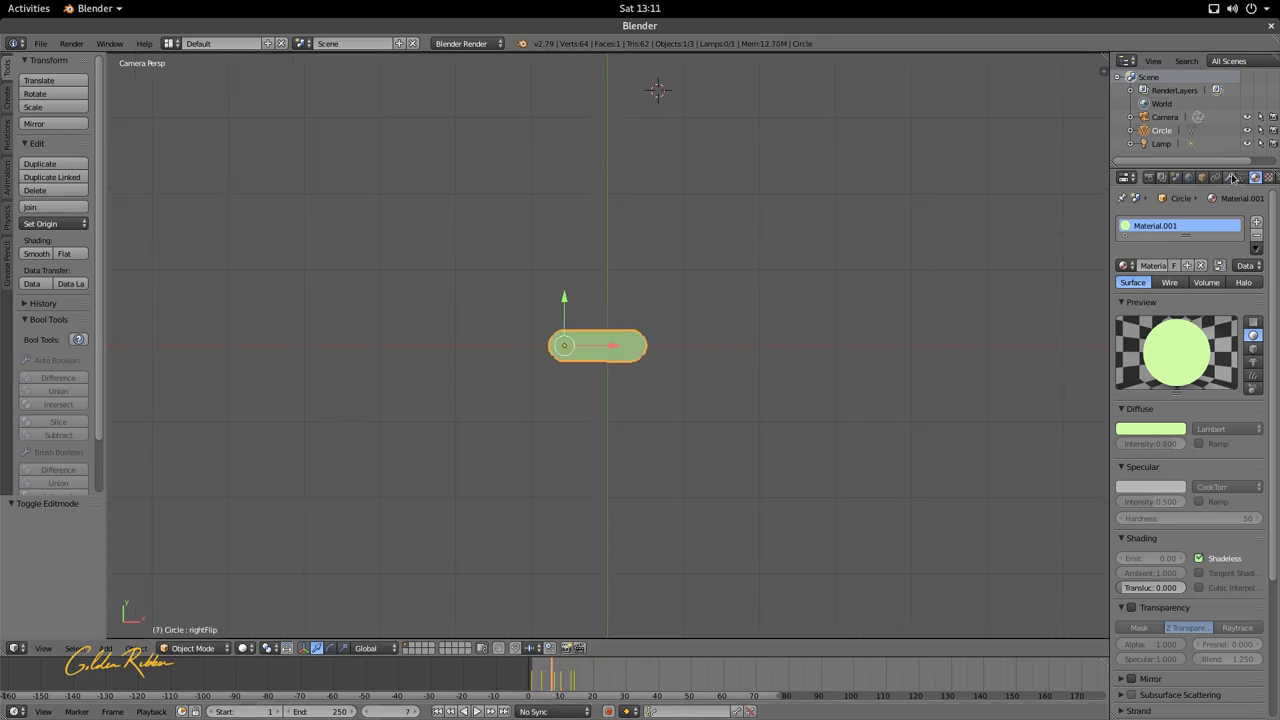
click(1230, 177)
click(1241, 177)
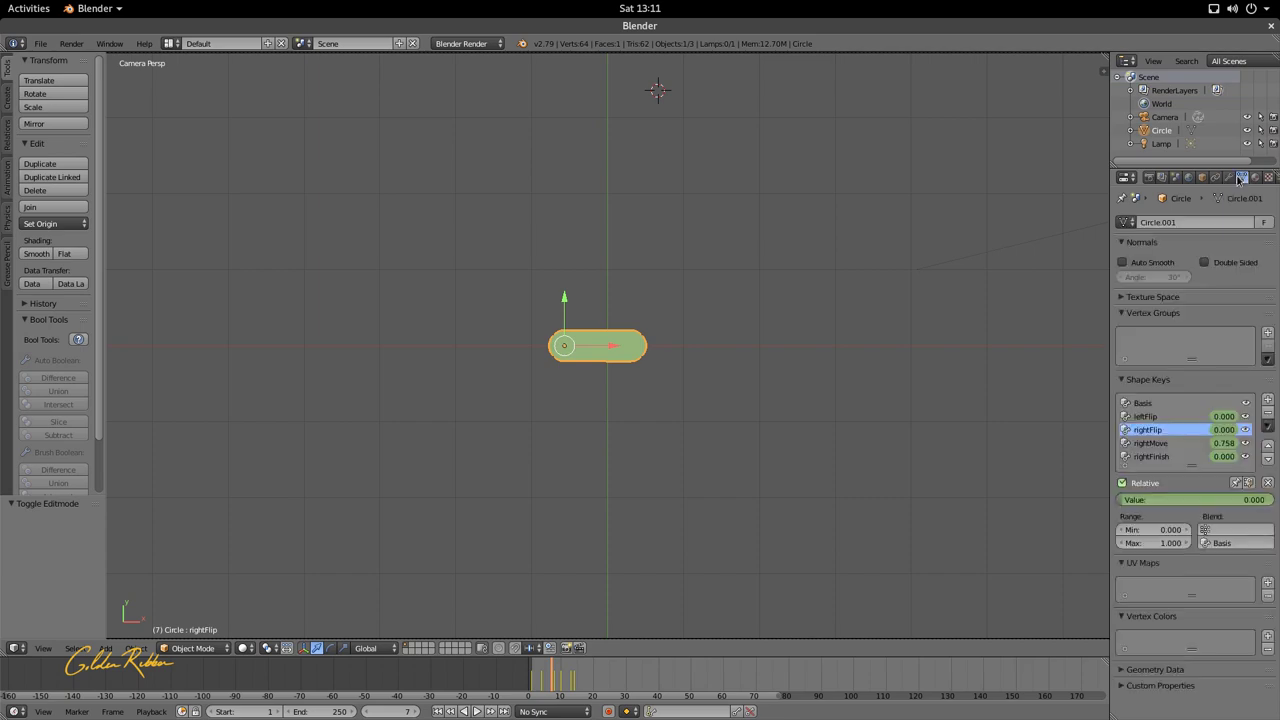
click(1152, 443)
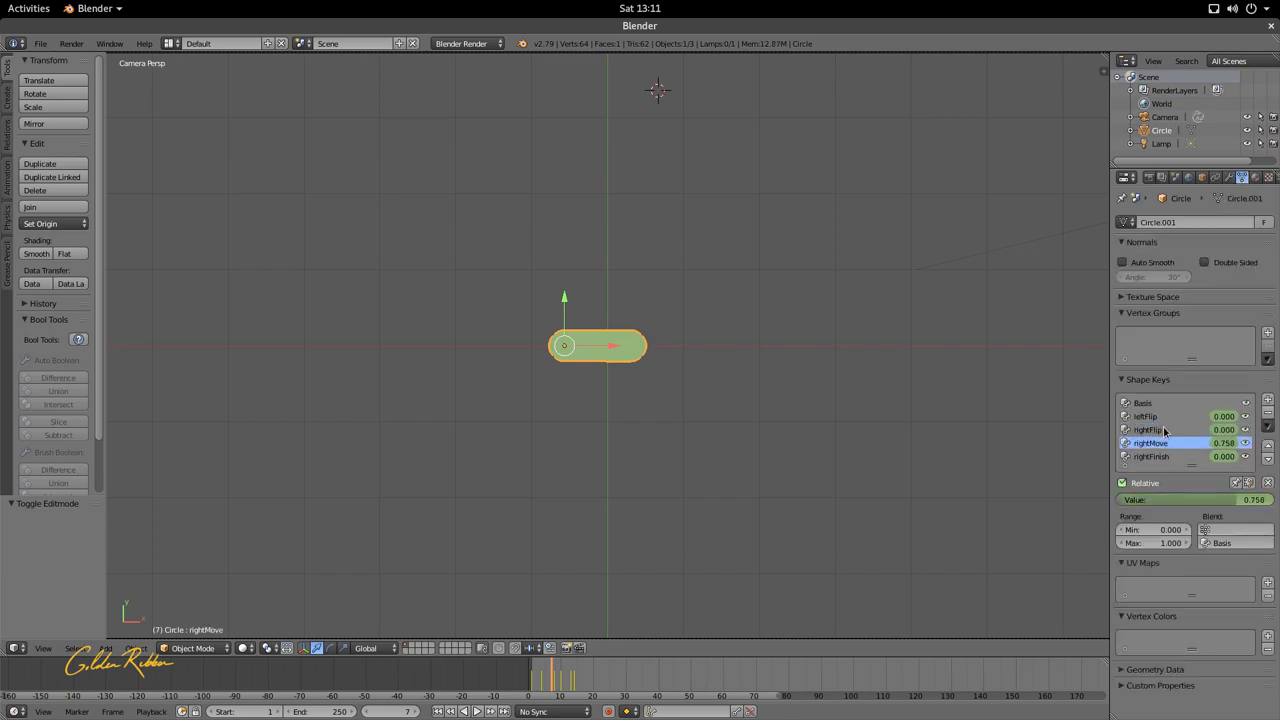
click(1164, 430)
shift+middle_drag(832, 377, 613, 377)
click(1152, 443)
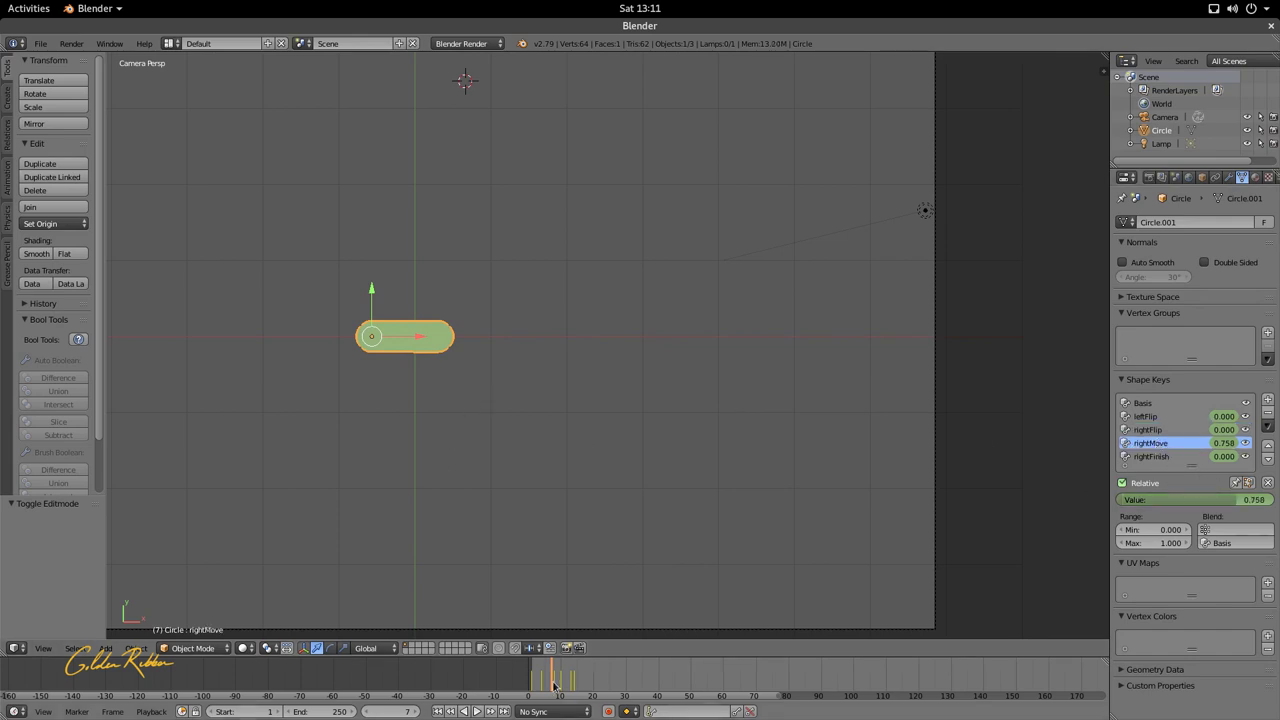
mouse_move(553, 683)
mouse_down()
mouse_move(540, 683)
mouse_move(555, 683)
mouse_up()
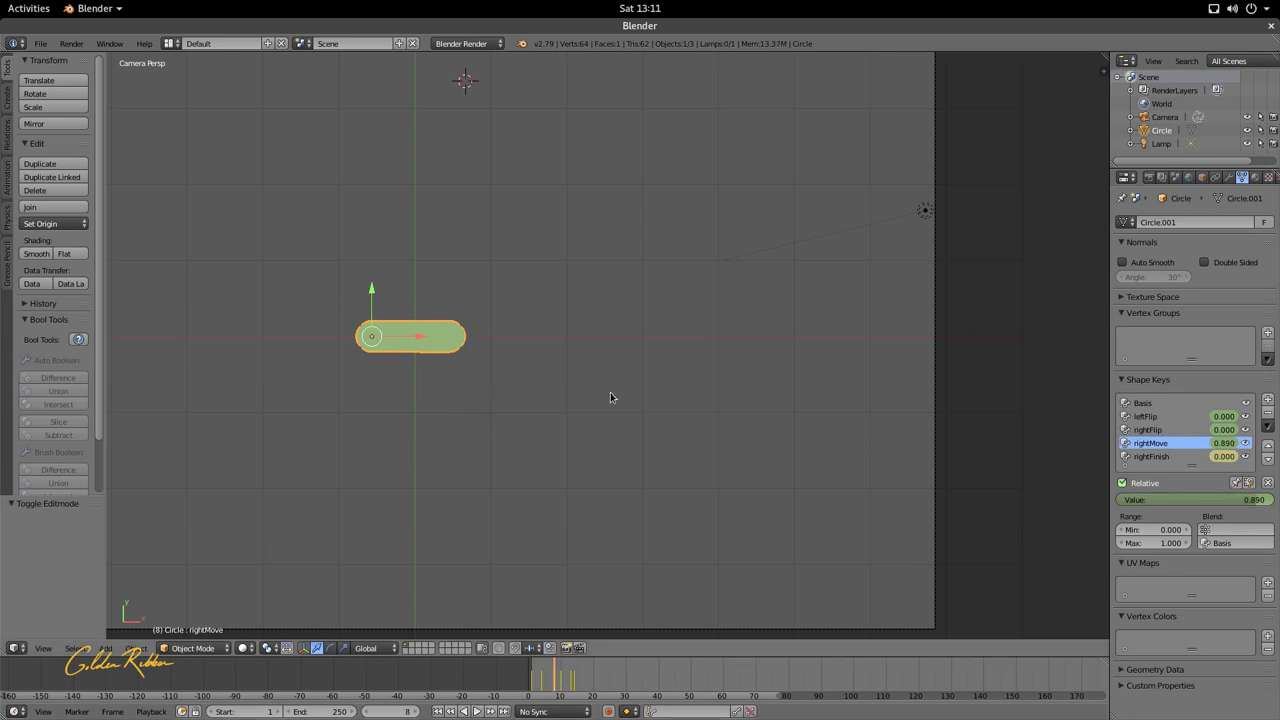
- At frame 0, raise rightMove to 1.000, stretching the circle into a notched capsule
click(520, 679)
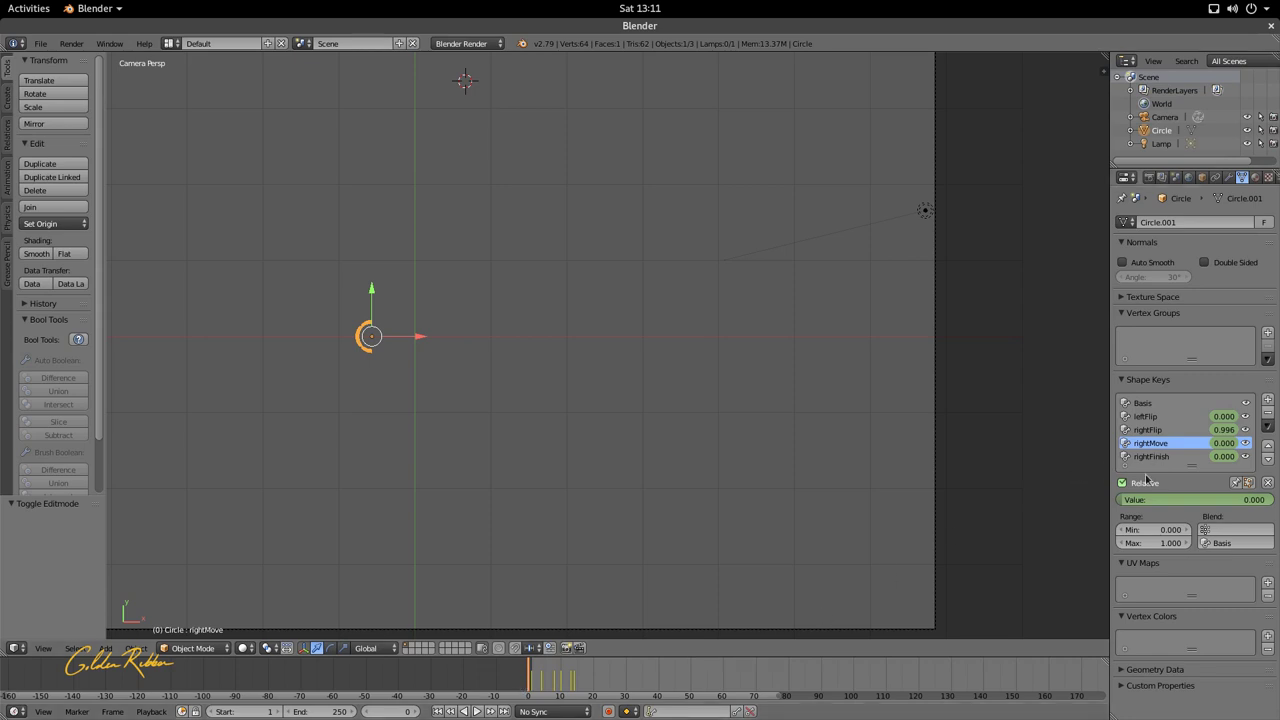
drag(1140, 499, 1265, 499)
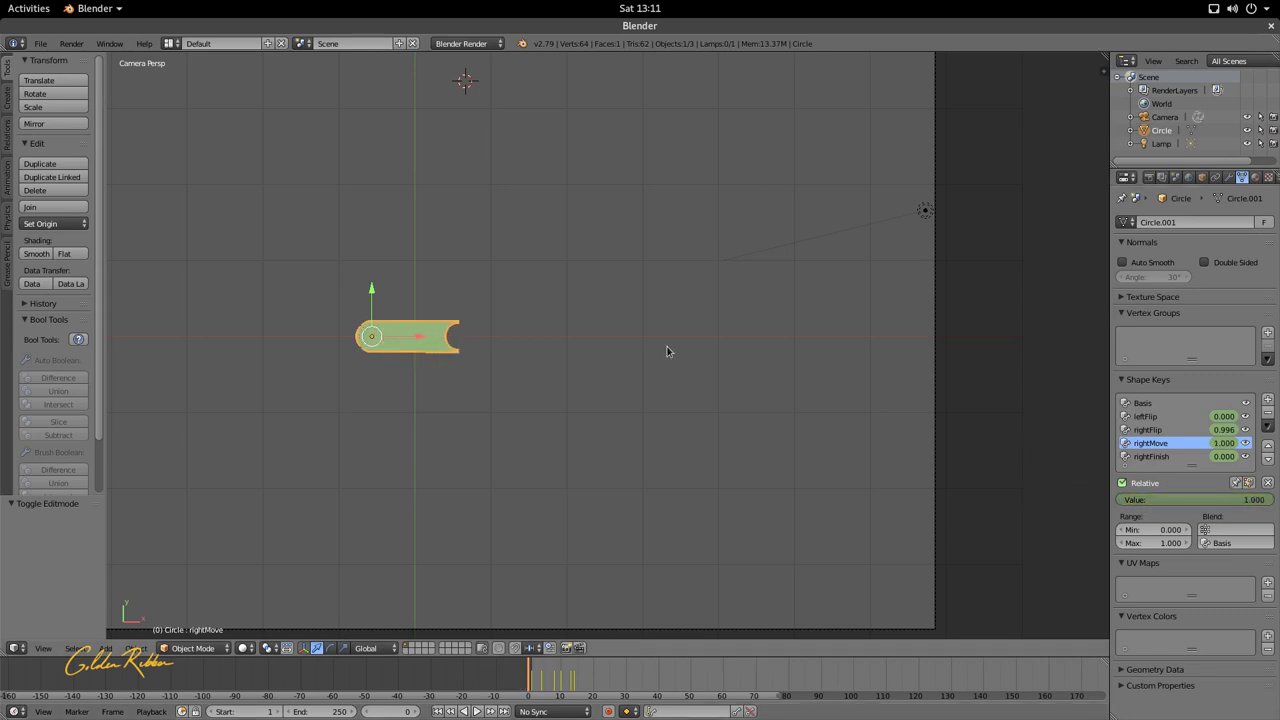
scroll(668, 351, up, 3)
shift+middle_drag(466, 380, 610, 323)
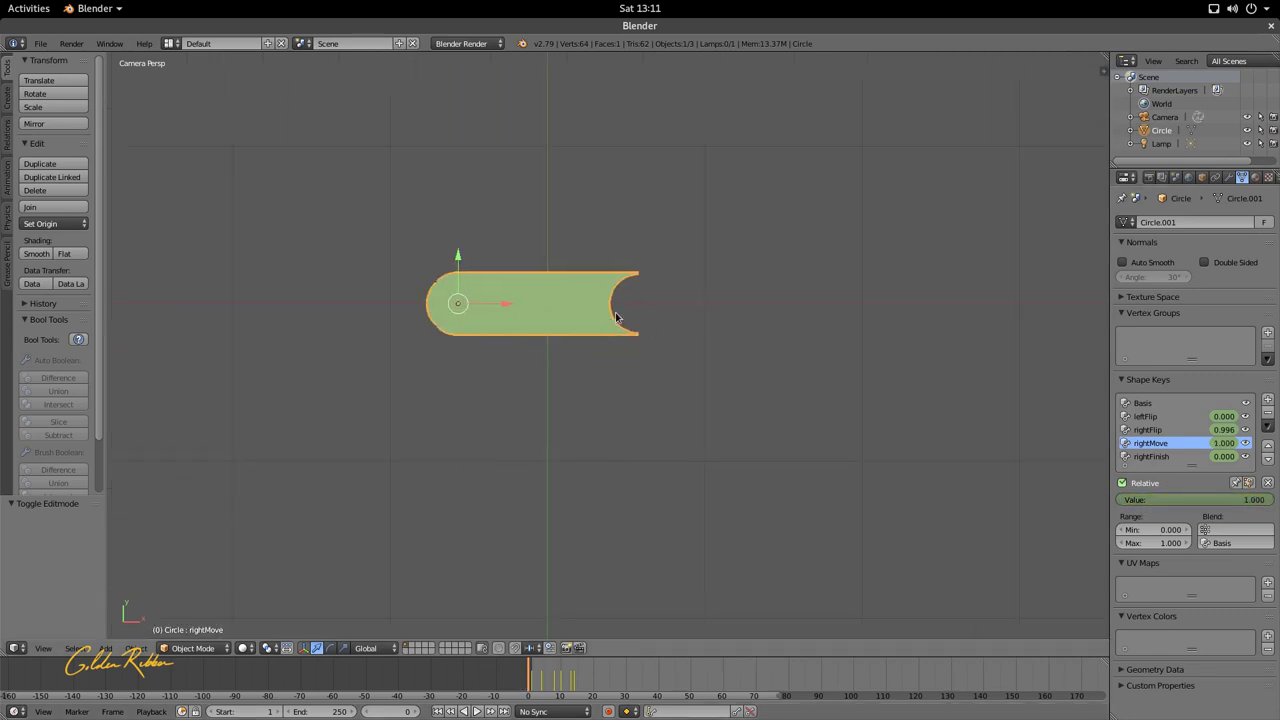
scroll(610, 318, up, 1)
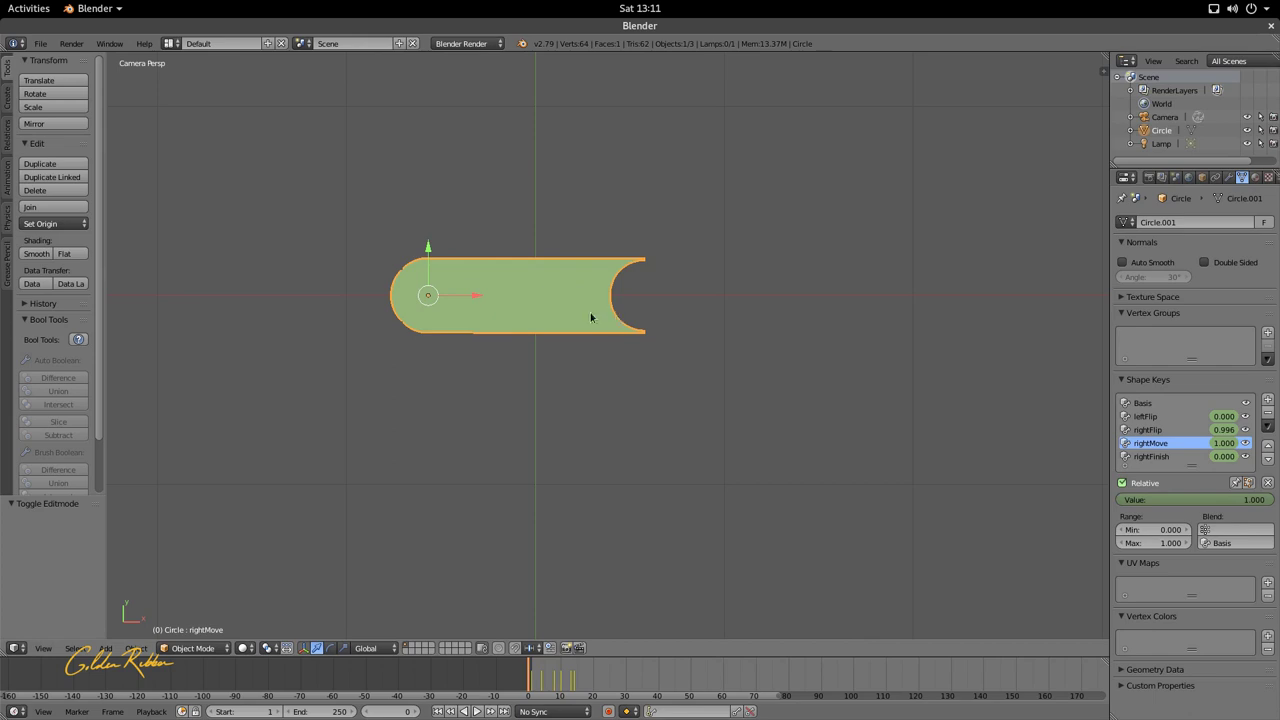
click(175, 647)
click(195, 631)
- Switch the Circle into Edit Mode and zoom in on its vertices
click(201, 655)
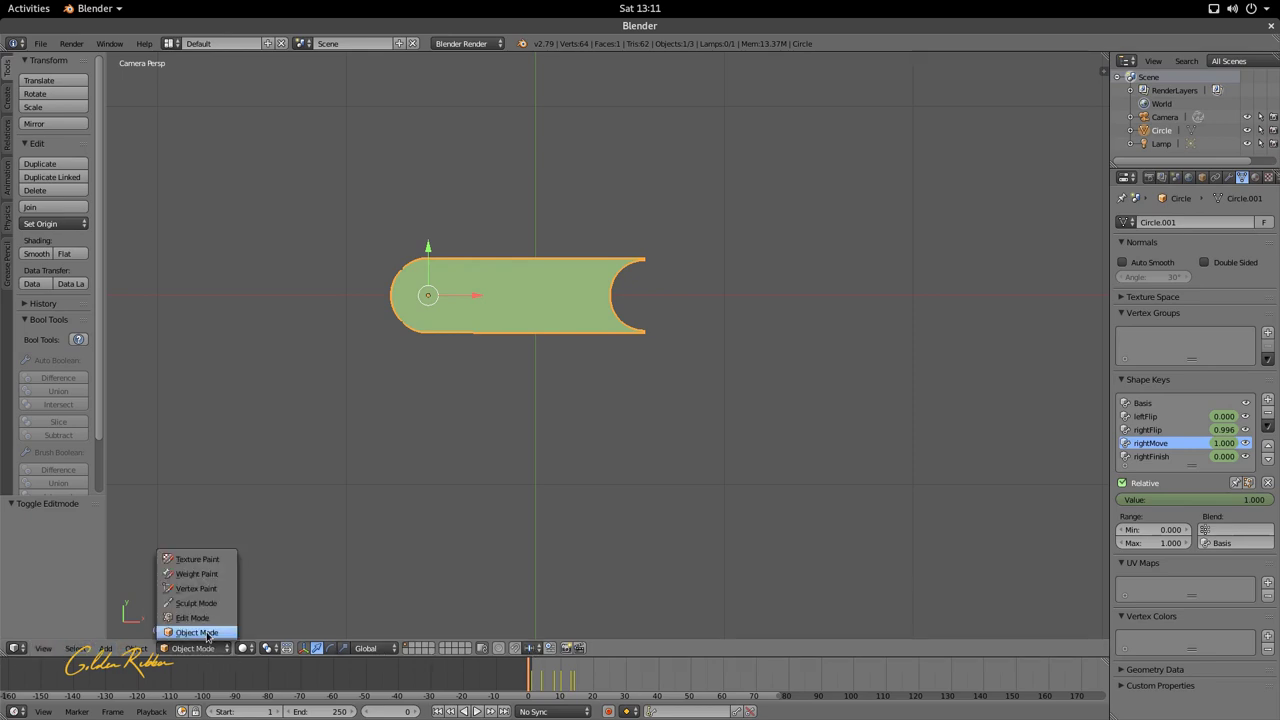
click(207, 620)
scroll(643, 320, down, 1)
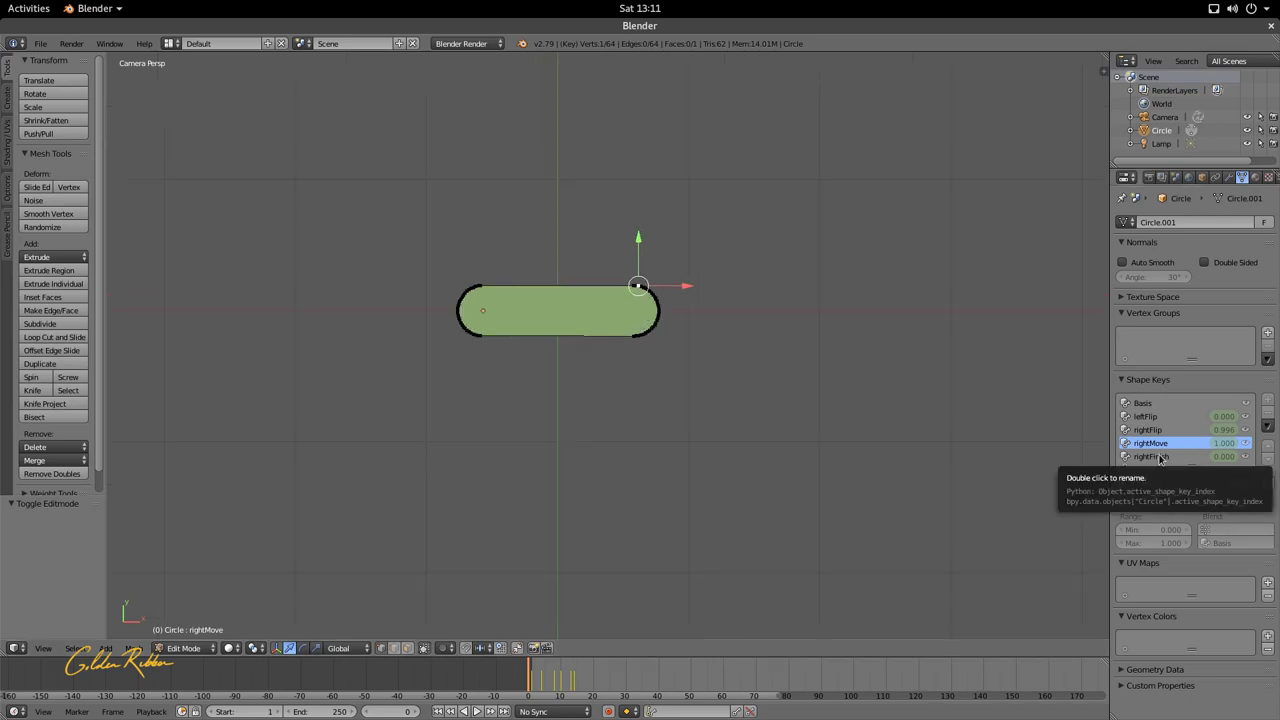
scroll(626, 276, up, 2)
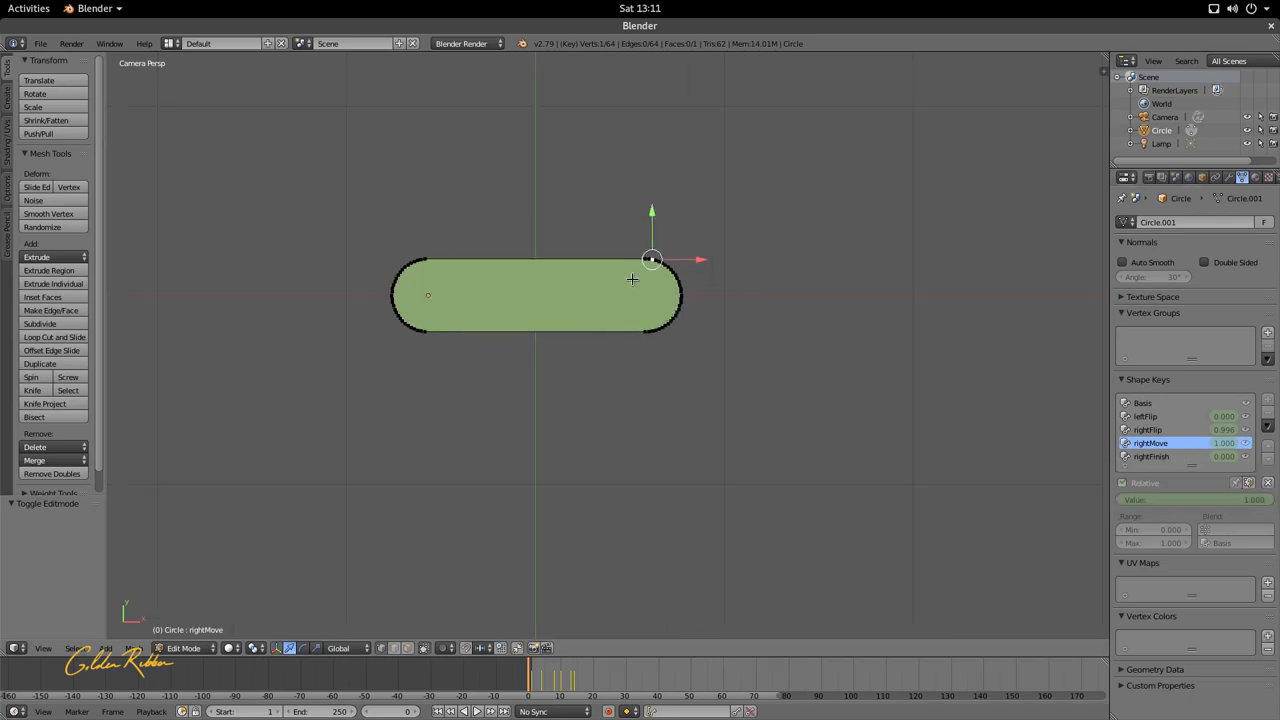
scroll(630, 278, down, 2)
right_click(633, 284)
scroll(628, 308, down, 3)
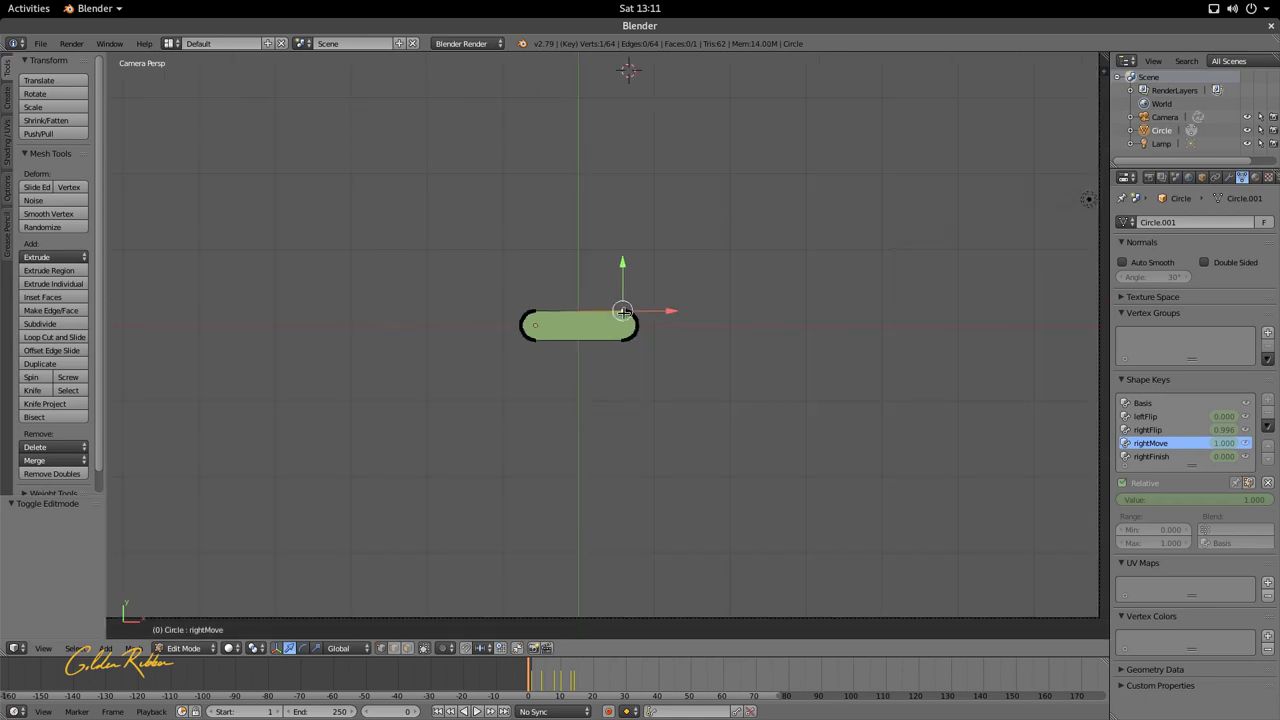
- Border-select the bar's right-end vertices and move them about 3.18 along X
click(74, 648)
click(75, 648)
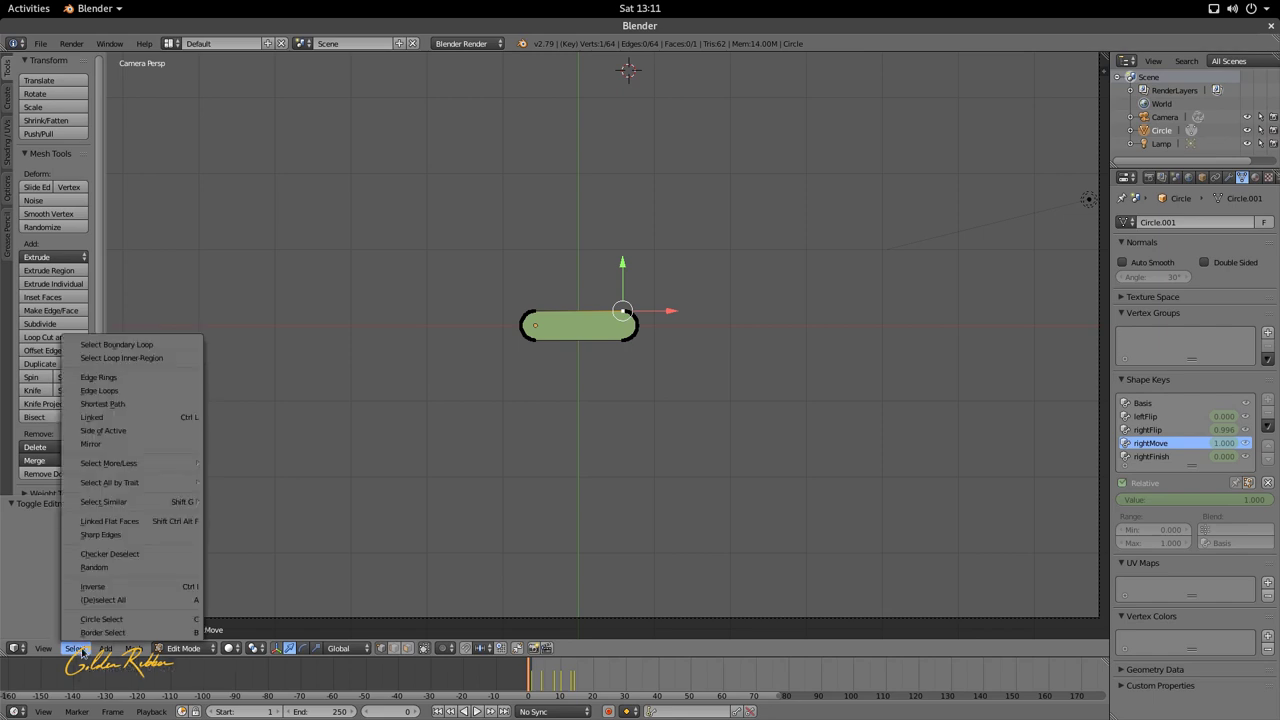
click(129, 634)
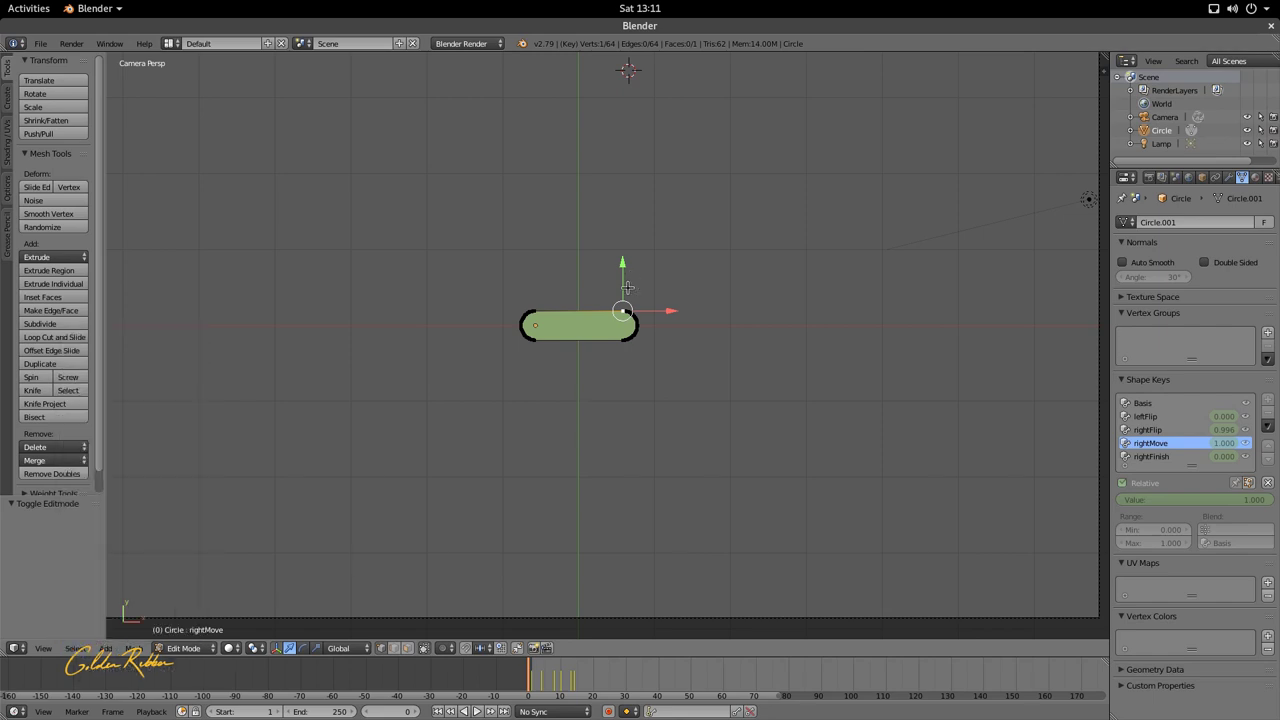
scroll(626, 304, up, 2)
drag(627, 248, 693, 400)
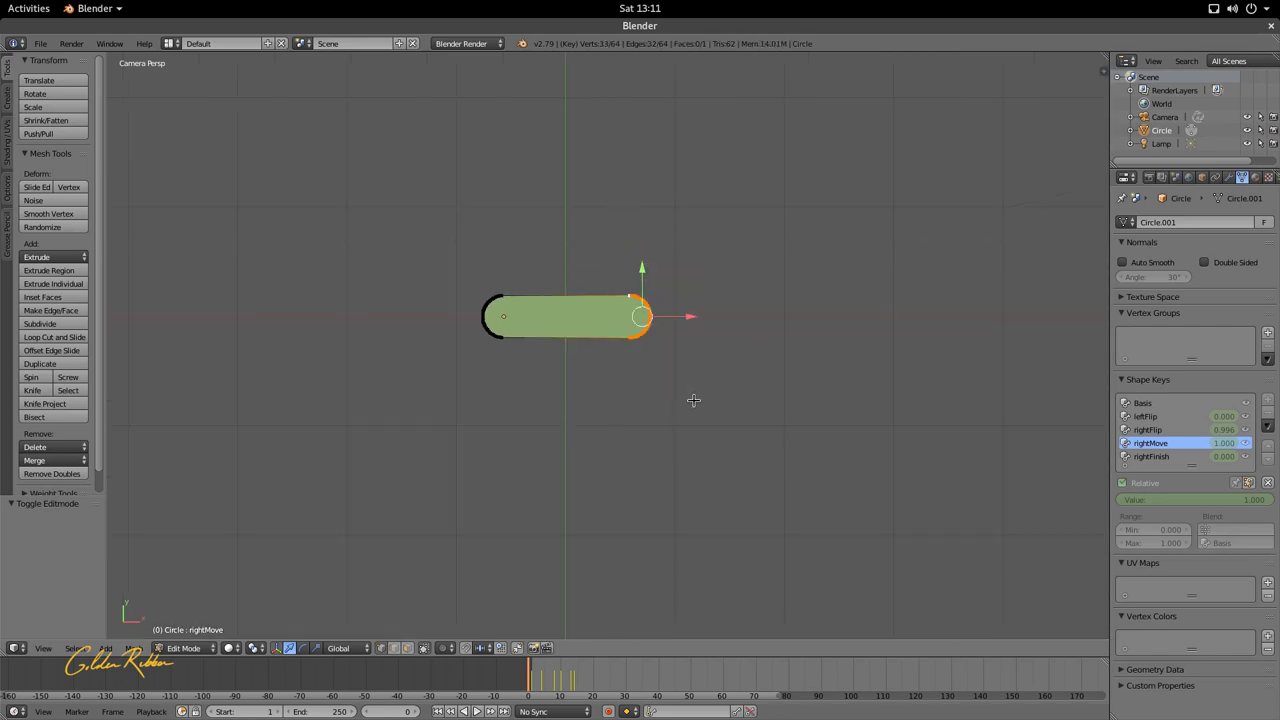
scroll(635, 370, down, 3)
drag(670, 329, 954, 342)
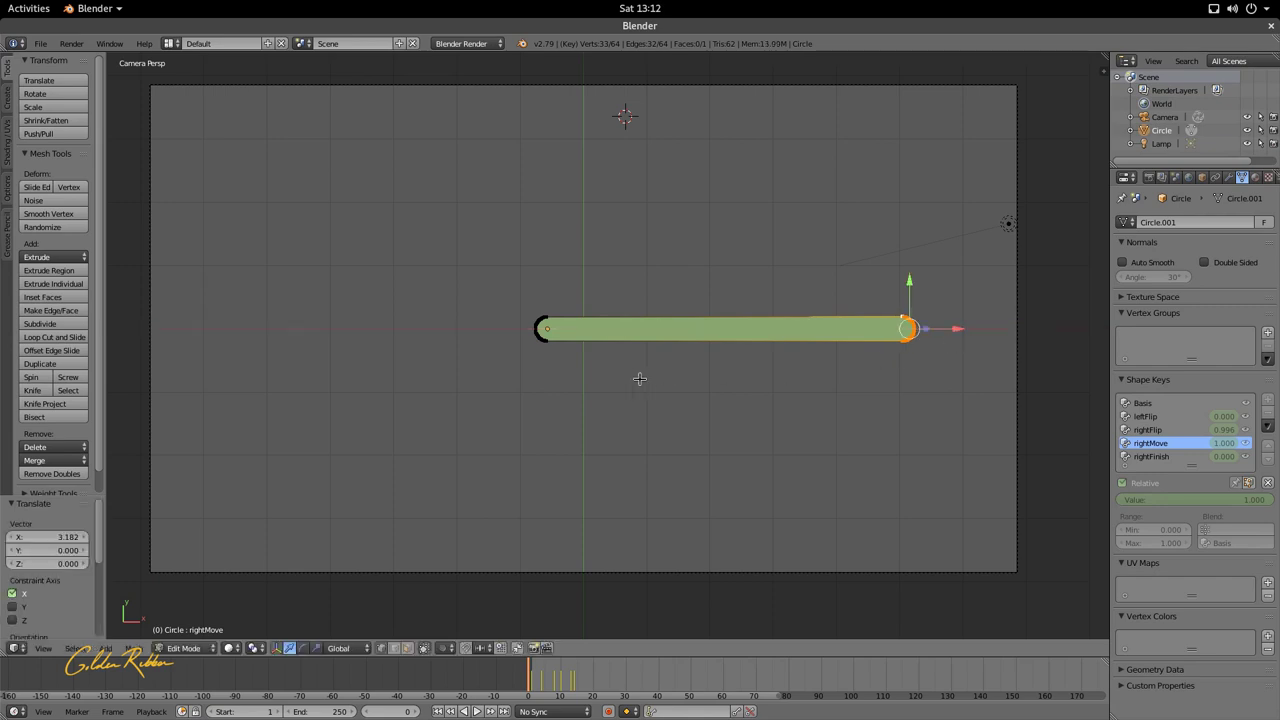
key(Tab)
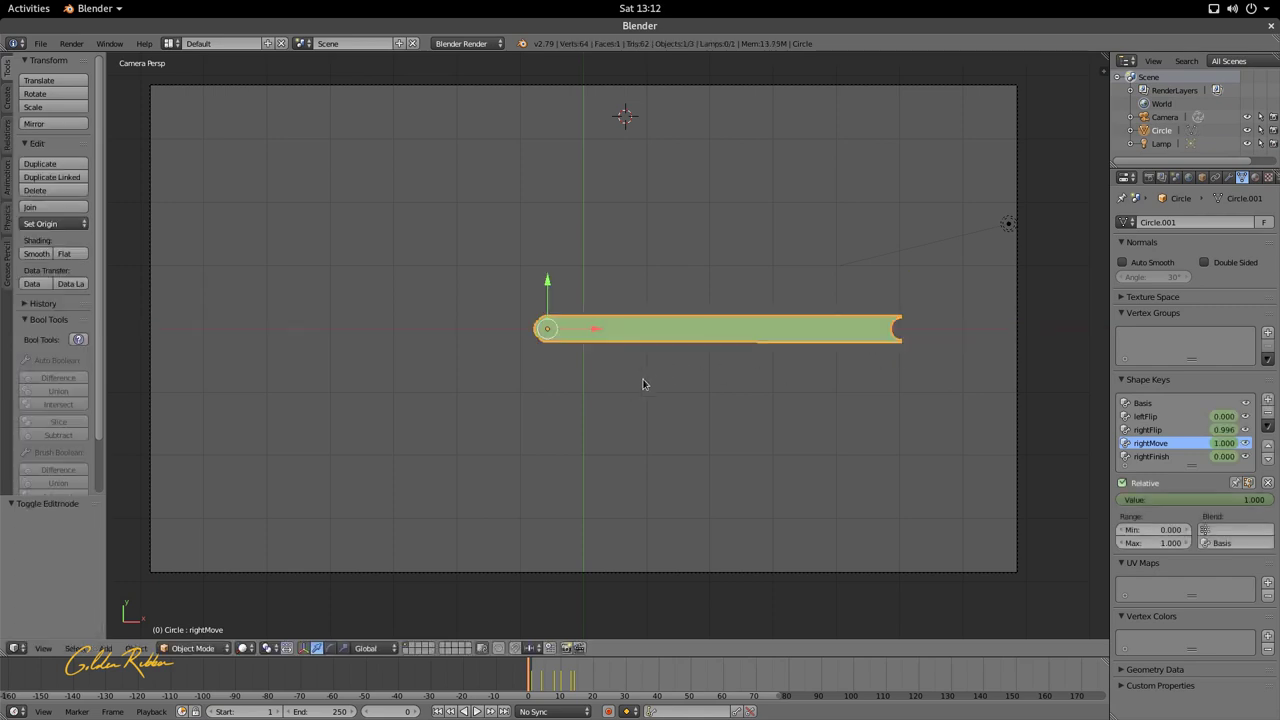
- Preview the stretched bar's animation, return to frame 0 and browse the shape keys
drag(527, 675, 587, 688)
click(1151, 456)
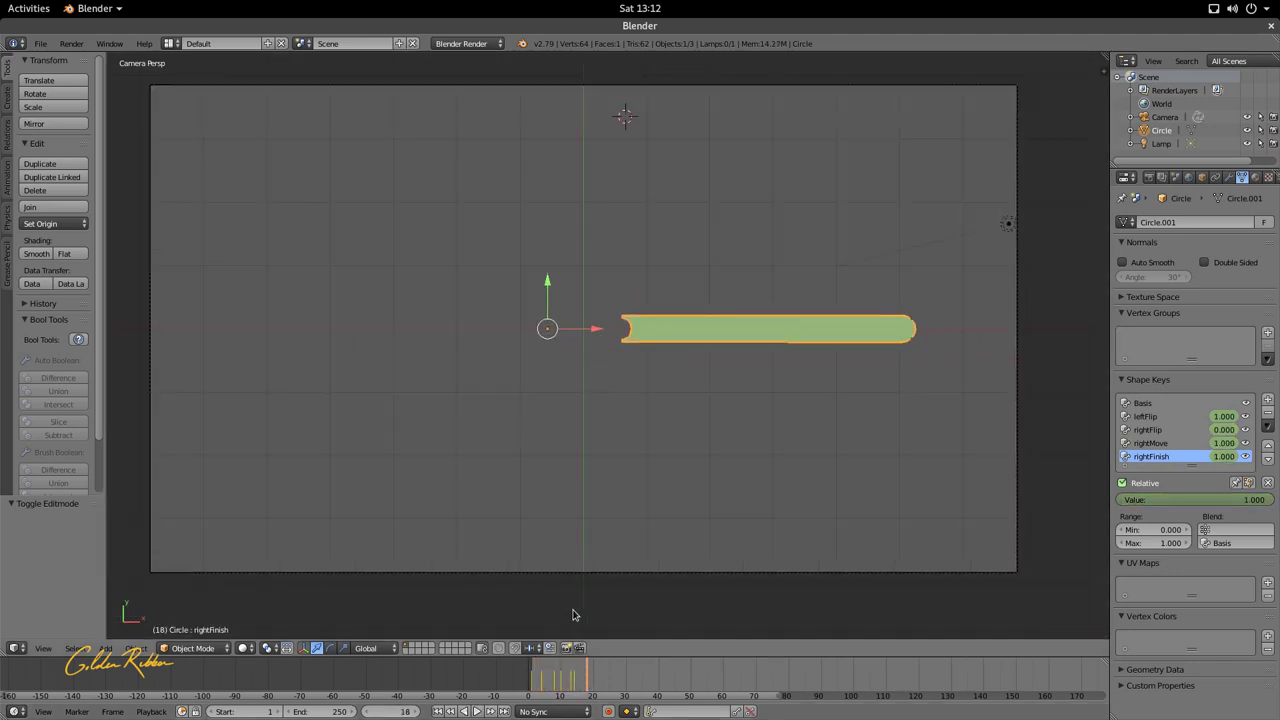
click(510, 683)
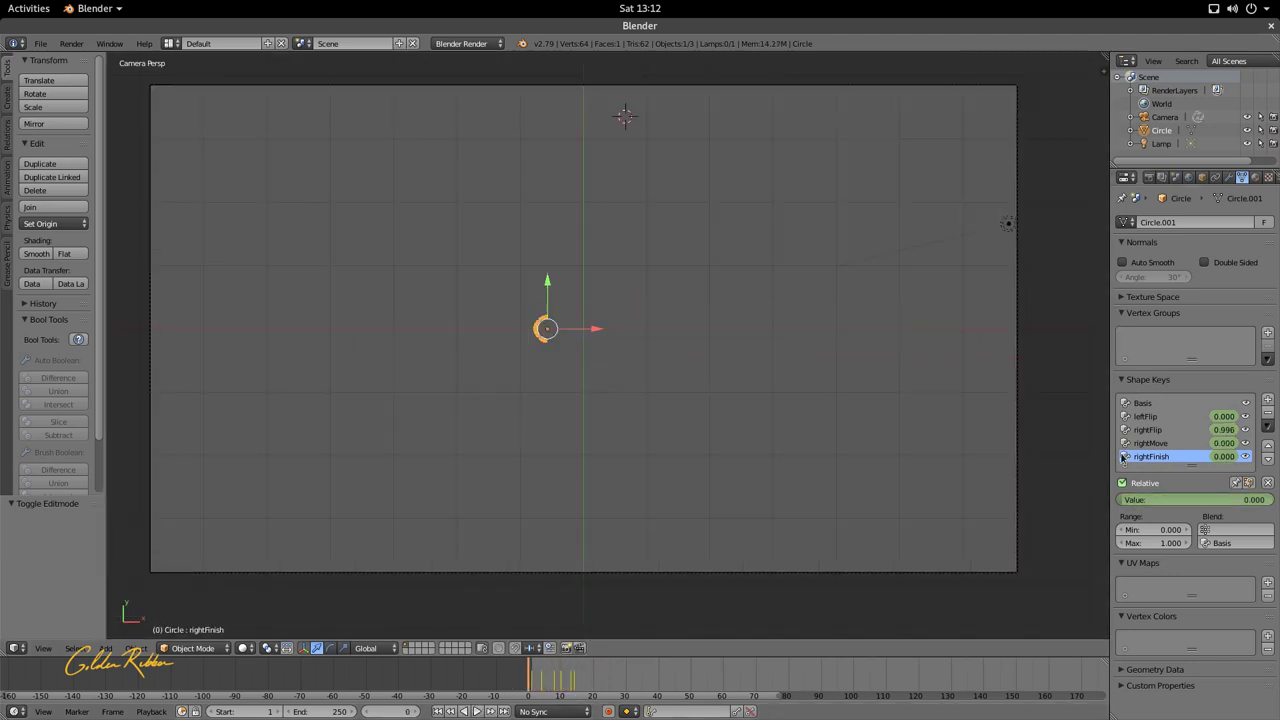
click(1152, 445)
click(1140, 418)
click(1158, 432)
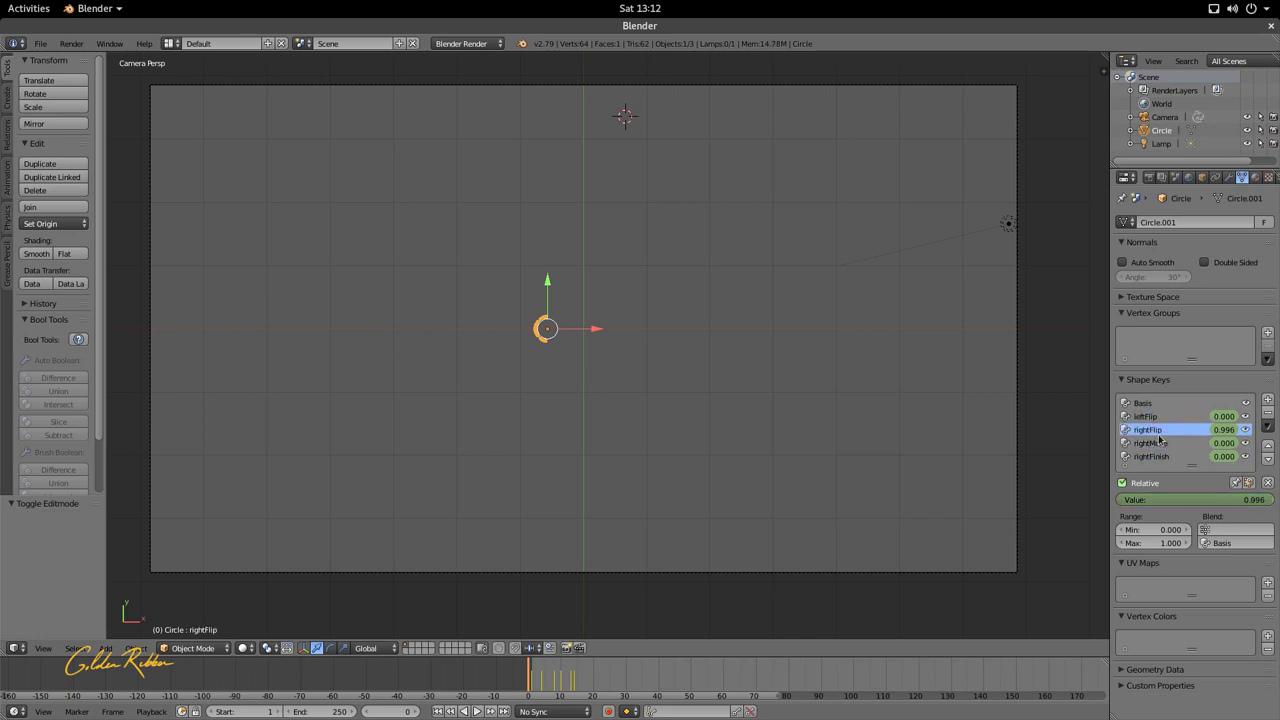
- Set both the rightFlip and rightMove shape key values to 1.000
click(1155, 500)
text(1)
key(Return)
click(1150, 443)
click(1155, 500)
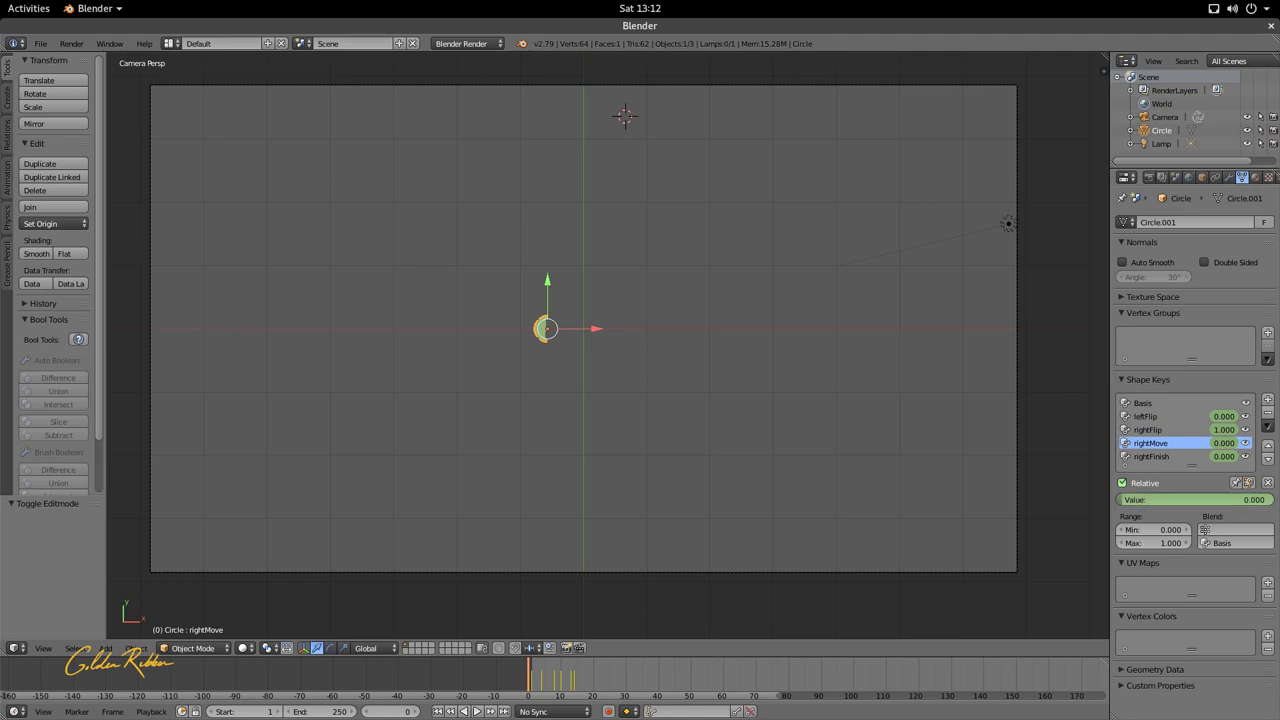
text(1)
key(Return)
- Zoom in on the bar's right end to inspect its inward curve
scroll(949, 366, up, 2)
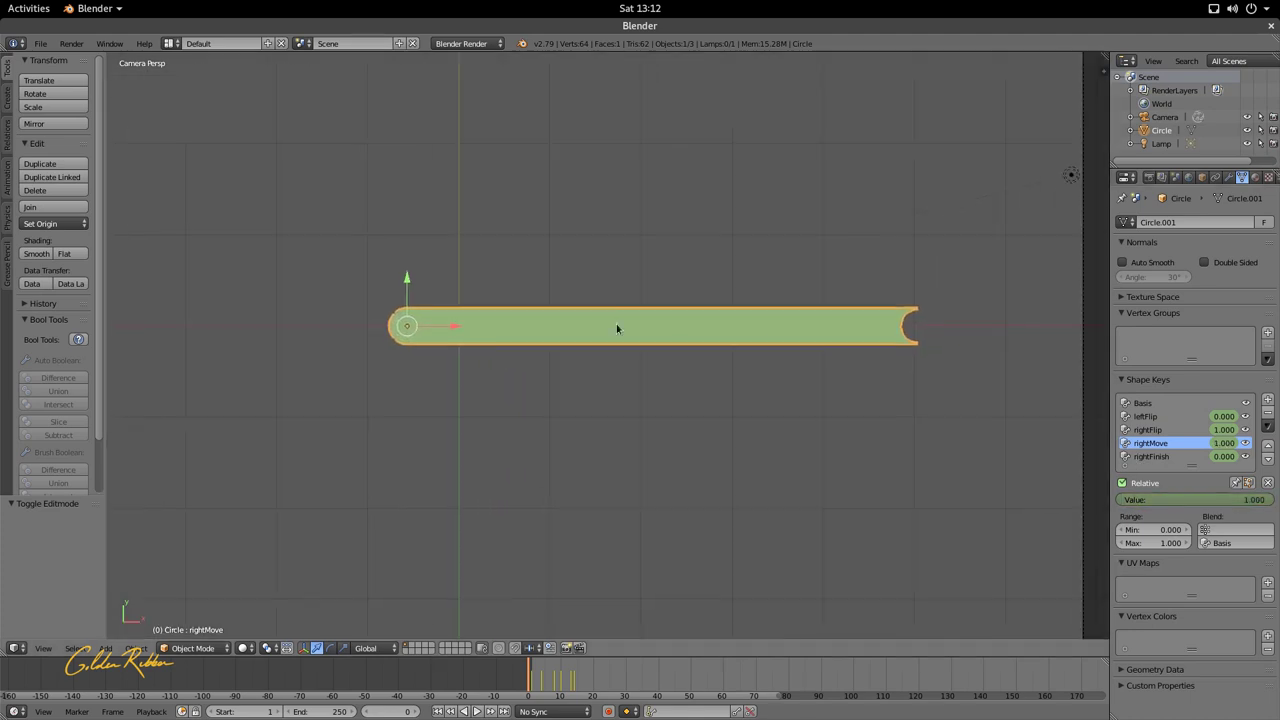
scroll(600, 320, up, 3)
scroll(586, 314, up, 3)
scroll(514, 327, down, 1)
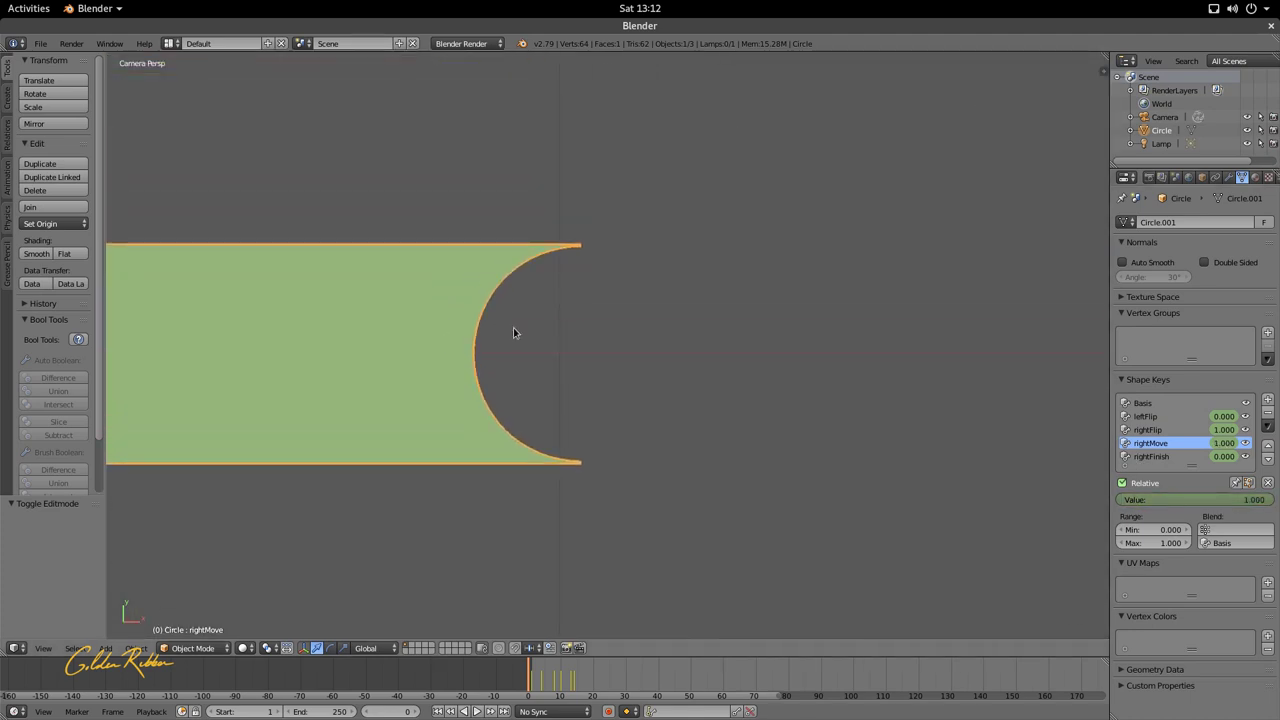
scroll(514, 327, up, 2)
key(Tab)
key(Tab)
scroll(587, 330, down, 6)
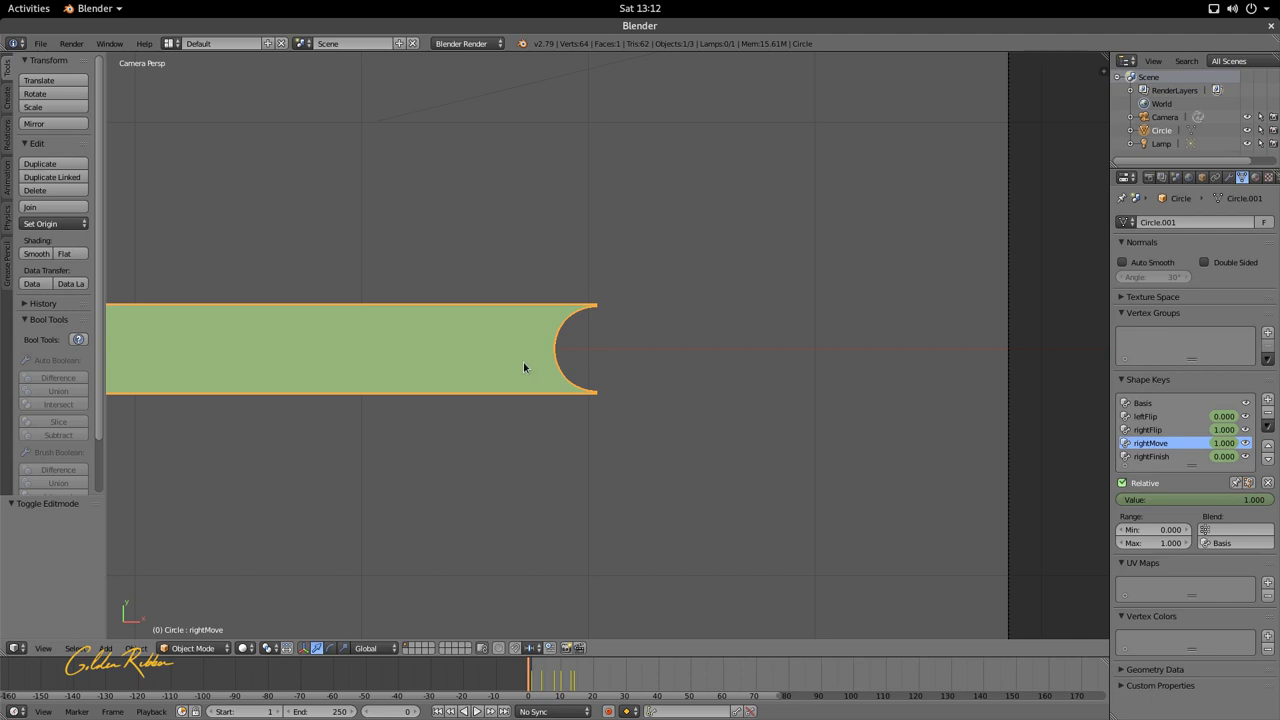
key(shift+a)
- Add a Plane mesh and enter Edit Mode on it
mouse_move(486, 363)
click(594, 366)
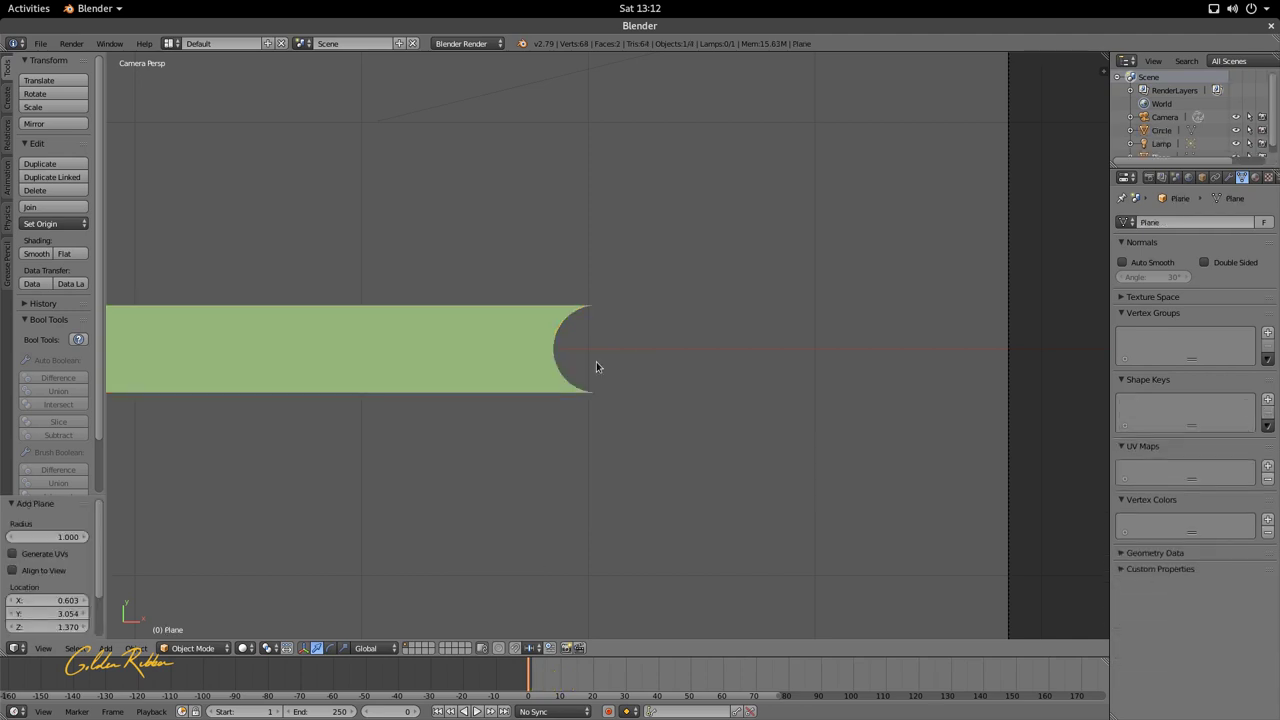
scroll(596, 367, down, 8)
scroll(403, 194, up, 3)
key(Tab)
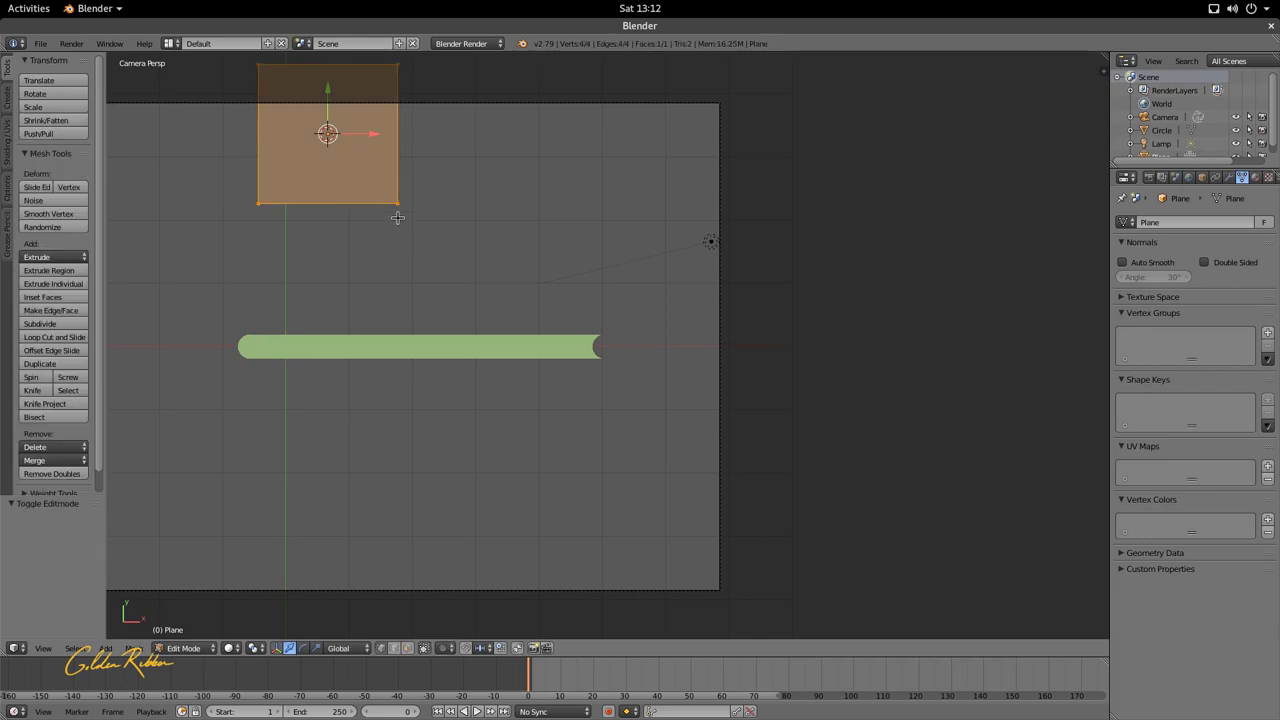
shift+middle_drag(329, 228, 527, 370)
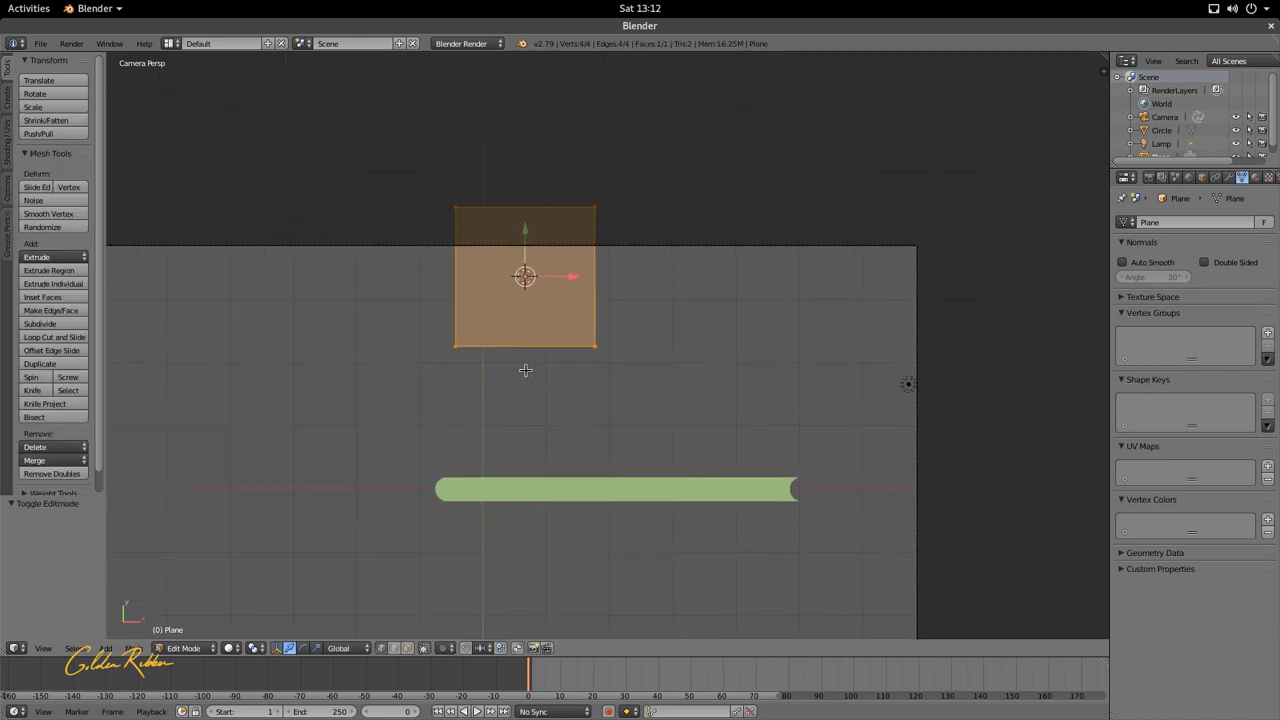
- Delete the plane's two left-side vertices, leaving a single vertical edge
right_click(454, 346)
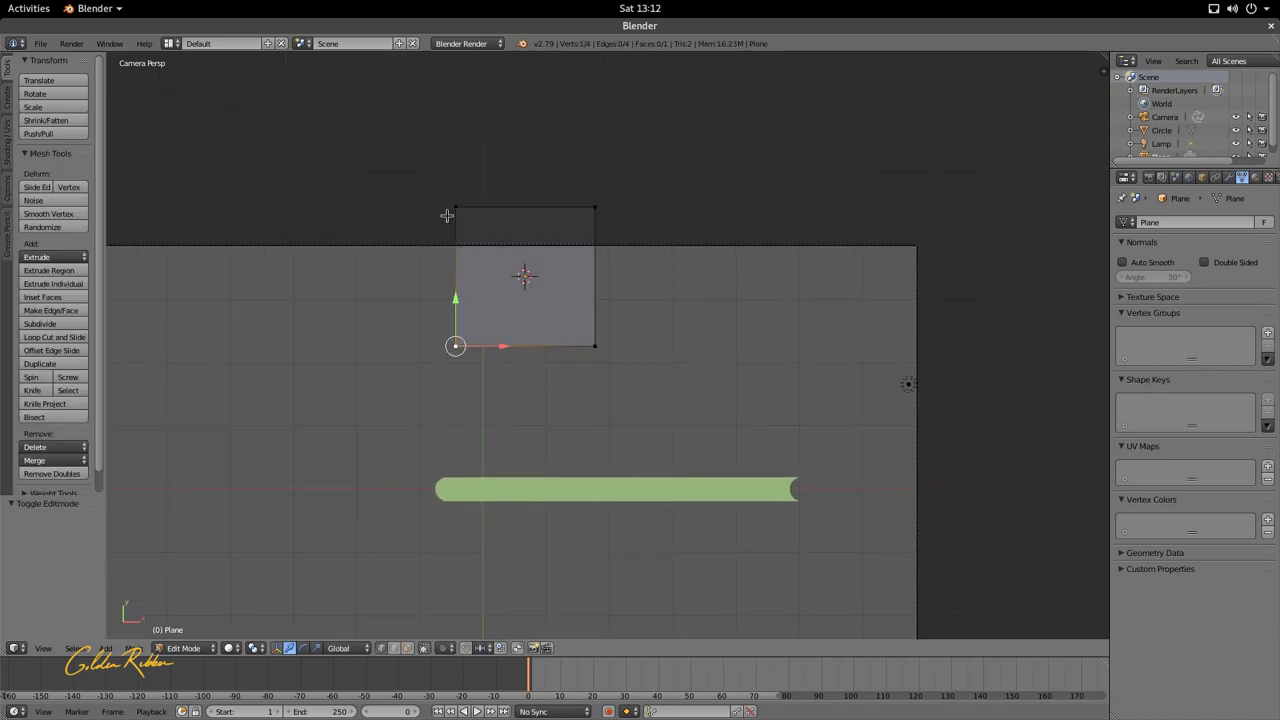
right_click(451, 212)
shift+right_click(457, 336)
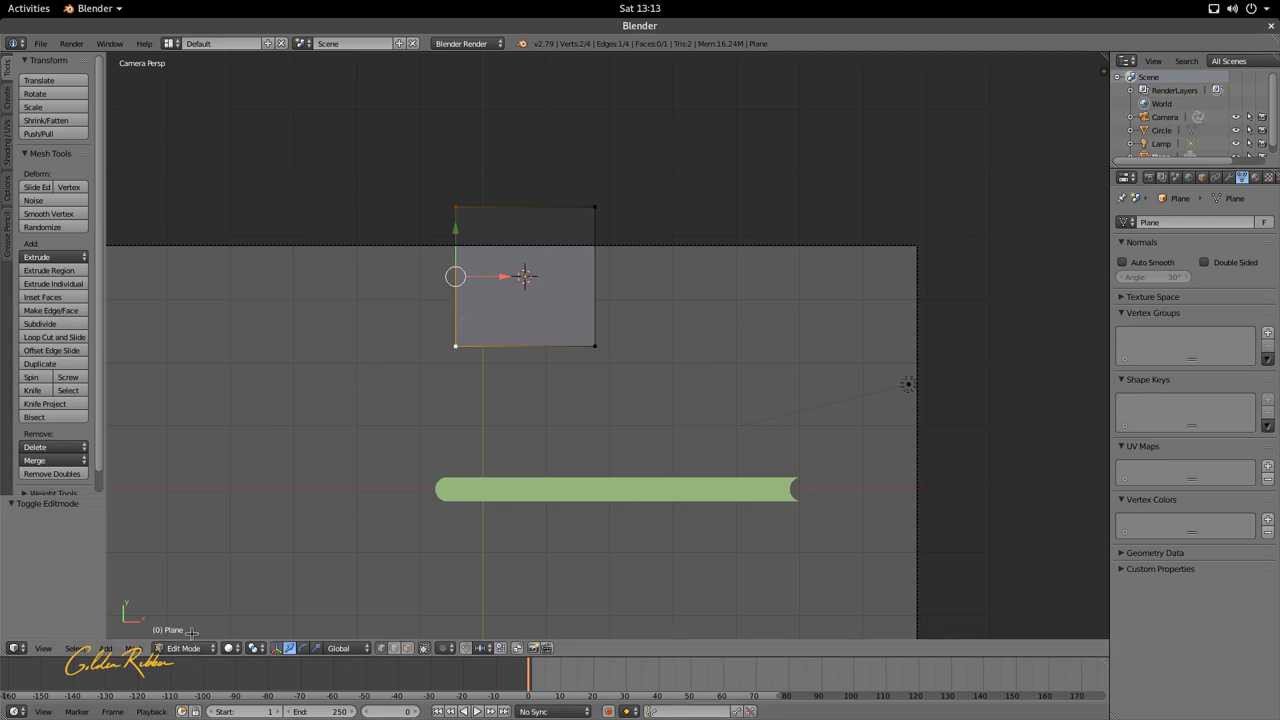
key(x)
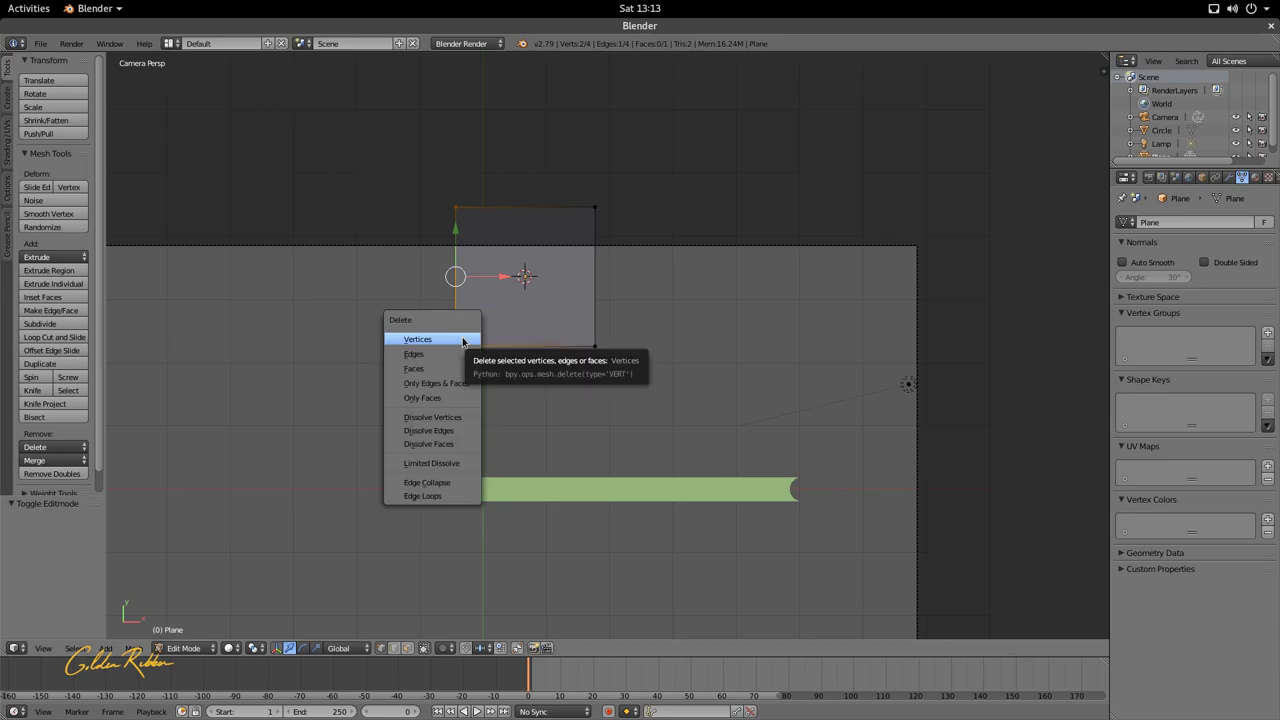
click(462, 337)
- Move the remaining edge onto the bar's notched right end
right_click(602, 348)
shift+right_click(600, 215)
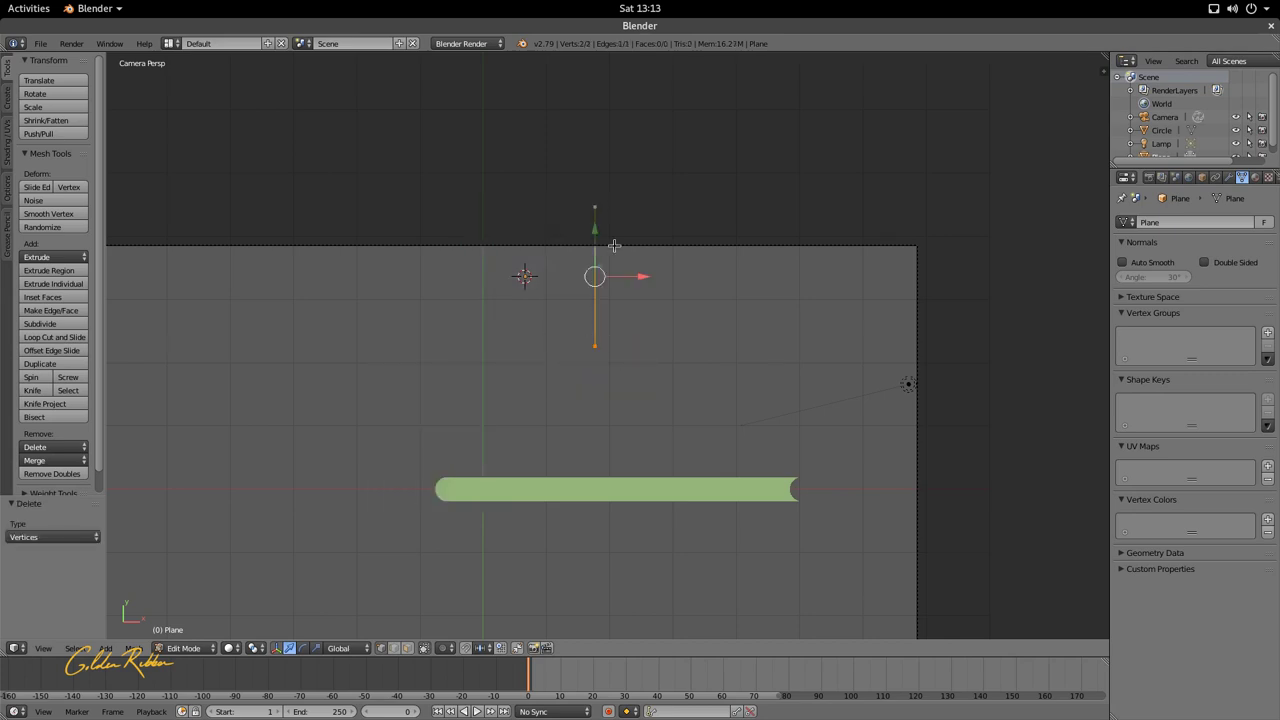
drag(638, 279, 848, 282)
drag(807, 242, 808, 448)
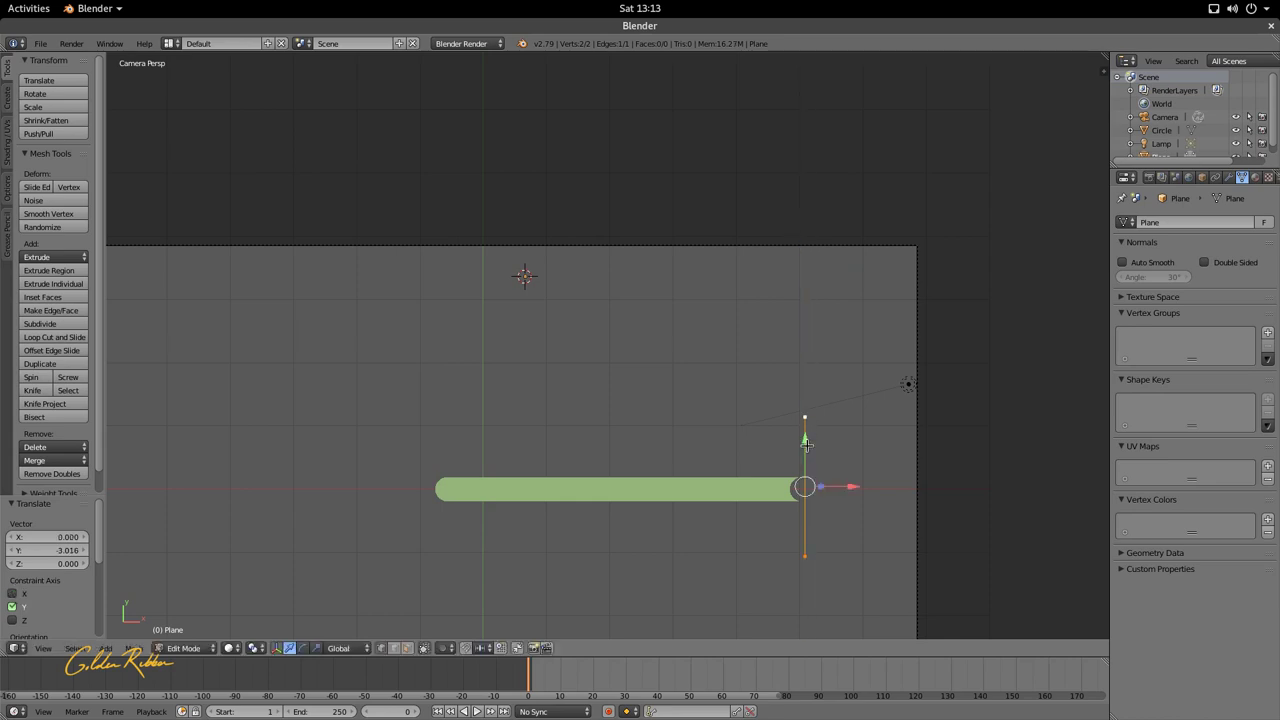
scroll(813, 528, up, 4)
shift+middle_drag(830, 511, 410, 270)
scroll(563, 468, up, 2)
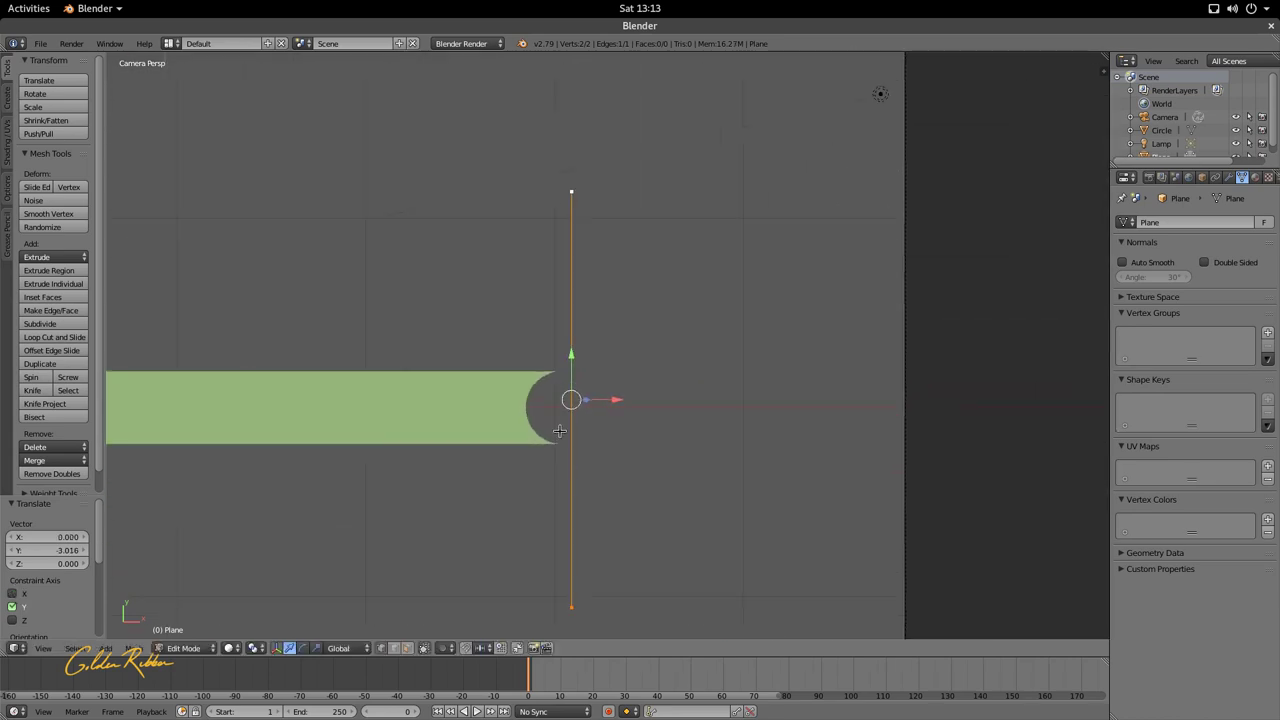
right_click(562, 193)
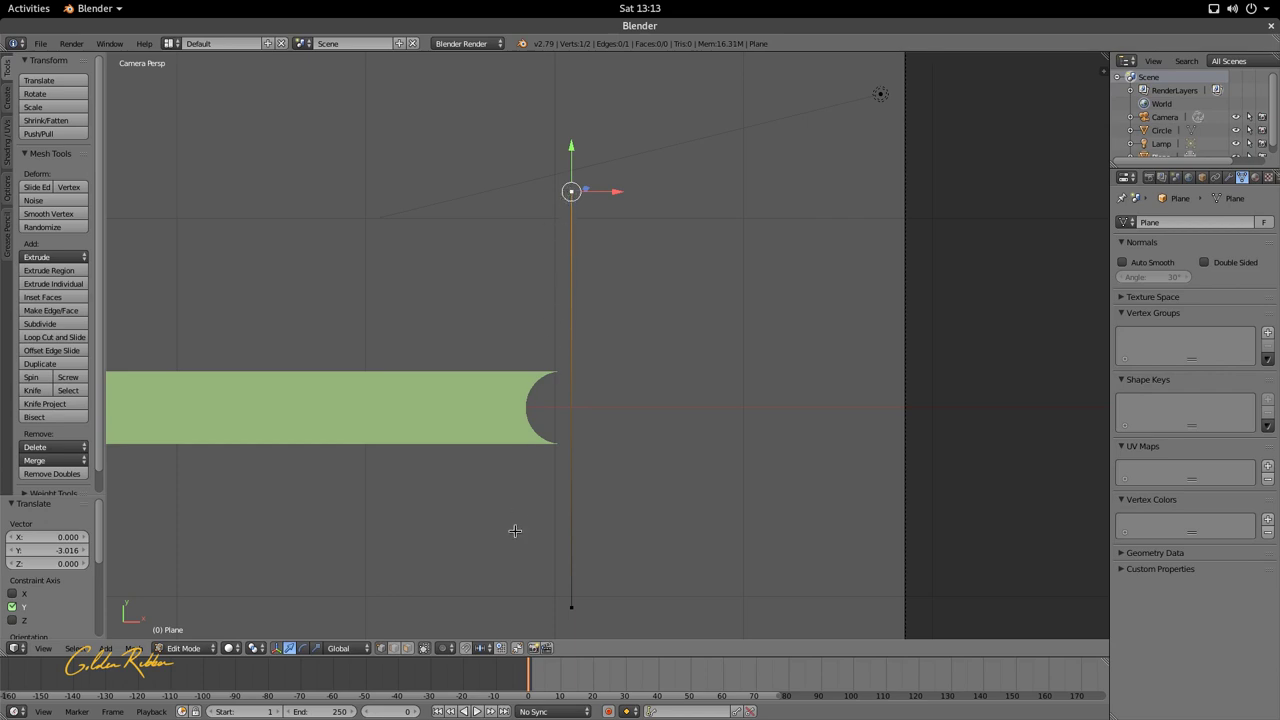
- Turn on vertex snapping and snap the edge's top and bottom vertices onto the bar's right-end corners
click(480, 648)
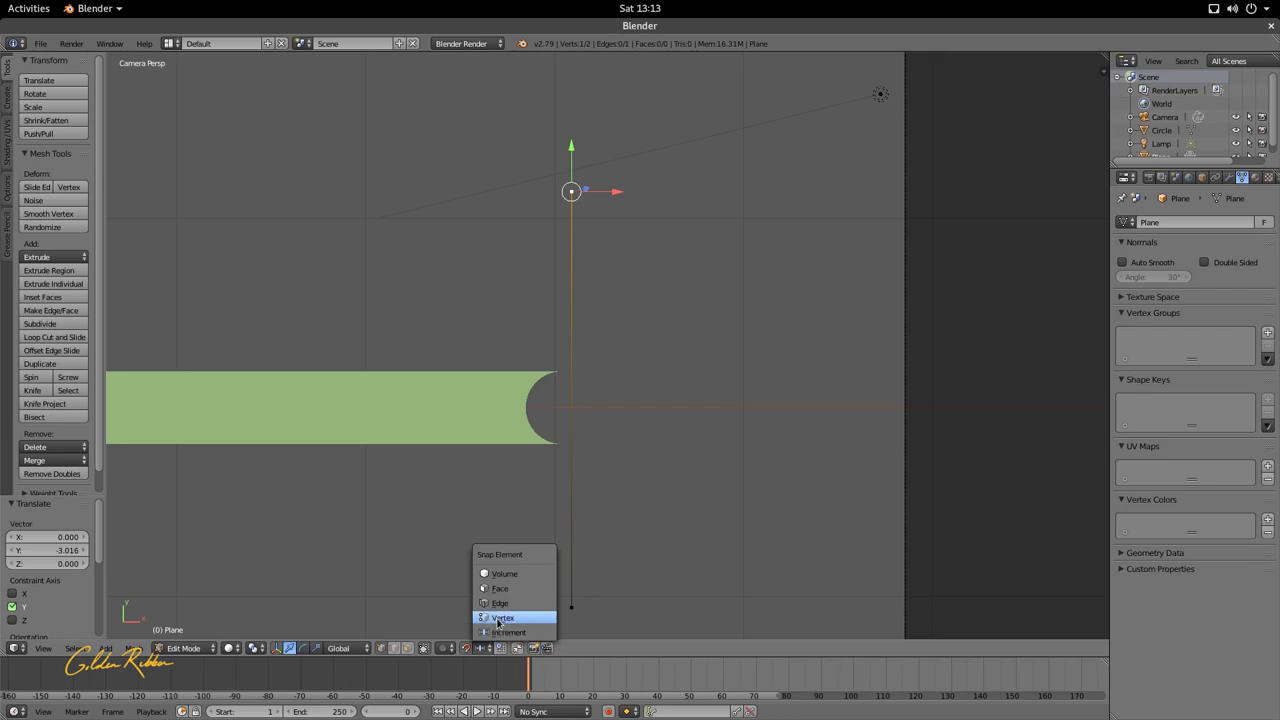
click(498, 618)
key(g)
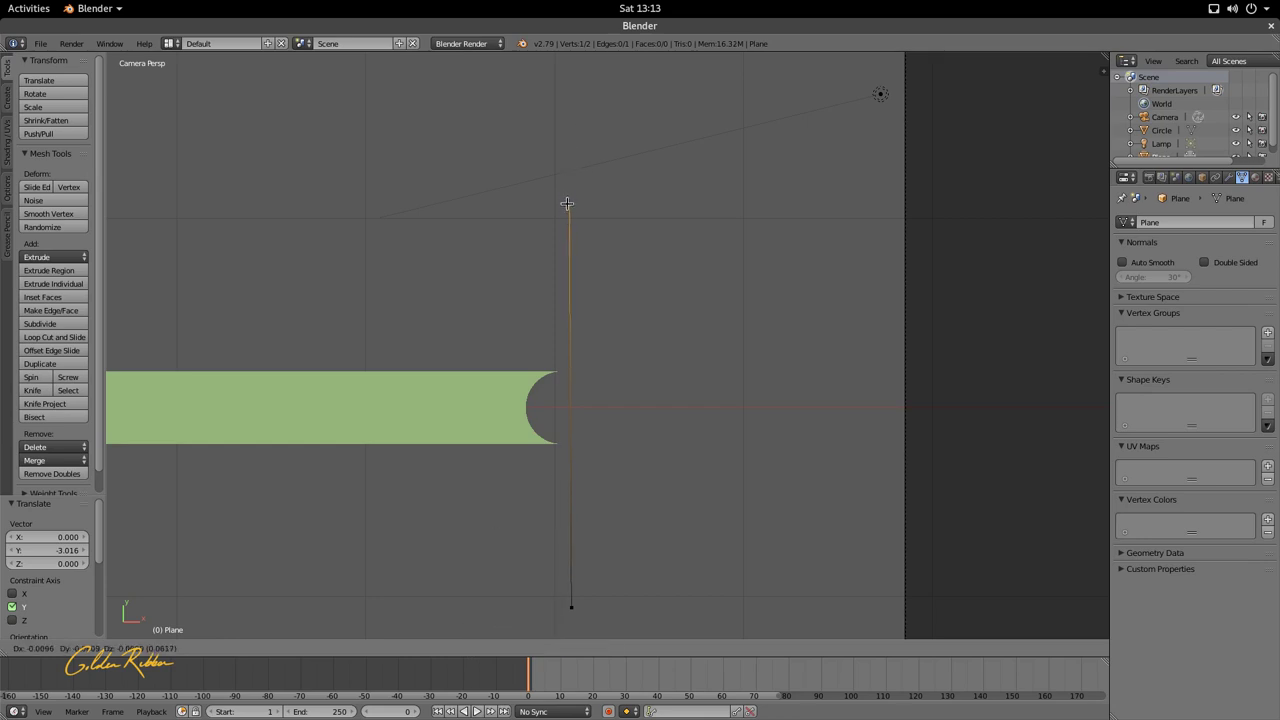
click(554, 367)
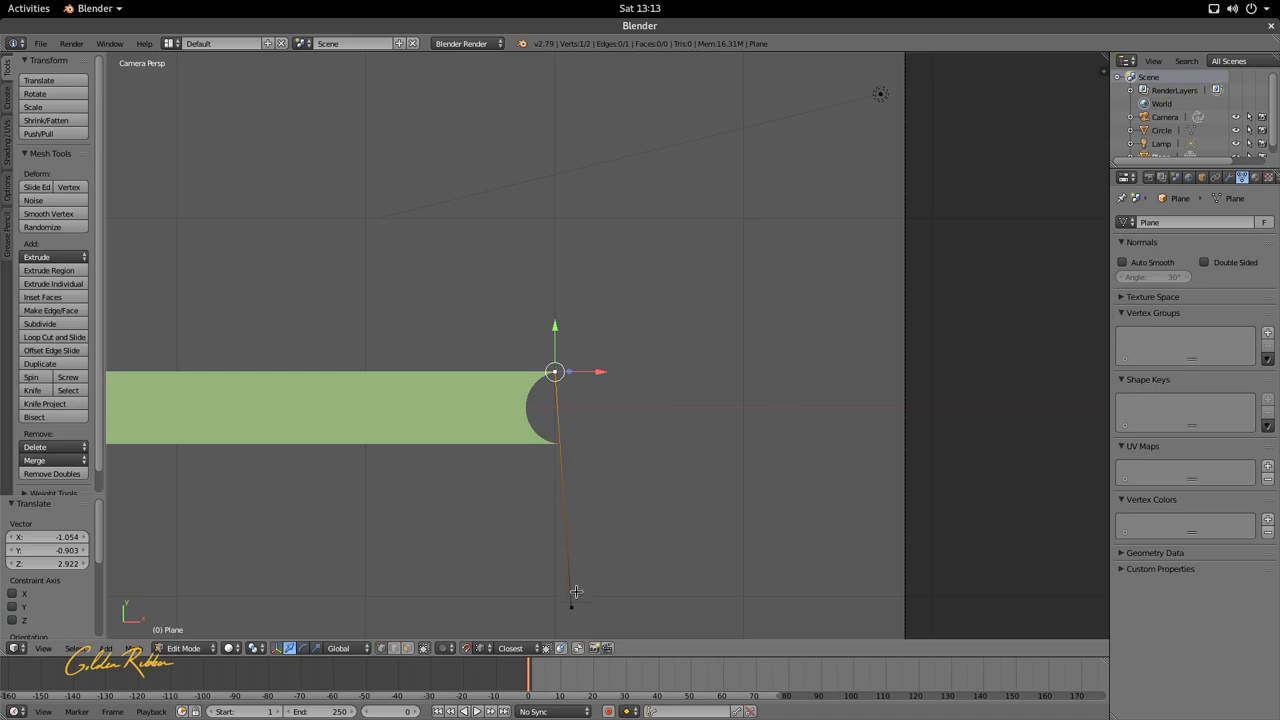
right_click(573, 600)
key(g)
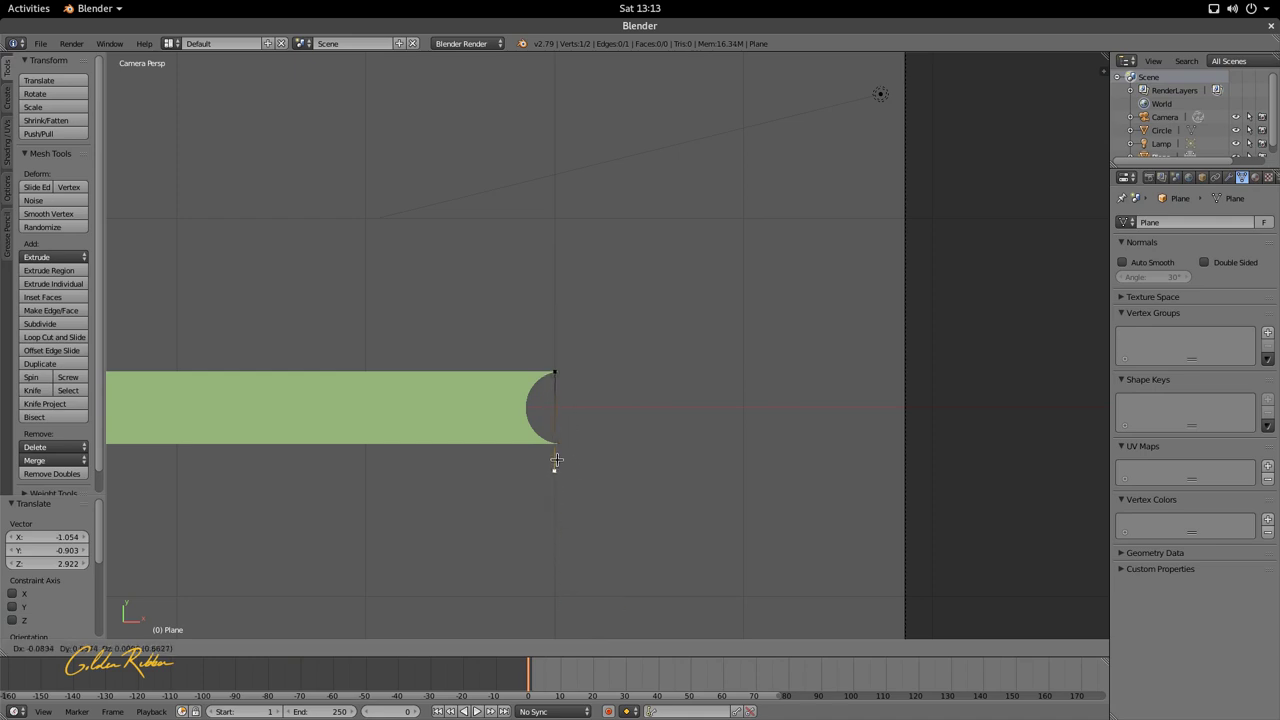
click(556, 445)
- Refine the upper vertex onto the top corner and straighten the edge
scroll(560, 443, up, 4)
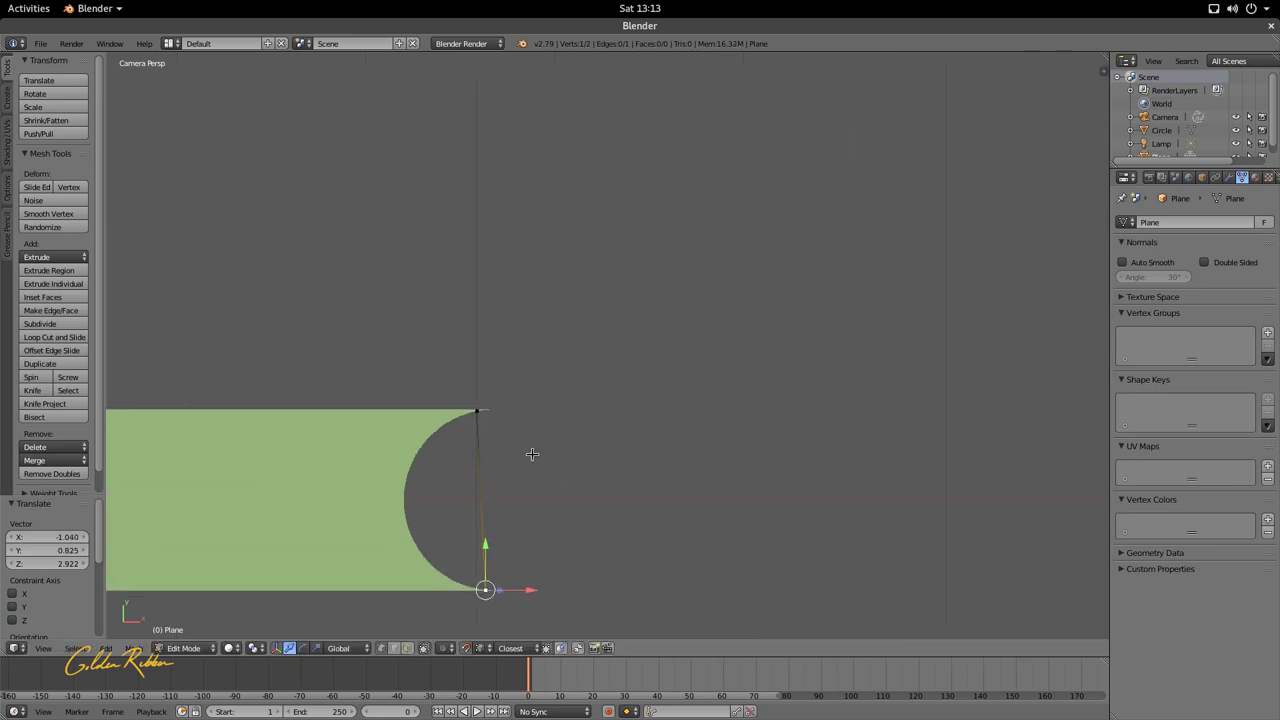
right_click(486, 411)
key(g)
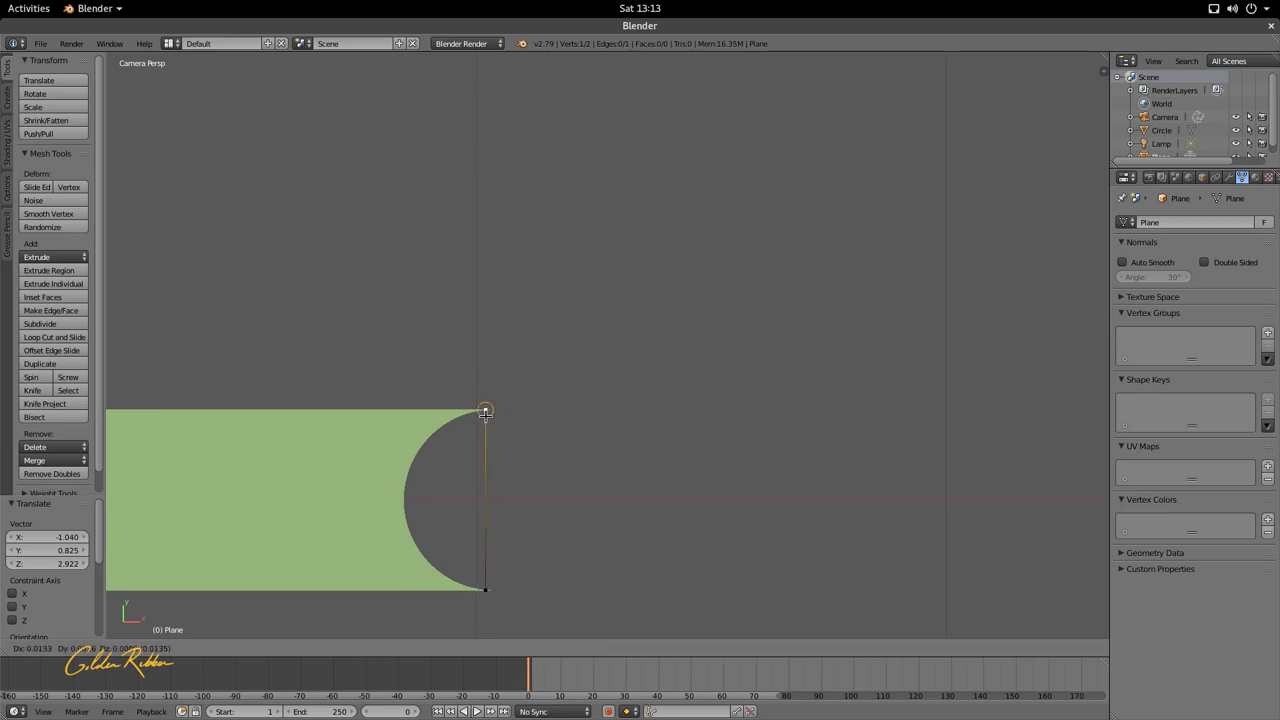
click(486, 431)
scroll(486, 434, up, 5)
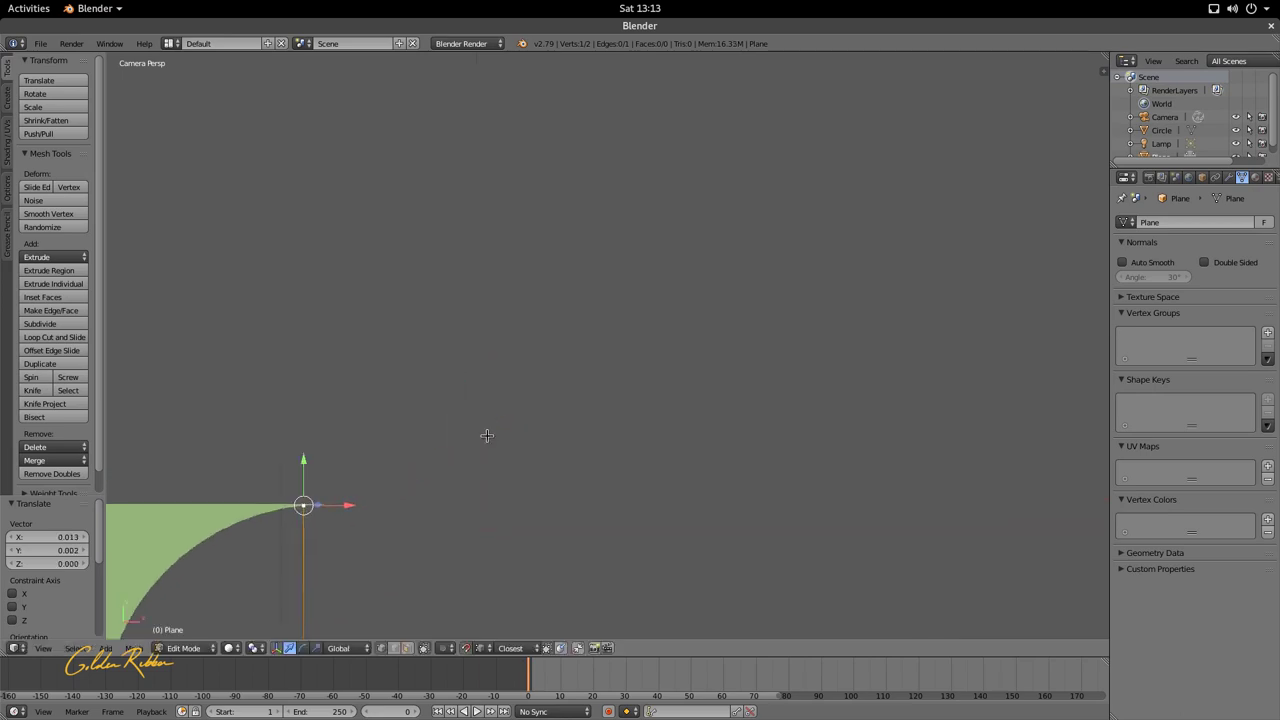
shift+middle_drag(495, 440, 628, 268)
scroll(628, 268, up, 3)
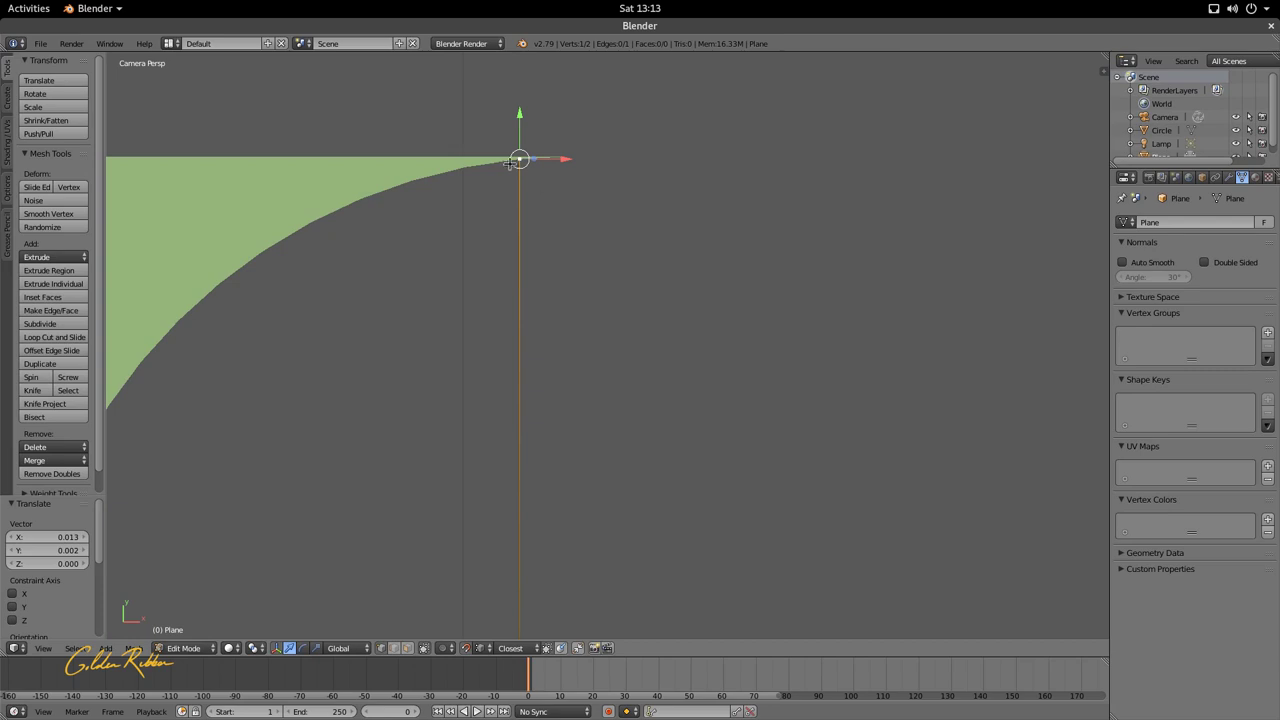
key(g)
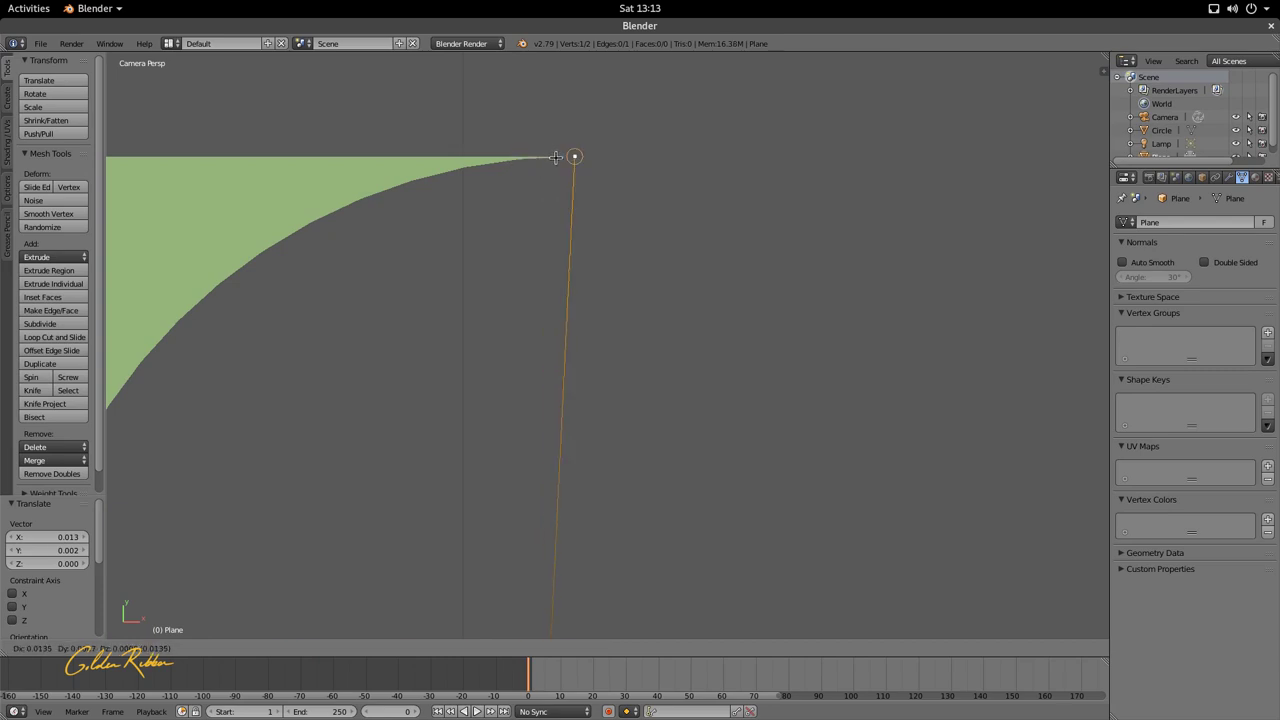
click(556, 157)
scroll(567, 150, up, 1)
scroll(569, 134, up, 4)
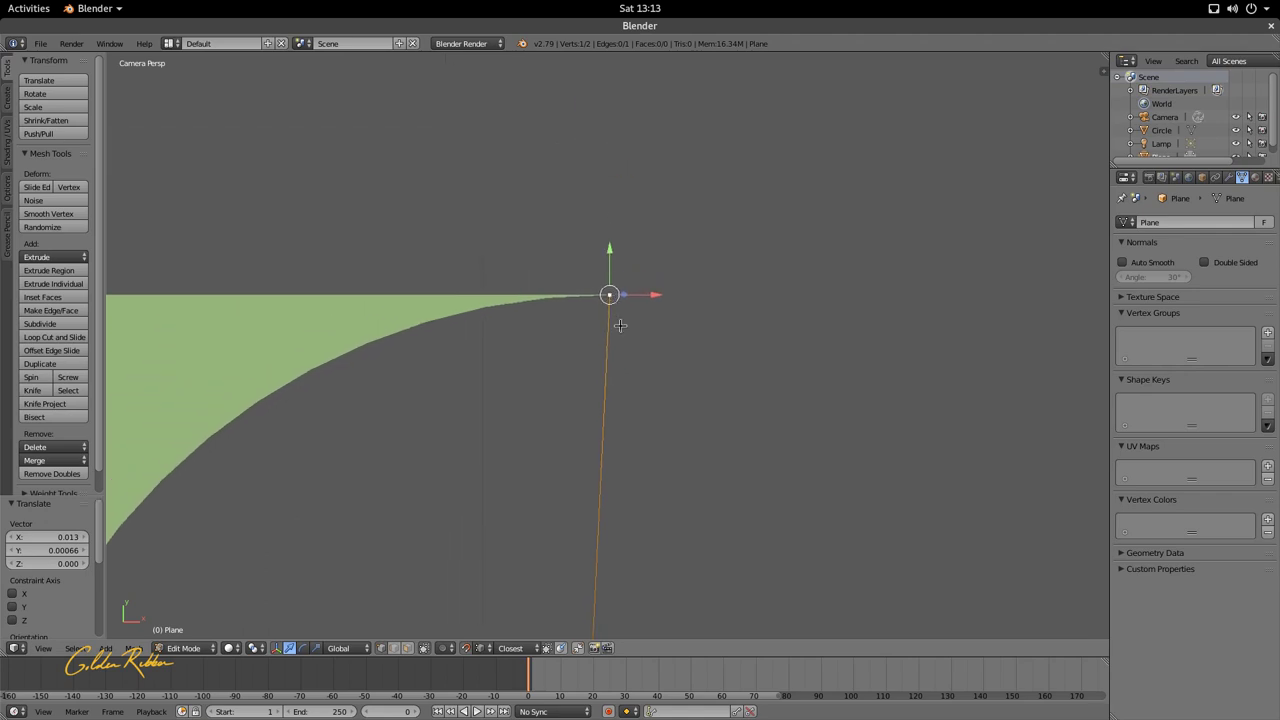
scroll(580, 391, down, 7)
scroll(580, 400, up, 10)
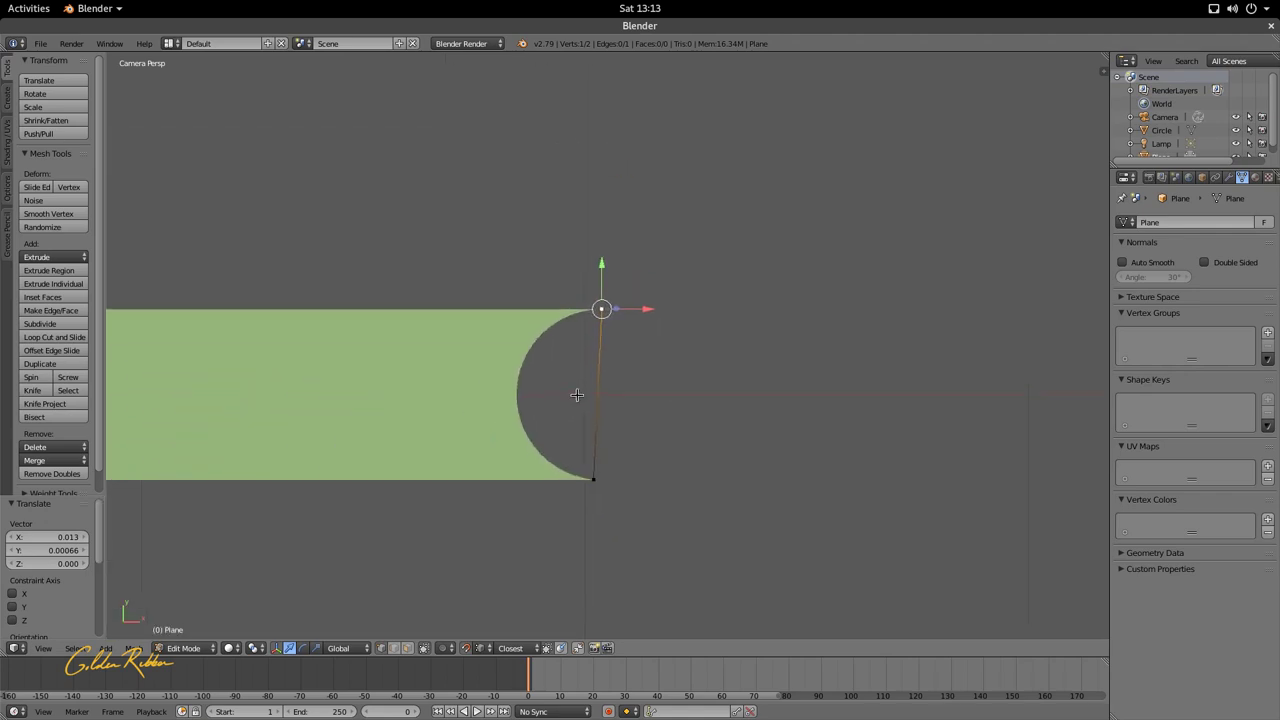
scroll(580, 300, down, 4)
scroll(527, 485, up, 3)
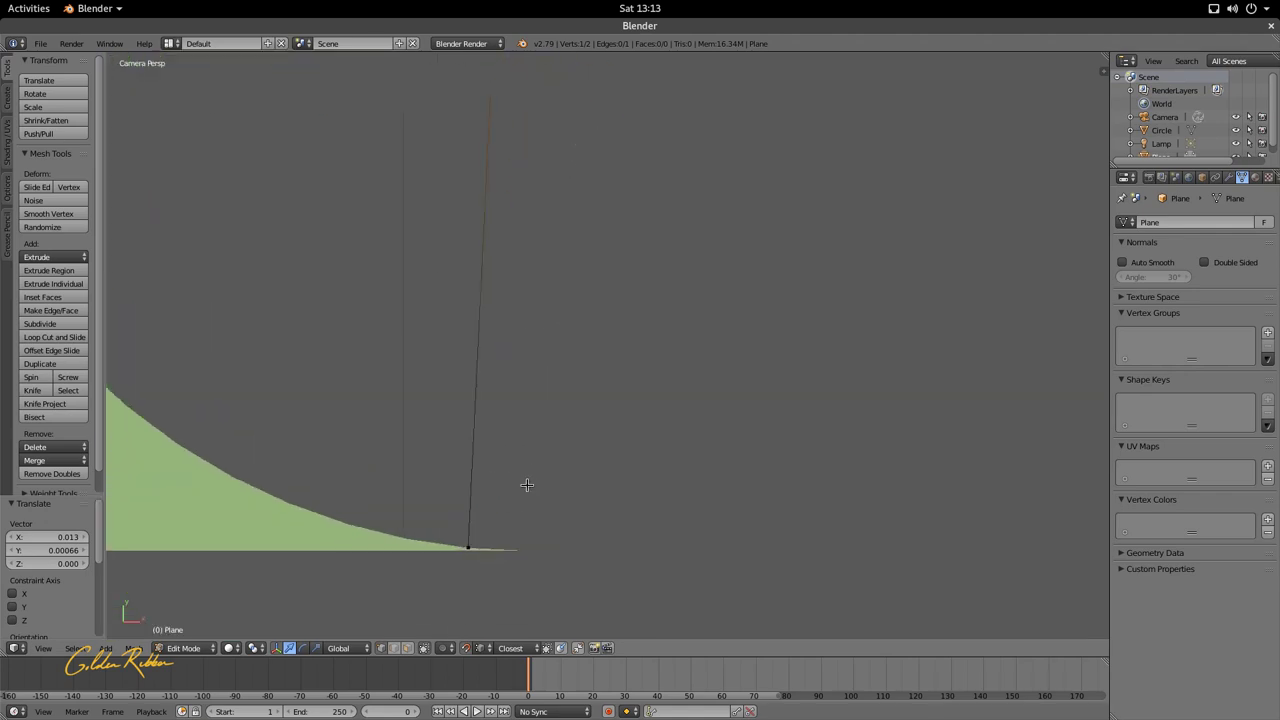
key(g)
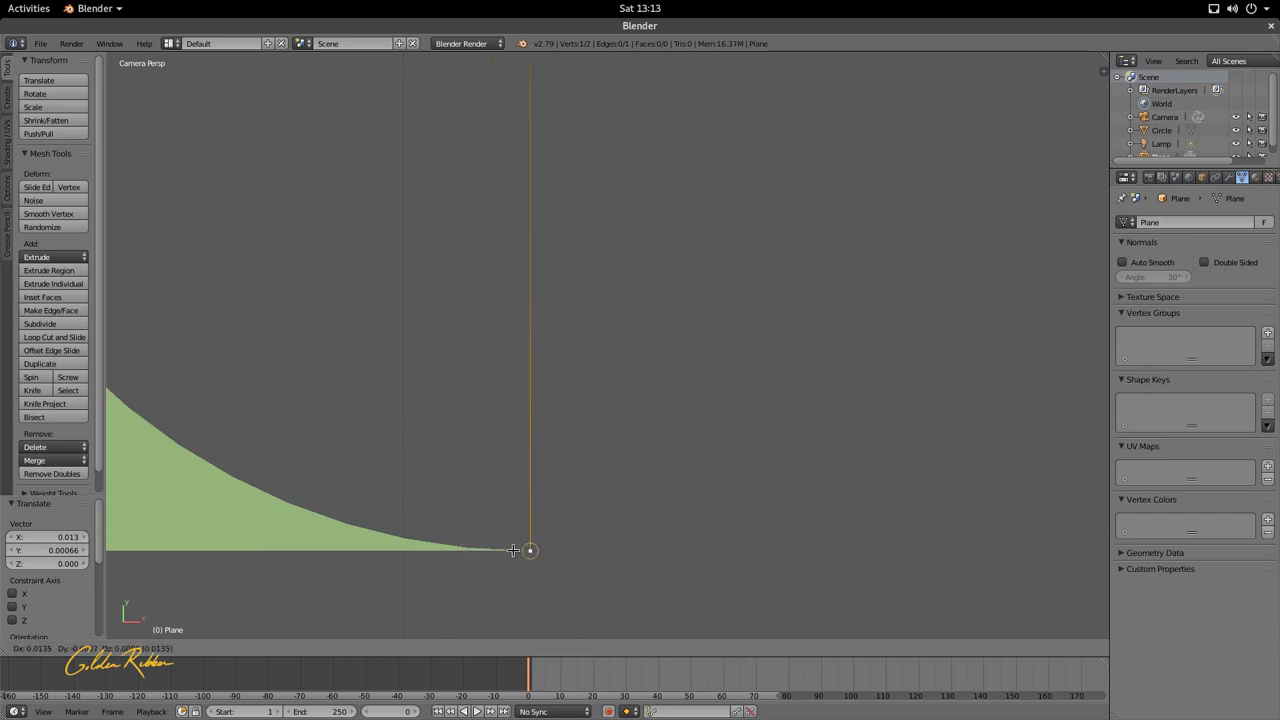
click(513, 550)
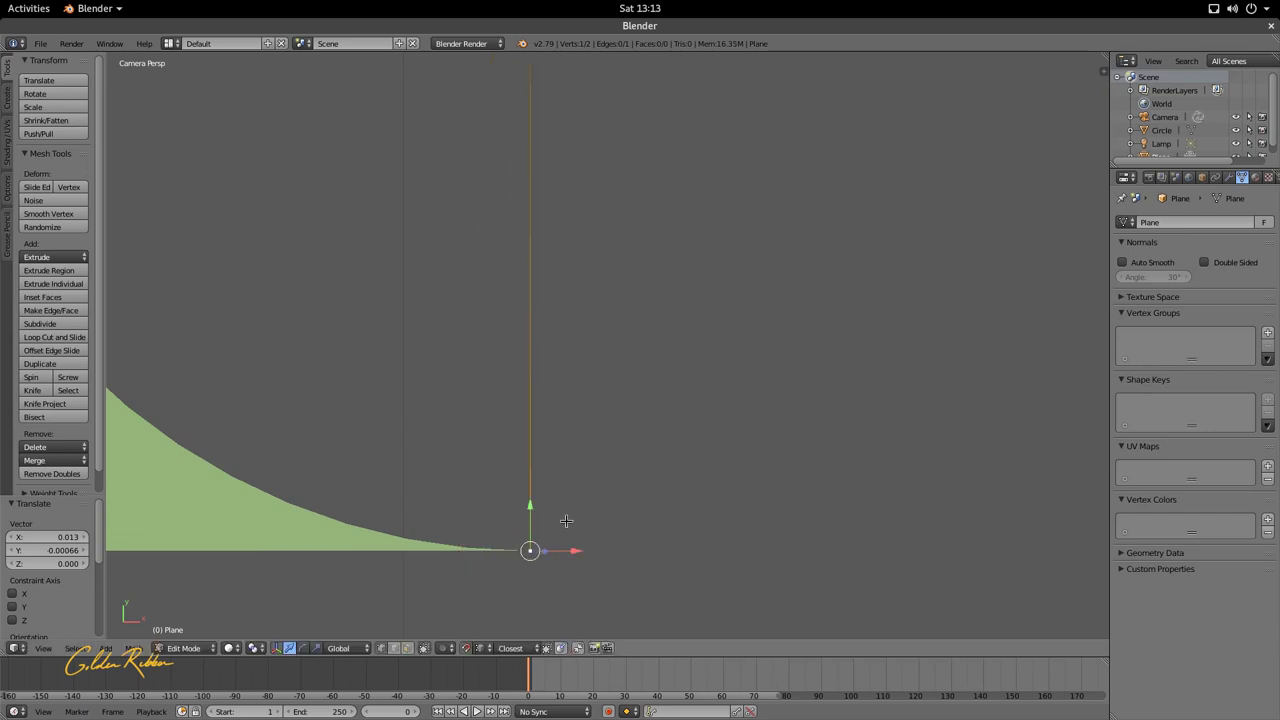
- Return the plane to object mode and recentre the view on the result
key(Tab)
scroll(570, 490, up, 3)
scroll(560, 440, down, 2)
scroll(560, 440, up, 2)
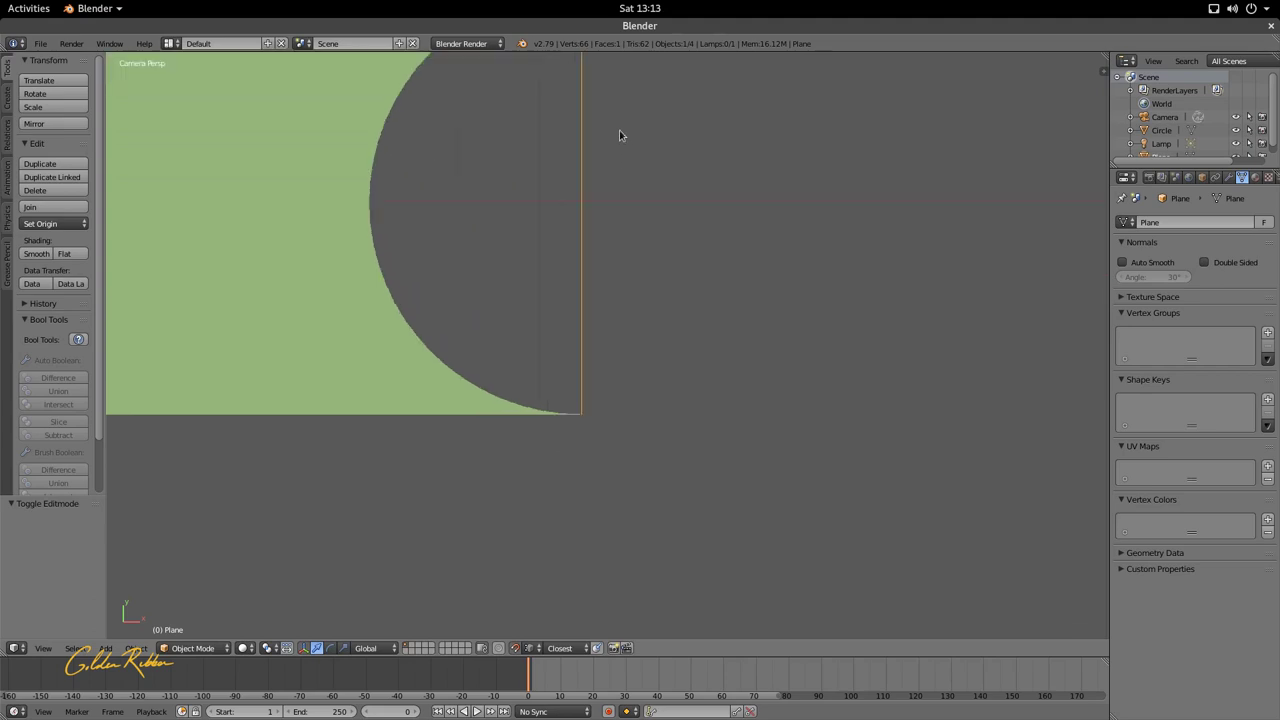
scroll(603, 146, down, 5)
shift+middle_drag(529, 280, 569, 397)
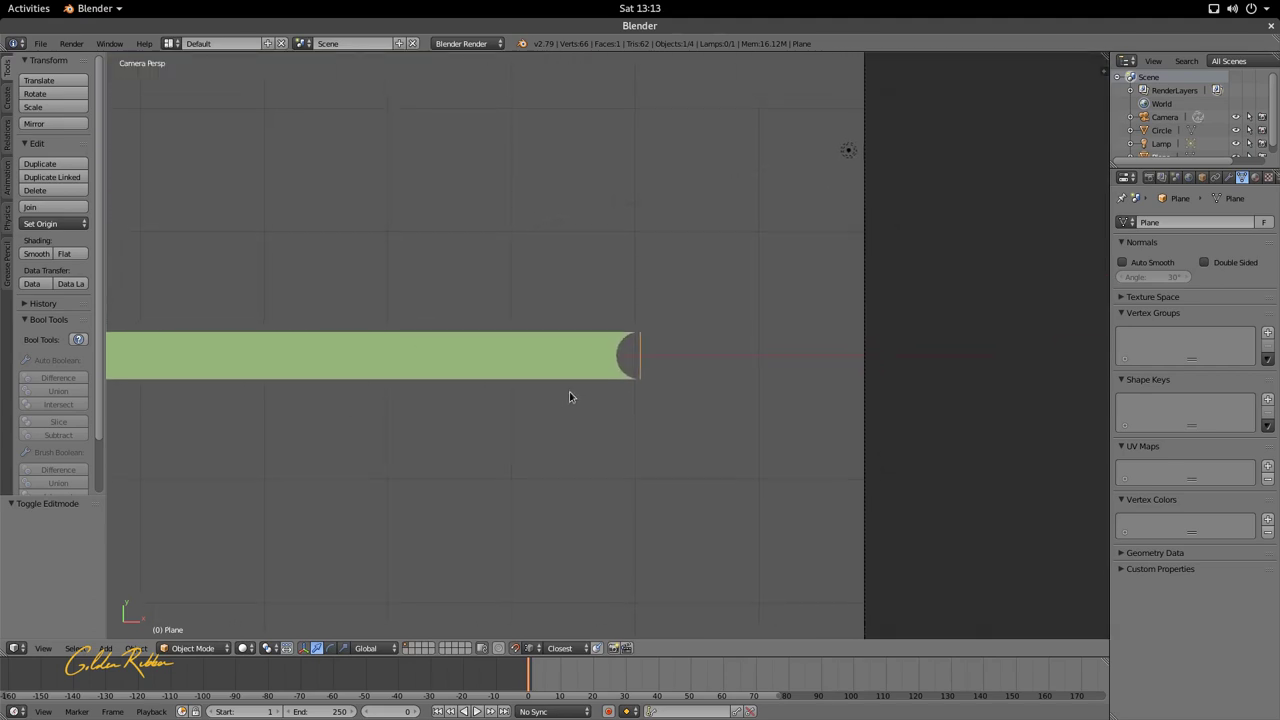
scroll(662, 375, up, 8)
scroll(660, 379, down, 5)
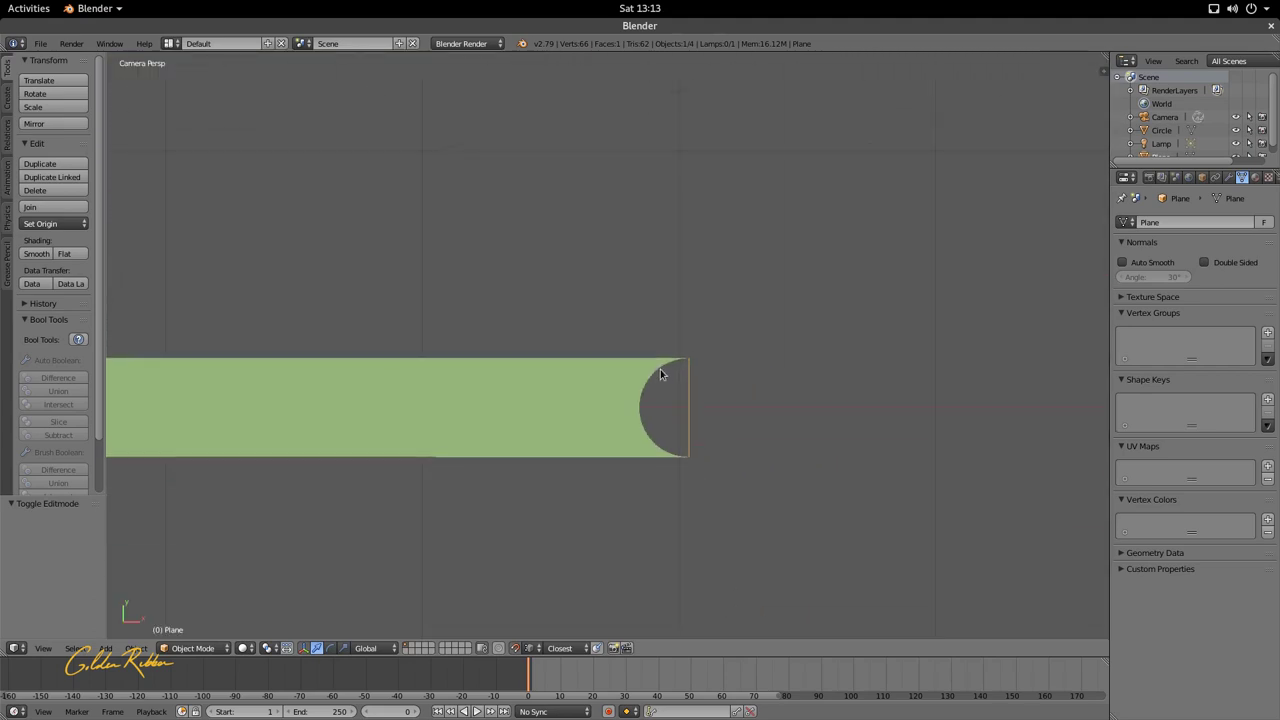
scroll(676, 391, up, 4)
- Duplicate the notched plane with Shift+D and place the copy
scroll(668, 357, up, 1)
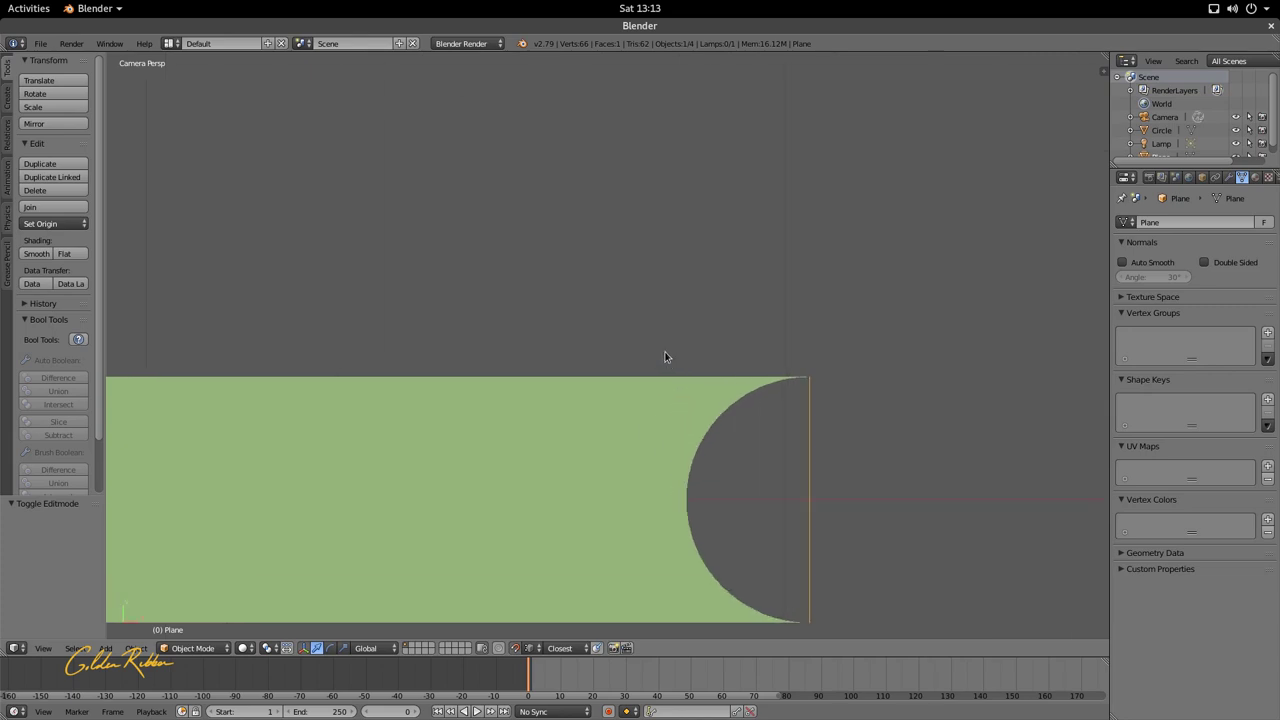
scroll(611, 340, down, 4)
scroll(713, 421, up, 4)
shift+middle_drag(845, 434, 584, 277)
scroll(584, 277, up, 3)
key(shift+d)
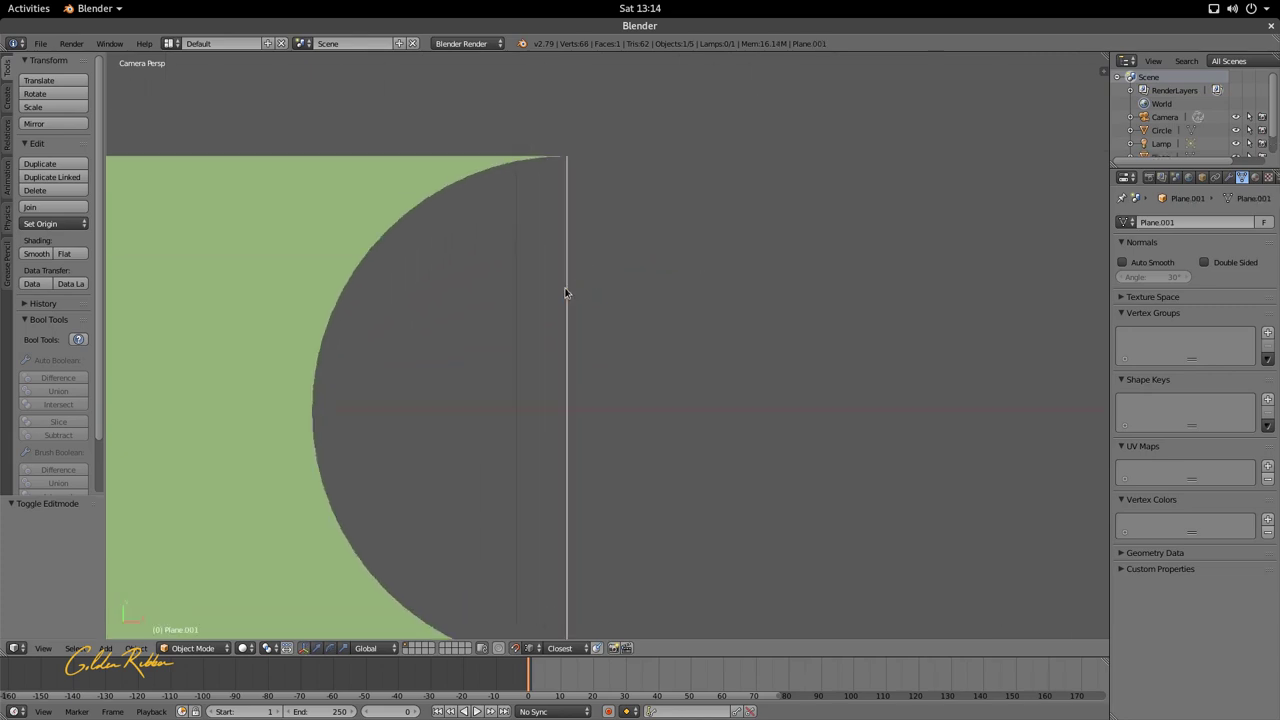
click(552, 290)
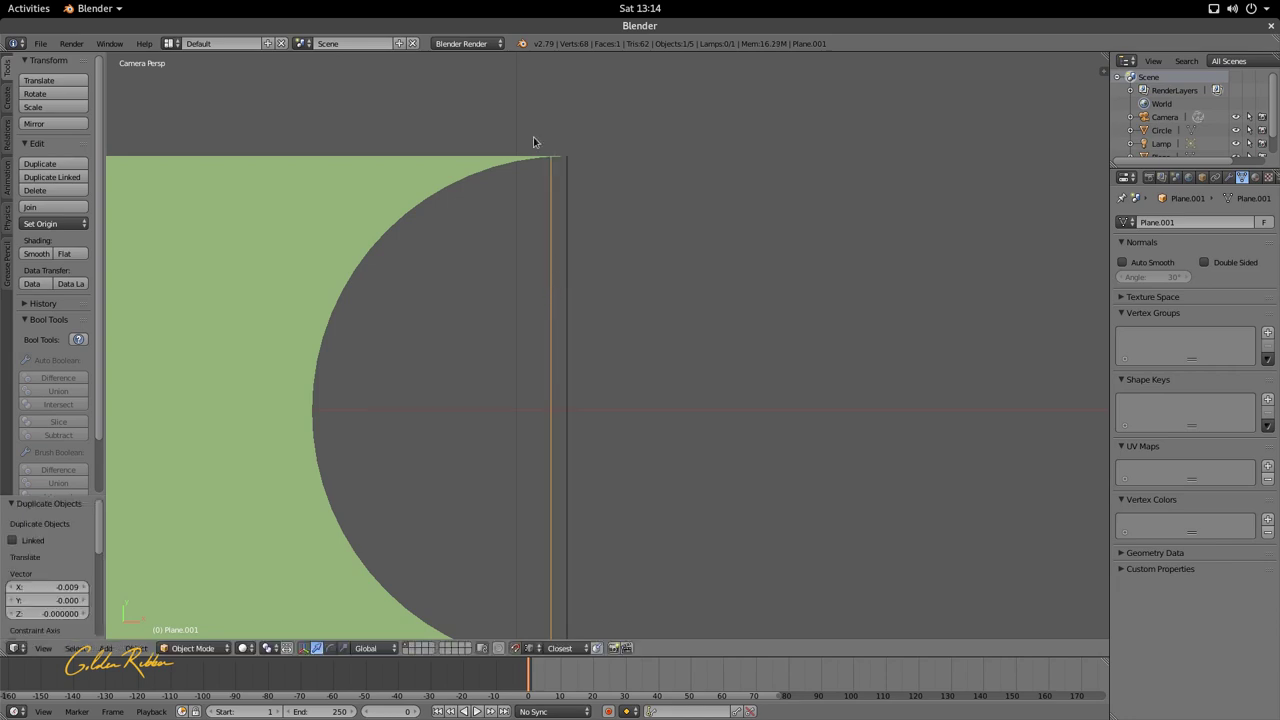
scroll(531, 143, up, 5)
shift+middle_drag(531, 114, 679, 520)
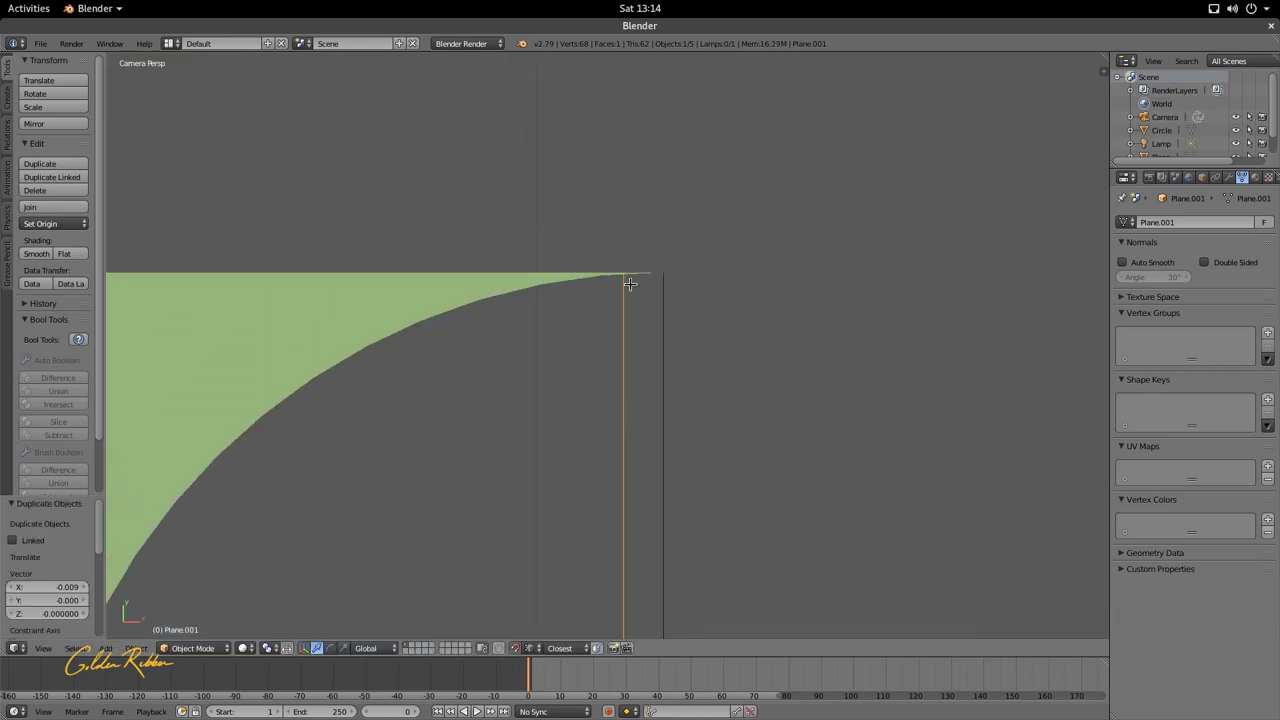
- In Edit Mode, move the duplicate's top vertex onto the upper tip of the cut
key(Tab)
key(g)
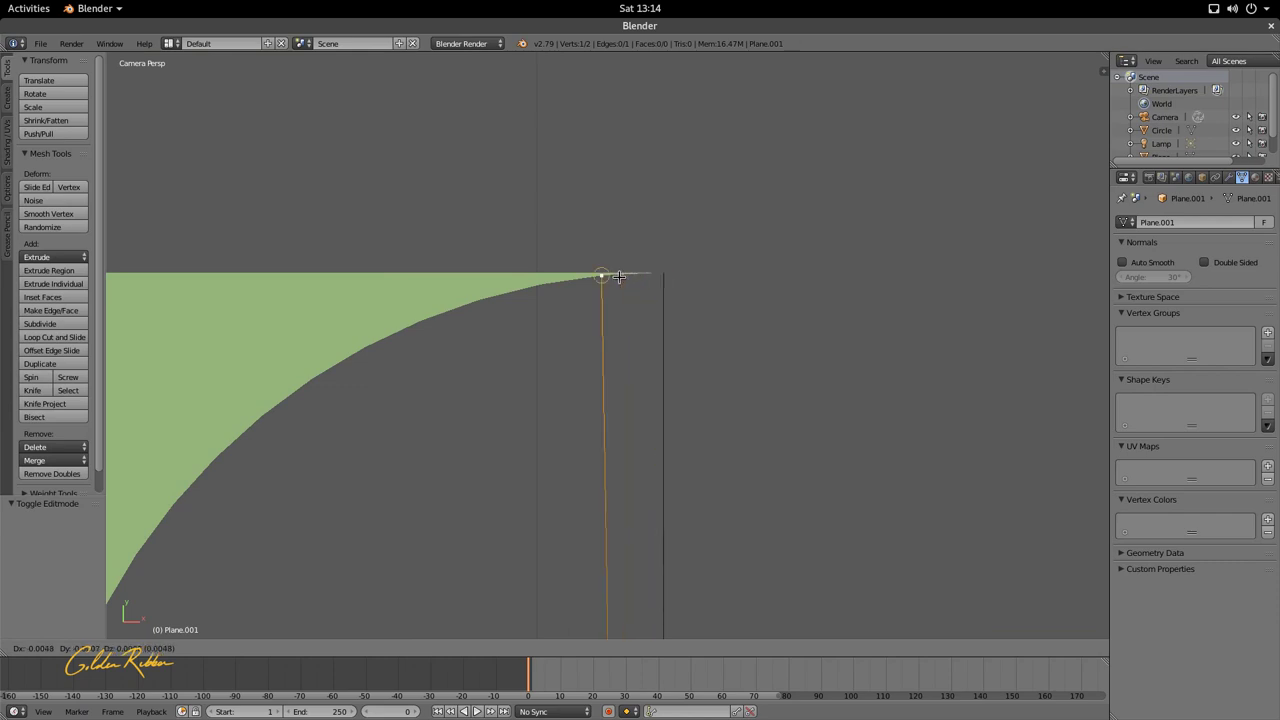
click(604, 275)
scroll(600, 280, down, 10)
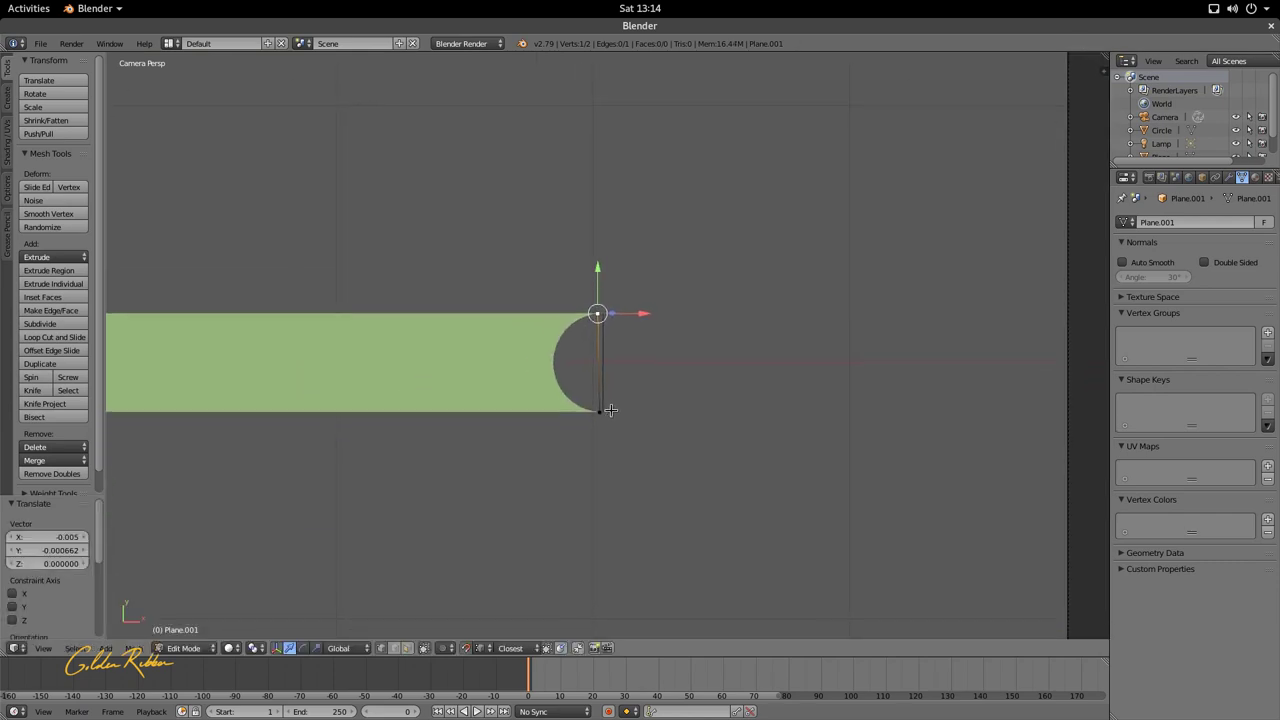
scroll(606, 423, up, 5)
scroll(606, 423, up, 3)
- Snap the bottom vertex onto the cut's lower tip, then return to object mode
shift+middle_drag(551, 497, 620, 243)
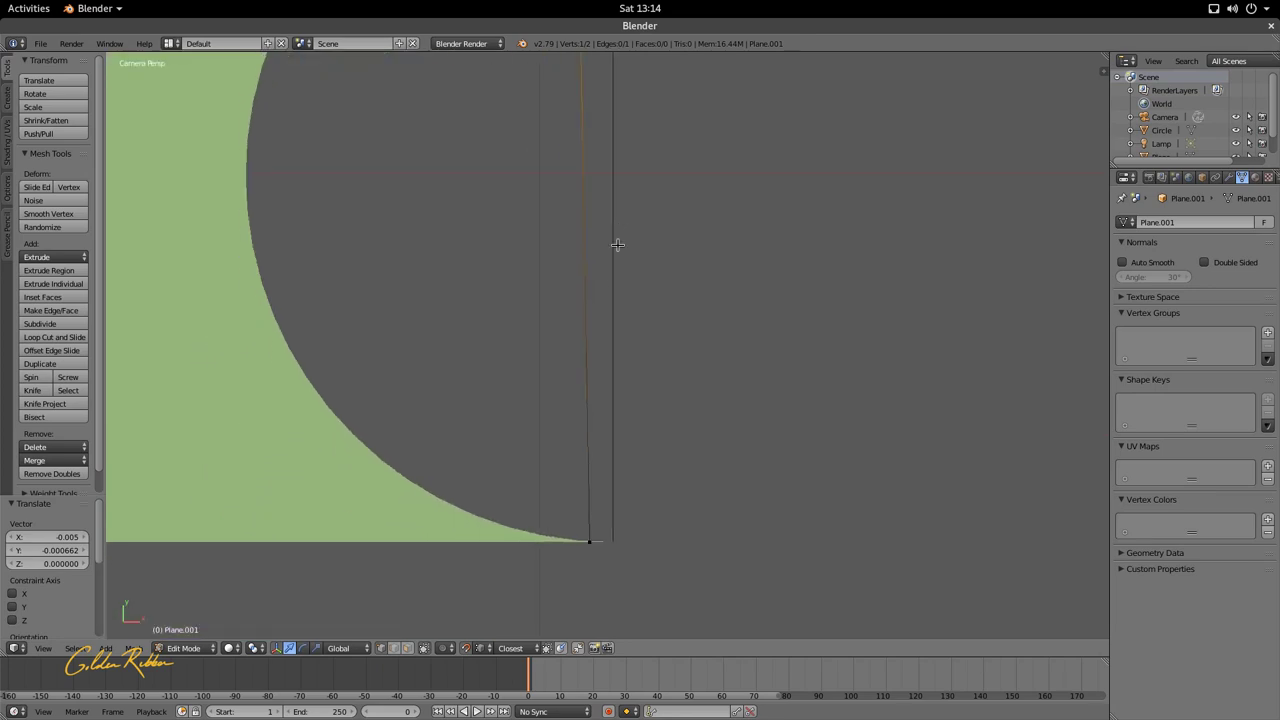
key(g)
click(576, 536)
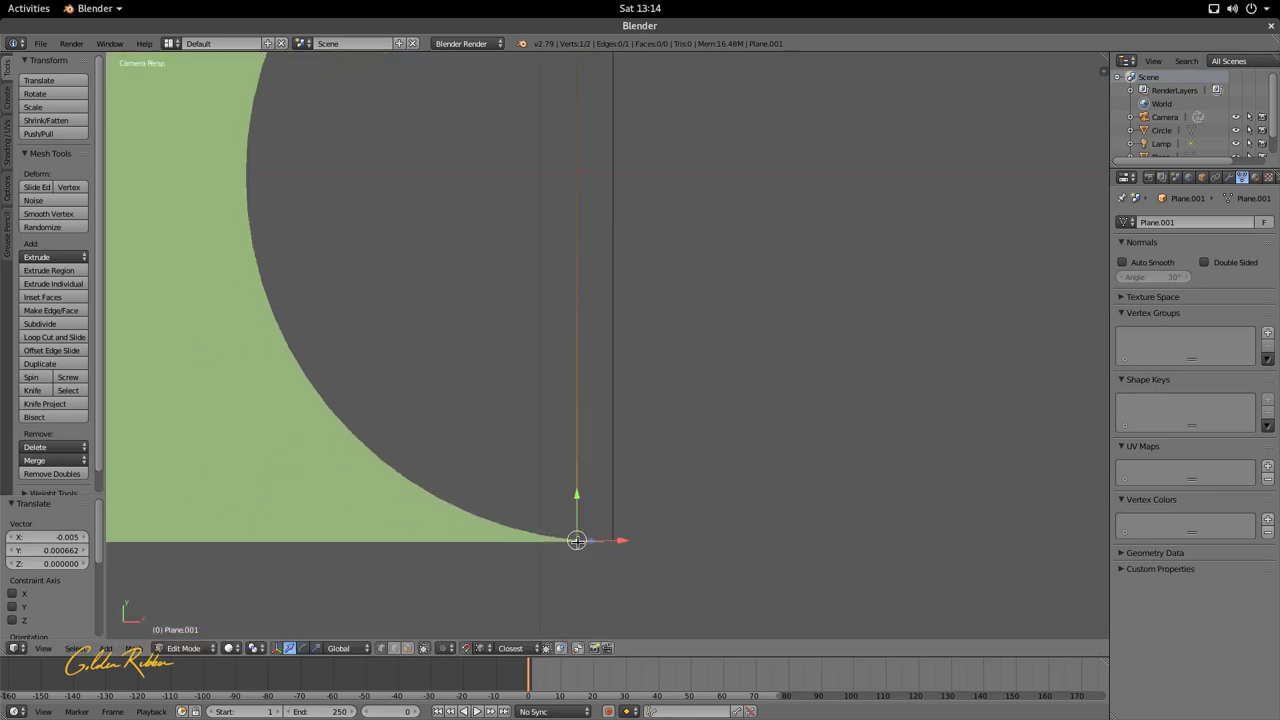
key(g)
click(576, 540)
scroll(594, 281, down, 5)
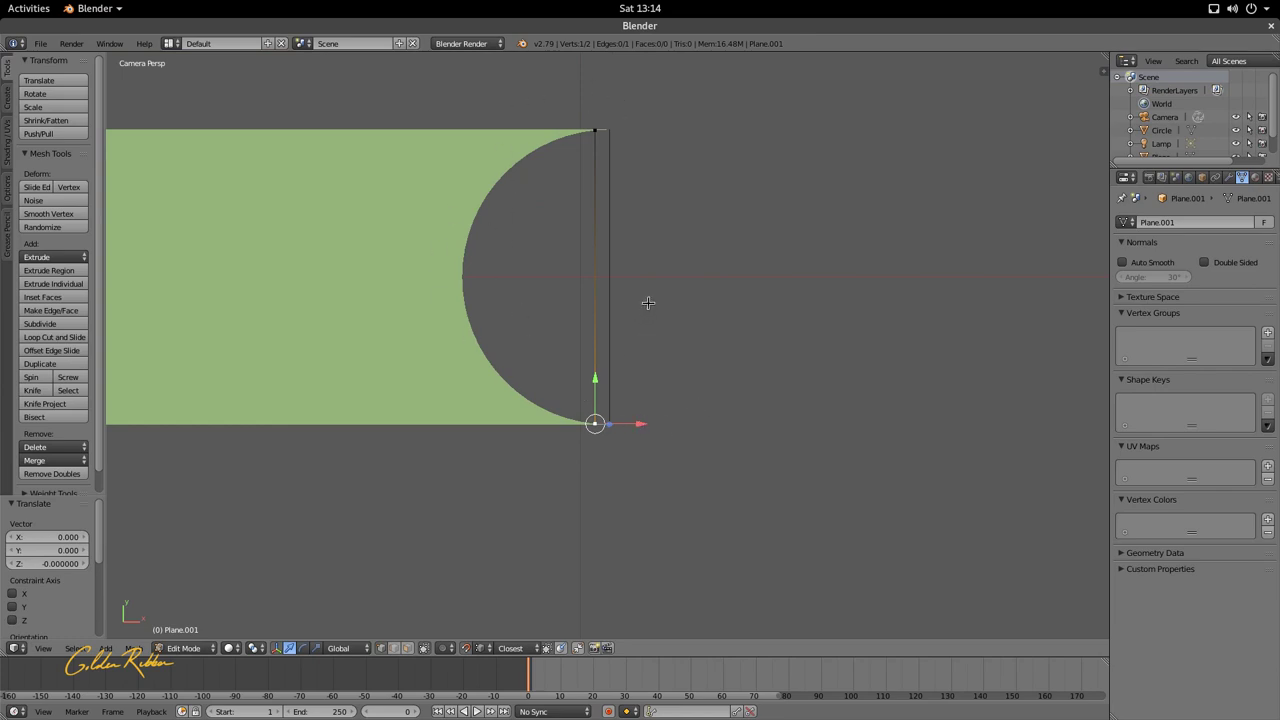
key(Tab)
scroll(671, 277, down, 8)
key(n)
key(n)
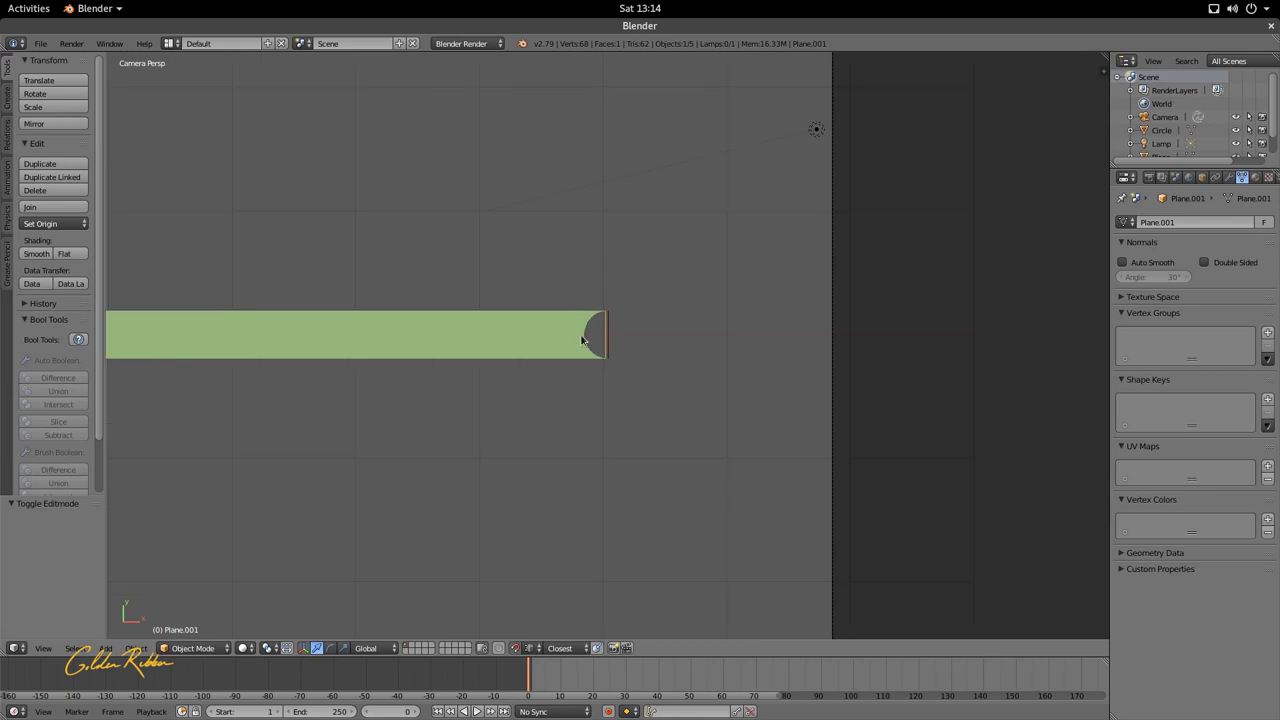
- Select the Circle band, make rightFinish the active shape key, and enter Edit Mode
right_click(583, 337)
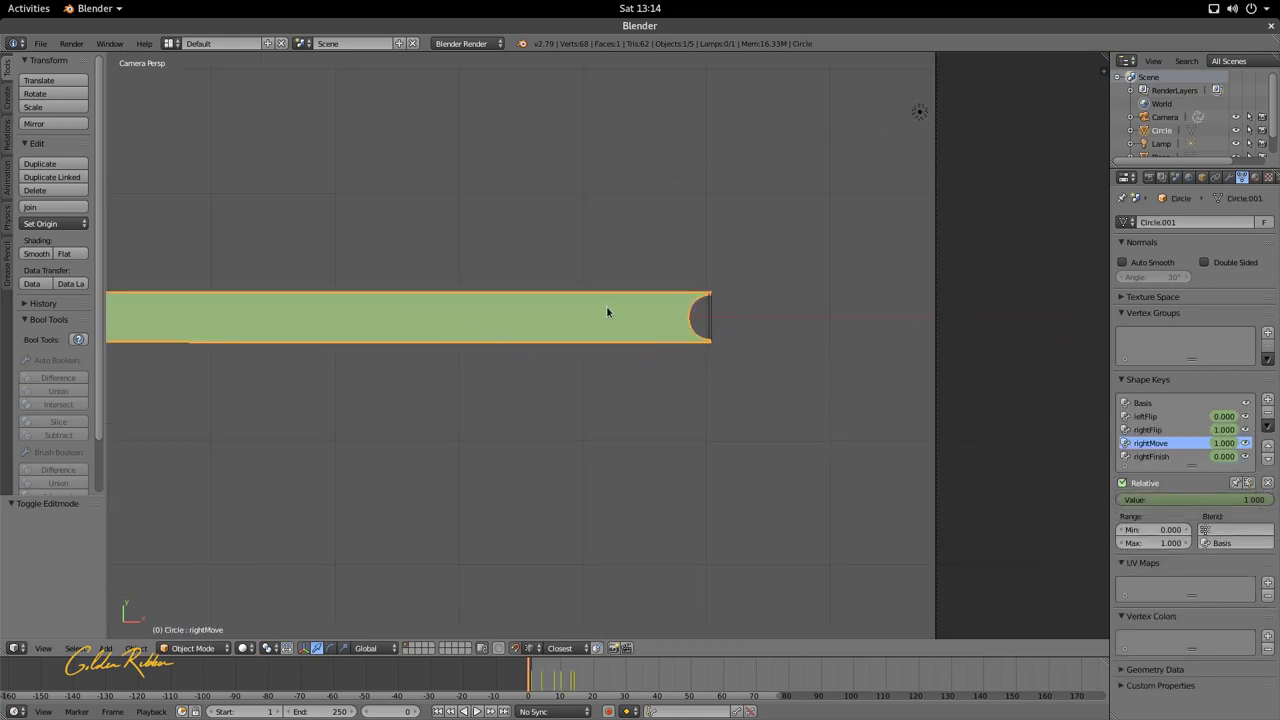
click(1176, 458)
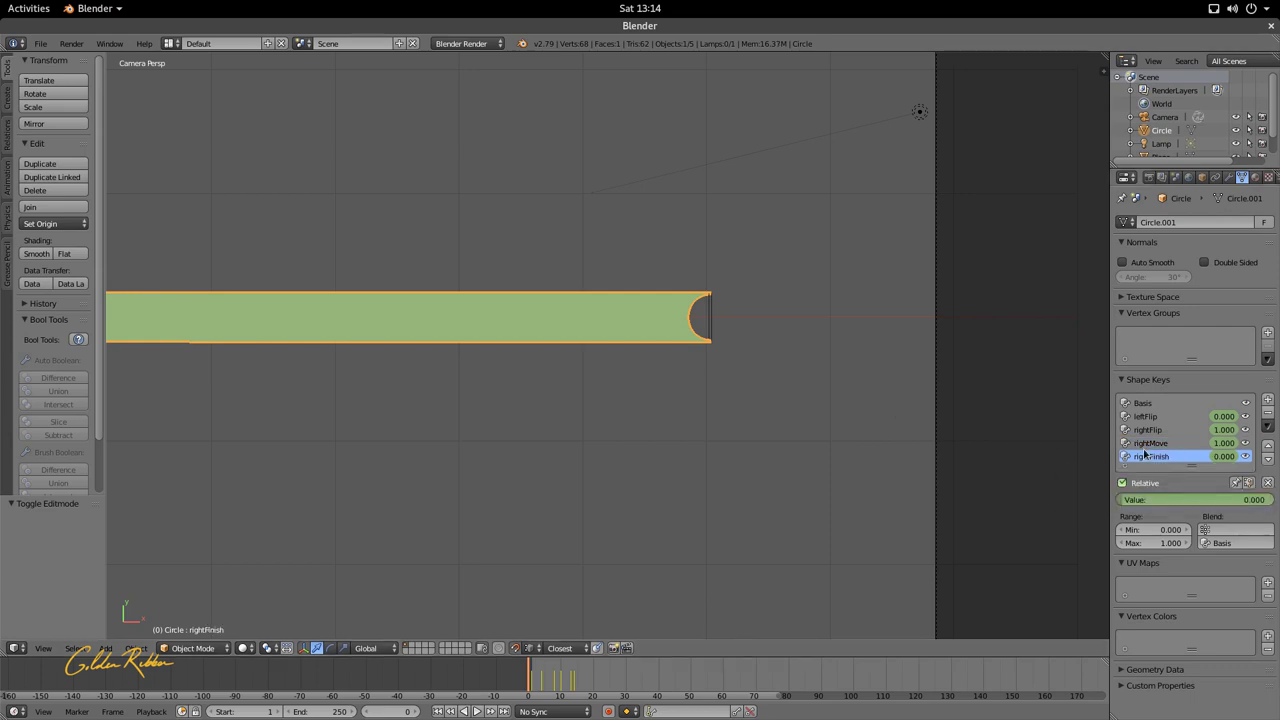
scroll(592, 330, down, 2)
shift+middle_drag(240, 295, 418, 322)
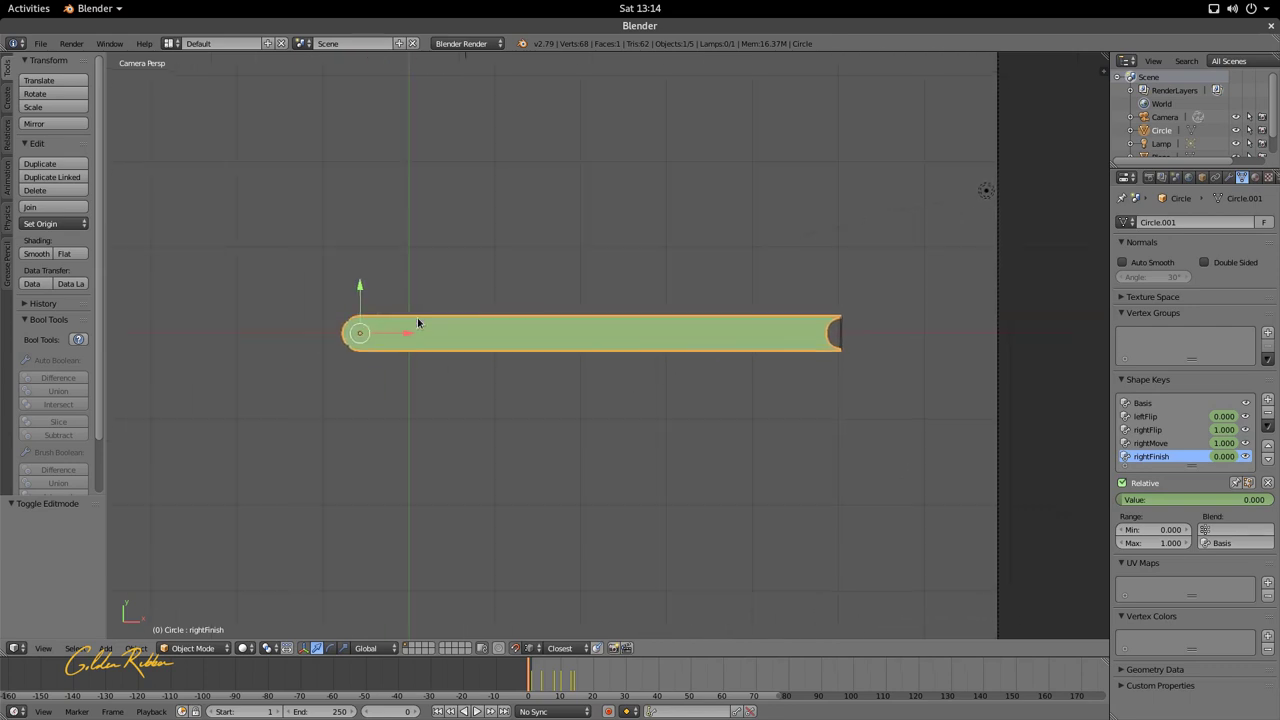
key(Tab)
scroll(370, 347, up, 3)
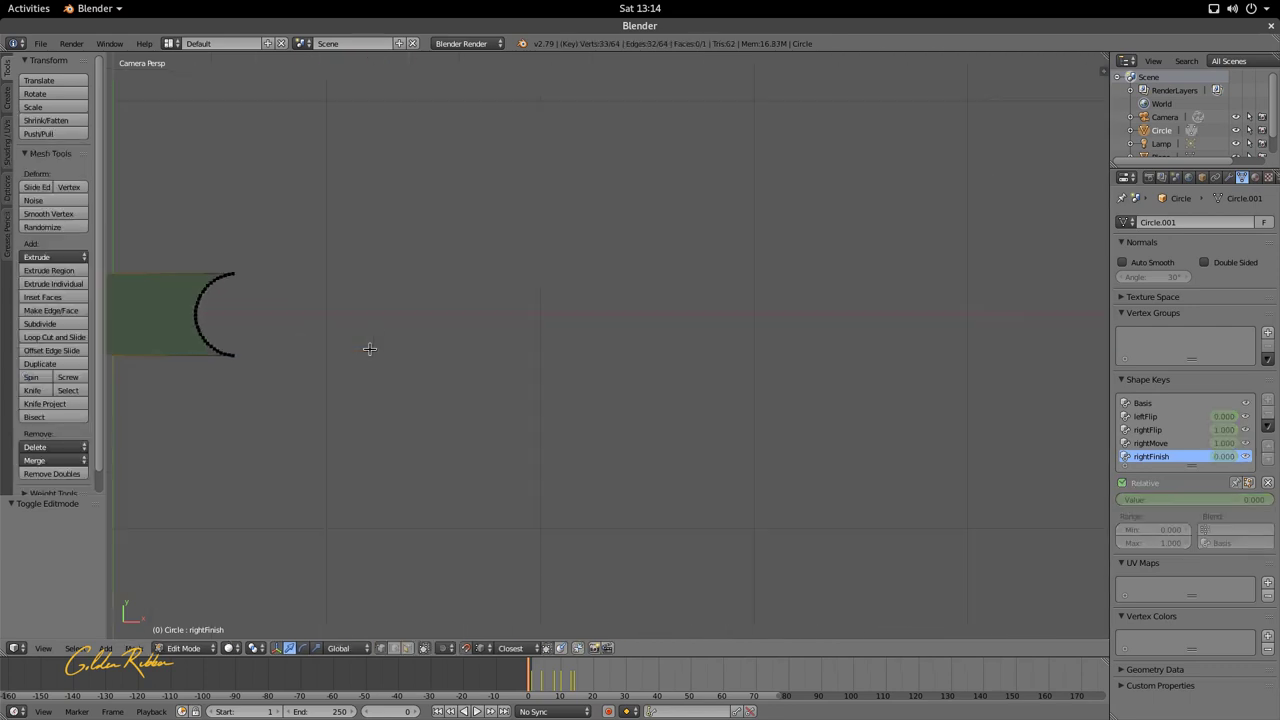
scroll(457, 337, down, 2)
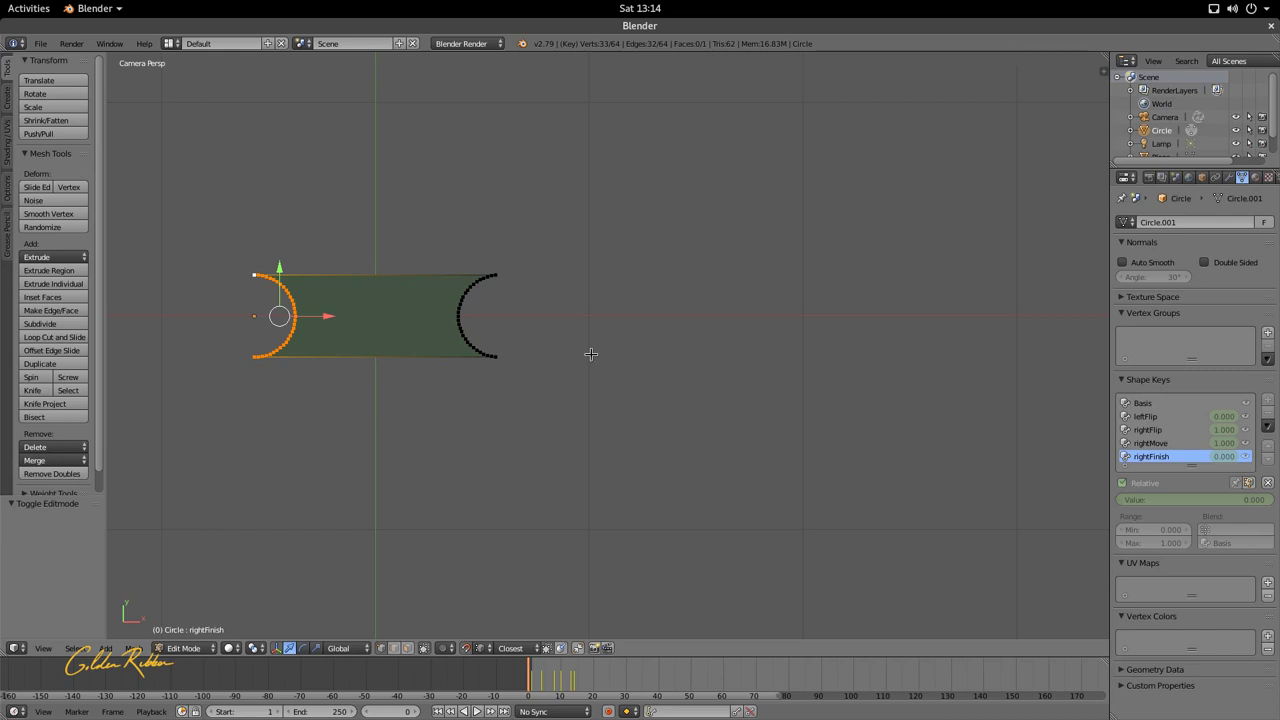
- Invert the selection to the right arc and move it 3.195 along X
key(ctrl+i)
scroll(557, 354, down, 3)
key(n)
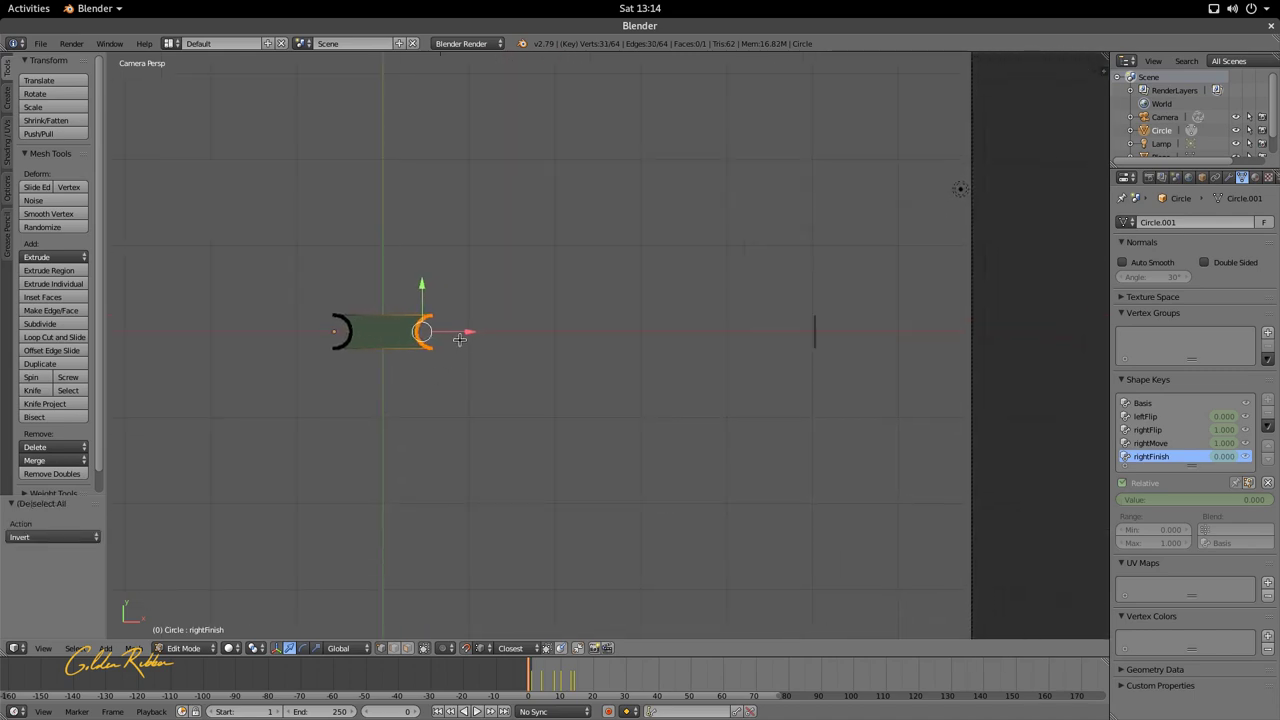
drag(466, 331, 829, 338)
scroll(840, 323, up, 4)
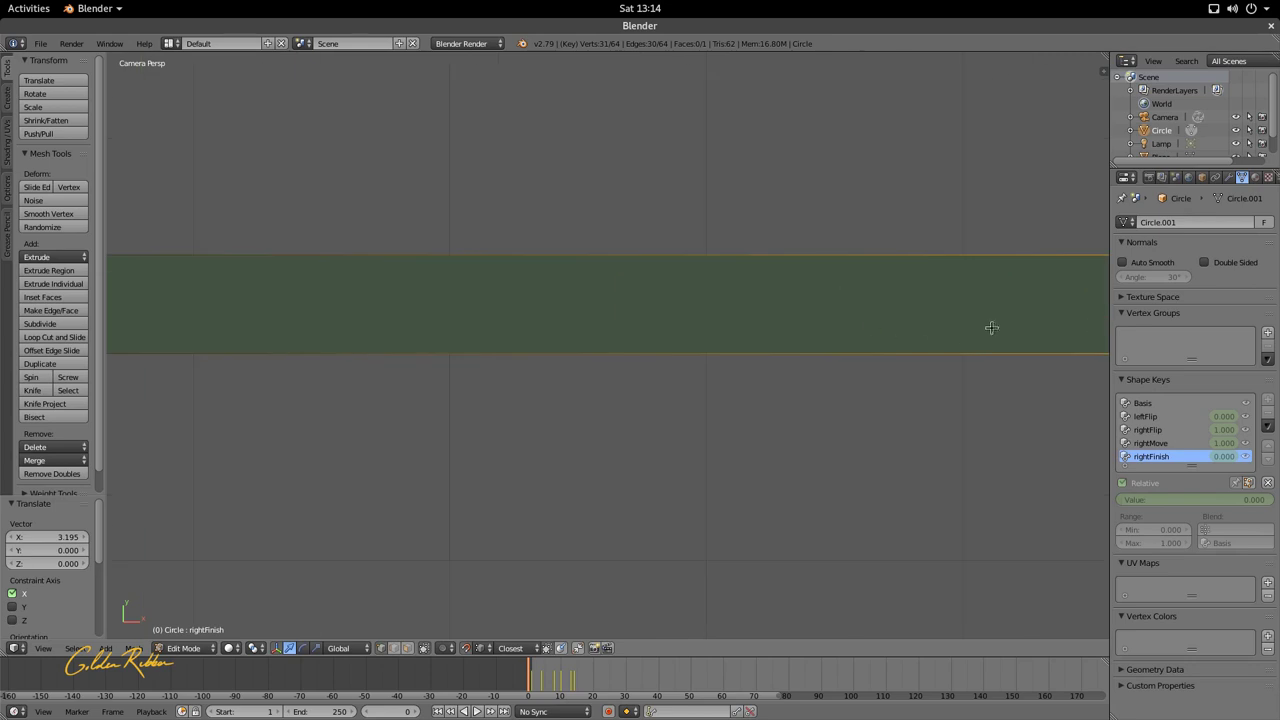
shift+middle_drag(763, 323, 494, 300)
scroll(743, 363, up, 8)
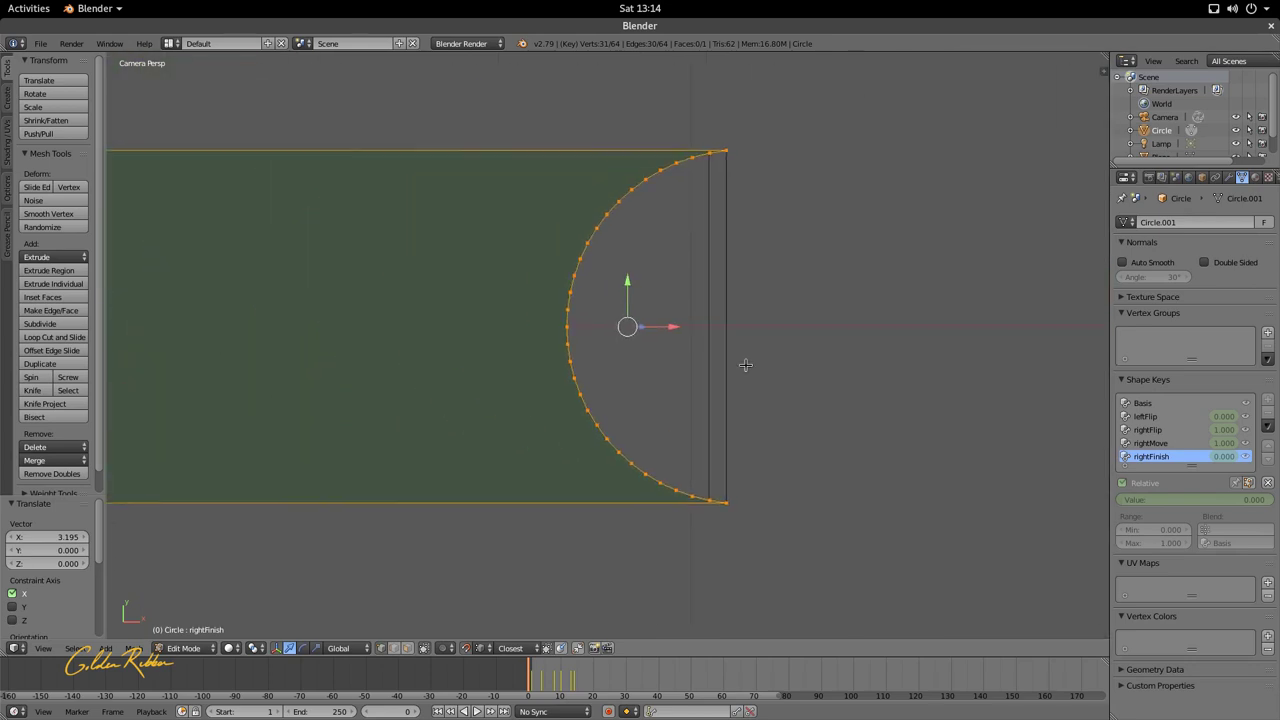
scroll(679, 286, down, 8)
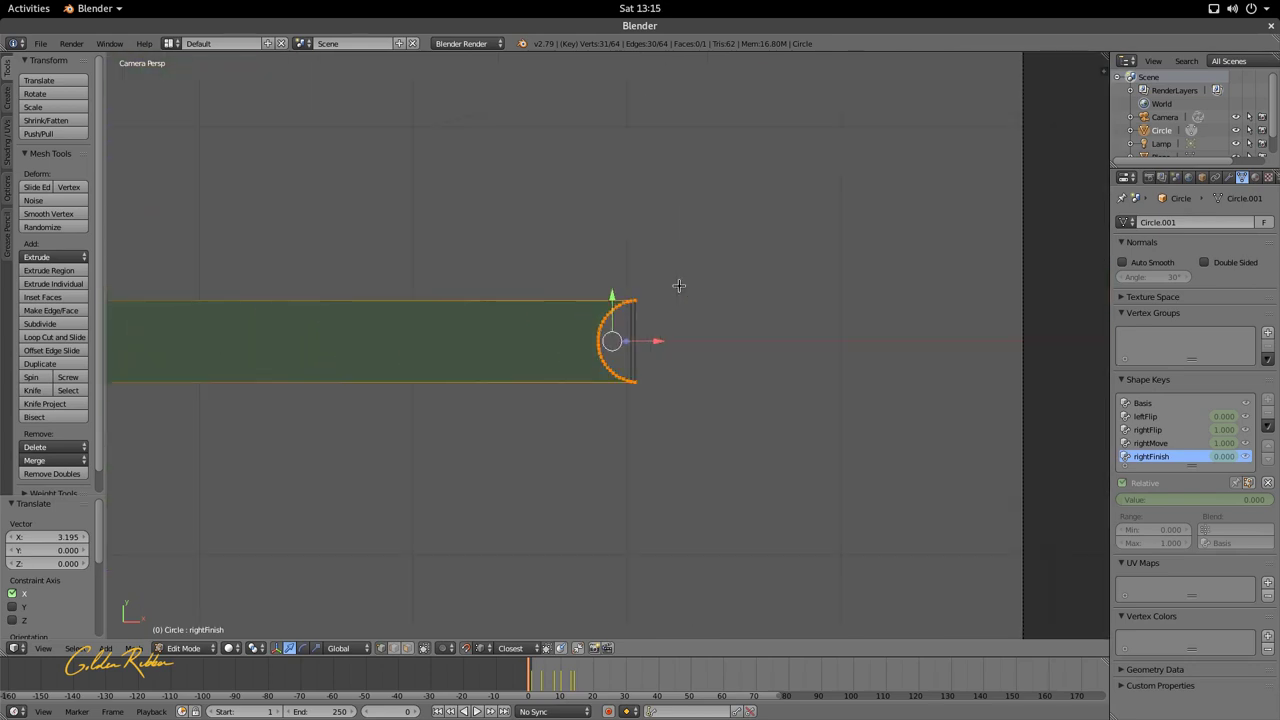
key(Tab)
scroll(666, 312, down, 2)
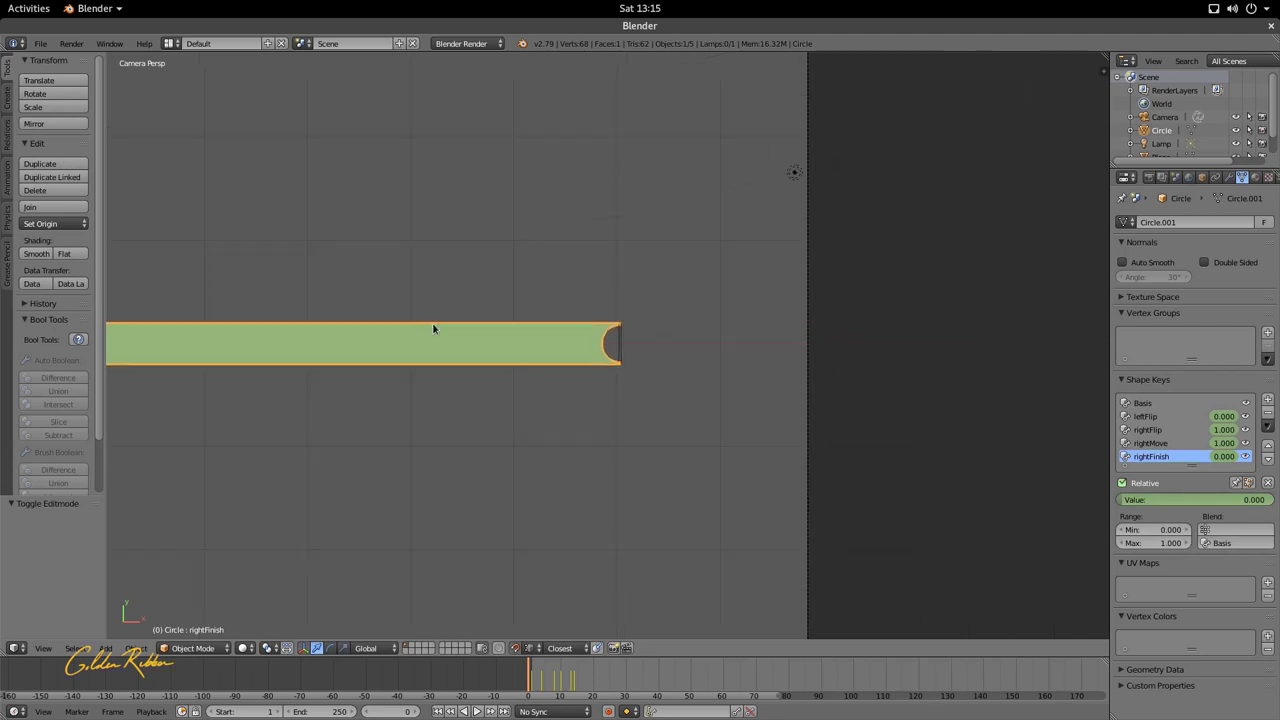
- Set the rightFinish shape key value to 1.000
shift+middle_drag(432, 322, 582, 321)
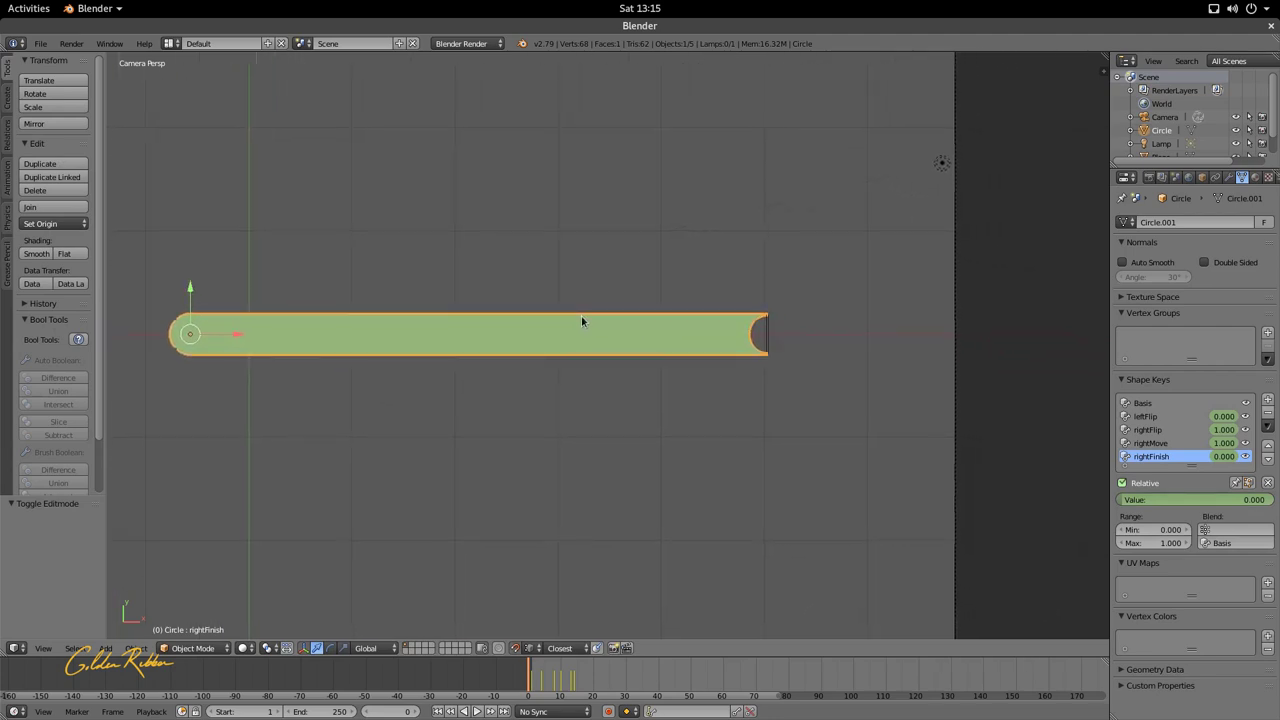
drag(1125, 499, 1270, 499)
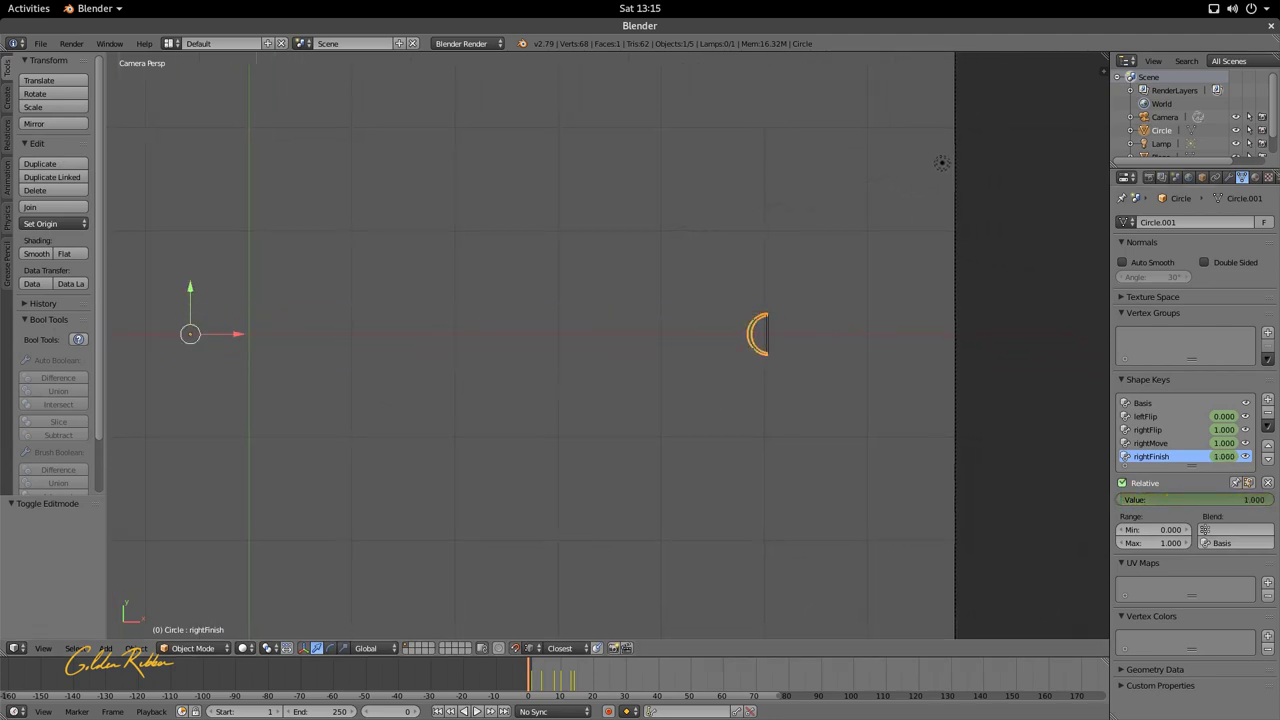
scroll(900, 334, up, 3)
shift+middle_drag(900, 334, 466, 326)
scroll(636, 310, up, 2)
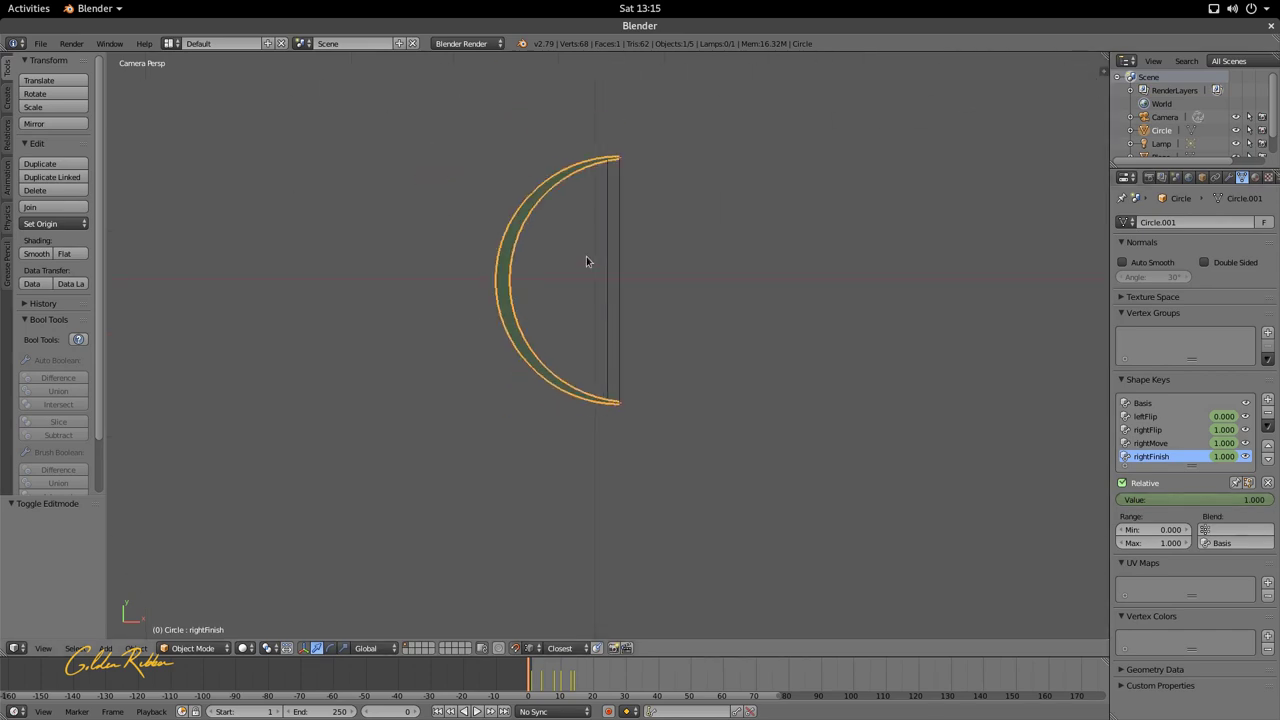
- In Edit Mode, shift the arc vertices slightly left, then undo that move
key(Tab)
scroll(611, 165, up, 2)
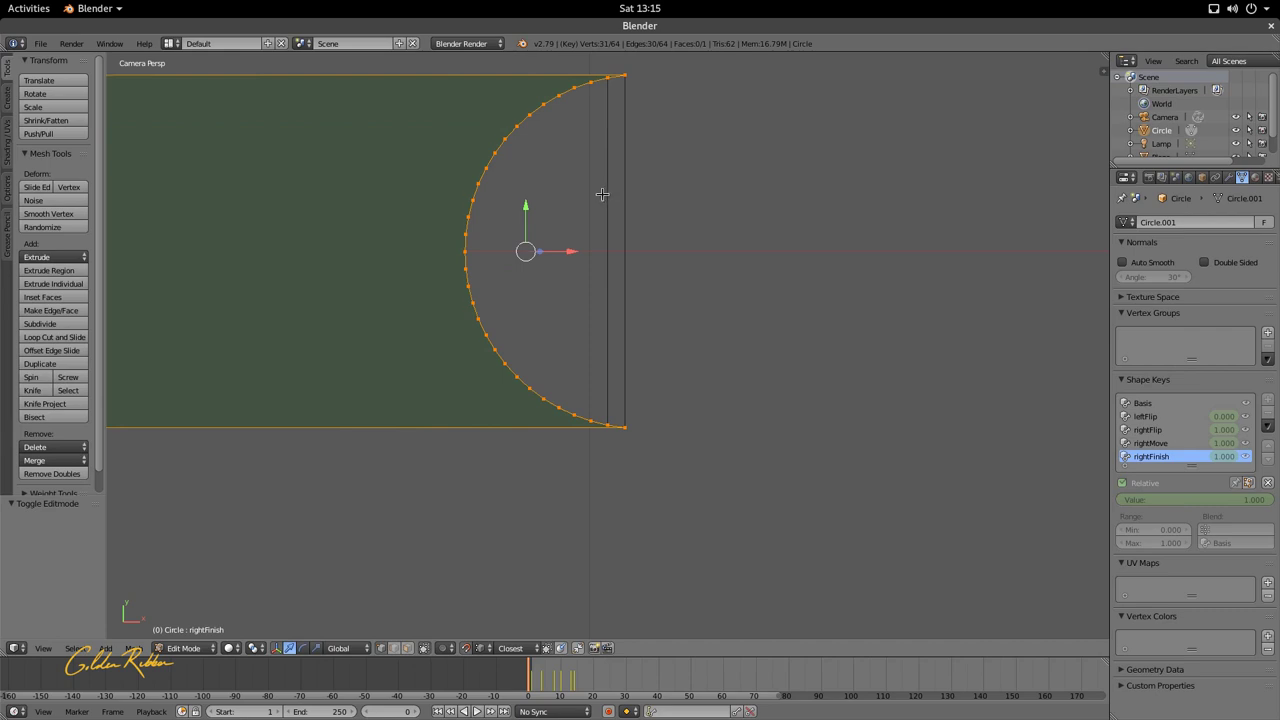
shift+middle_drag(606, 194, 592, 272)
key(g)
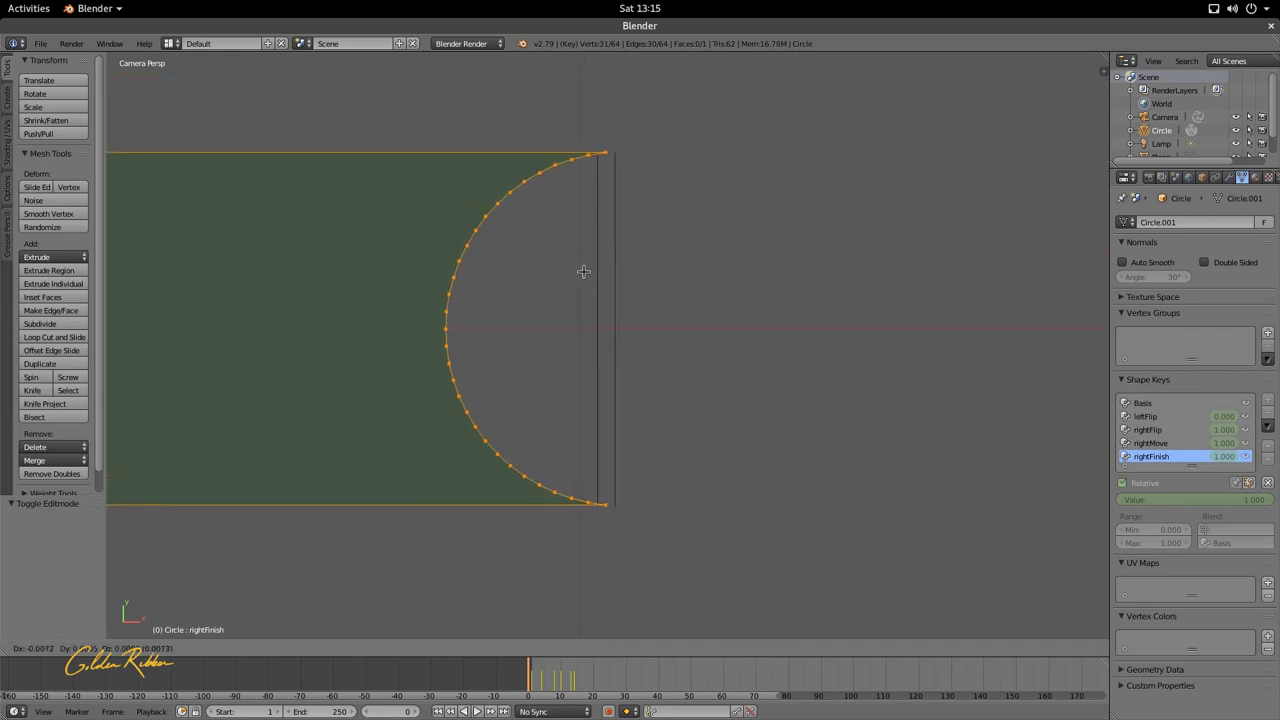
click(576, 271)
scroll(589, 200, up, 4)
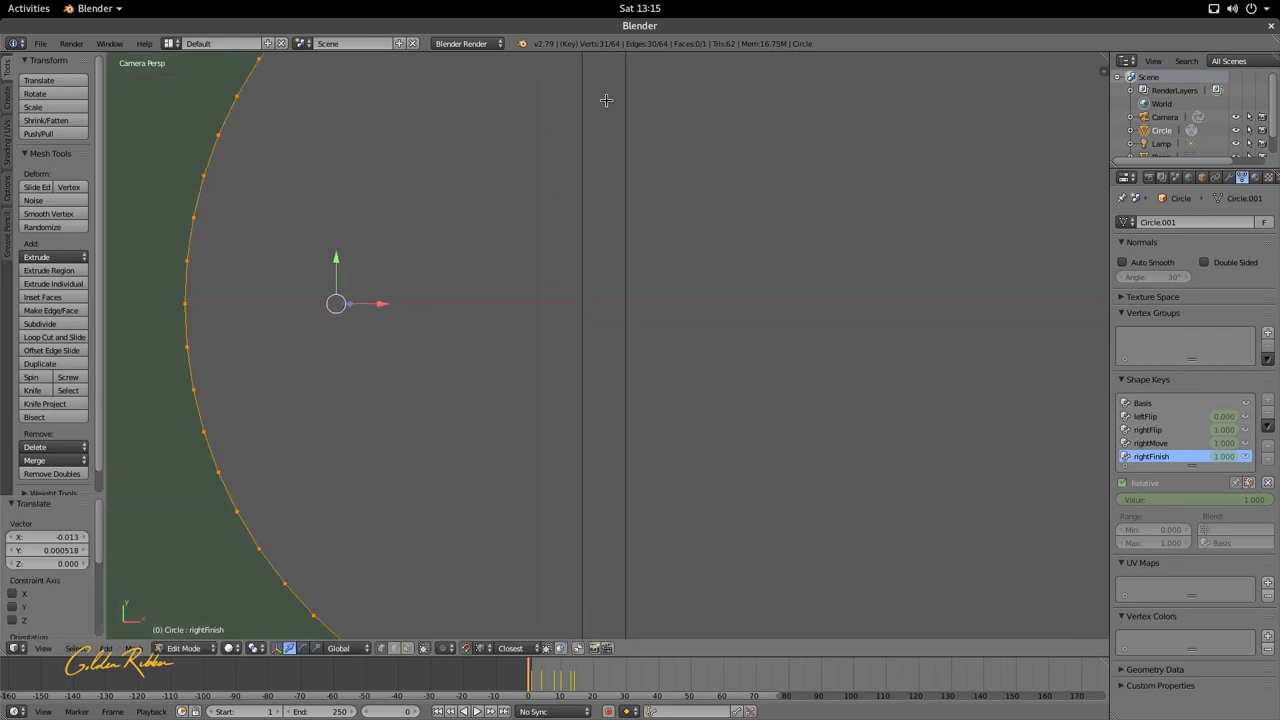
shift+middle_drag(606, 103, 635, 398)
scroll(635, 398, down, 1)
key(ctrl+z)
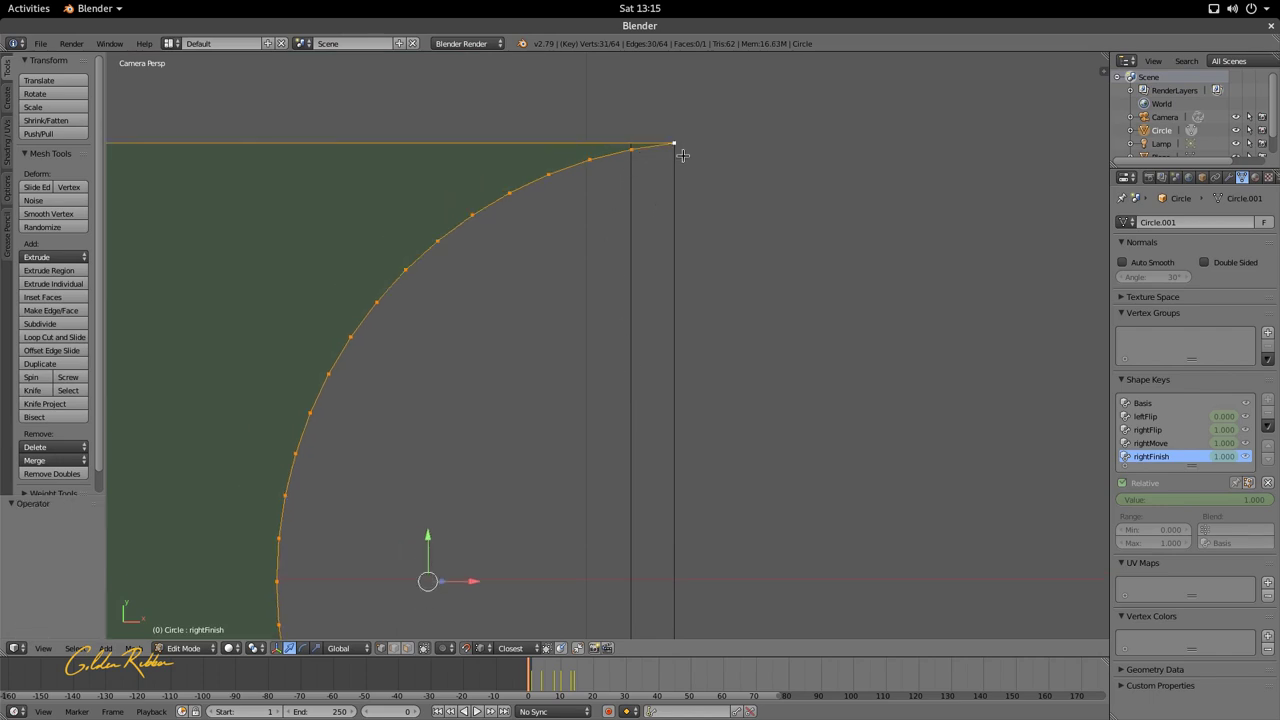
- Nudge the arc's end vertices so the top tip meets the Plane's edge line, then leave Edit Mode
key(g)
click(595, 160)
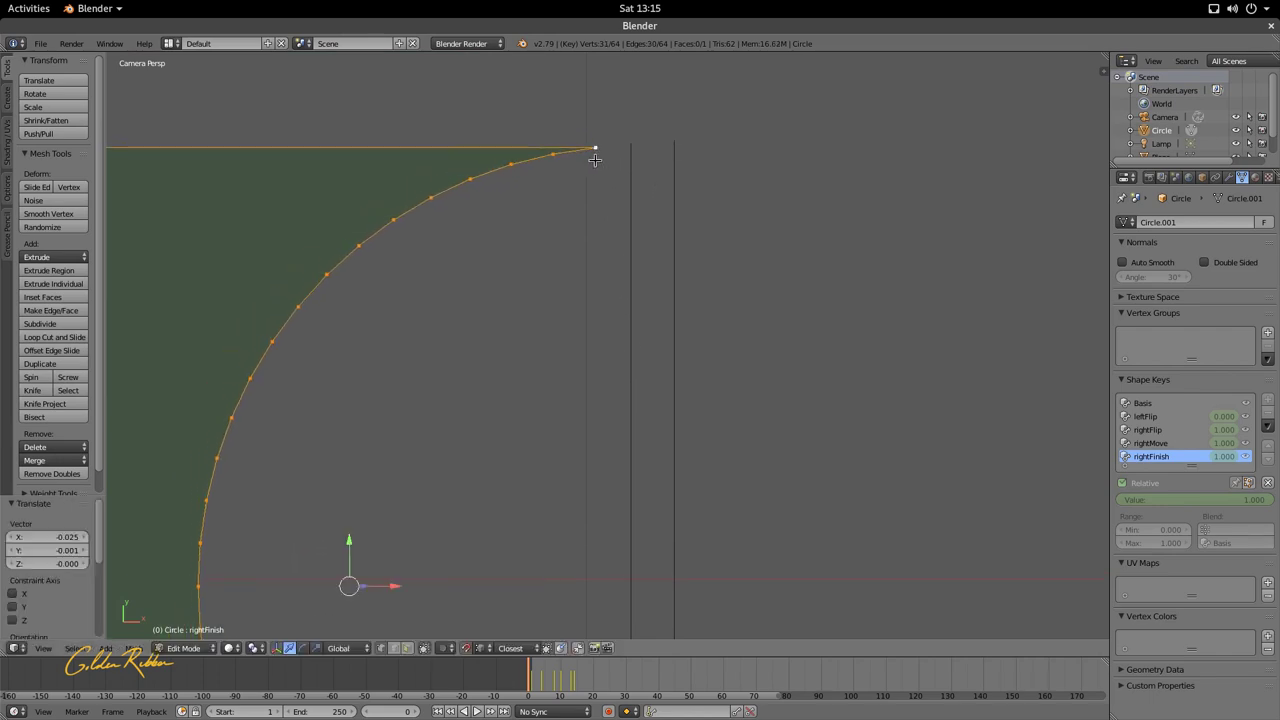
key(g)
click(632, 147)
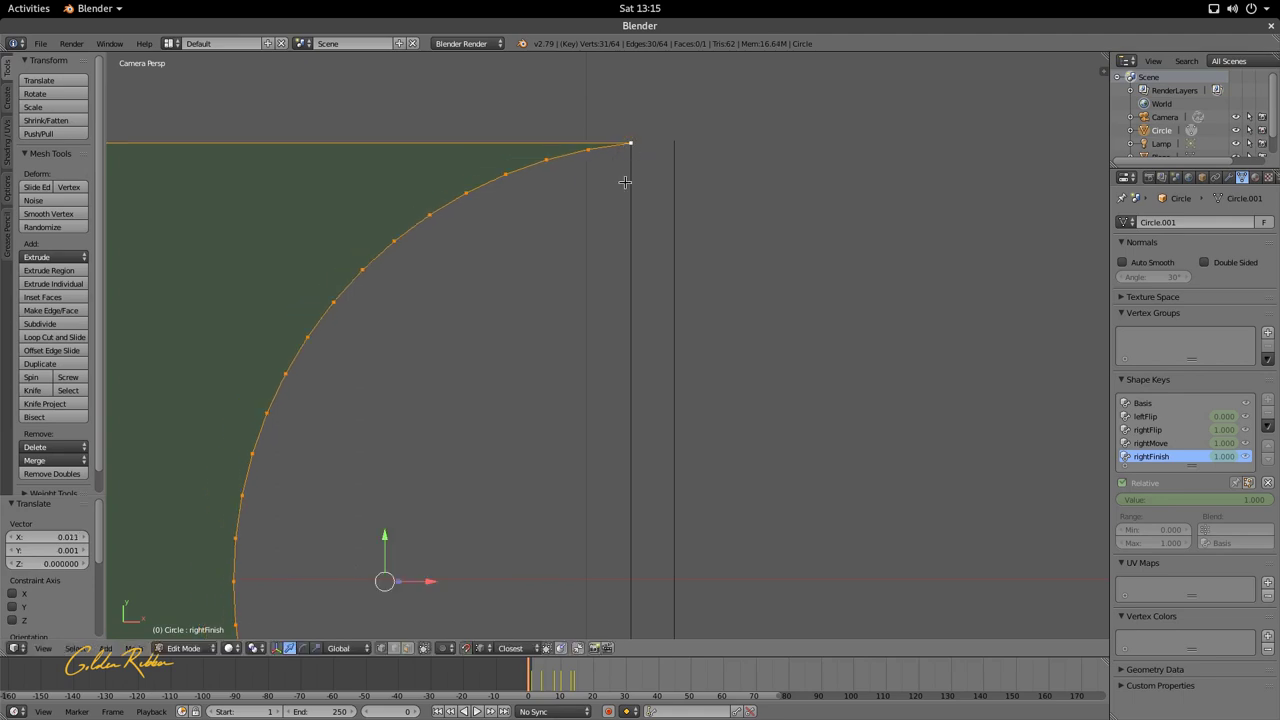
scroll(626, 180, down, 8)
key(Tab)
scroll(634, 380, down, 5)
scroll(586, 371, up, 10)
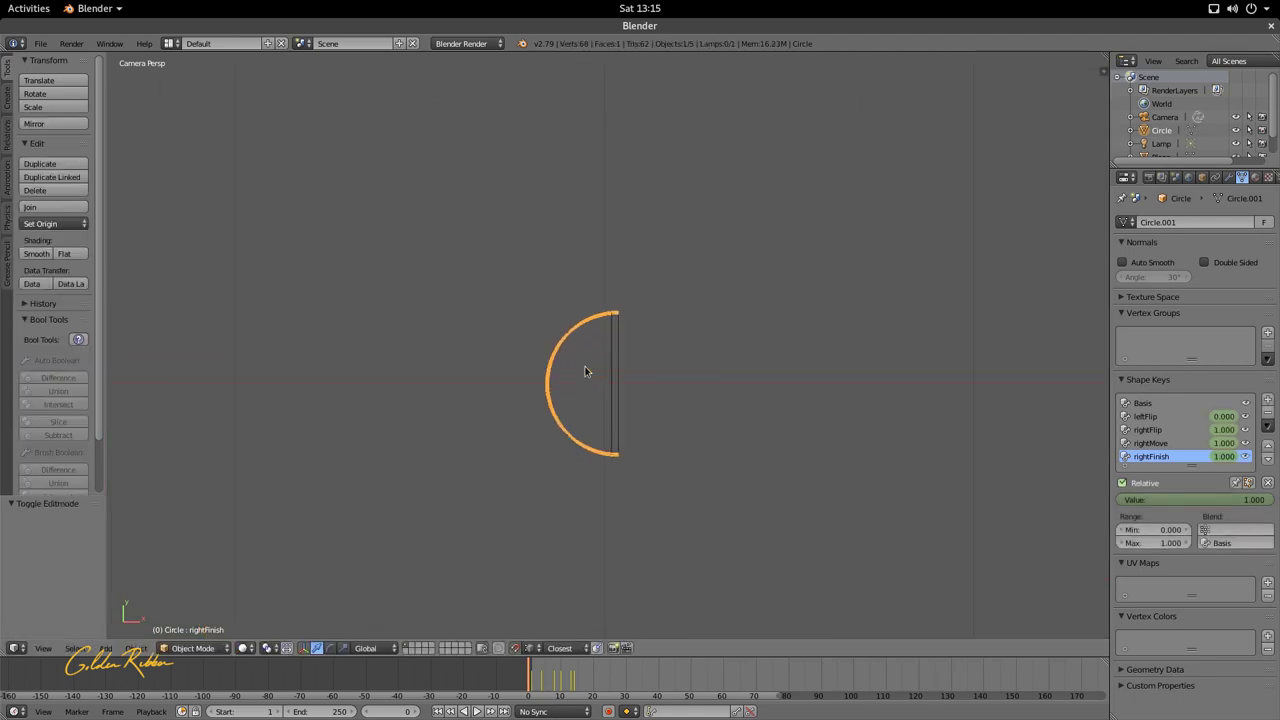
scroll(579, 268, up, 5)
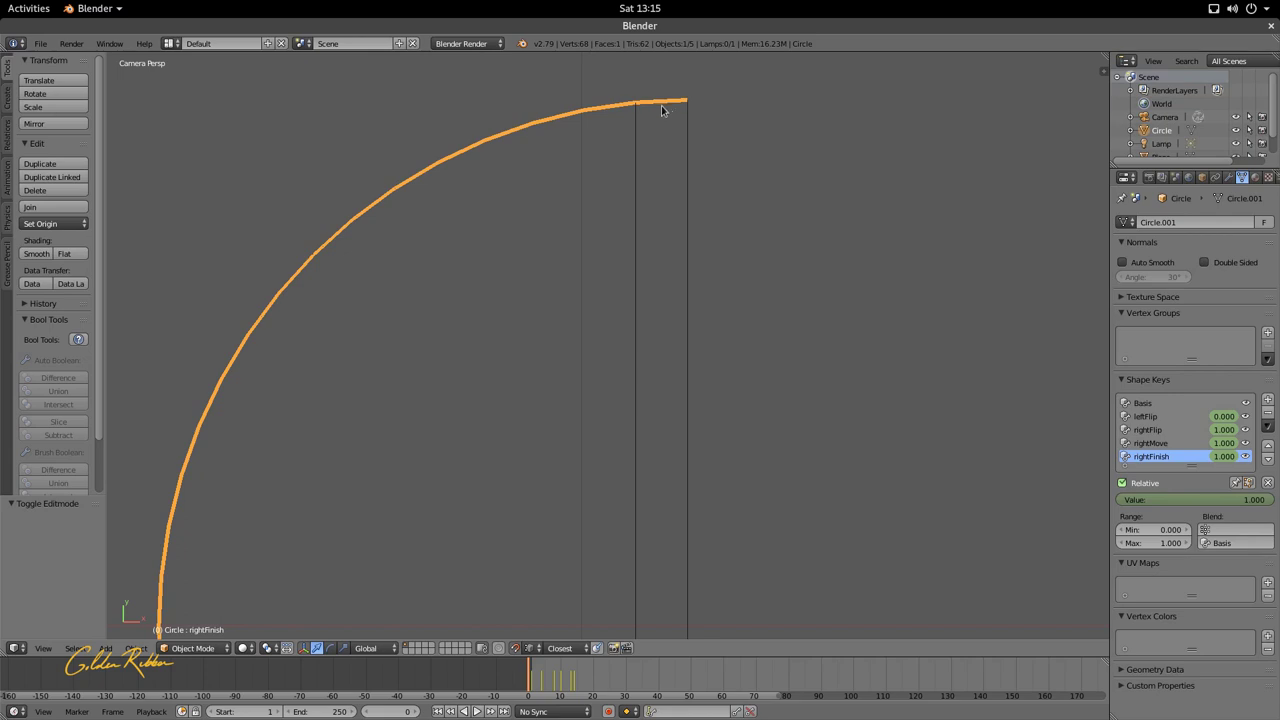
scroll(606, 237, down, 10)
scroll(610, 480, up, 4)
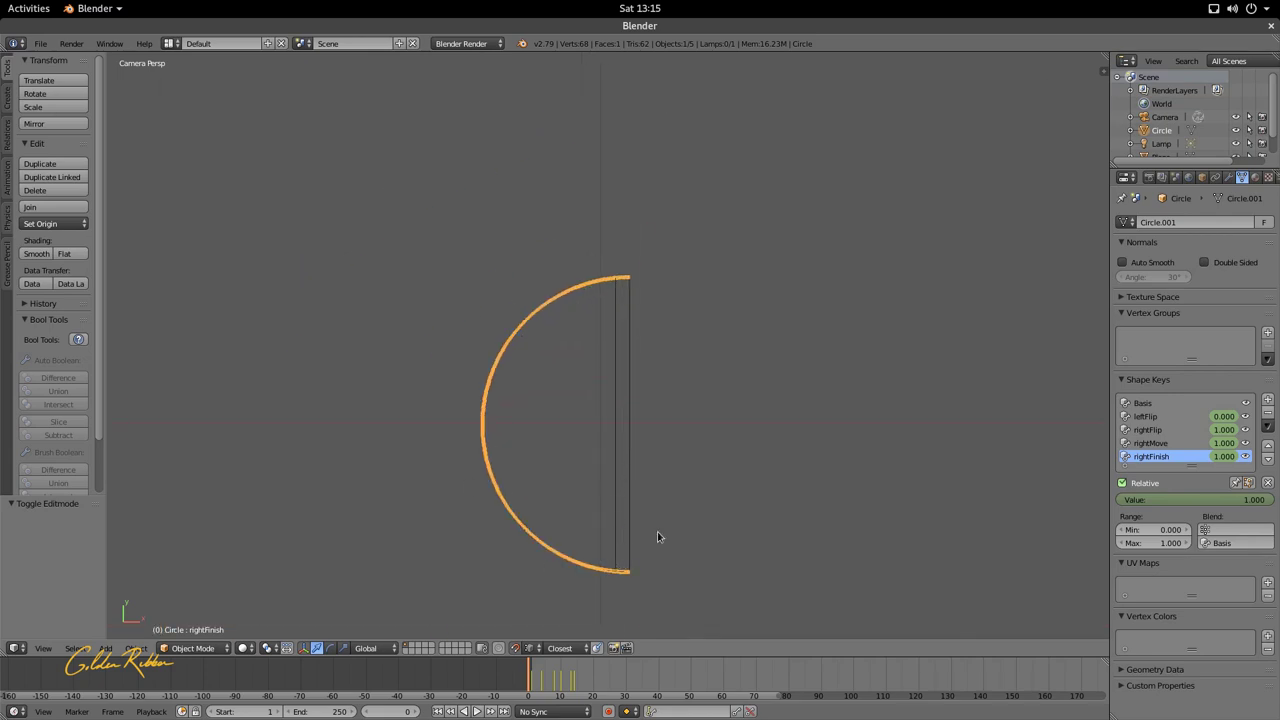
scroll(686, 346, down, 12)
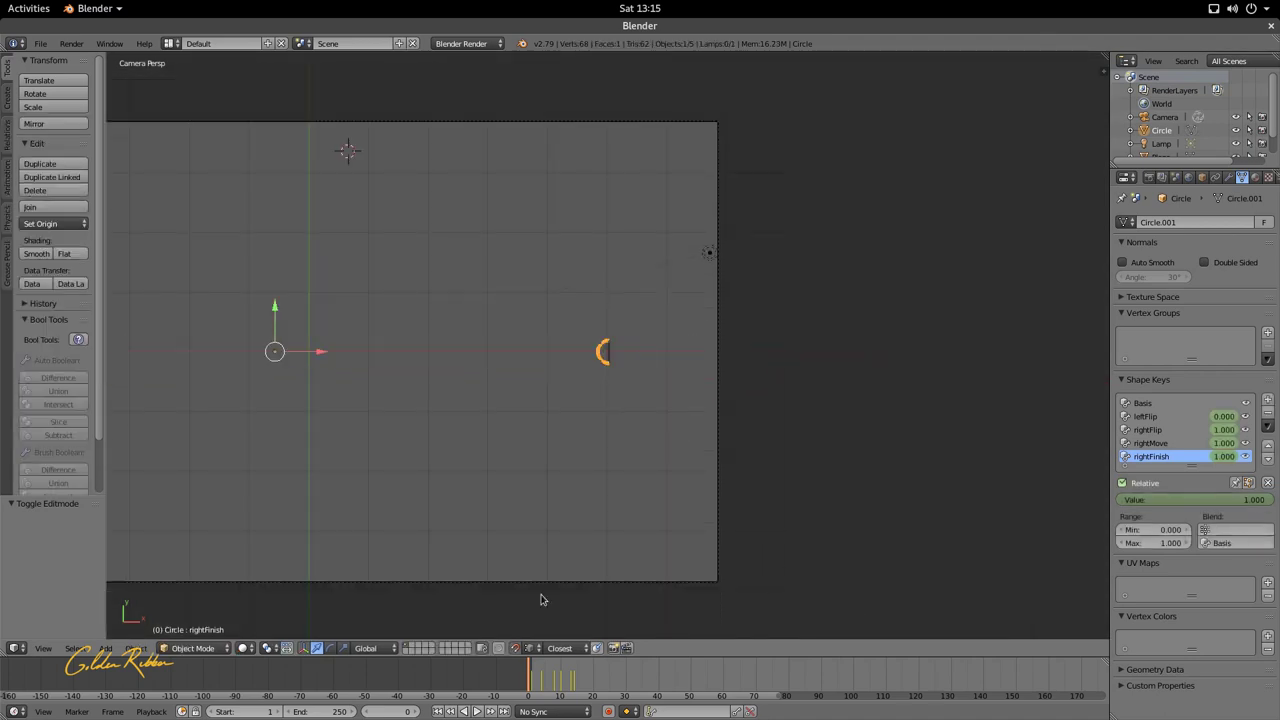
- Scrub the timeline to frame 10 to preview the shape-key animation
mouse_move(540, 686)
mouse_down()
mouse_move(592, 686)
mouse_move(532, 688)
mouse_move(582, 688)
mouse_move(531, 700)
mouse_move(552, 686)
mouse_move(530, 688)
mouse_up()
scroll(555, 414, up, 6)
scroll(576, 431, down, 5)
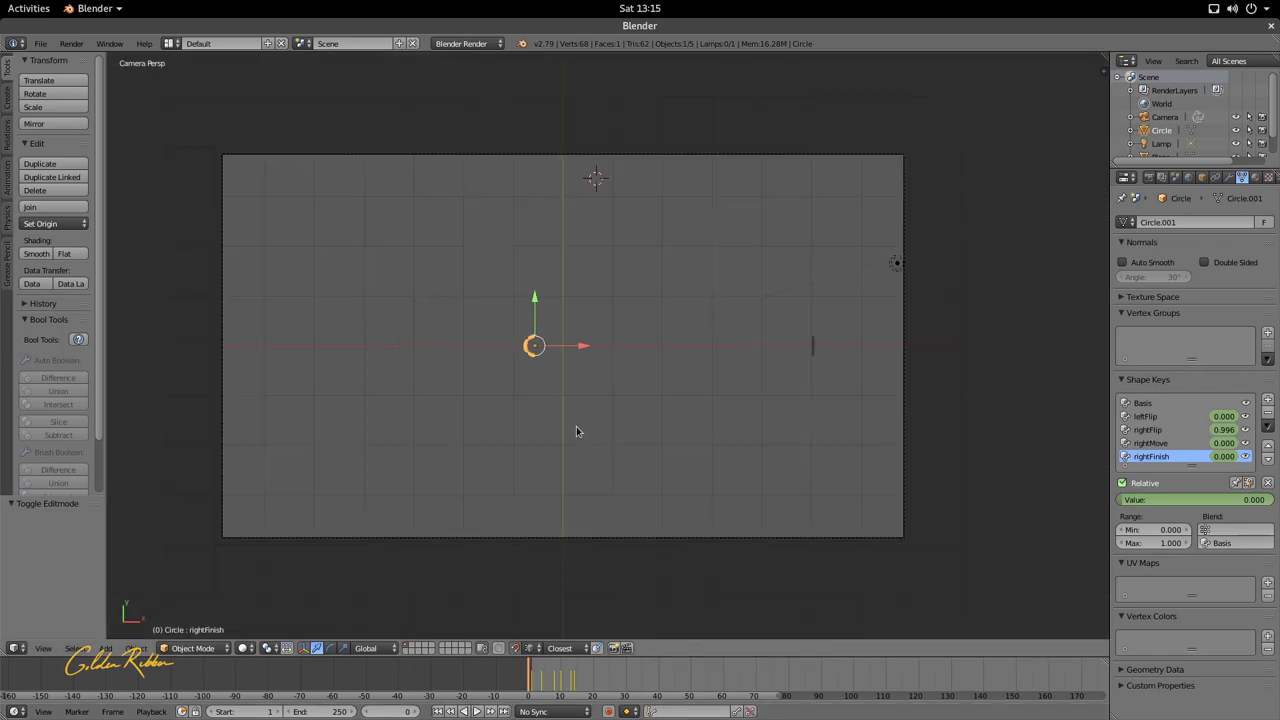
- Delete the small stray plane object
right_click(817, 348)
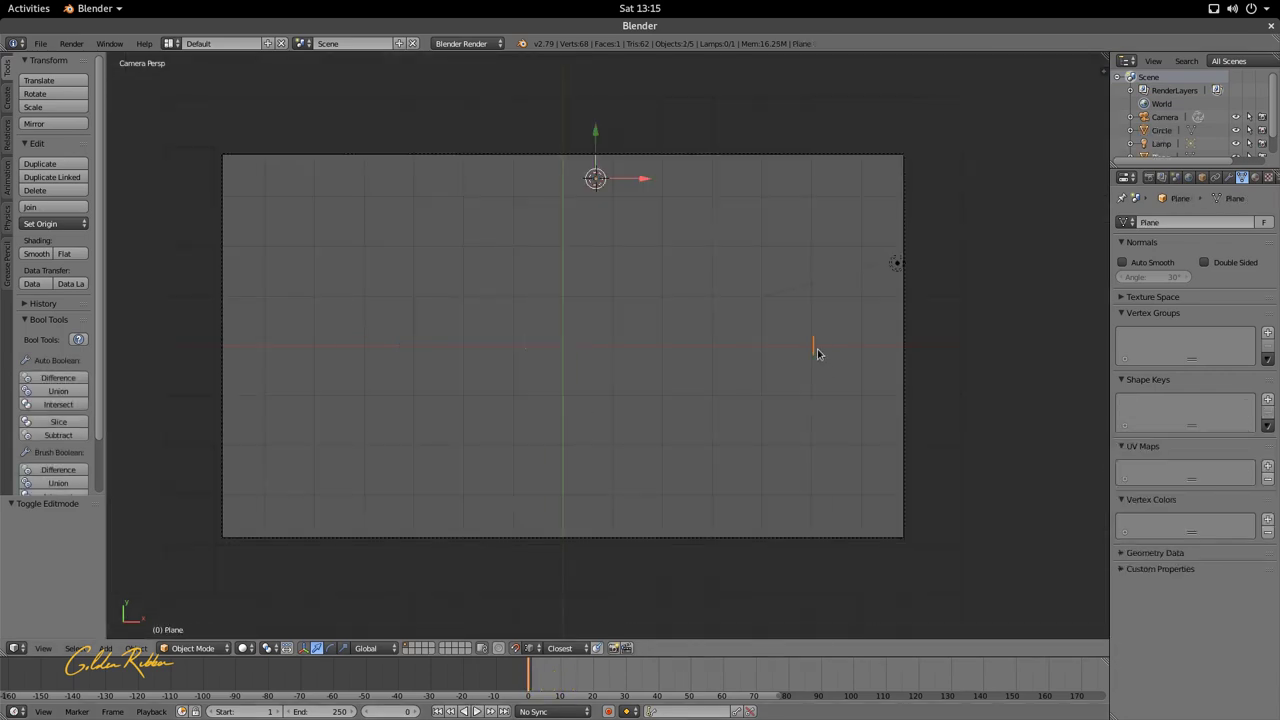
key(x)
click(817, 348)
scroll(627, 333, down, 1)
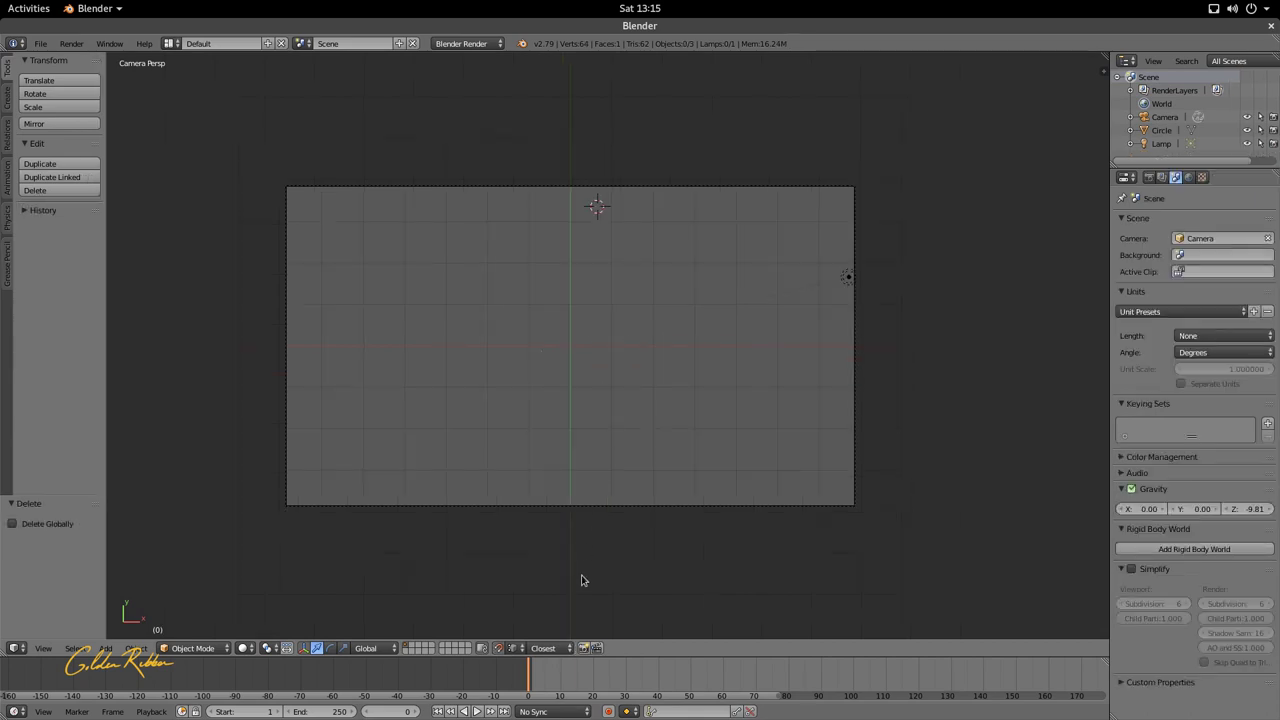
- Select the green capsule and scale it down twice, by 0.408 then 0.793
mouse_move(568, 678)
mouse_down()
mouse_move(588, 680)
mouse_move(528, 685)
mouse_move(556, 680)
mouse_up()
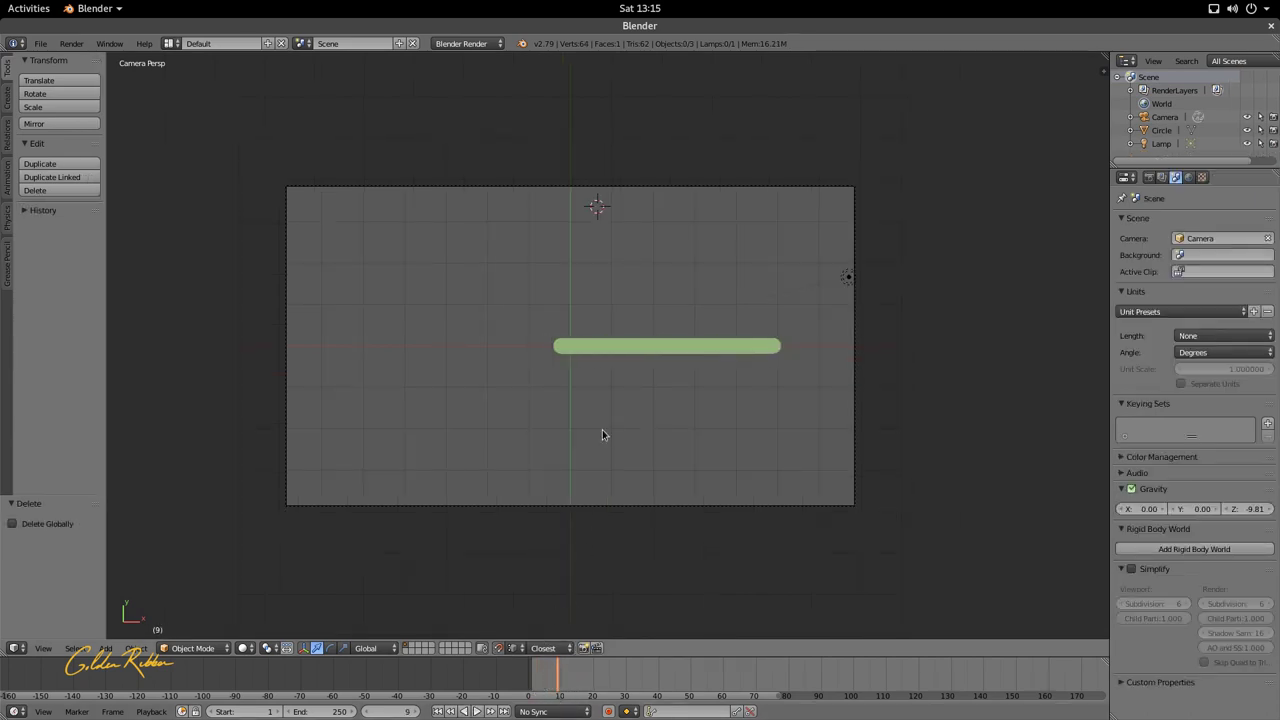
right_click(625, 358)
key(s)
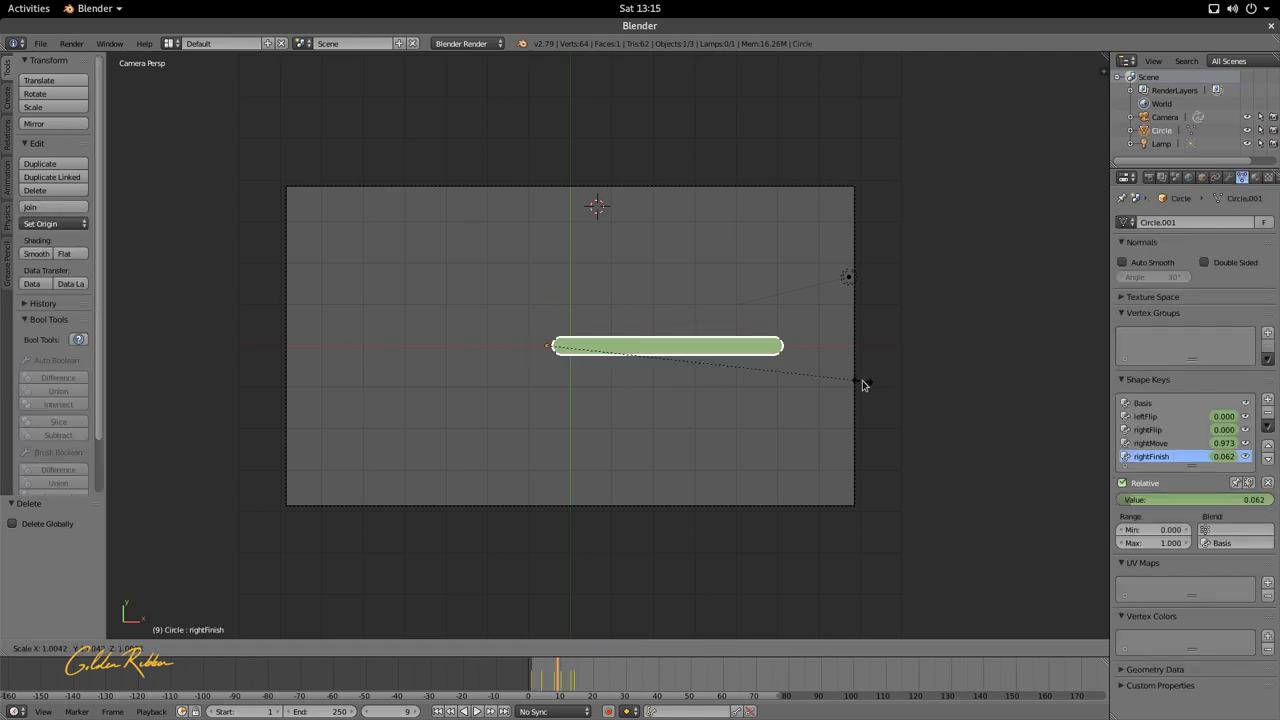
click(676, 373)
key(s)
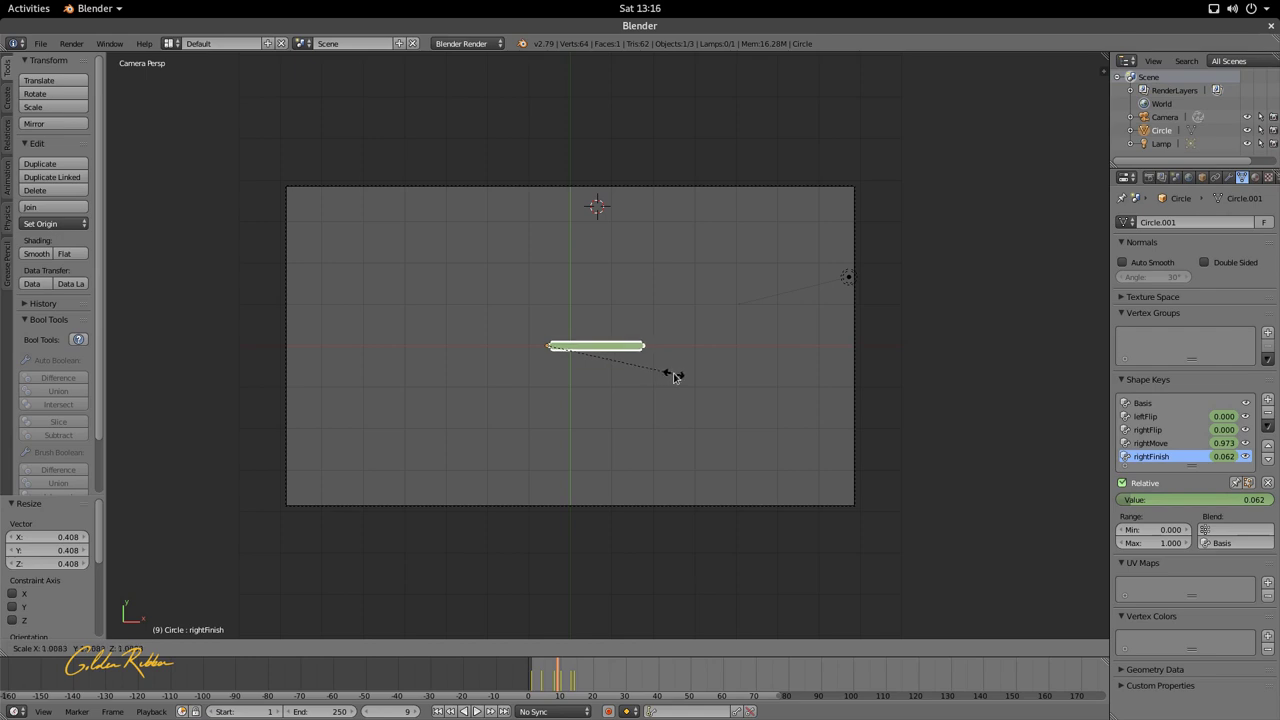
click(645, 369)
- Move the capsule along X to the left of the camera frame and scrub to frame 9
key(g)
key(x)
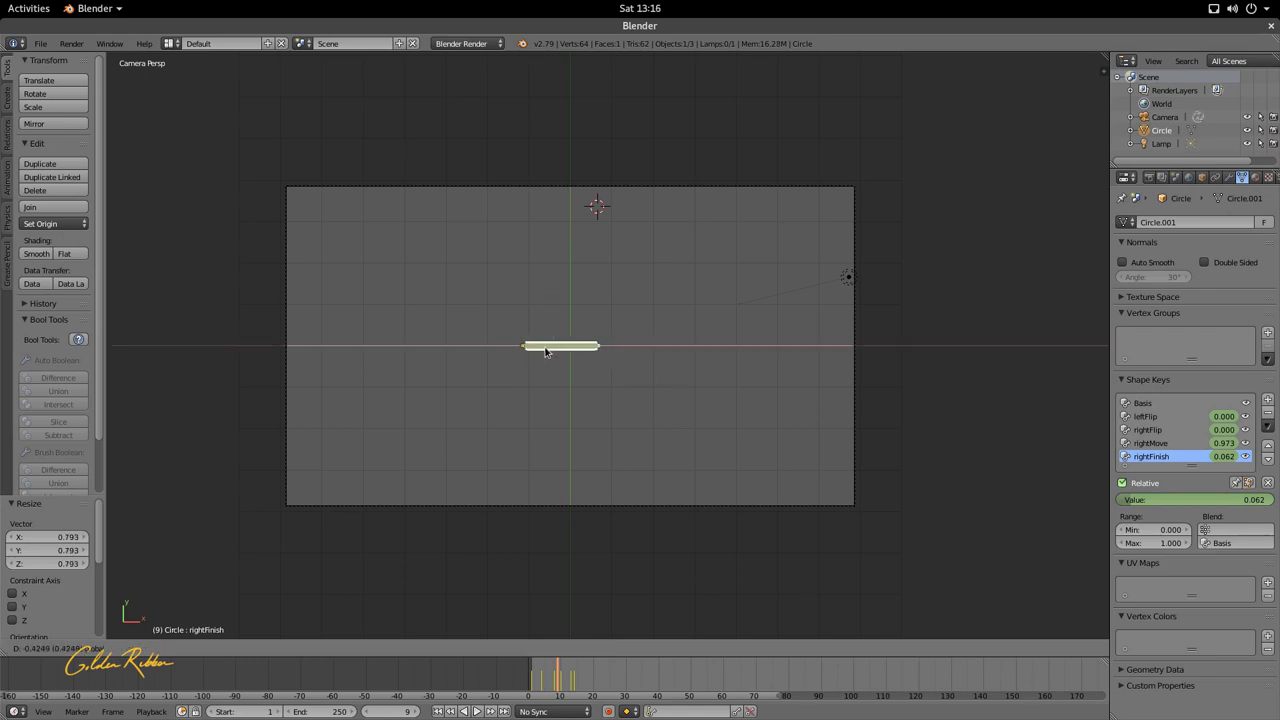
click(413, 357)
click(497, 685)
drag(497, 685, 557, 688)
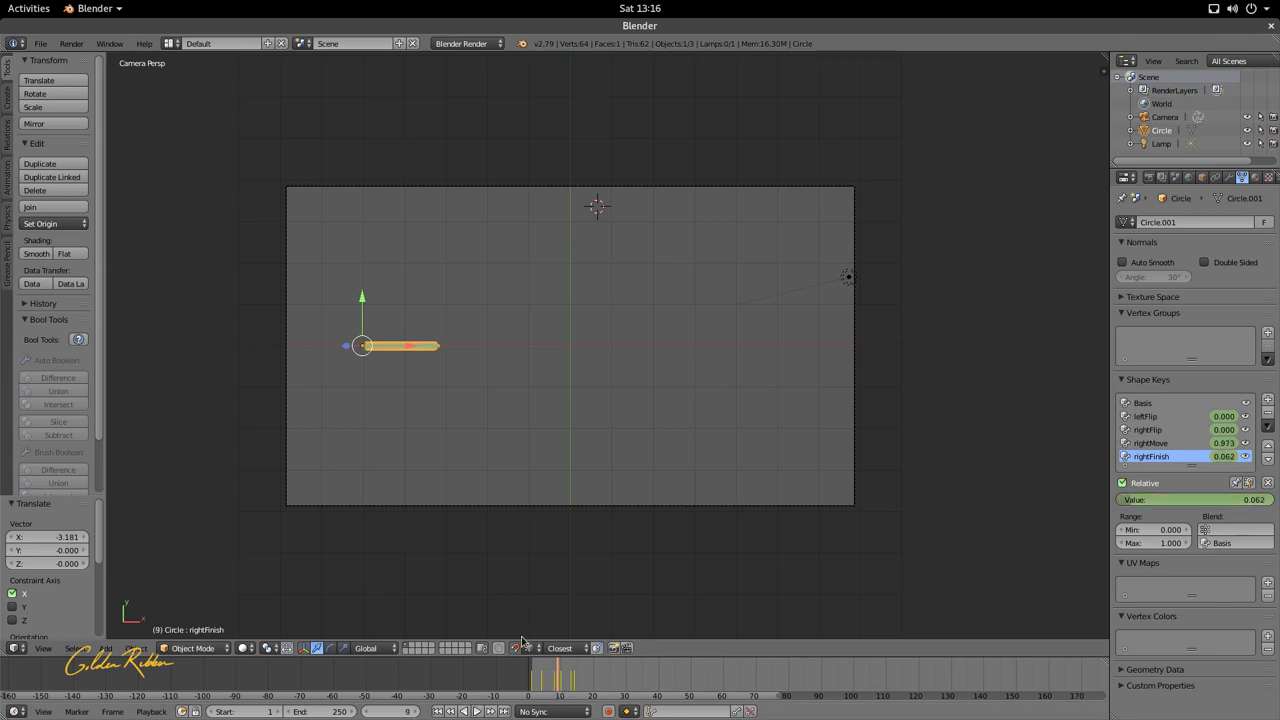
scroll(492, 373, up, 5)
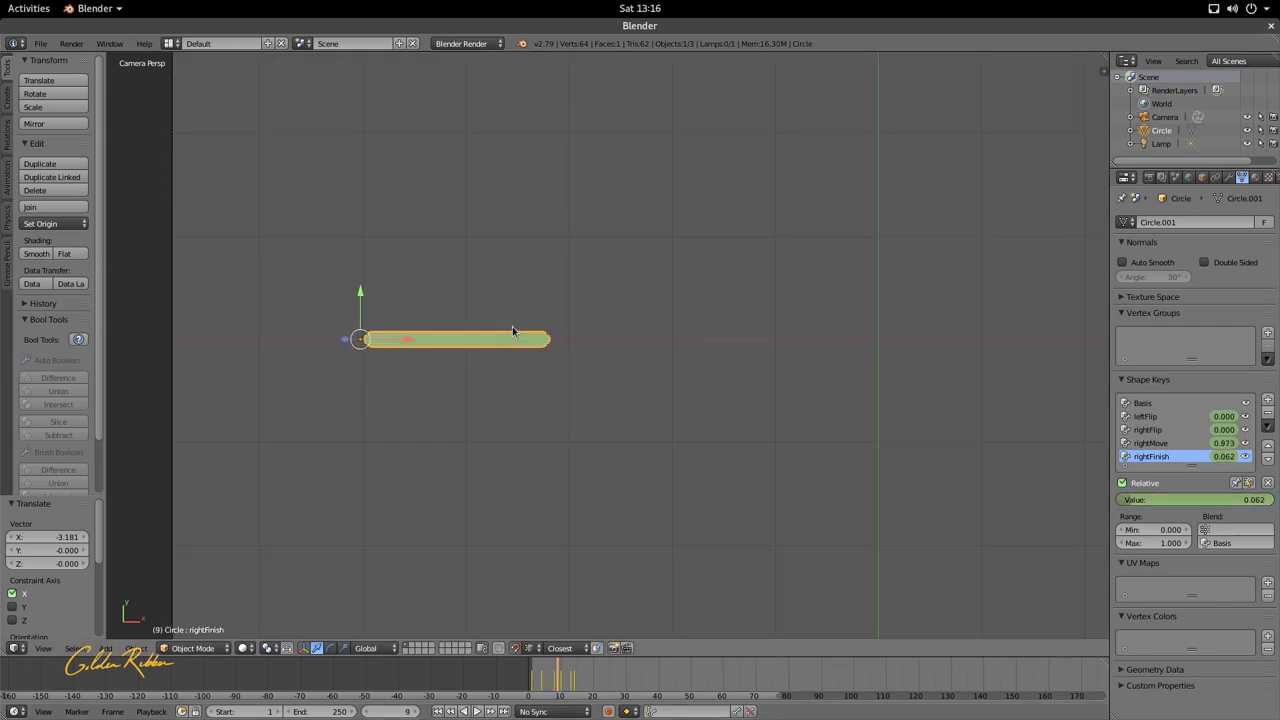
scroll(541, 386, down, 4)
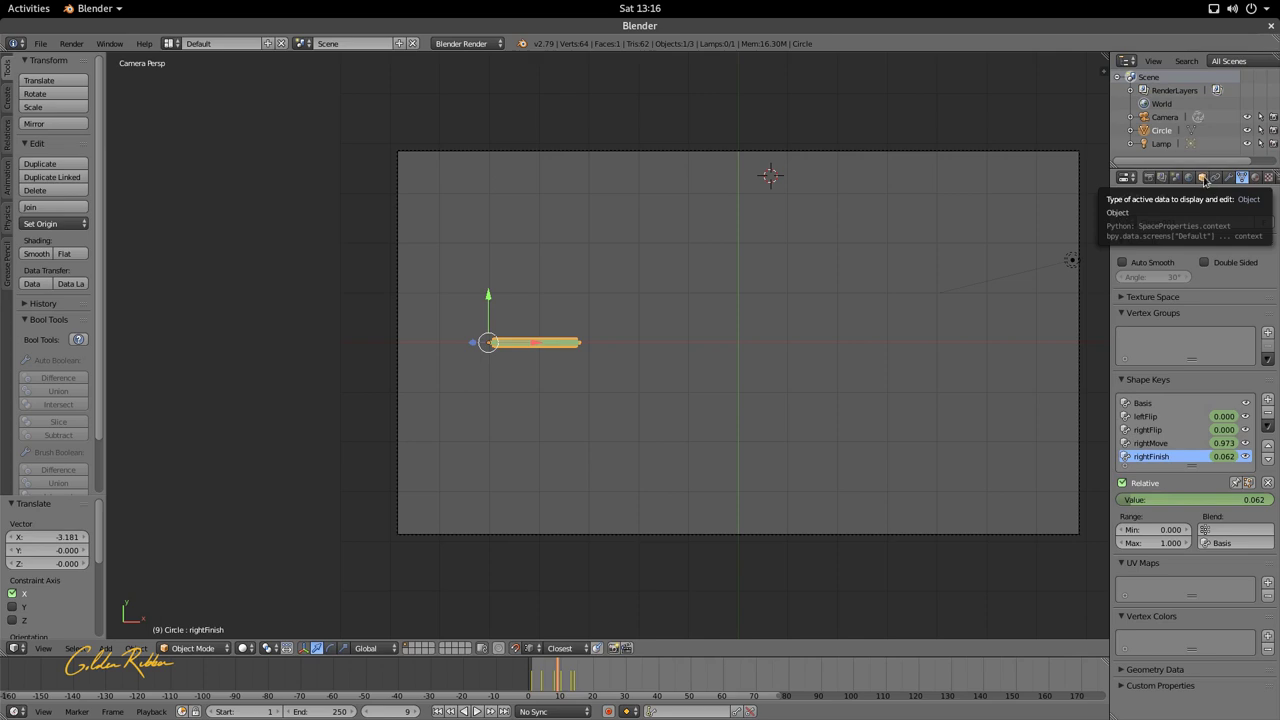
- Set the capsule's Z rotation to 90 in Object properties so it stands upright
click(1203, 178)
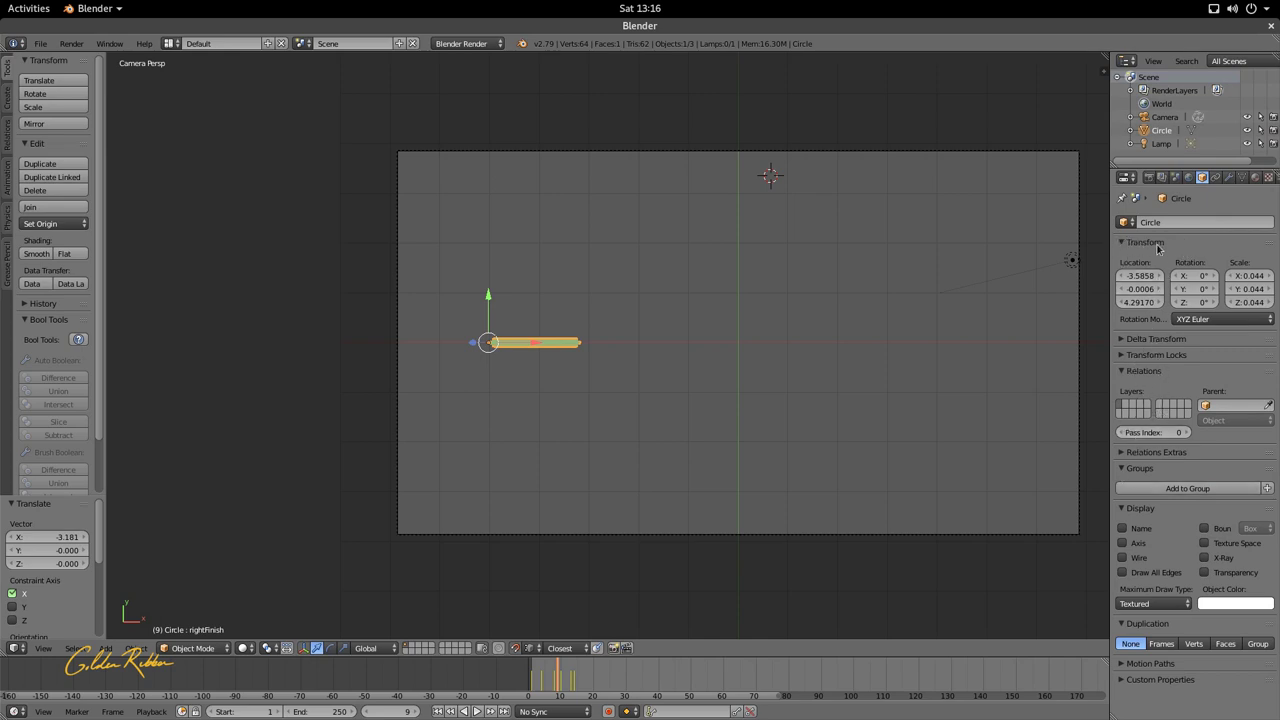
key(i)
click(1201, 302)
text(90)
key(Return)
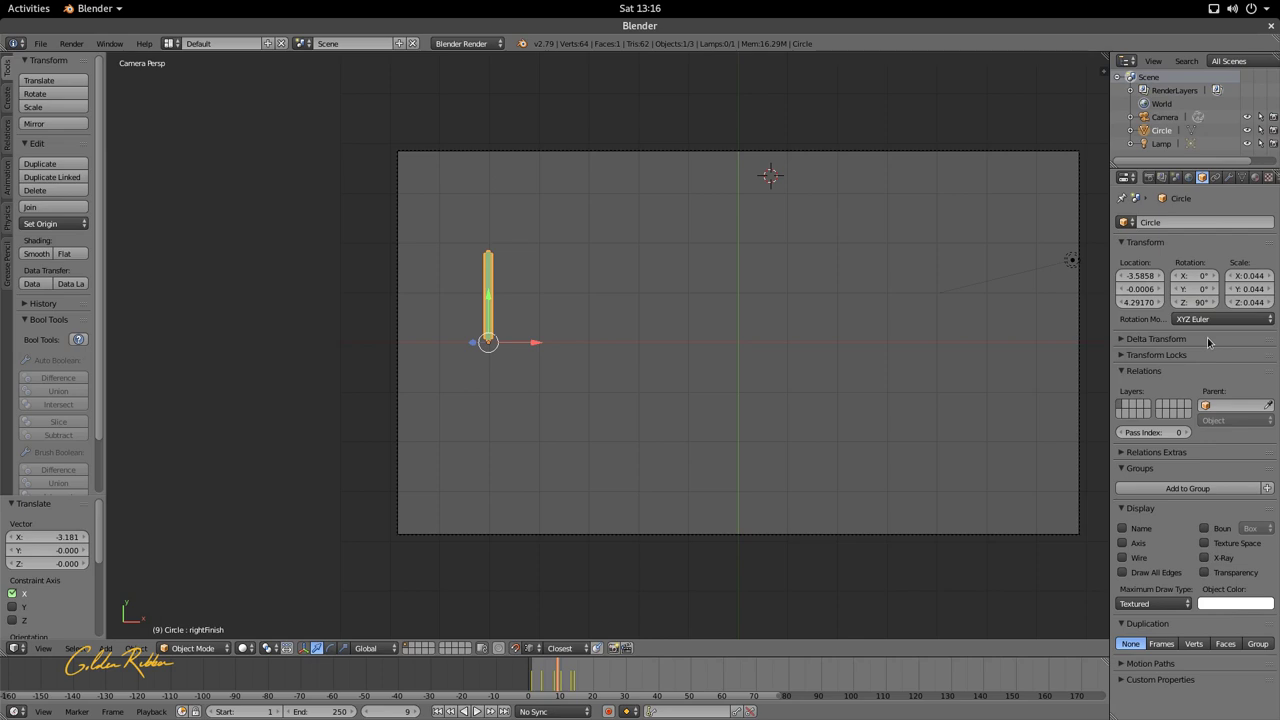
scroll(464, 320, up, 1)
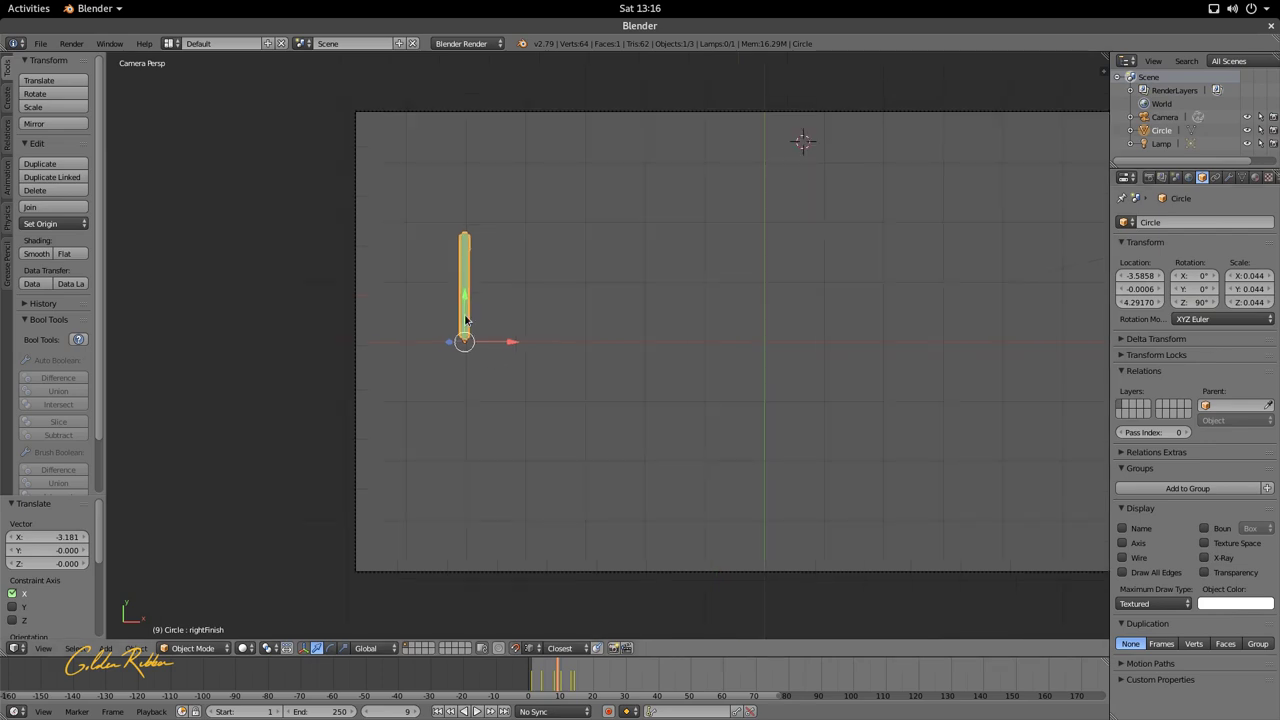
scroll(470, 282, down, 3)
scroll(503, 340, up, 2)
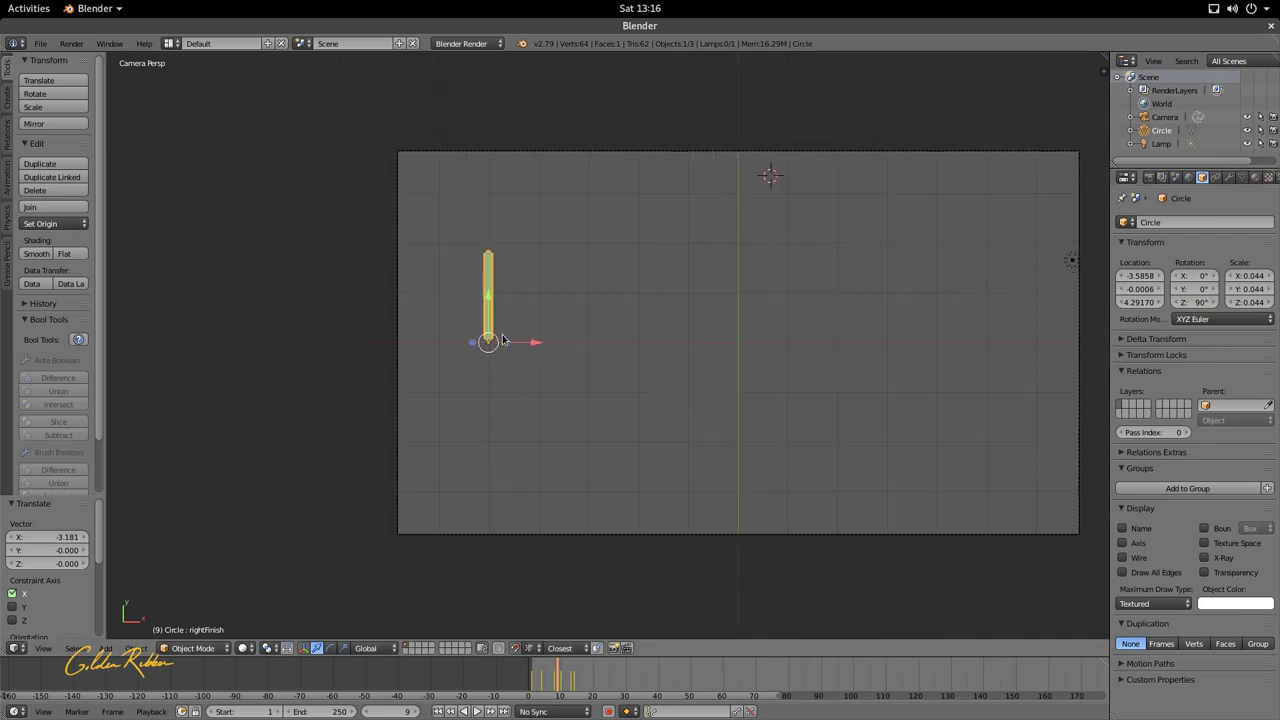
scroll(438, 293, up, 2)
scroll(423, 294, down, 2)
- Duplicate the upright capsule and slide the copy along X to near the frame centre
key(shift+d)
right_click(436, 297)
key(g)
key(x)
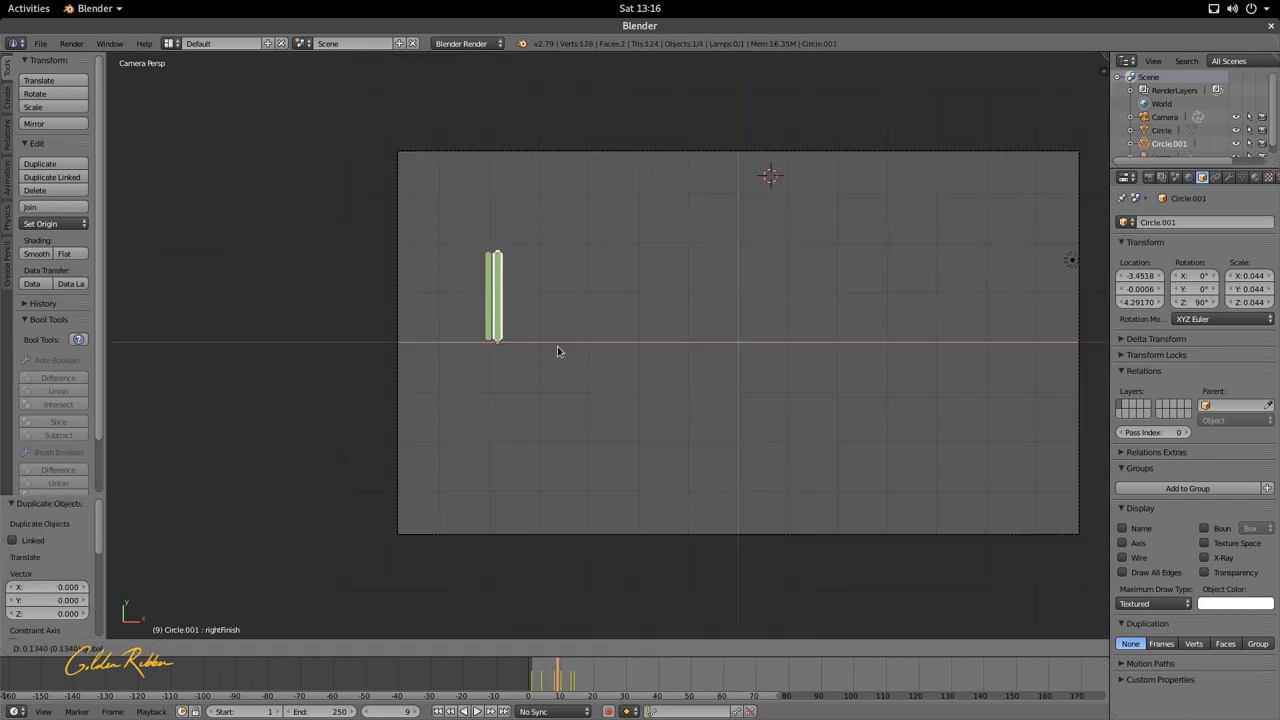
click(817, 358)
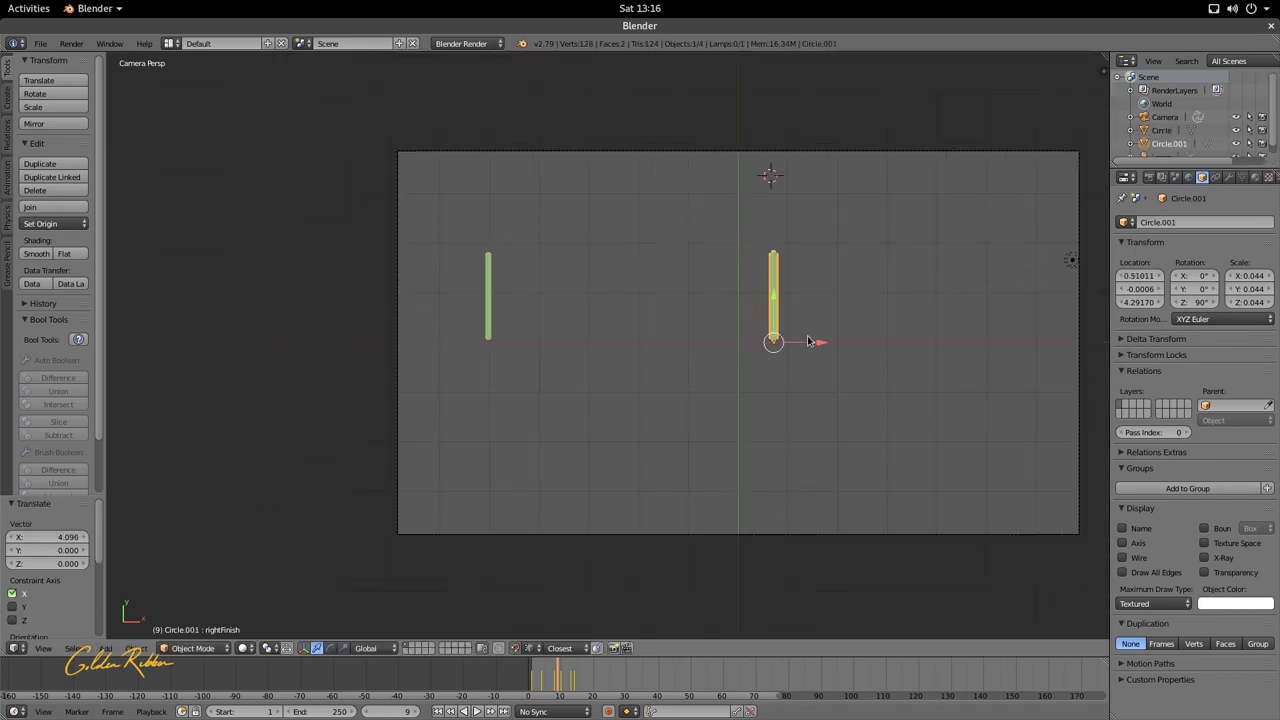
- Duplicate the bar again and place the third copy along X at the right side
key(shift+d)
right_click(805, 329)
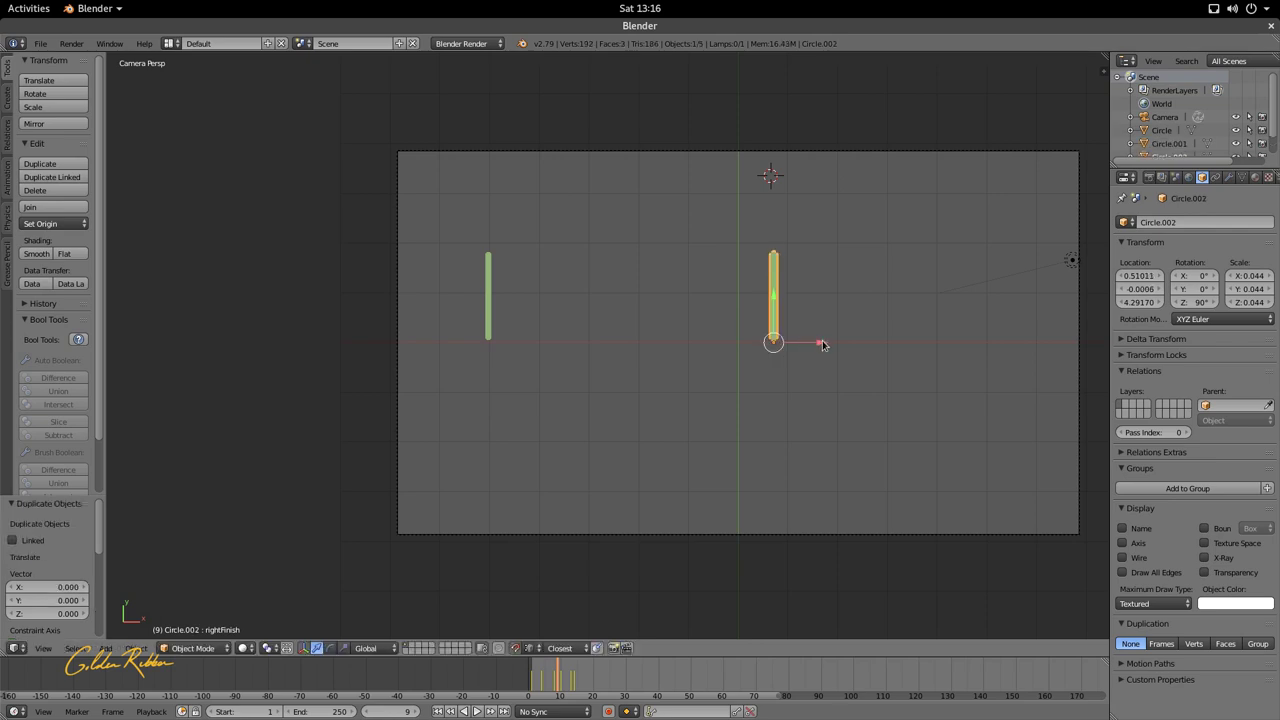
key(g)
key(x)
click(1006, 357)
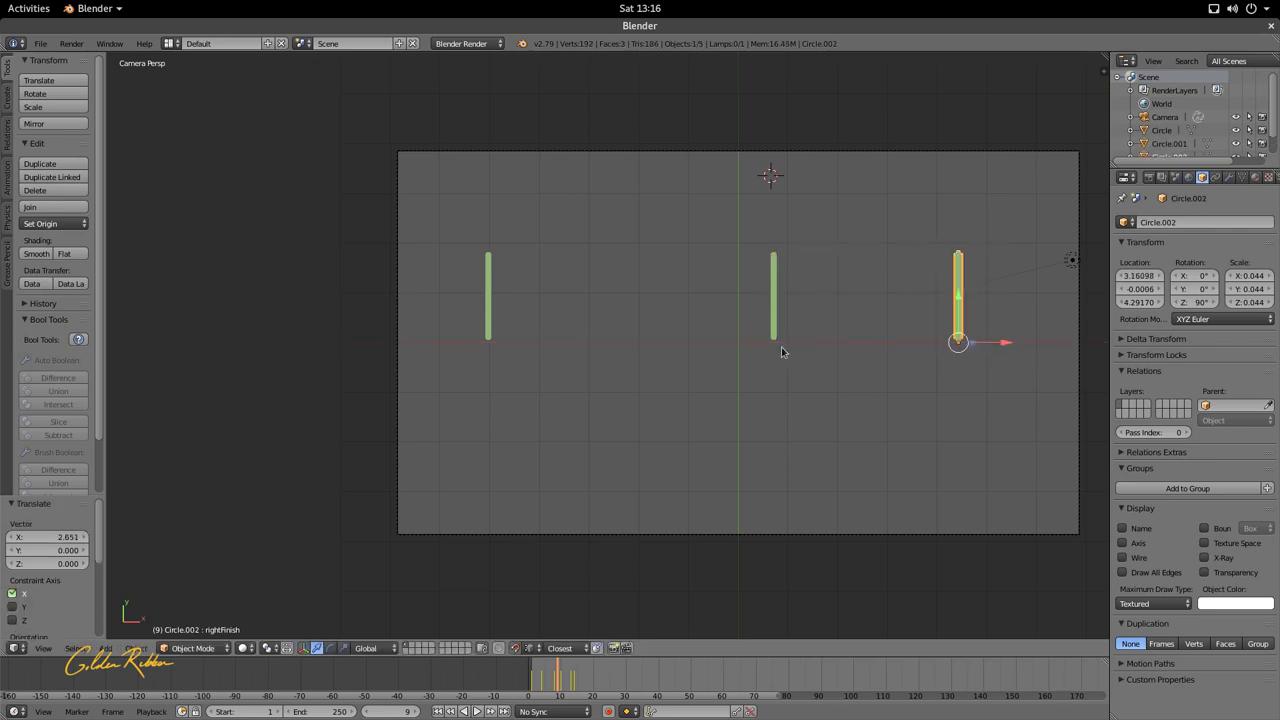
- Shift the middle bar onto the centre line and nudge the left bar for even spacing
right_click(771, 338)
key(g)
key(x)
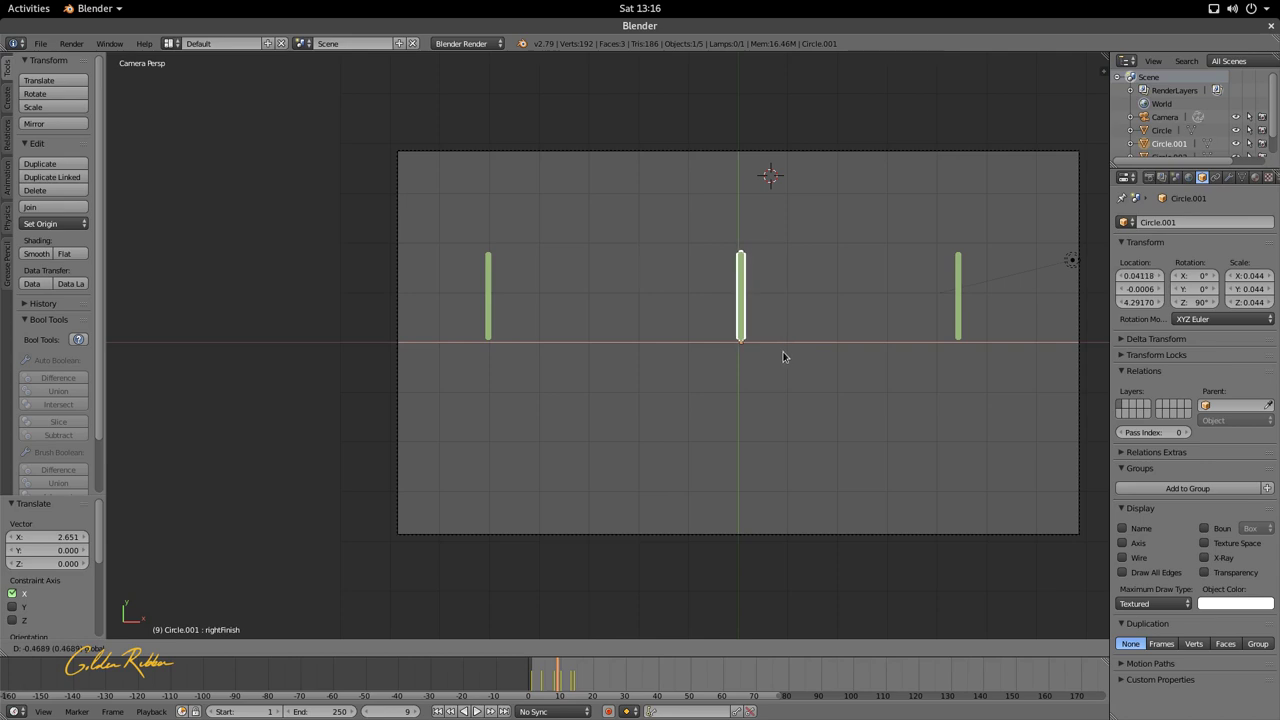
click(784, 357)
right_click(487, 337)
key(g)
key(x)
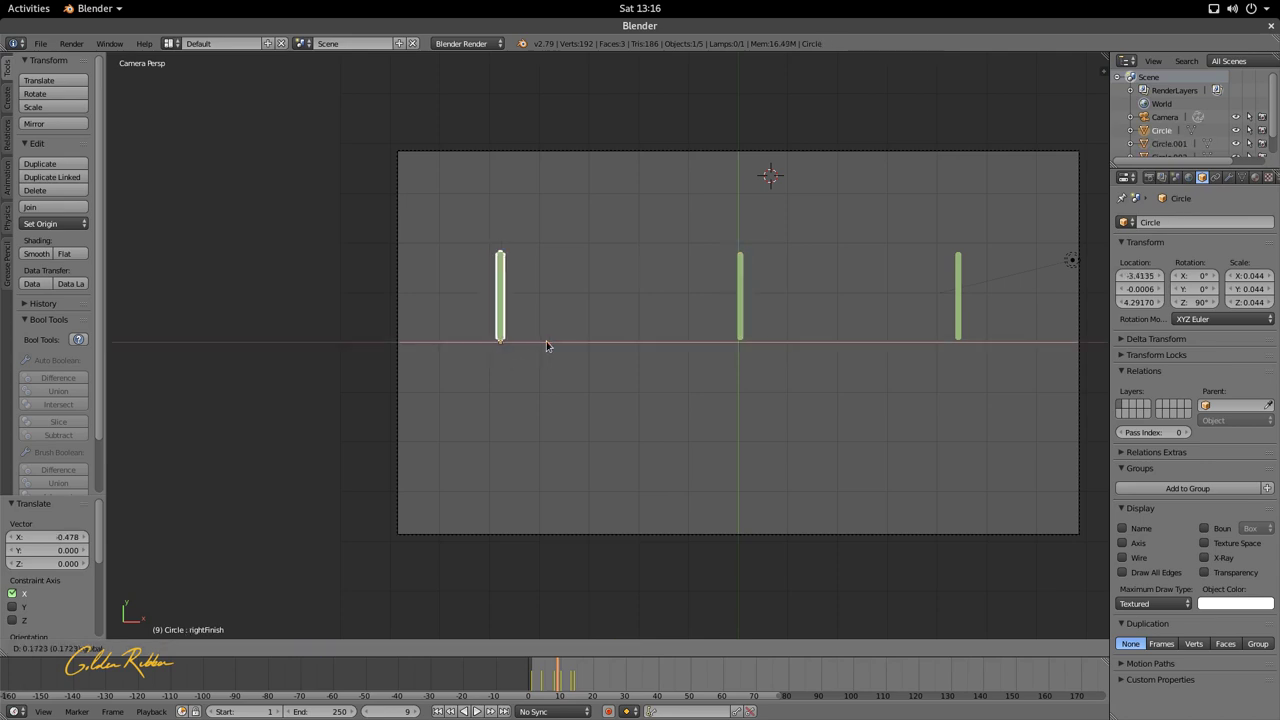
click(681, 335)
- Select all three bars together, trying and cancelling a scale
shift+right_click(738, 310)
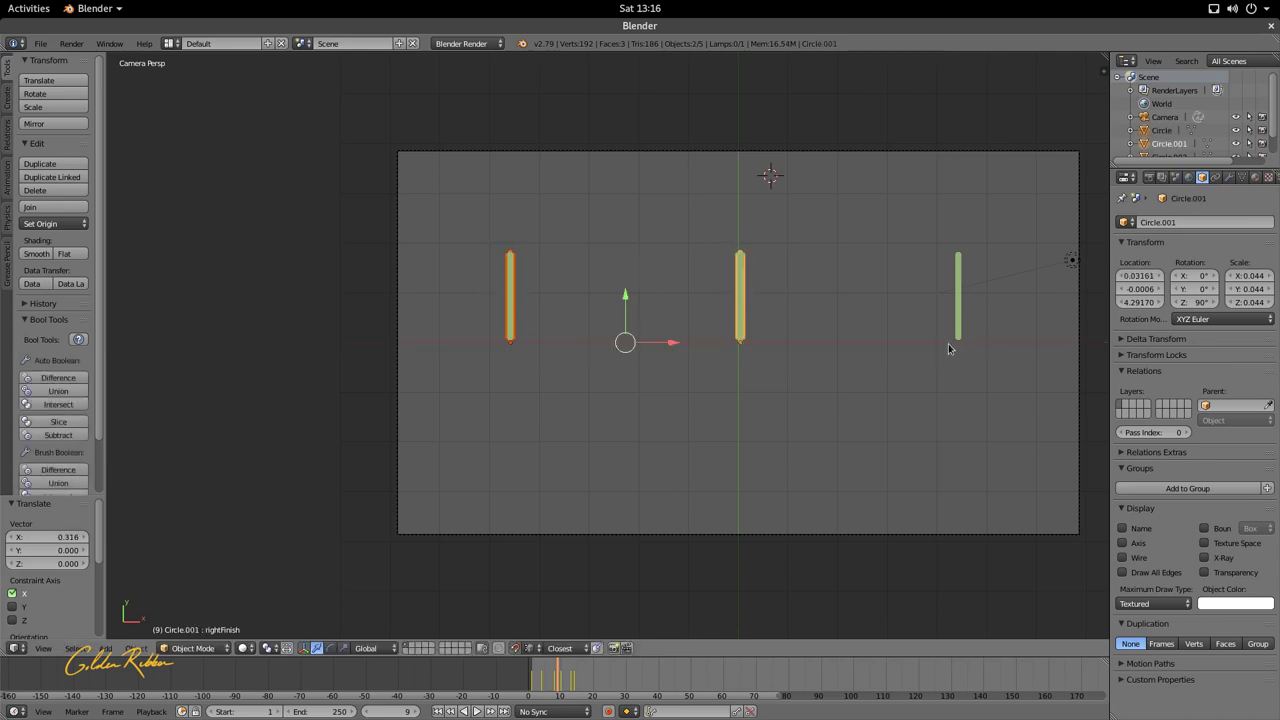
shift+right_click(956, 335)
key(s)
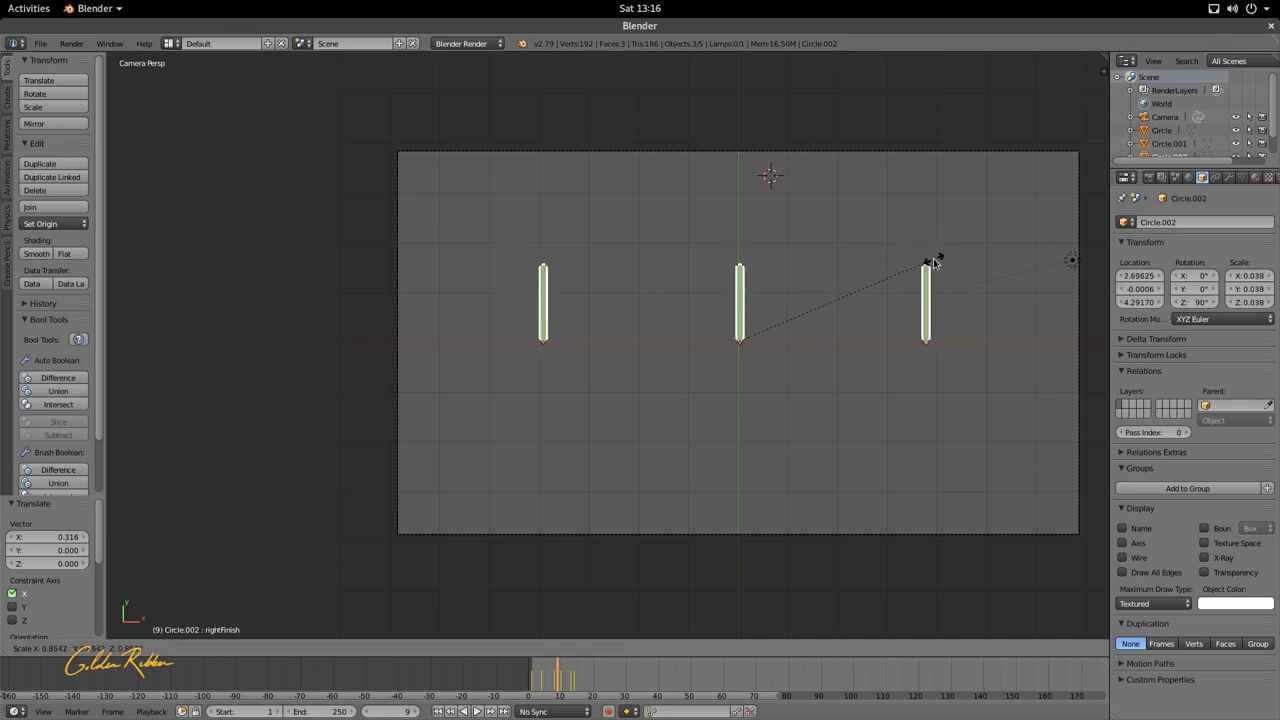
key(Escape)
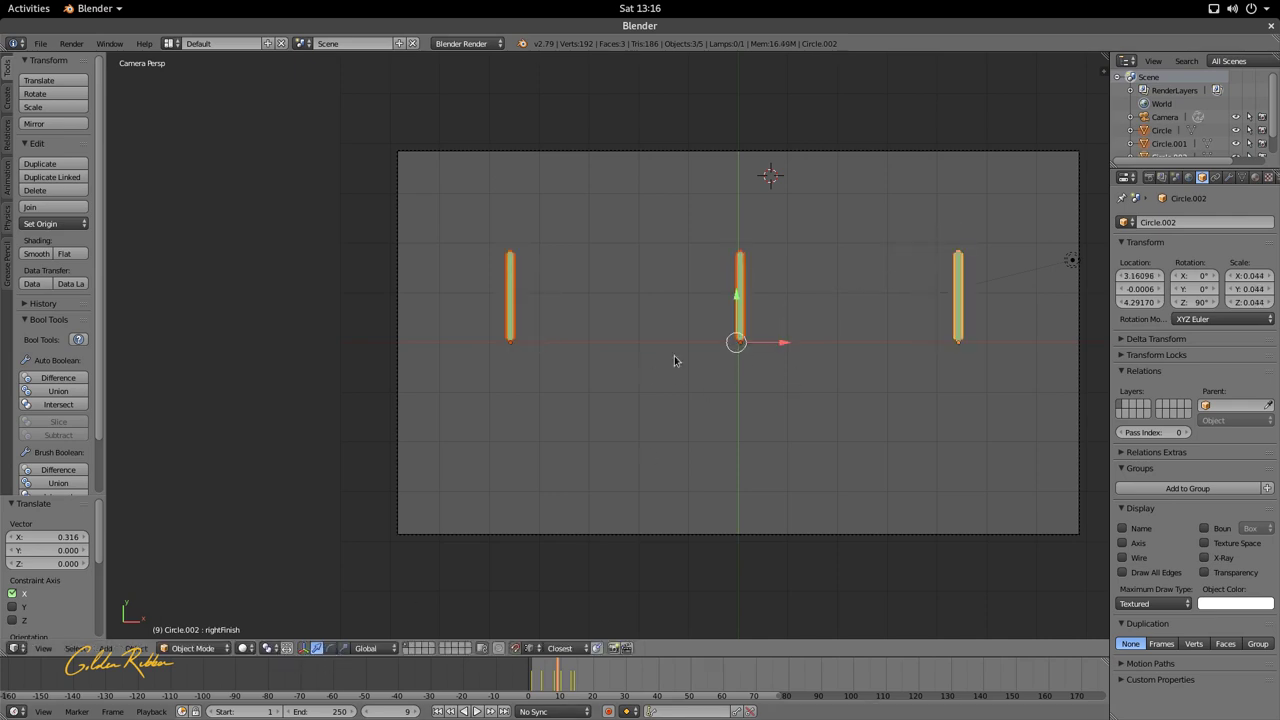
- Set the pivot to Individual Origins and scale the three bars to 0.653
click(270, 649)
click(272, 652)
click(270, 649)
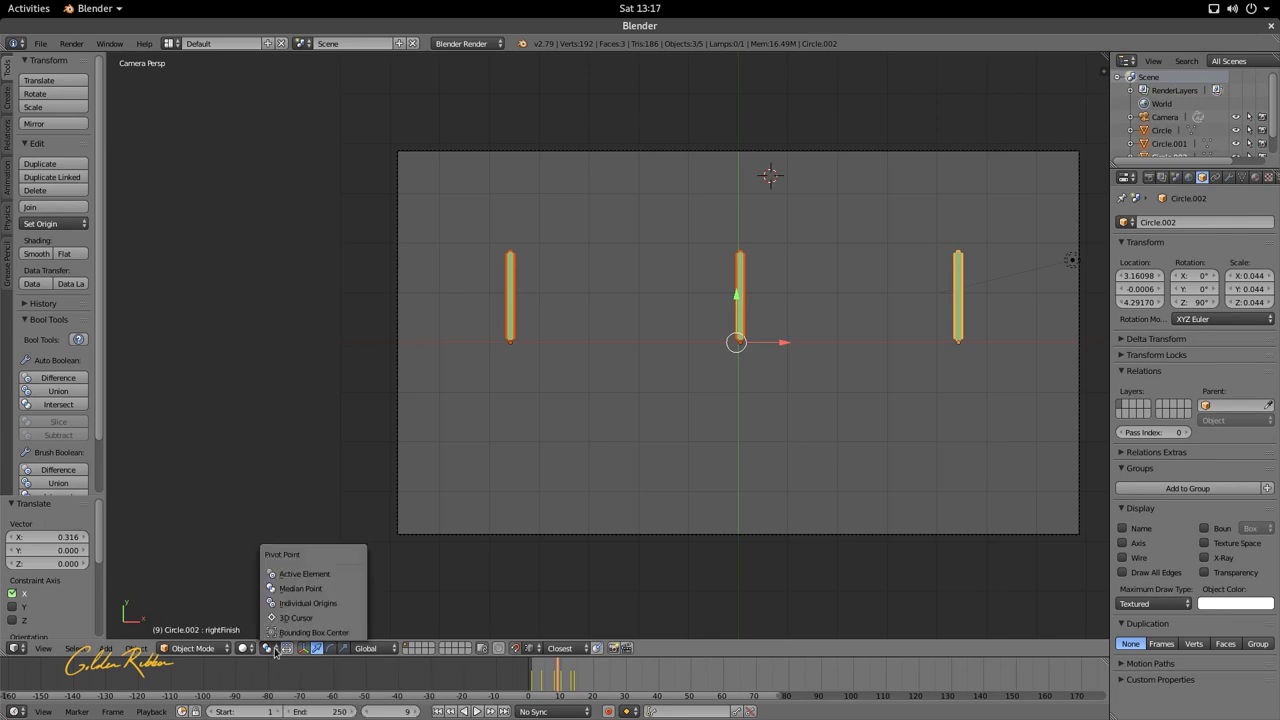
click(268, 652)
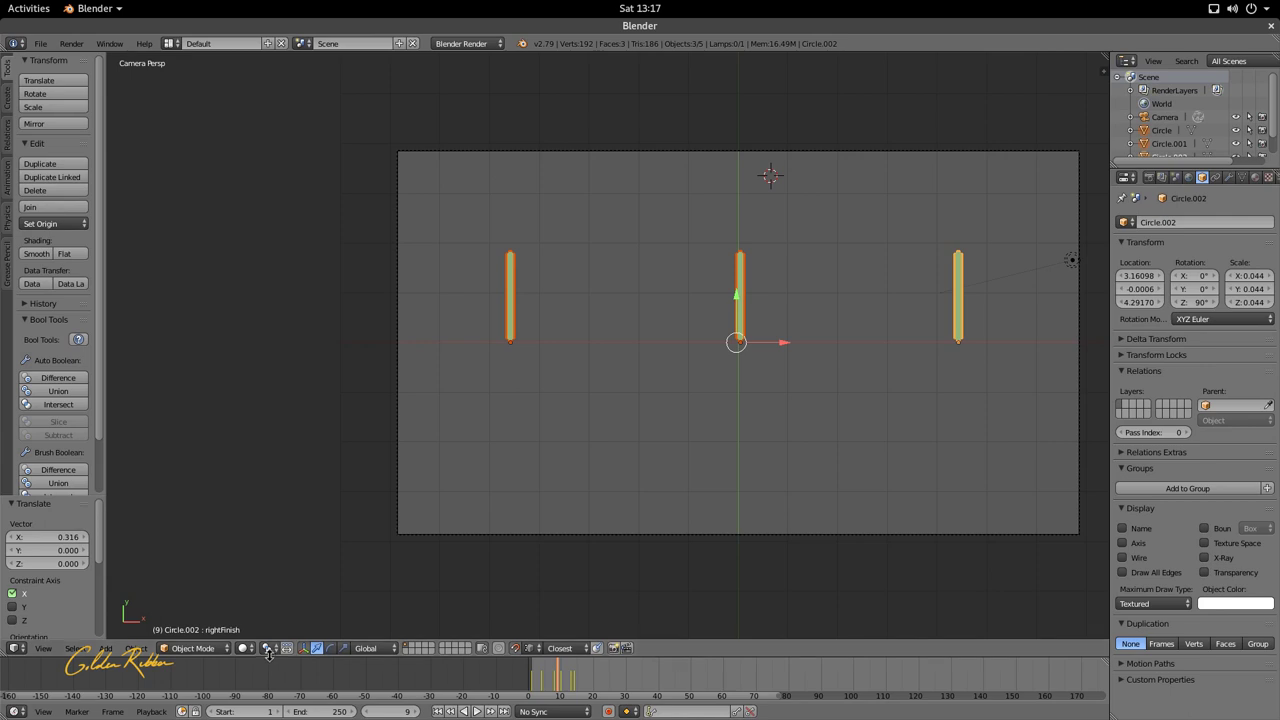
click(269, 651)
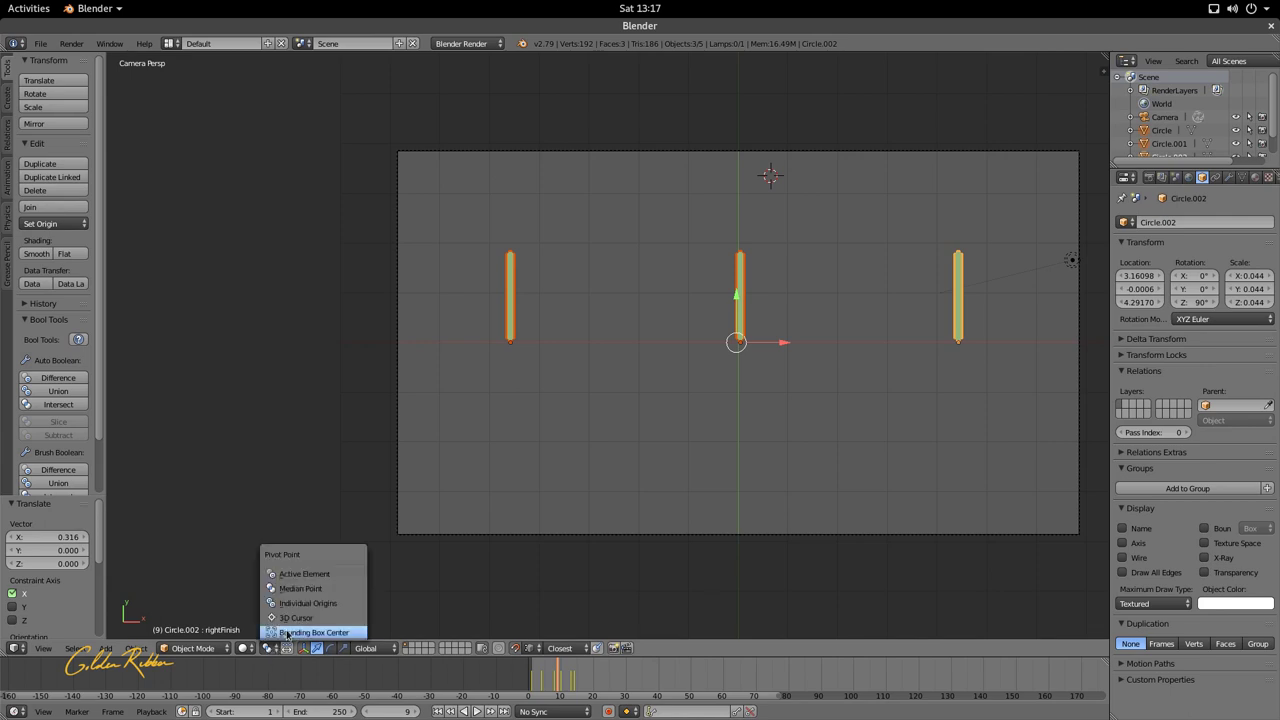
click(298, 604)
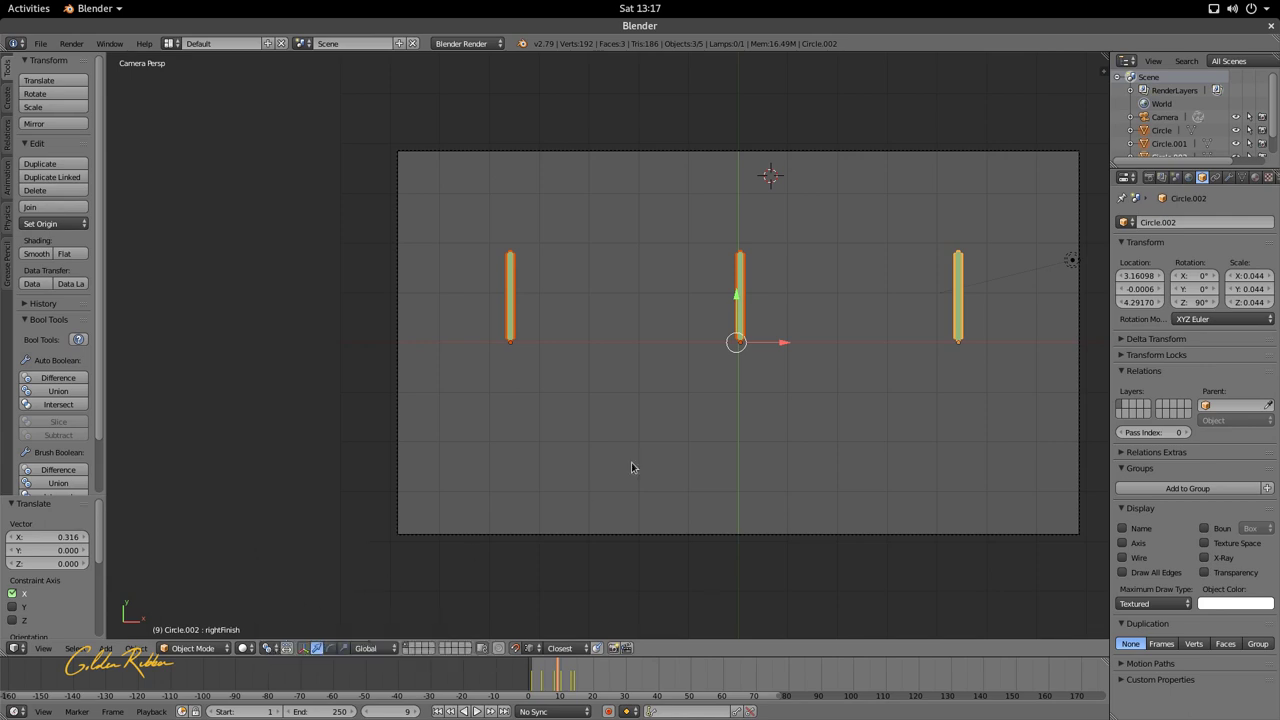
key(s)
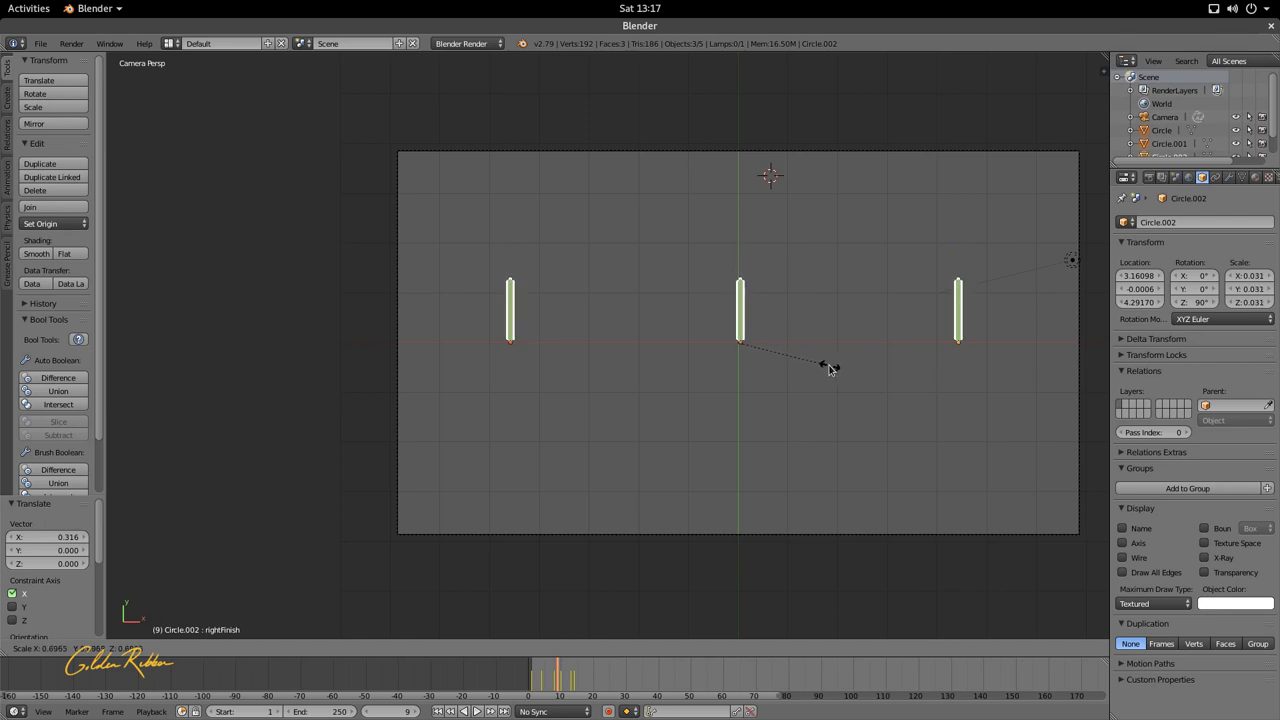
click(825, 368)
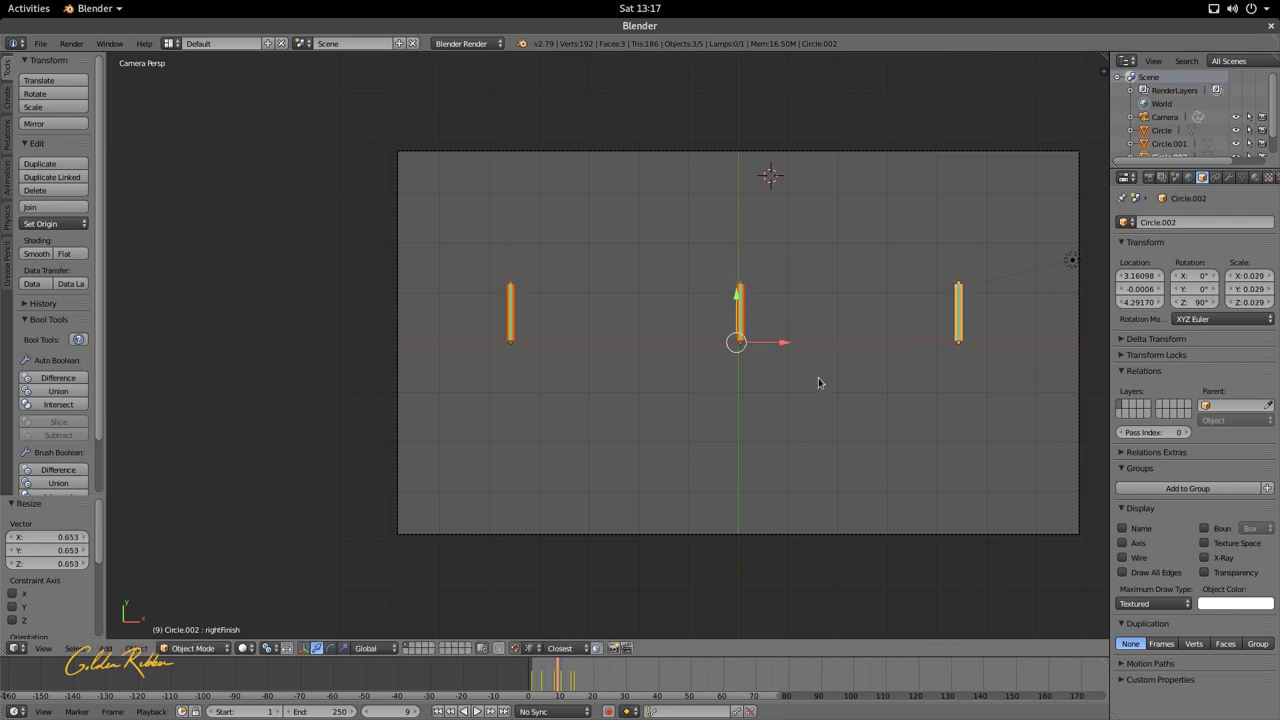
- Pan to recentre the bars and set the pivot back to Median Point
shift+middle_drag(768, 375, 628, 424)
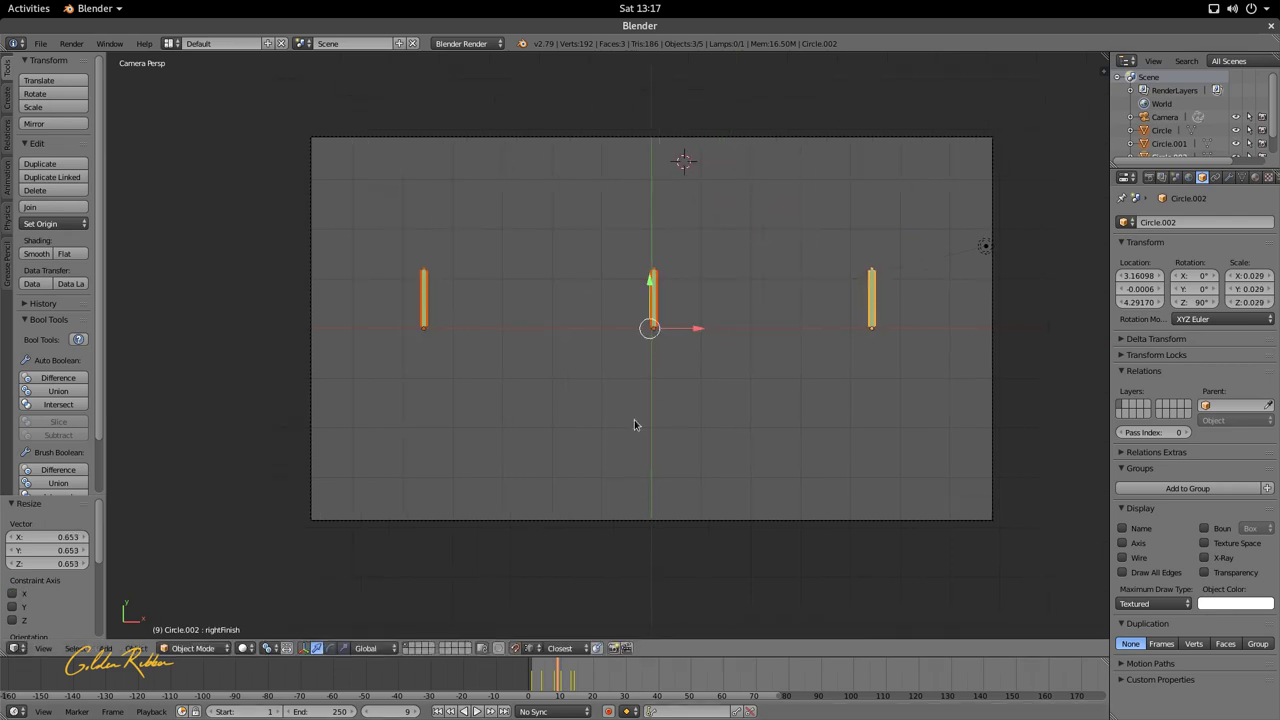
click(267, 649)
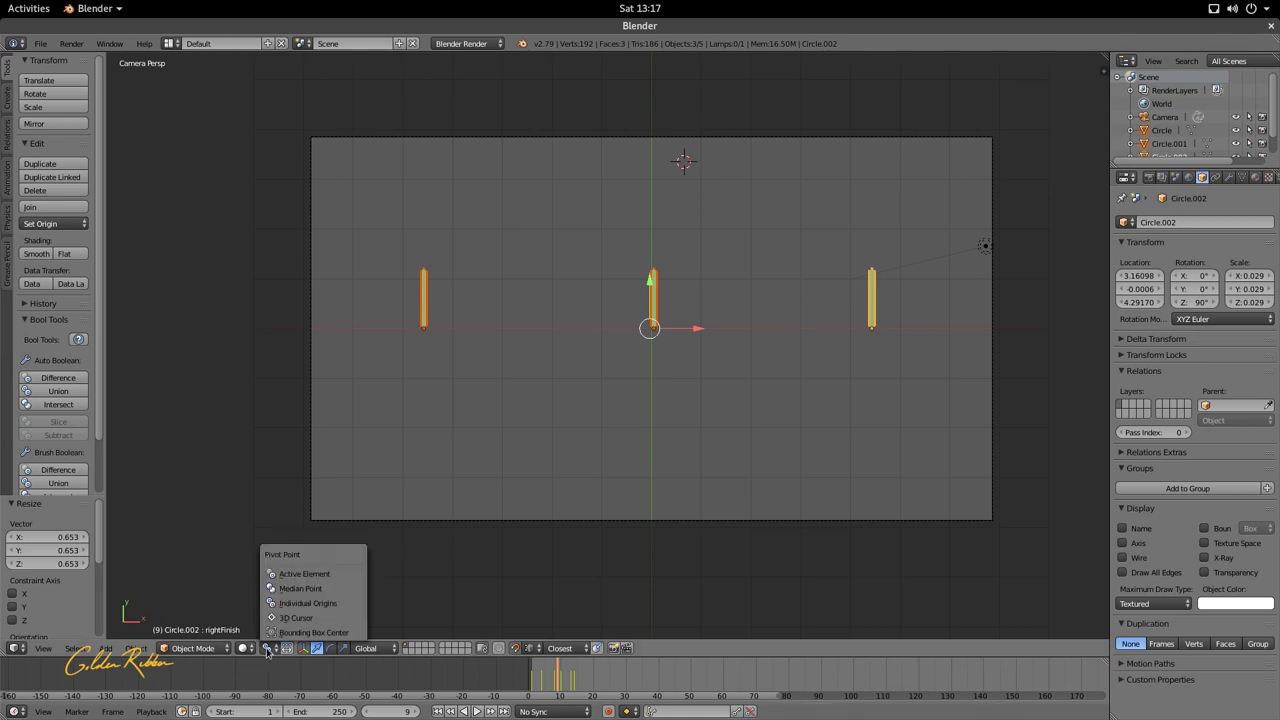
click(307, 589)
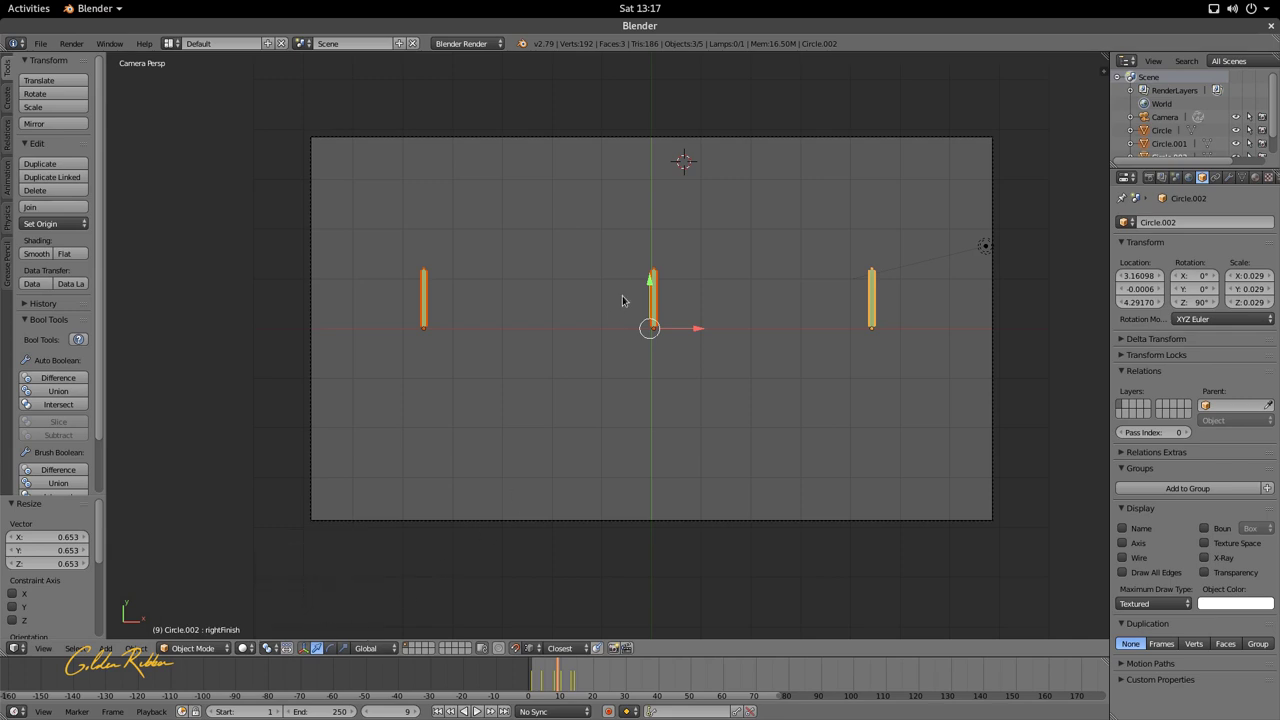
- Select only the left bar, scrub back to an earlier frame, and zoom toward it
right_click(424, 308)
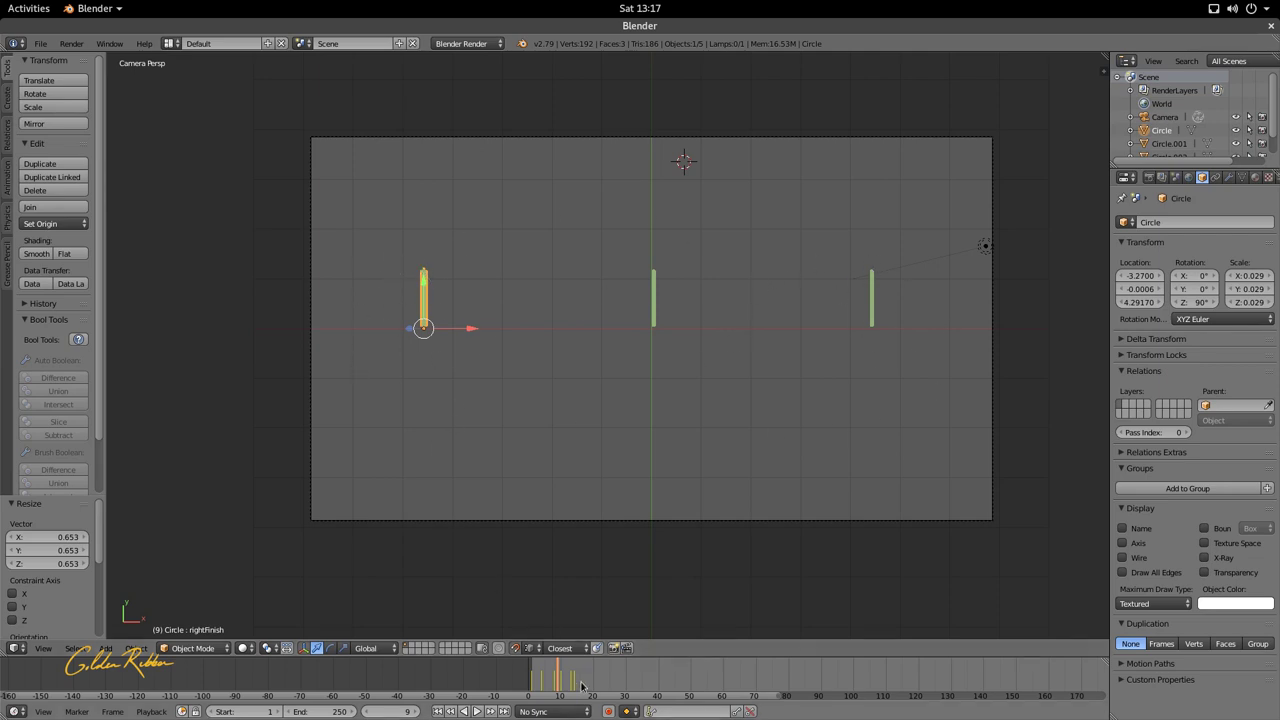
drag(580, 688, 554, 688)
scroll(404, 275, up, 4)
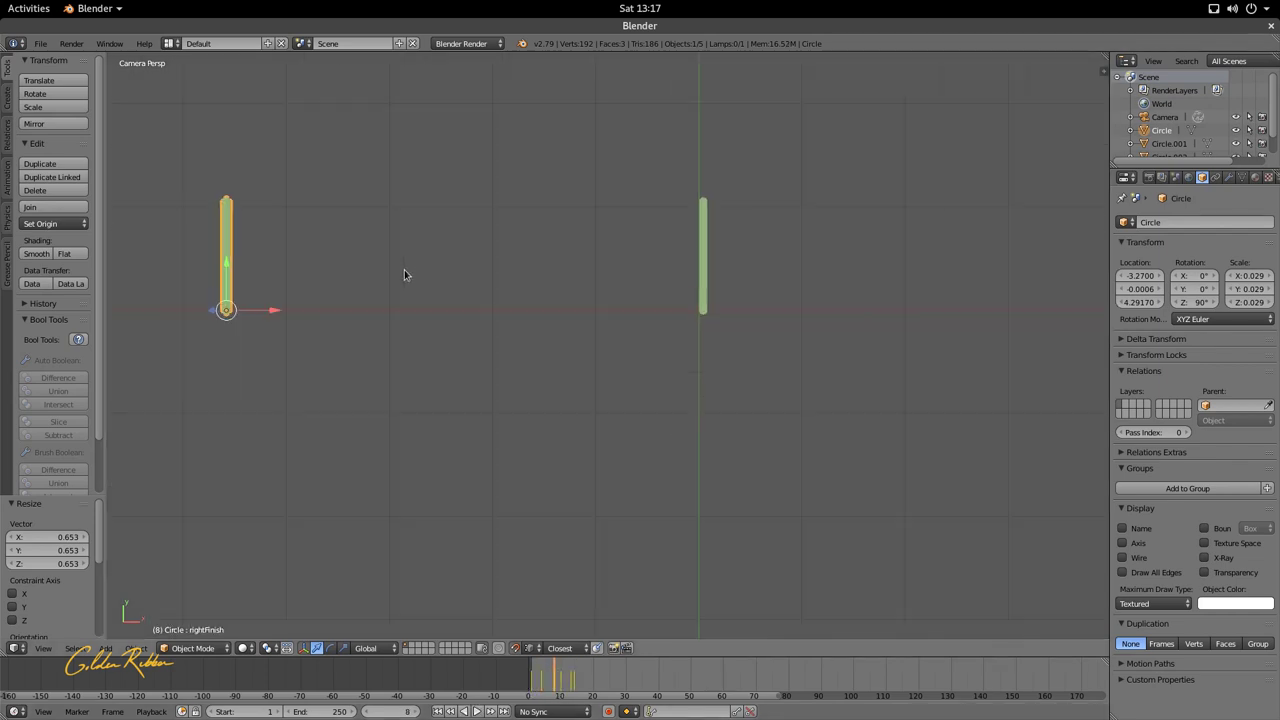
shift+middle_drag(352, 244, 633, 272)
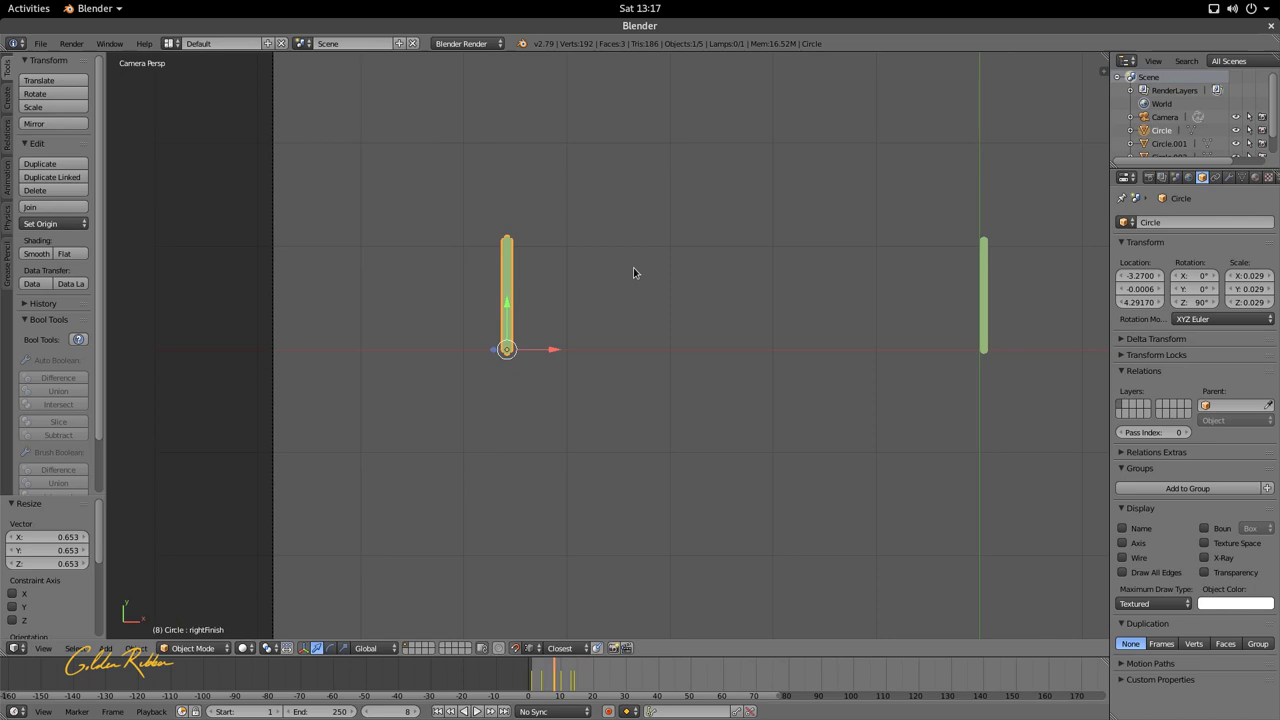
- Choose a different snap element and frame the left bar up close
click(532, 648)
click(545, 630)
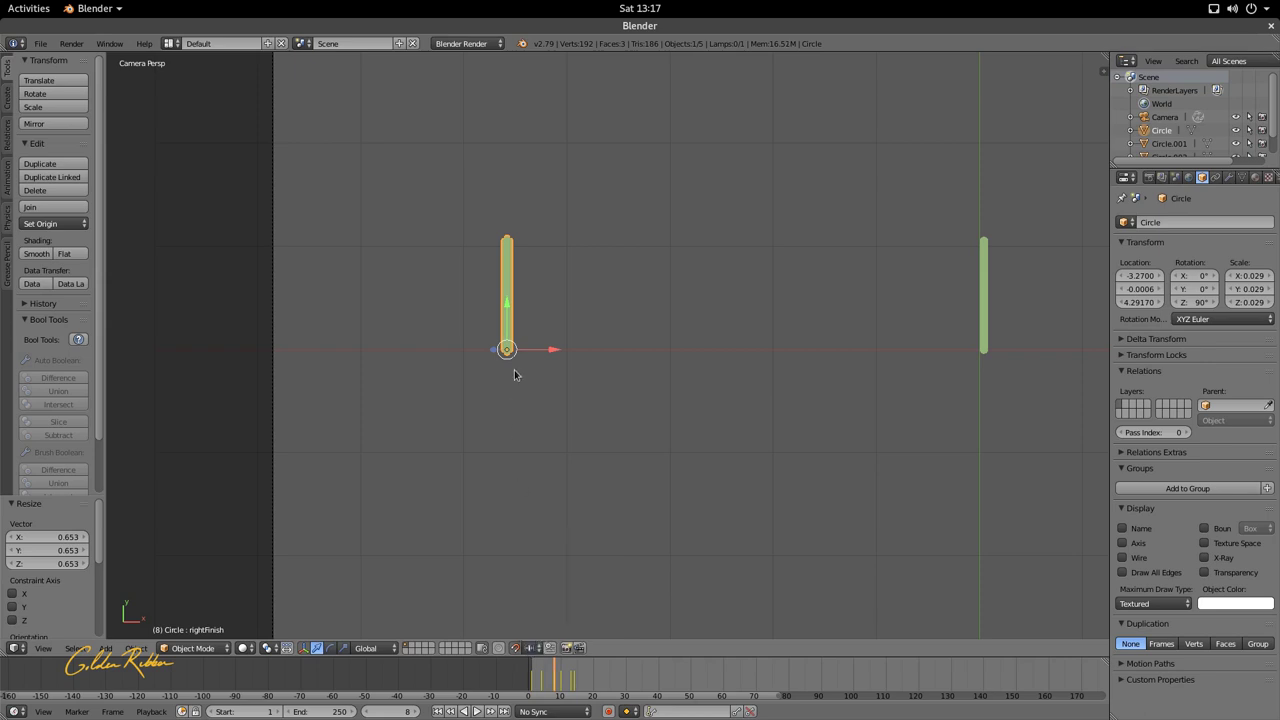
scroll(515, 375, down, 2)
shift+middle_drag(571, 326, 497, 343)
scroll(431, 271, up, 3)
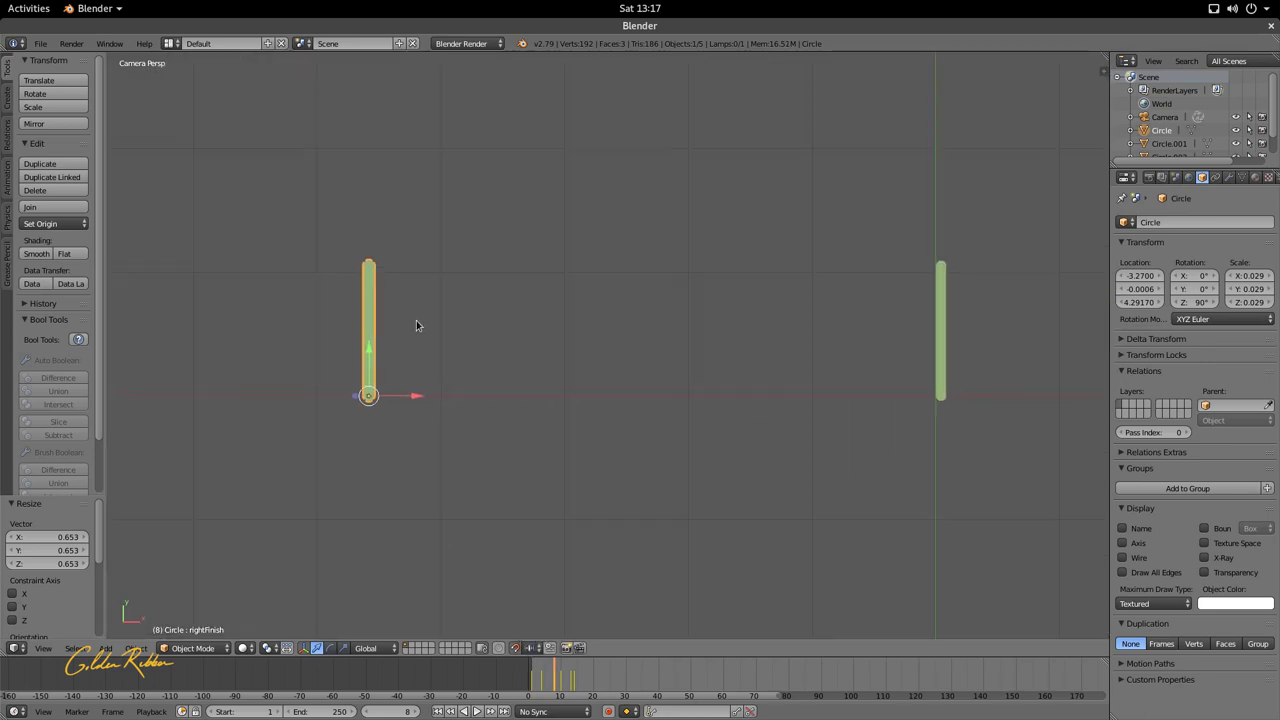
scroll(424, 373, down, 3)
scroll(477, 383, up, 1)
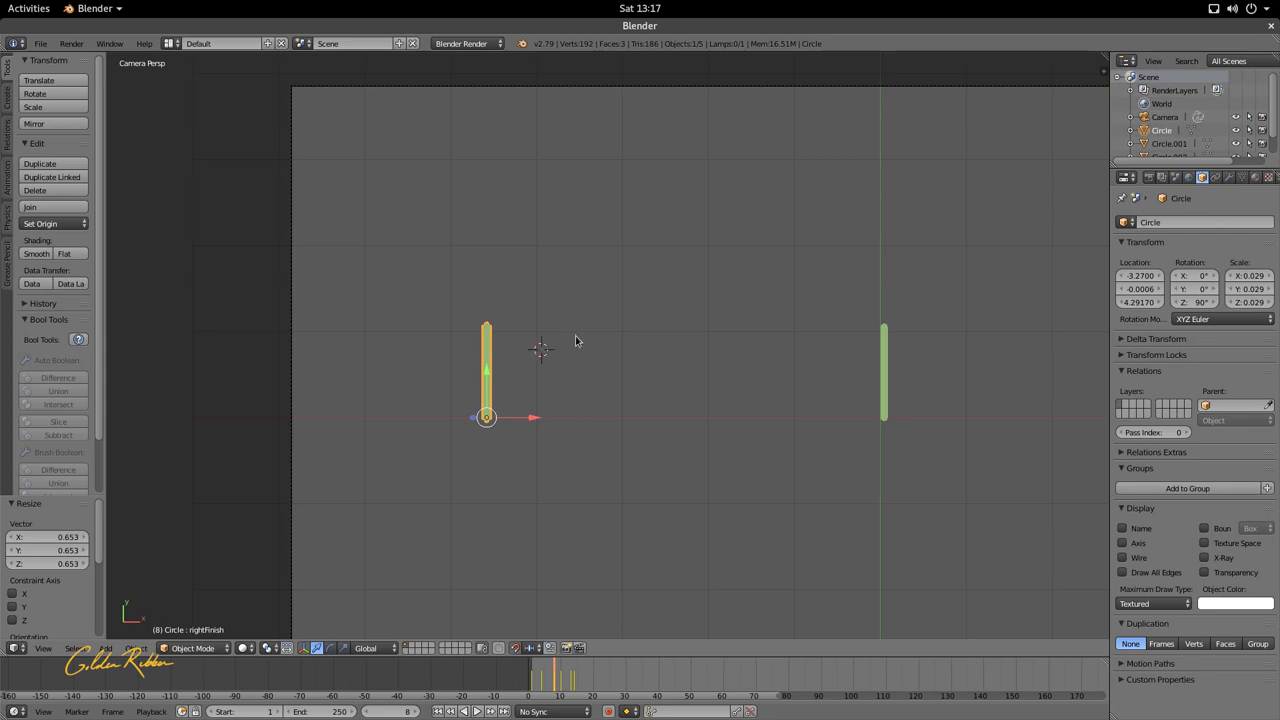
- Duplicate the left bar and tilt the copy about its base to 75 degrees
key(r)
key(Escape)
key(shift+d)
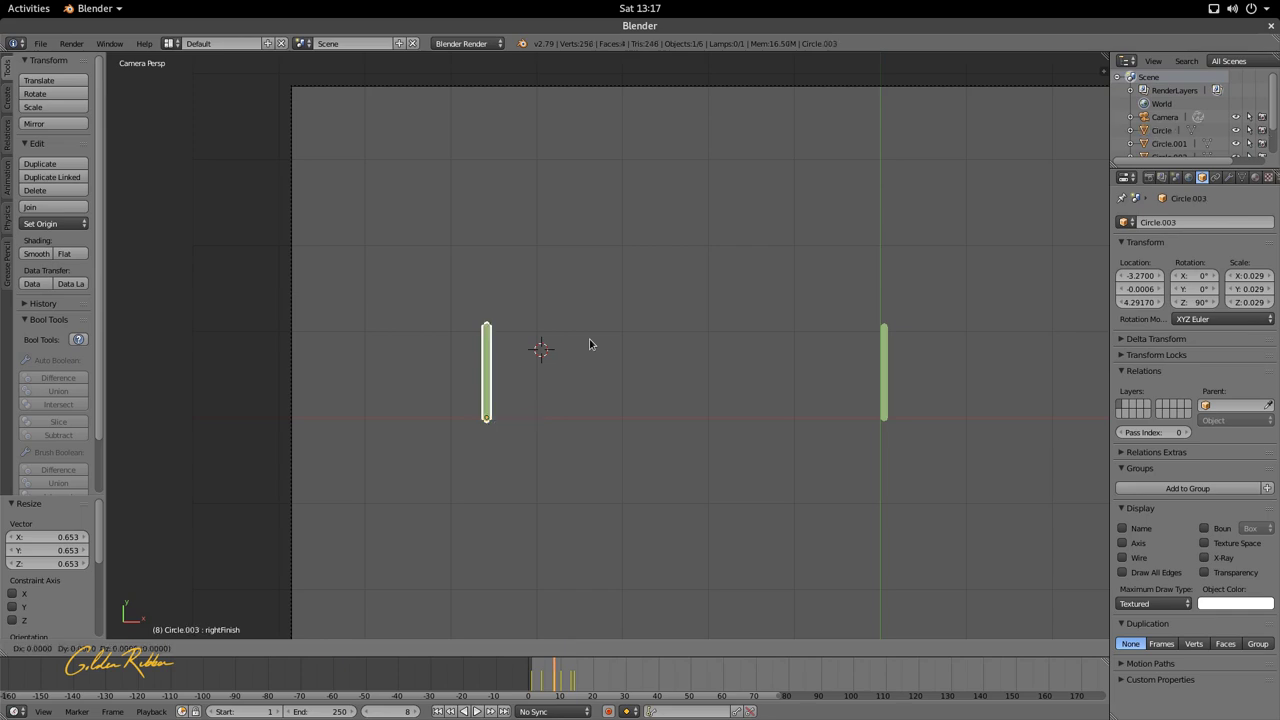
key(r)
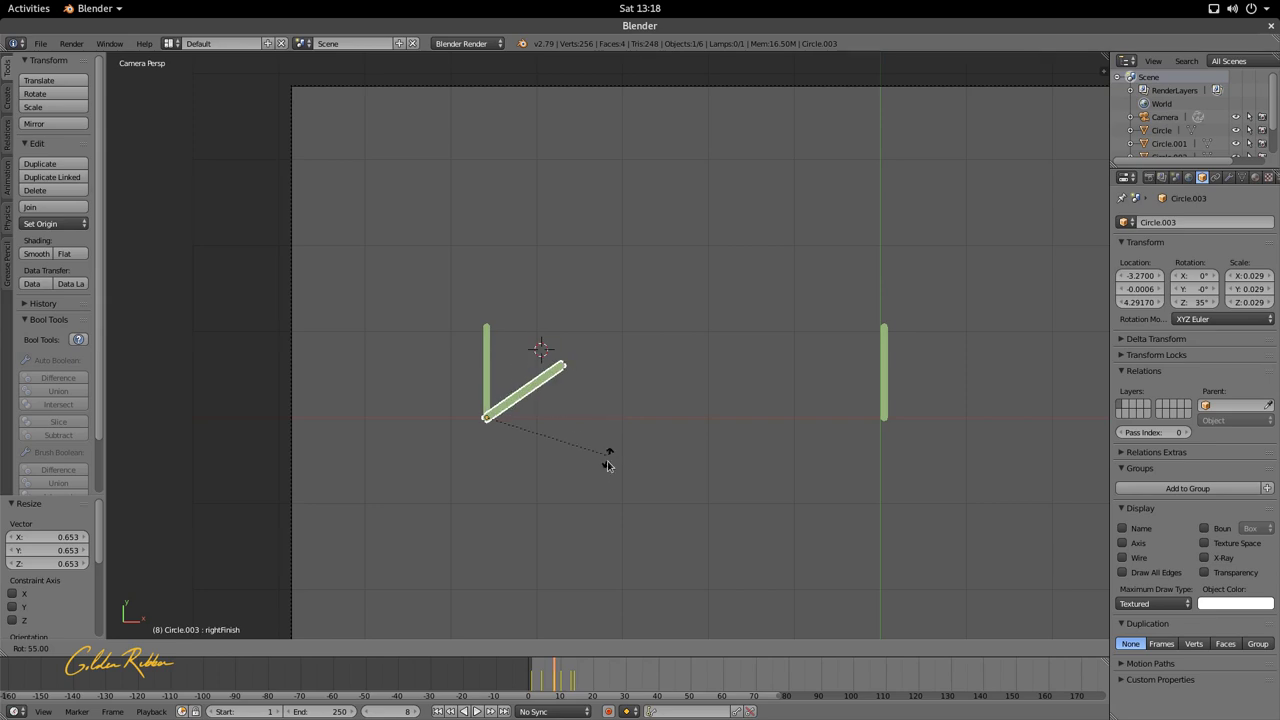
click(575, 378)
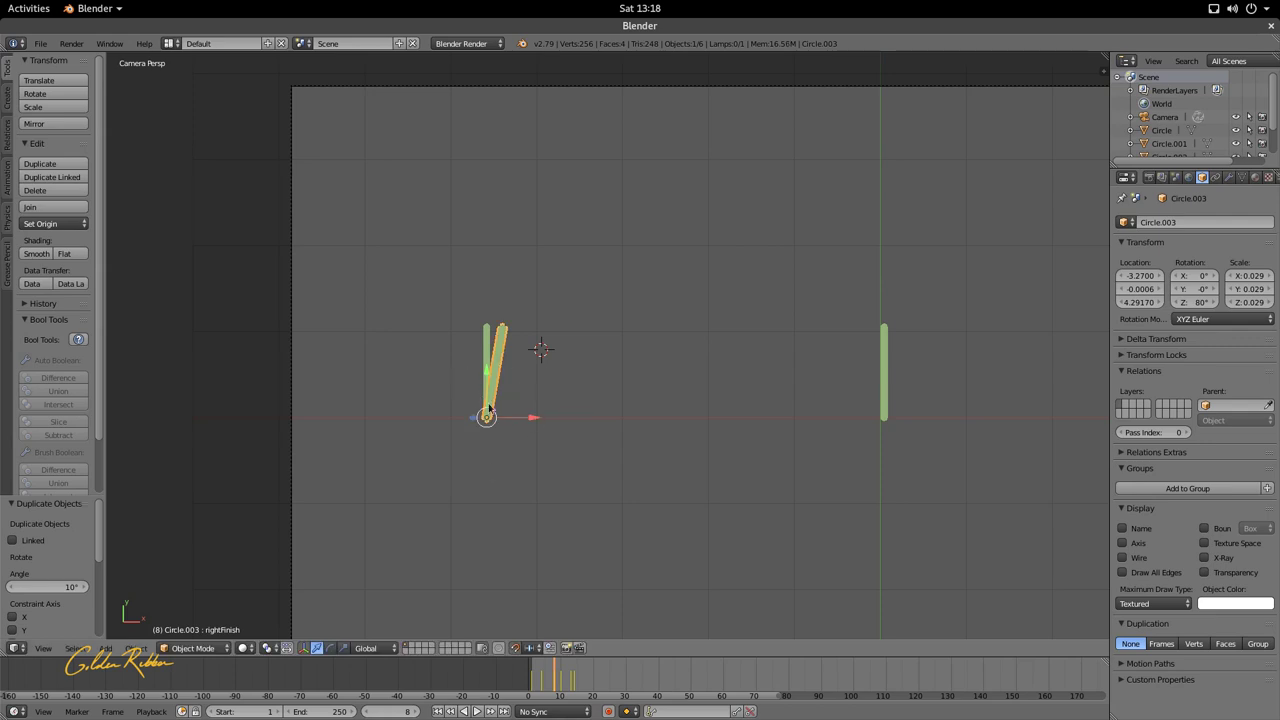
key(r)
click(549, 389)
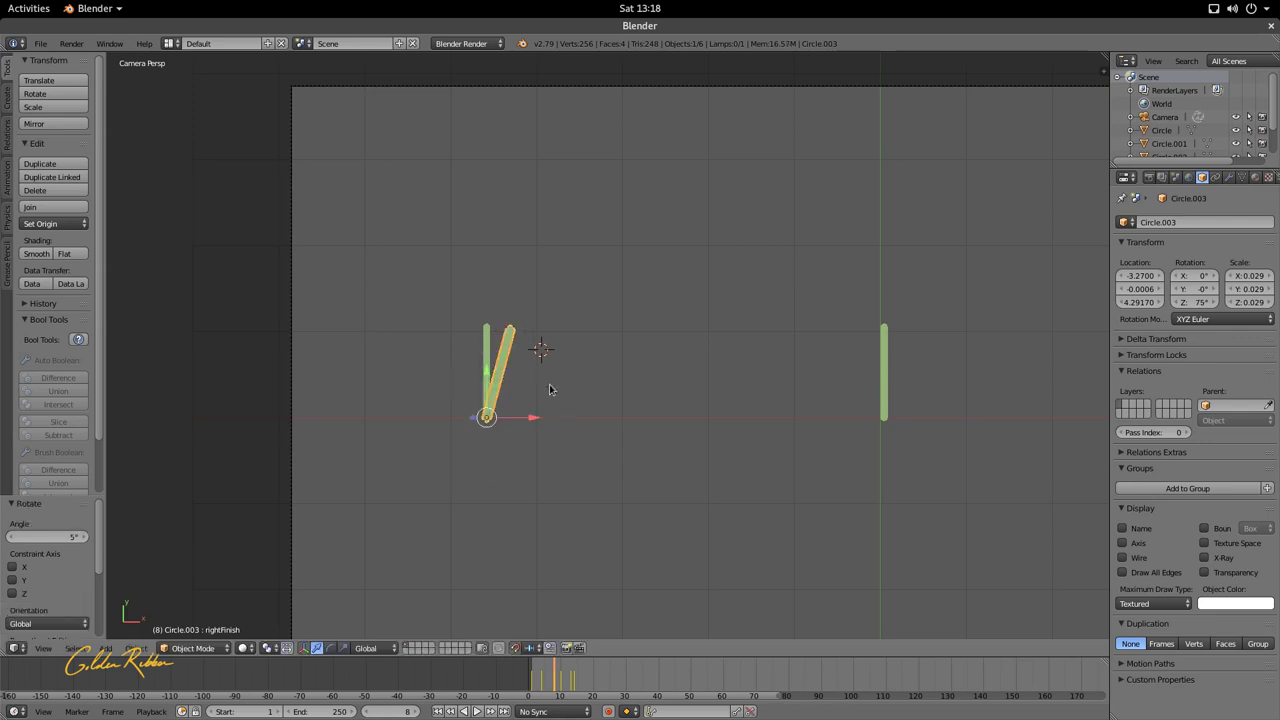
- Add two more rotated copies, the second at 45 degrees
key(shift+d)
key(r)
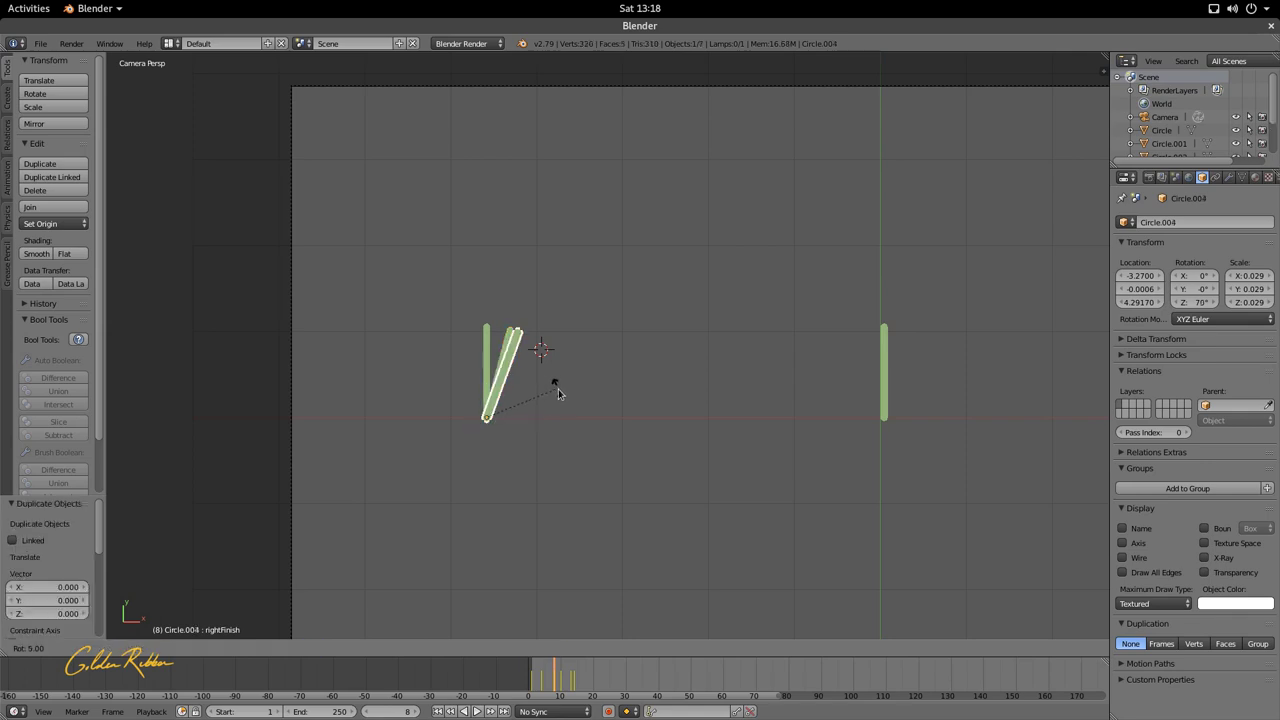
click(567, 404)
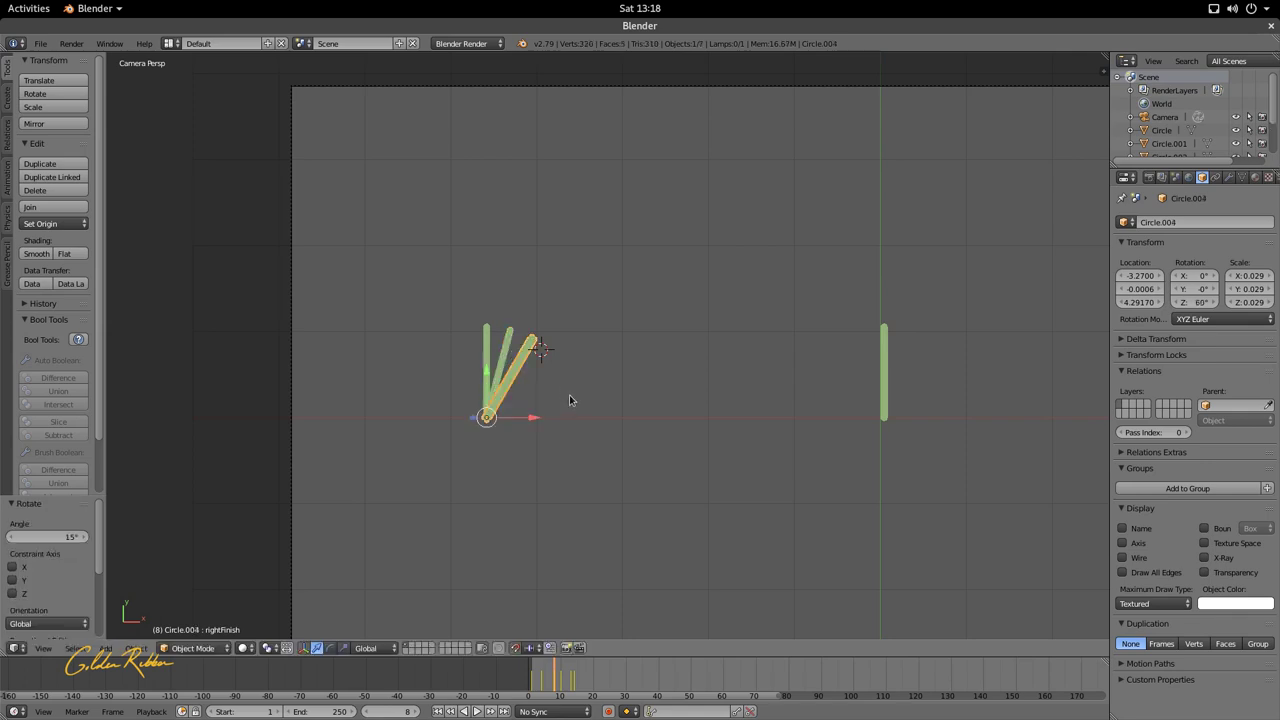
key(shift+d)
key(r)
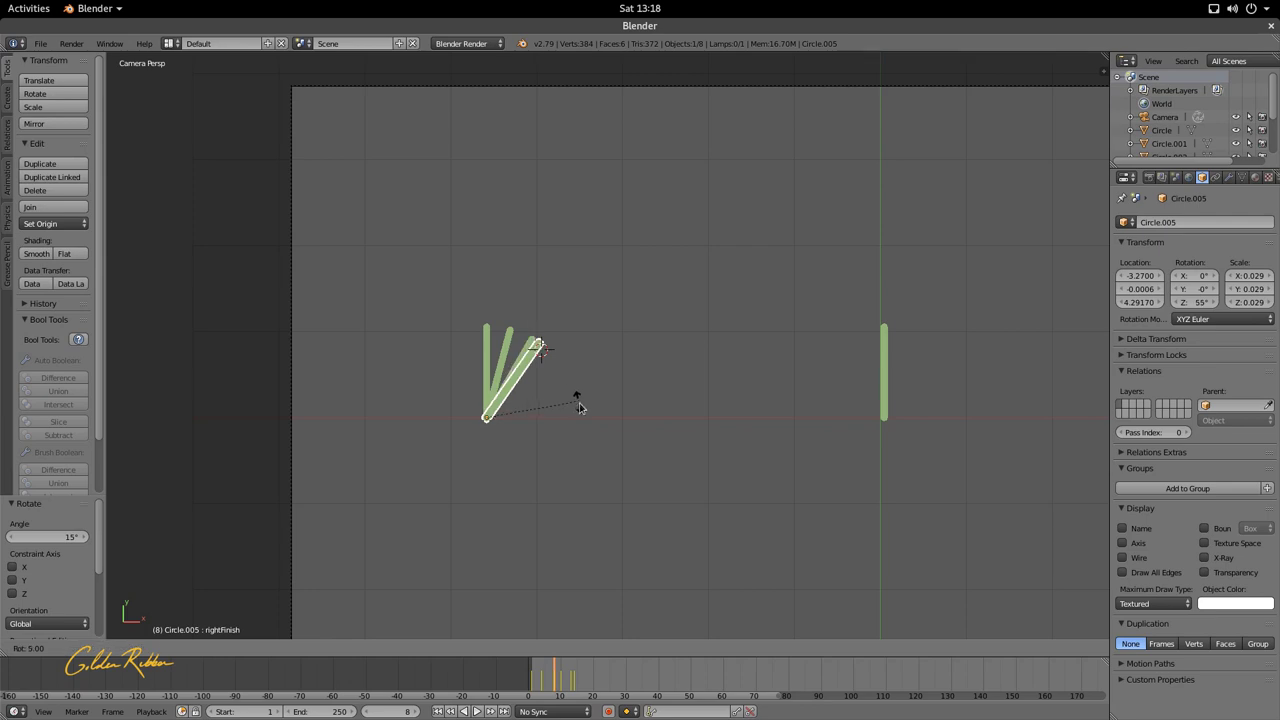
click(587, 420)
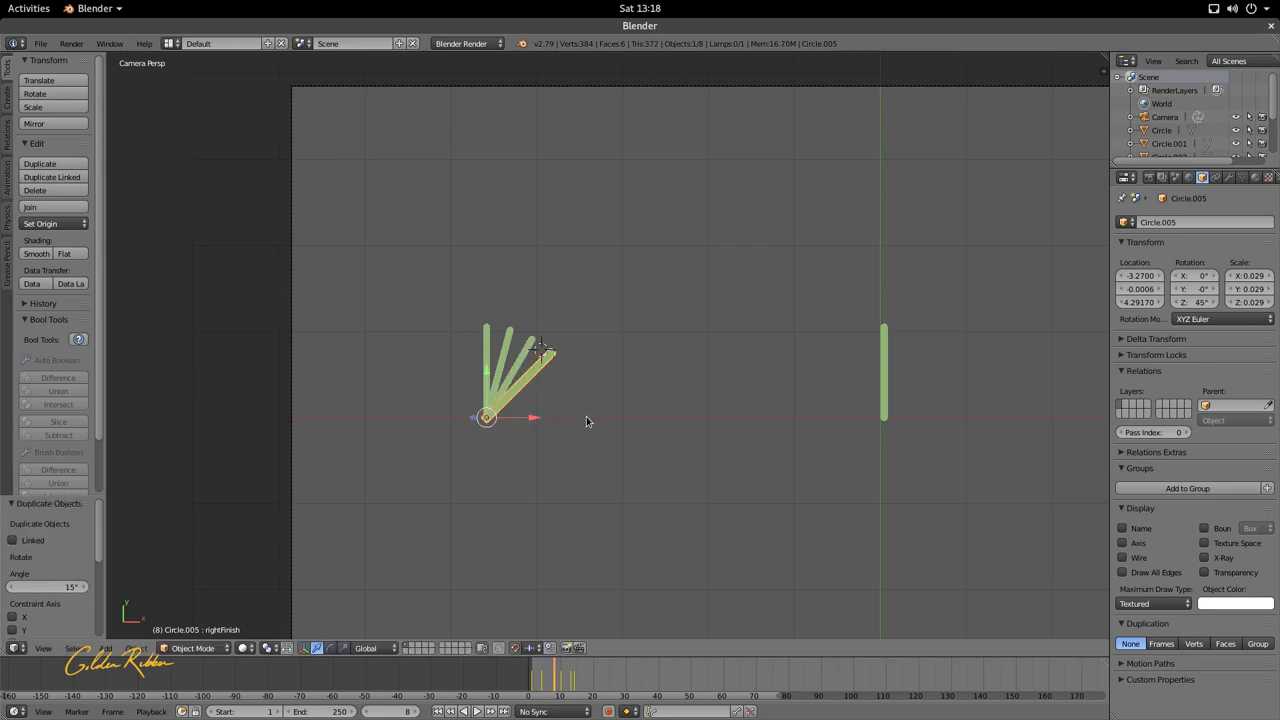
- Add copies at 30, 15 and 0 degrees to complete the quarter fan
key(shift+d)
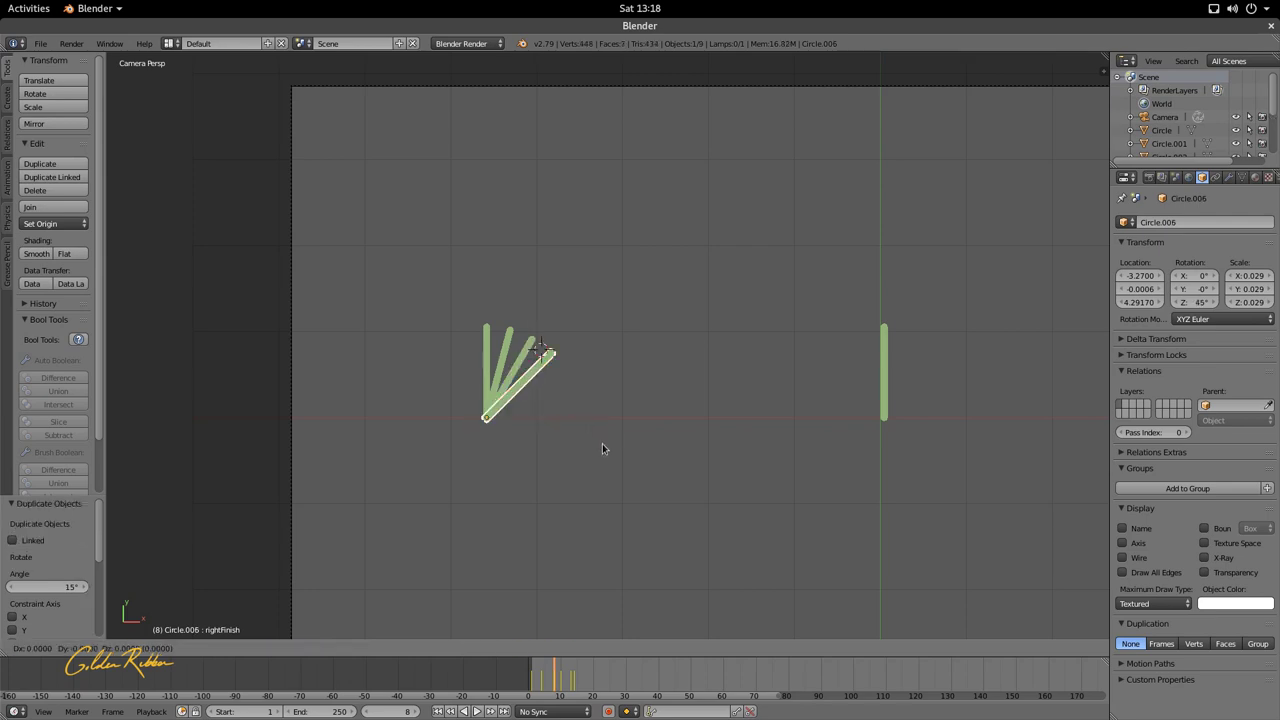
key(r)
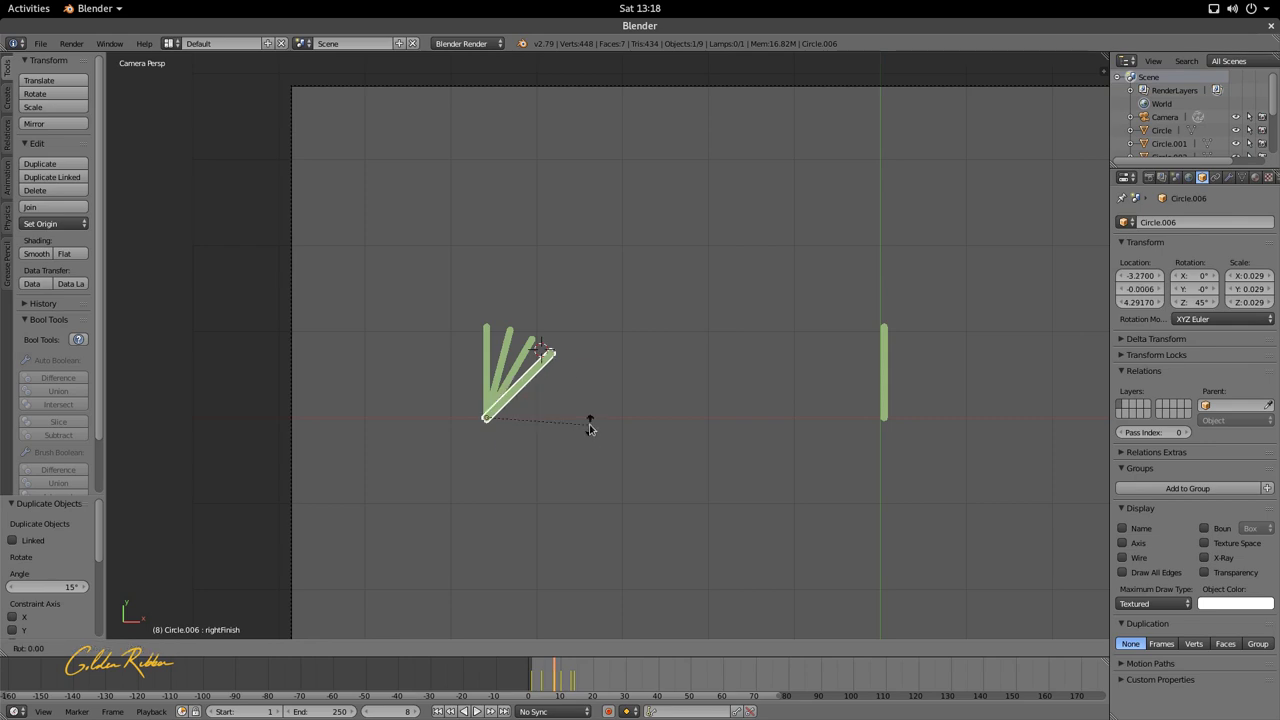
click(604, 451)
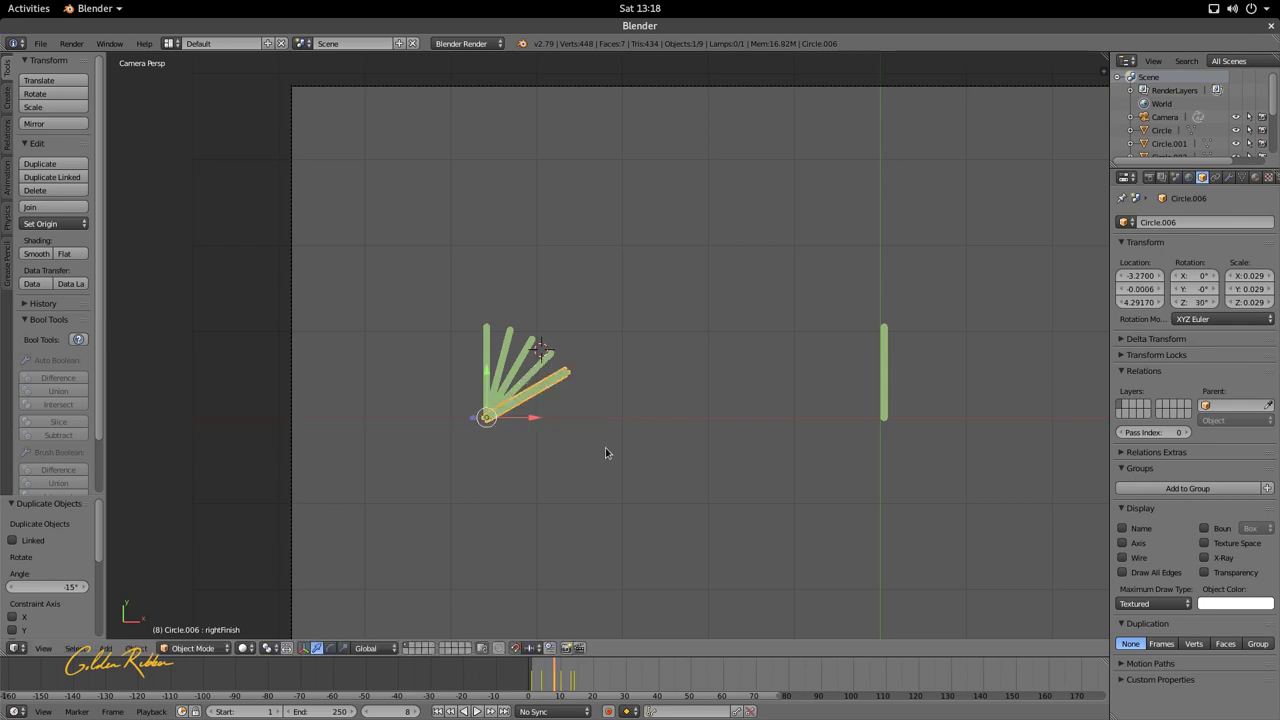
key(shift+d)
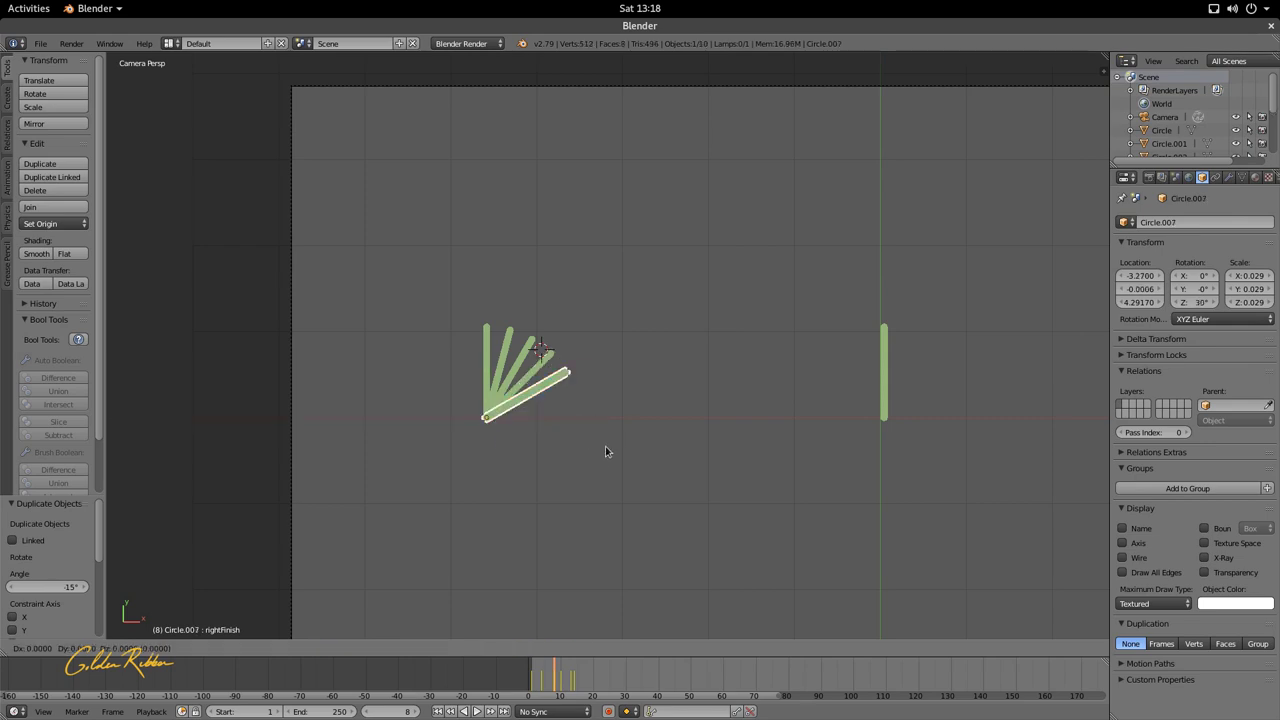
key(r)
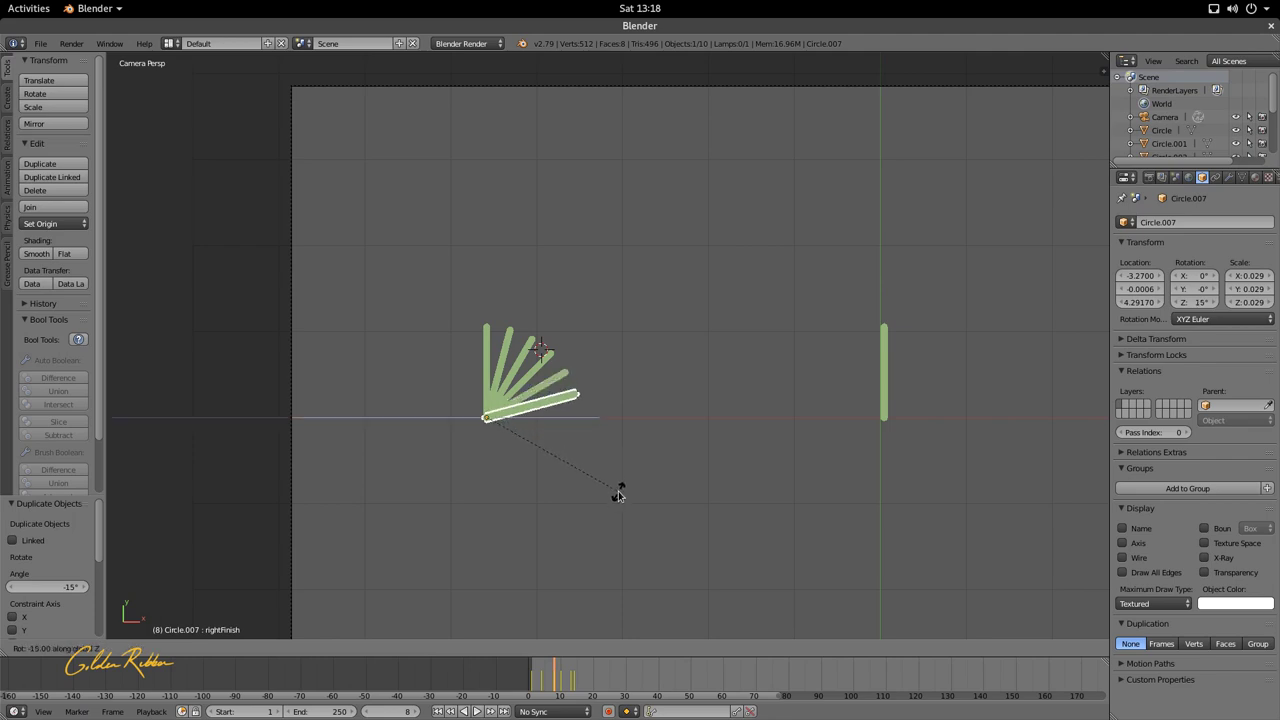
click(618, 496)
key(shift+d)
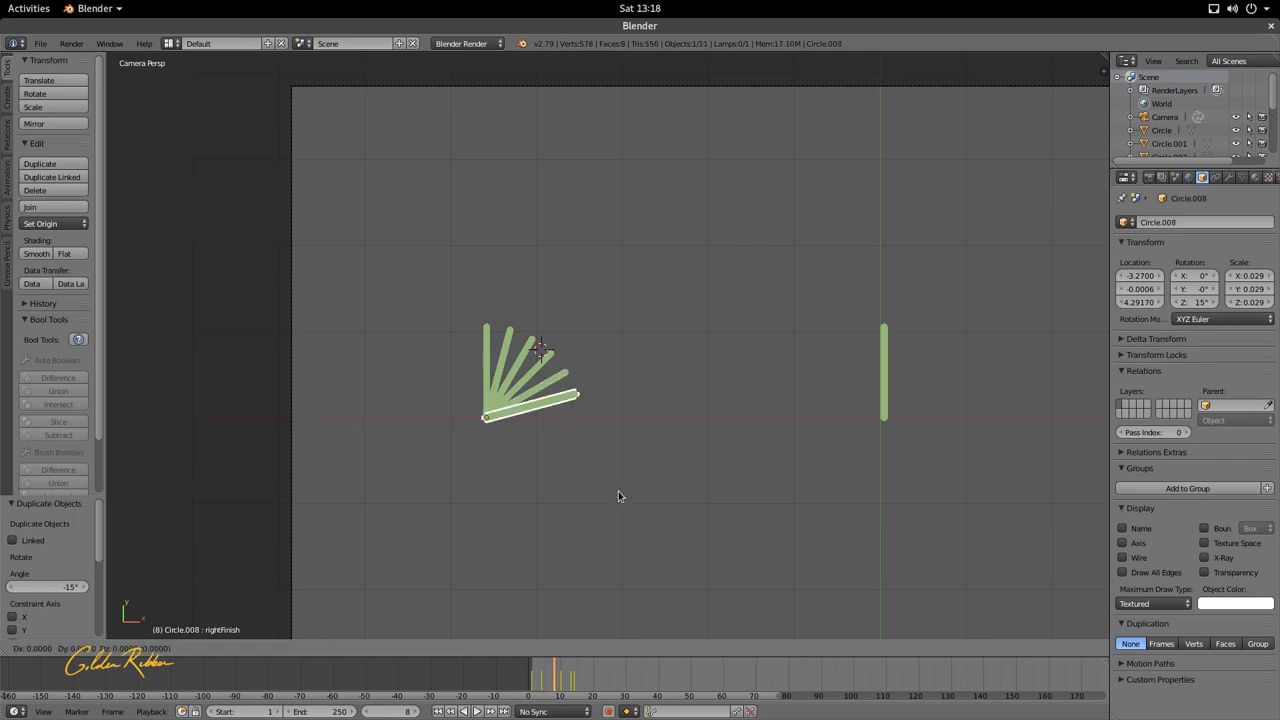
key(r)
click(610, 525)
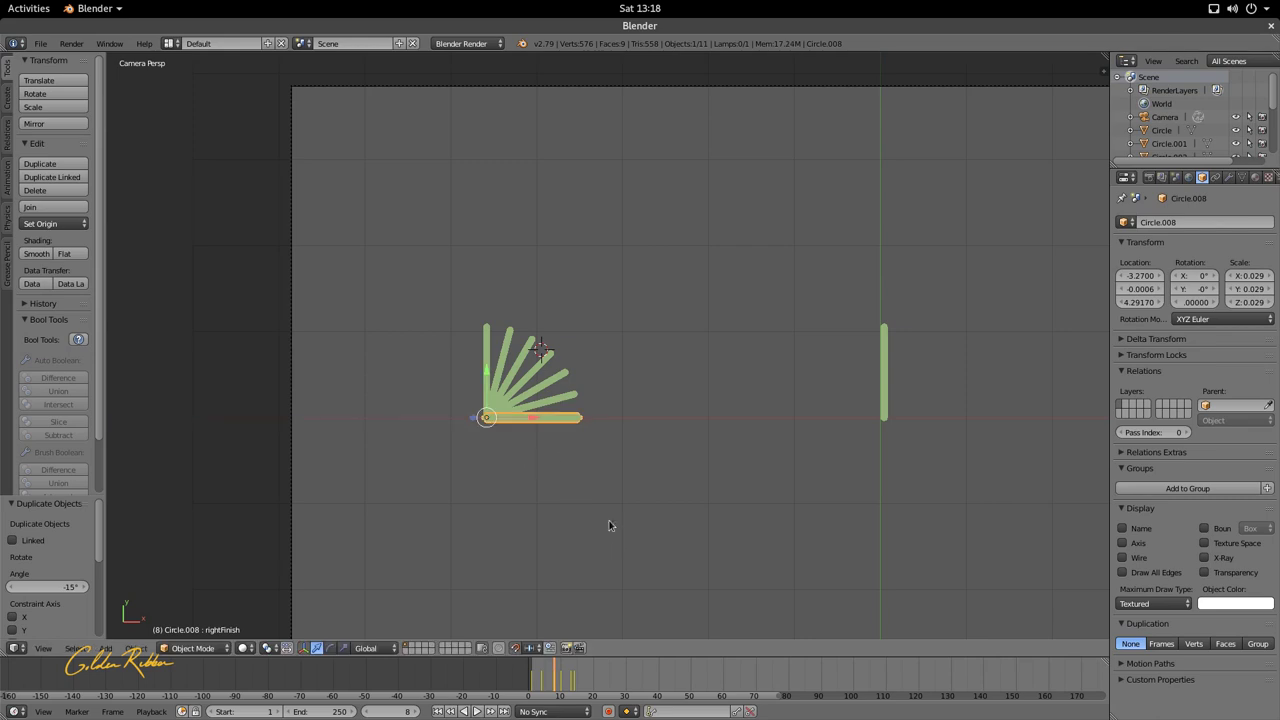
- Copy the seven fan rays and rotate them about Z to point downward
shift+click(556, 403)
shift+click(553, 386)
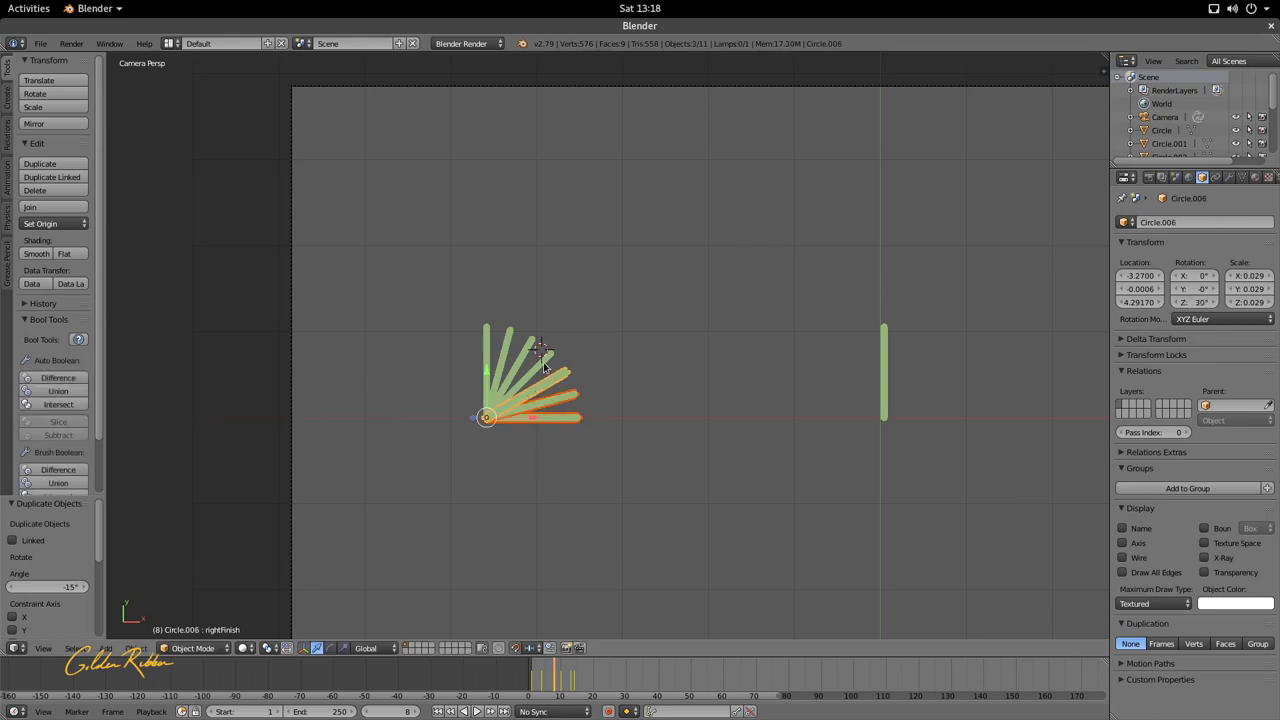
shift+click(545, 368)
shift+click(524, 362)
shift+click(510, 339)
shift+click(486, 355)
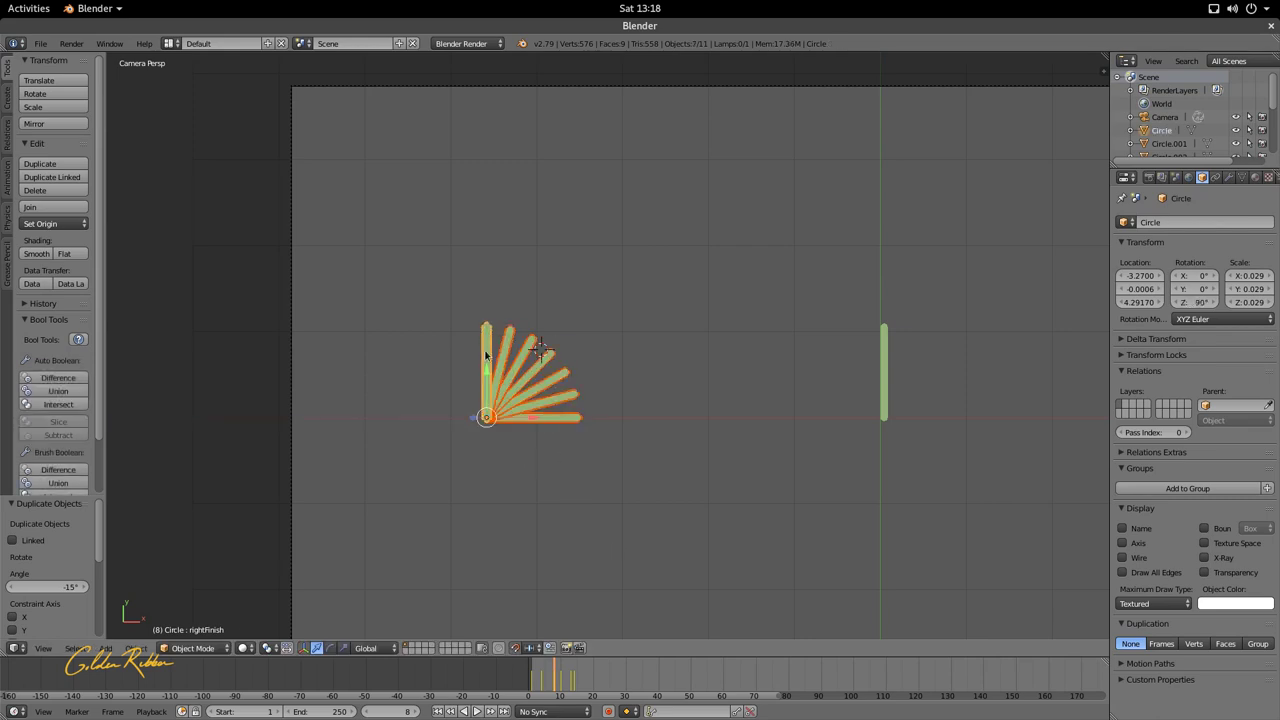
key(shift+d)
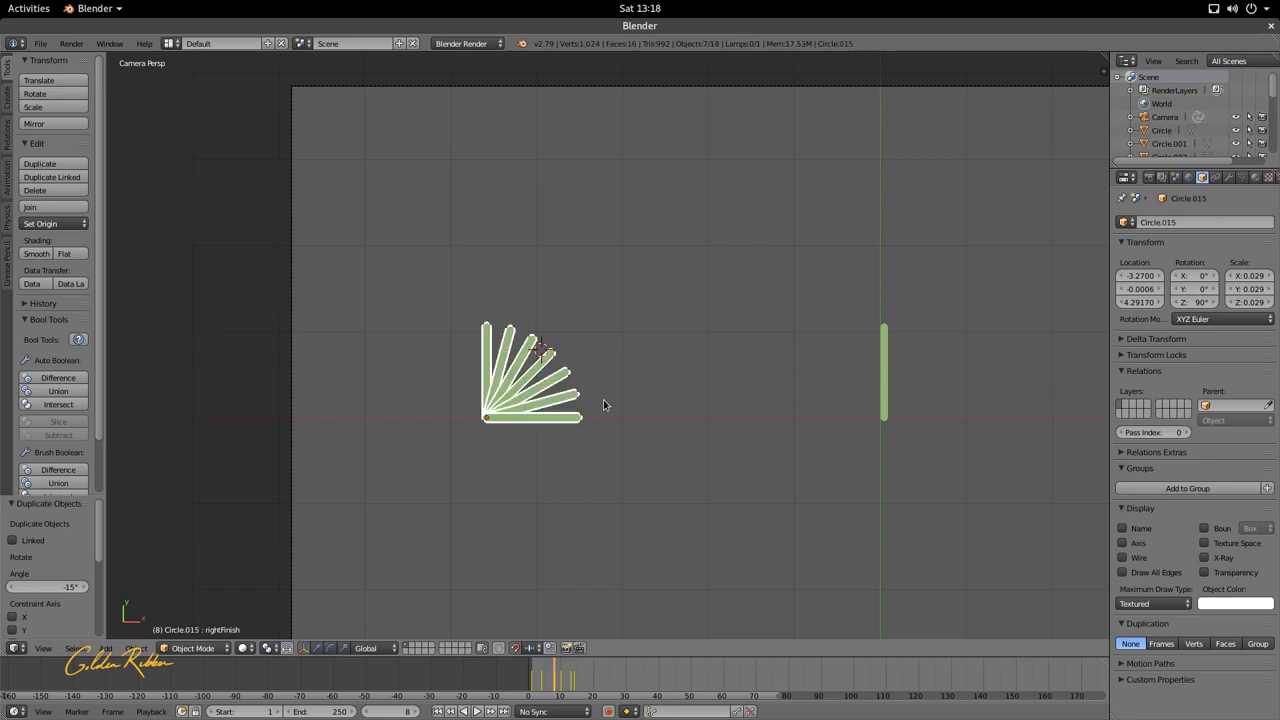
key(r)
key(z)
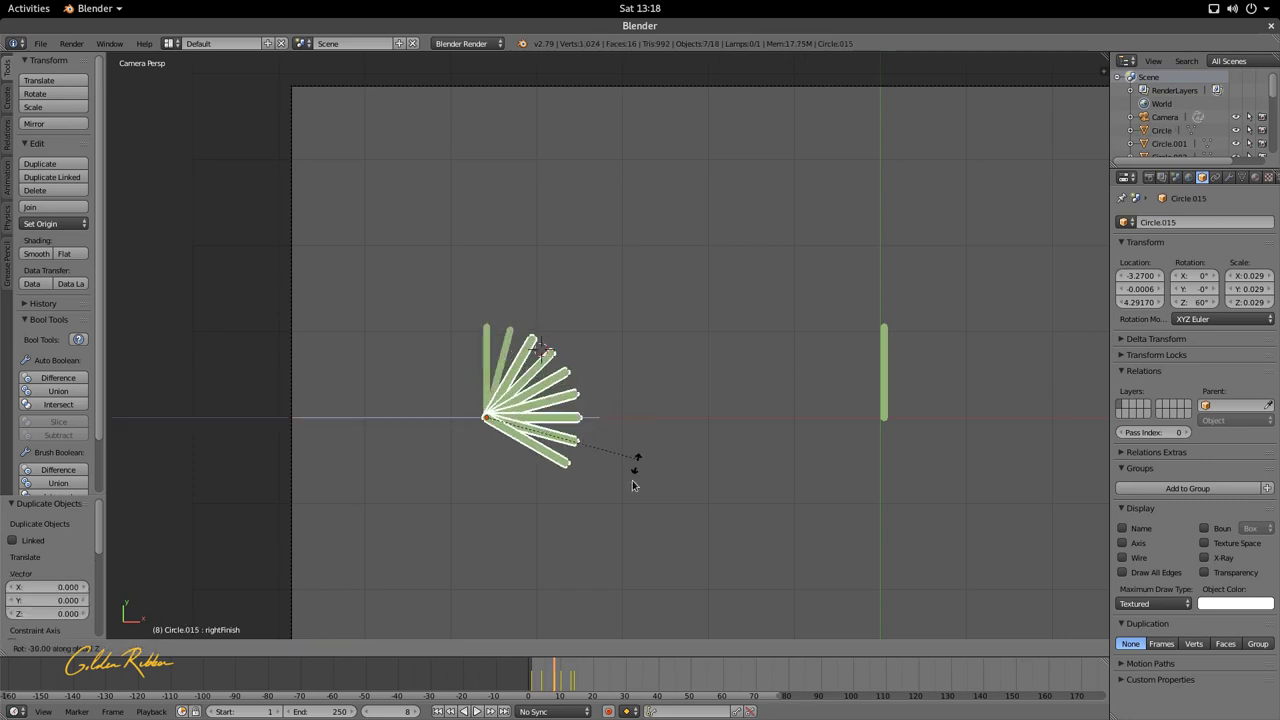
click(533, 589)
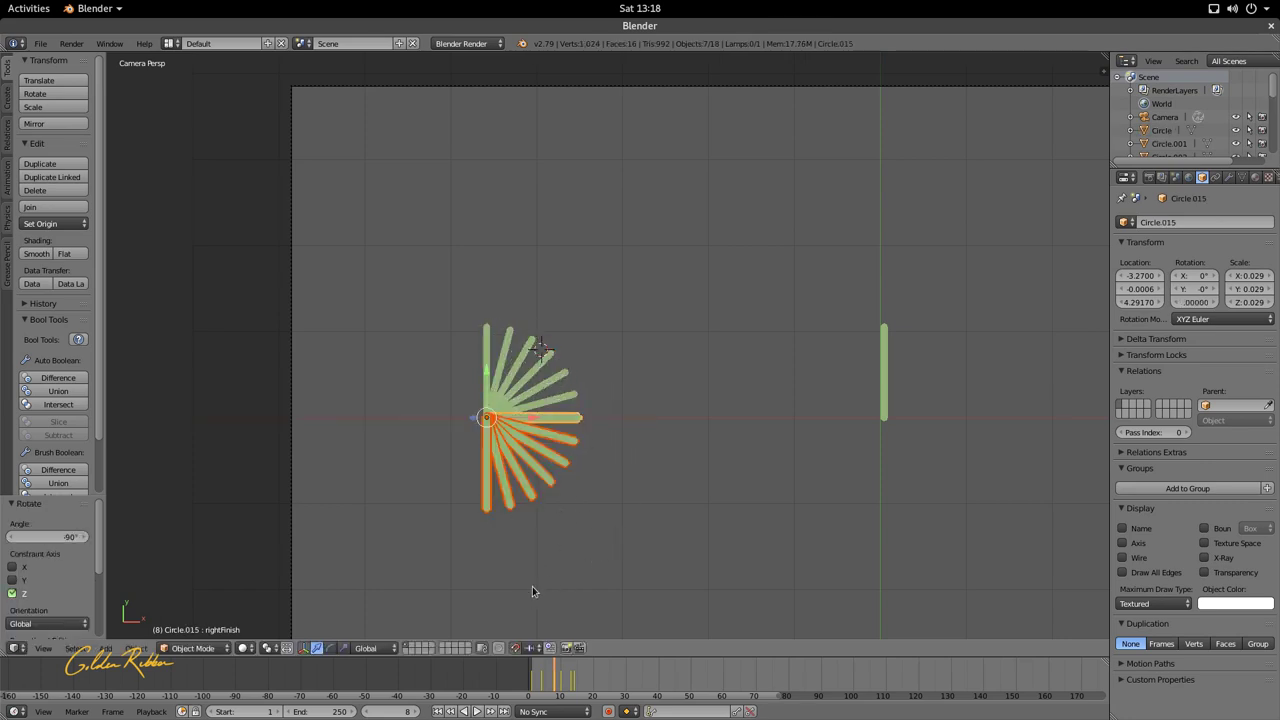
- Delete the horizontal ray overlapping the original
right_click(577, 426)
key(x)
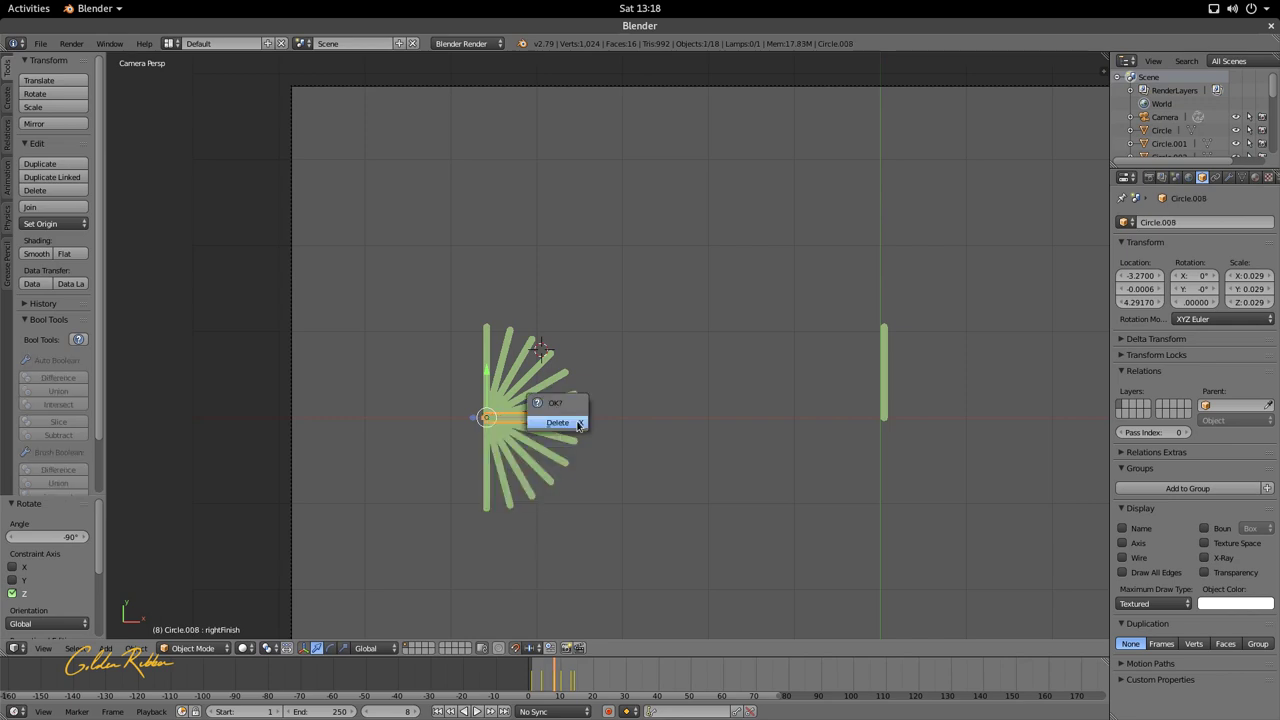
click(570, 426)
- Copy the lower-right quarter of rays and rotate it about Z into the lower-left quarter
right_click(574, 437)
shift+right_click(564, 464)
shift+right_click(553, 484)
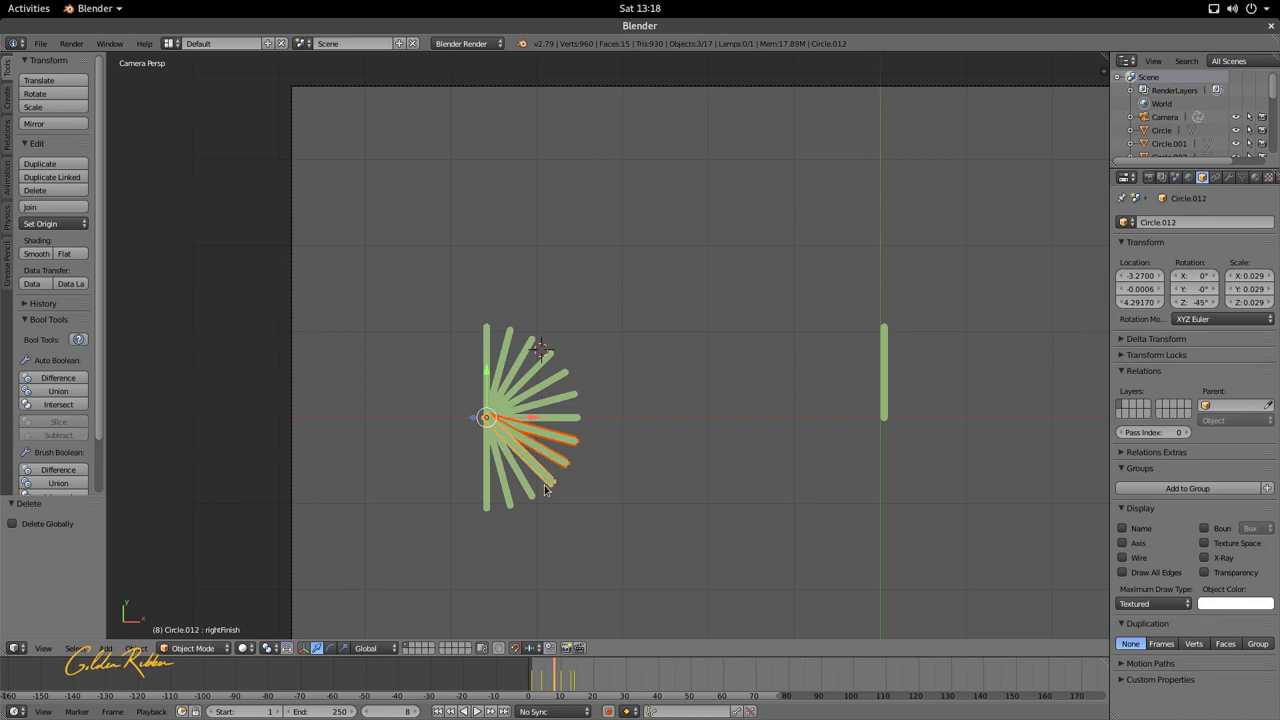
shift+right_click(540, 494)
shift+right_click(511, 504)
shift+right_click(487, 504)
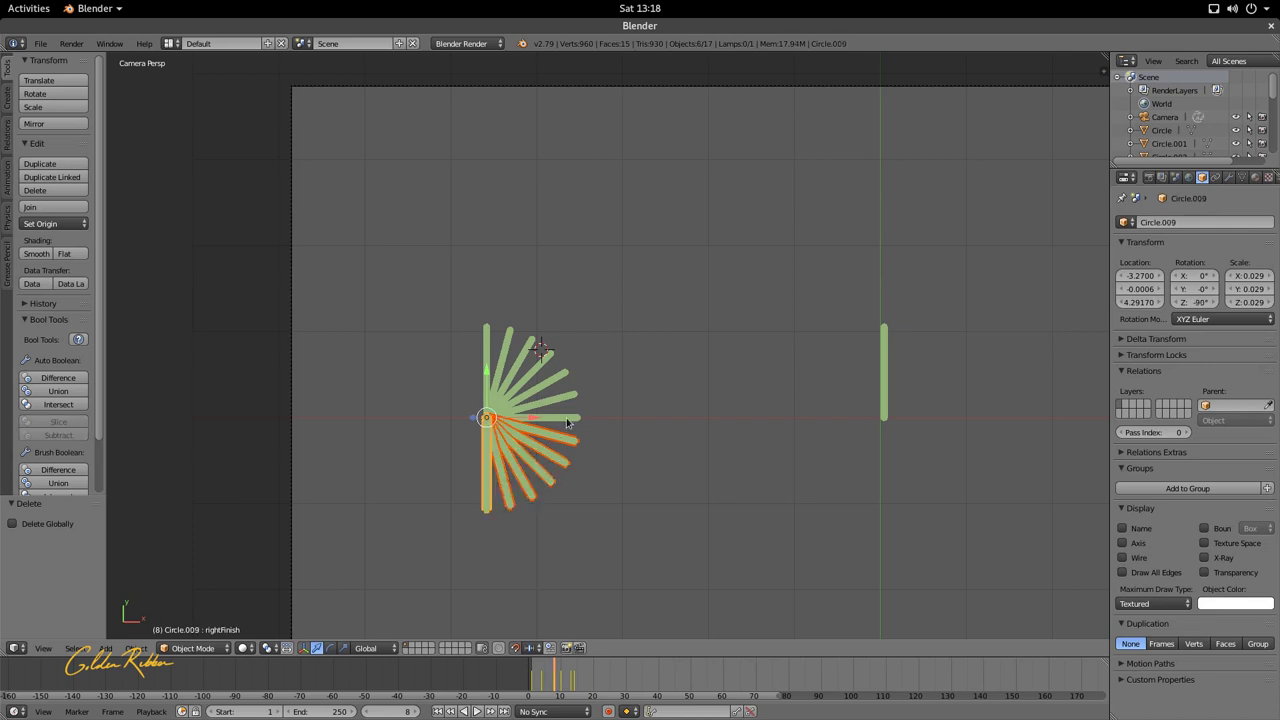
shift+right_click(567, 423)
key(shift+d)
right_click(567, 423)
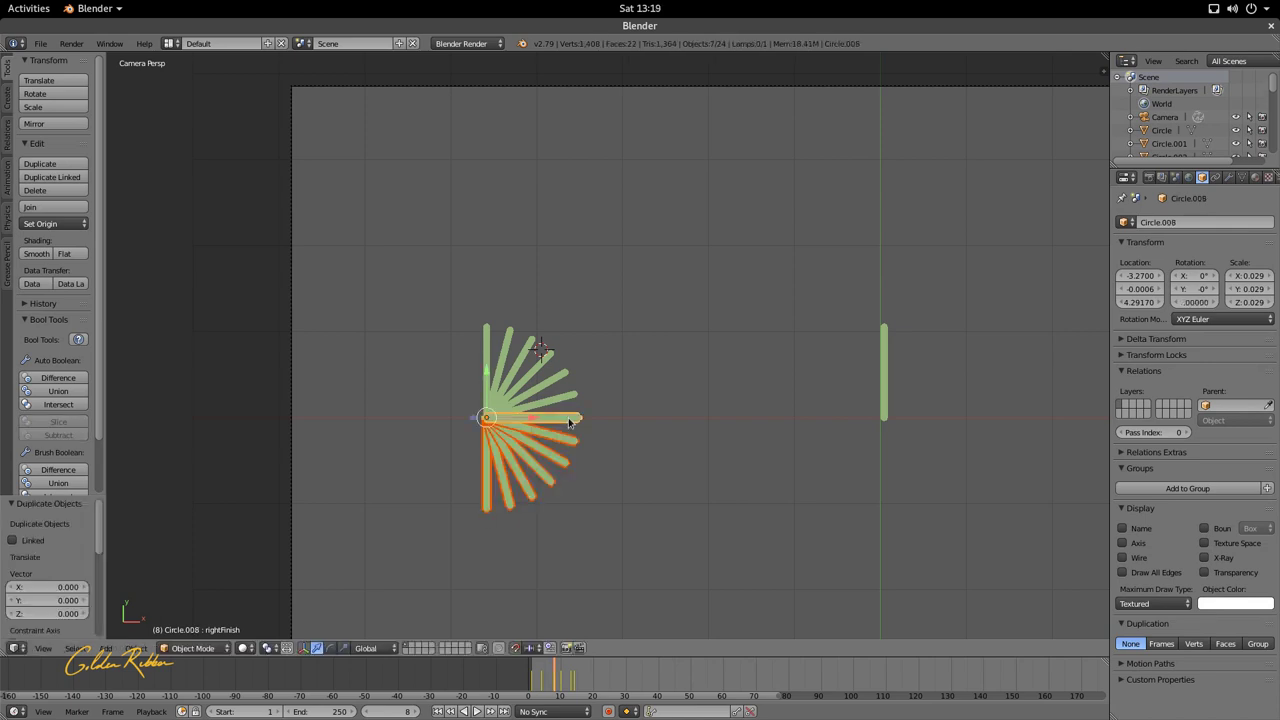
key(r)
key(z)
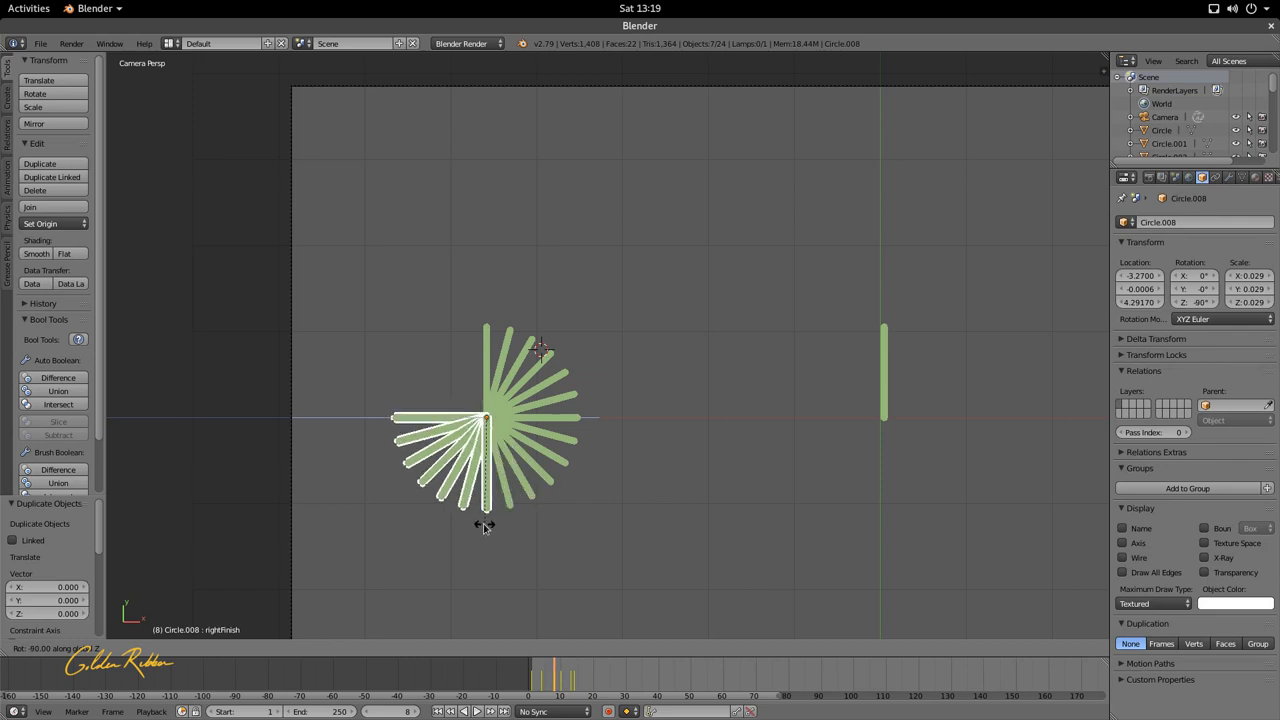
click(484, 527)
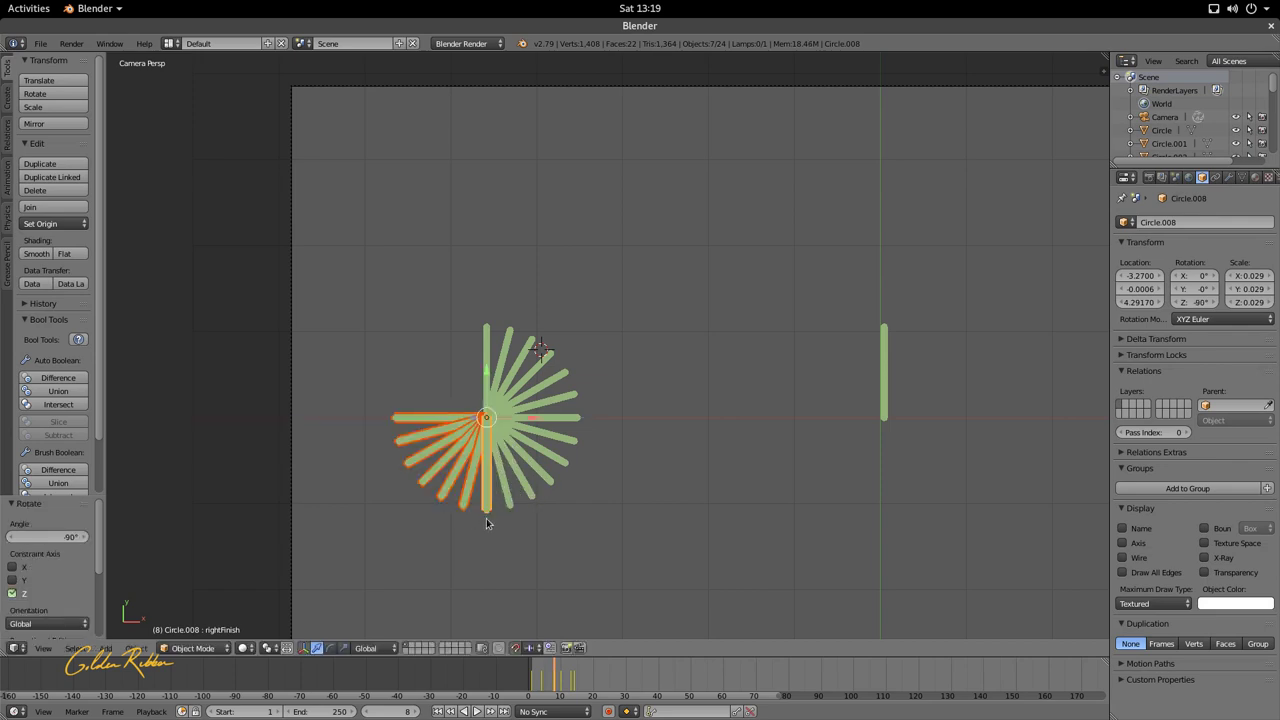
- Rotate a copy of the lower half into the upper-left quarter and delete the overlapping top ray
key(shift+d)
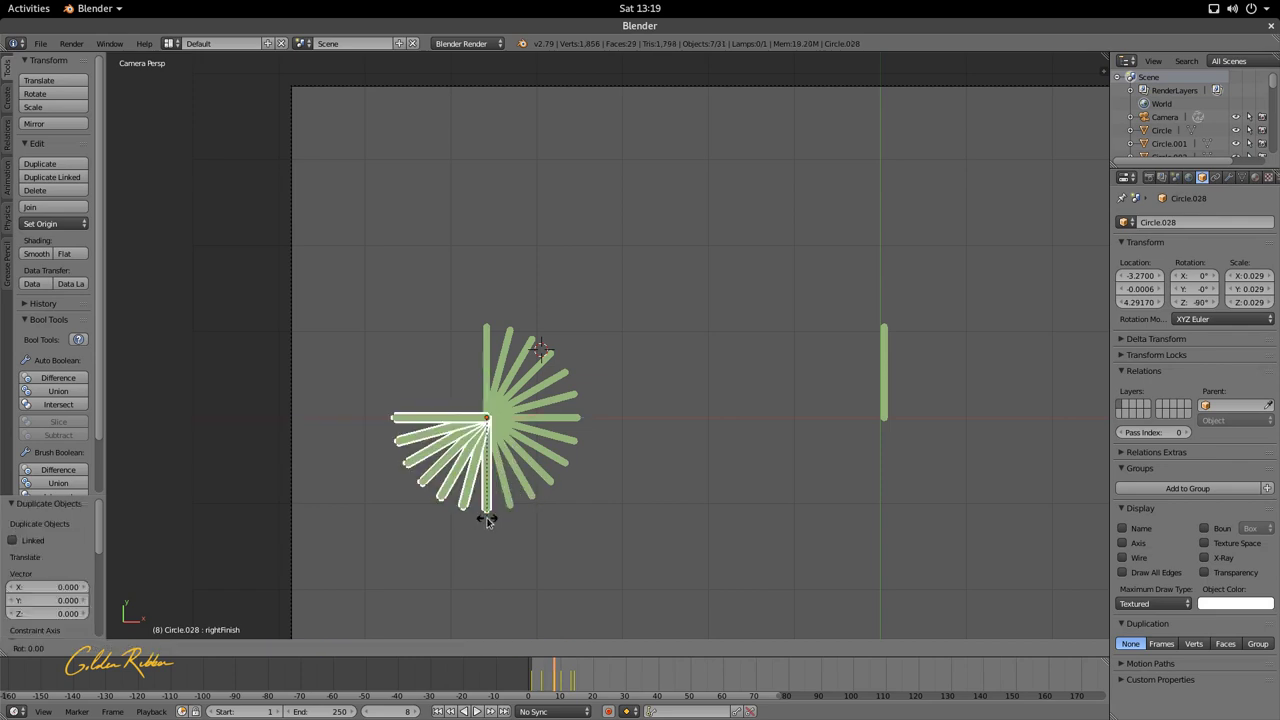
key(r)
key(z)
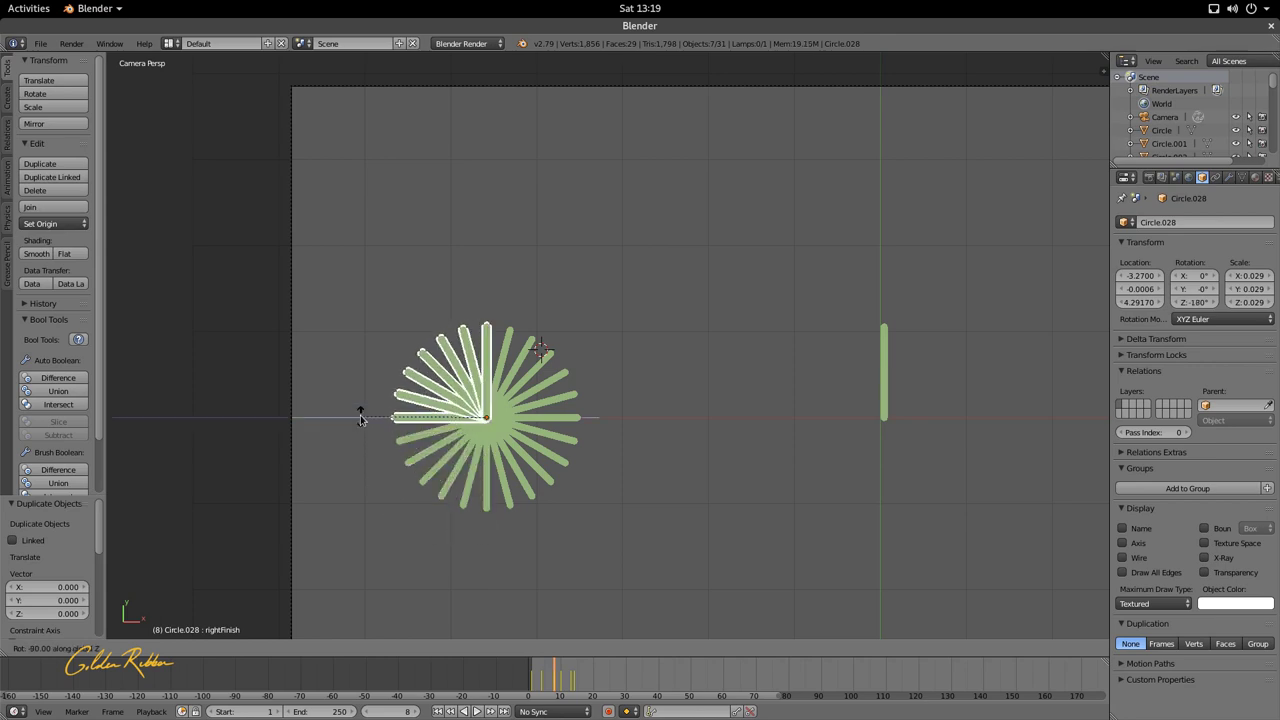
click(362, 410)
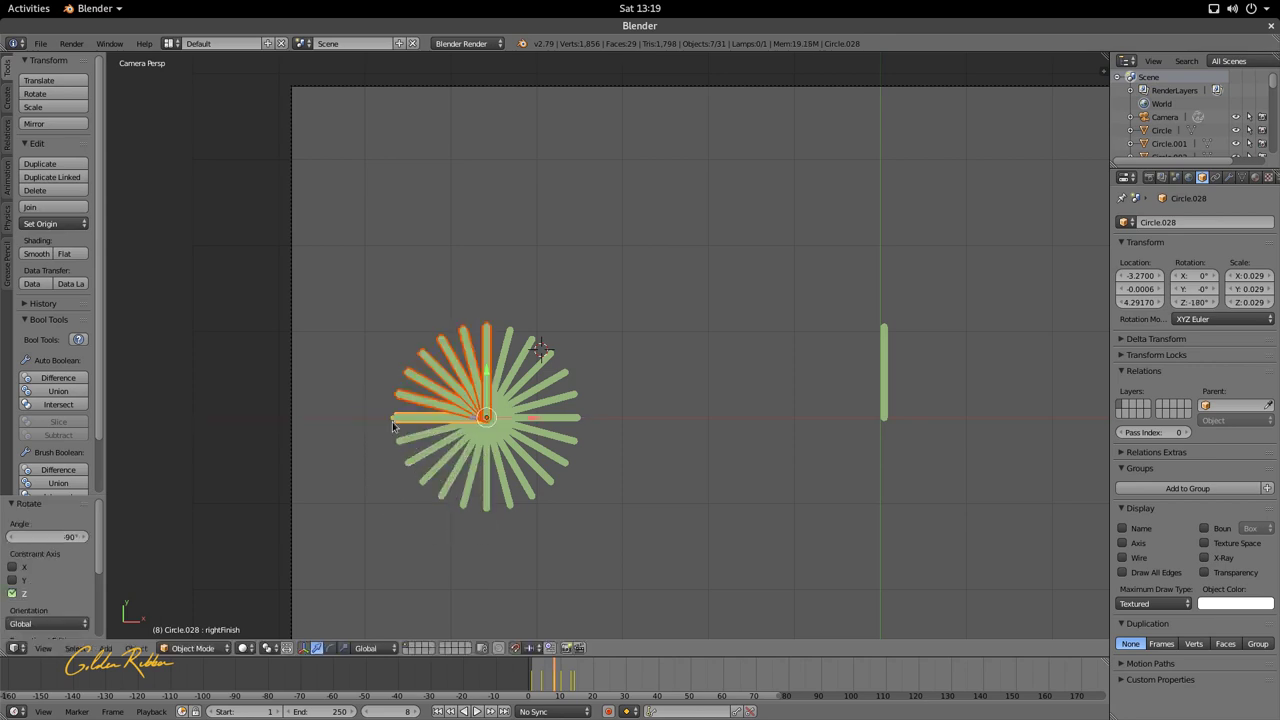
right_click(490, 333)
key(x)
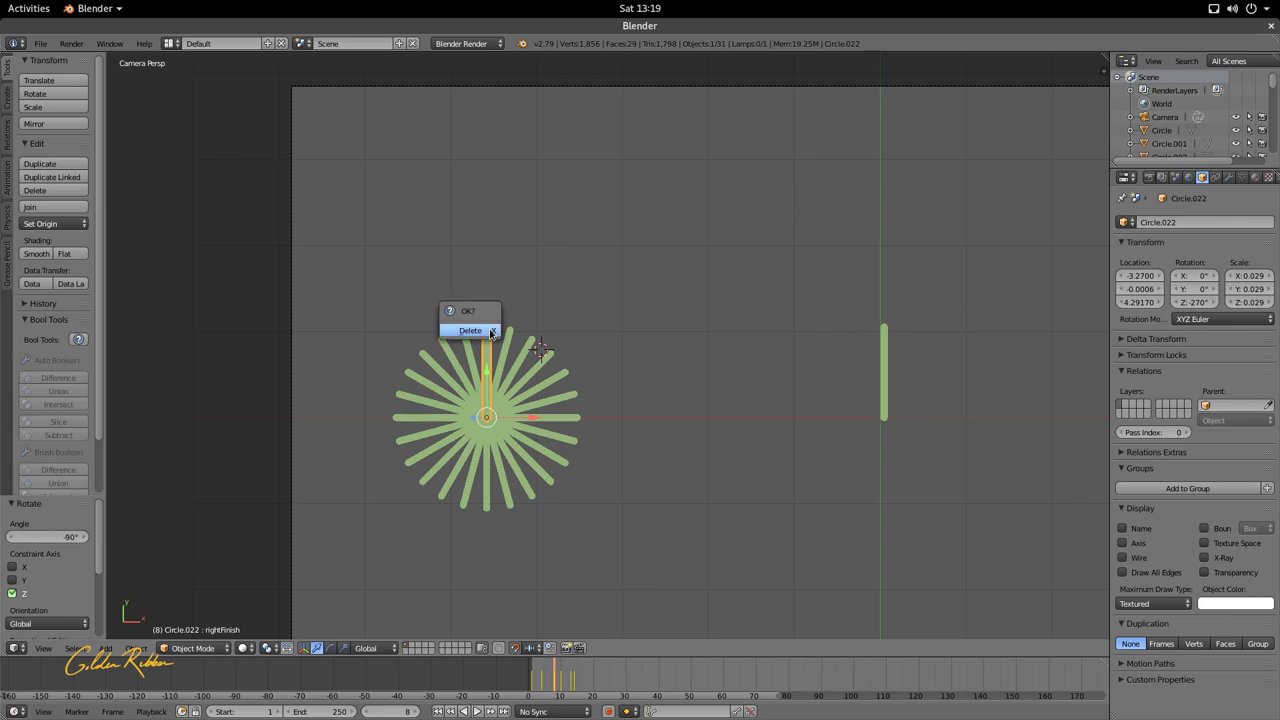
click(490, 336)
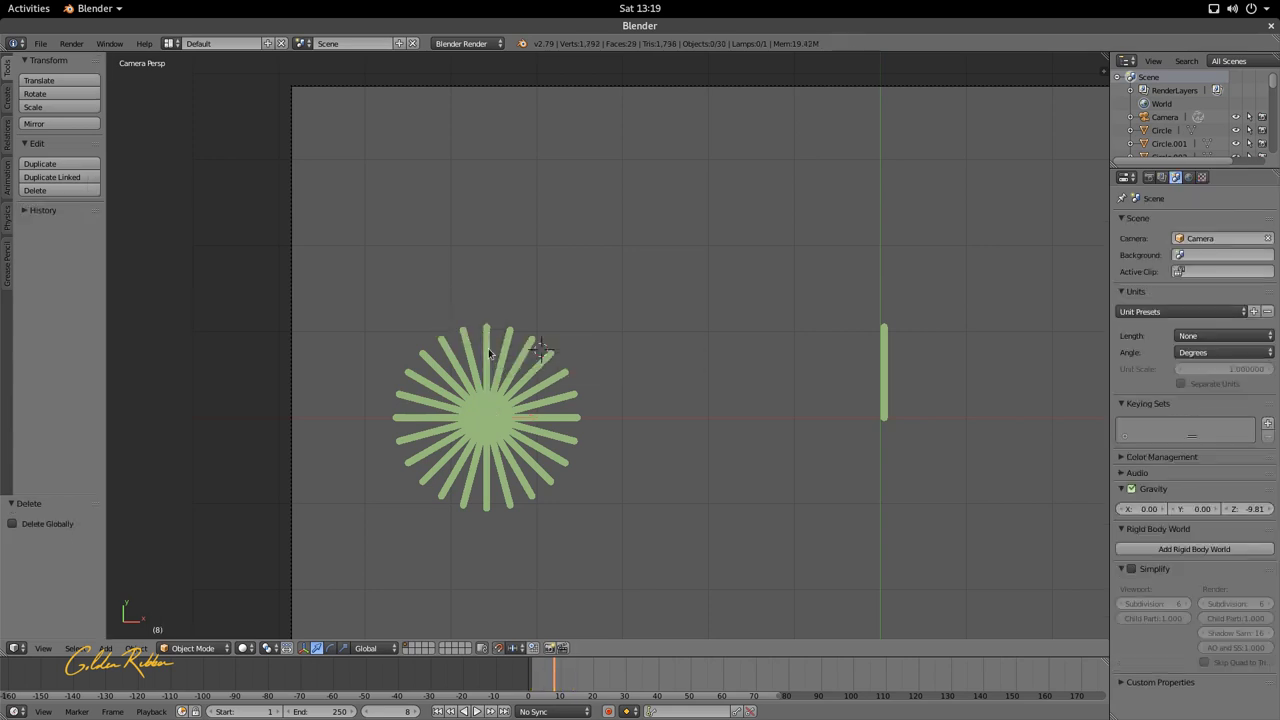
- Delete the duplicate vertical ray at the bottom of the sunburst
right_click(413, 425)
key(g)
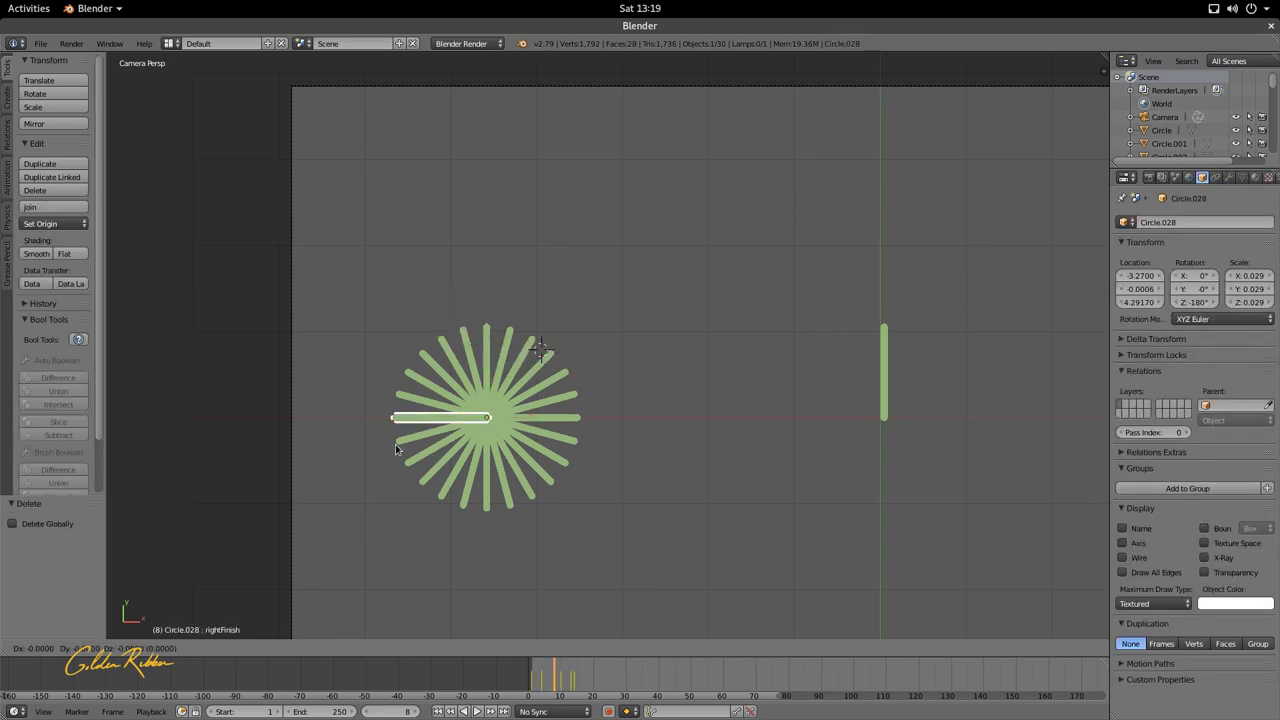
right_click(414, 435)
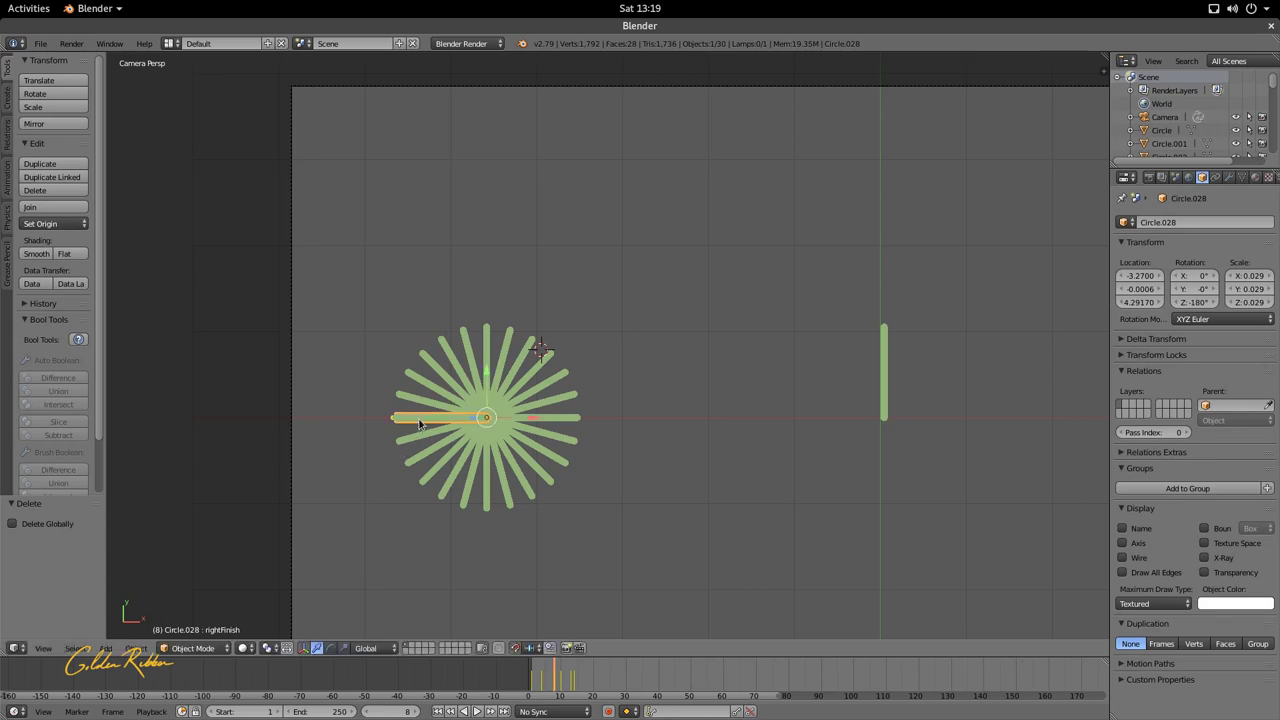
key(g)
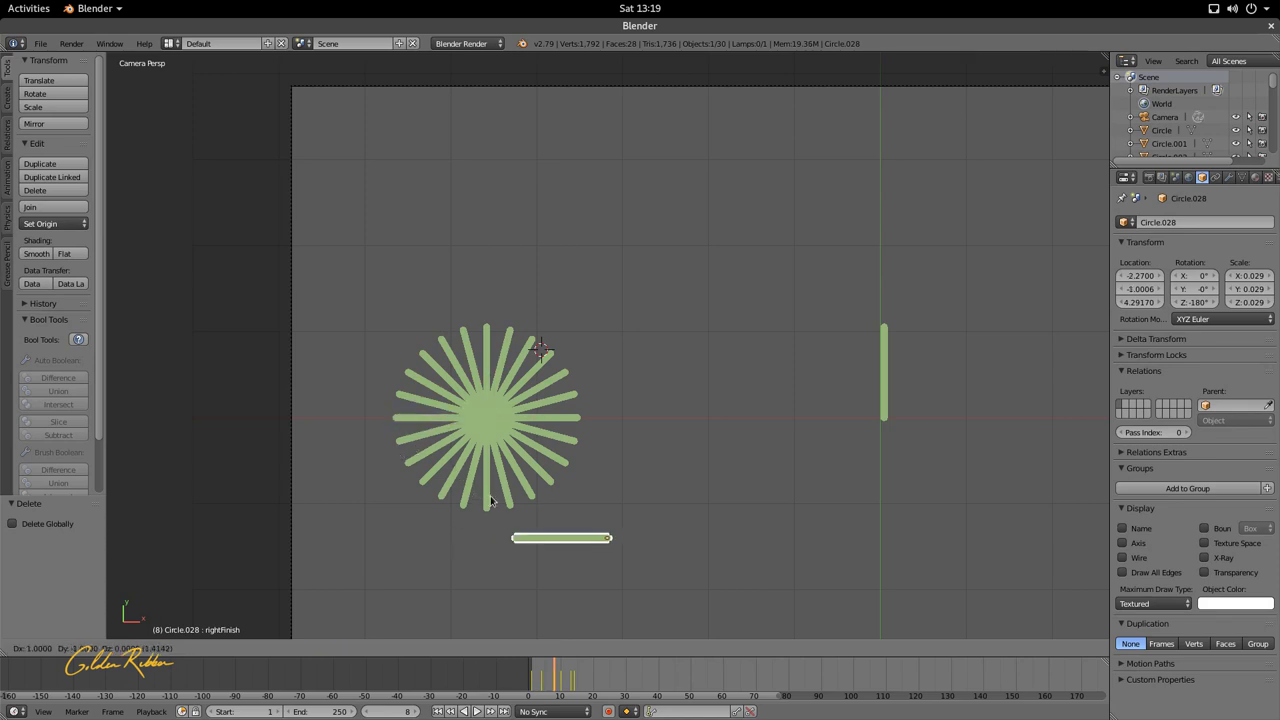
right_click(490, 502)
right_click(488, 500)
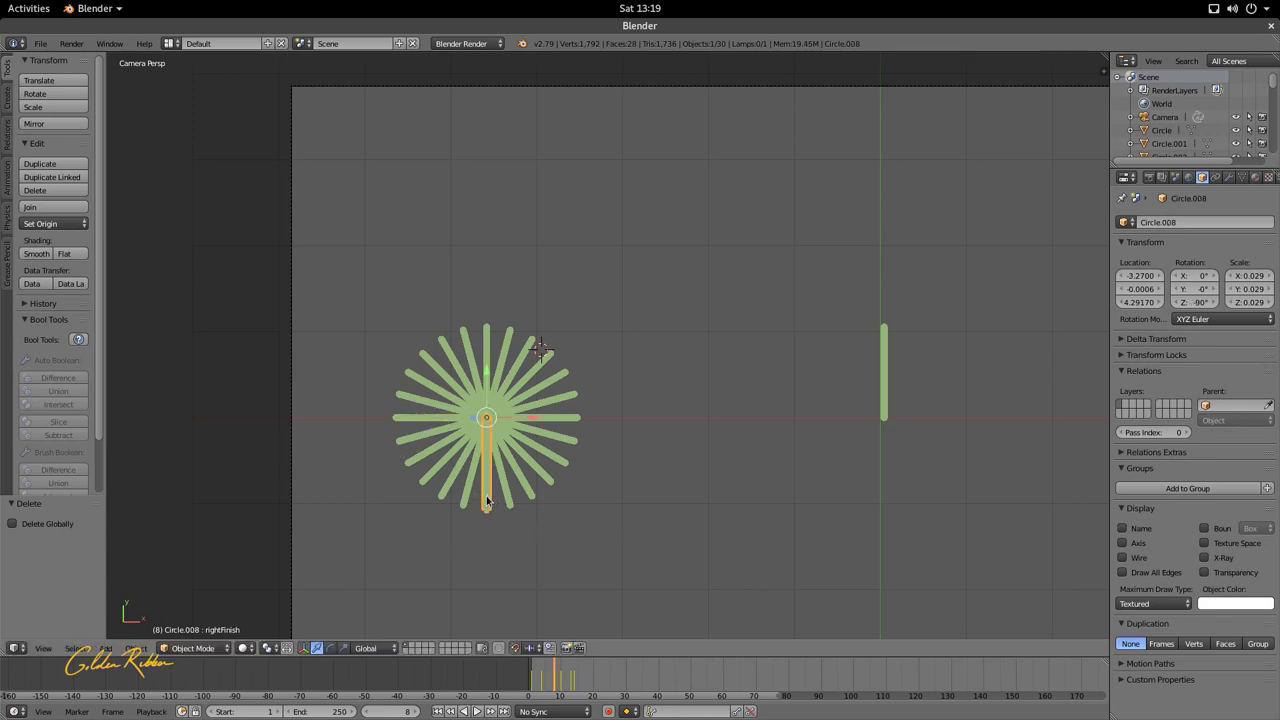
key(x)
click(488, 497)
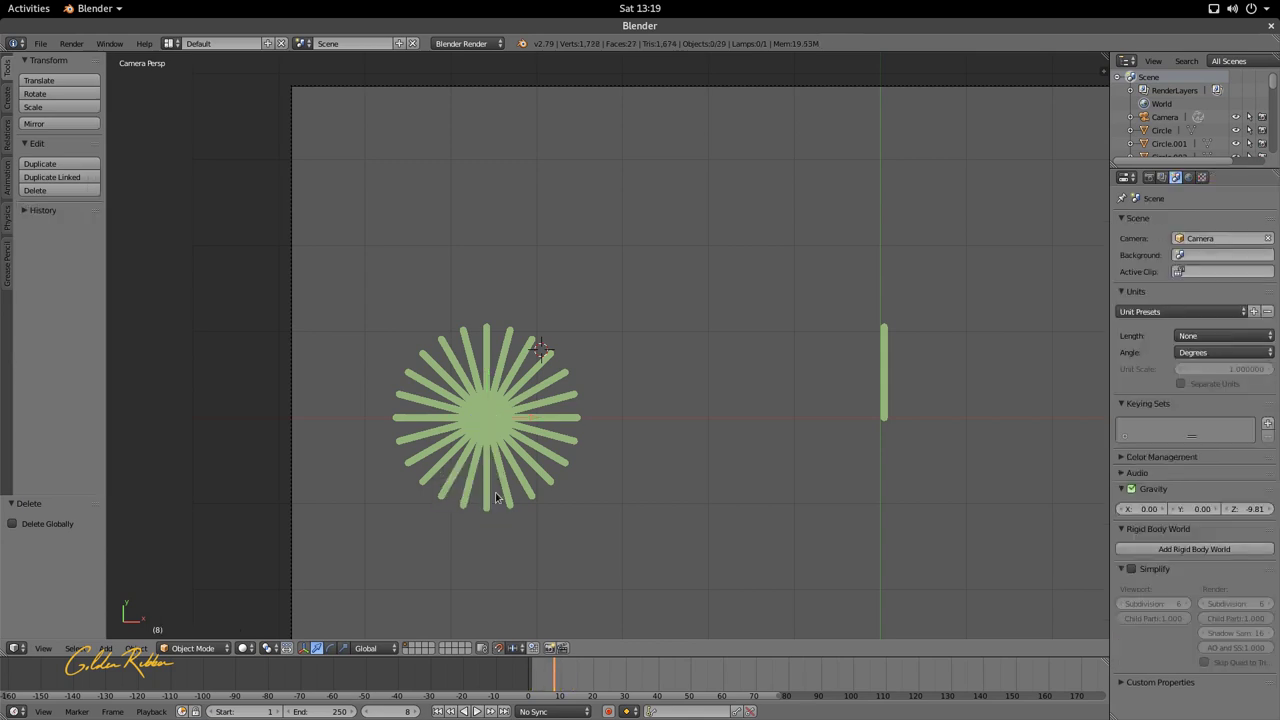
- Scrub the timeline to preview the rays growing outward into a ring
right_click(524, 487)
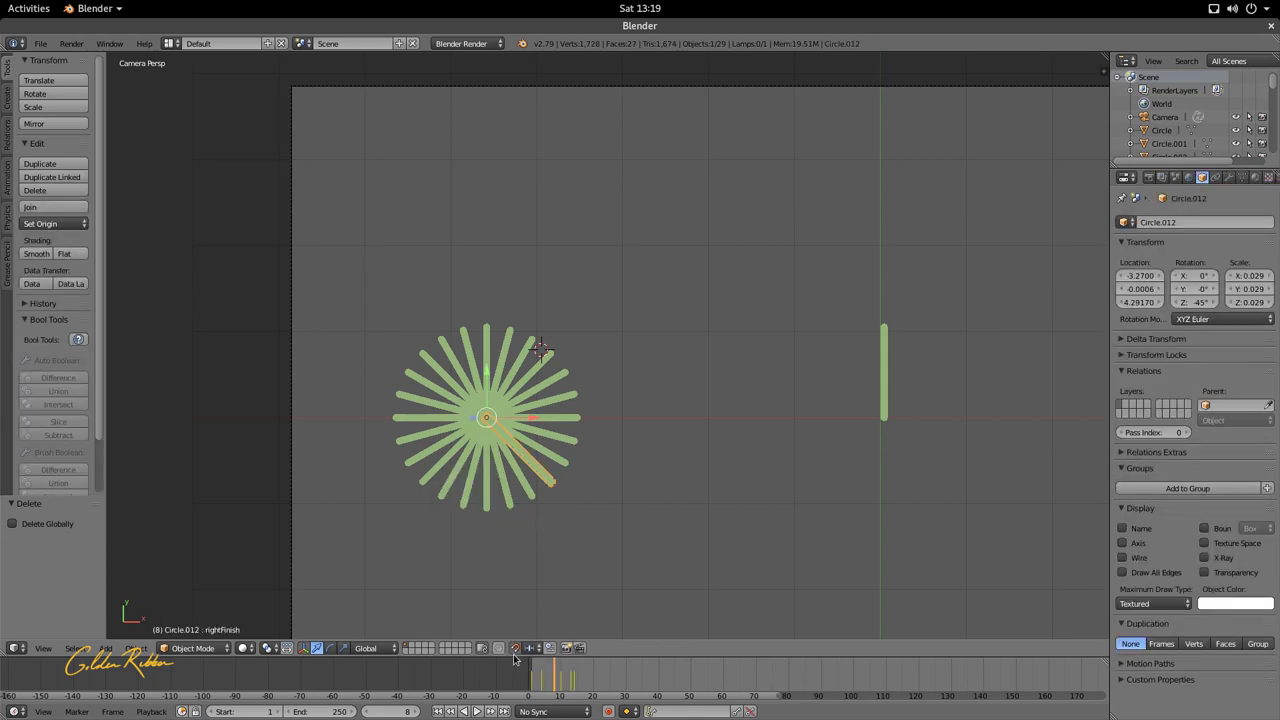
scroll(483, 431, up, 3)
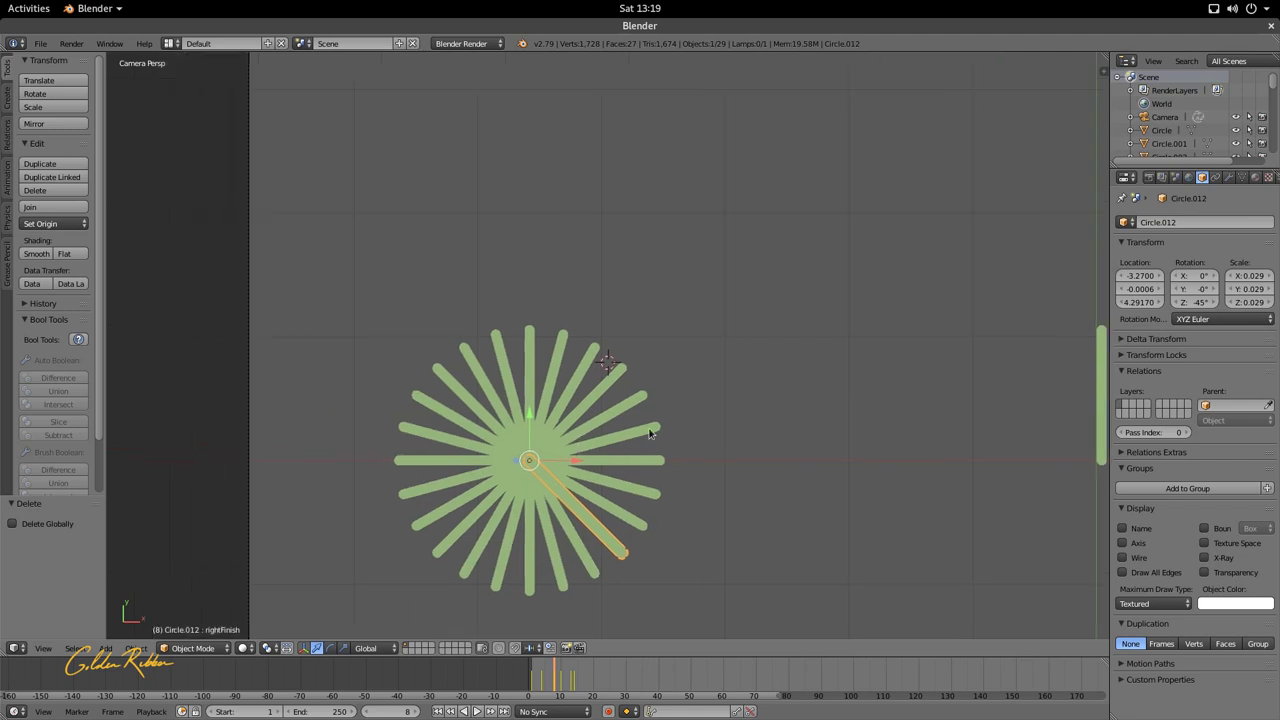
scroll(649, 432, down, 4)
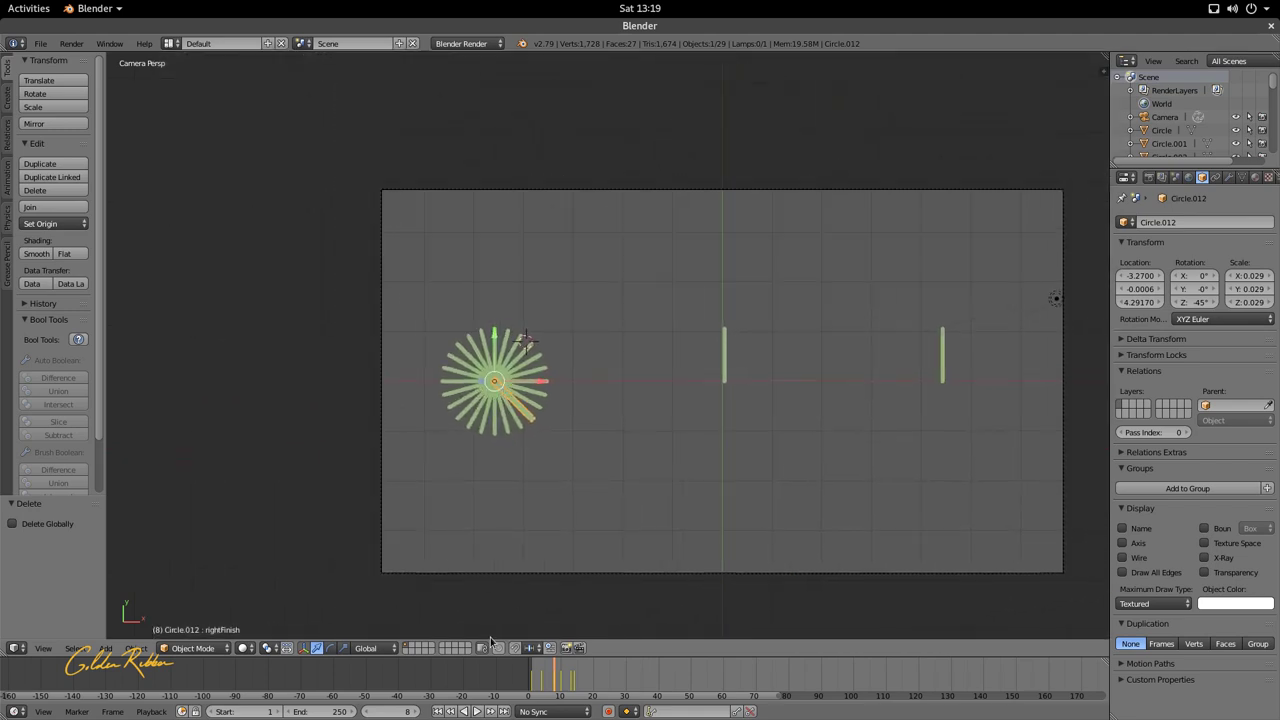
mouse_move(573, 684)
mouse_down()
mouse_move(533, 686)
mouse_move(556, 684)
mouse_move(535, 680)
mouse_move(556, 670)
mouse_move(533, 682)
mouse_move(563, 680)
mouse_up()
scroll(478, 443, up, 3)
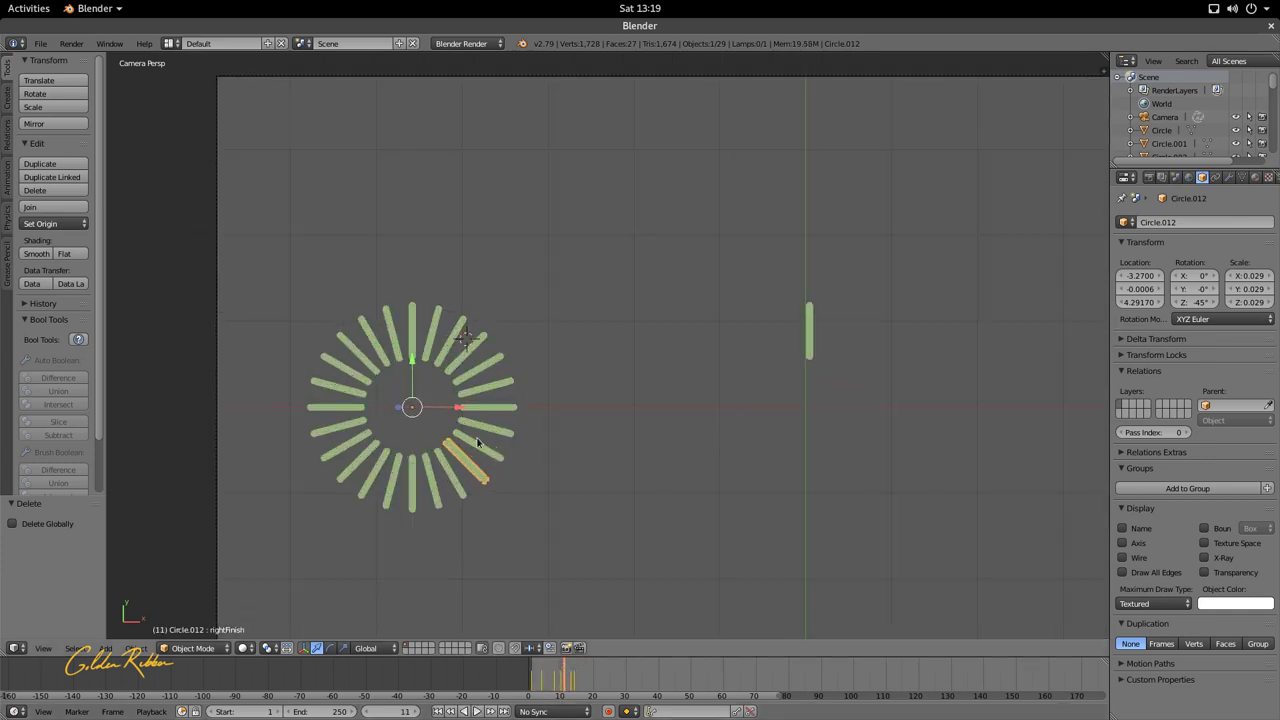
right_click(491, 460)
right_click(505, 427)
right_click(500, 407)
right_click(495, 390)
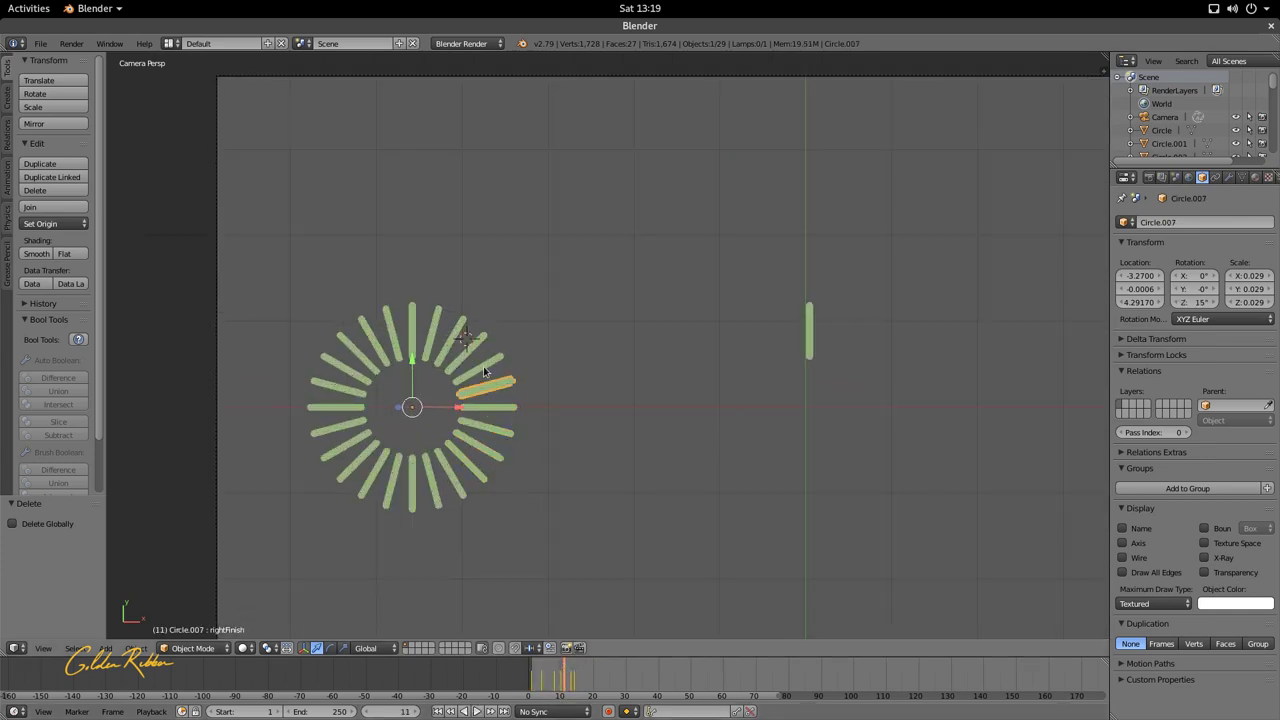
right_click(484, 370)
right_click(465, 337)
right_click(452, 338)
right_click(433, 330)
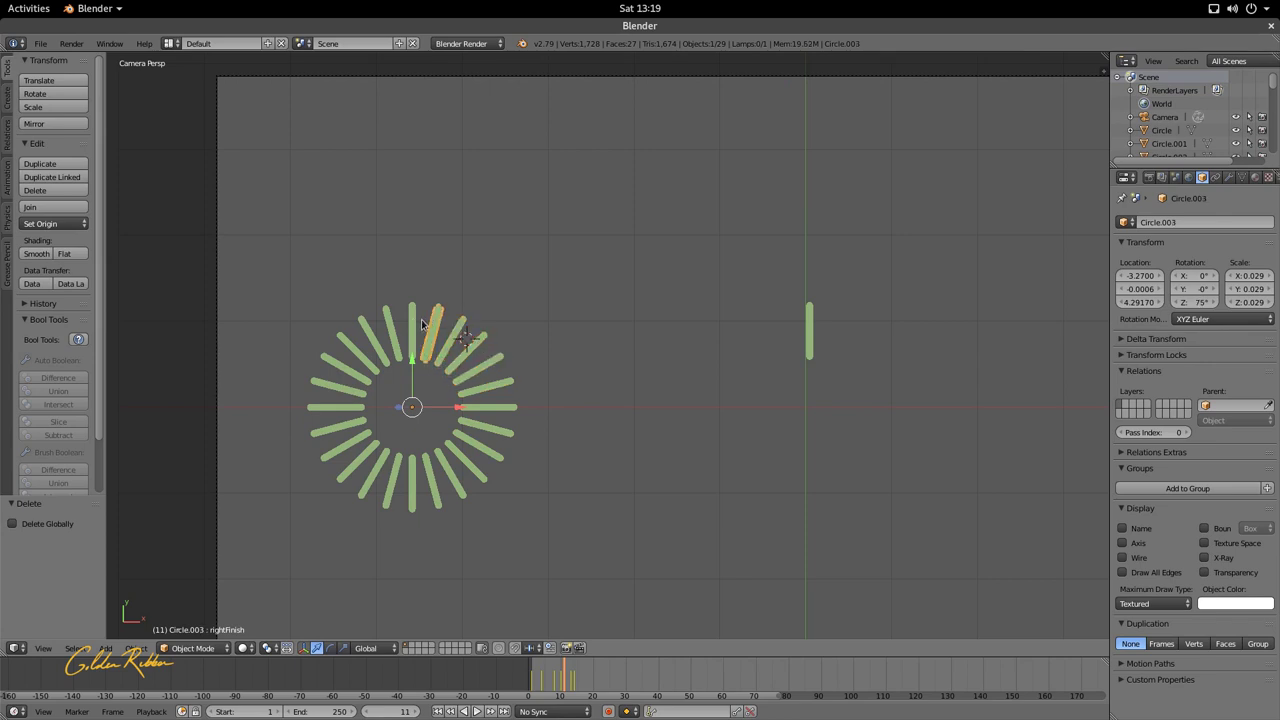
right_click(412, 328)
right_click(391, 332)
right_click(370, 343)
right_click(353, 362)
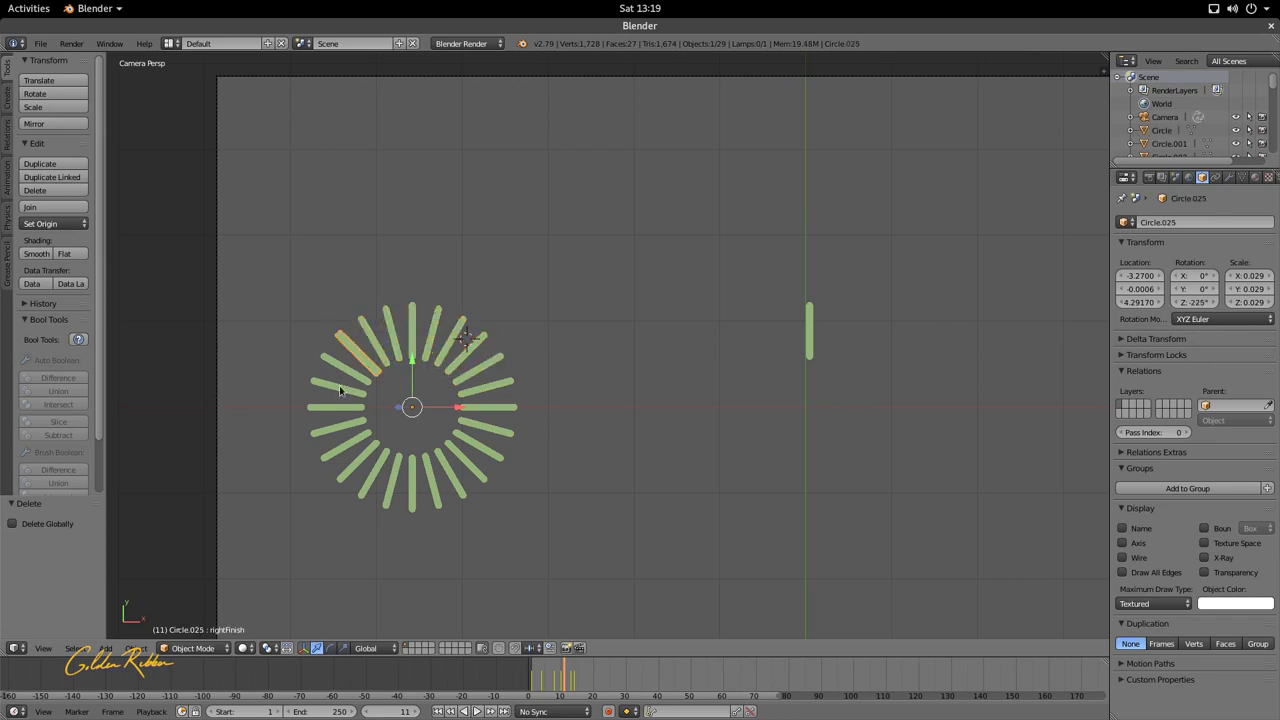
right_click(340, 370)
right_click(336, 392)
right_click(345, 461)
right_click(371, 488)
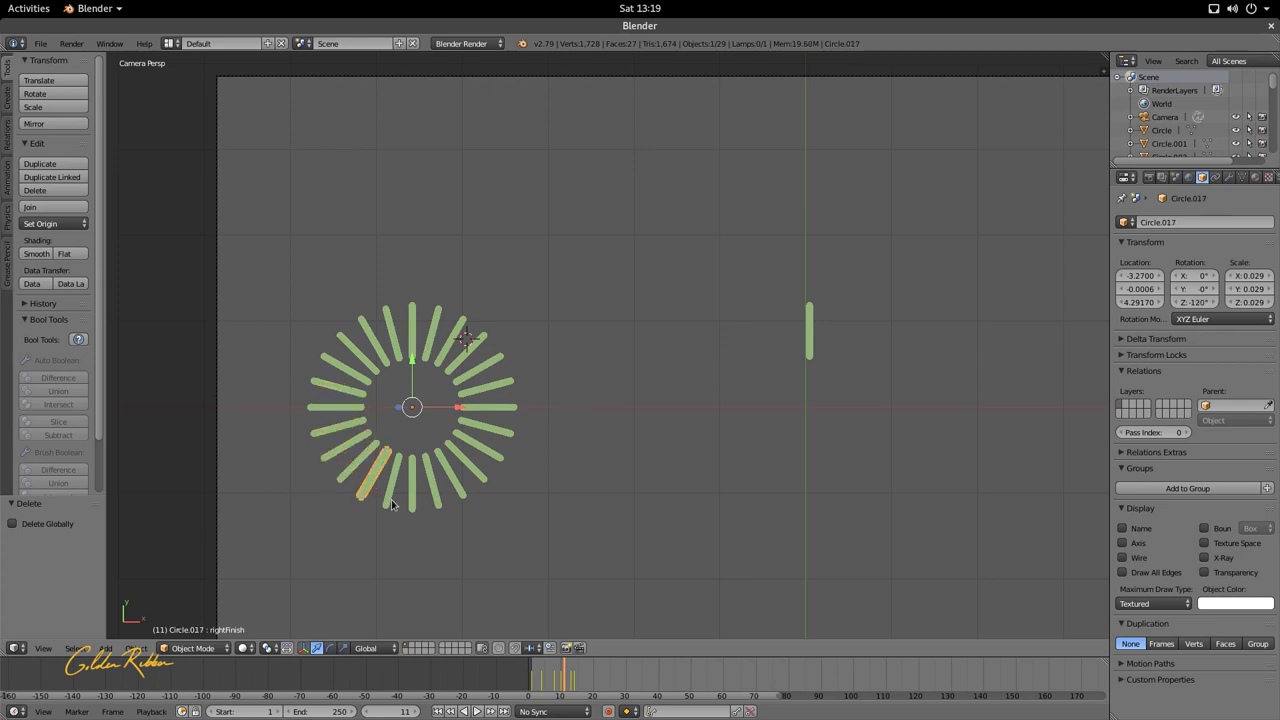
right_click(391, 499)
right_click(414, 506)
right_click(431, 503)
right_click(470, 497)
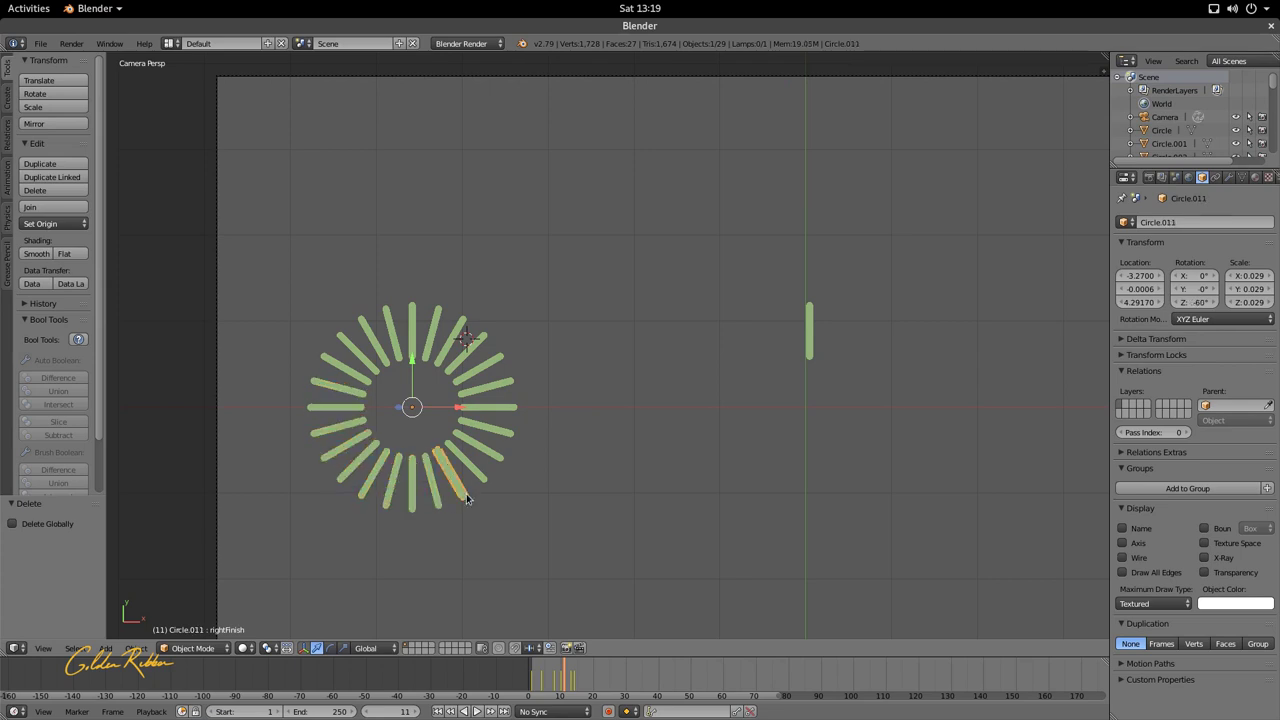
right_click(483, 479)
right_click(430, 500)
right_click(497, 448)
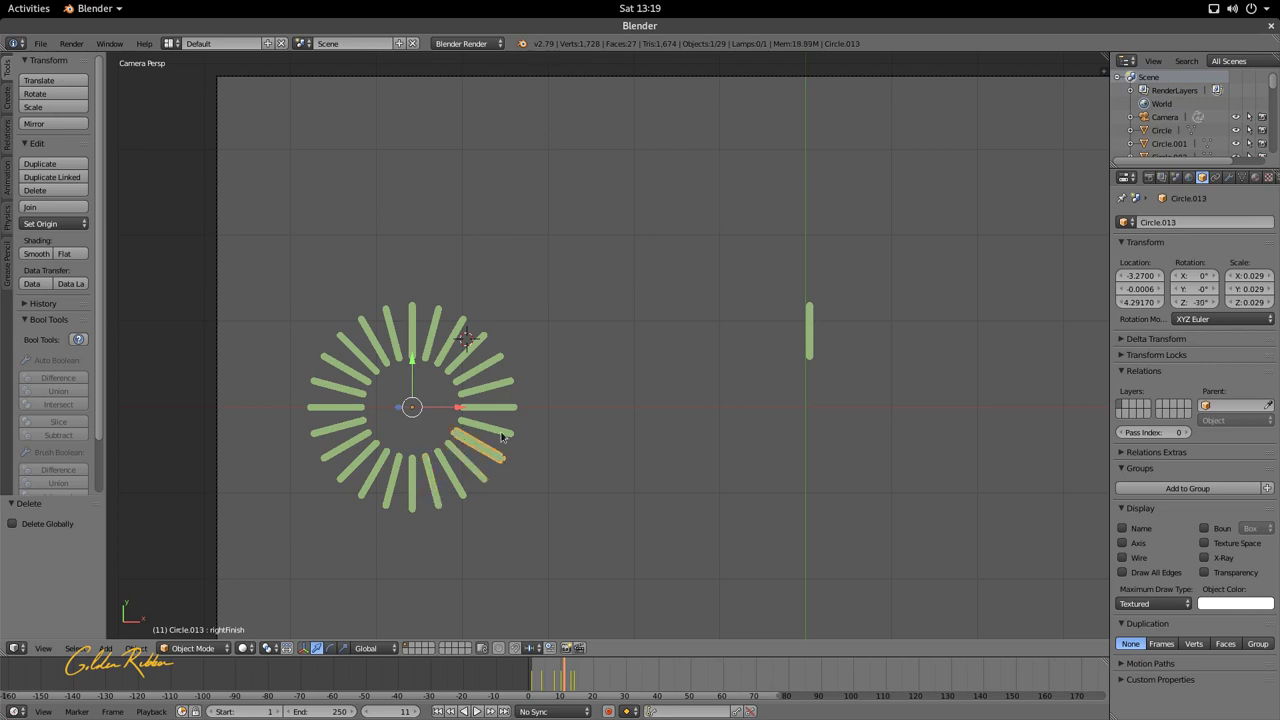
right_click(503, 428)
right_click(505, 409)
right_click(490, 386)
right_click(482, 368)
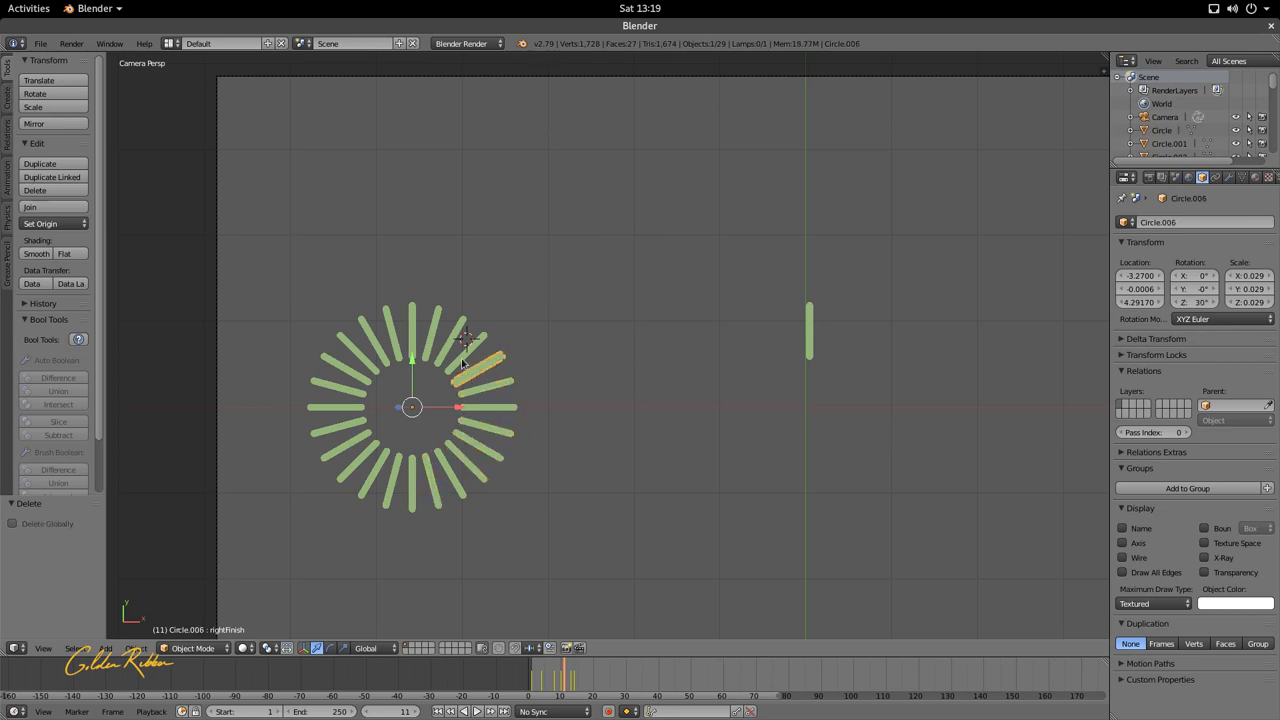
right_click(469, 350)
right_click(452, 336)
right_click(433, 330)
right_click(410, 335)
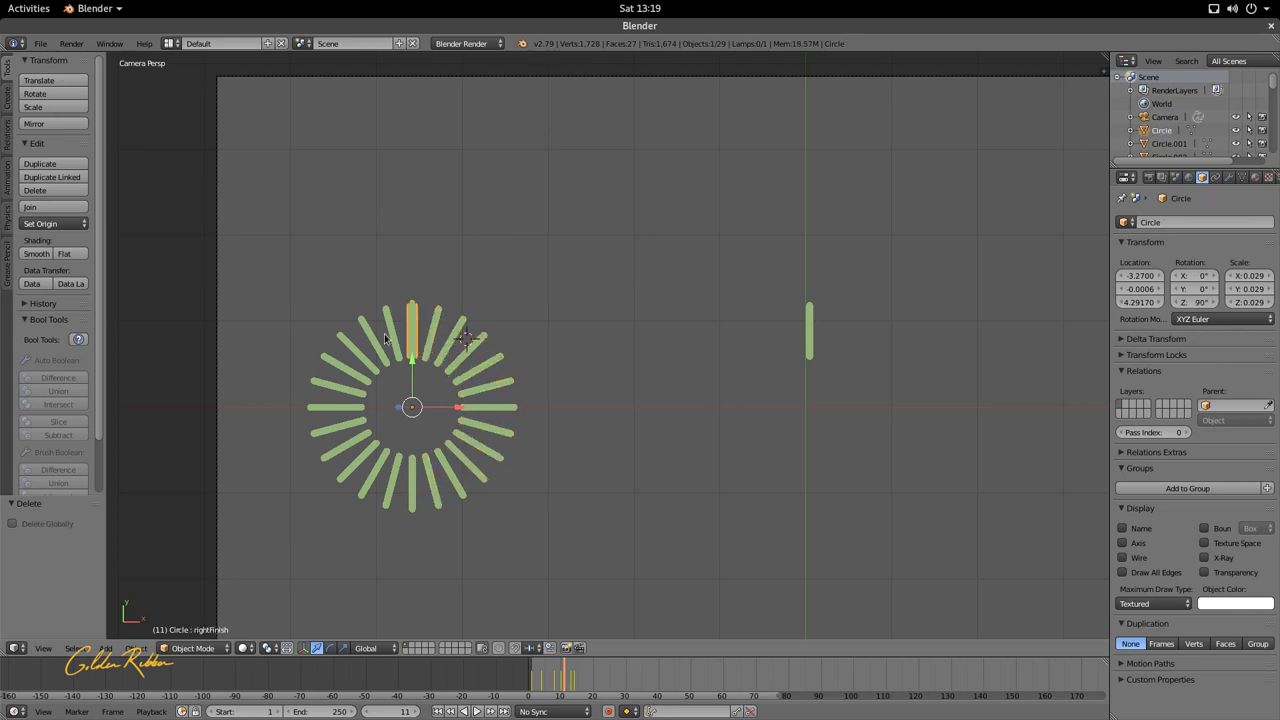
right_click(391, 333)
right_click(372, 342)
right_click(354, 356)
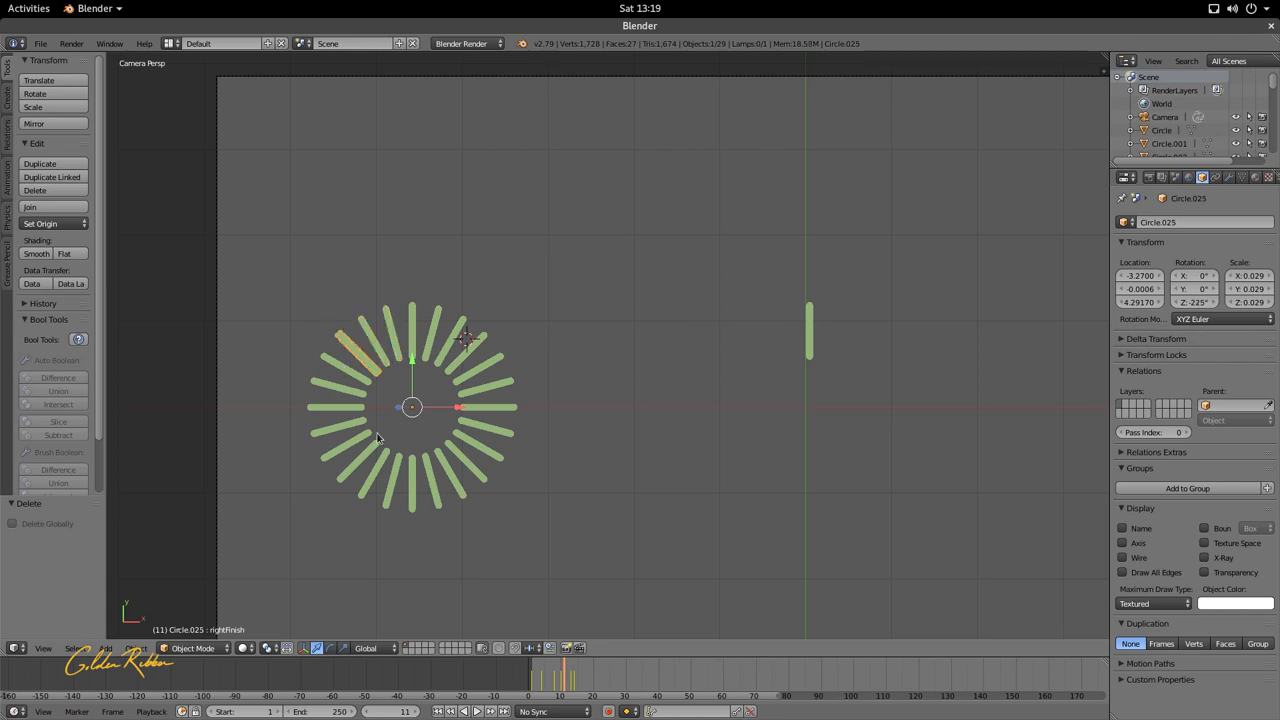
right_click(345, 372)
mouse_move(548, 688)
mouse_down()
mouse_move(531, 688)
mouse_move(590, 688)
mouse_move(548, 688)
mouse_move(533, 672)
mouse_move(574, 678)
mouse_move(530, 682)
mouse_move(565, 686)
mouse_up()
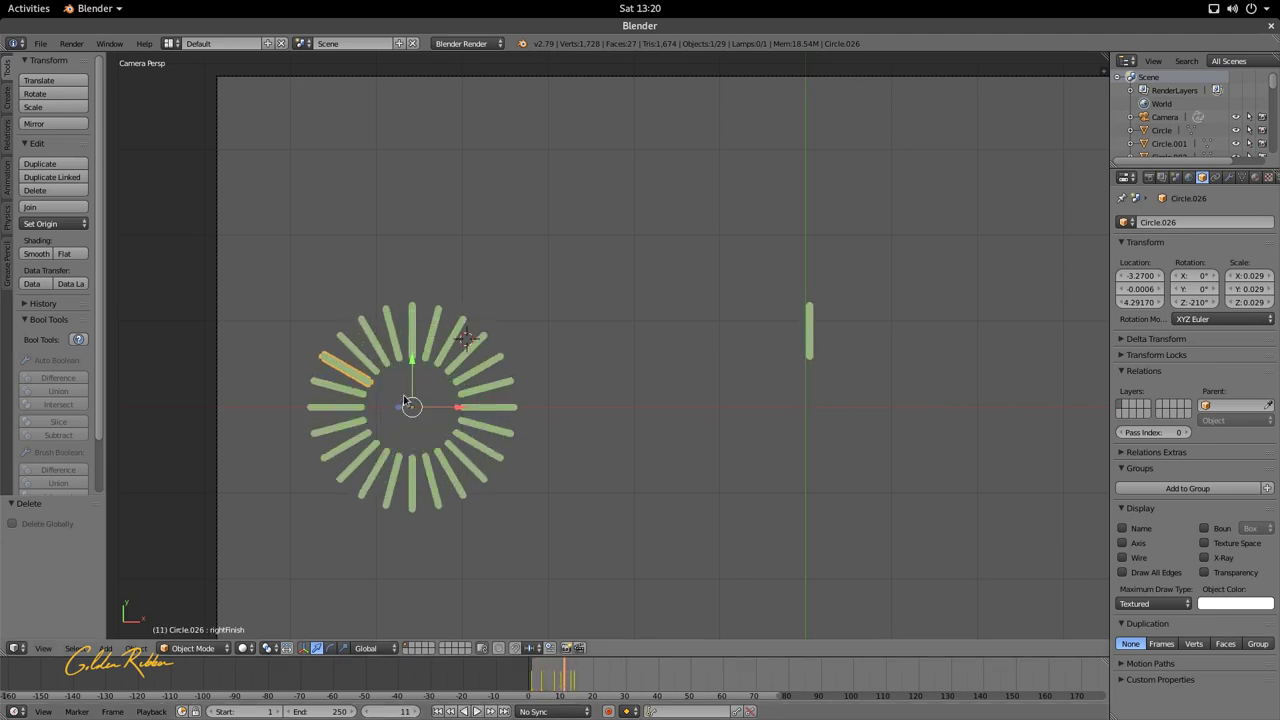
scroll(405, 403, up, 3)
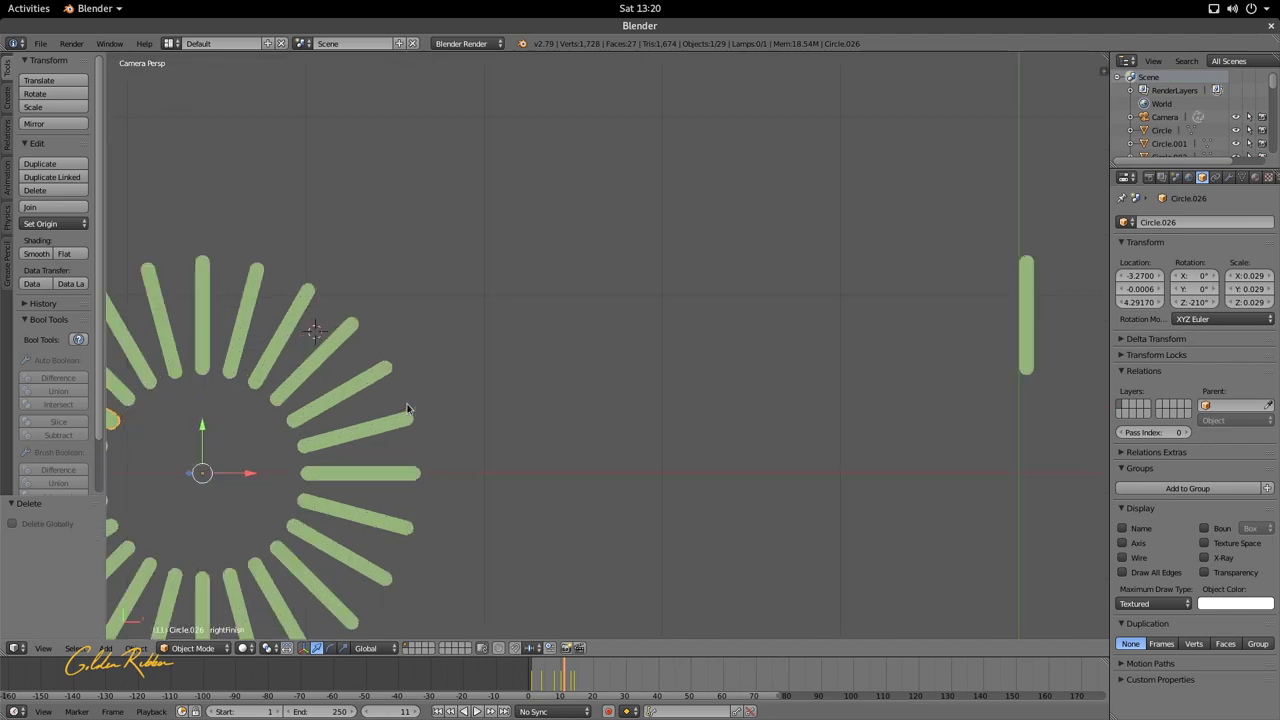
scroll(290, 424, down, 3)
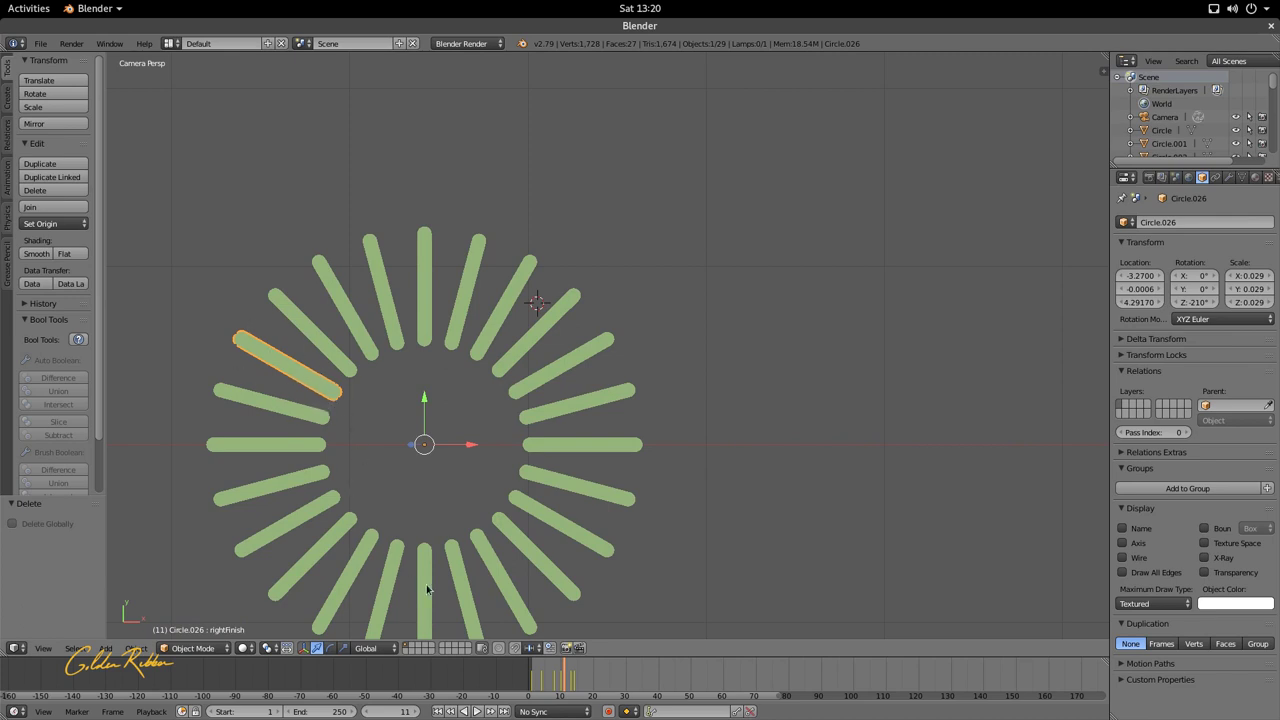
mouse_move(556, 680)
mouse_down()
mouse_move(528, 684)
mouse_move(571, 687)
mouse_move(539, 690)
mouse_move(560, 692)
mouse_up()
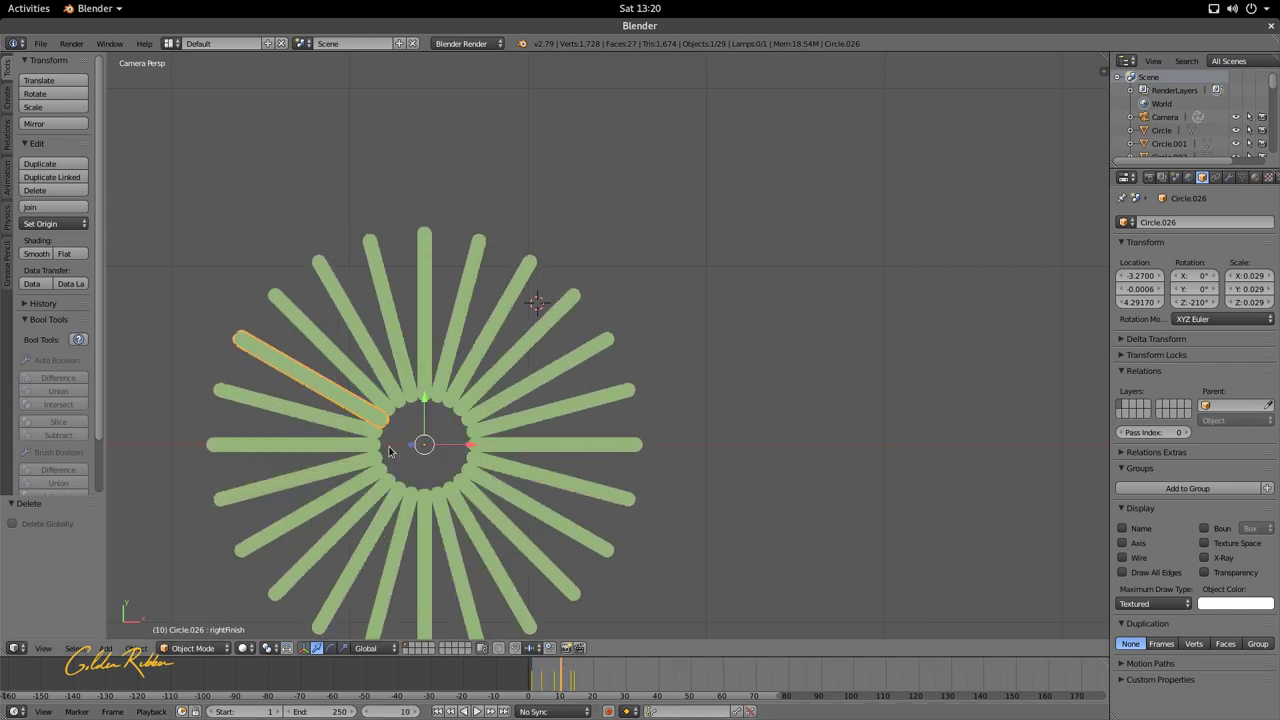
mouse_move(572, 692)
mouse_down()
mouse_move(524, 692)
mouse_move(565, 692)
mouse_up()
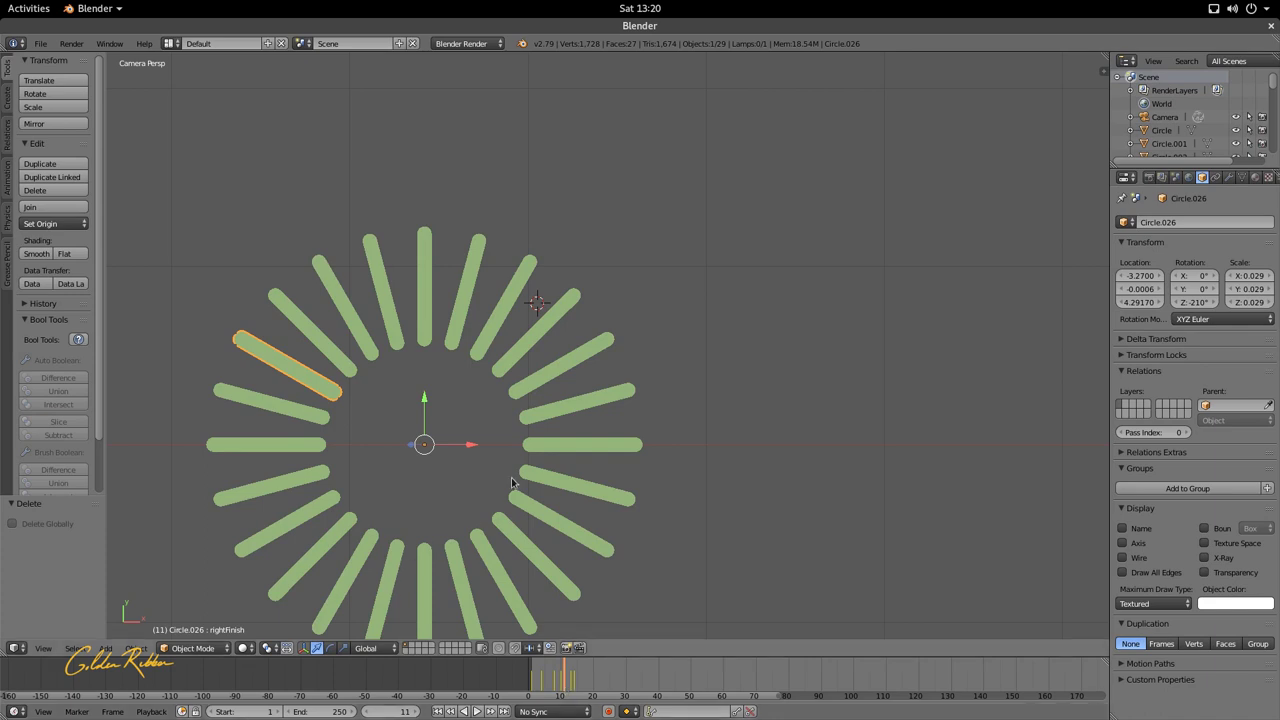
scroll(530, 472, down, 4)
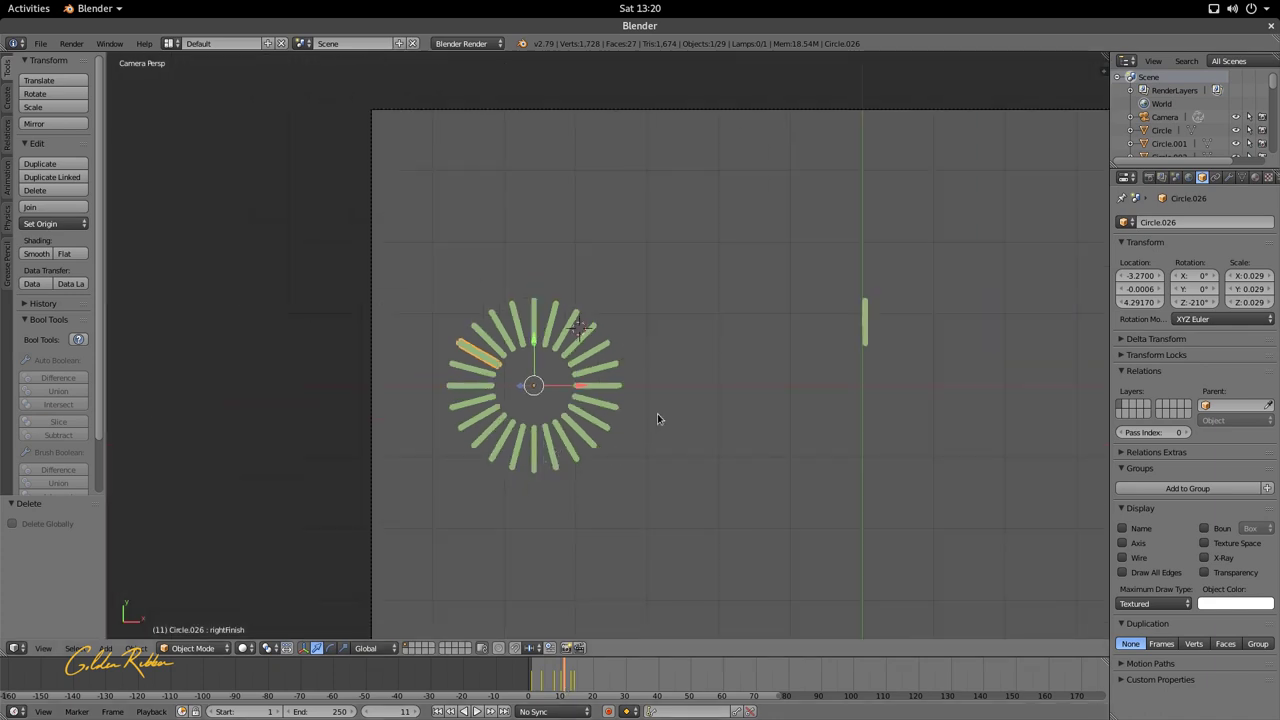
- Check the vertical bar Circle.001 and ray Circle.015 in camera view, scrubbing frames to preview
middle_drag(657, 418, 630, 434)
key(KP_0)
shift+middle_drag(584, 436, 354, 431)
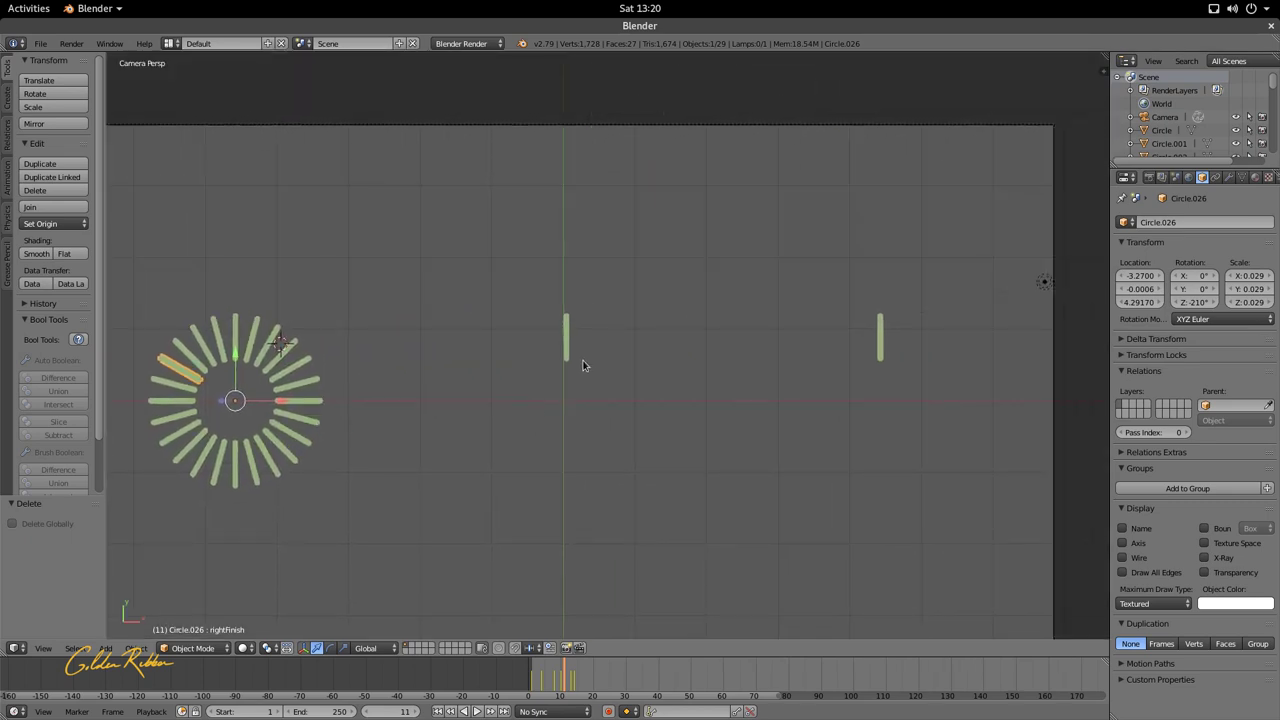
right_click(565, 350)
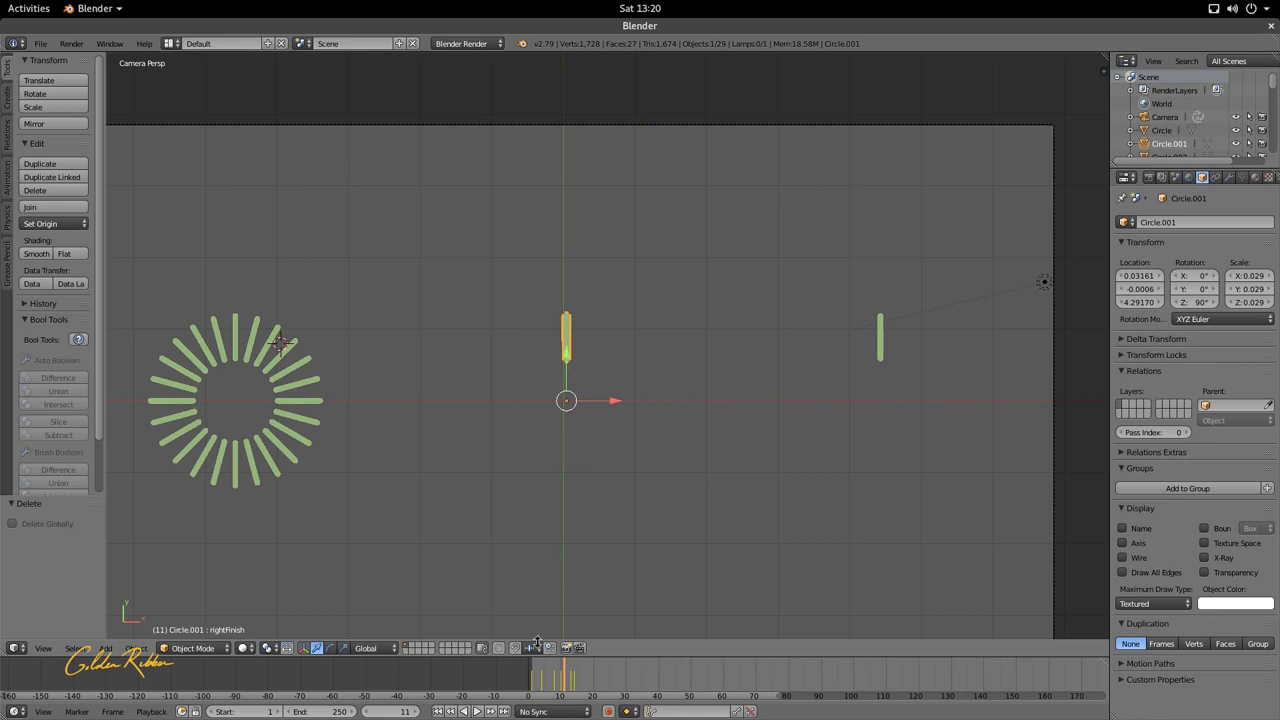
mouse_move(563, 683)
mouse_down()
mouse_move(586, 683)
mouse_move(557, 683)
mouse_up()
scroll(557, 480, up, 3)
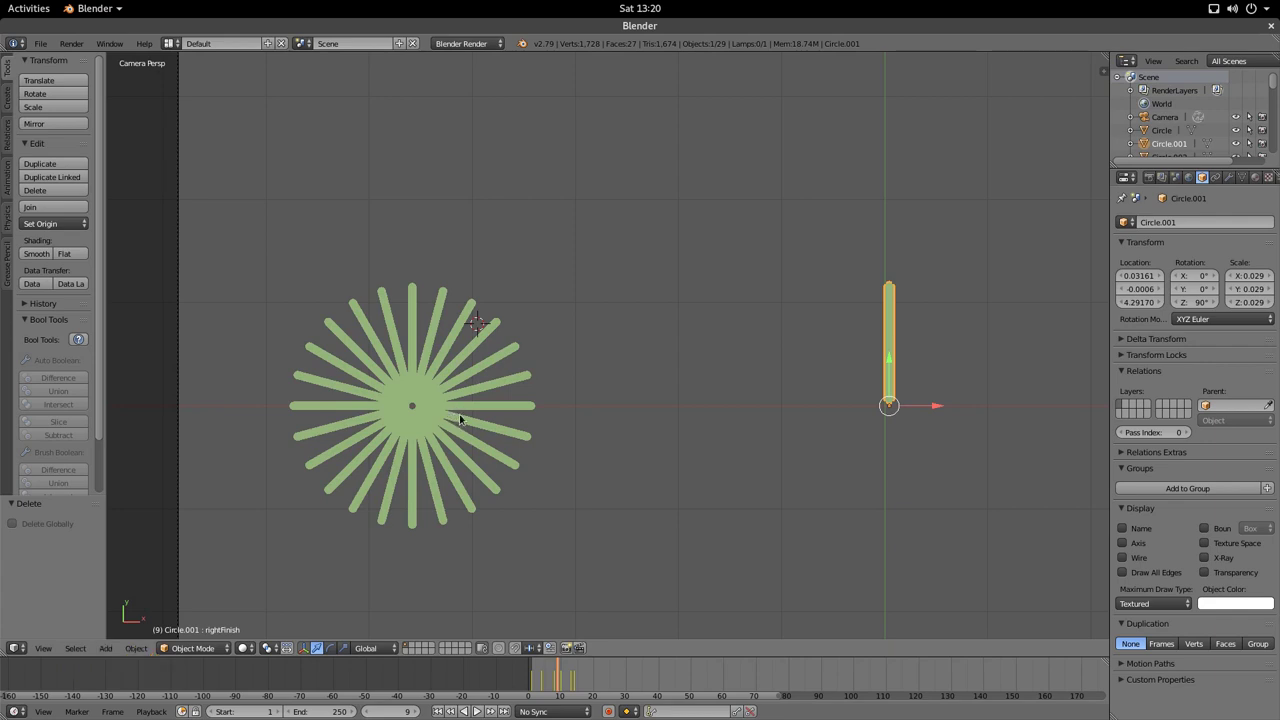
right_click(473, 408)
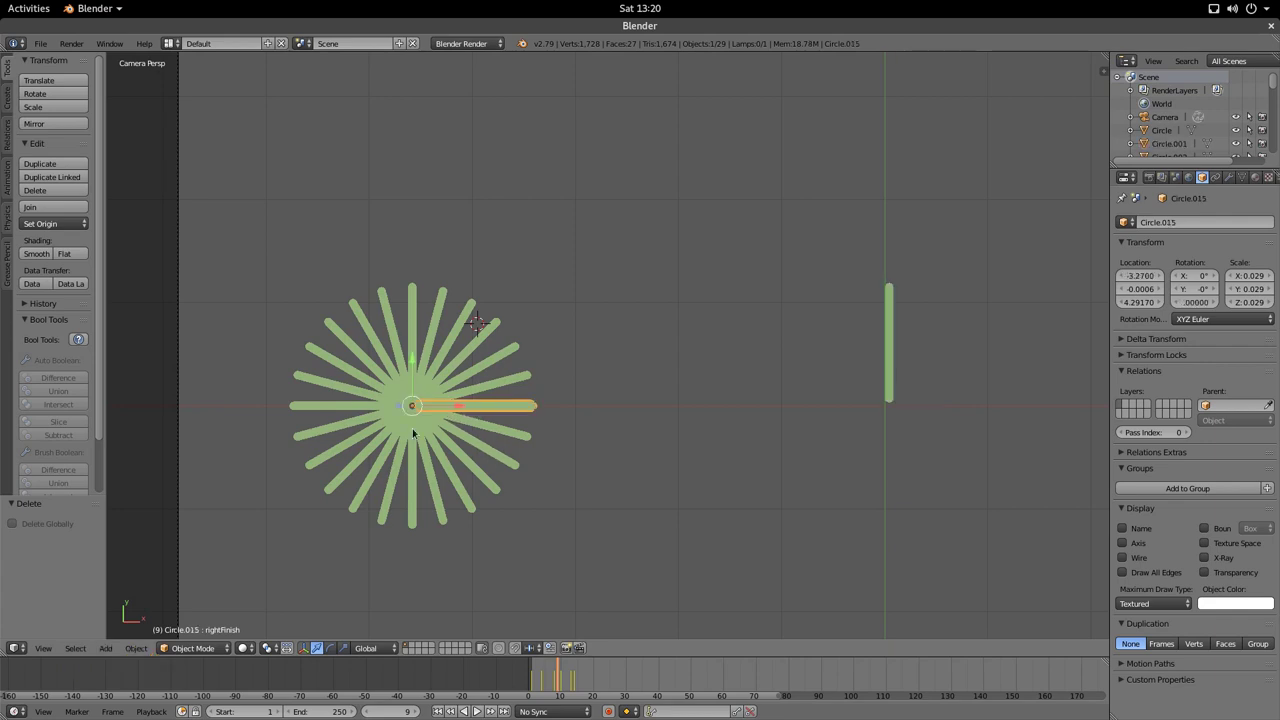
key(shift+a)
mouse_move(397, 425)
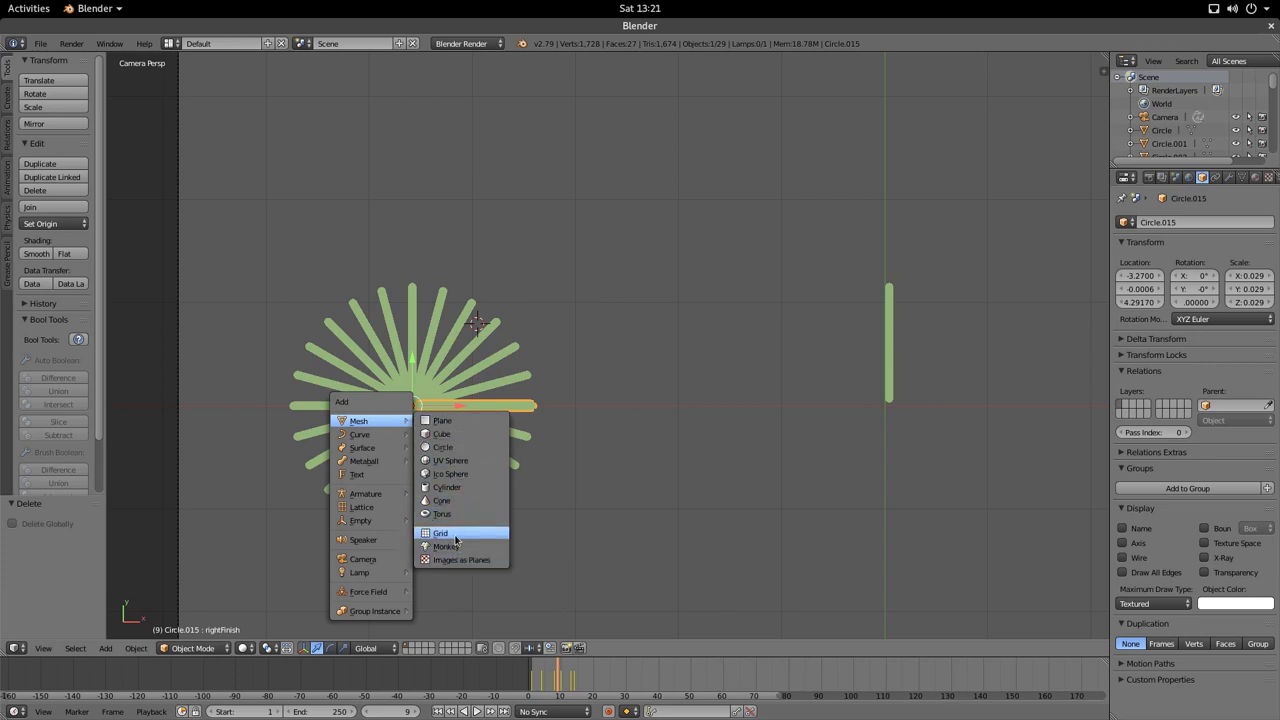
key(Escape)
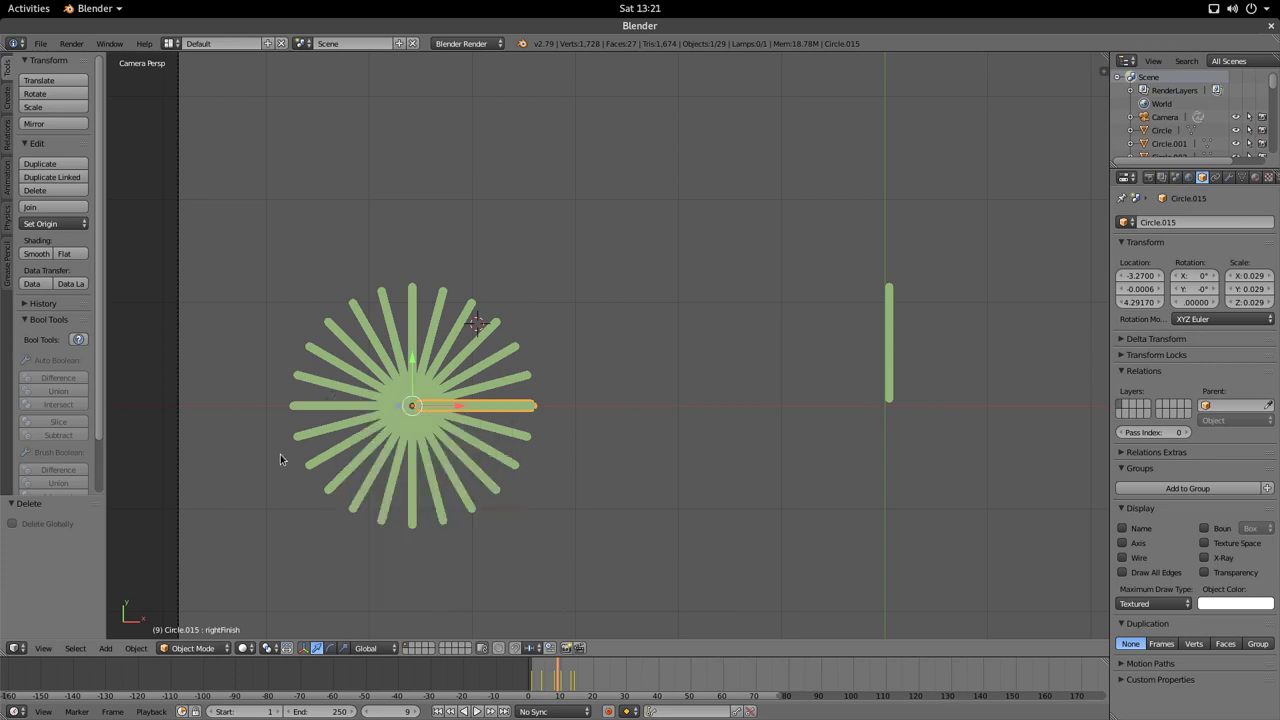
- Add a sphere empty and drag it onto the starburst centre, raised to the rays' height
click(110, 648)
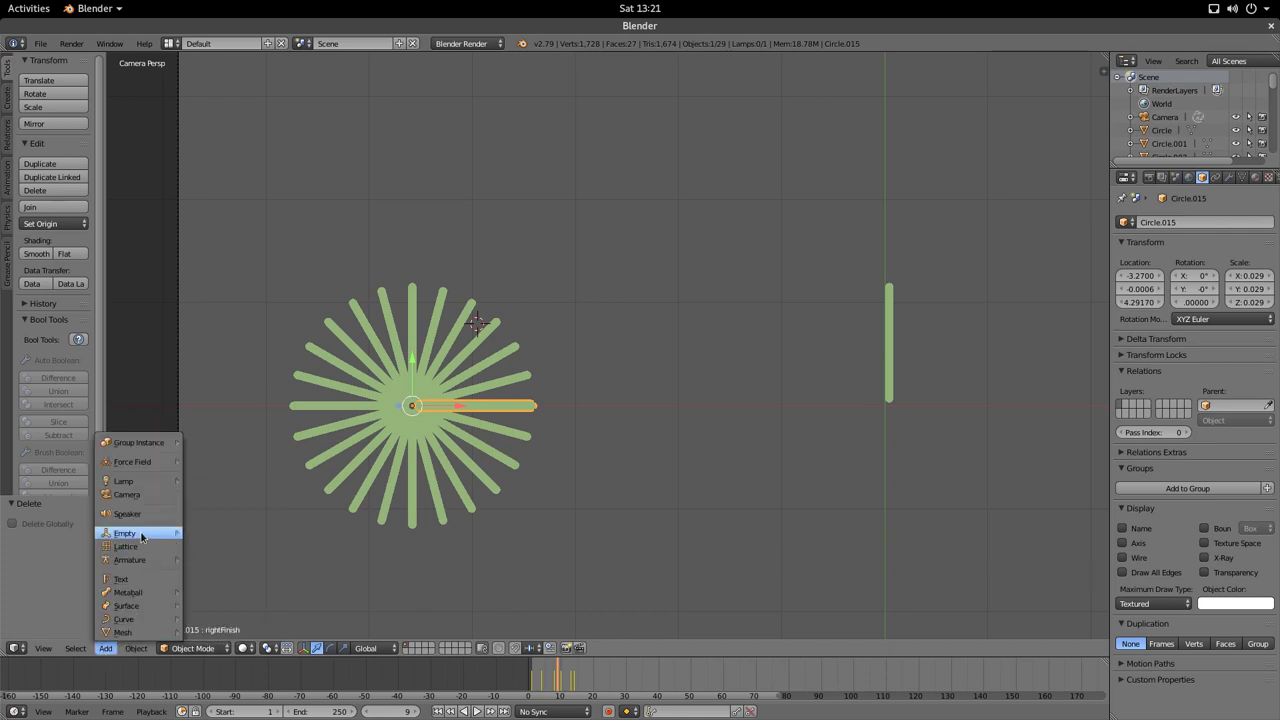
mouse_move(142, 535)
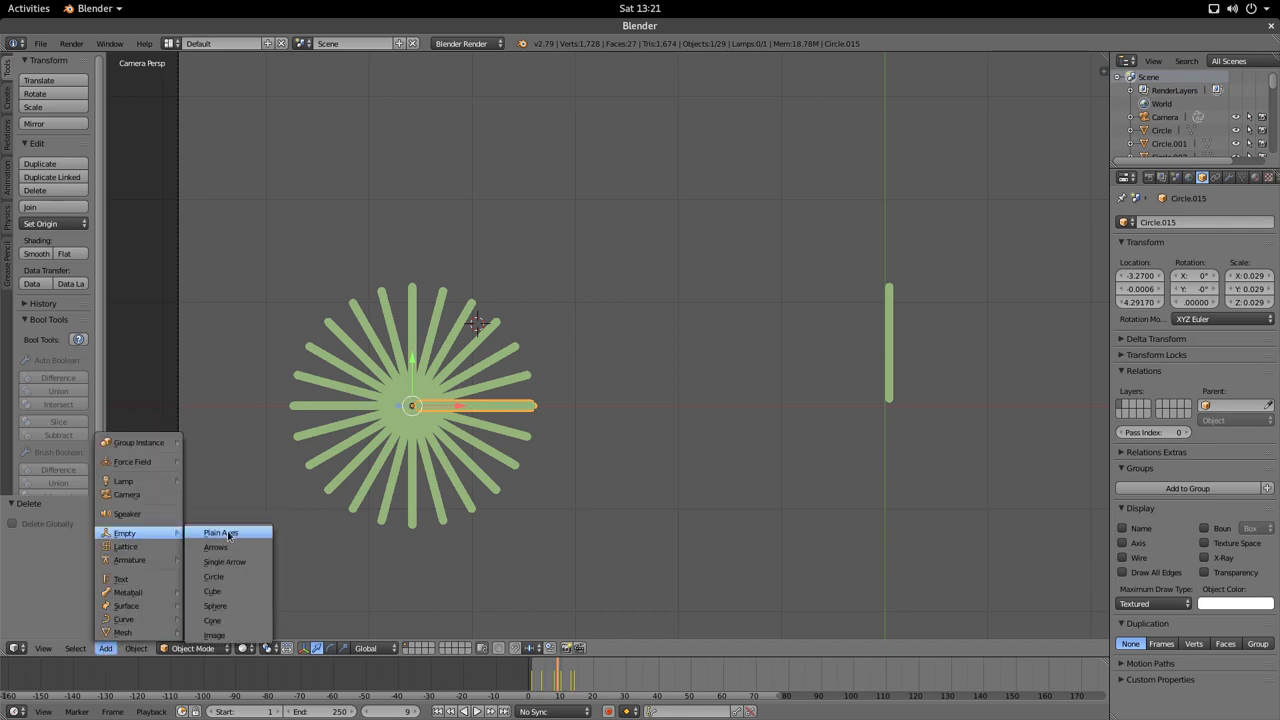
click(226, 606)
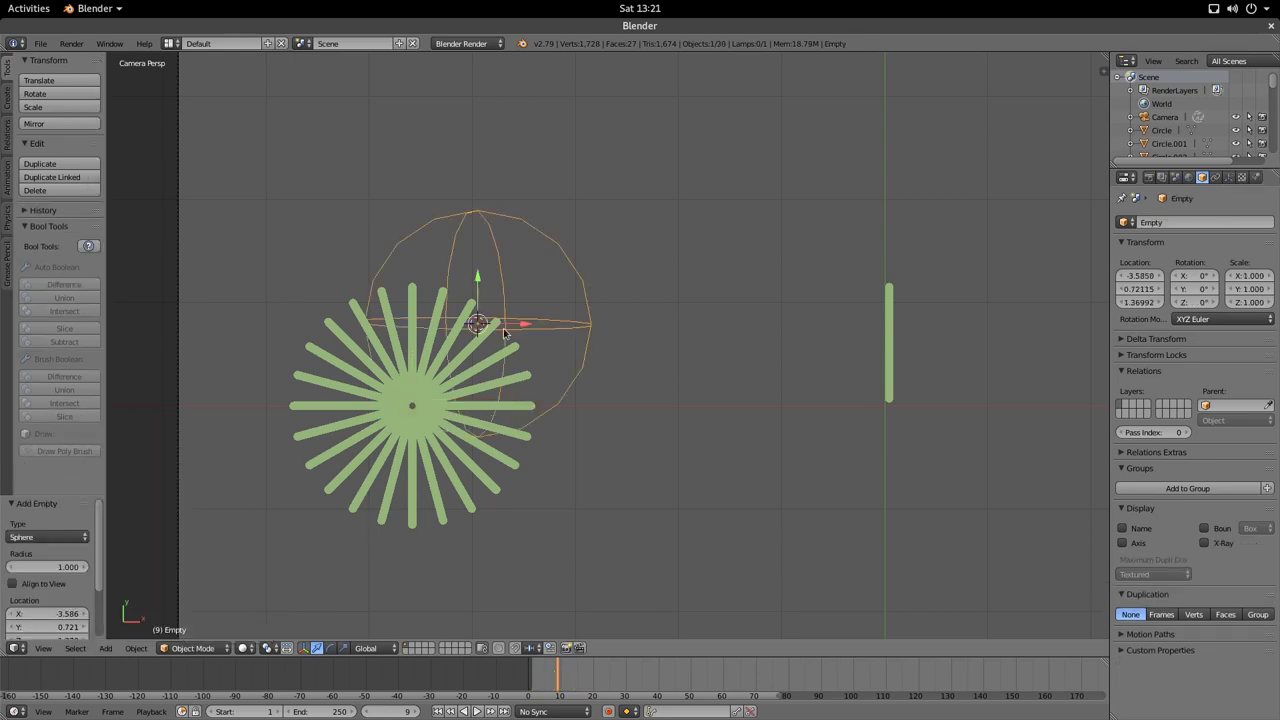
drag(484, 277, 478, 360)
drag(517, 407, 454, 418)
scroll(418, 402, up, 2)
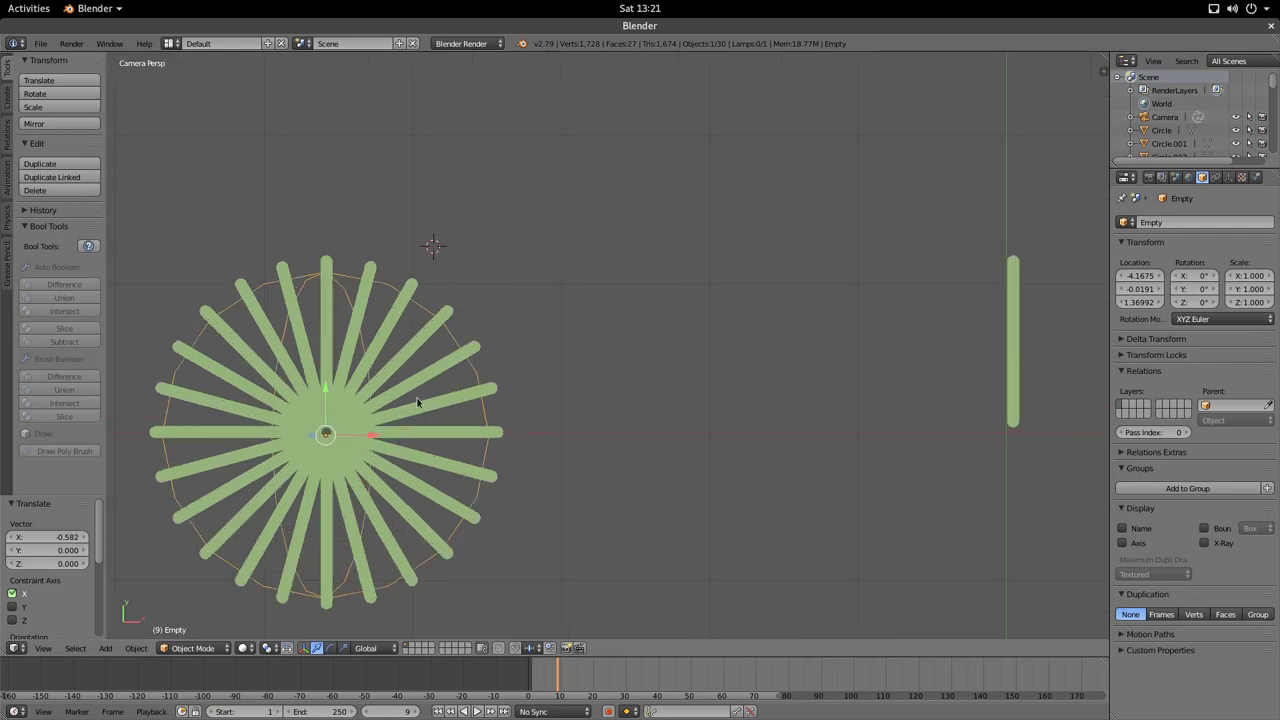
drag(326, 388, 326, 386)
middle_drag(326, 386, 513, 385)
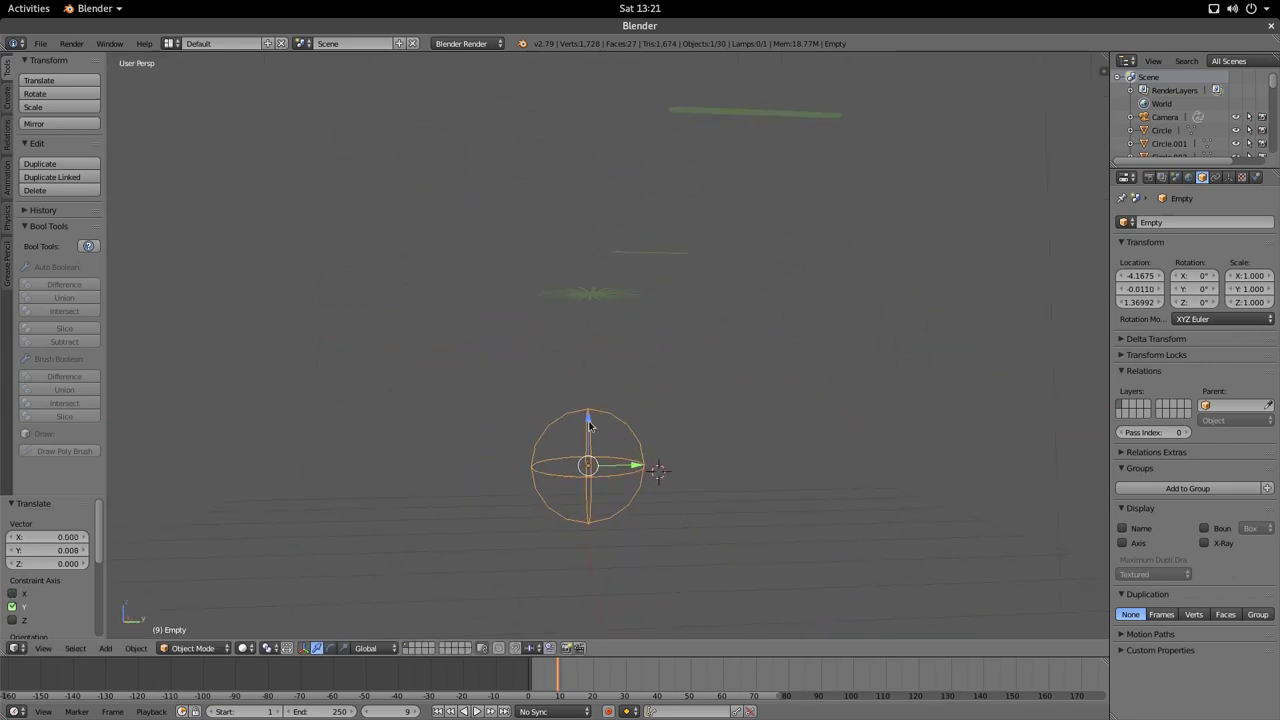
drag(590, 427, 588, 254)
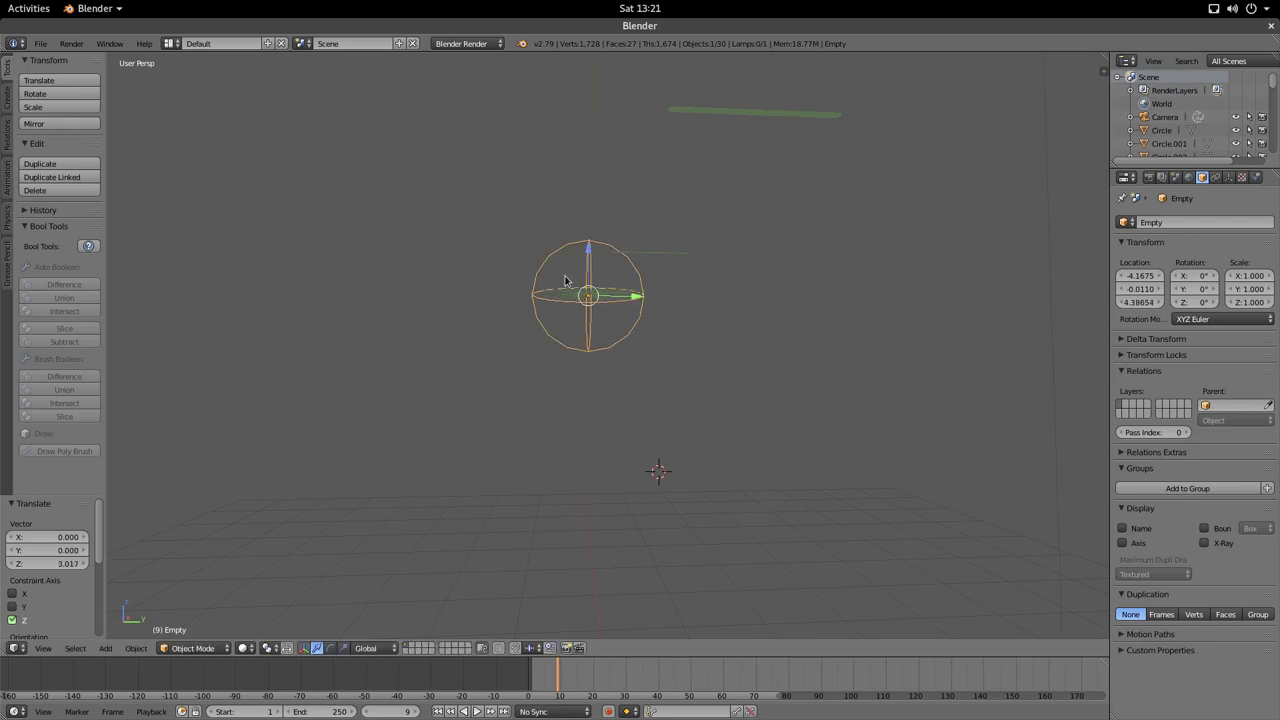
- Fine-tune the empty's X and Y position on the starburst centre in camera view
key(KP_0)
shift+middle_drag(480, 430, 680, 395)
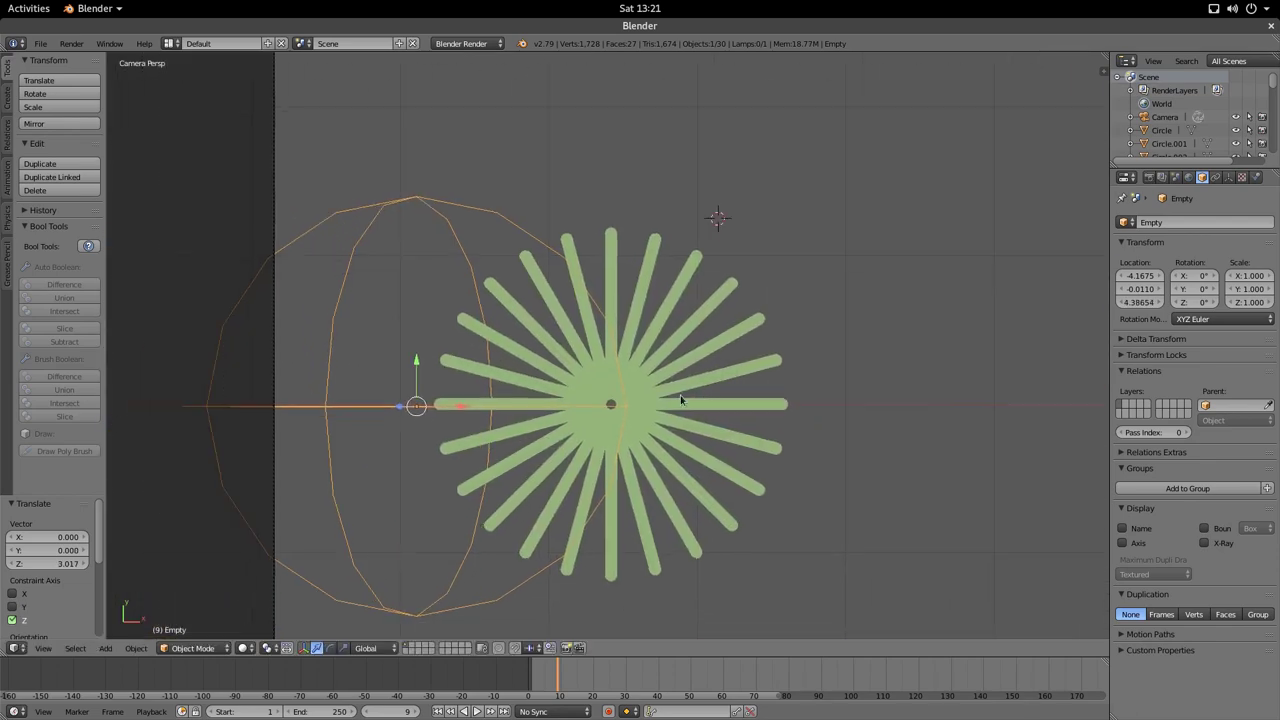
key(g)
key(x)
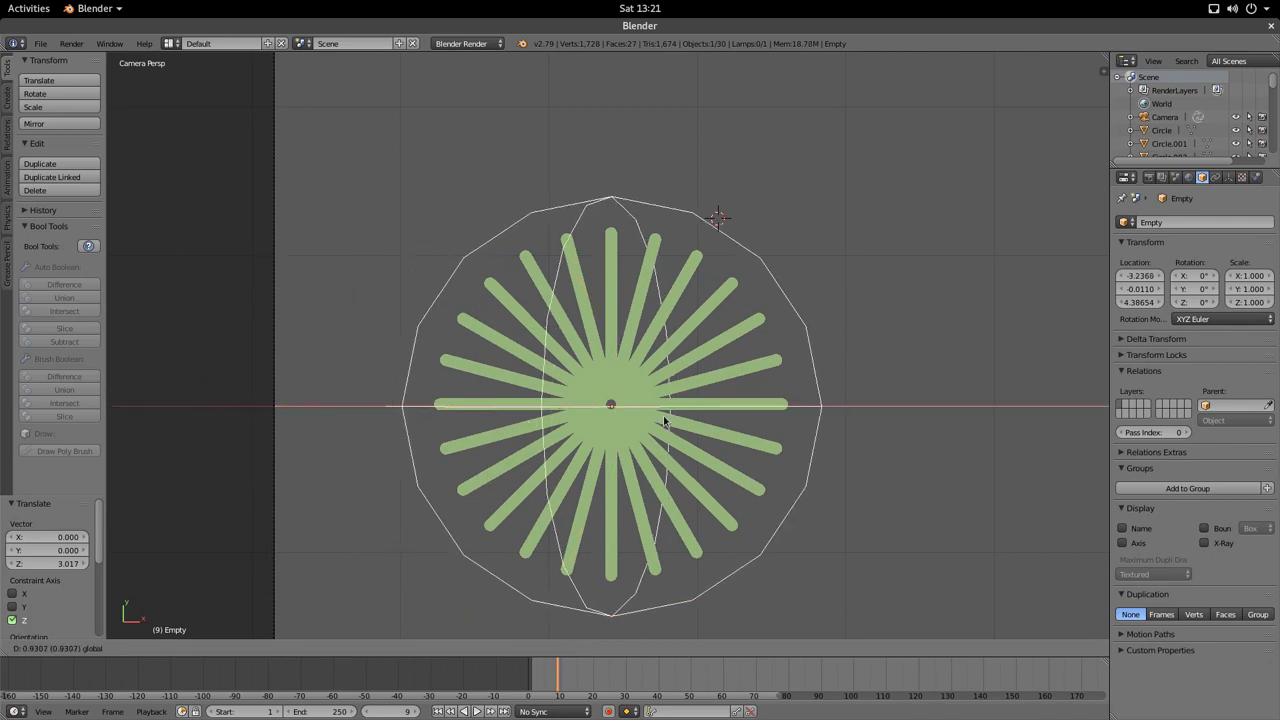
click(662, 421)
key(g)
key(y)
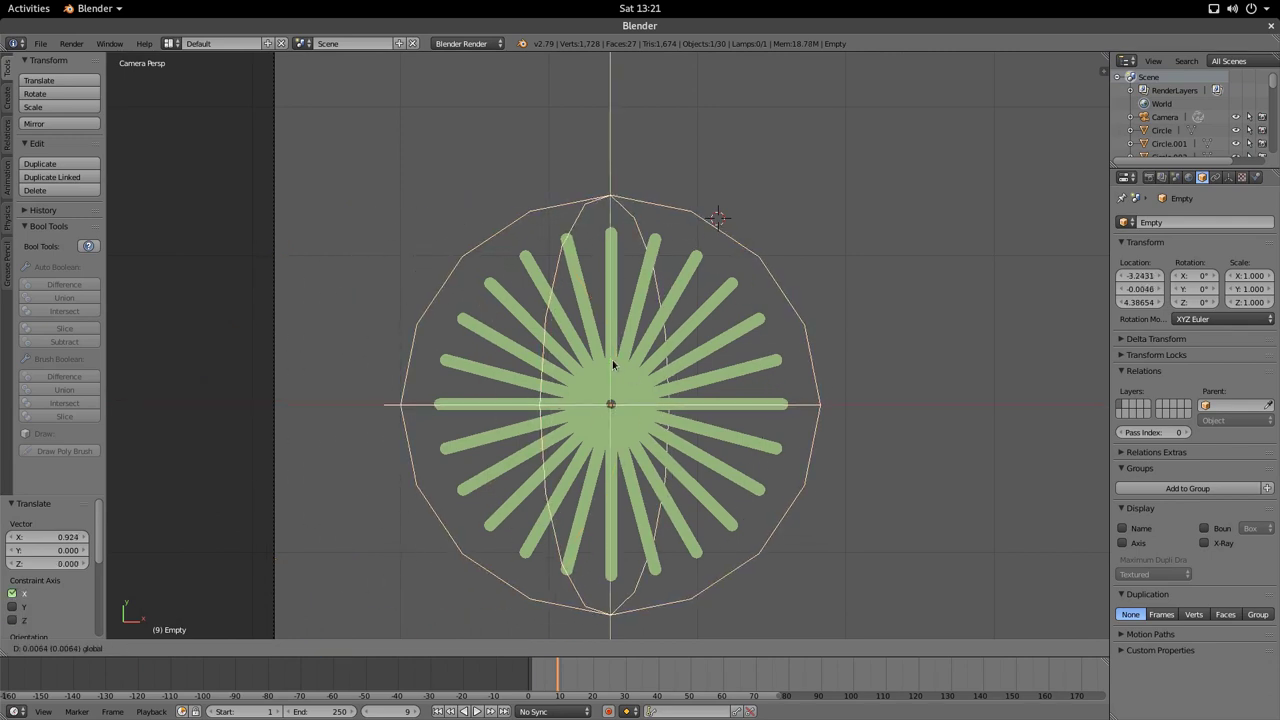
click(613, 365)
- Scale the sphere empty down to 0.540
key(s)
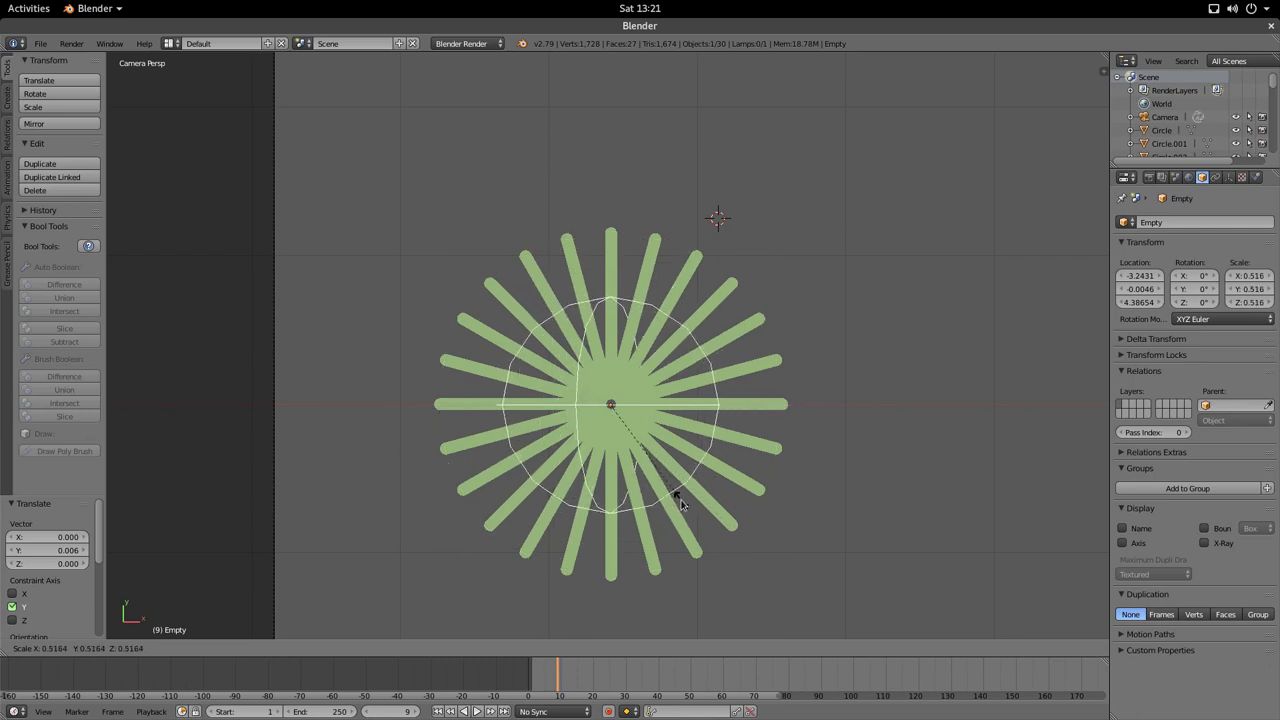
click(675, 496)
scroll(662, 492, down, 2)
key(s)
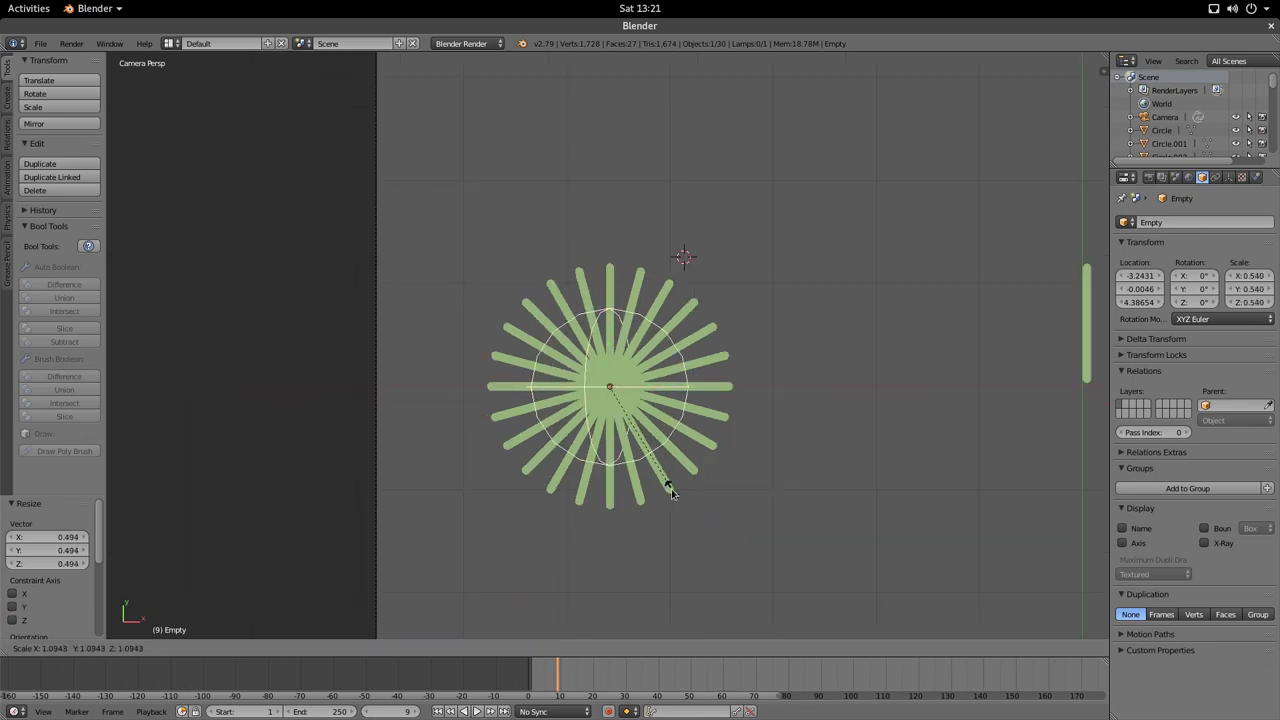
click(672, 492)
shift+middle_drag(683, 471, 620, 470)
scroll(584, 415, up, 2)
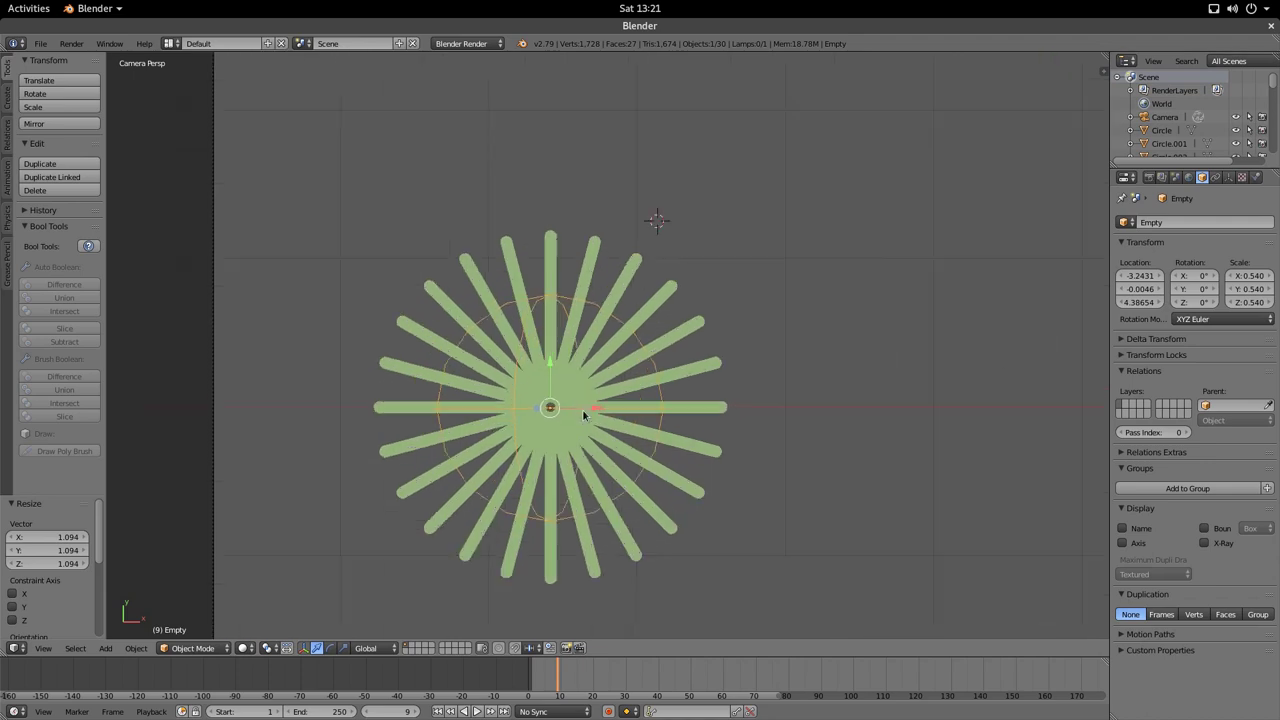
- Add the six lower-left rays to the selection one by one
click(549, 581)
shift+click(508, 560)
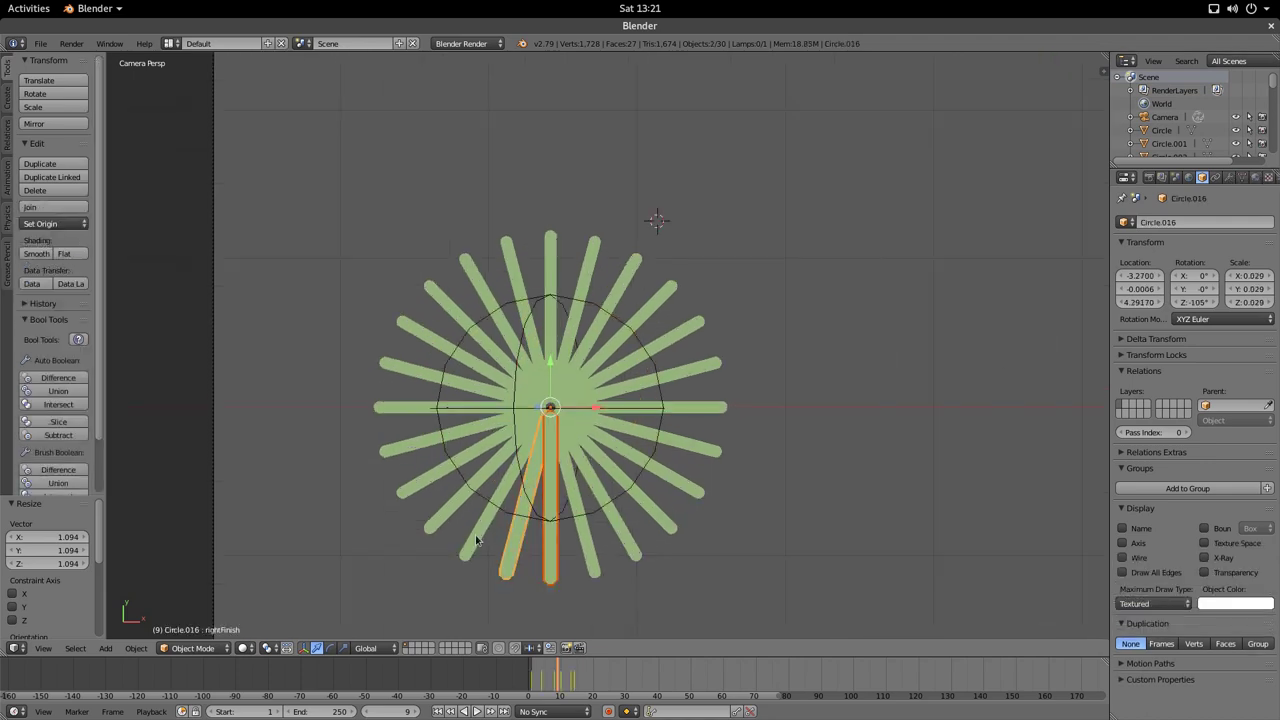
shift+click(474, 543)
shift+click(443, 509)
shift+click(418, 486)
shift+click(395, 442)
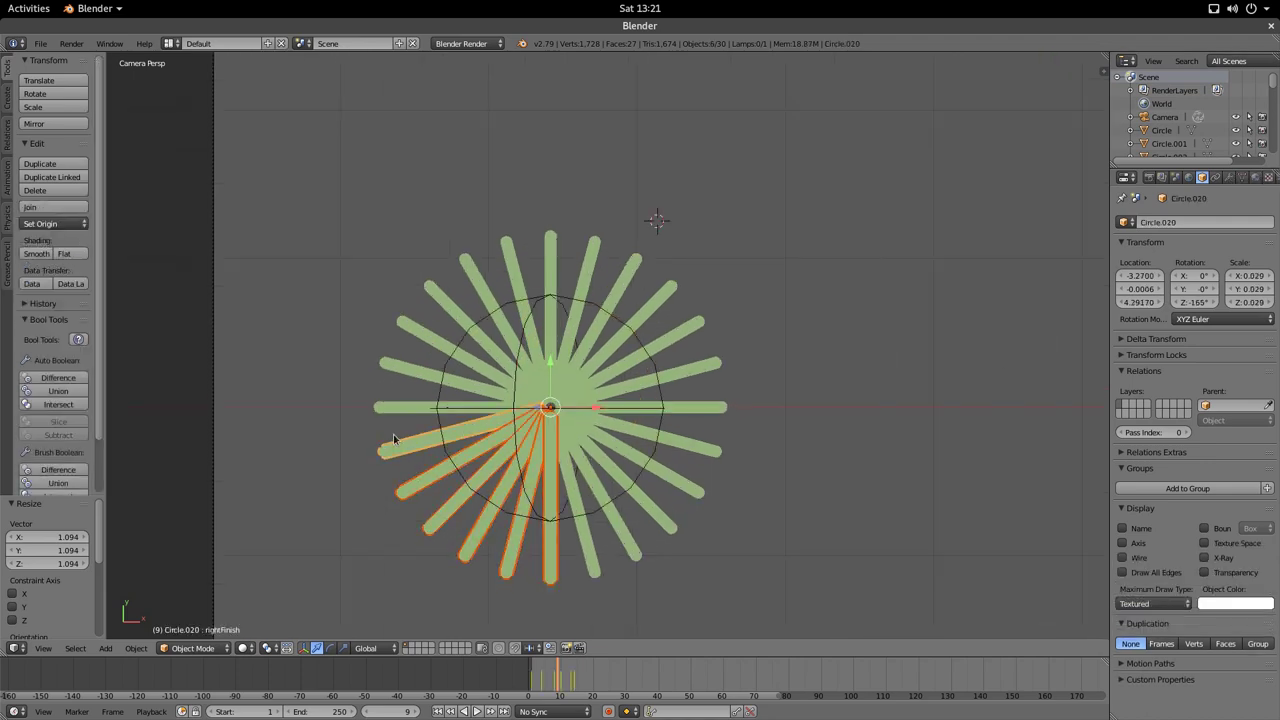
key(b)
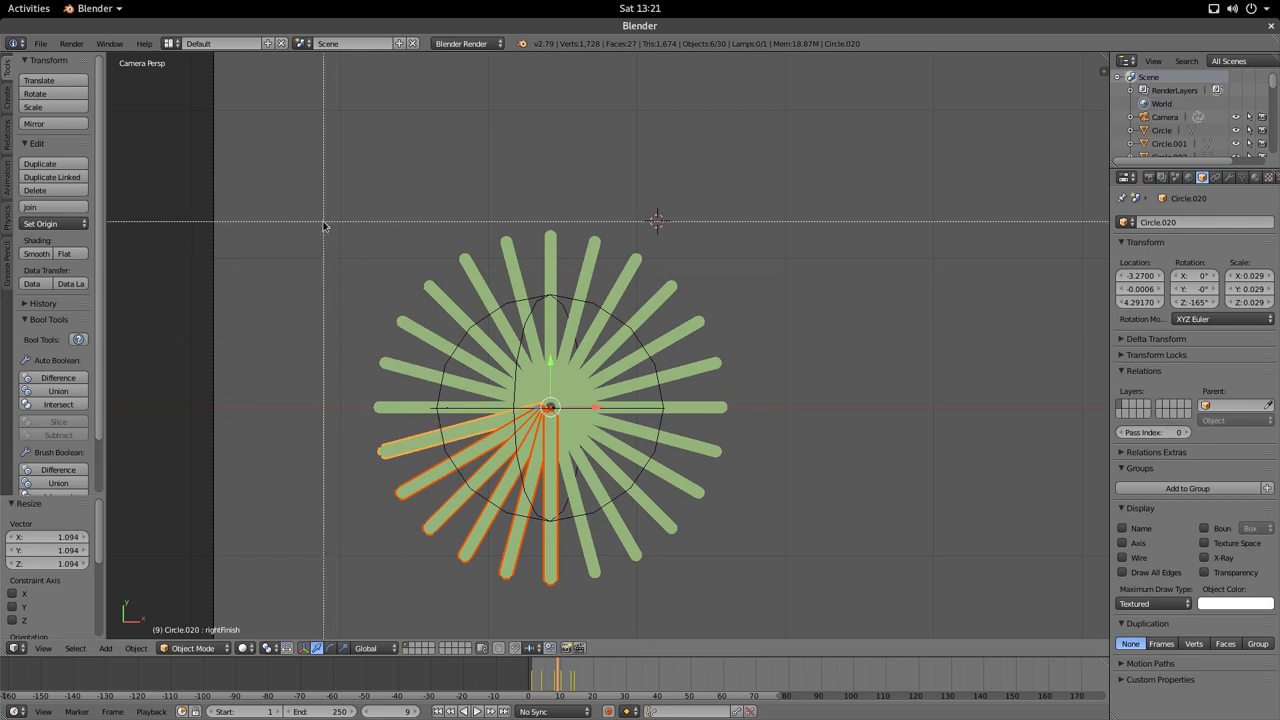
key(Escape)
key(c)
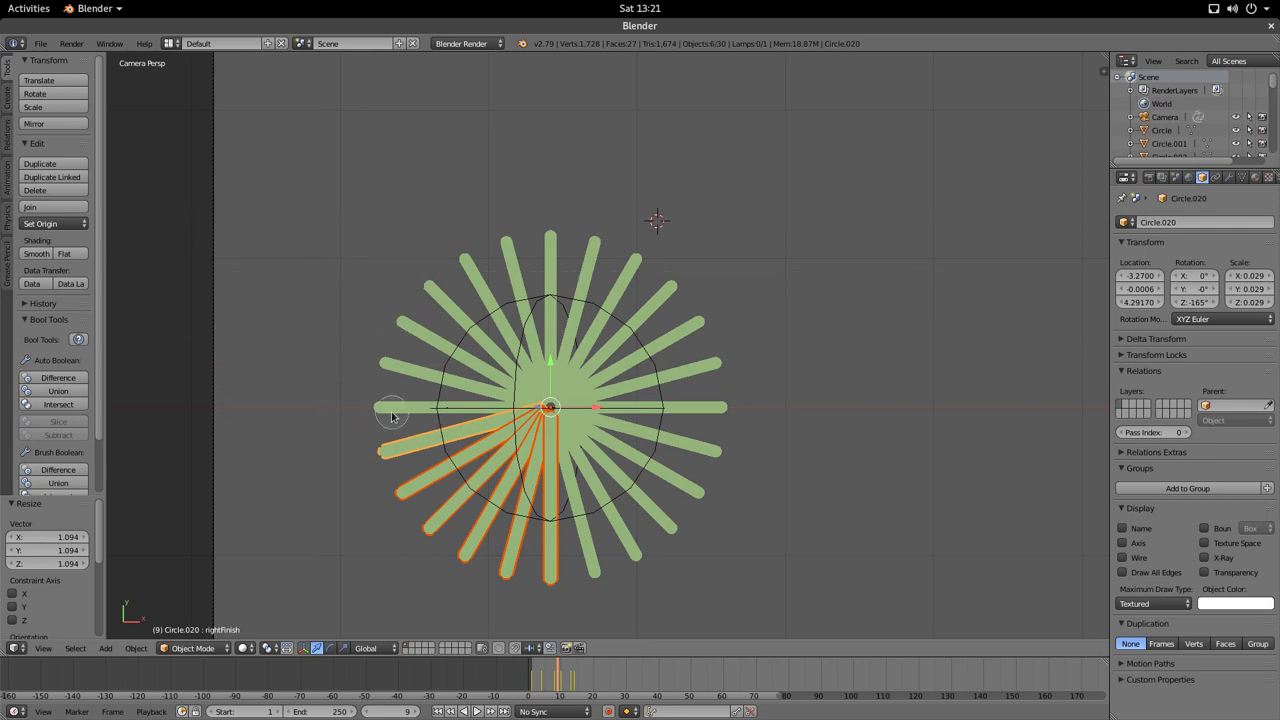
key(Escape)
- Add the left and upper-left rays, then box-select every ray in the wheel
shift+click(392, 407)
shift+click(400, 361)
shift+click(429, 339)
shift+click(452, 313)
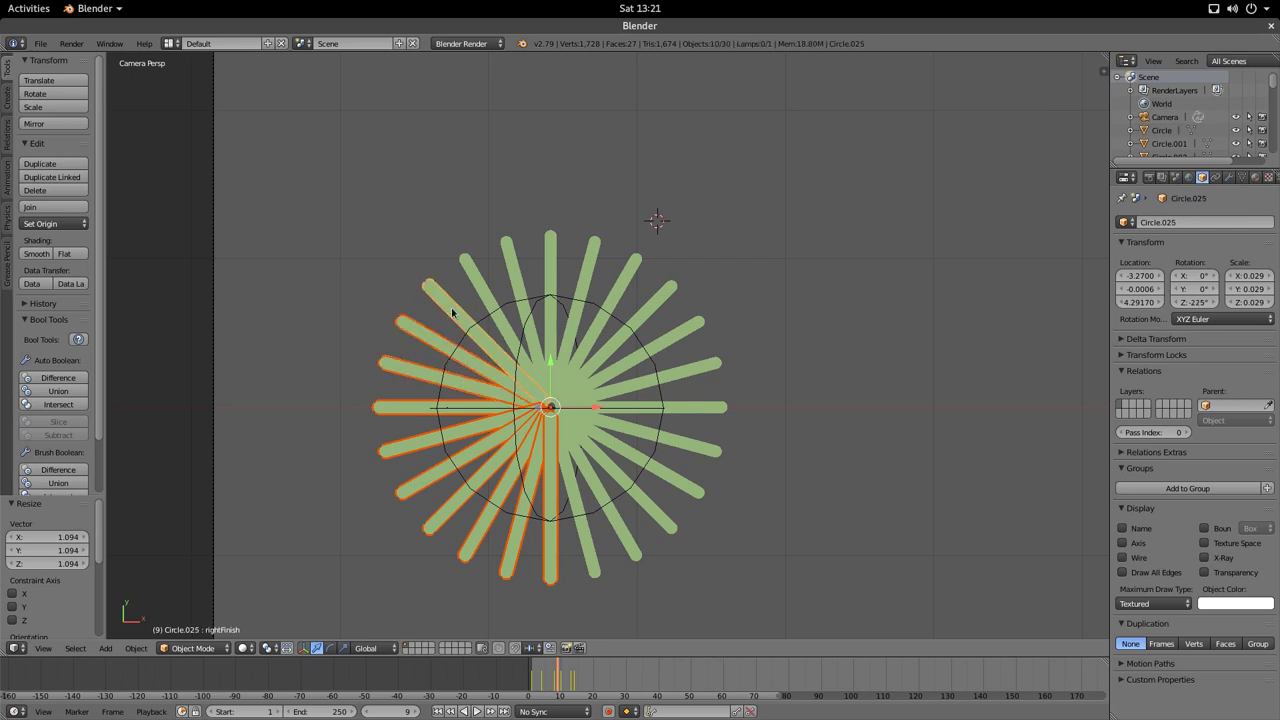
key(b)
drag(304, 214, 756, 594)
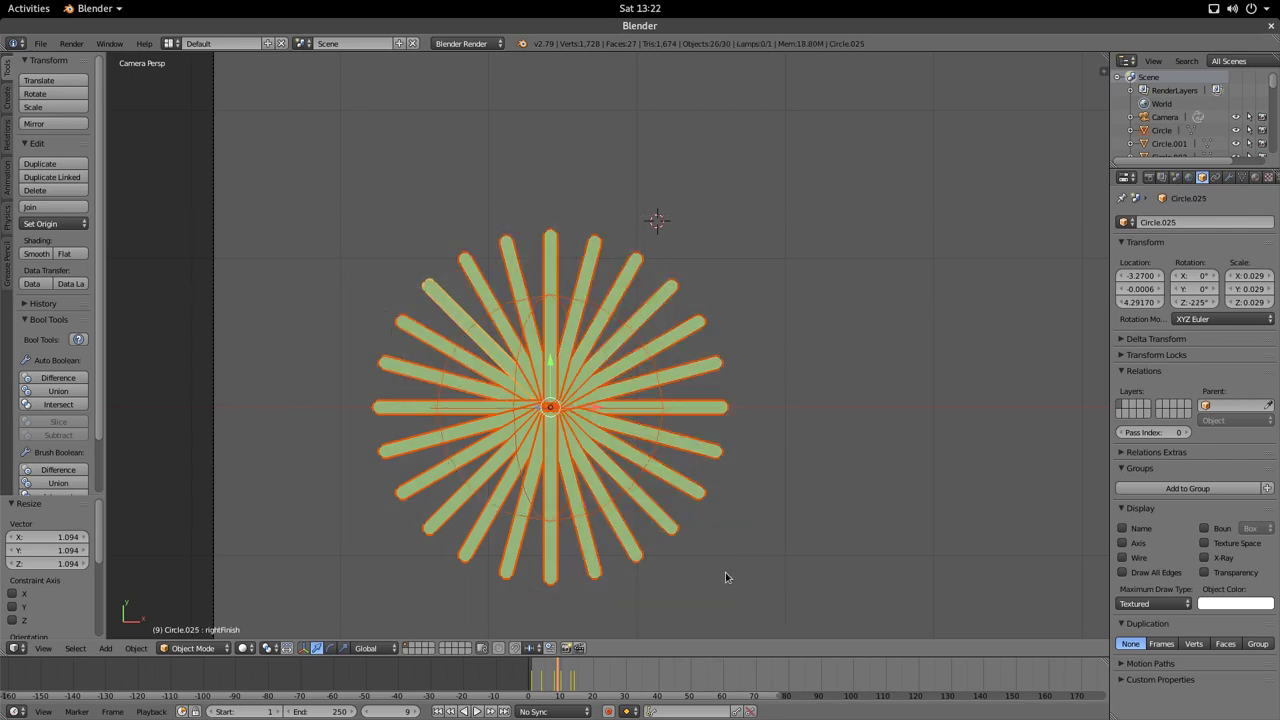
- Make the sphere empty the active object alongside the selected rays
scroll(662, 467, up, 3)
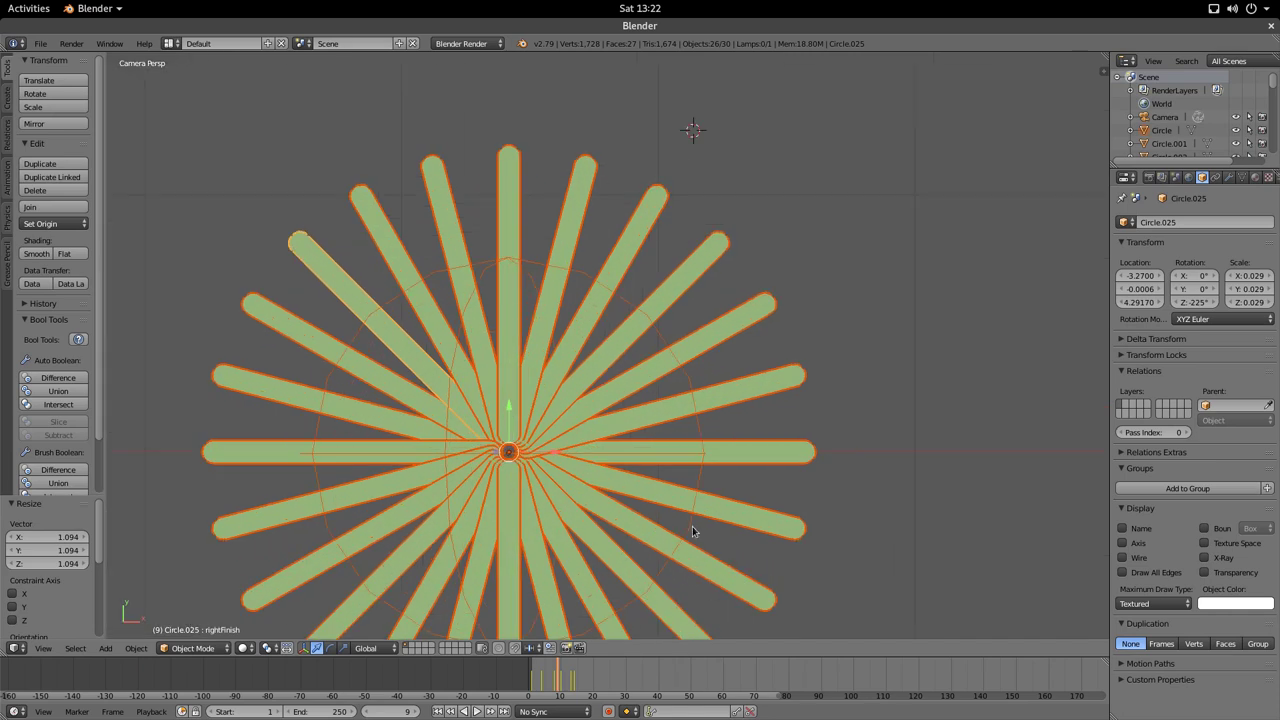
shift+right_click(690, 530)
shift+right_click(690, 530)
scroll(500, 451, down, 4)
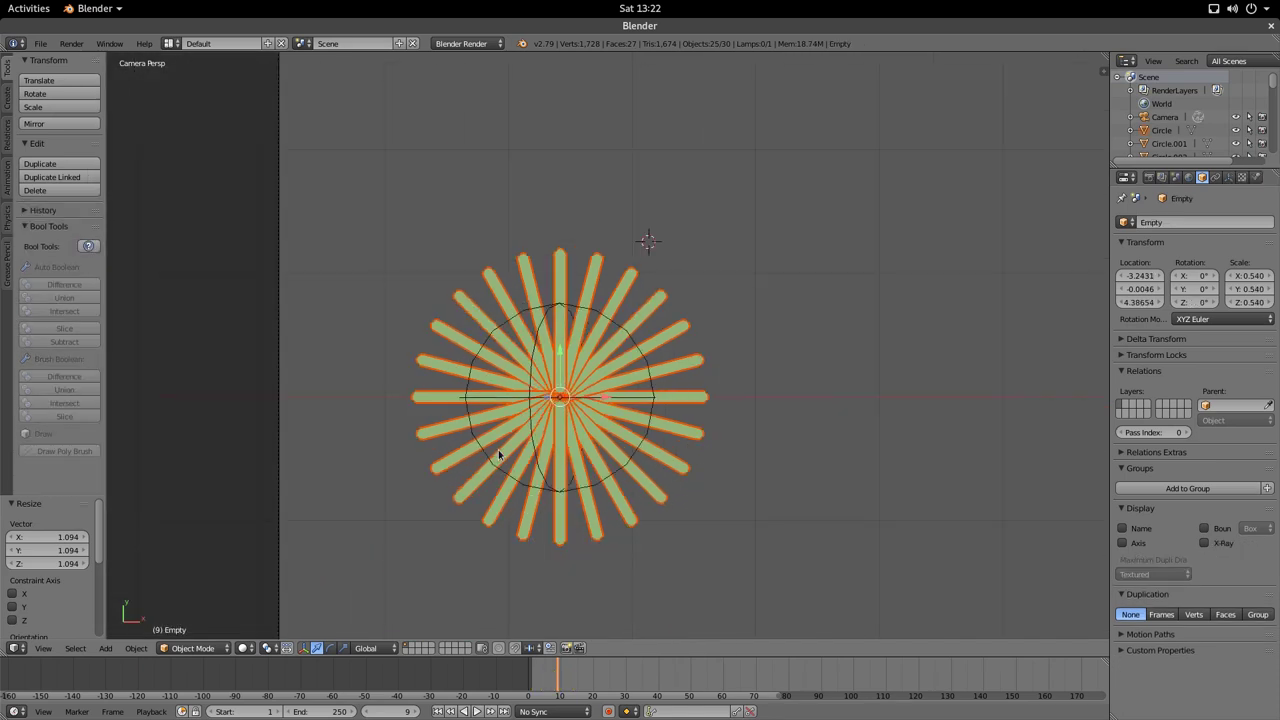
scroll(560, 500, up, 2)
scroll(645, 367, up, 3)
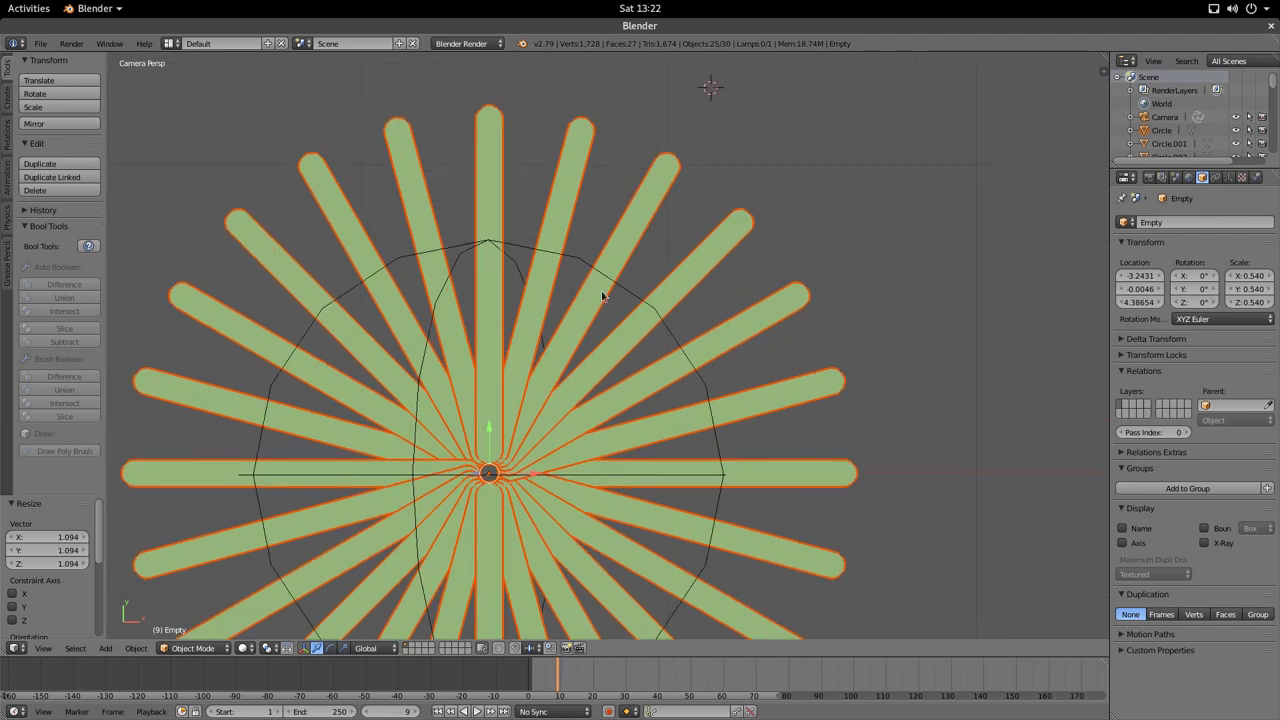
scroll(631, 282, up, 3)
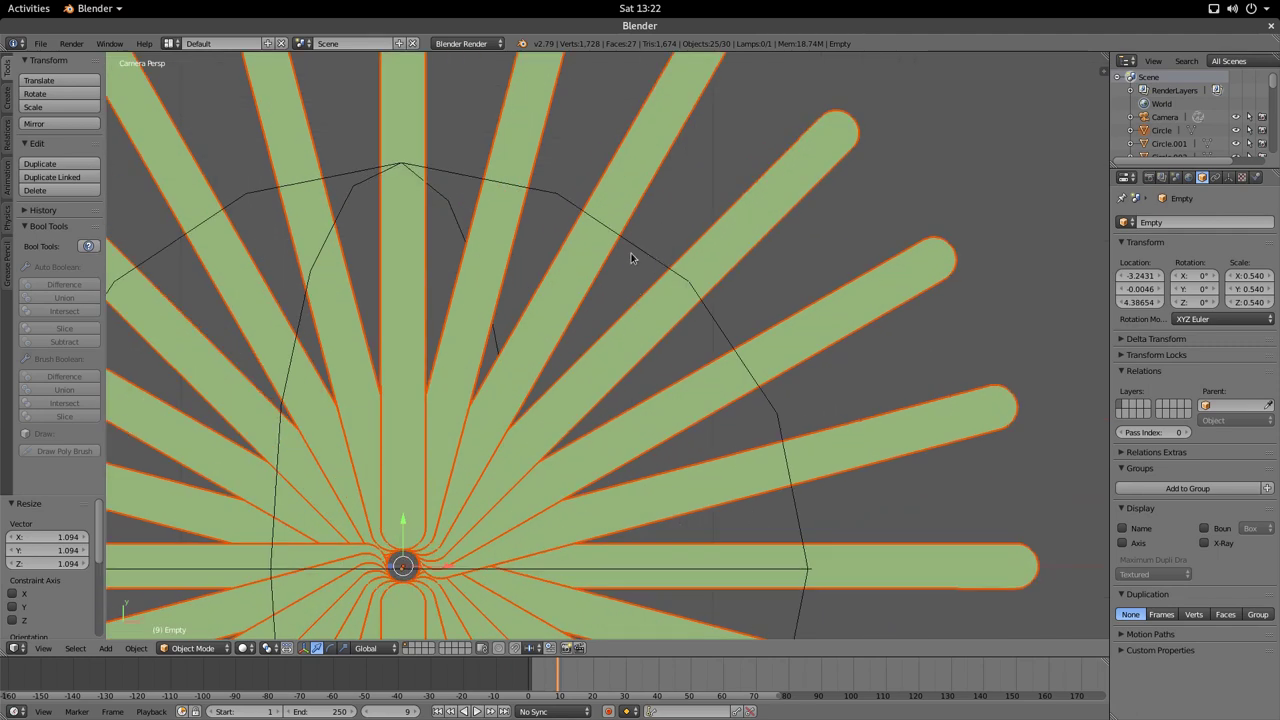
scroll(607, 312, down, 4)
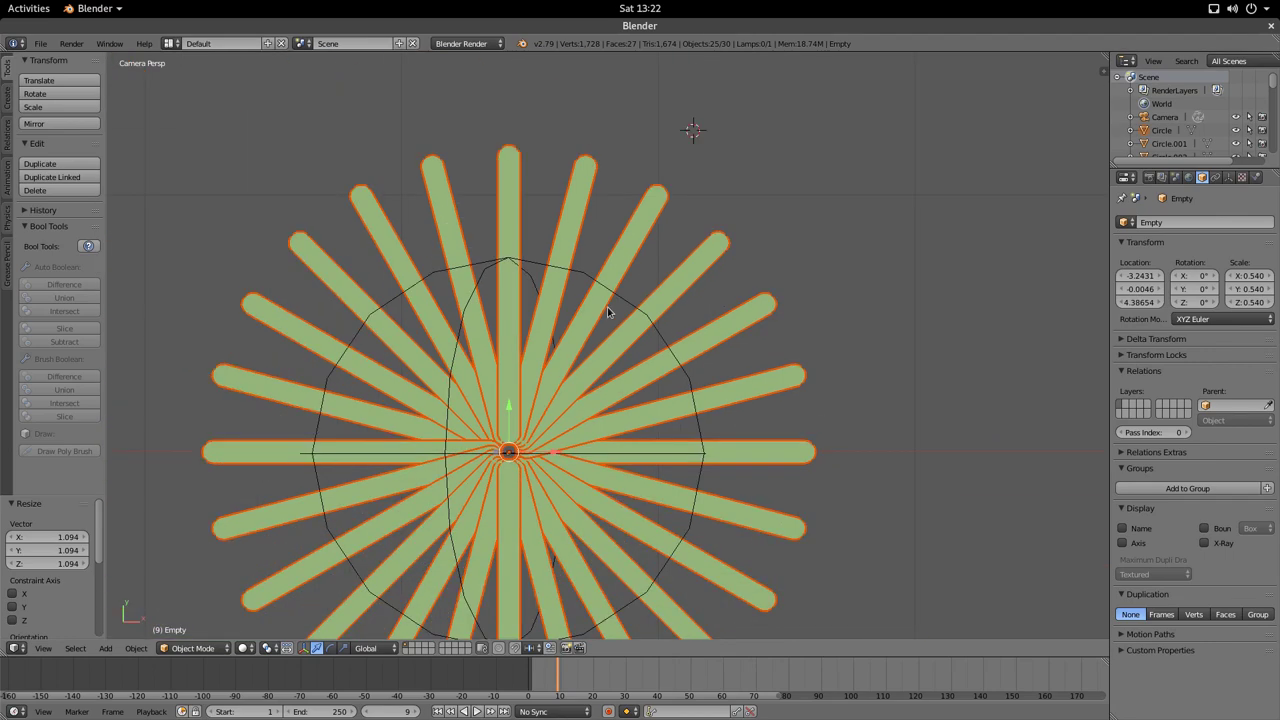
scroll(617, 298, up, 2)
scroll(590, 318, down, 5)
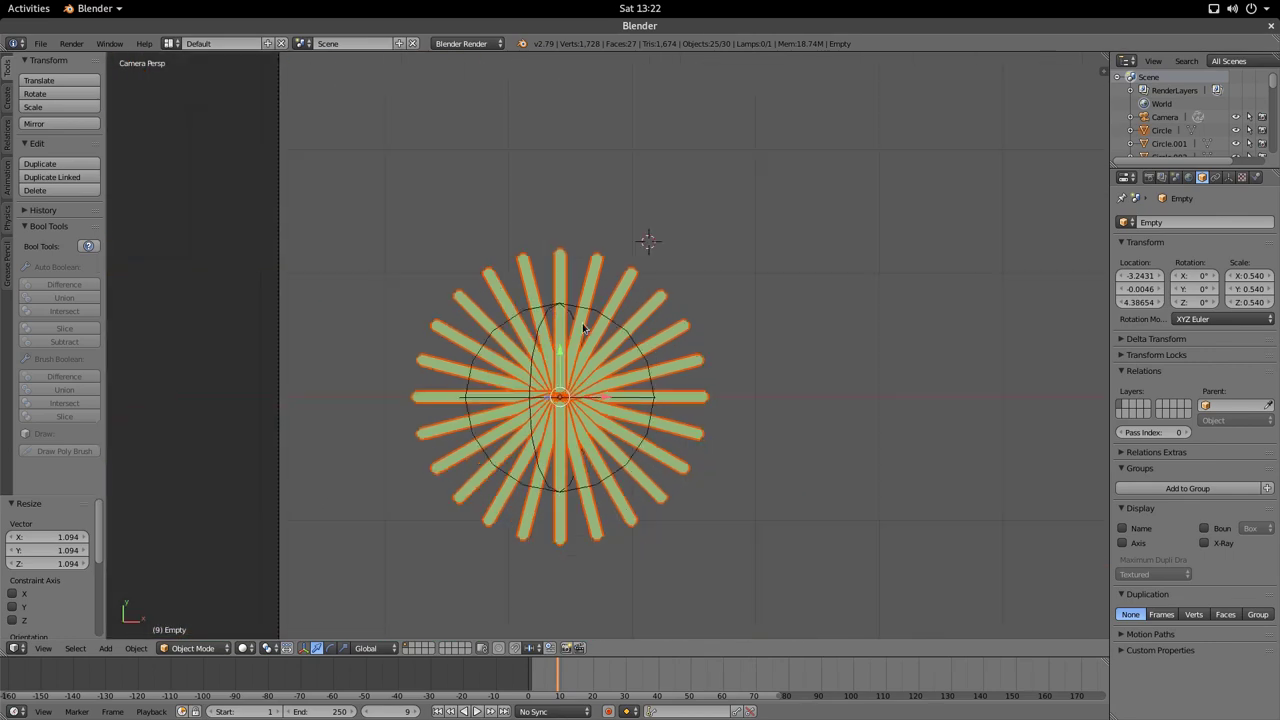
scroll(583, 328, up, 2)
scroll(576, 286, up, 5)
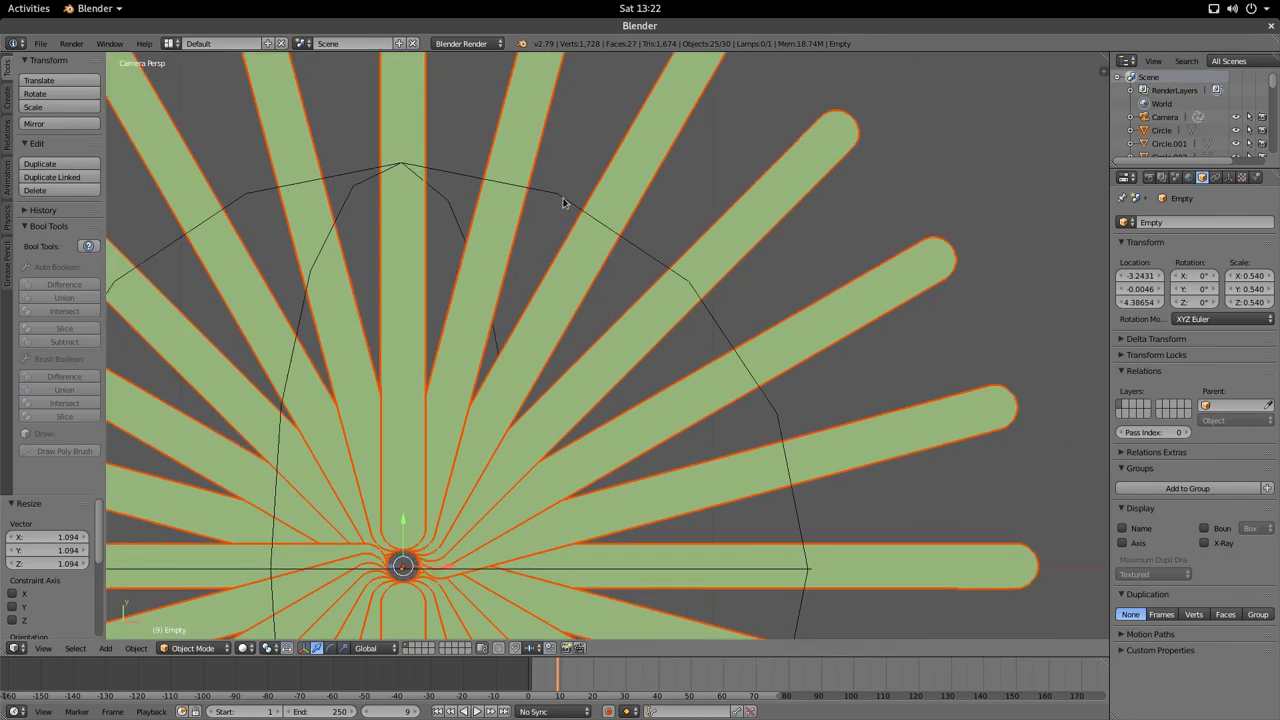
scroll(546, 282, down, 4)
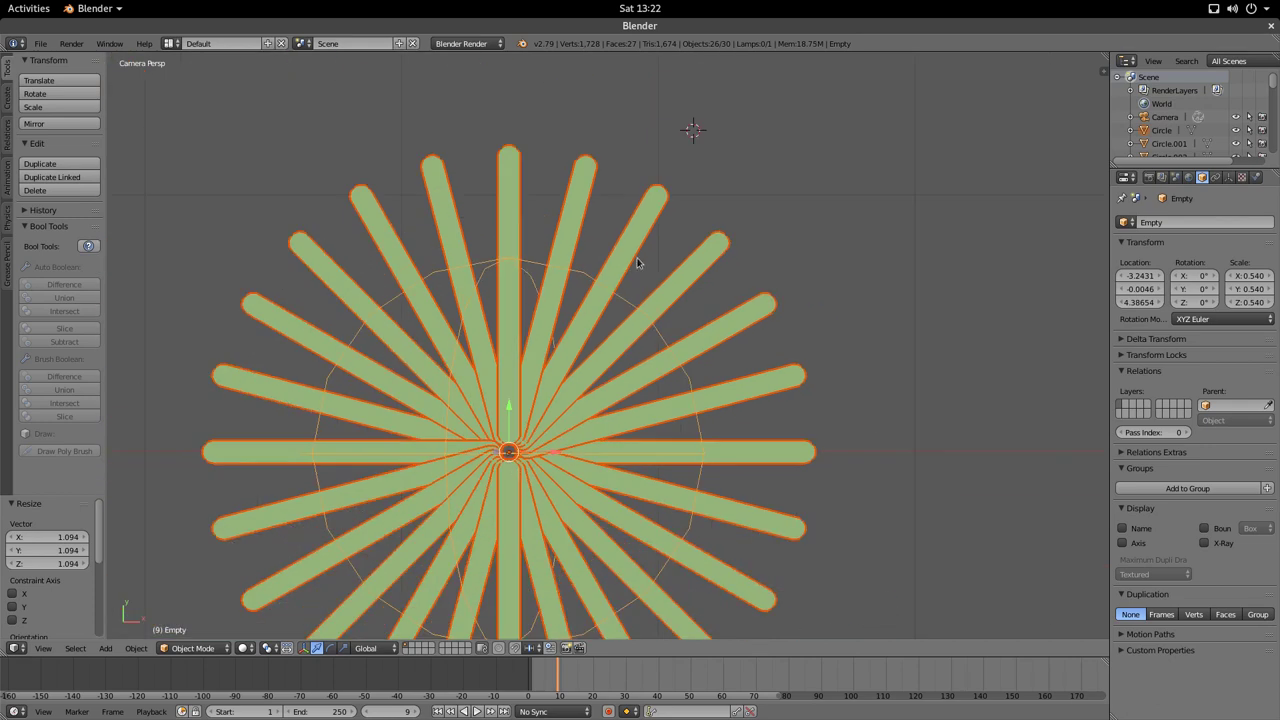
scroll(497, 433, down, 3)
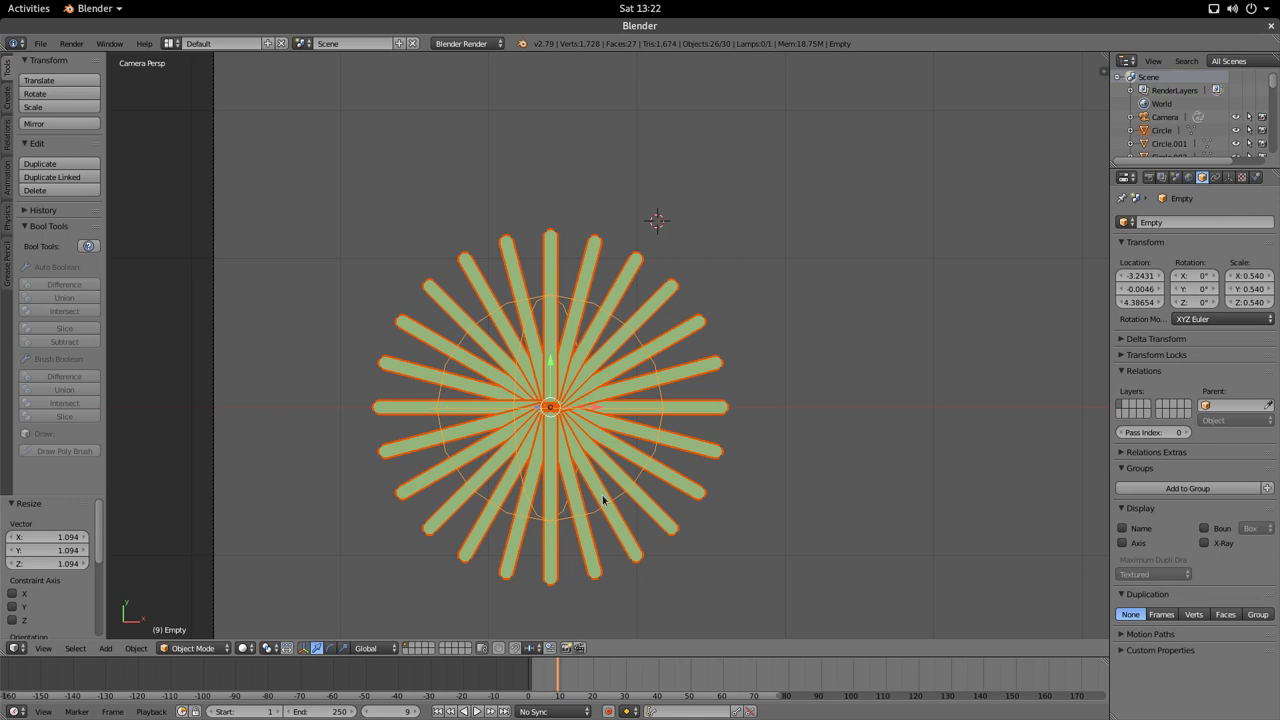
- Parent the rays to the empty with Object (Keep Transform) and scrub to check the animation
key(ctrl+p)
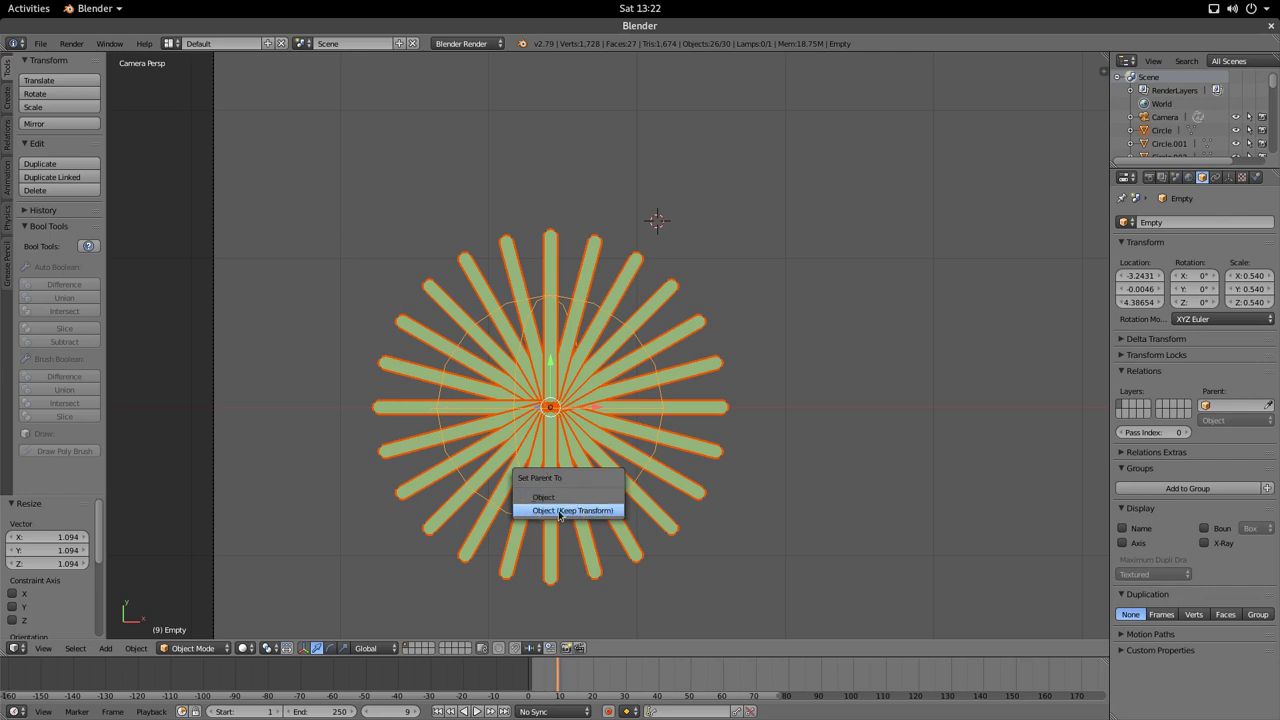
click(558, 512)
key(Home)
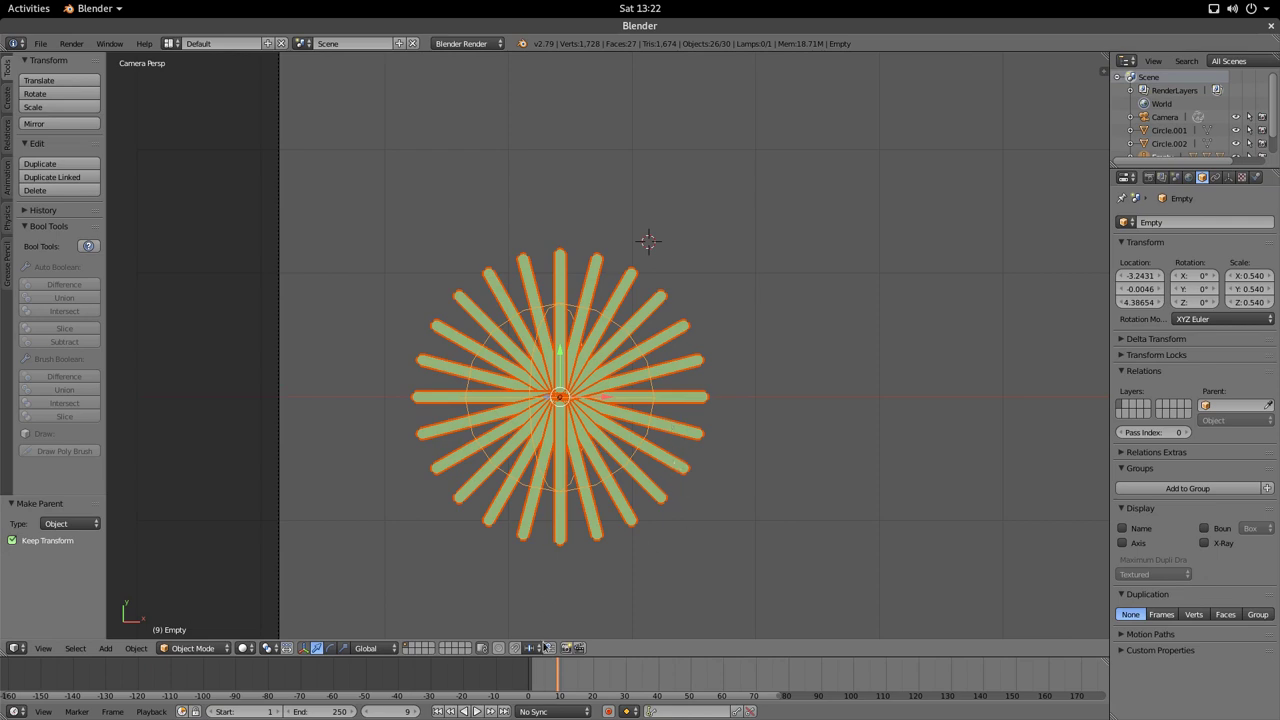
mouse_move(550, 680)
mouse_down()
mouse_move(530, 680)
mouse_move(568, 680)
mouse_up()
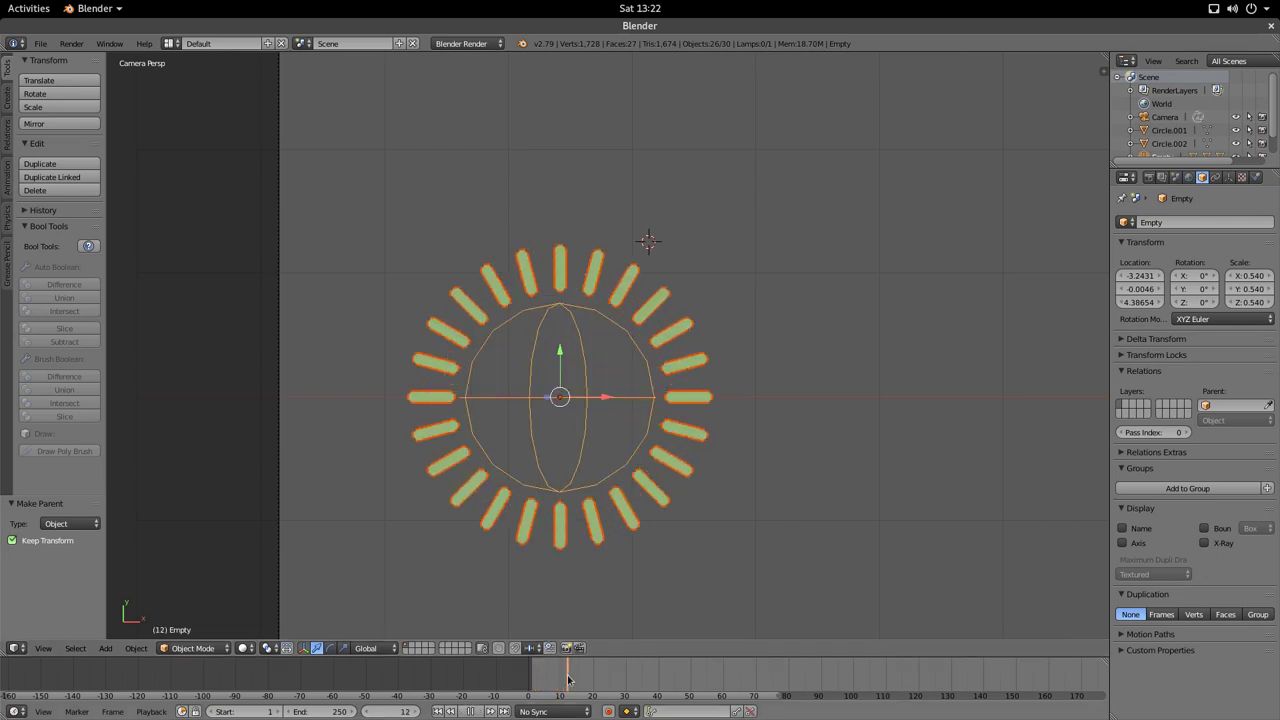
- Select only the empty and begin moving it with its rays
right_click(565, 490)
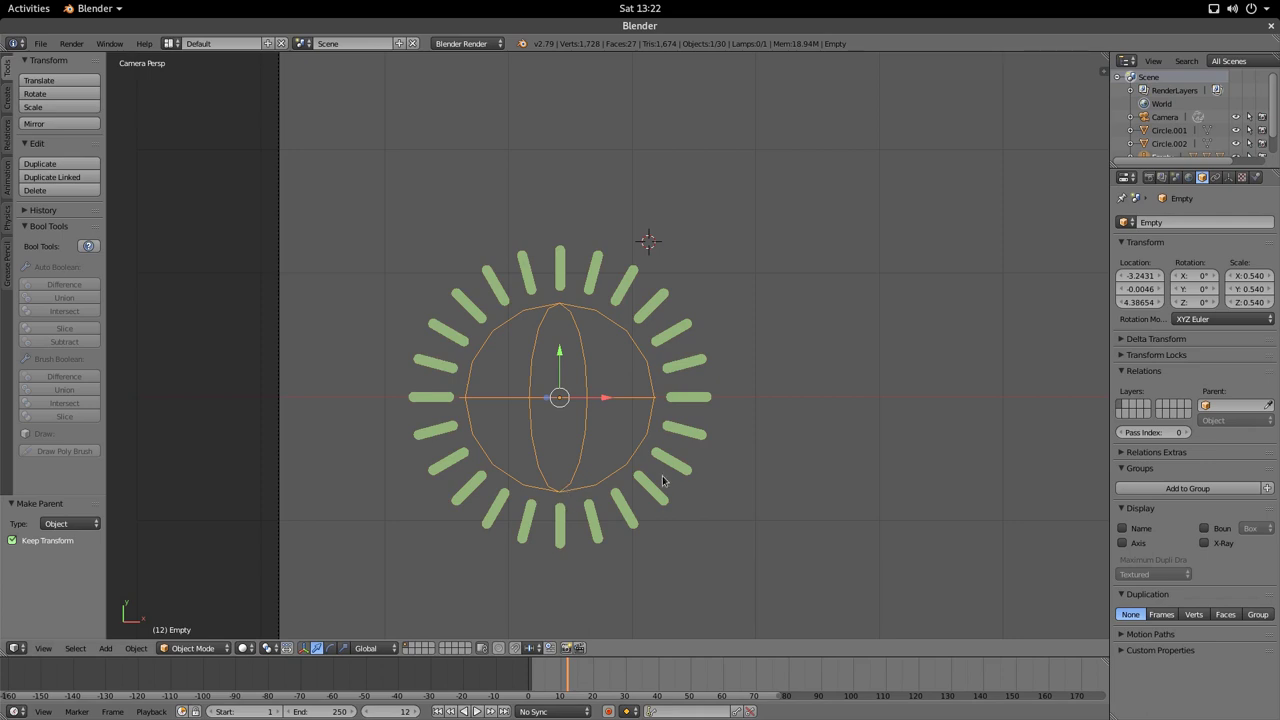
scroll(665, 481, down, 3)
key(g)
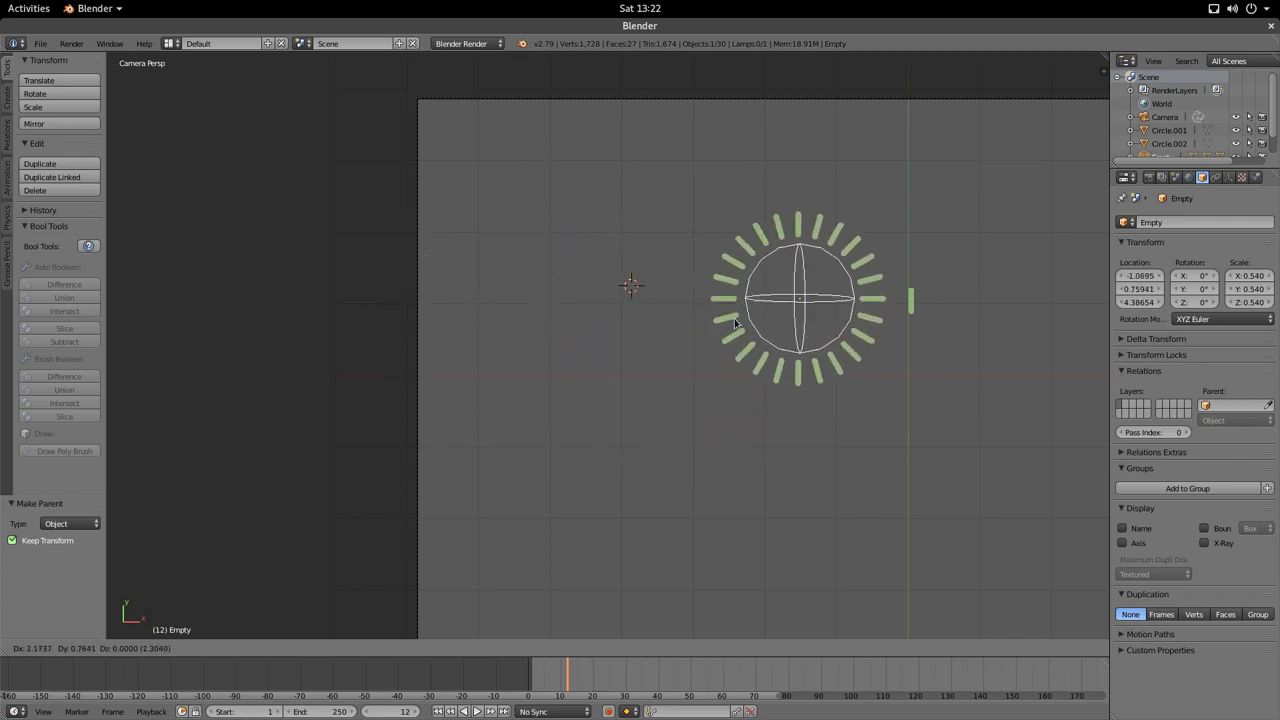
- Confirm the empty's move, then select the left vertical line Circle.001 and bring up Apply
click(468, 392)
shift+middle_drag(685, 381, 347, 401)
mouse_move(552, 682)
mouse_down()
mouse_move(524, 684)
mouse_move(556, 685)
mouse_up()
scroll(527, 405, up, 3)
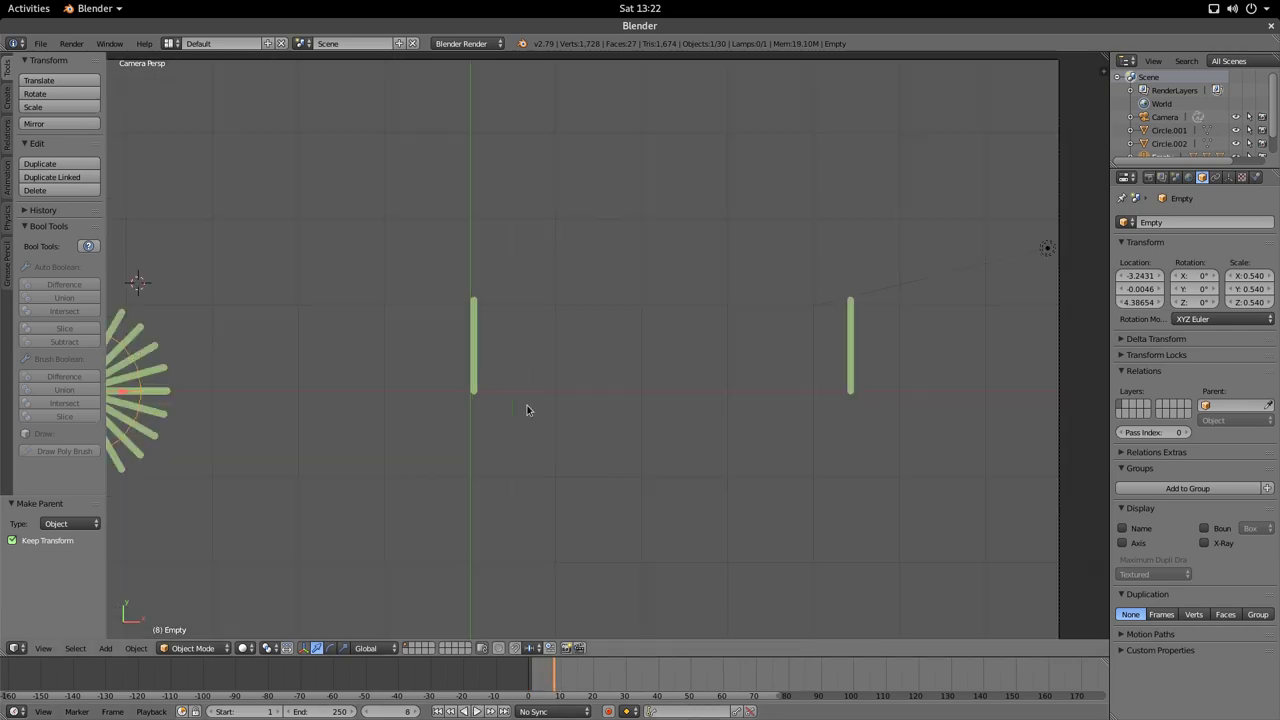
right_click(447, 343)
shift+middle_drag(588, 369, 674, 345)
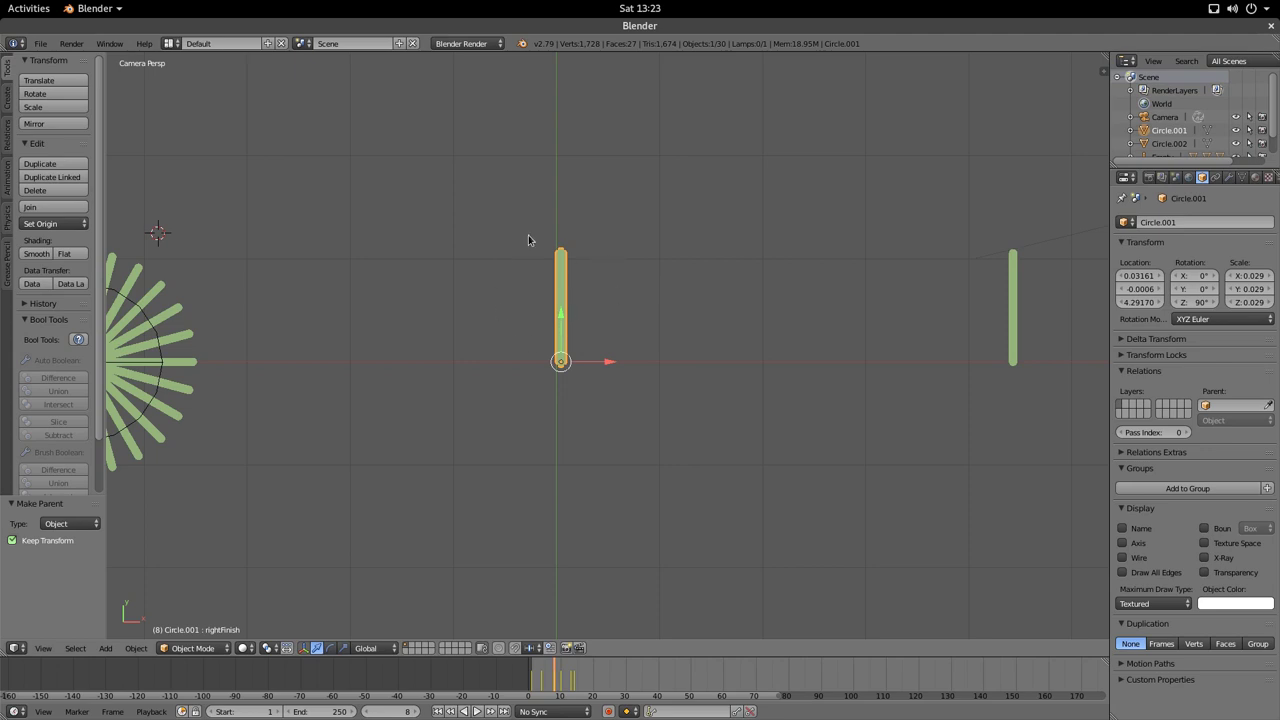
key(ctrl+a)
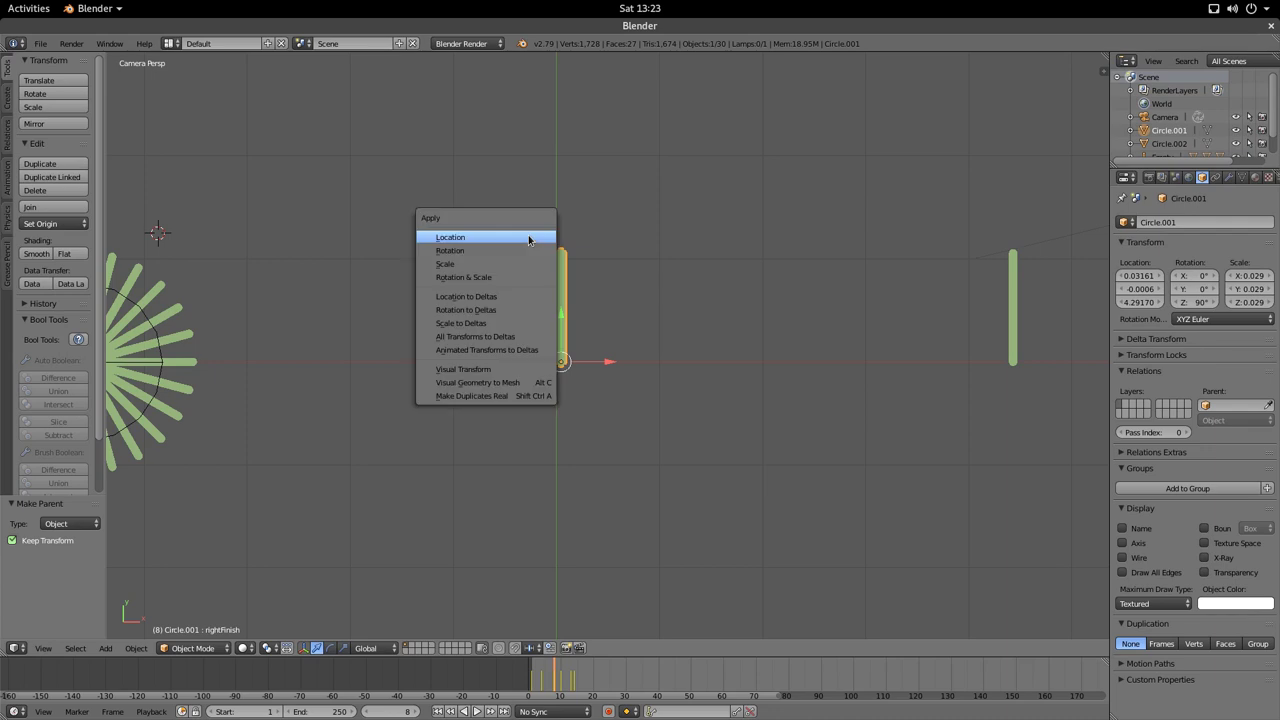
- Set Circle.001's location to 0, 0, 0 and apply its rotation and scale (0°, 1.000)
click(460, 241)
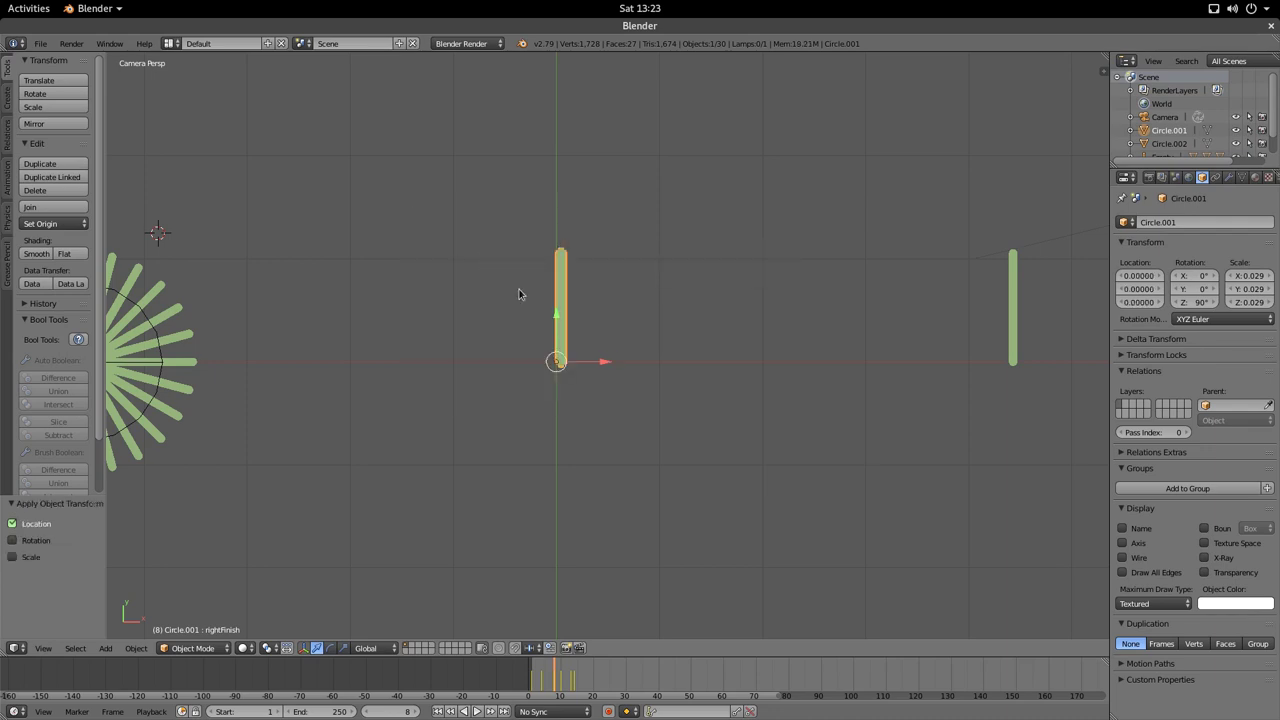
key(ctrl+z)
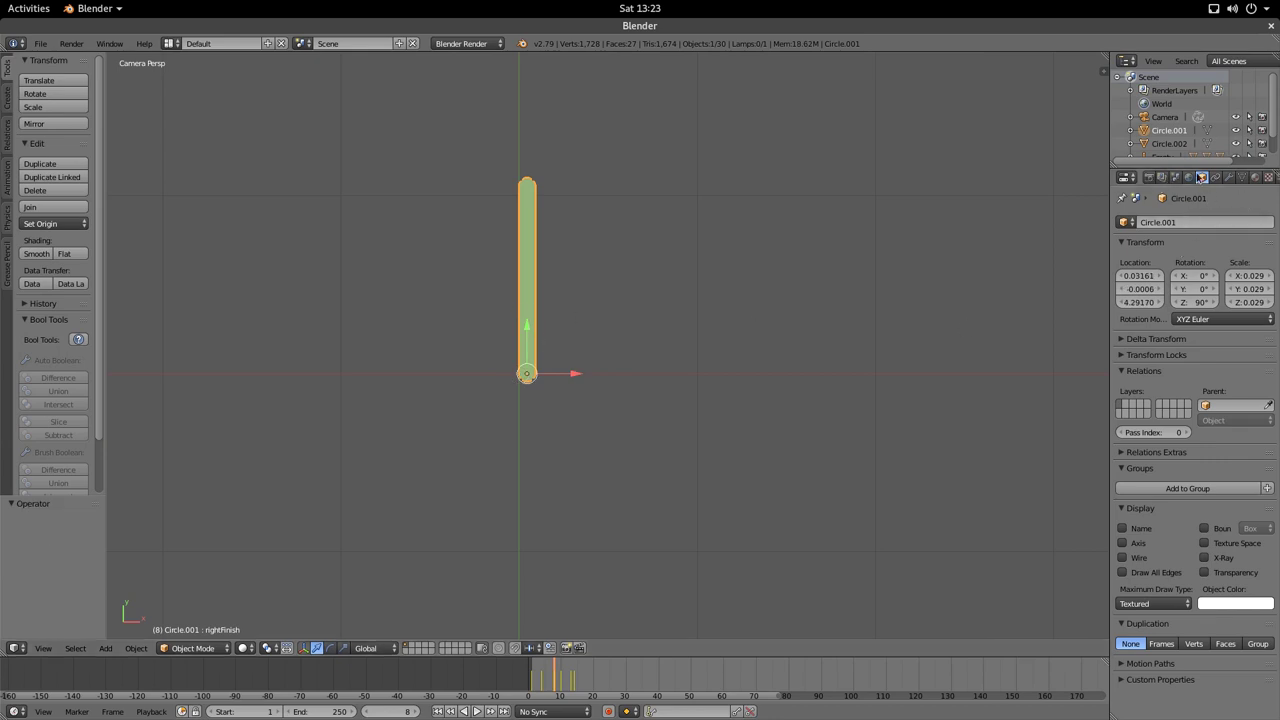
click(1140, 276)
text(0)
key(Return)
click(1140, 289)
text(0)
click(1133, 302)
text(0)
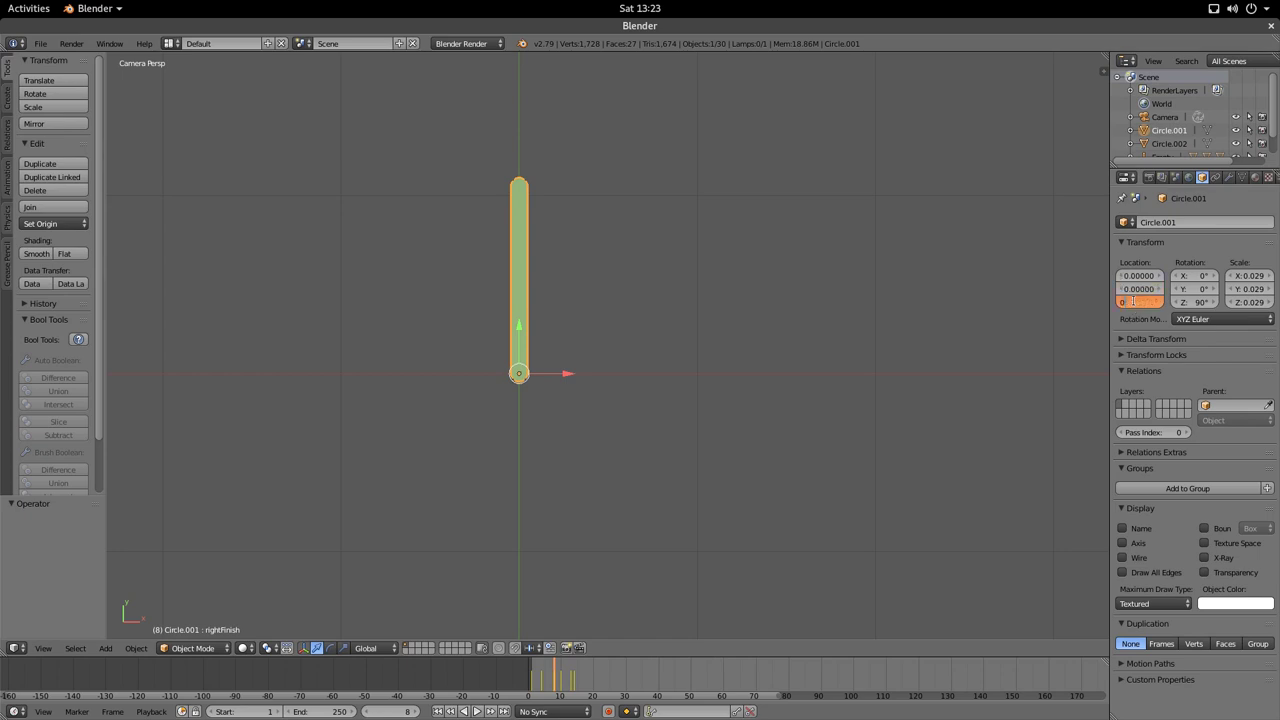
key(Return)
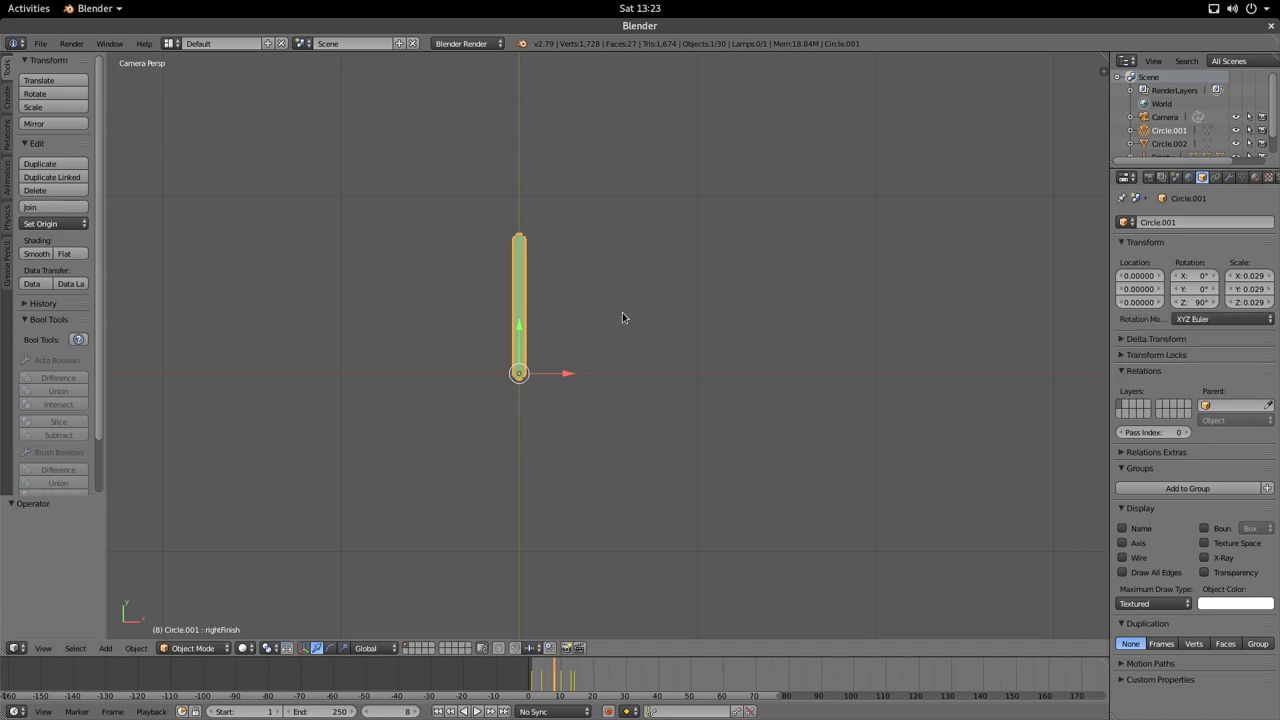
key(ctrl+a)
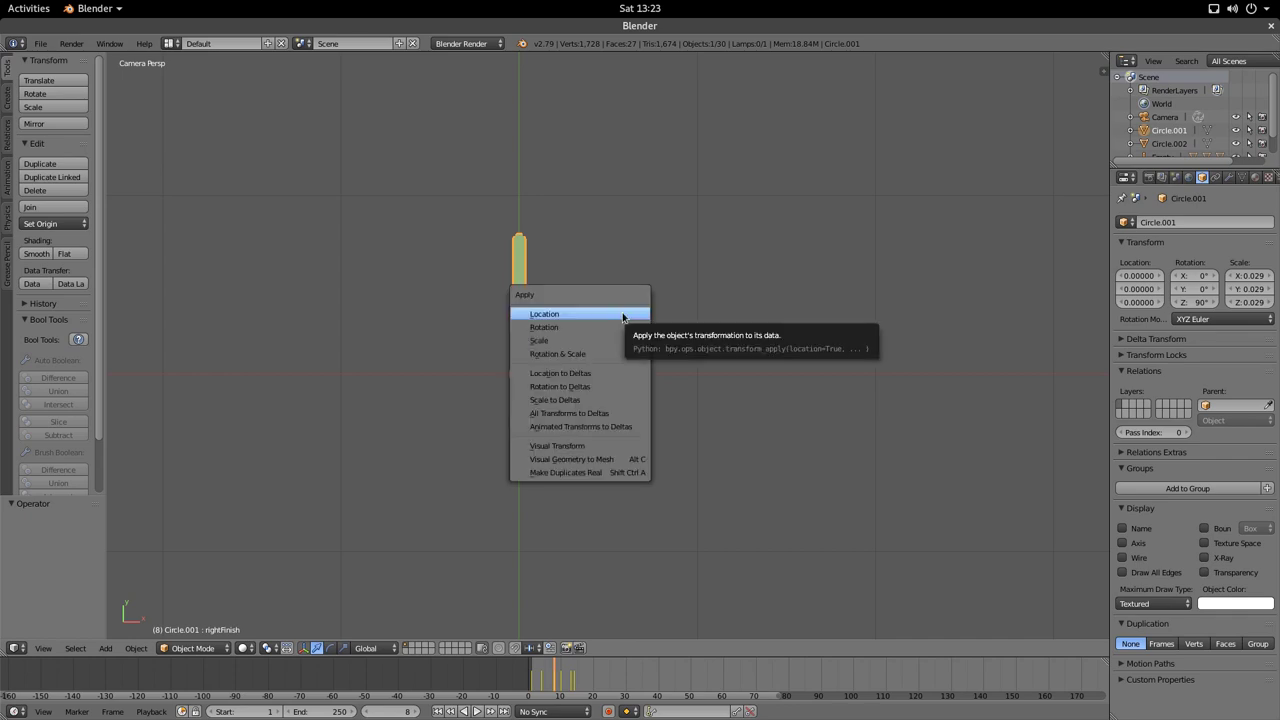
click(589, 355)
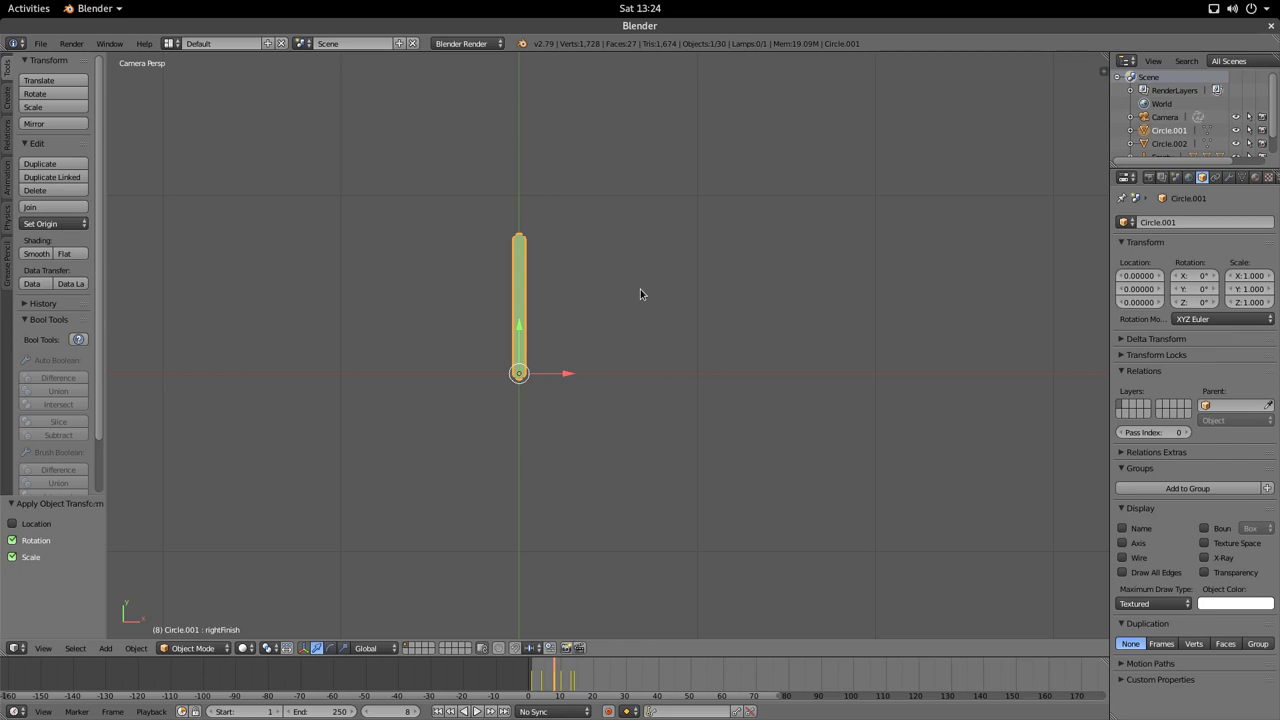
- Add a sphere empty and set its location to X 0, Y 0, Z 0
key(shift+a)
mouse_move(575, 381)
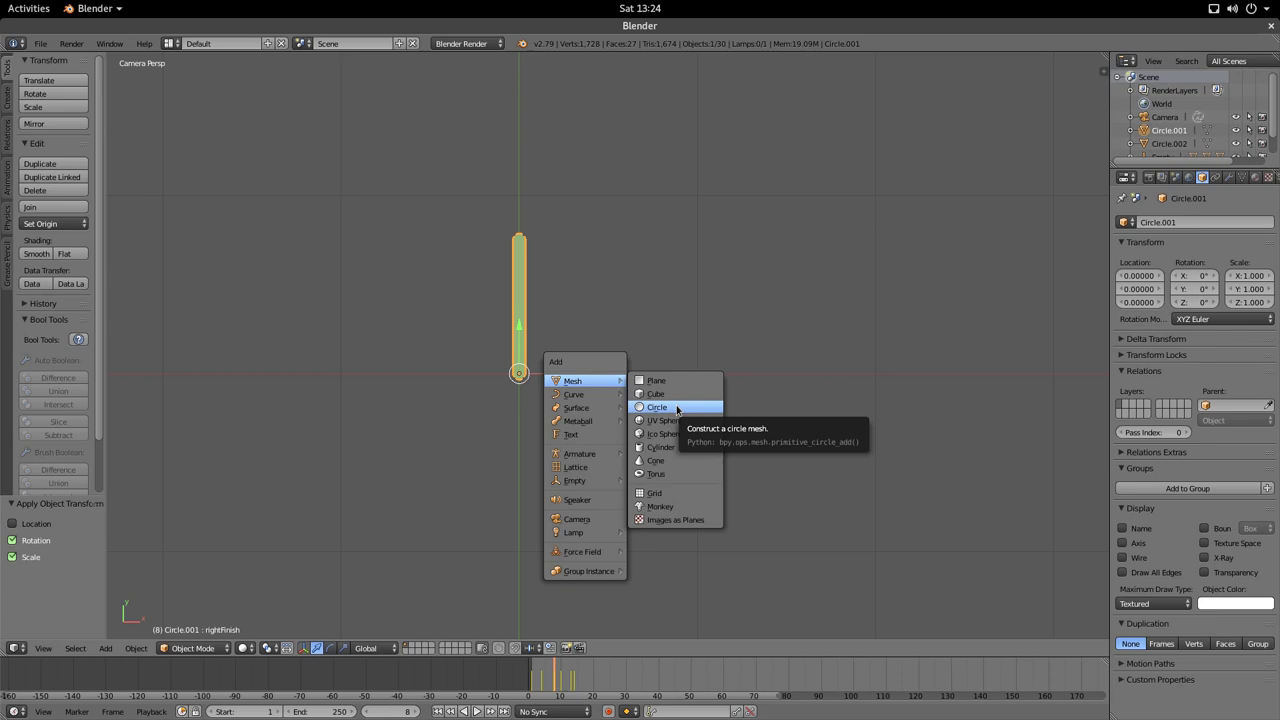
mouse_move(596, 481)
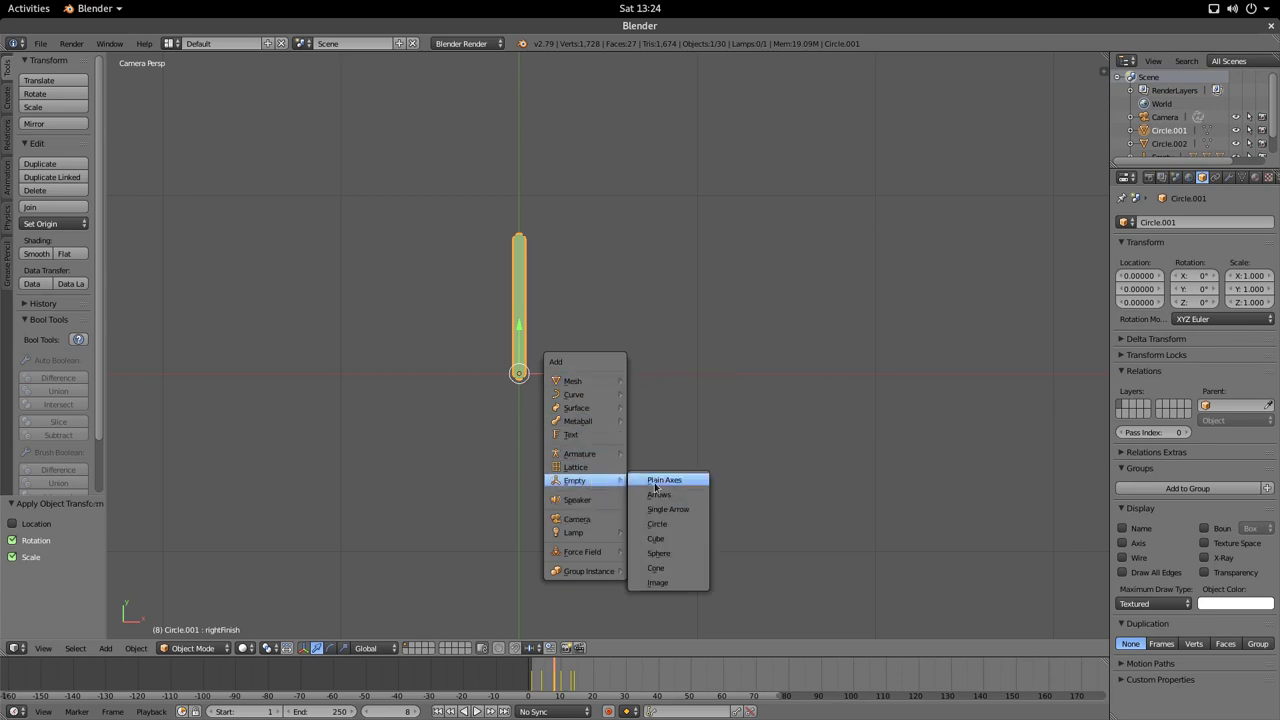
click(679, 556)
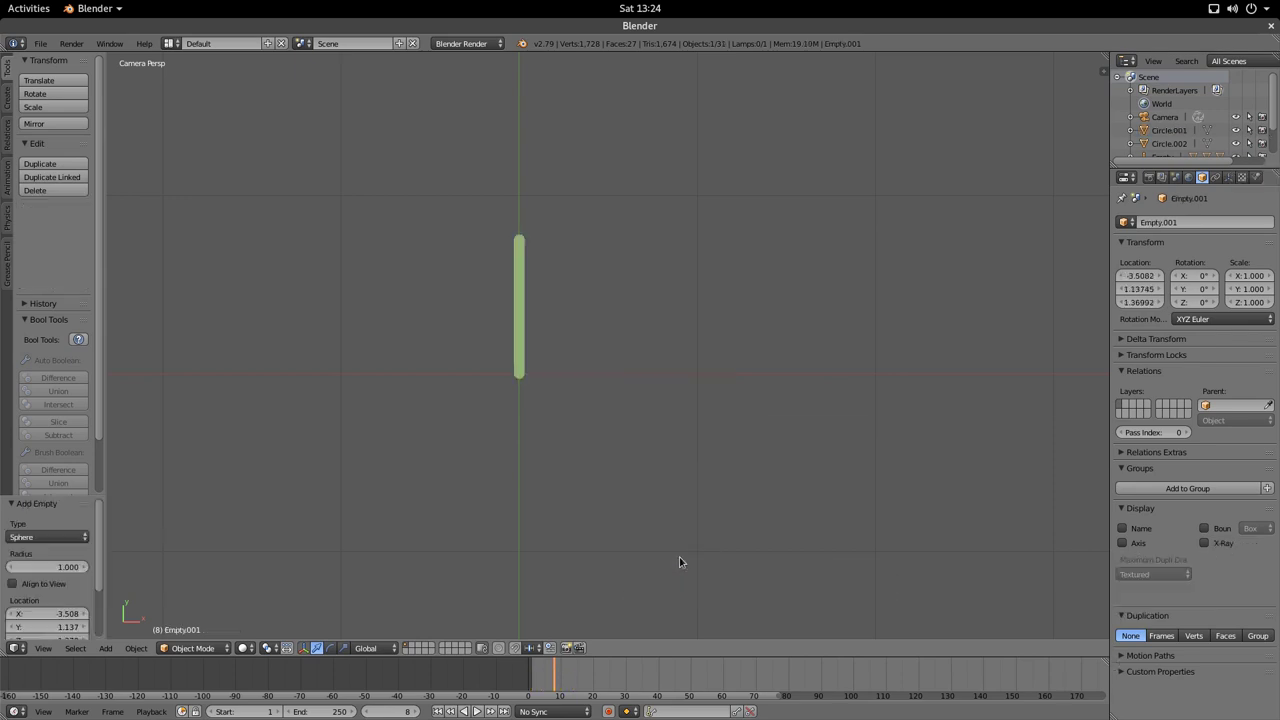
scroll(549, 276, down, 5)
scroll(549, 276, up, 3)
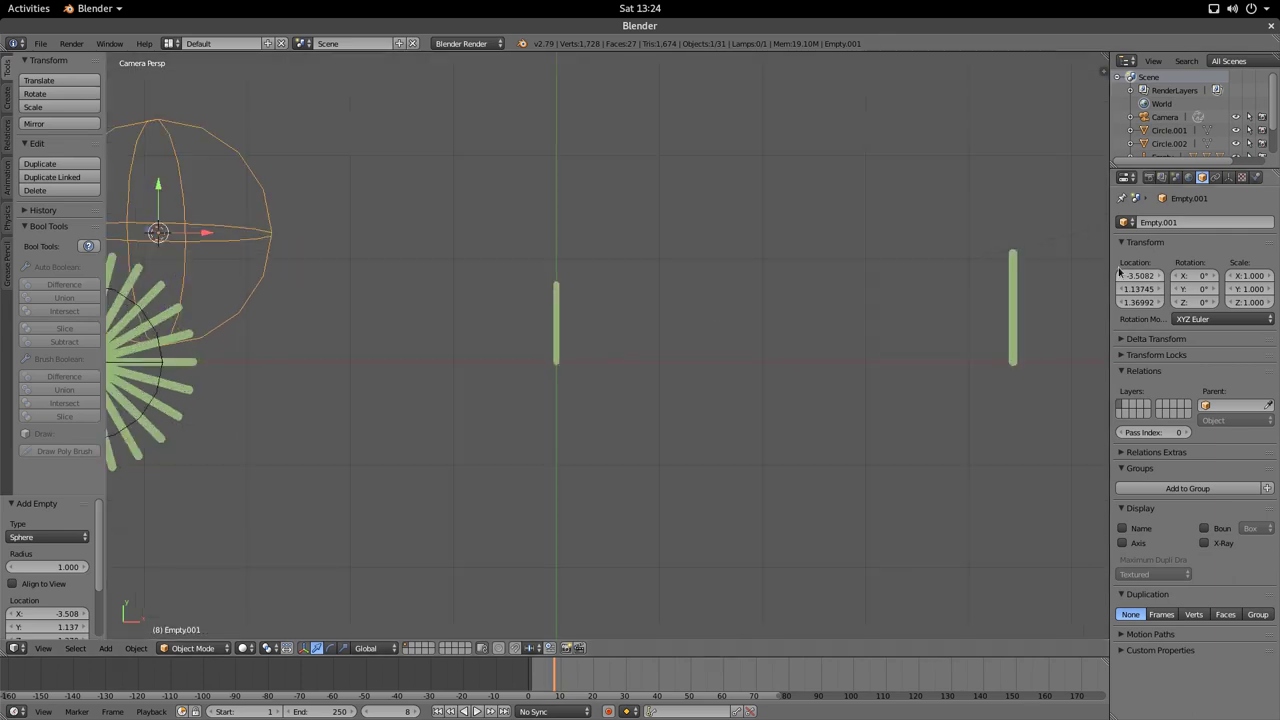
drag(1121, 275, 1130, 278)
text(0)
key(Return)
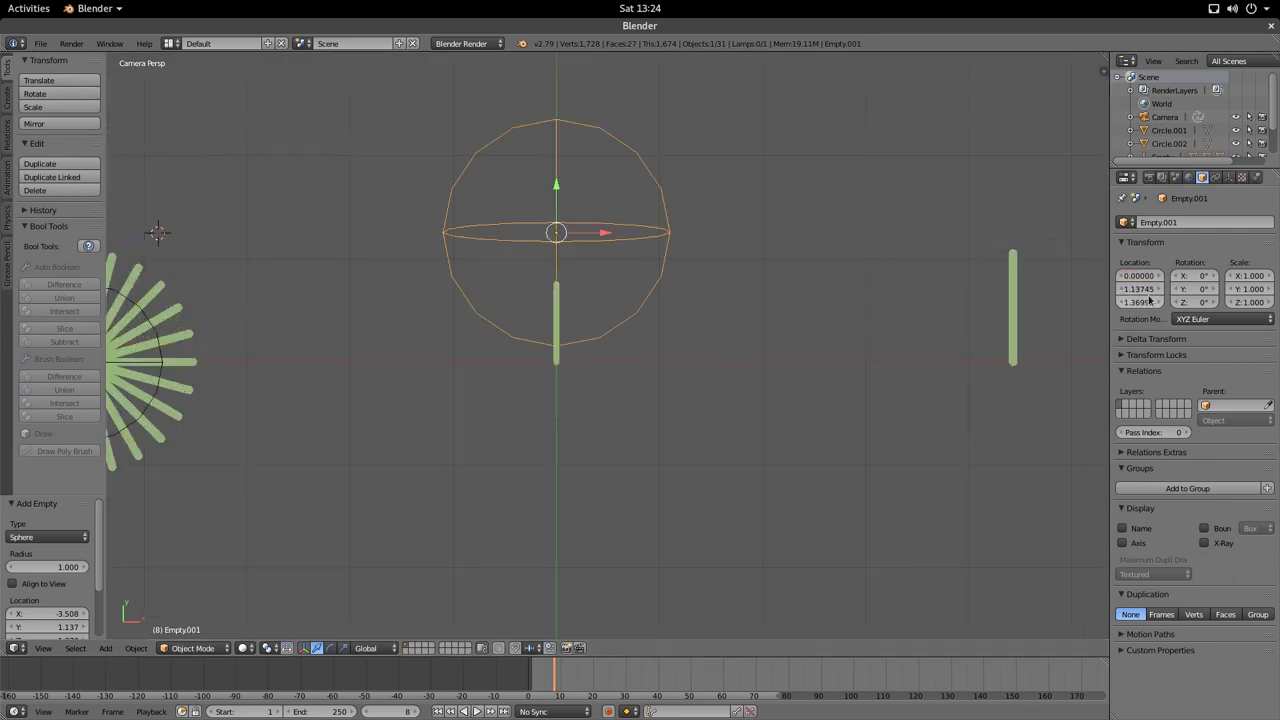
click(1141, 300)
text(0)
key(Return)
click(1141, 289)
text(0)
key(Return)
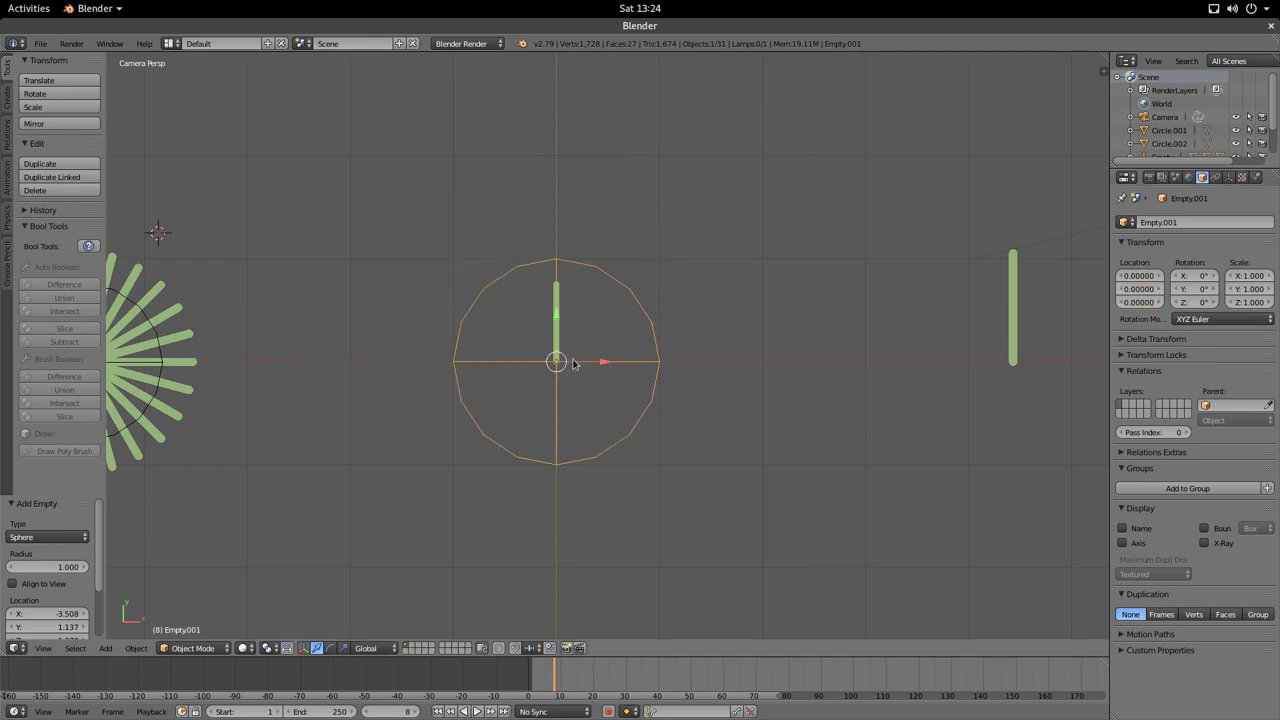
- Scale the sphere empty uniformly down to 0.339
scroll(561, 345, up, 3)
right_click(519, 248)
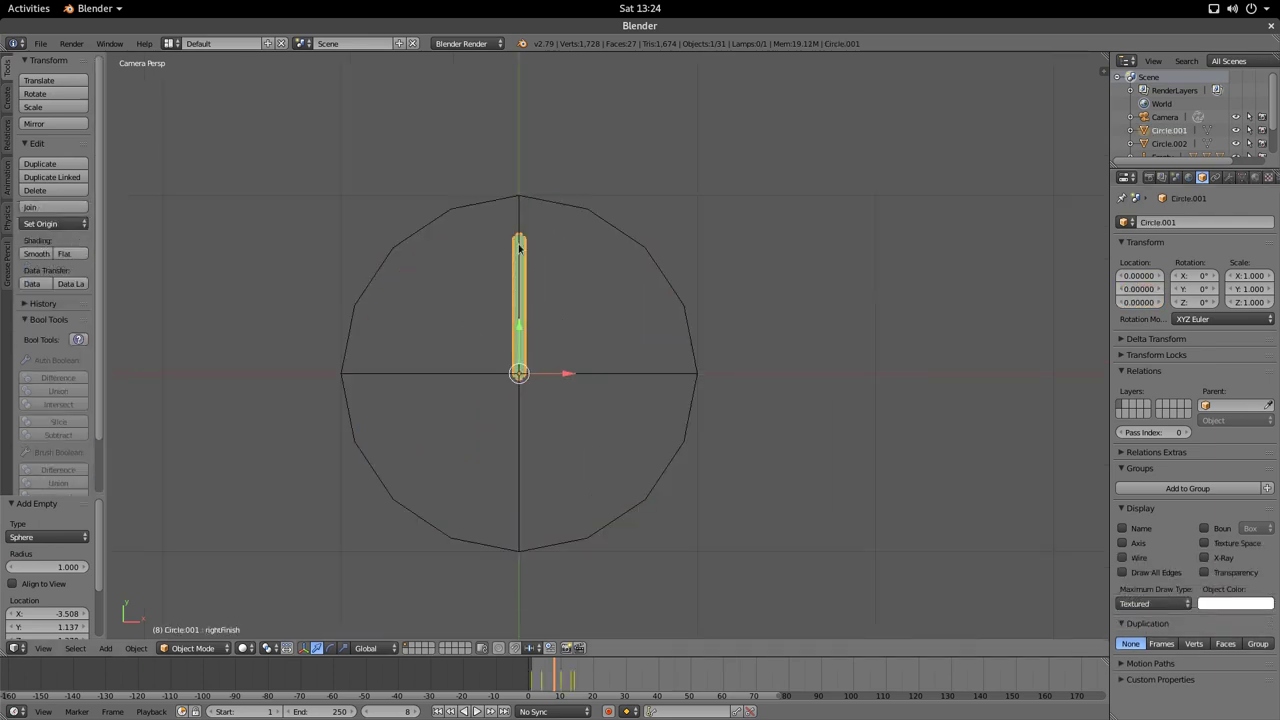
right_click(609, 377)
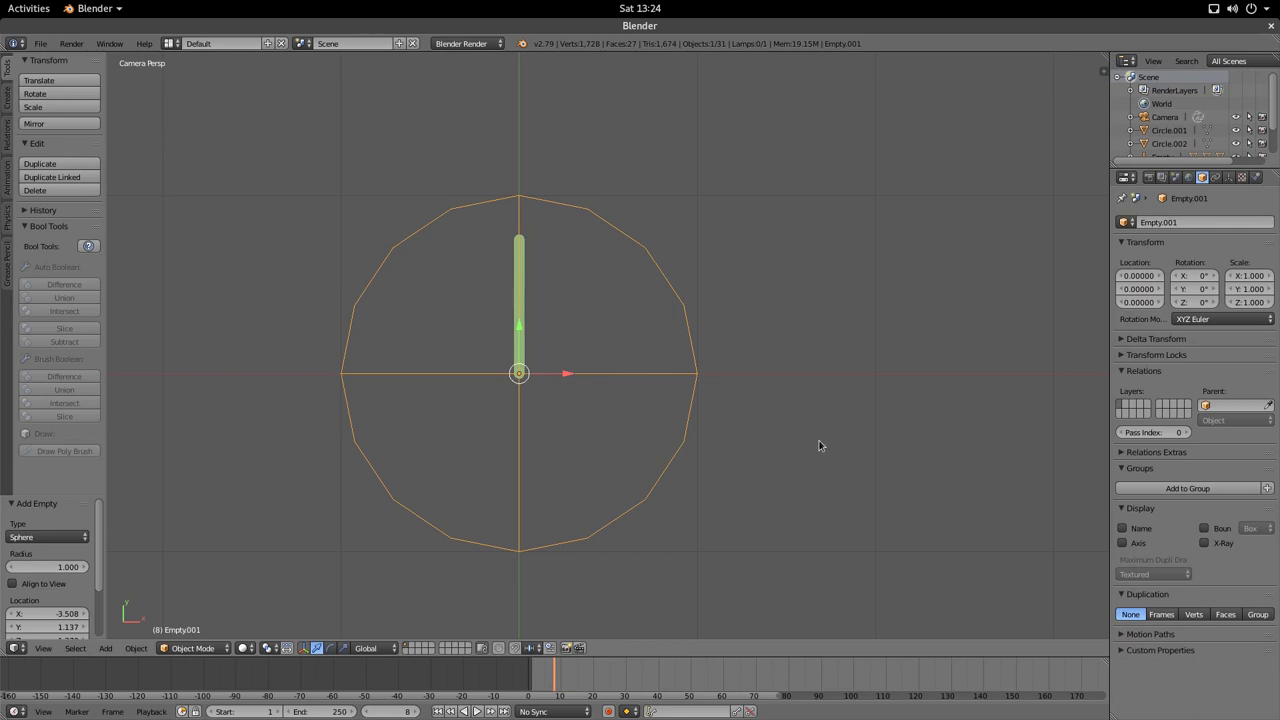
key(s)
click(622, 400)
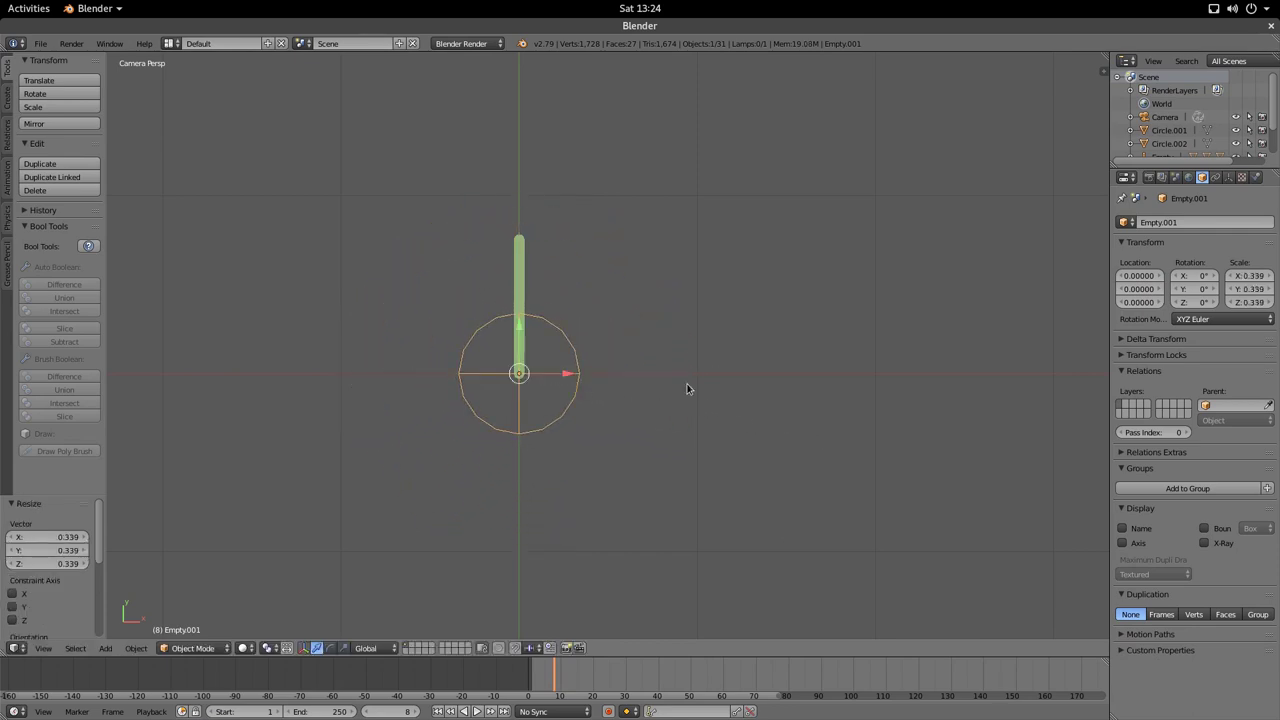
key(shift+a)
mouse_move(538, 367)
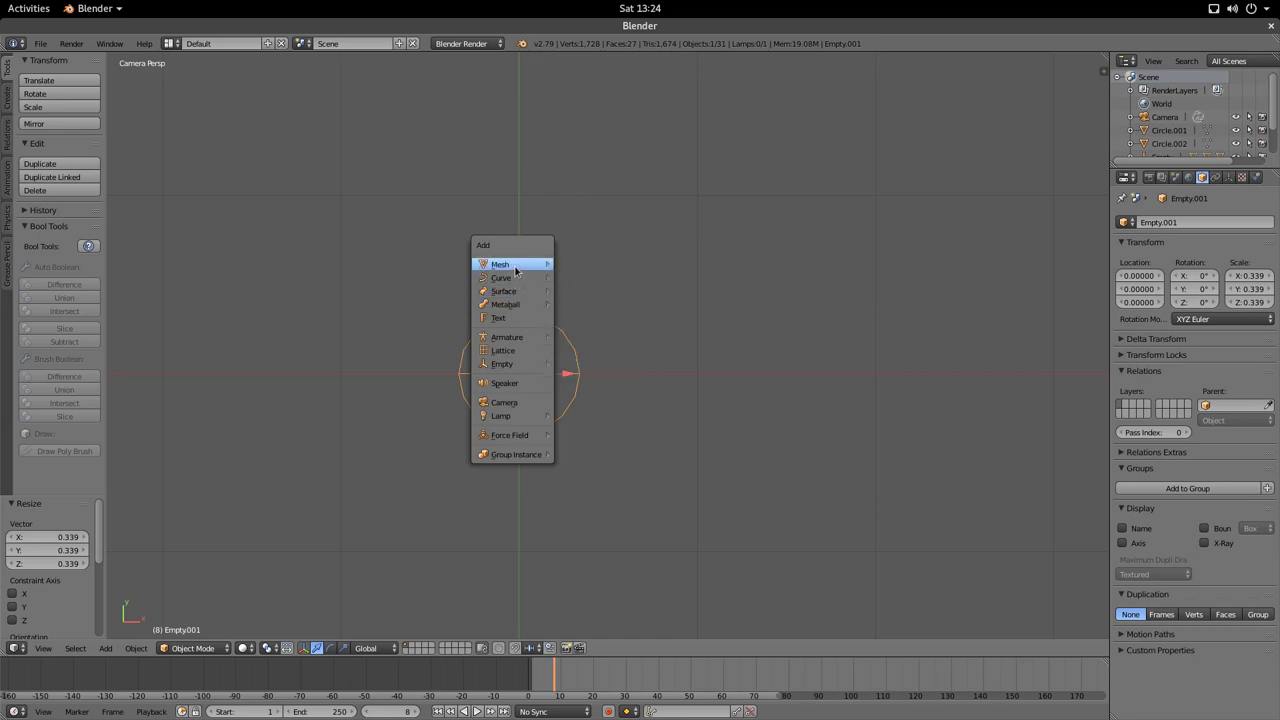
- Add a circle mesh and place it at location 0, 0, 0
mouse_move(516, 270)
click(592, 296)
scroll(560, 286, down, 8)
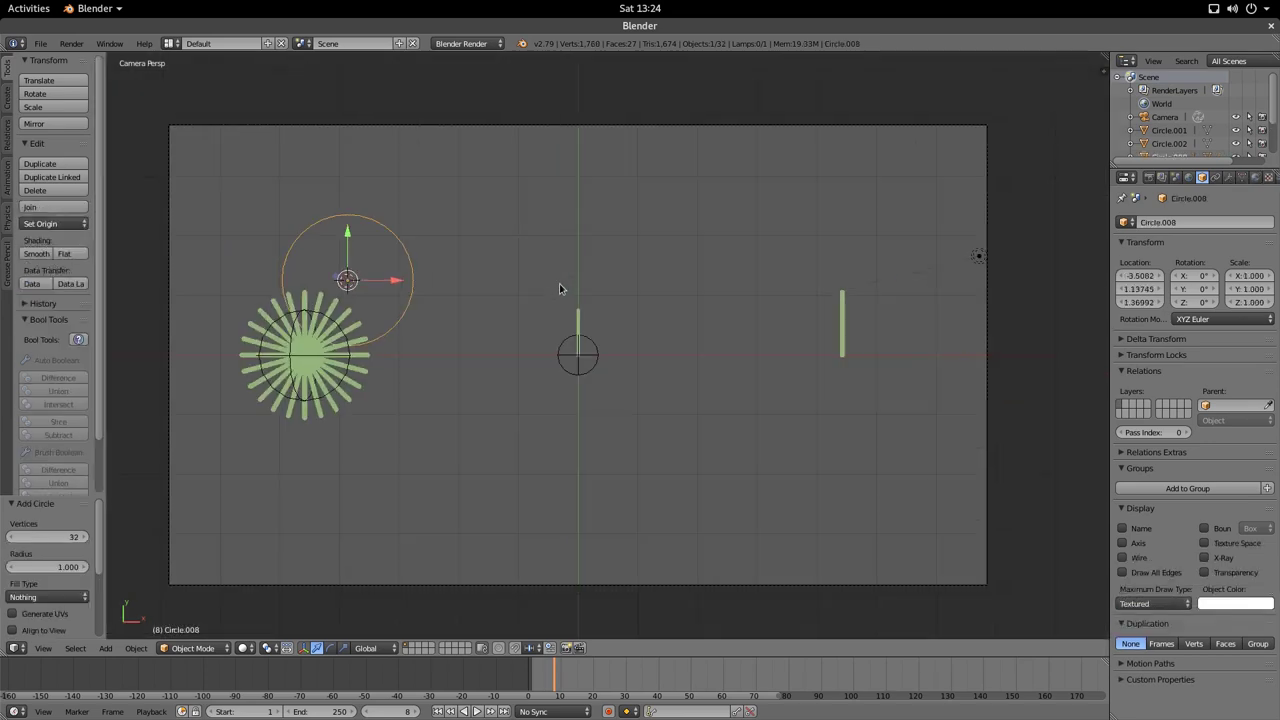
scroll(563, 279, up, 3)
click(1140, 276)
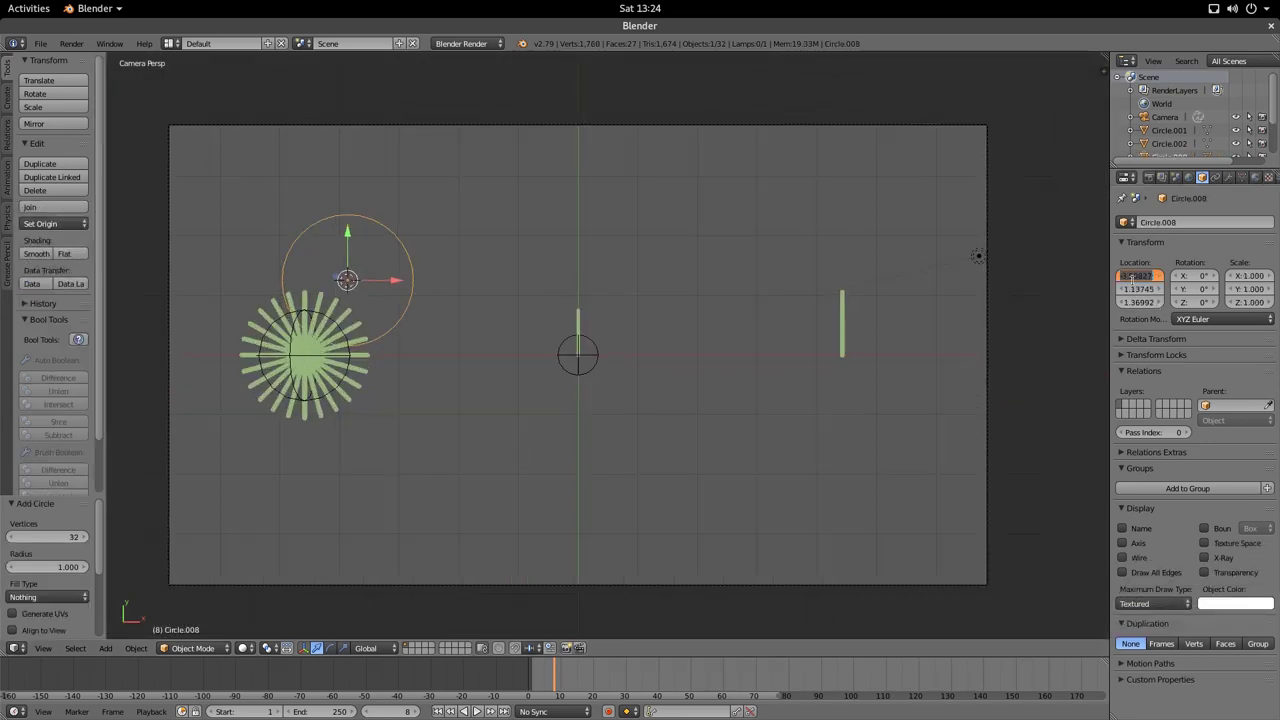
text(0)
key(Return)
click(1137, 289)
text(00000)
key(Return)
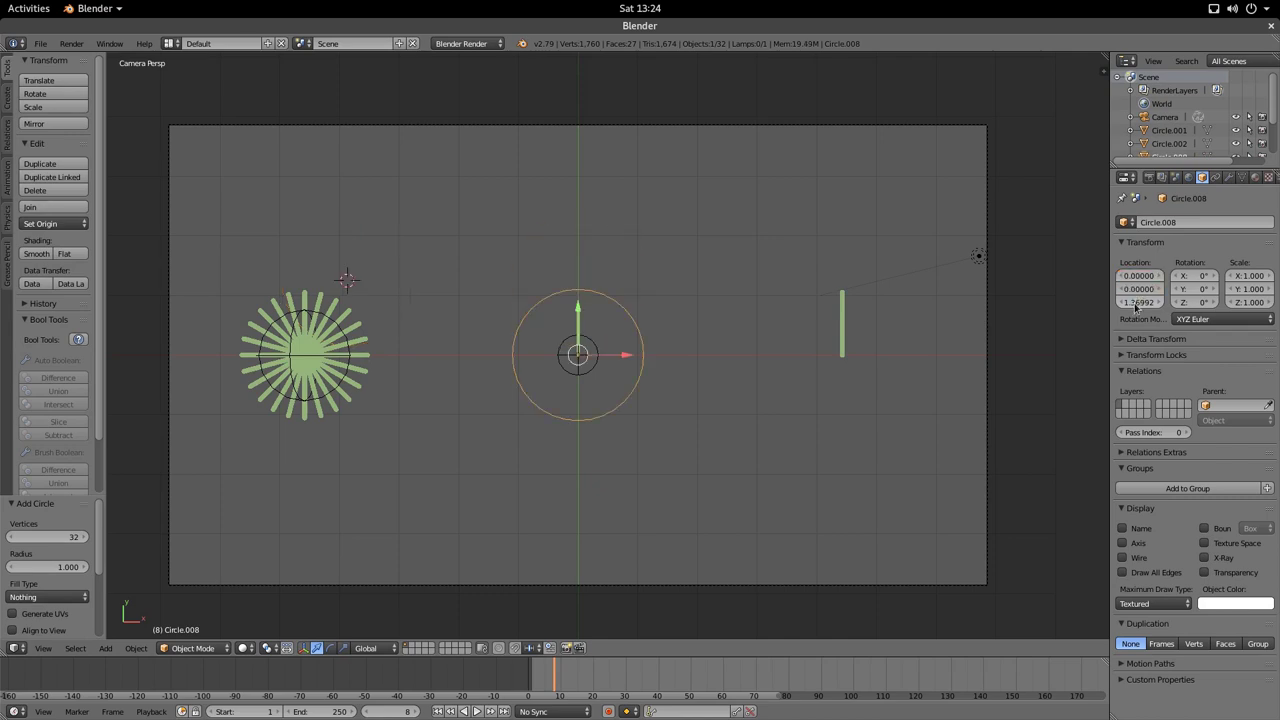
click(1140, 302)
text(0)
key(Return)
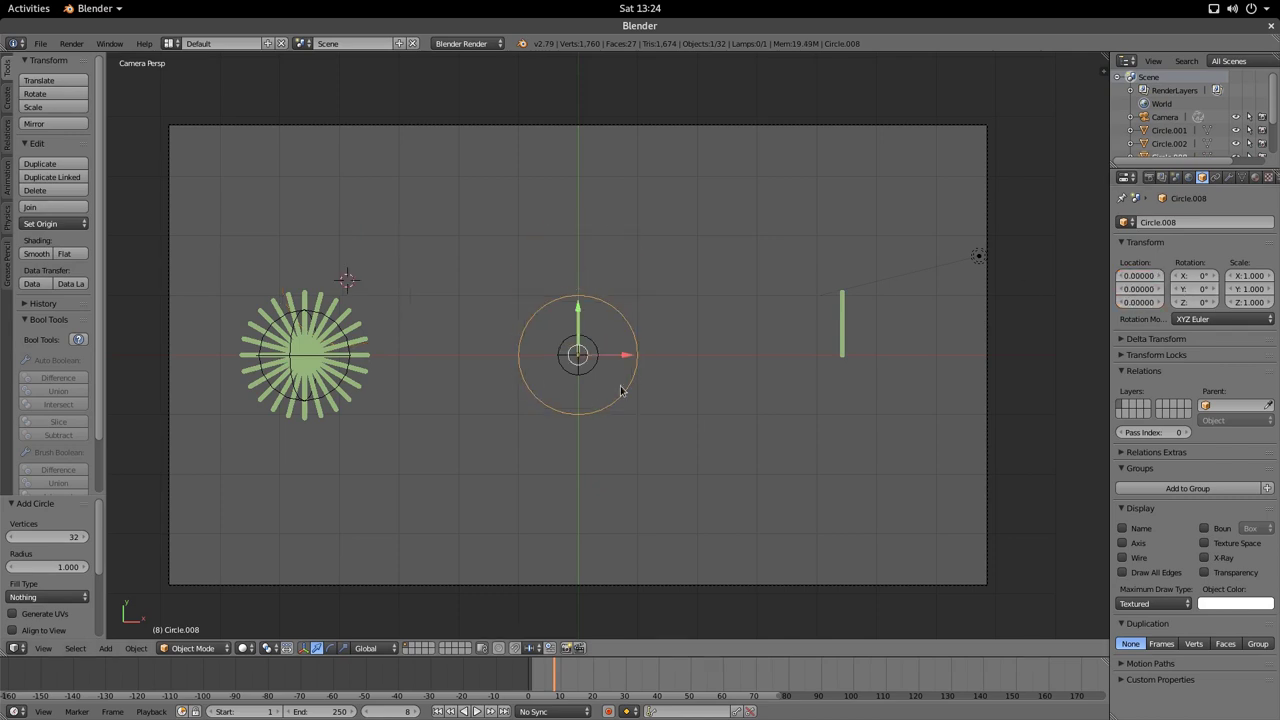
- Scale the circle down to 0.548, then further to 0.459
scroll(650, 420, up, 3)
key(s)
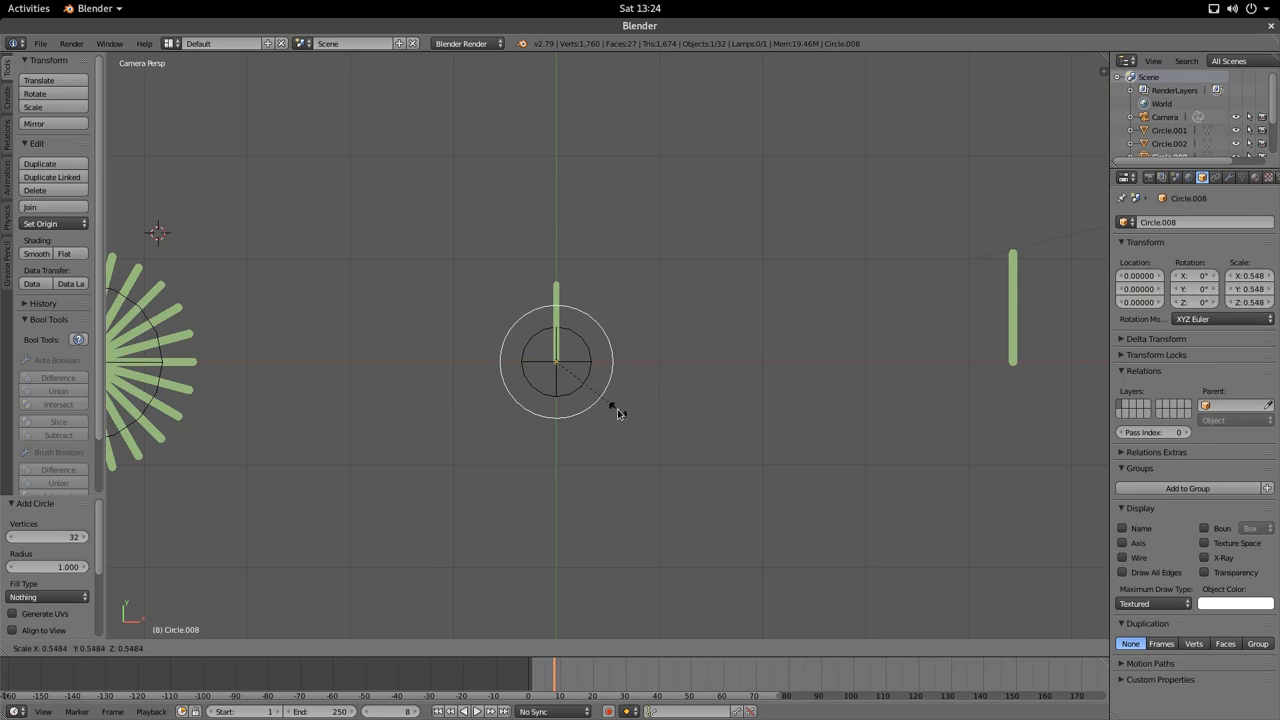
click(611, 403)
scroll(687, 454, up, 1)
key(s)
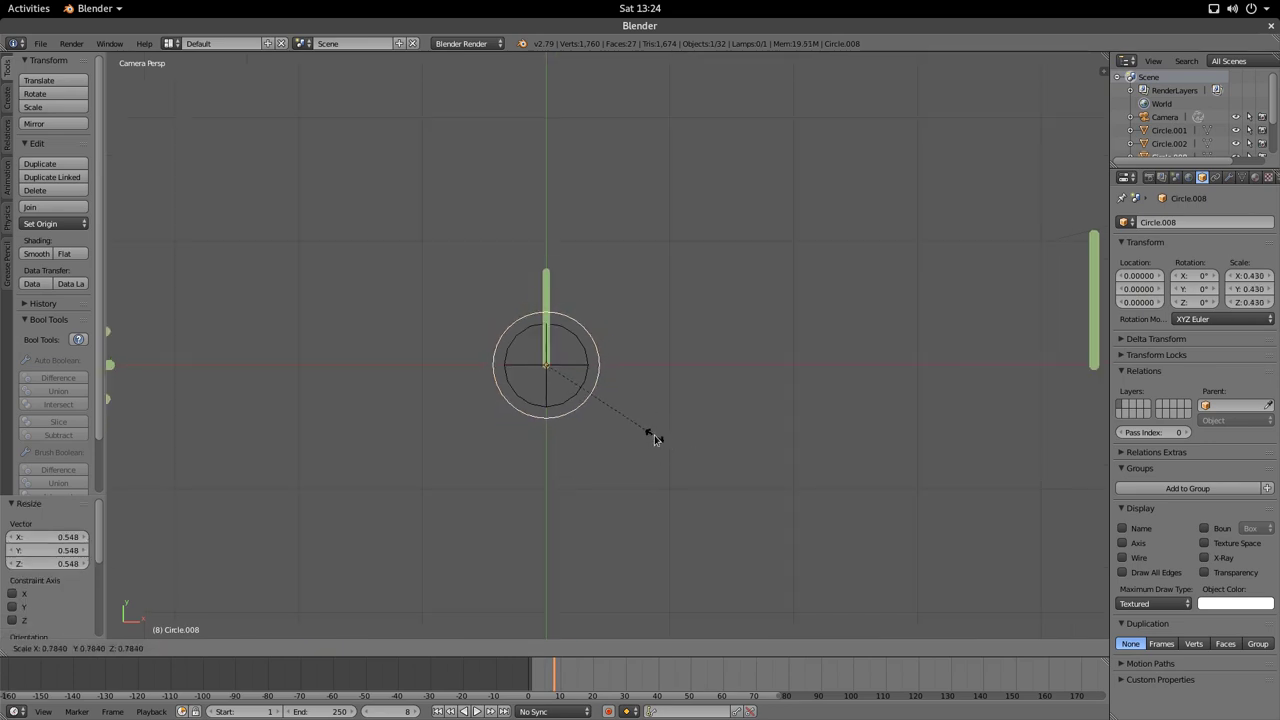
click(660, 443)
scroll(610, 430, up, 2)
scroll(557, 418, up, 1)
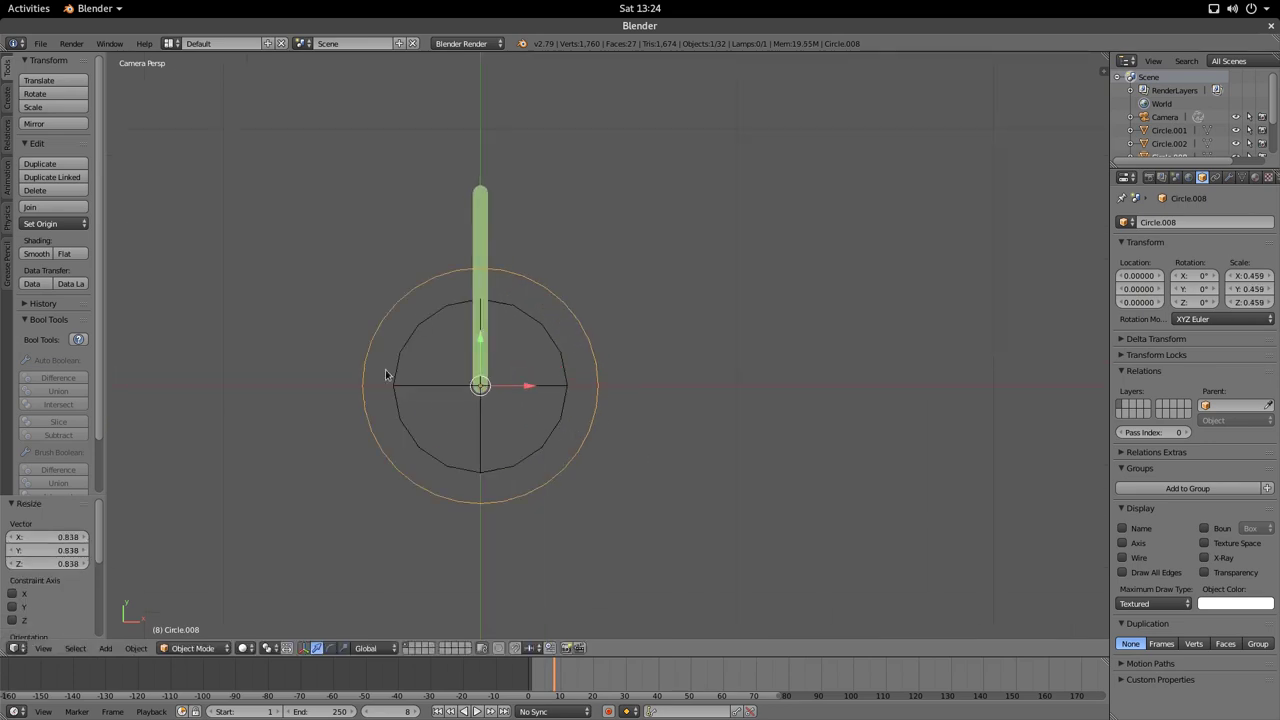
click(1248, 276)
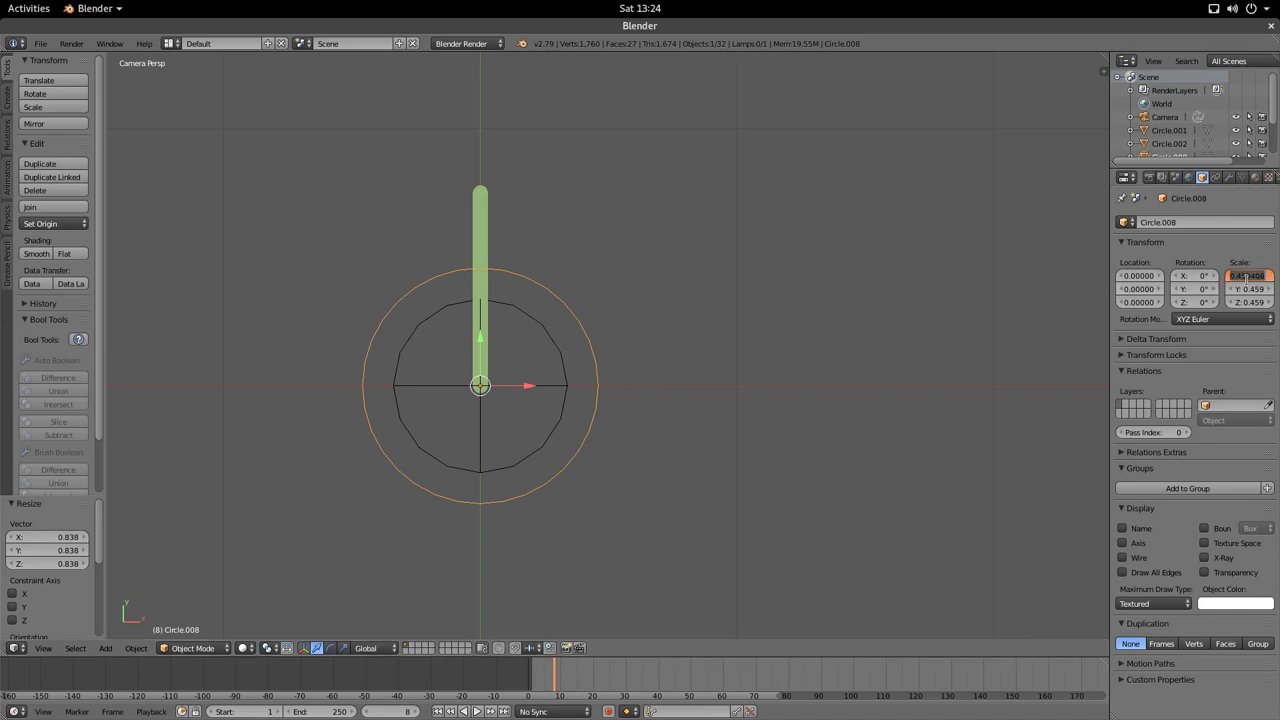
key(Escape)
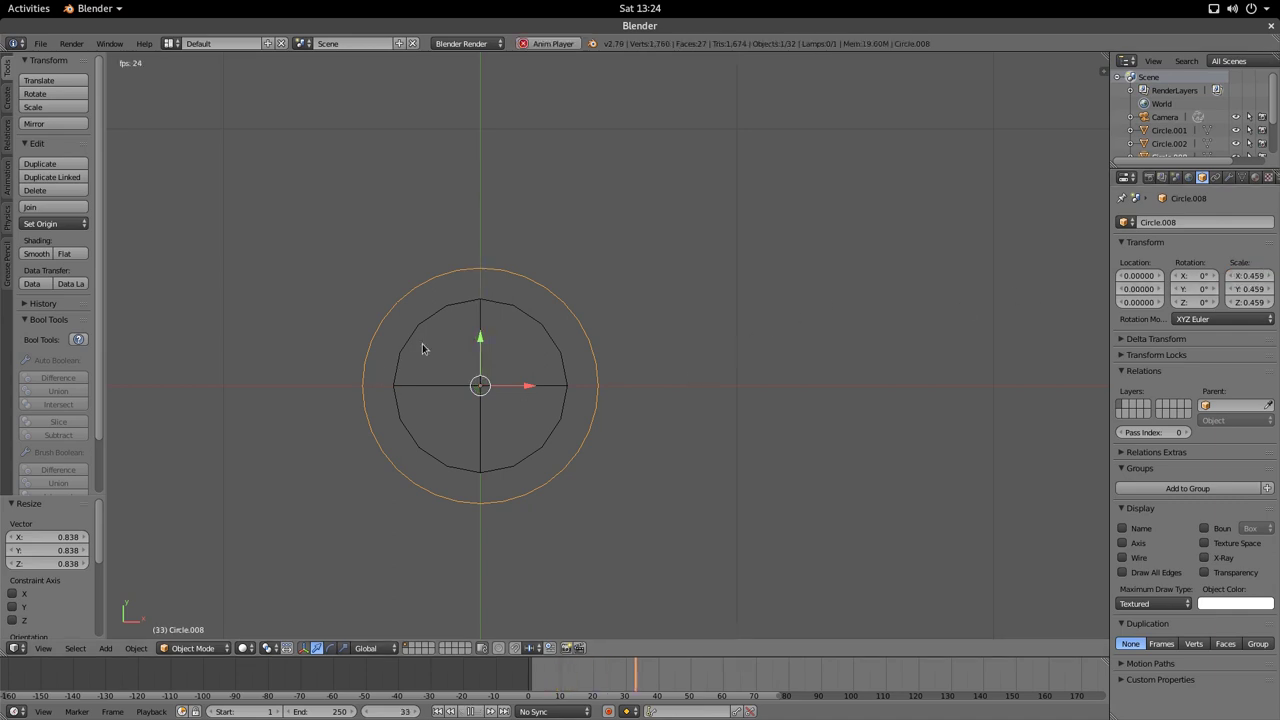
- At frame 6, apply the circle's scale so it reads 1.000, then select Circle.008
drag(522, 673, 551, 673)
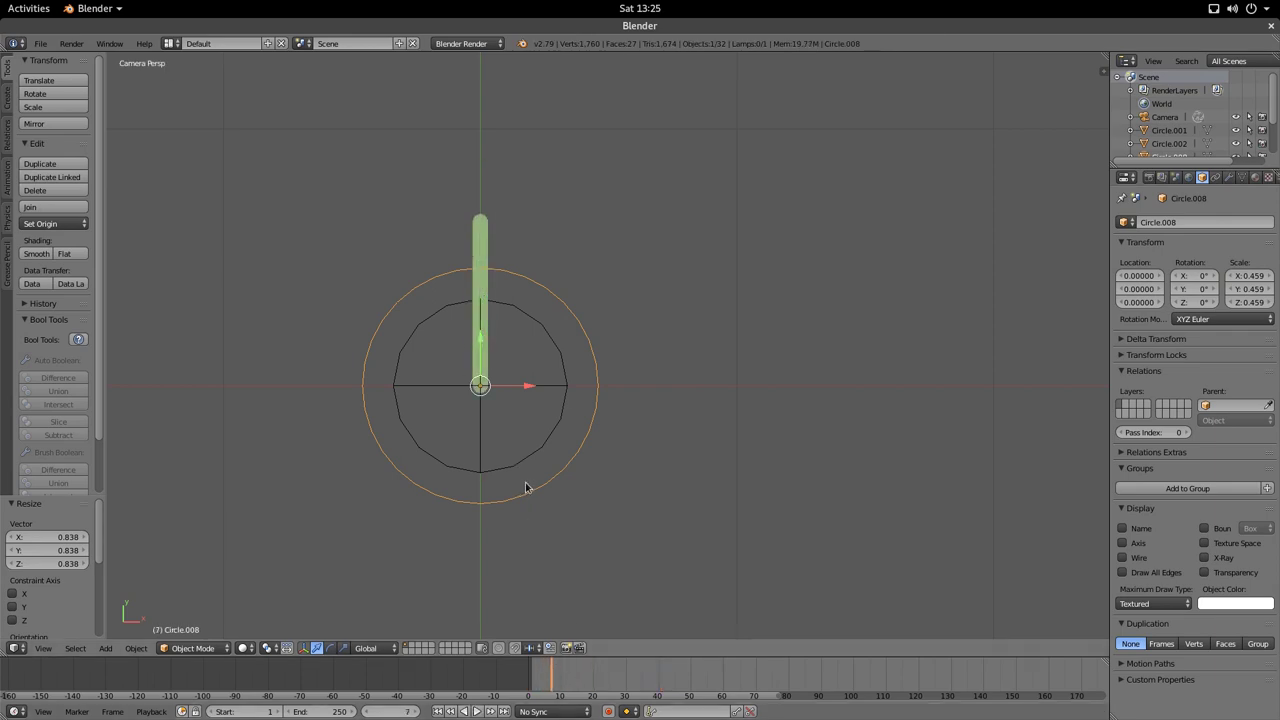
key(ctrl+a)
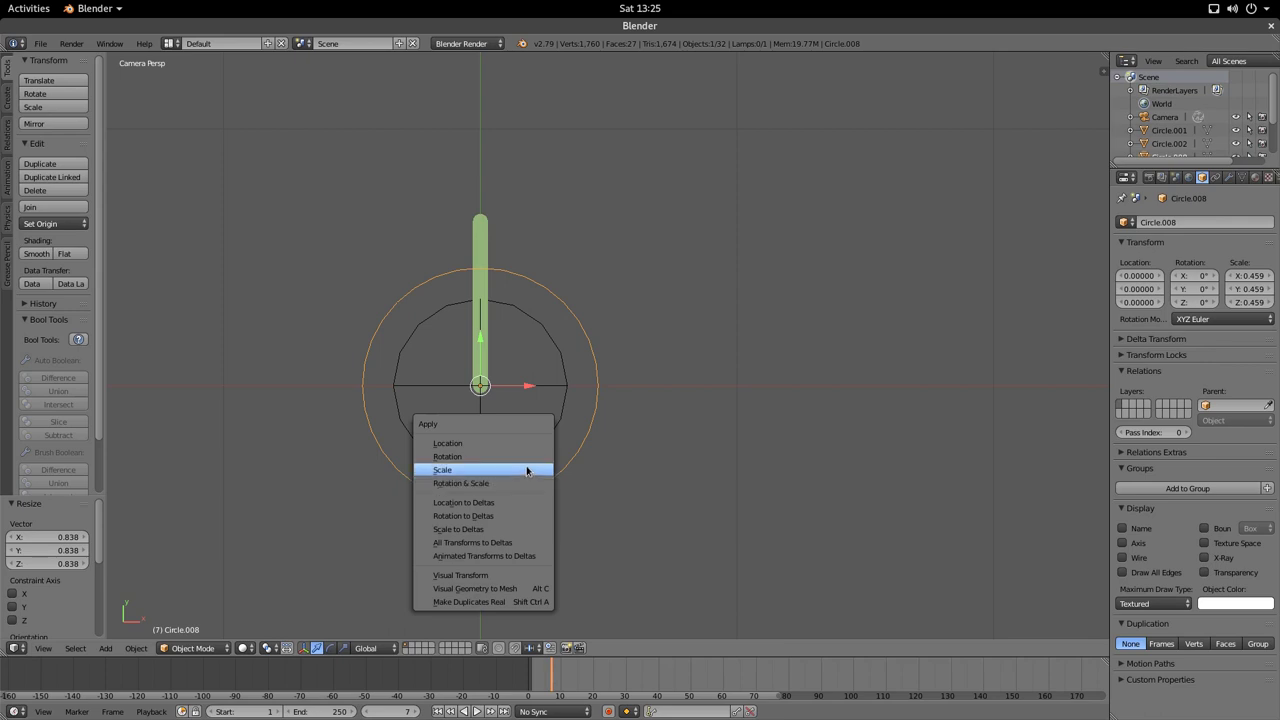
click(527, 469)
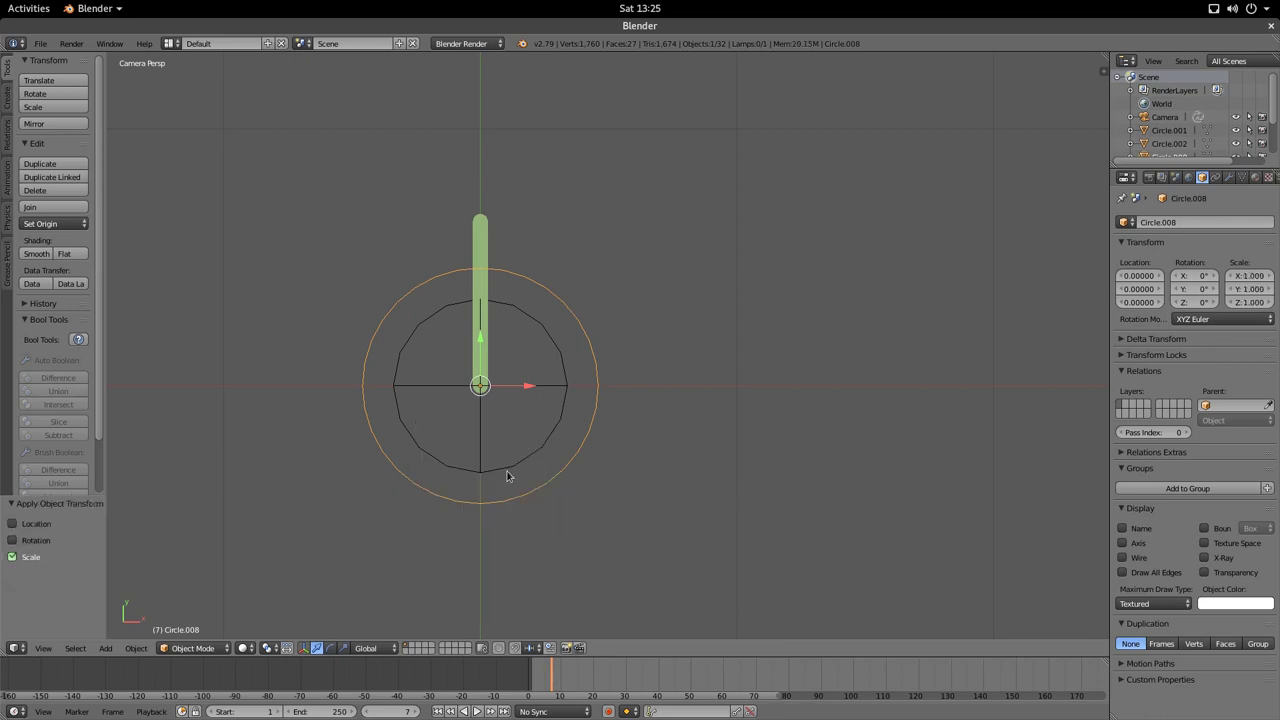
right_click(480, 417)
right_click(499, 377)
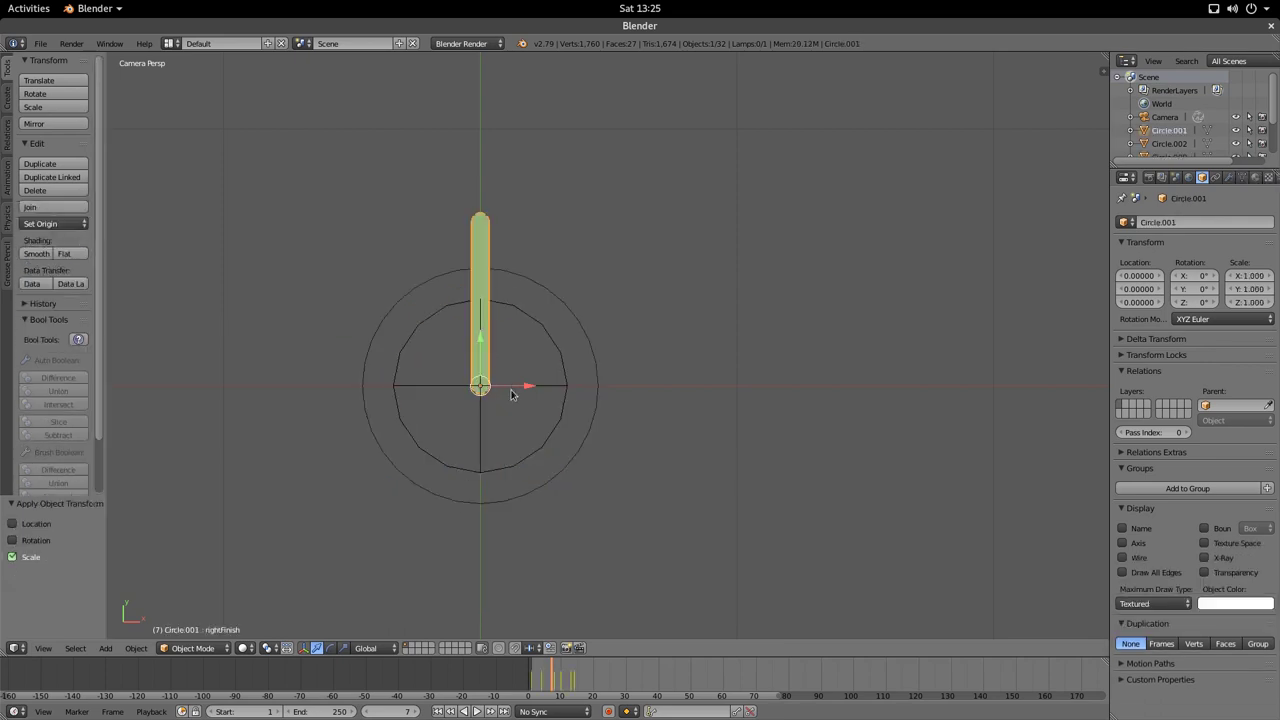
- Add an Array modifier to the green bar Circle.001
right_click(580, 437)
right_click(577, 448)
right_click(478, 468)
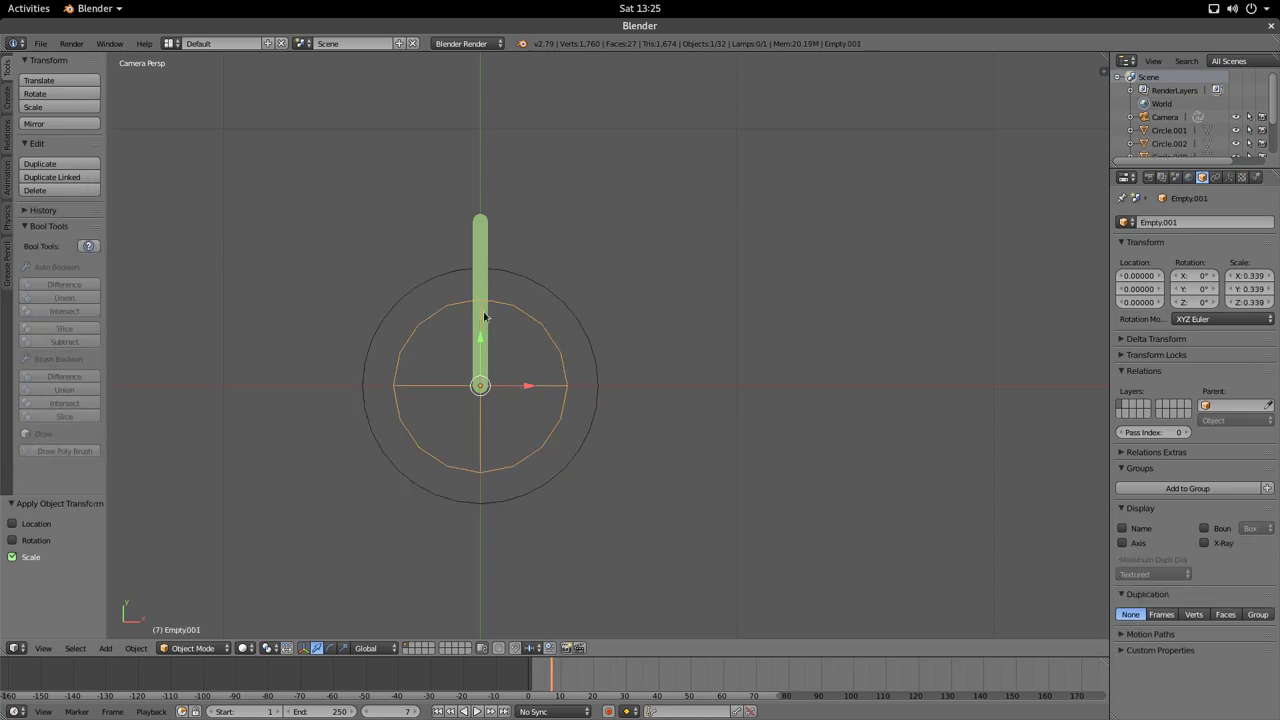
right_click(466, 239)
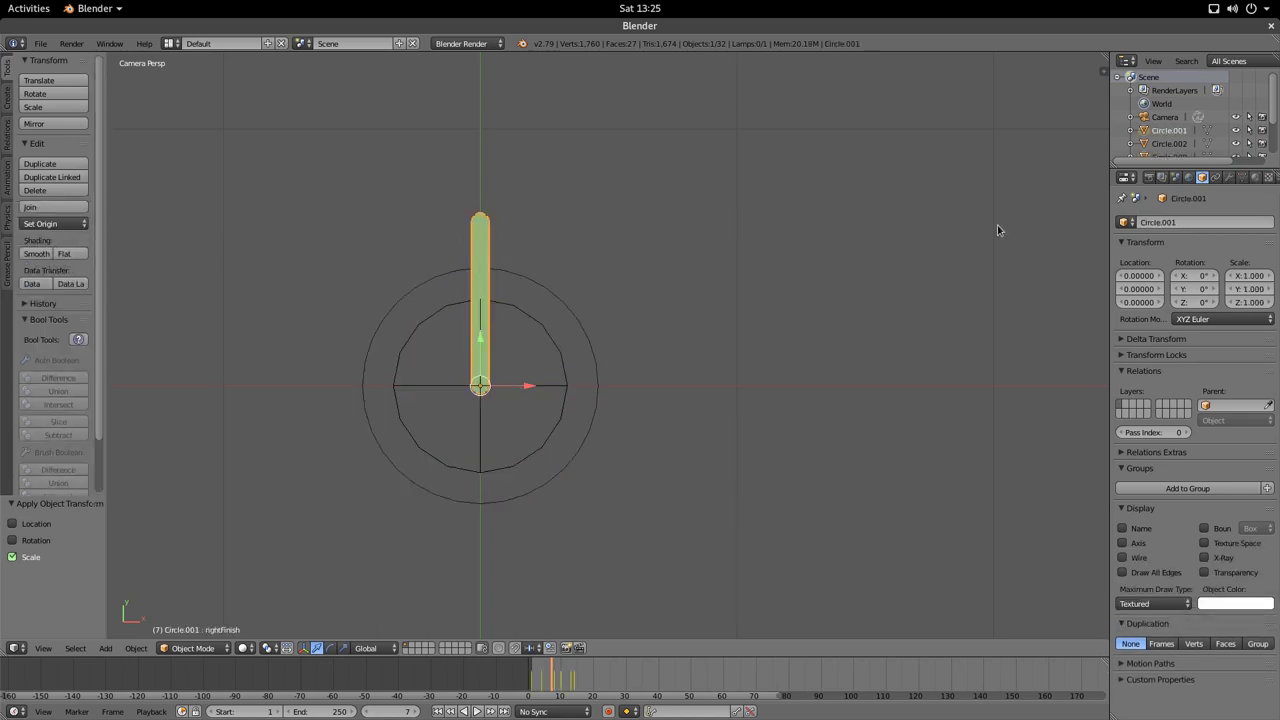
click(1229, 177)
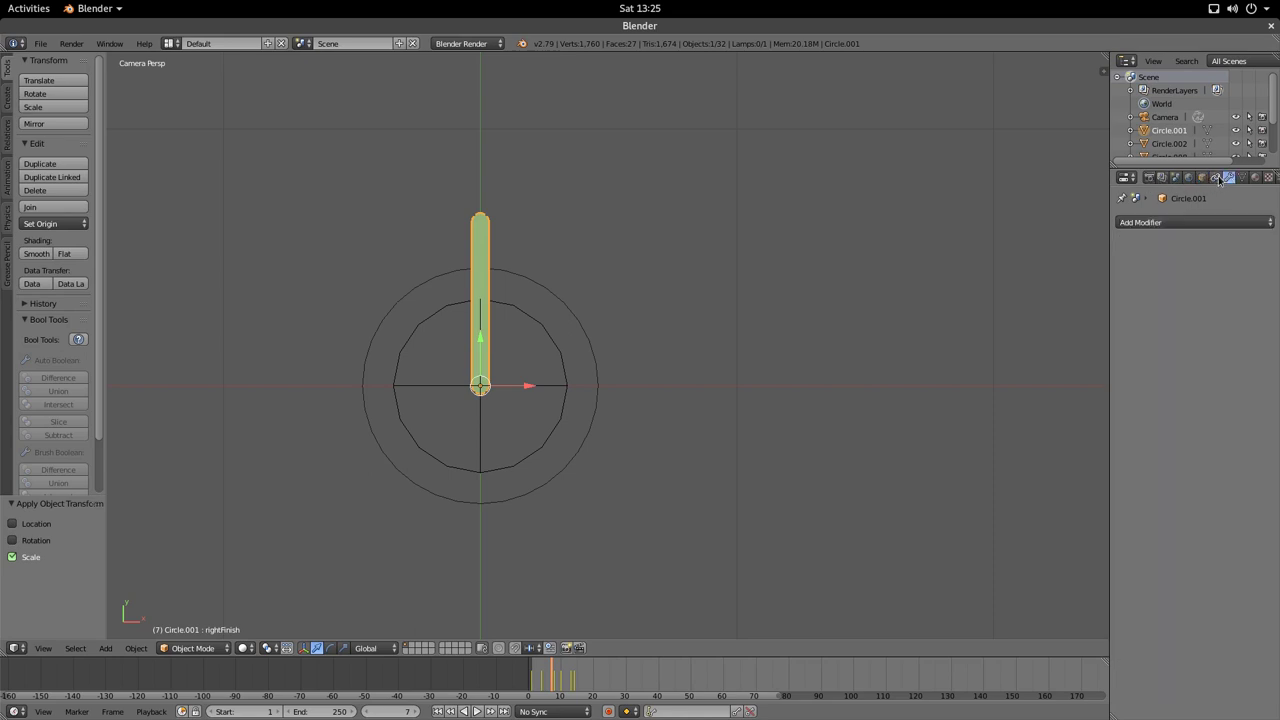
click(1228, 224)
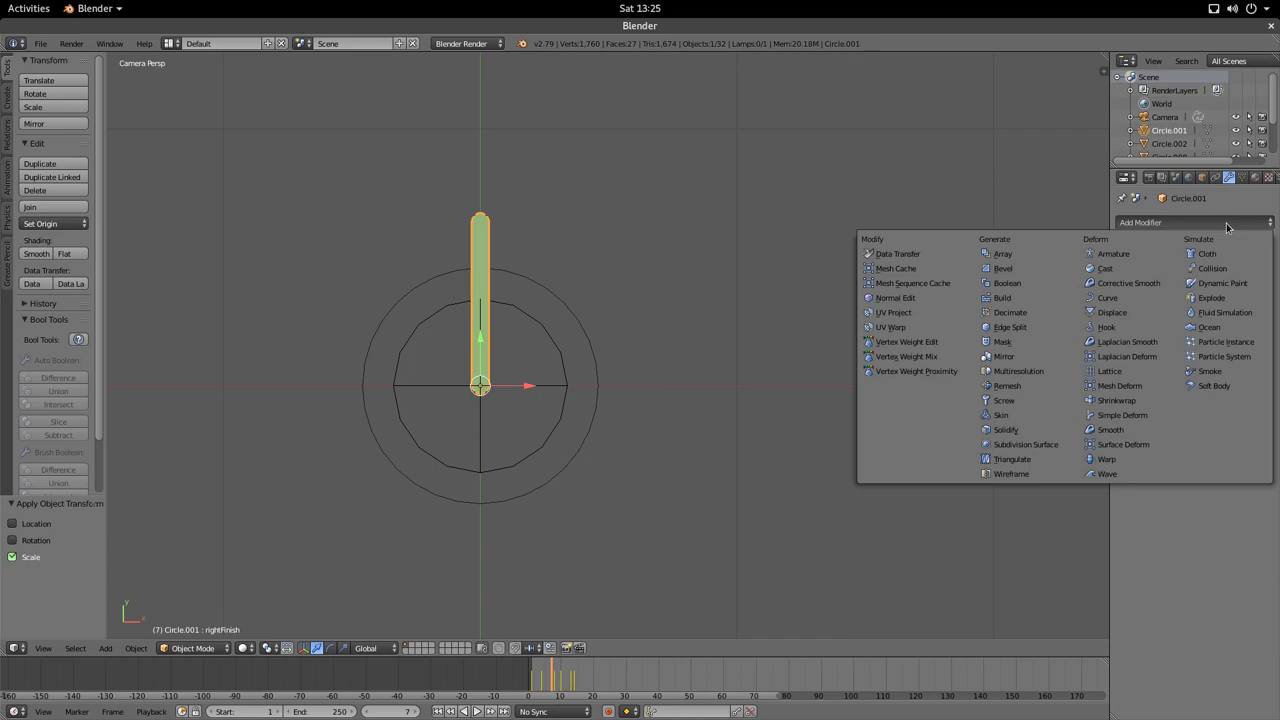
click(1012, 257)
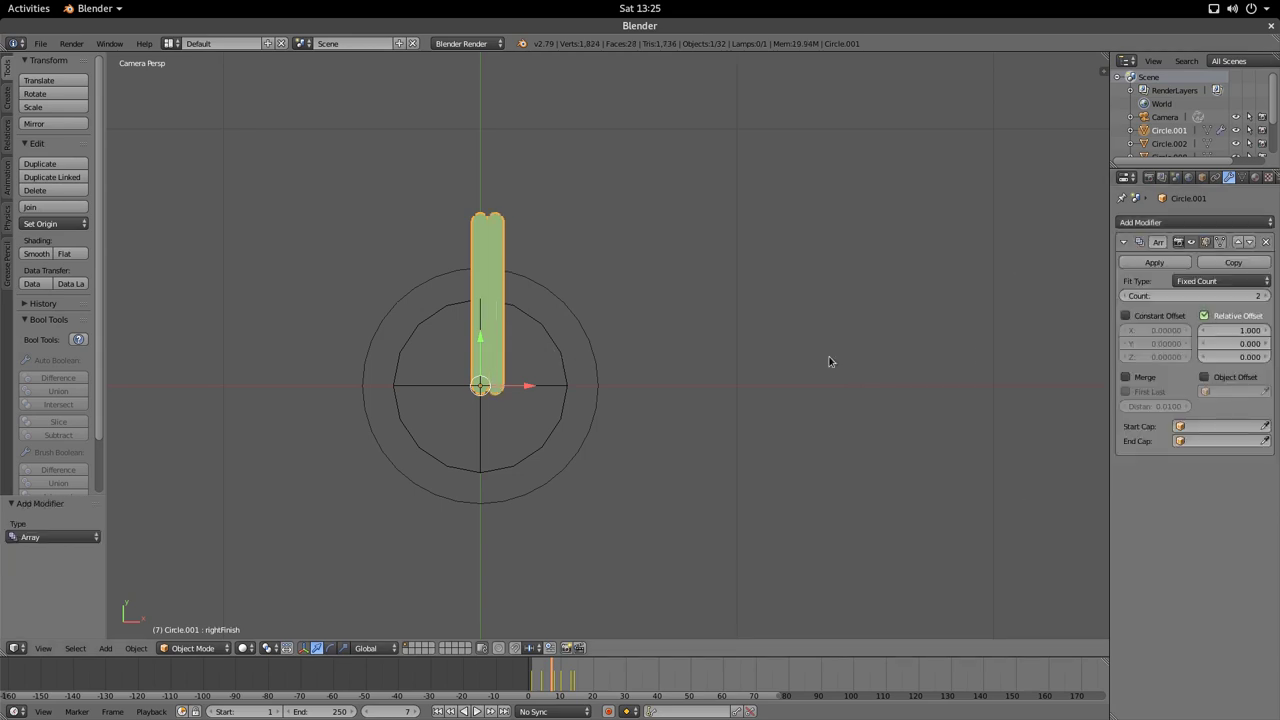
- Raise the array Count to 6, checking the result at frame 3
click(1266, 296)
click(1266, 296)
click(1266, 296)
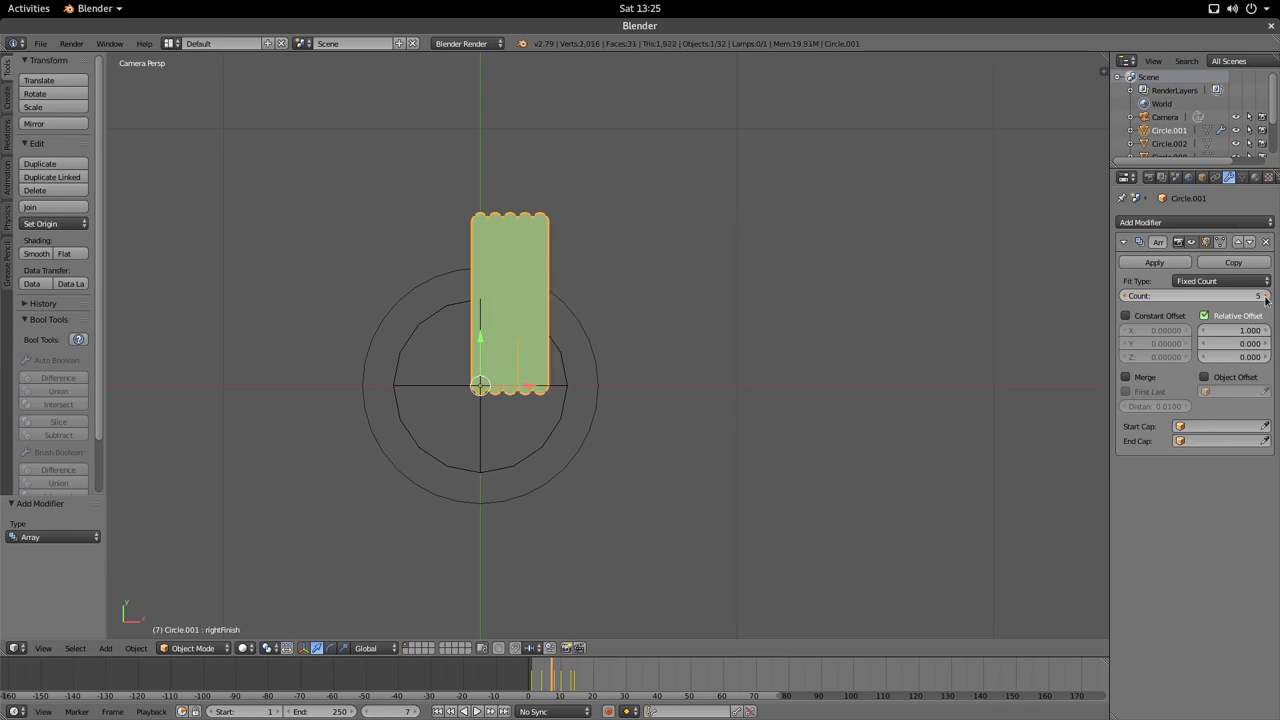
mouse_move(545, 670)
mouse_down()
mouse_move(531, 679)
mouse_move(577, 690)
mouse_move(531, 690)
mouse_move(554, 690)
mouse_up()
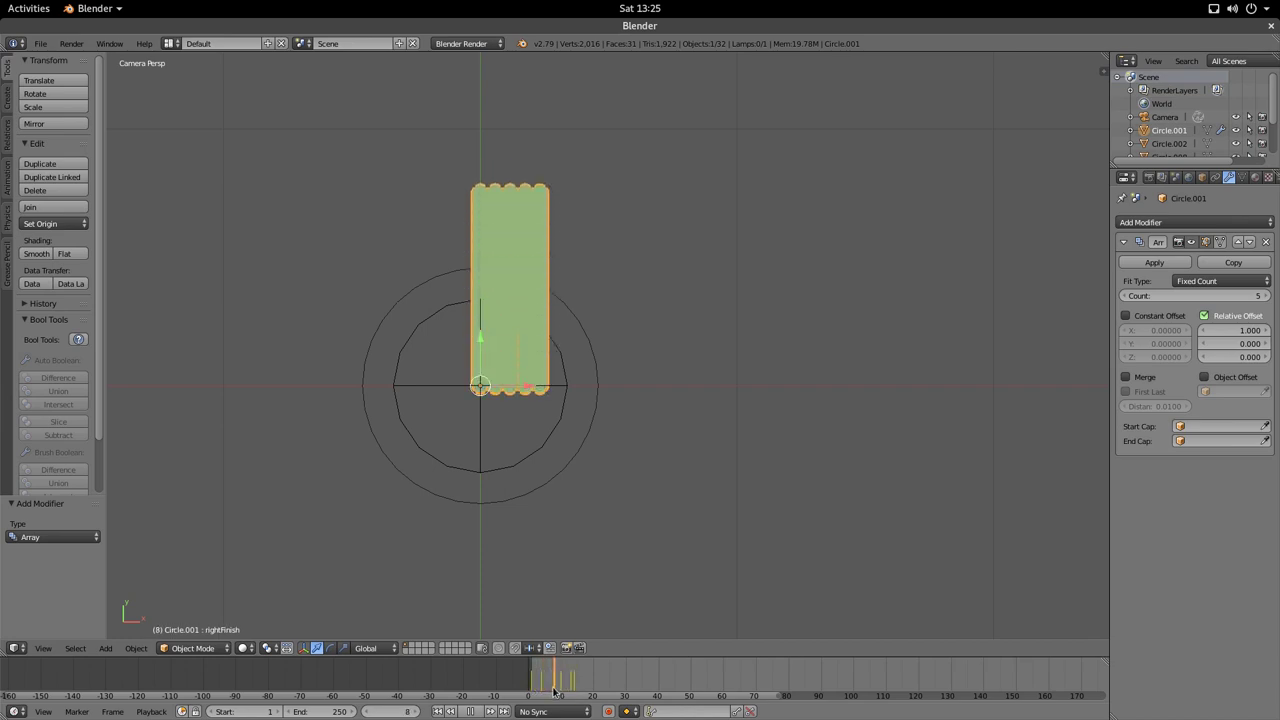
click(1267, 296)
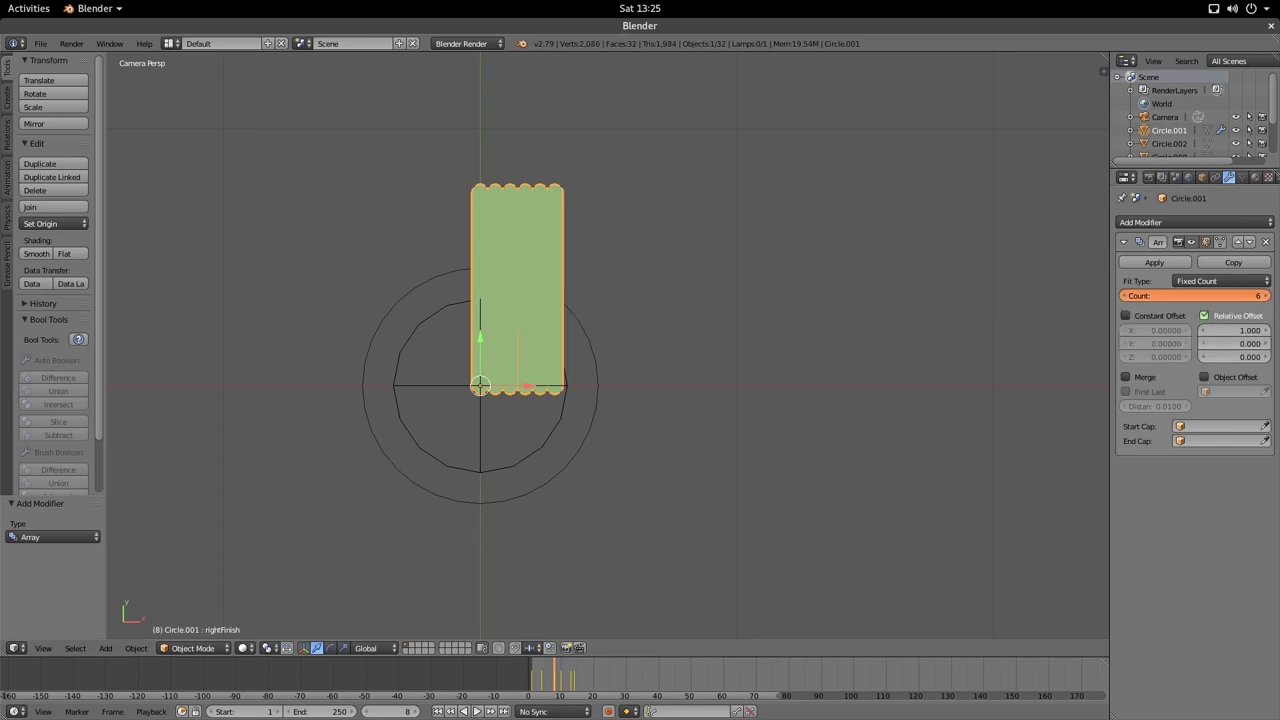
- Raise the array Count to 7, enable Object Offset and pick Empty.001
click(1267, 296)
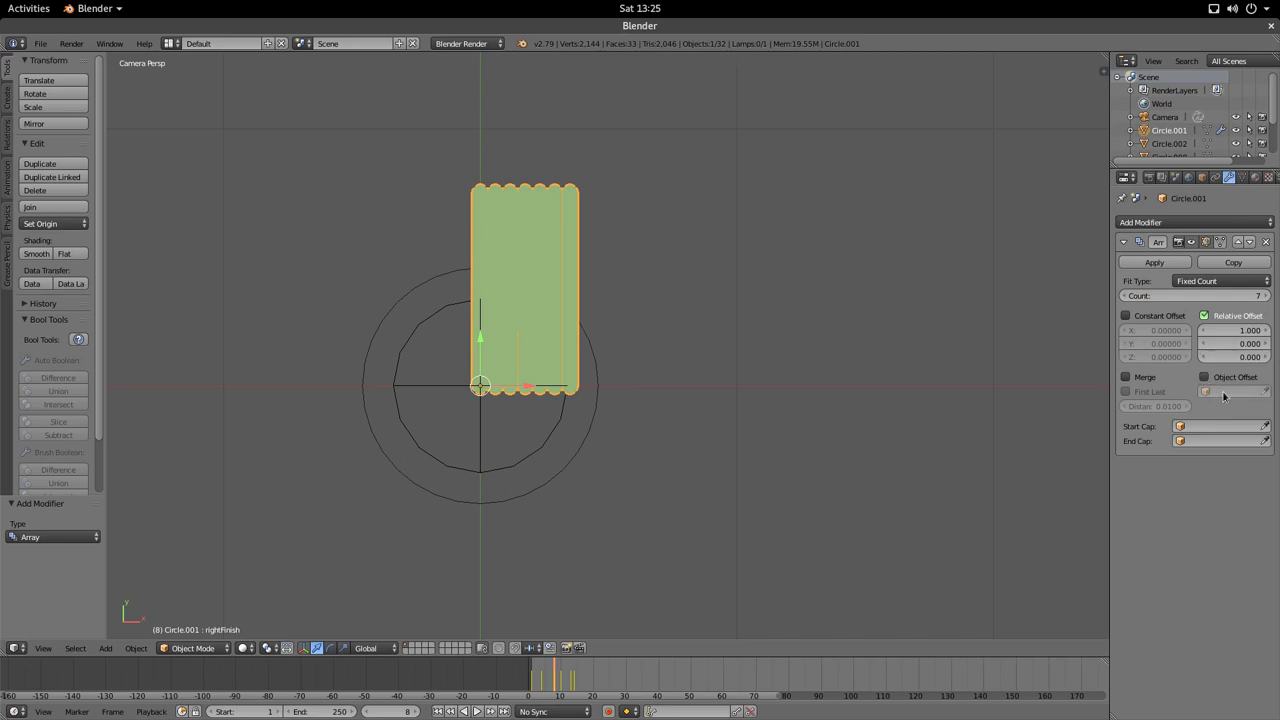
click(1205, 378)
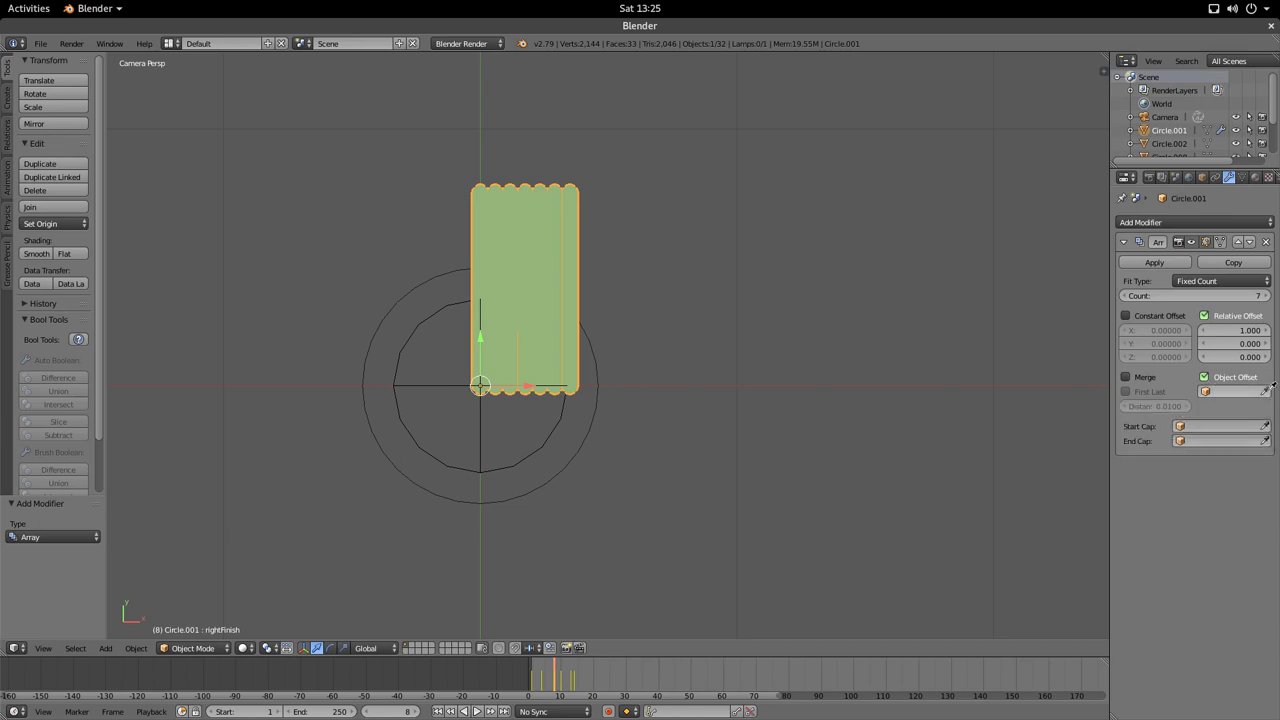
click(517, 457)
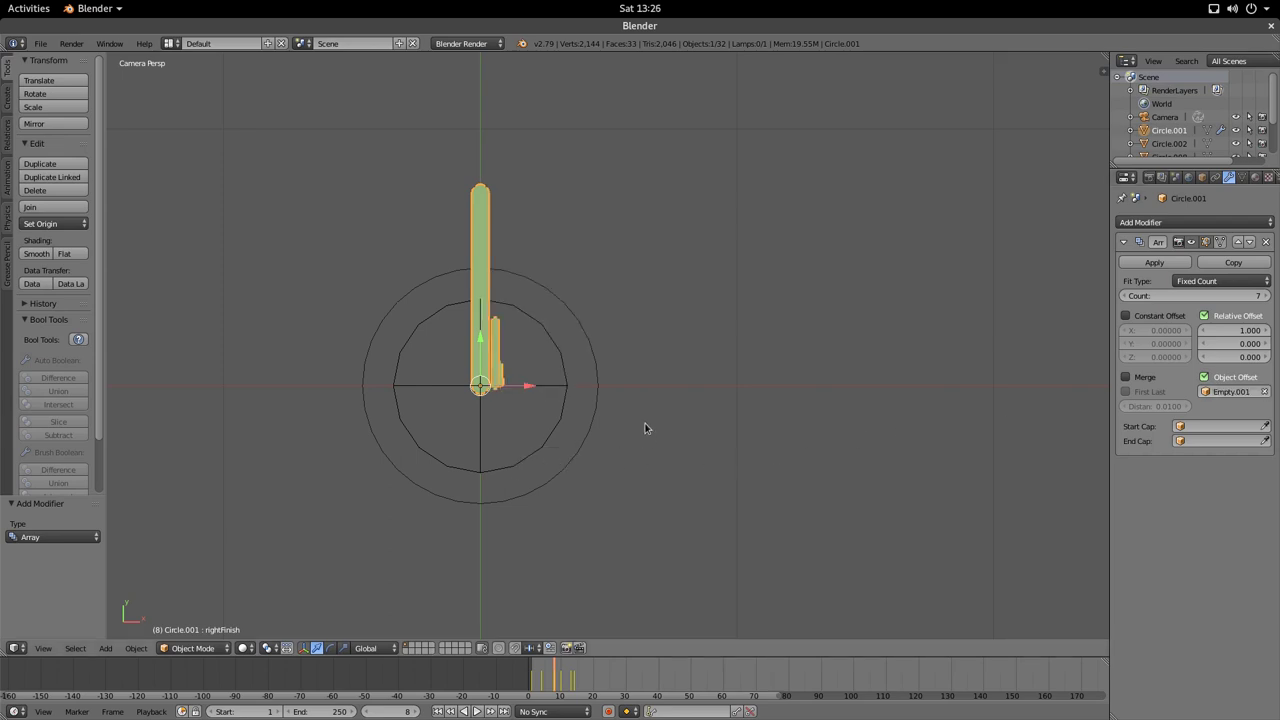
- Undo the Empty.001 offset assignment, back in camera view with Empty.001 selected
middle_drag(646, 420, 688, 344)
key(KP_0)
right_click(567, 382)
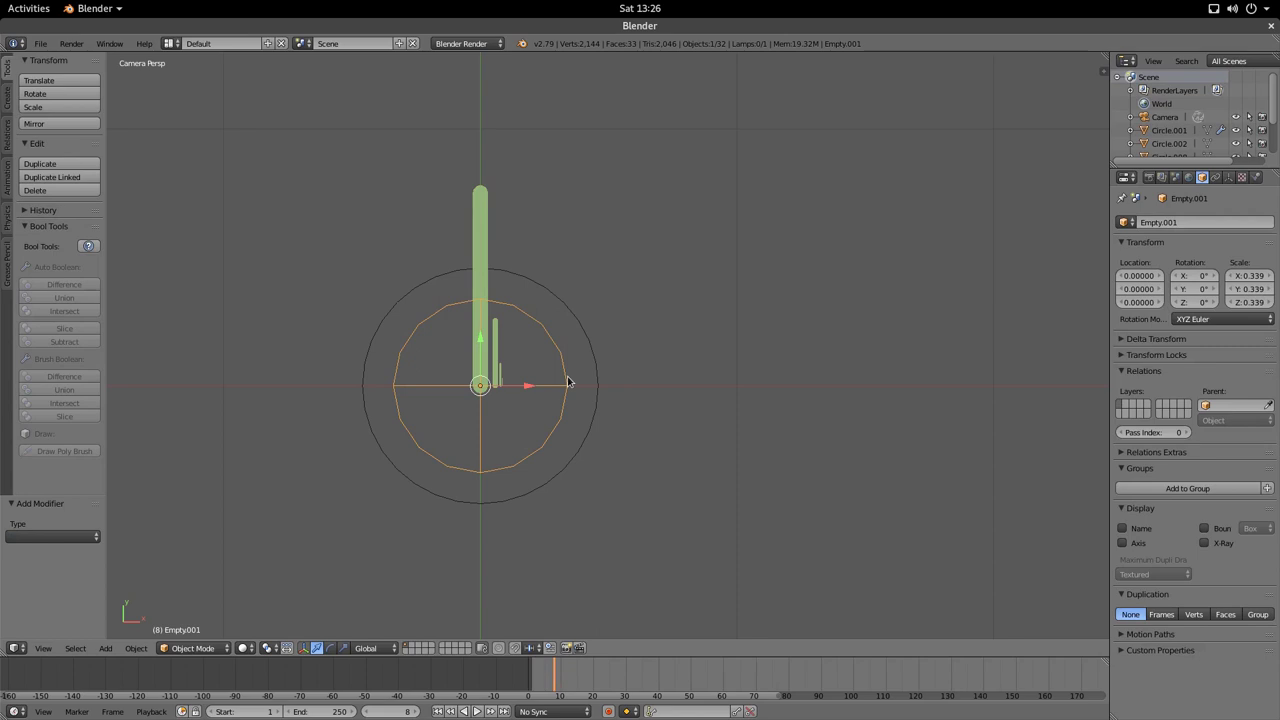
key(ctrl+z)
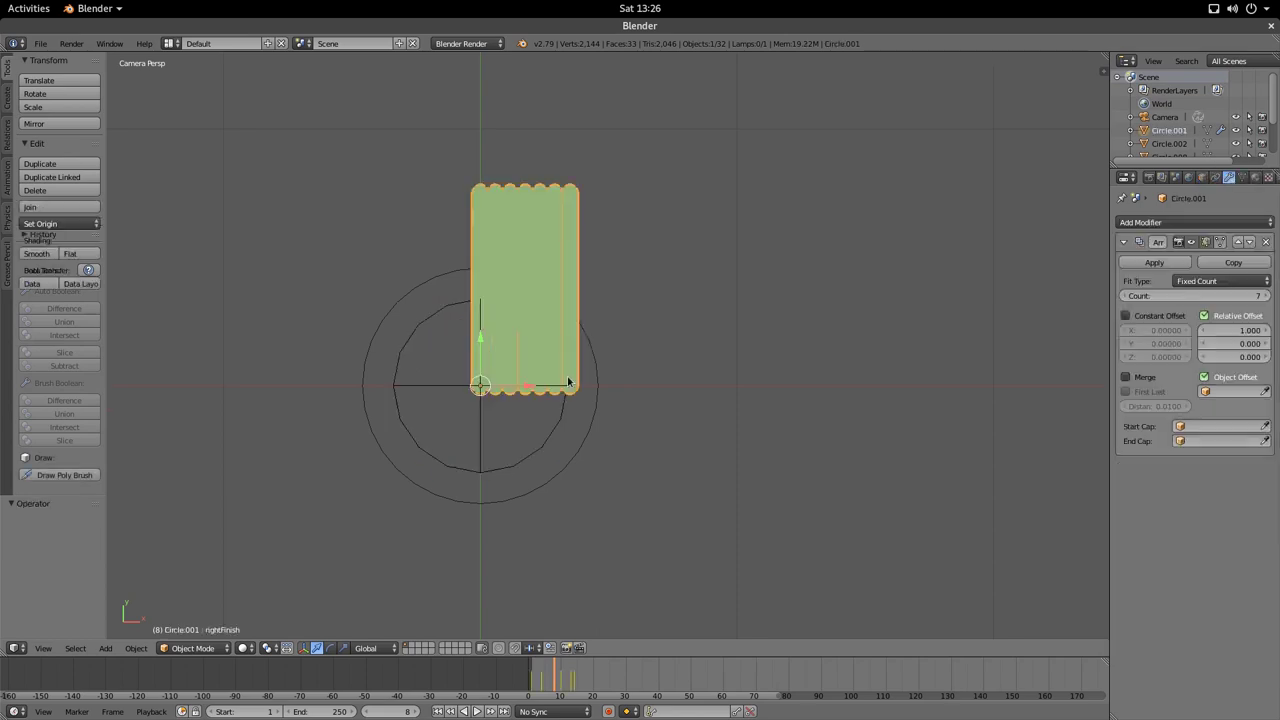
right_click(556, 412)
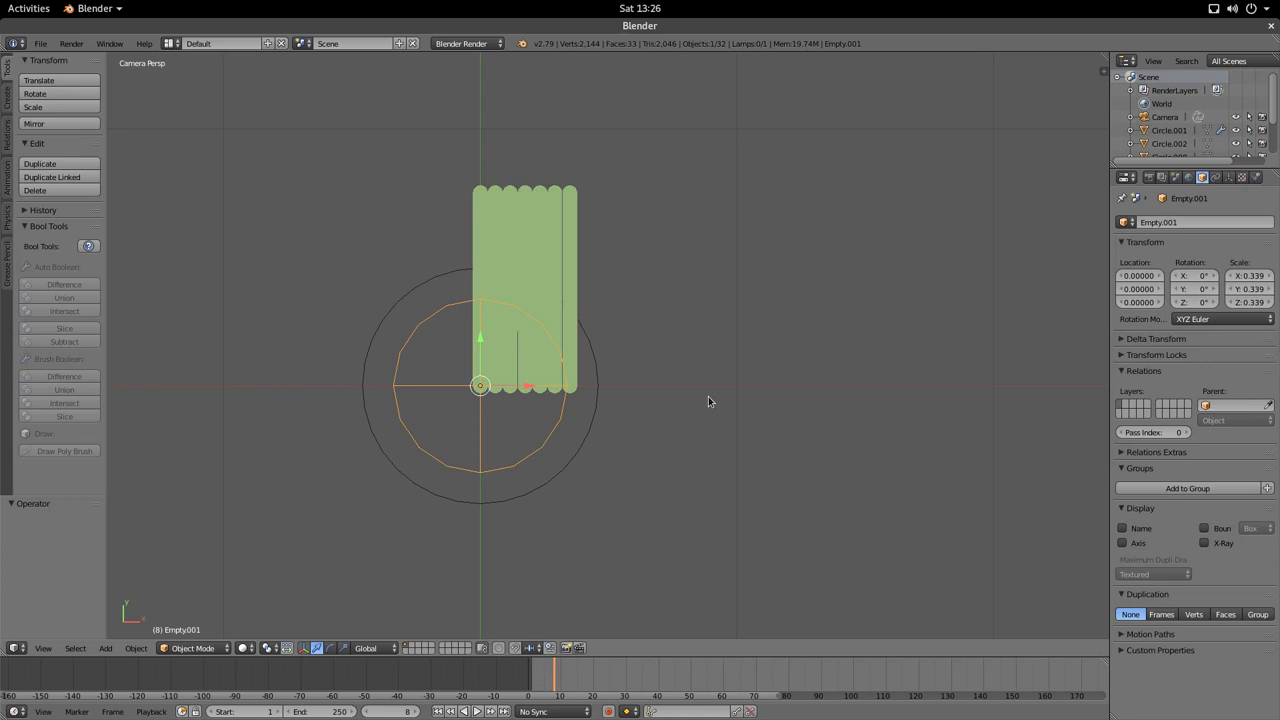
- Apply Empty.001's scale and set it as the Circle.001 array's offset object
key(ctrl+a)
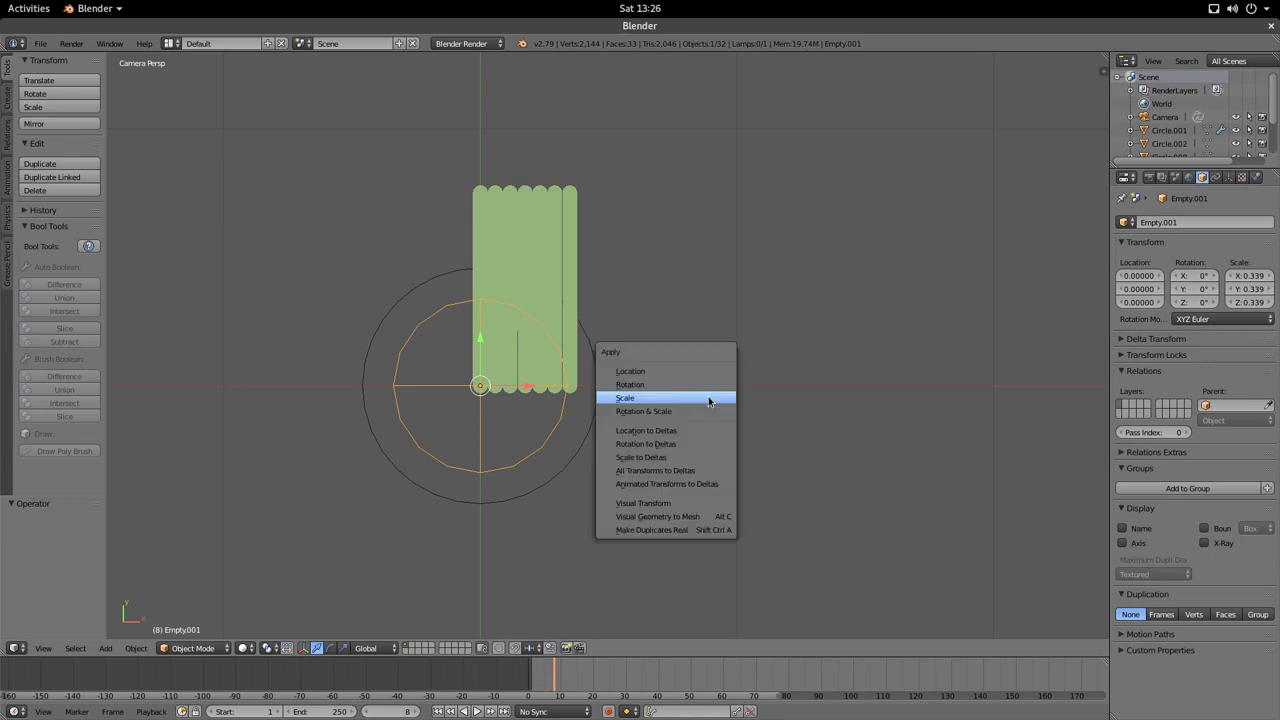
click(708, 398)
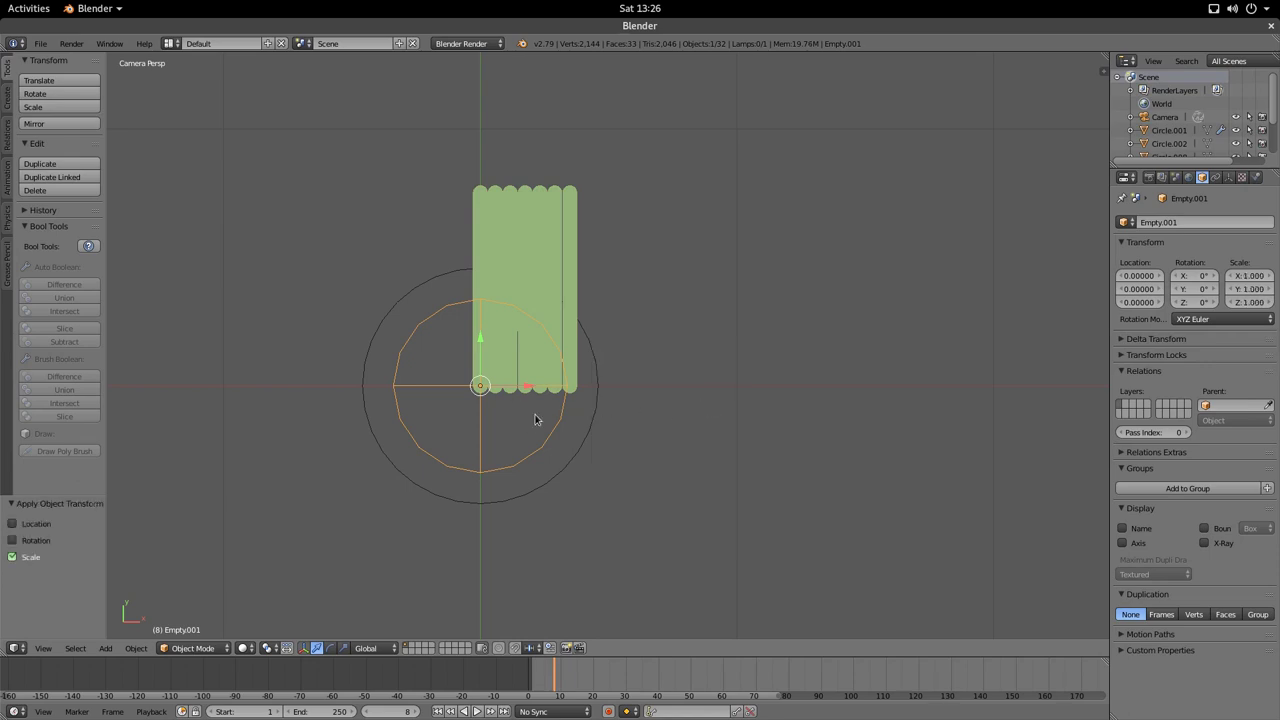
right_click(575, 393)
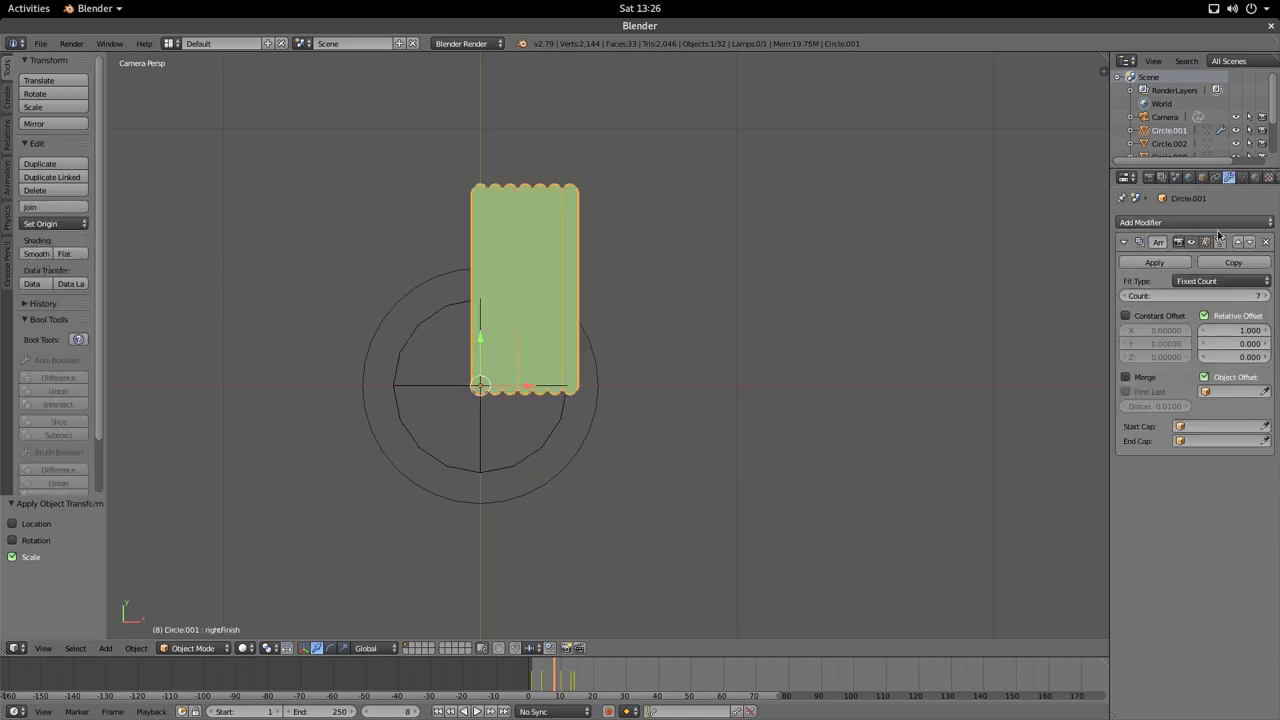
click(543, 437)
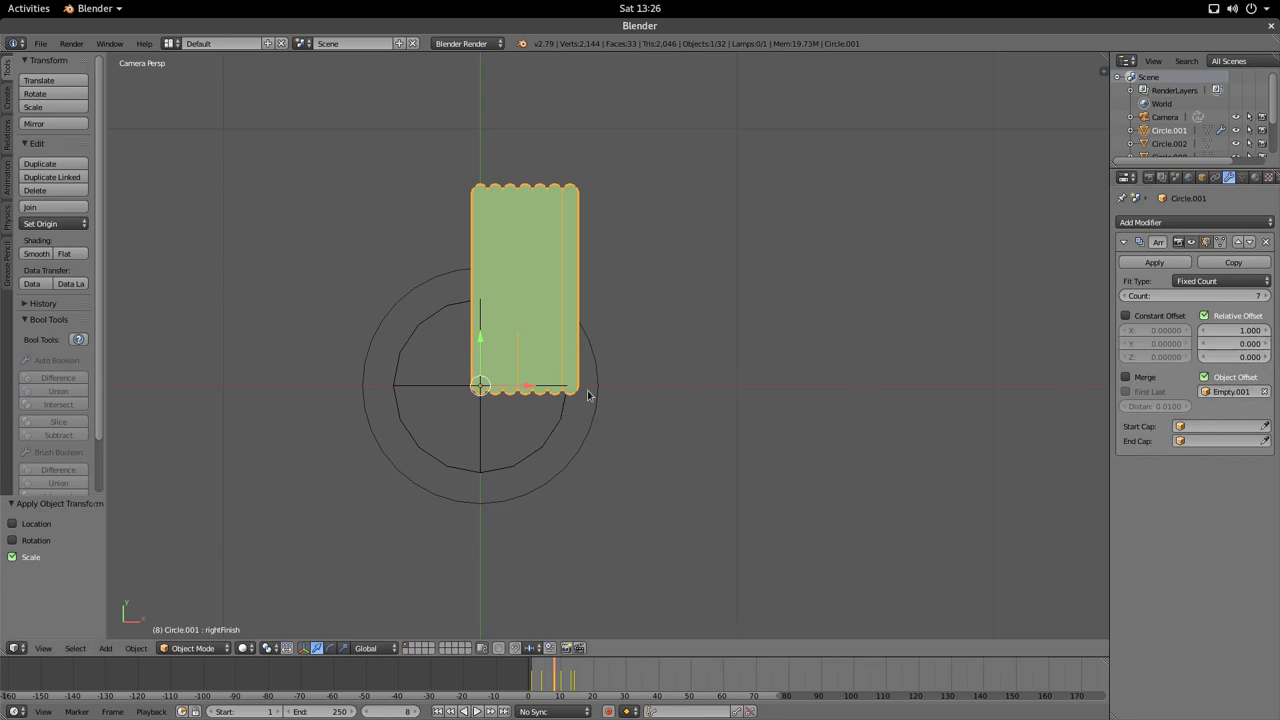
- Test-rotate Empty.001 around Z to fan the bars, then cancel
right_click(539, 442)
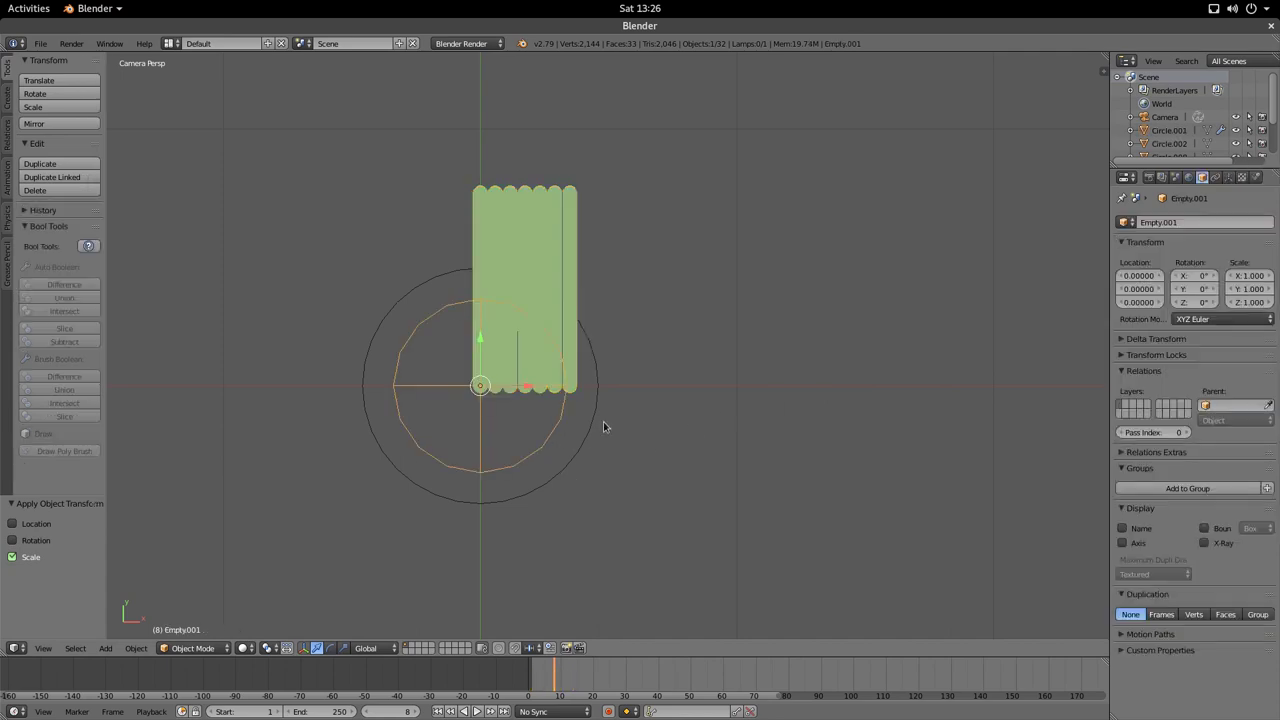
key(r)
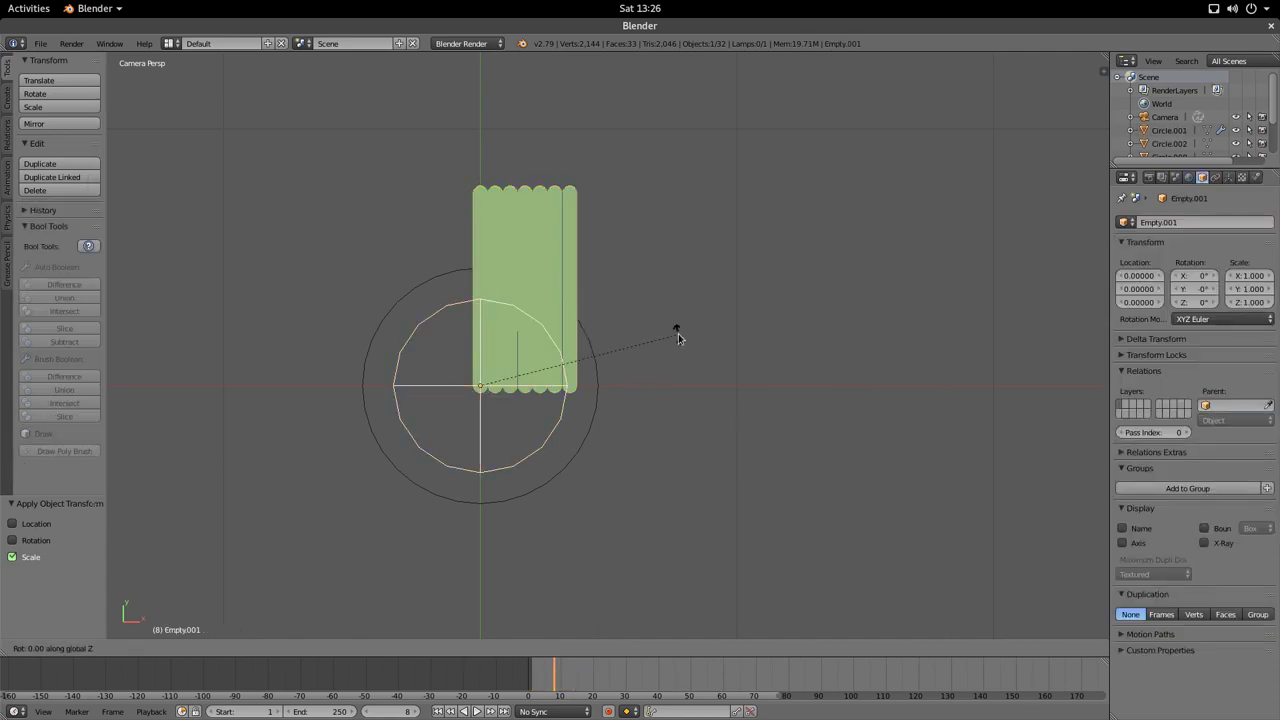
key(z)
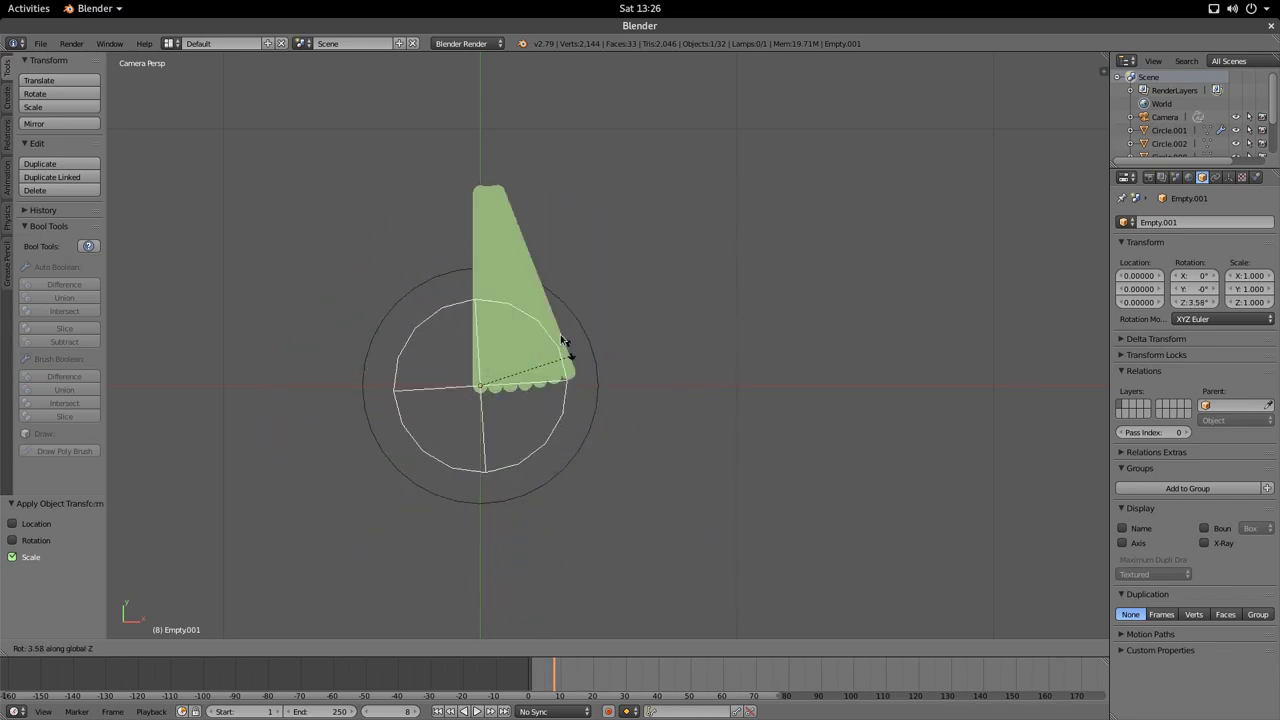
right_click(516, 364)
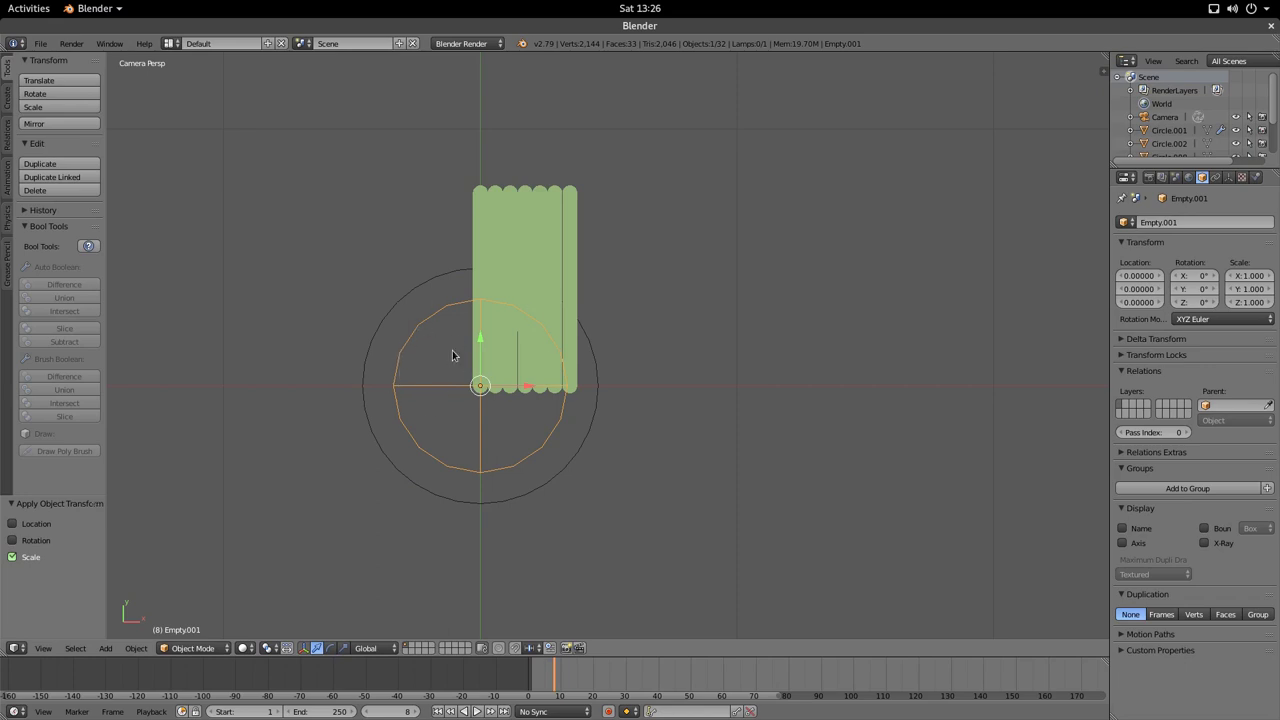
- Parent Empty.001 to Circle.008 with Object (Keep Transform)
shift+right_click(567, 468)
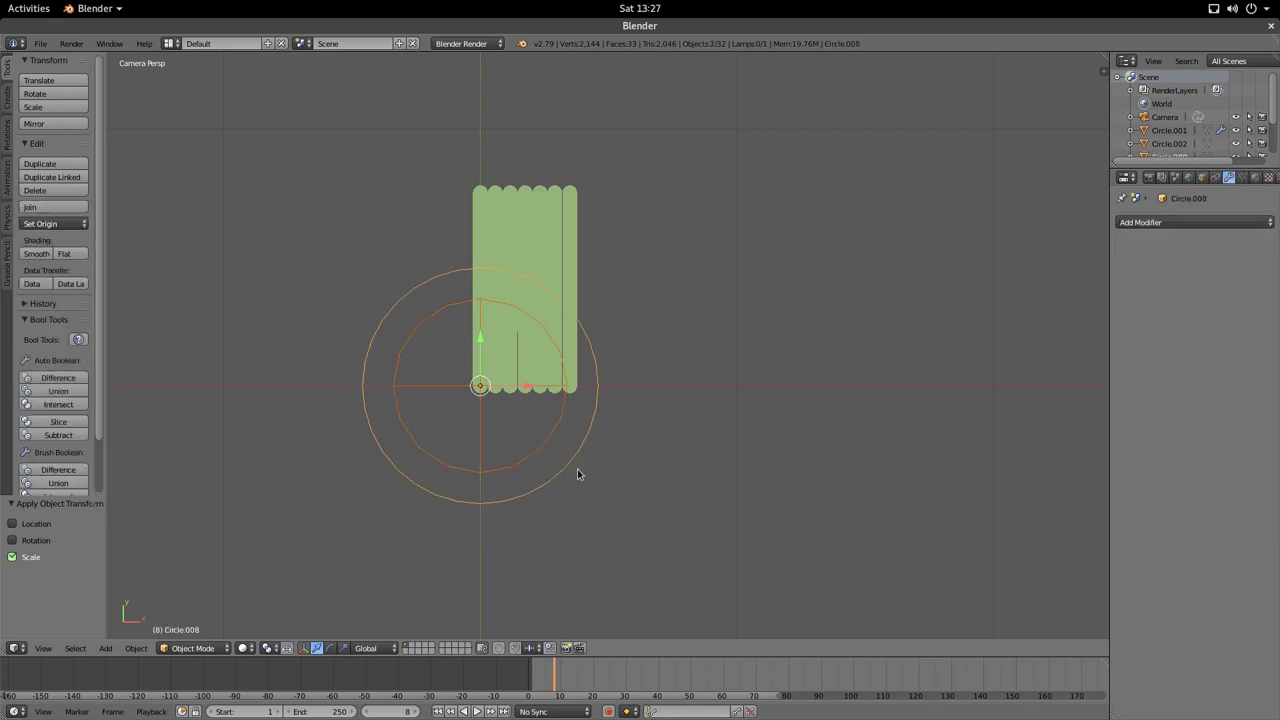
key(ctrl+p)
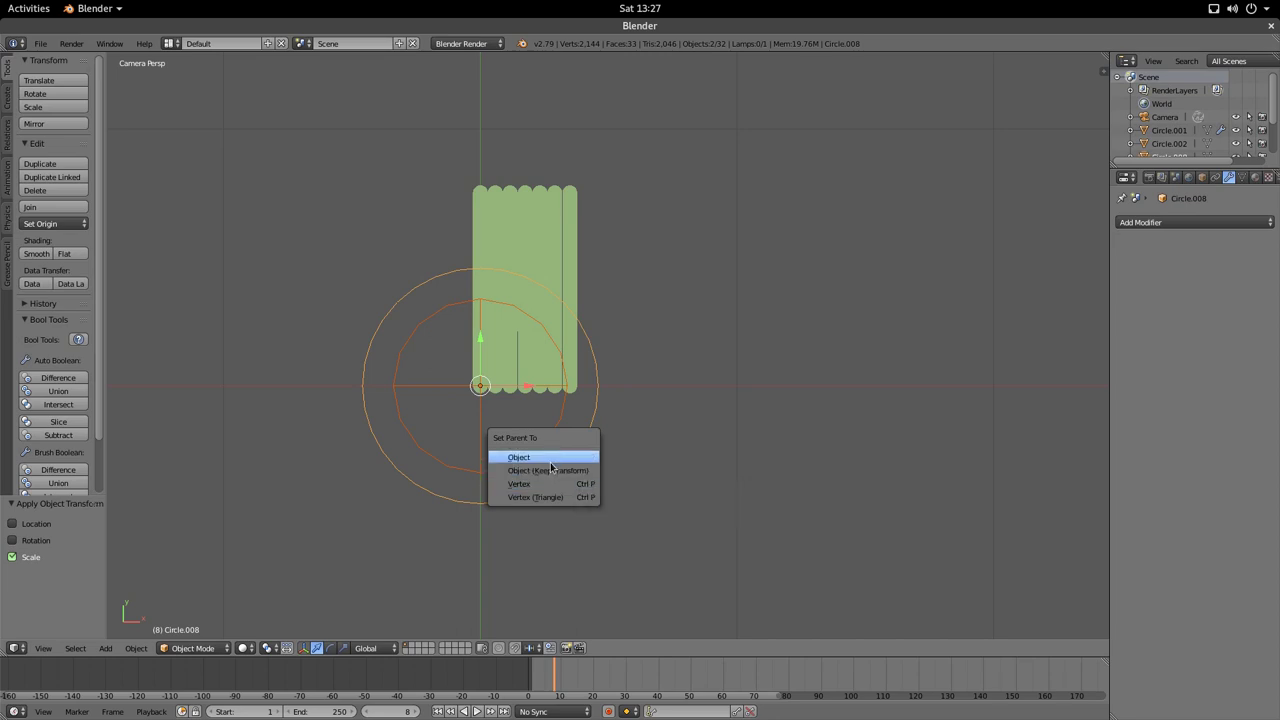
click(553, 471)
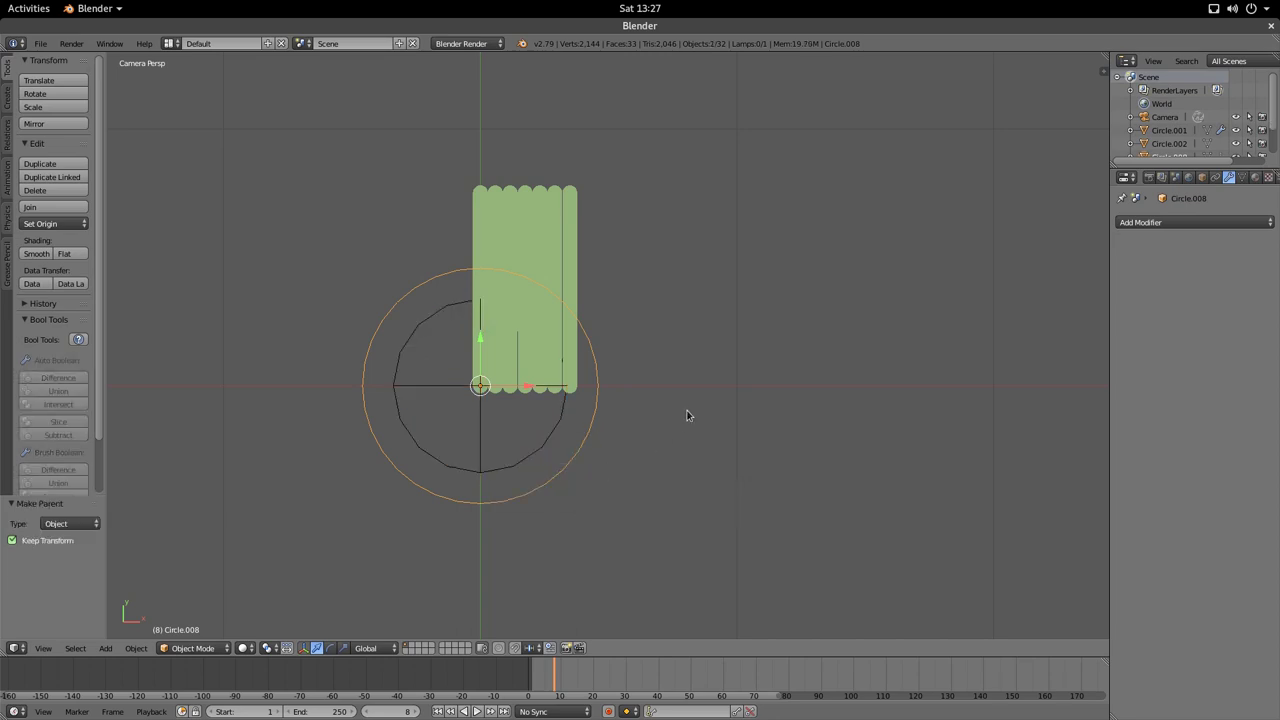
- Test-rotate the outer circle, cancel it, and reselect the green bar array Circle.001
key(r)
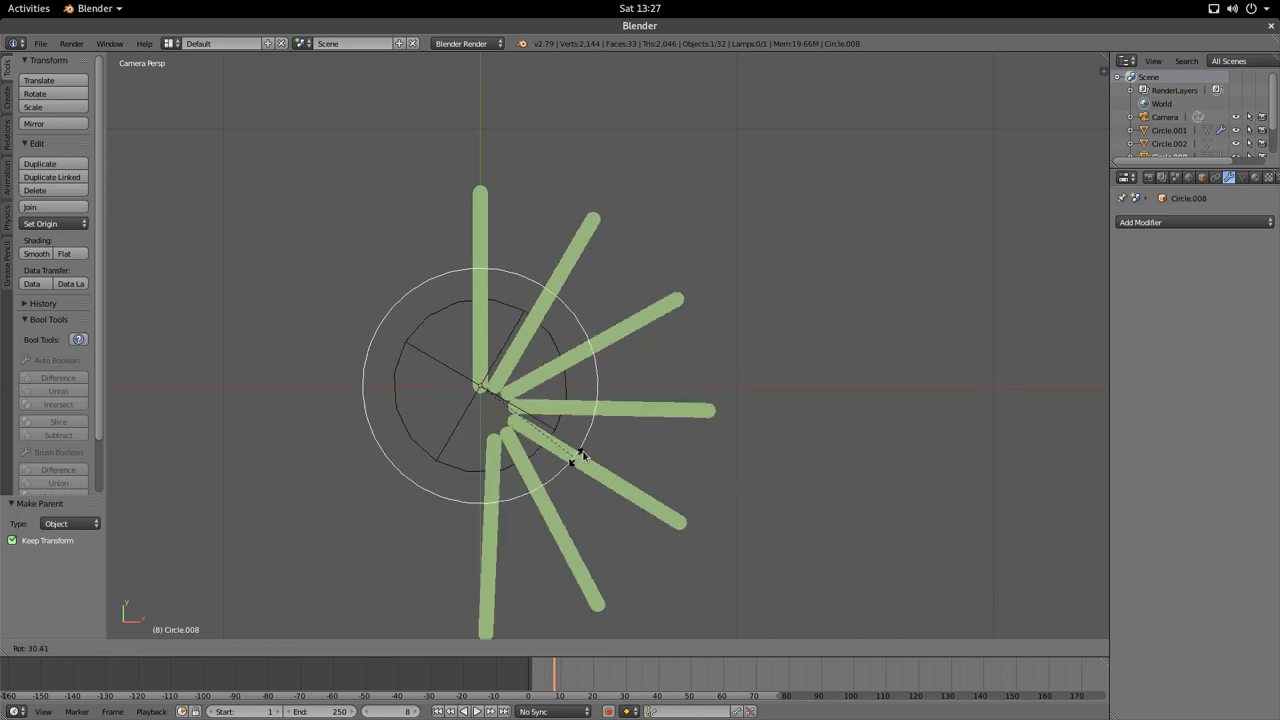
key(Escape)
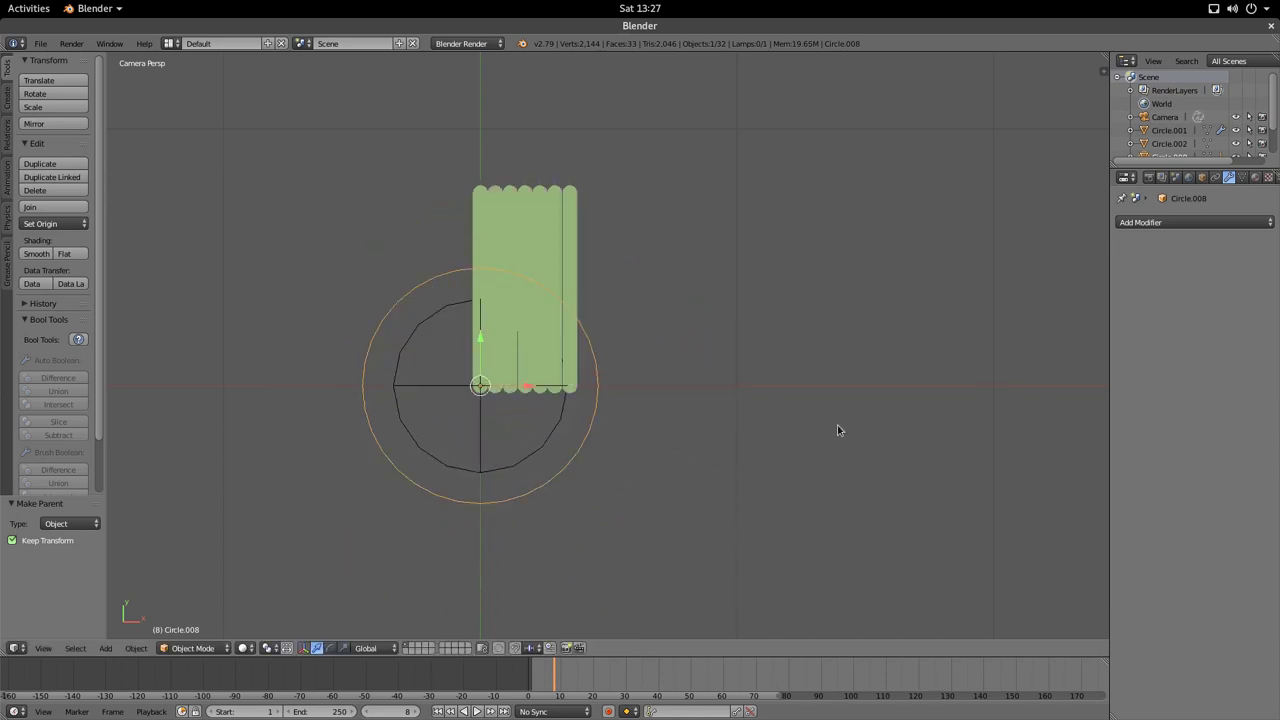
right_click(534, 446)
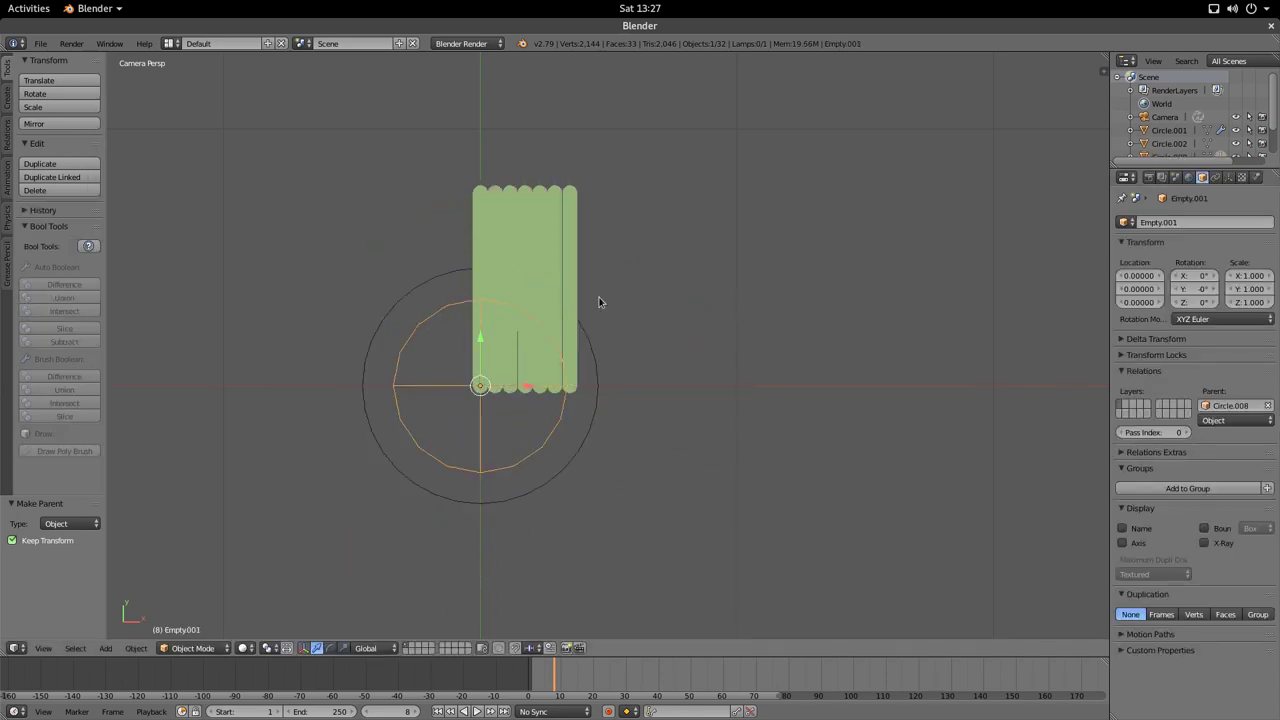
right_click(557, 288)
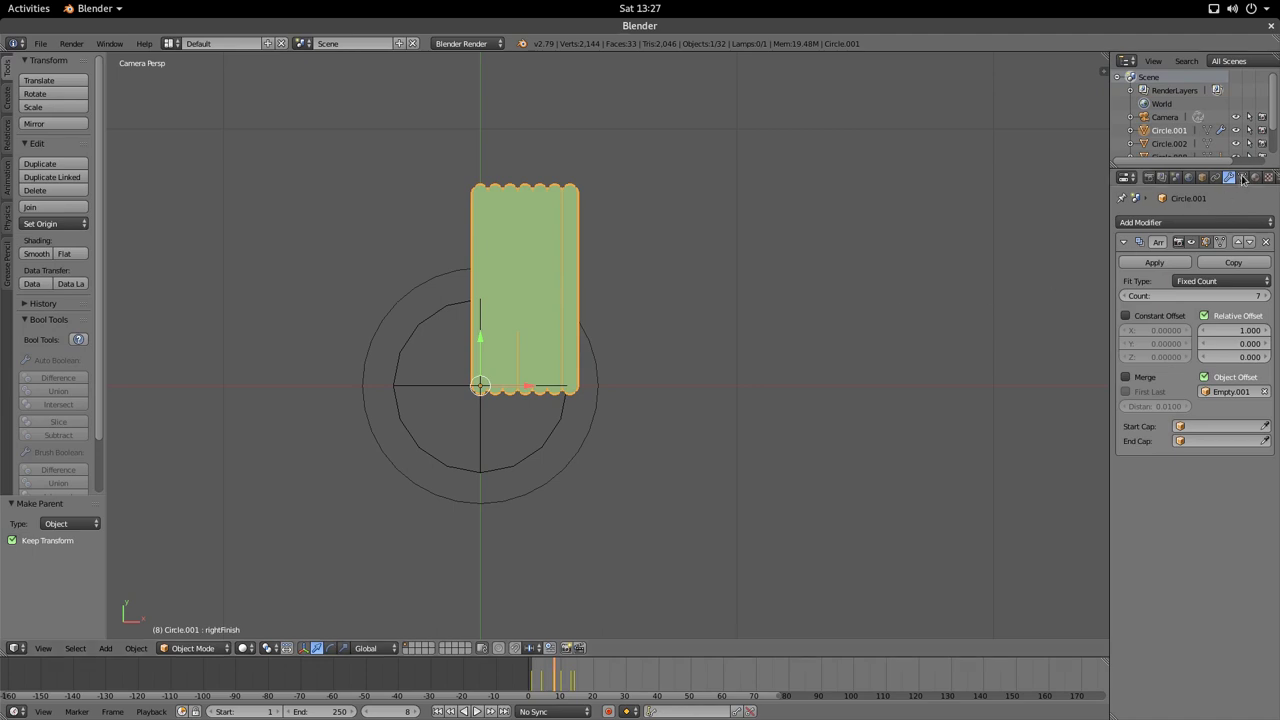
click(1265, 344)
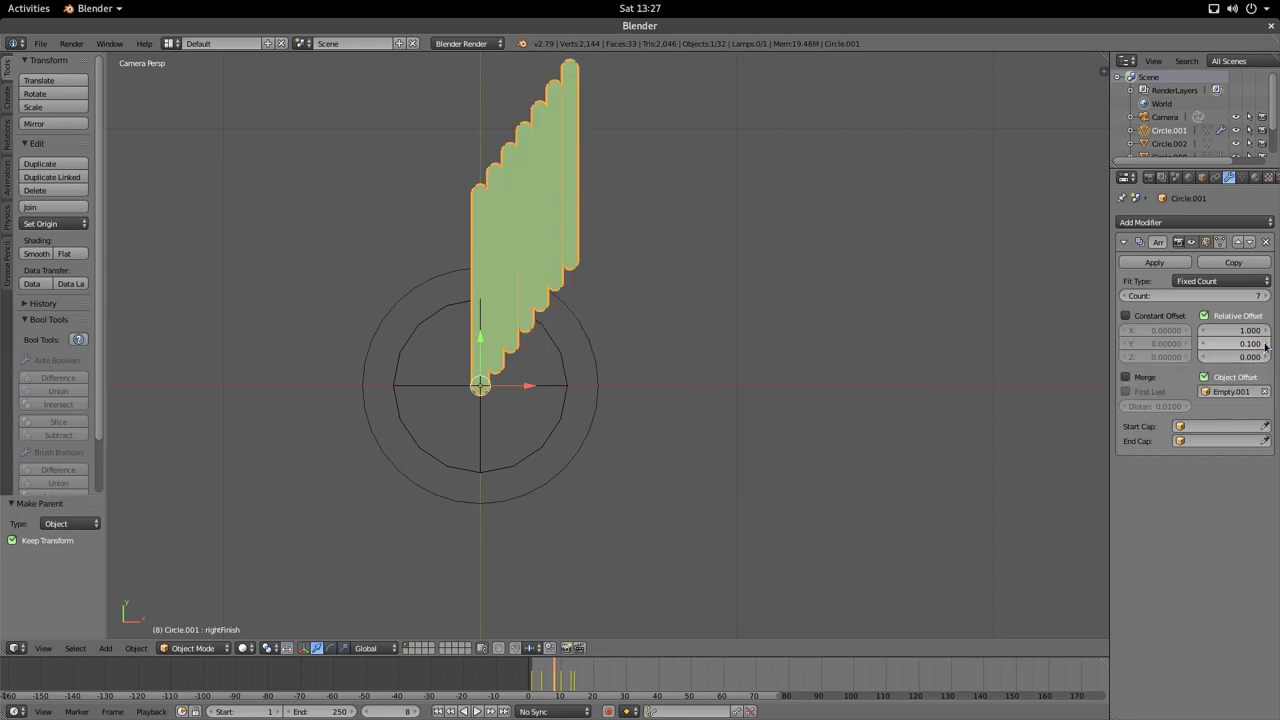
click(1203, 344)
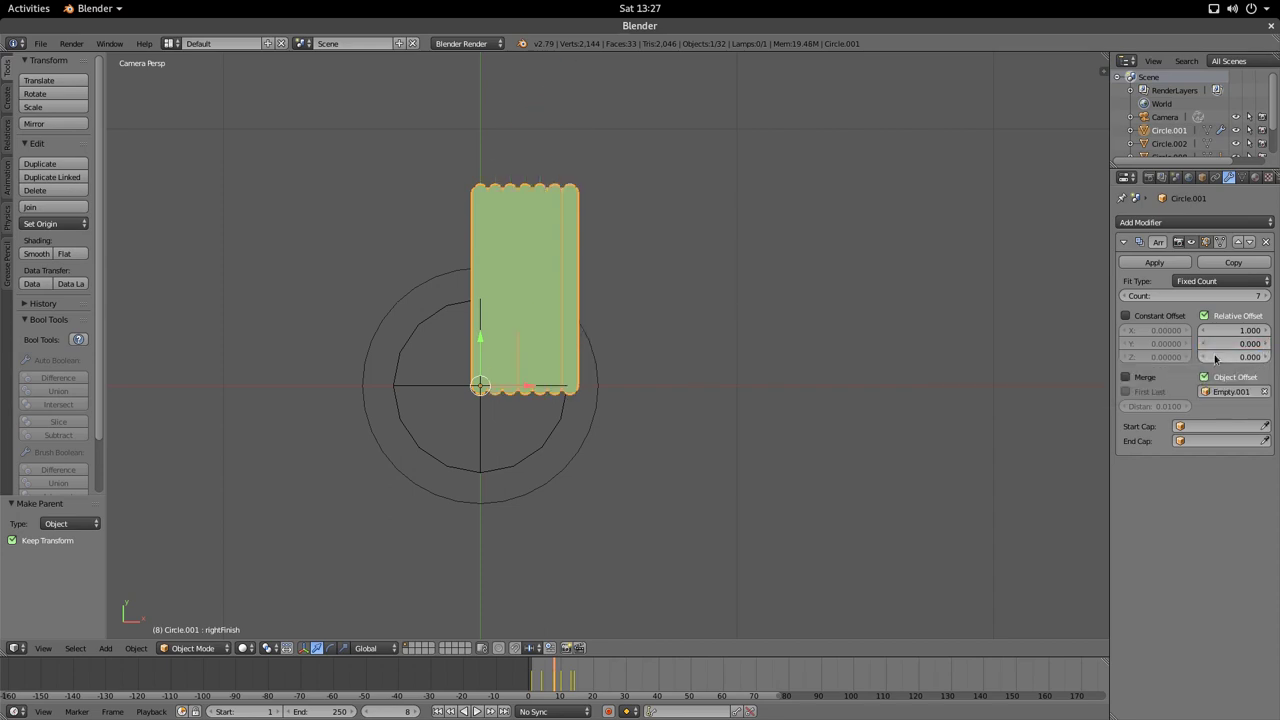
click(1267, 358)
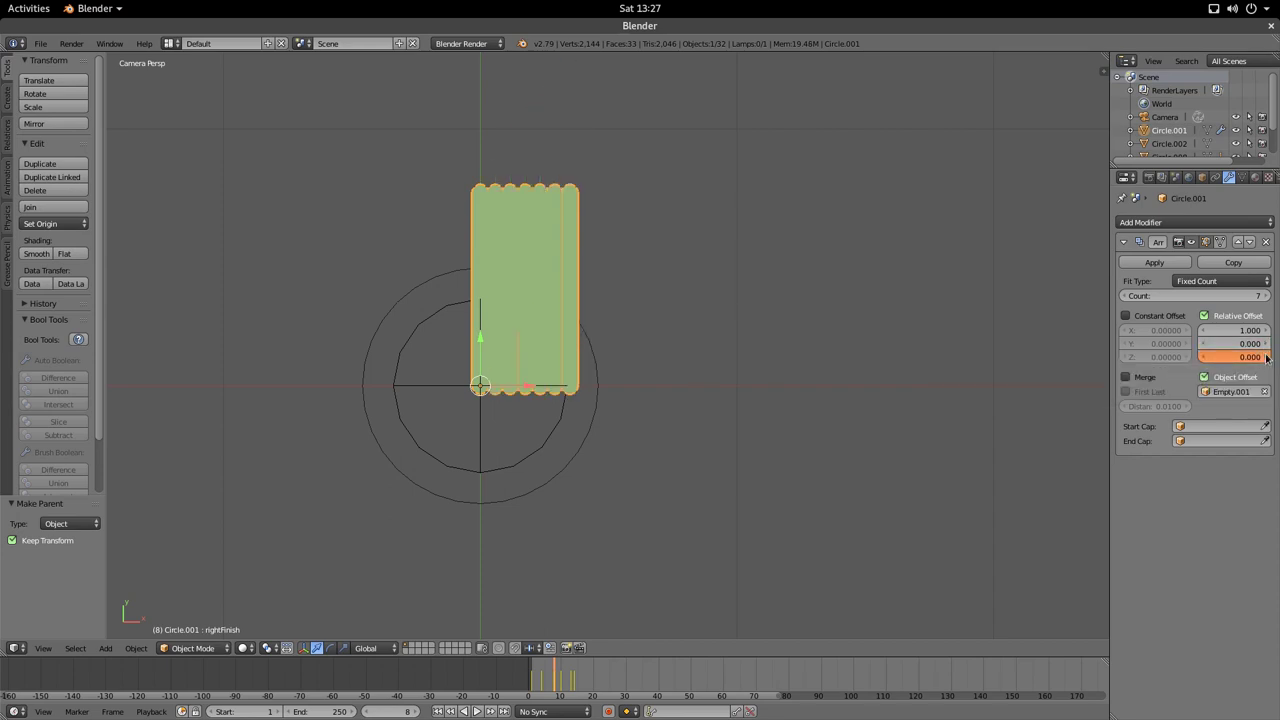
click(1205, 359)
click(1202, 335)
click(1265, 332)
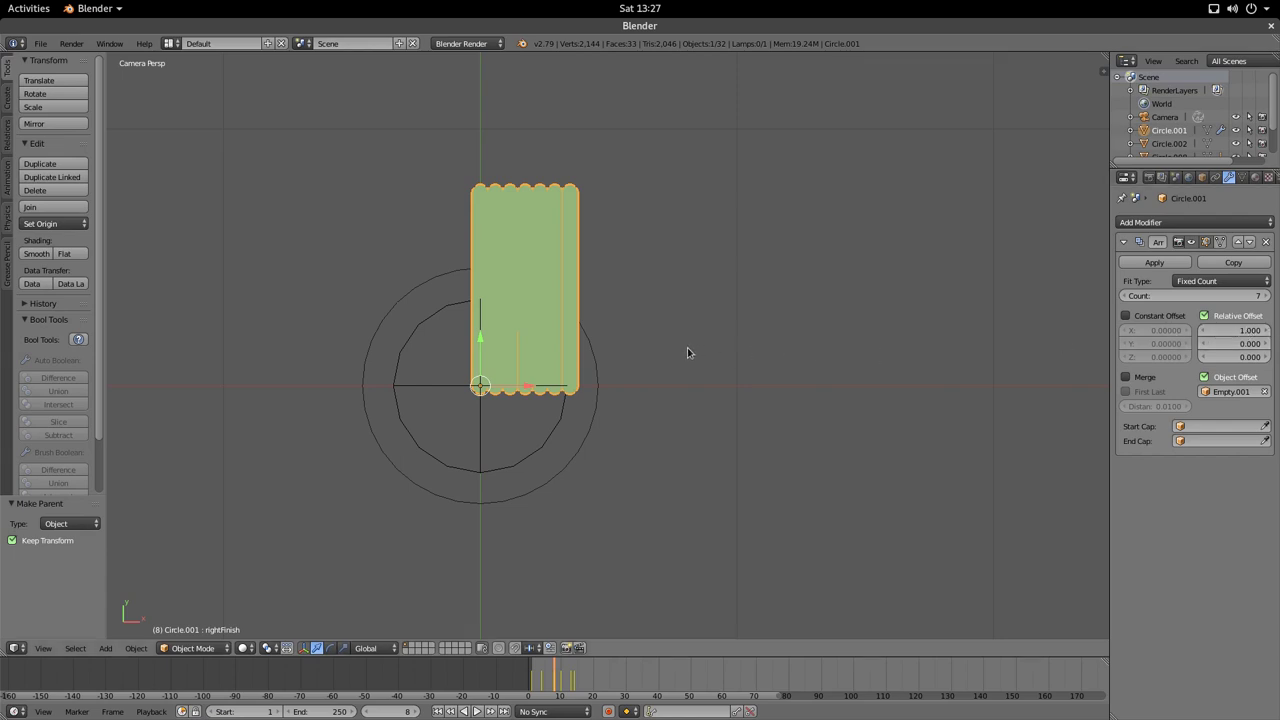
- Rotate the ring Circle.008 by 60°, then by a further 9.32°
right_click(590, 455)
key(s)
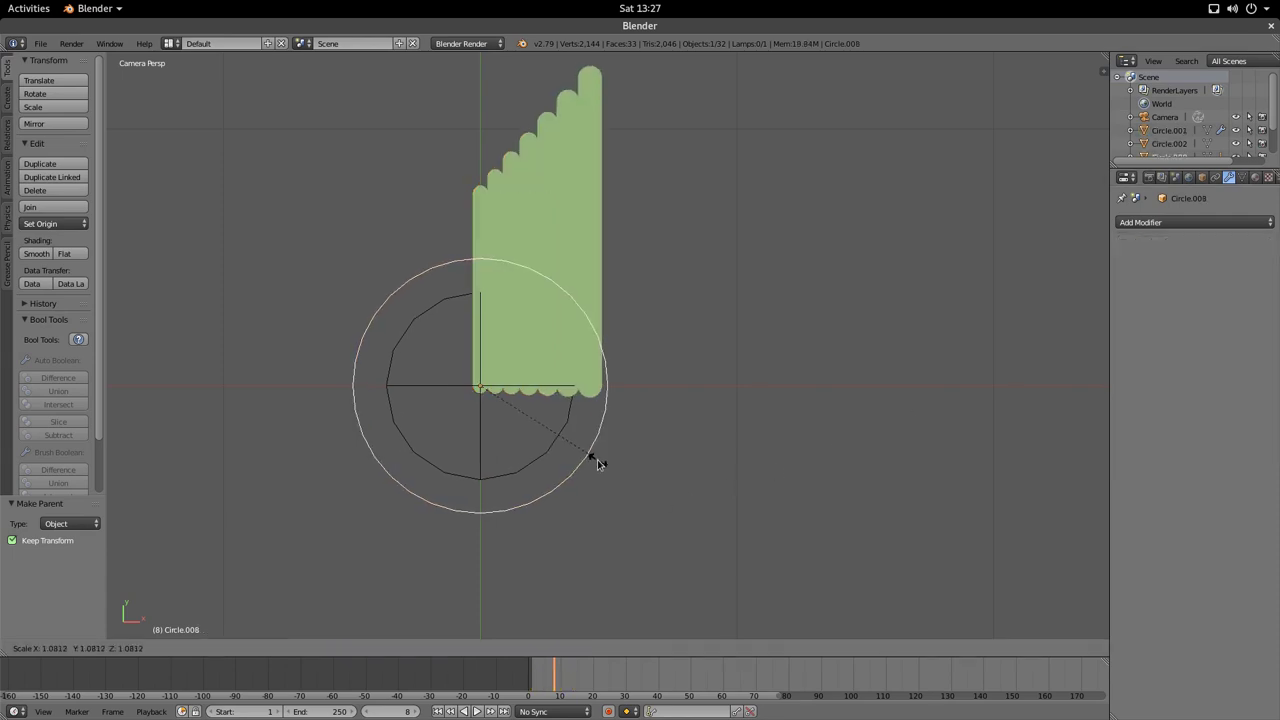
key(Escape)
key(r)
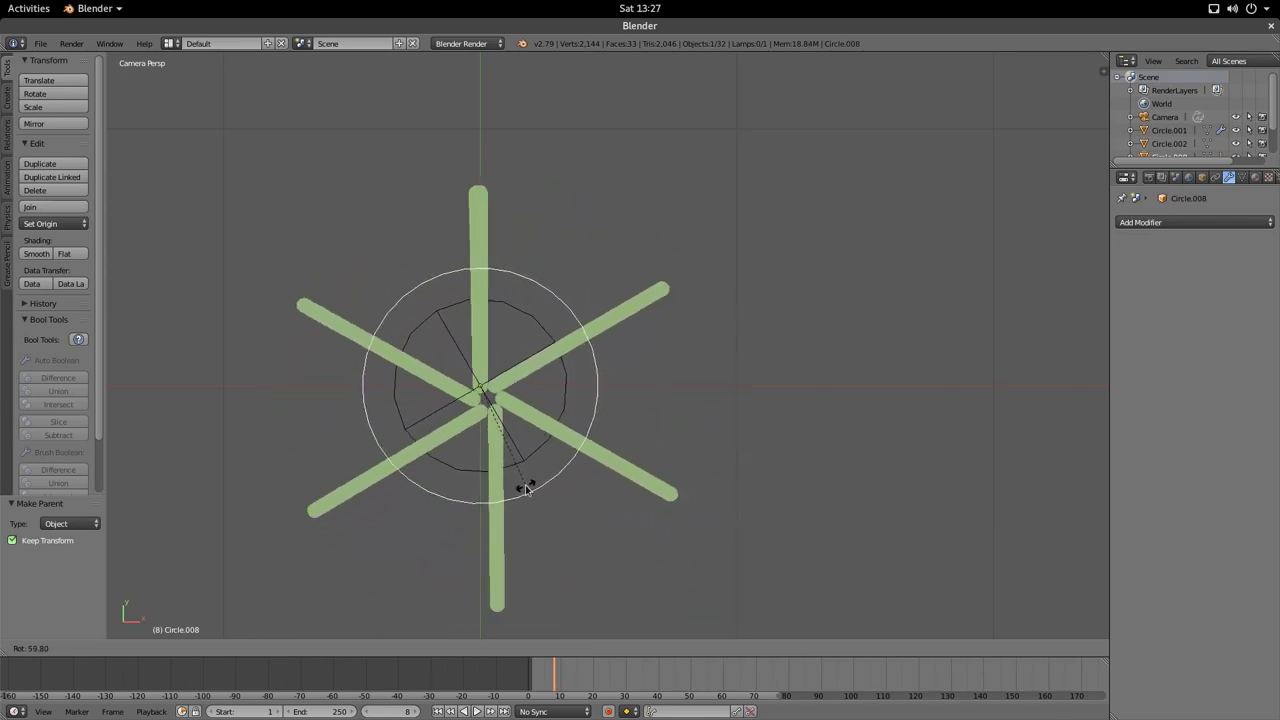
click(524, 486)
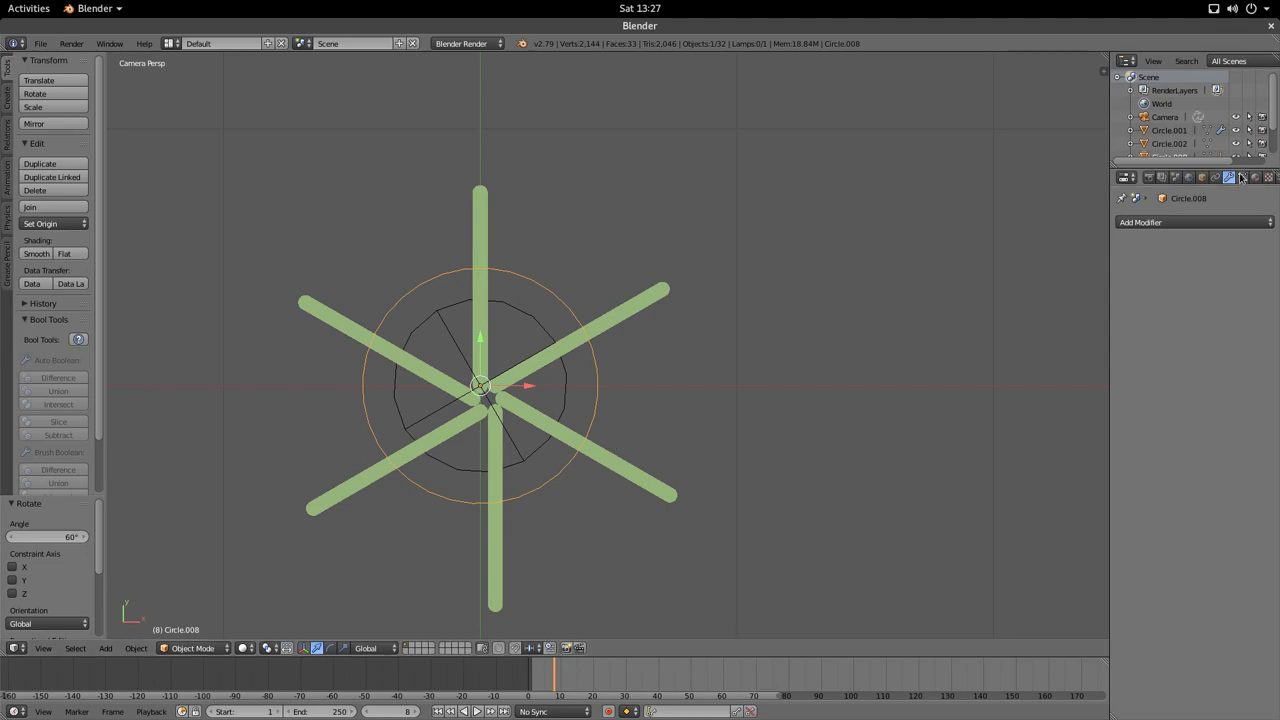
right_click(486, 262)
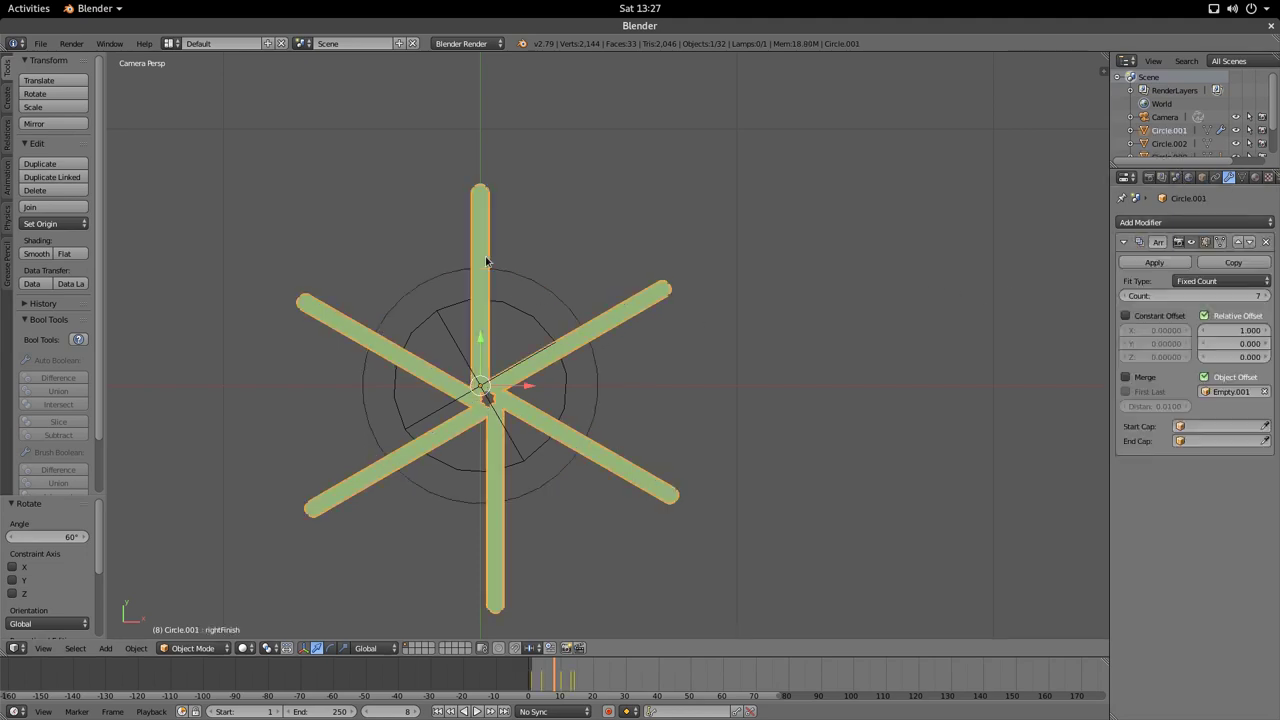
right_click(605, 409)
key(r)
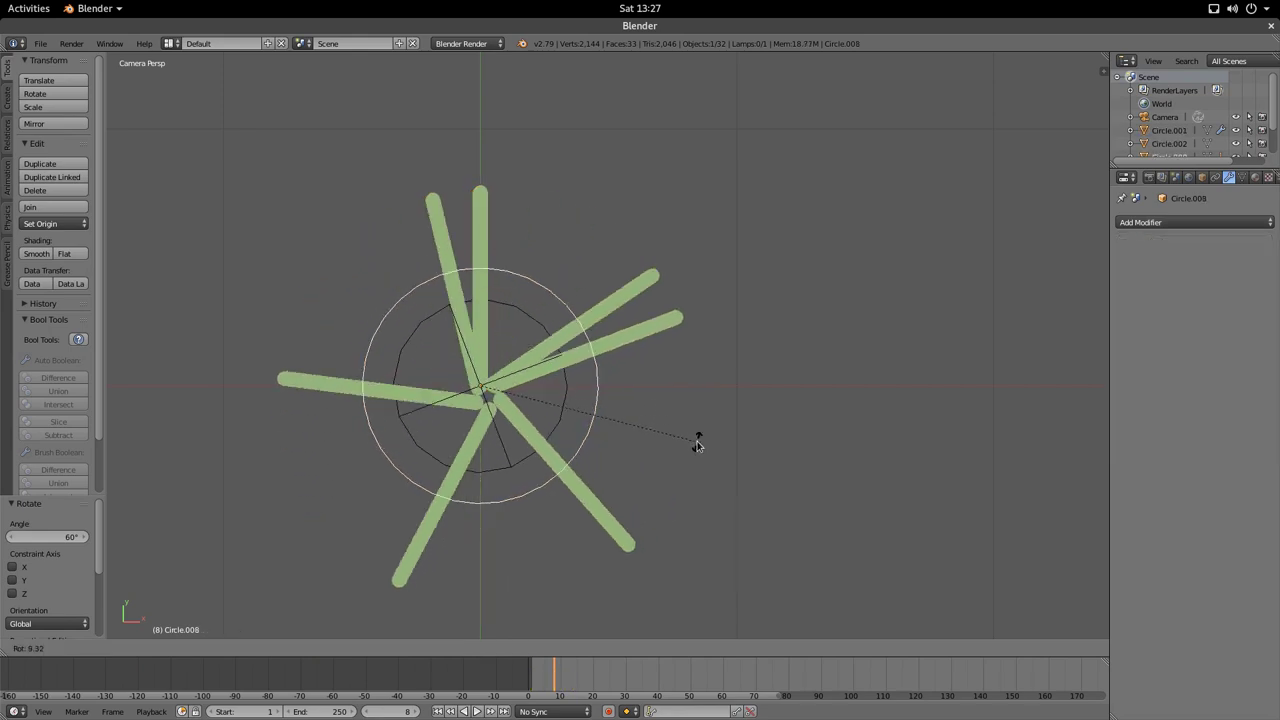
click(700, 437)
- Raise the Circle.001 array Count to 14 bars
right_click(507, 233)
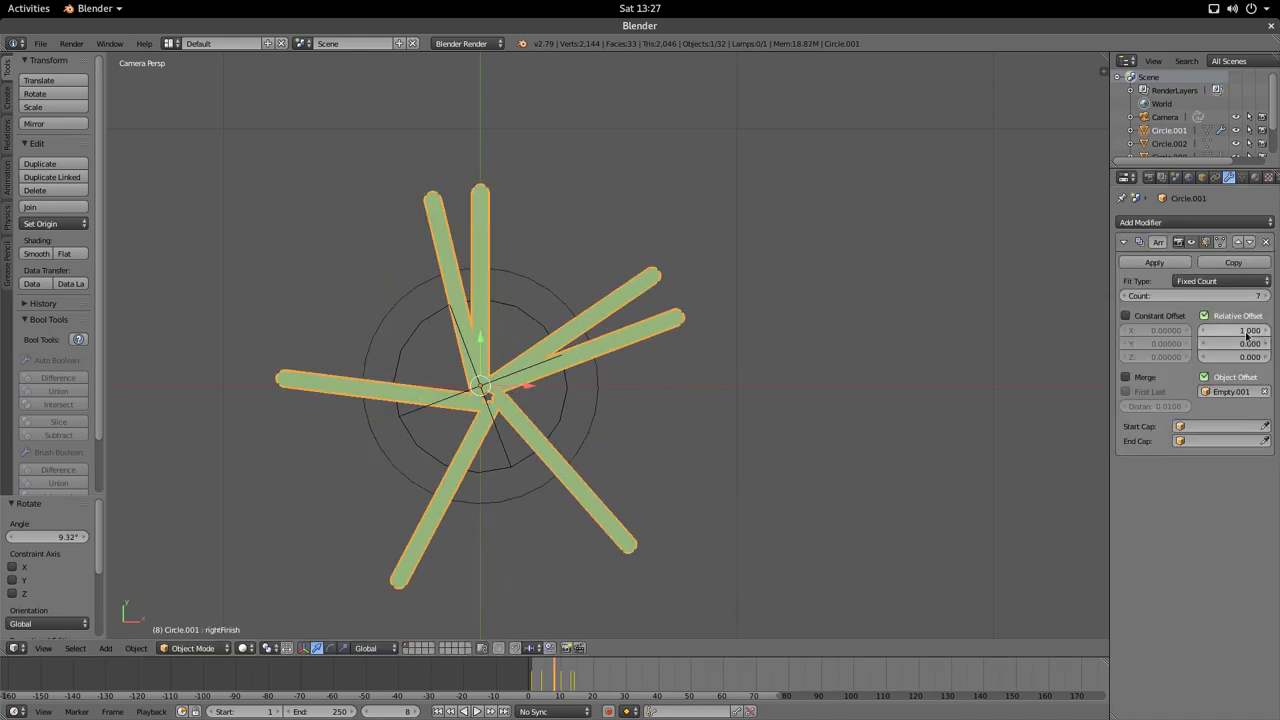
click(1264, 296)
click(1264, 296)
click(1264, 296)
click(1264, 296)
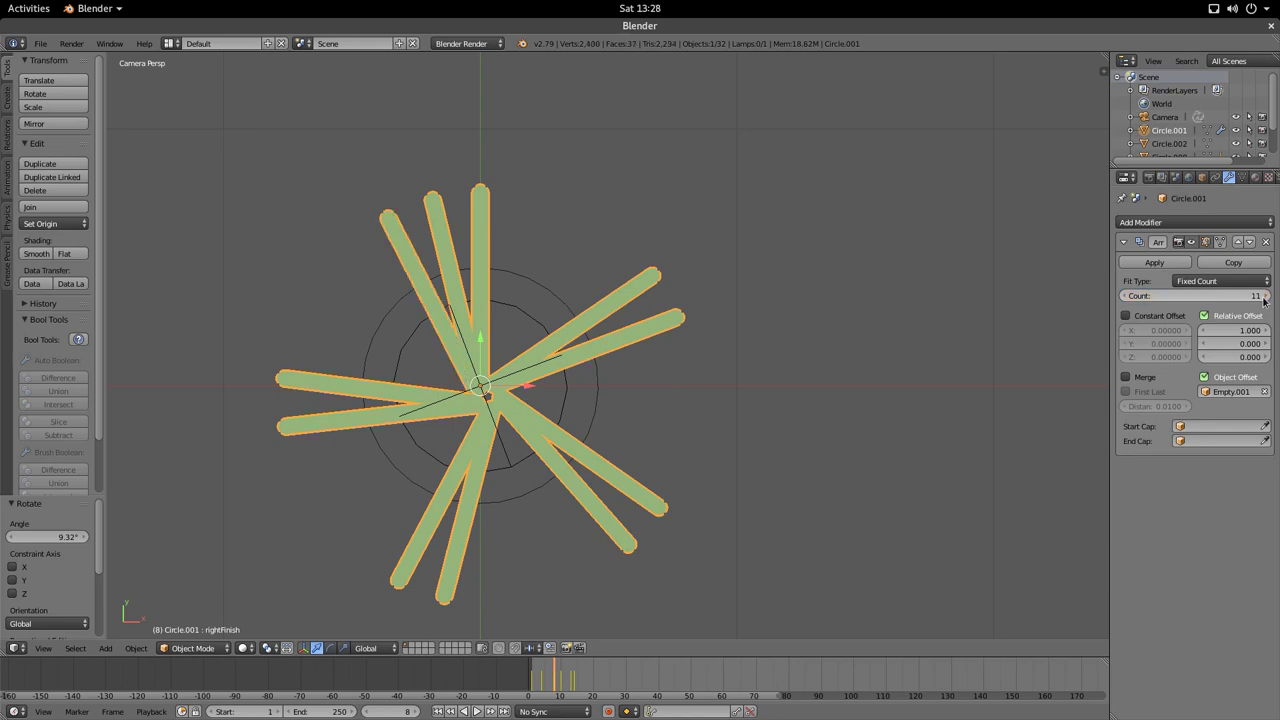
click(1264, 296)
click(1264, 296)
click(1264, 296)
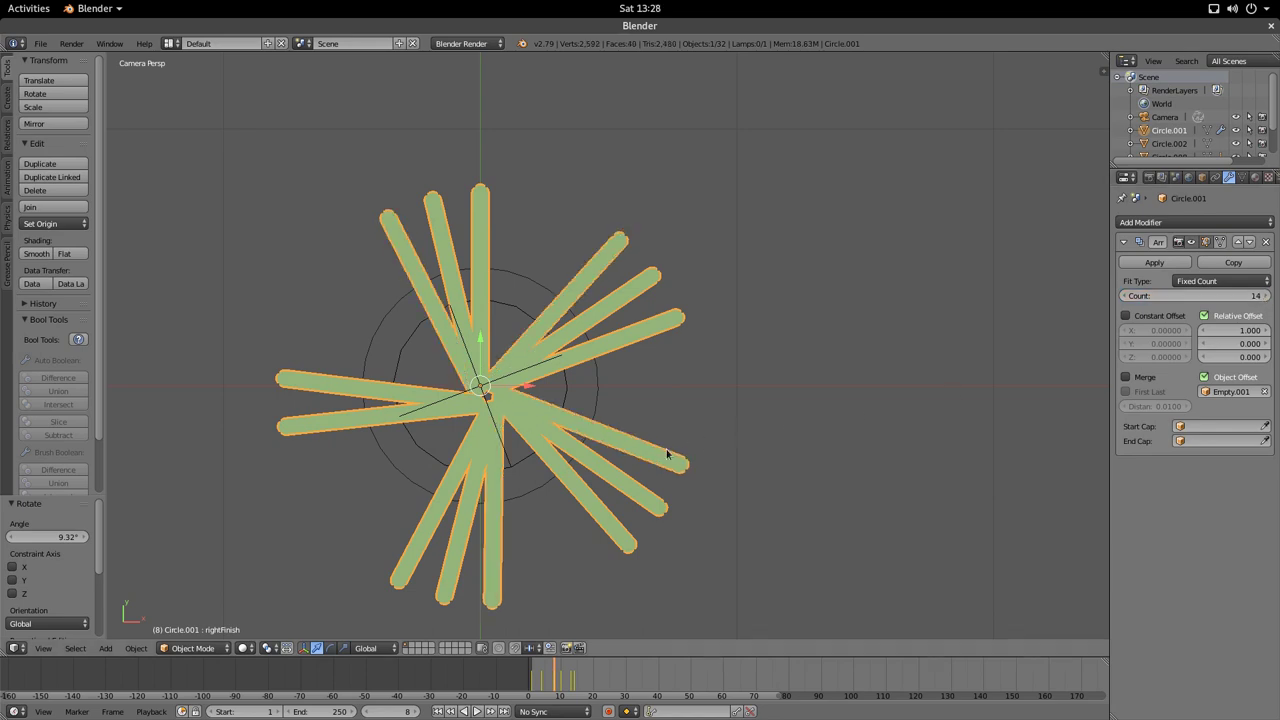
- Rotate the ring again and nudge the centre Empty.001 slightly to respread the bars
right_click(600, 400)
key(r)
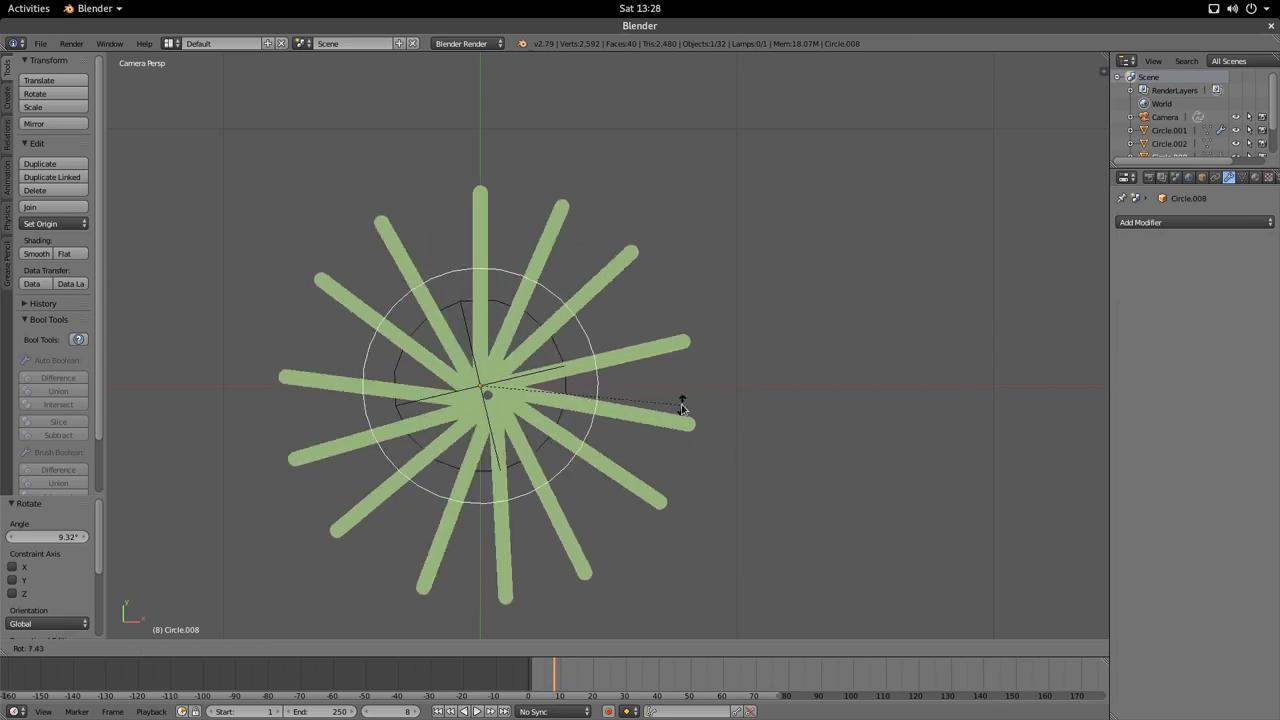
click(678, 415)
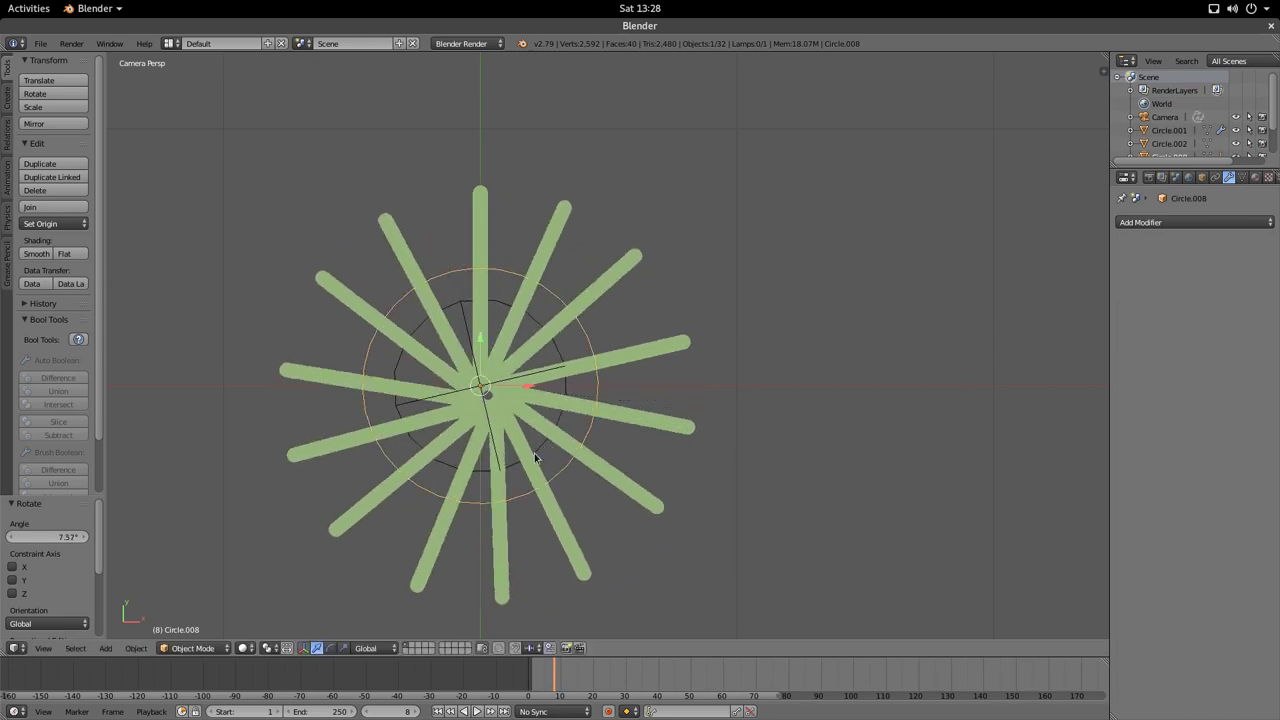
right_click(540, 448)
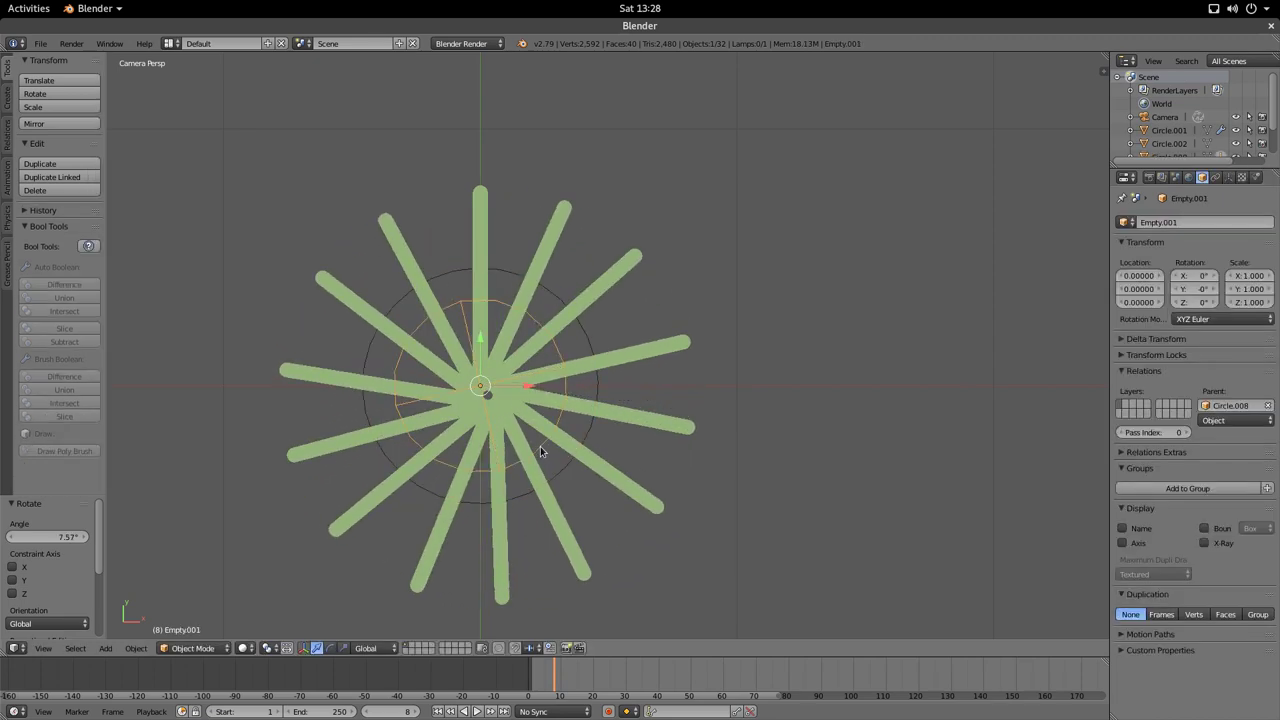
key(g)
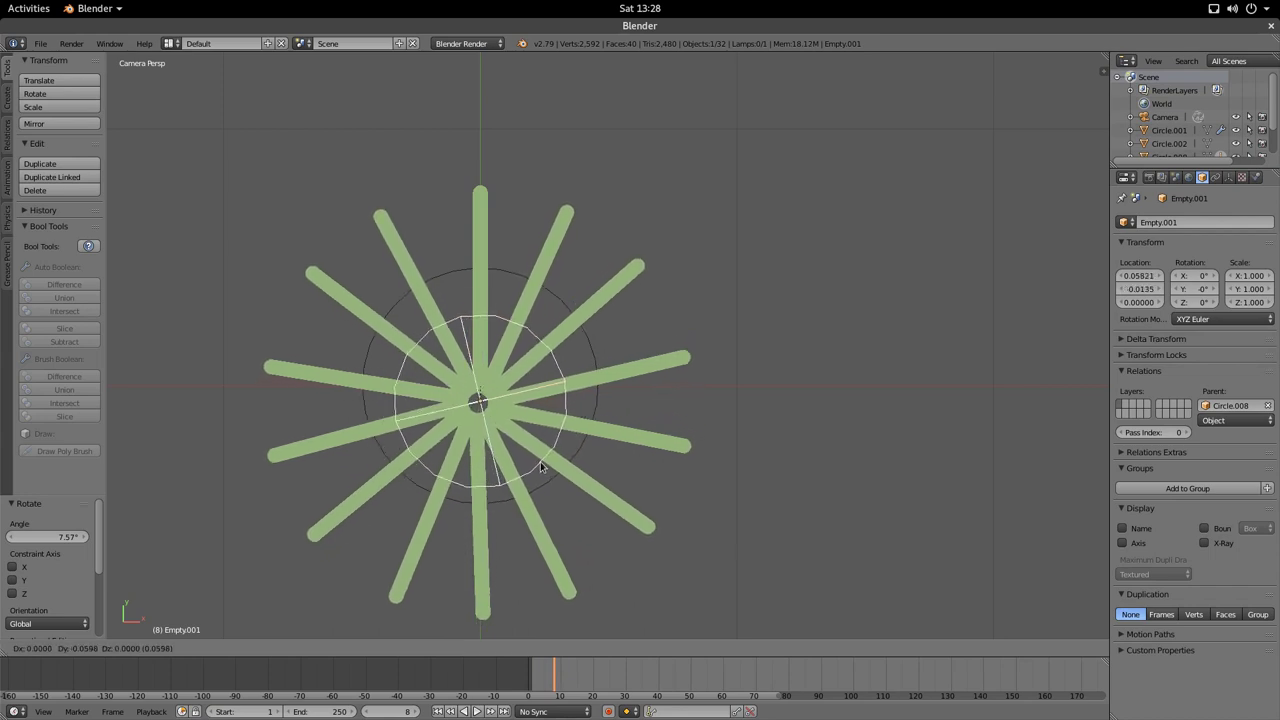
click(544, 467)
right_click(548, 480)
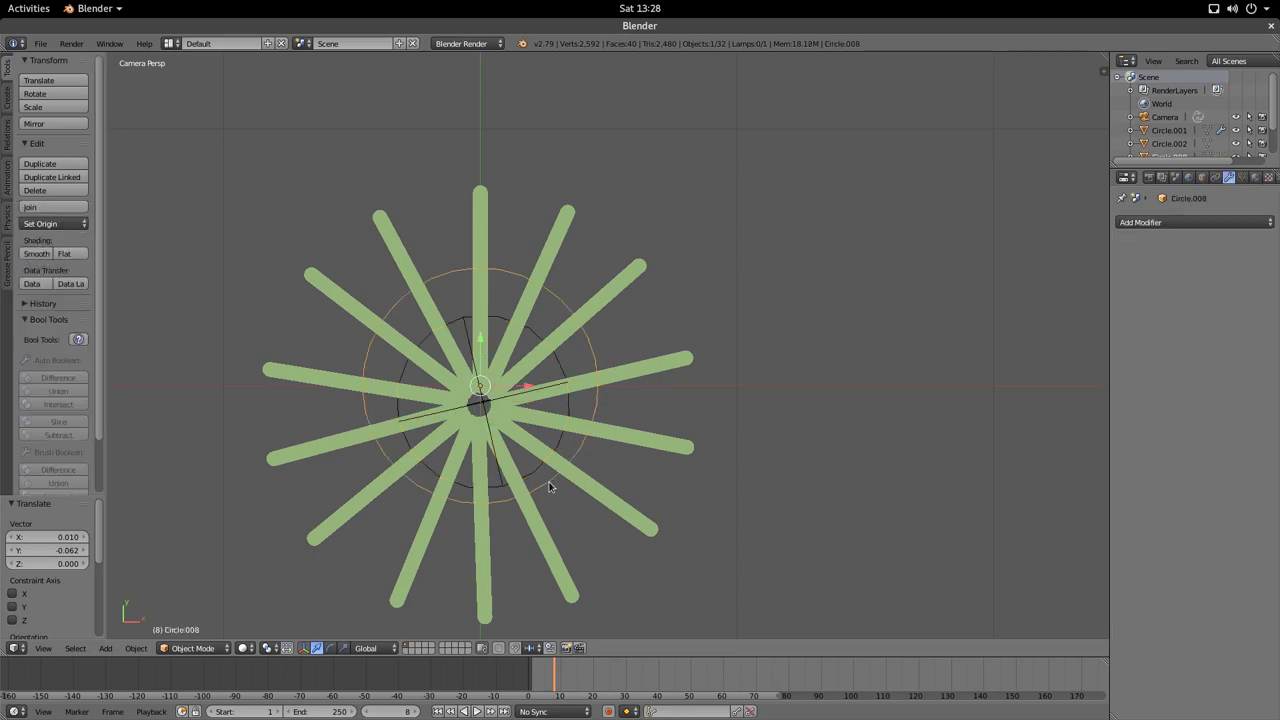
key(r)
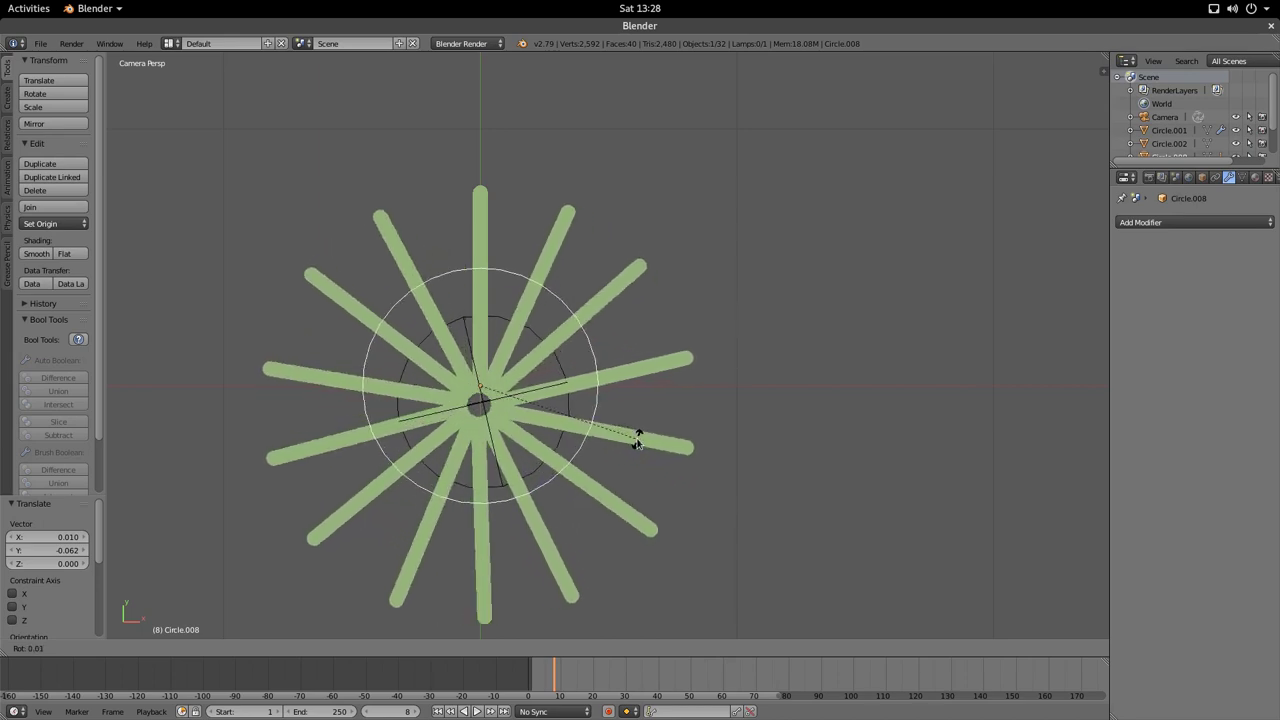
- Confirm the ring's rotation, then rotate the ring once more
click(636, 443)
scroll(560, 390, down, 3)
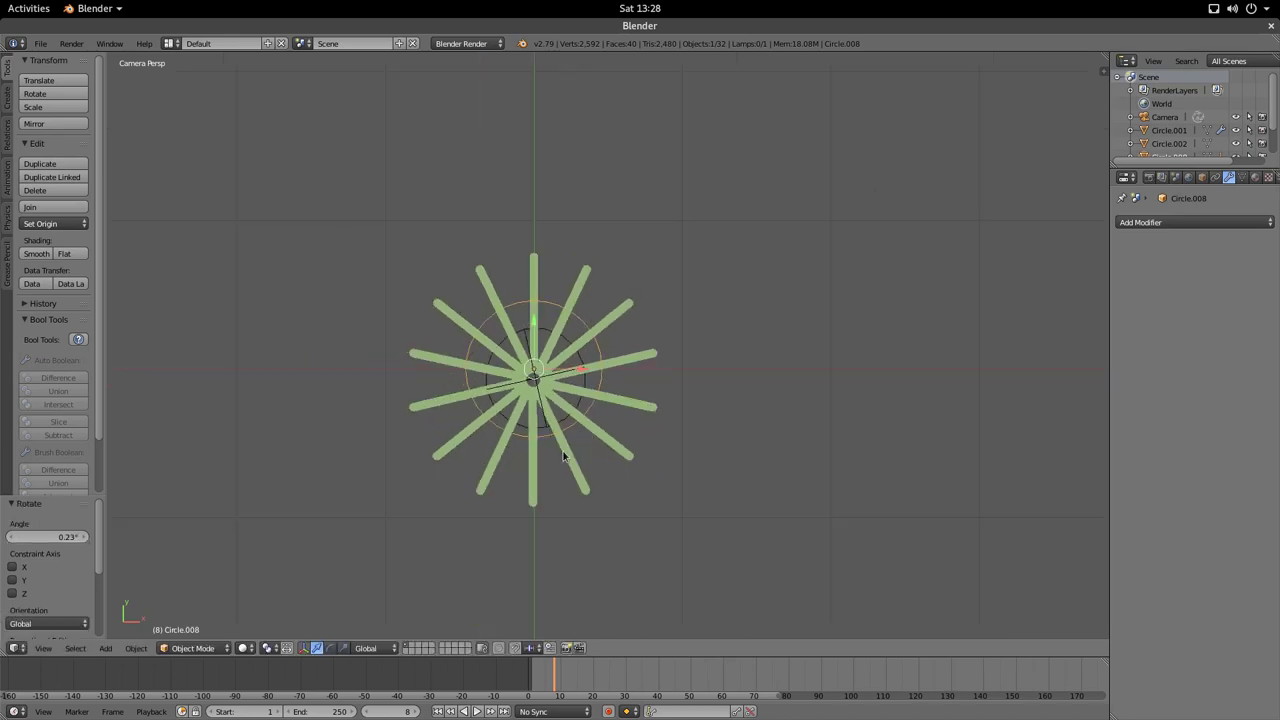
scroll(468, 327, up, 2)
key(r)
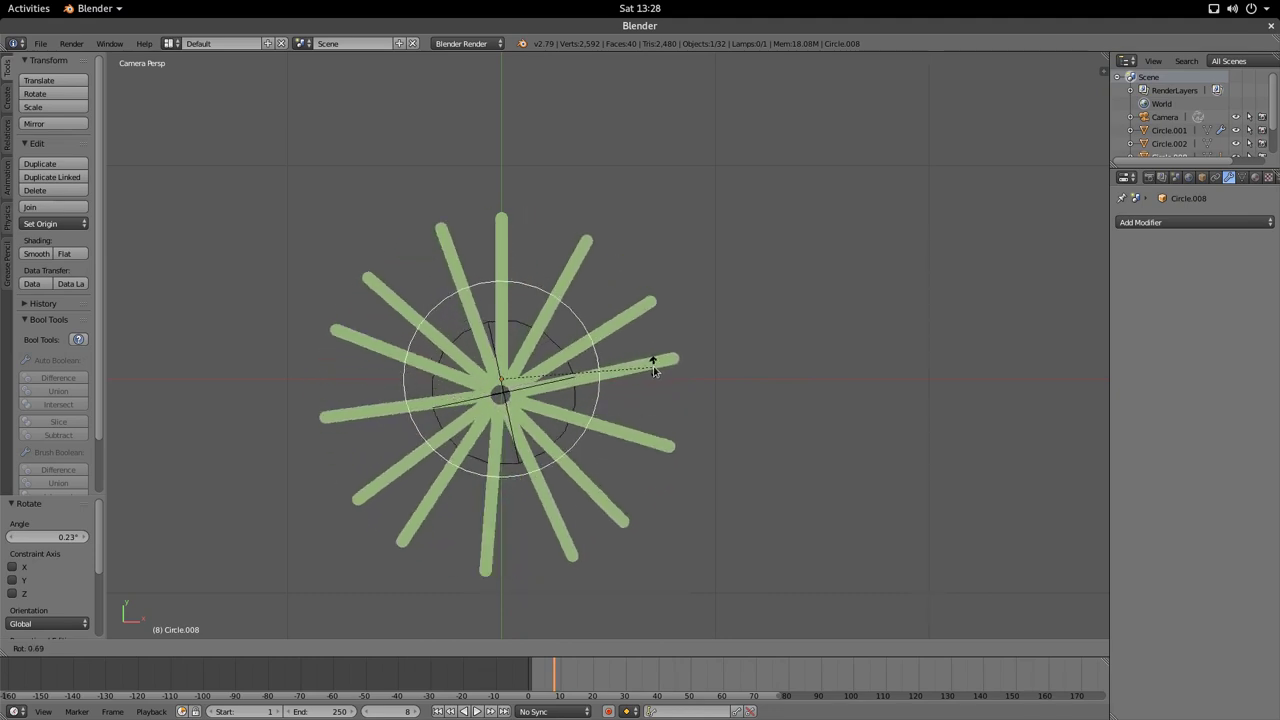
click(652, 366)
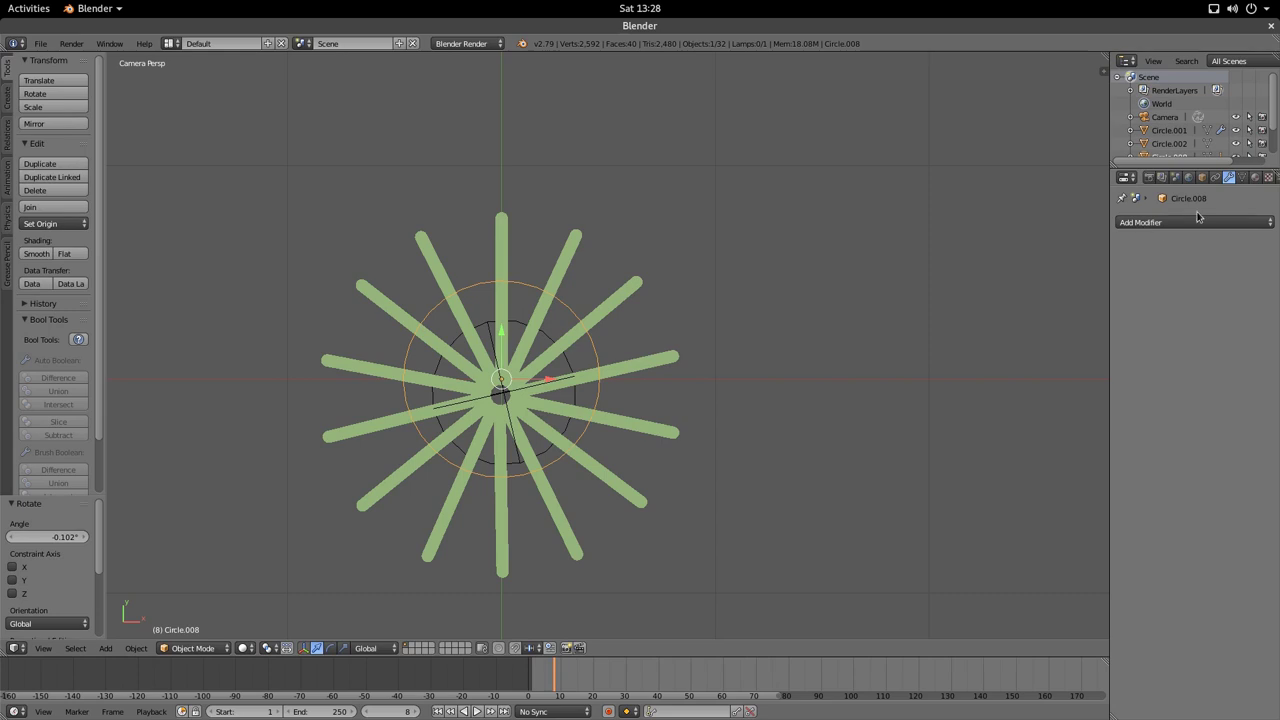
- Rotate the green bars object Circle.001, keeping it centred
click(1160, 222)
right_click(510, 264)
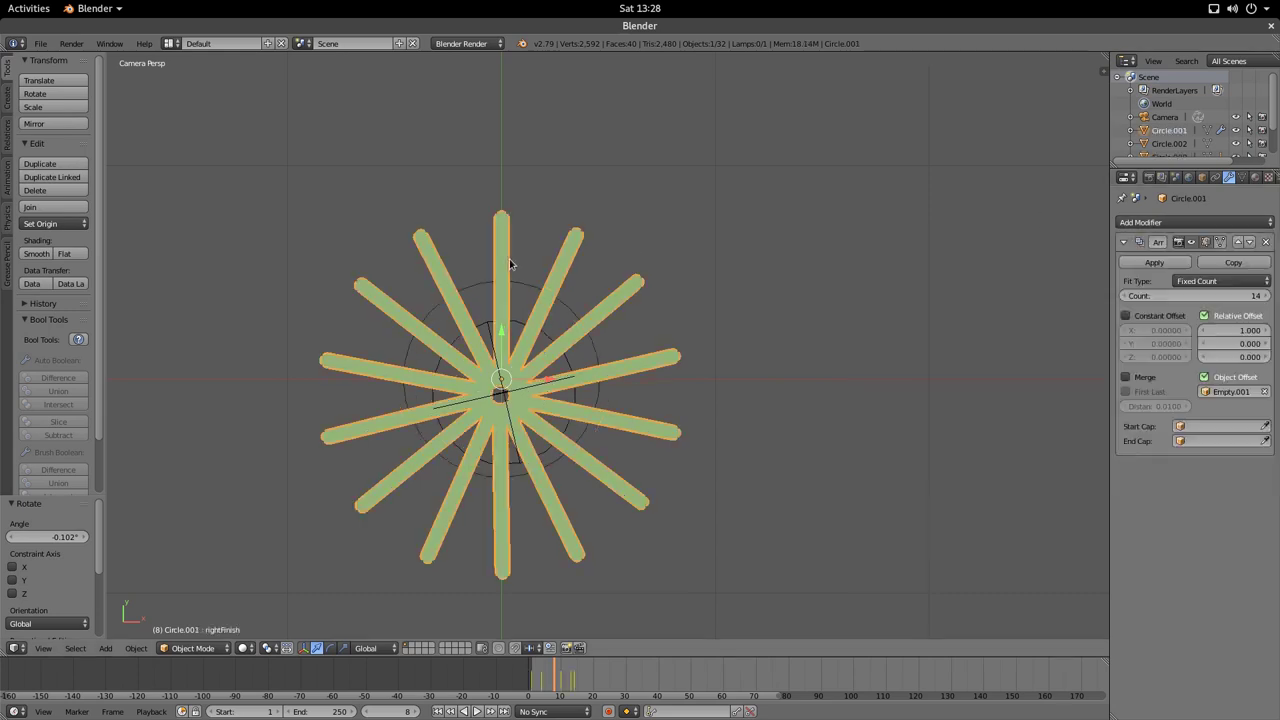
key(r)
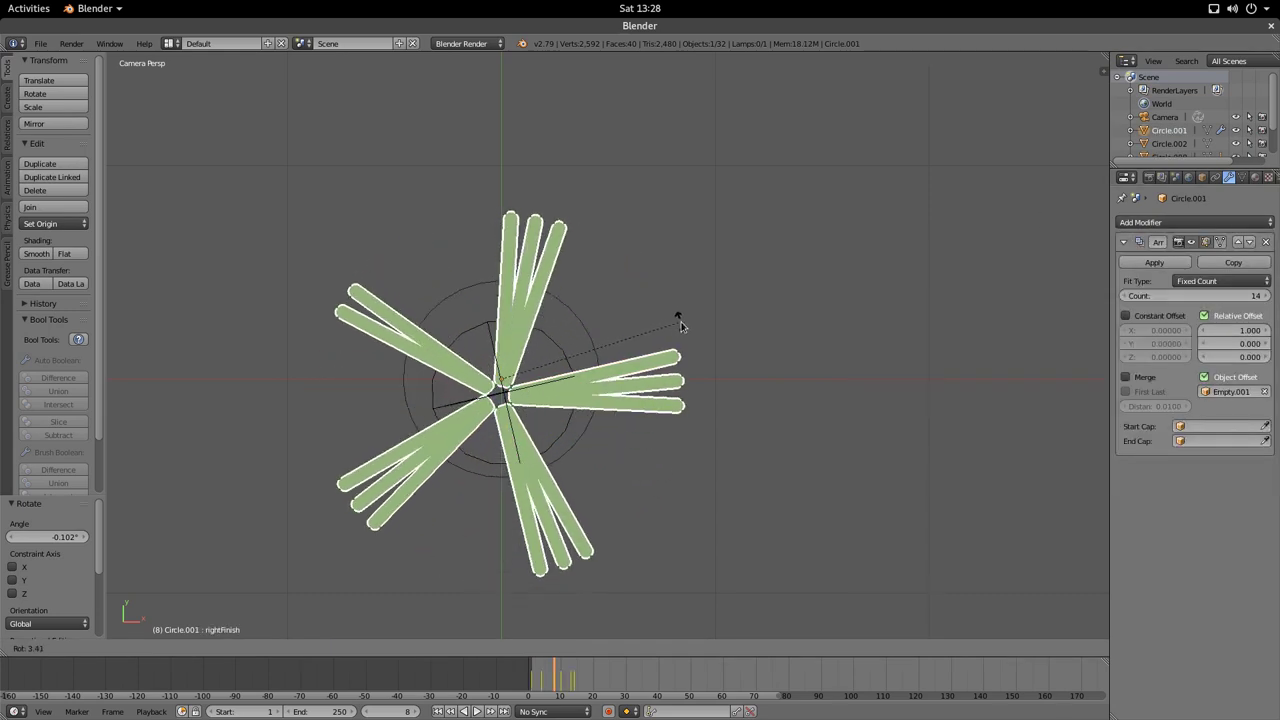
click(693, 303)
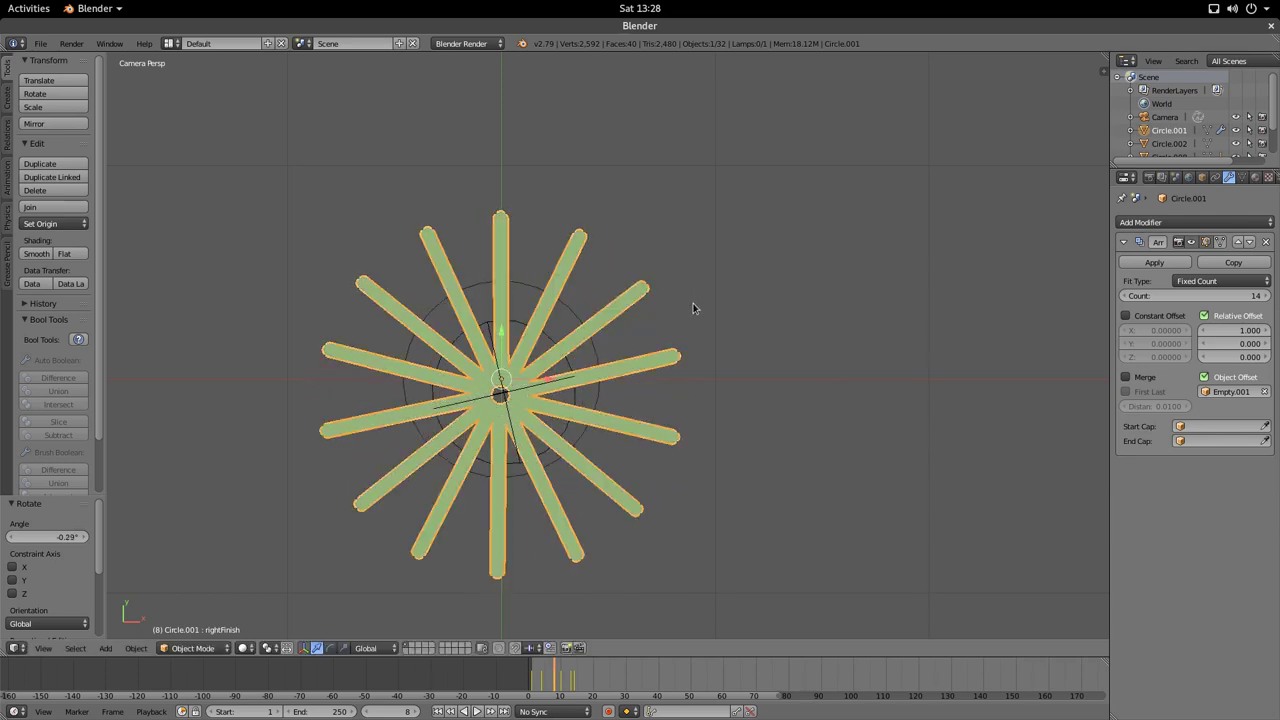
key(g)
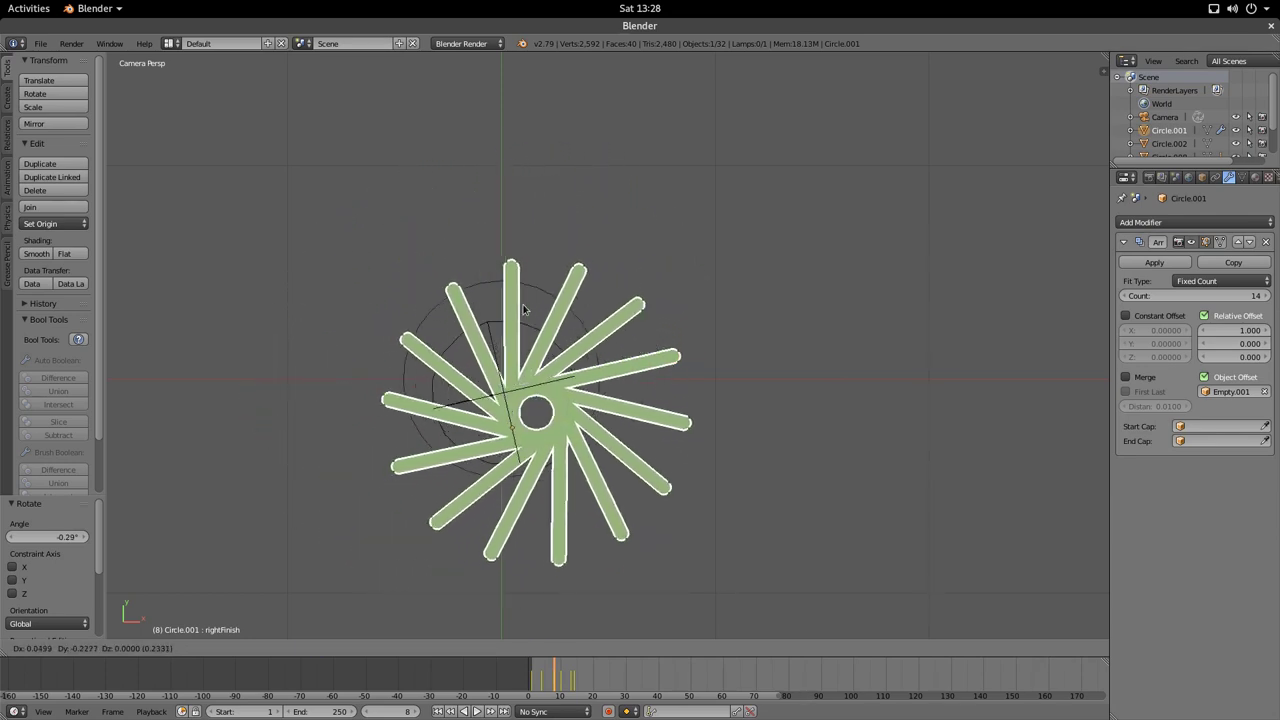
key(Escape)
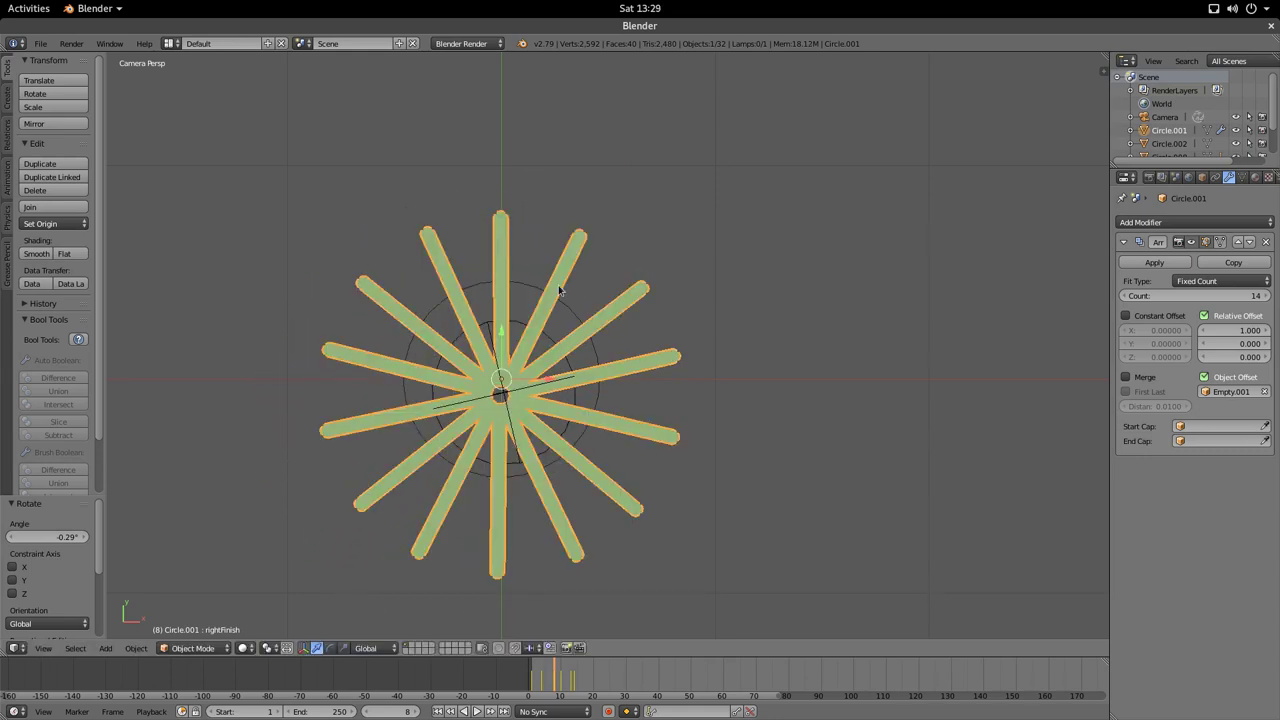
- Raise the array Count to 16 and rotate the bars 9.57° to space them evenly
click(1265, 296)
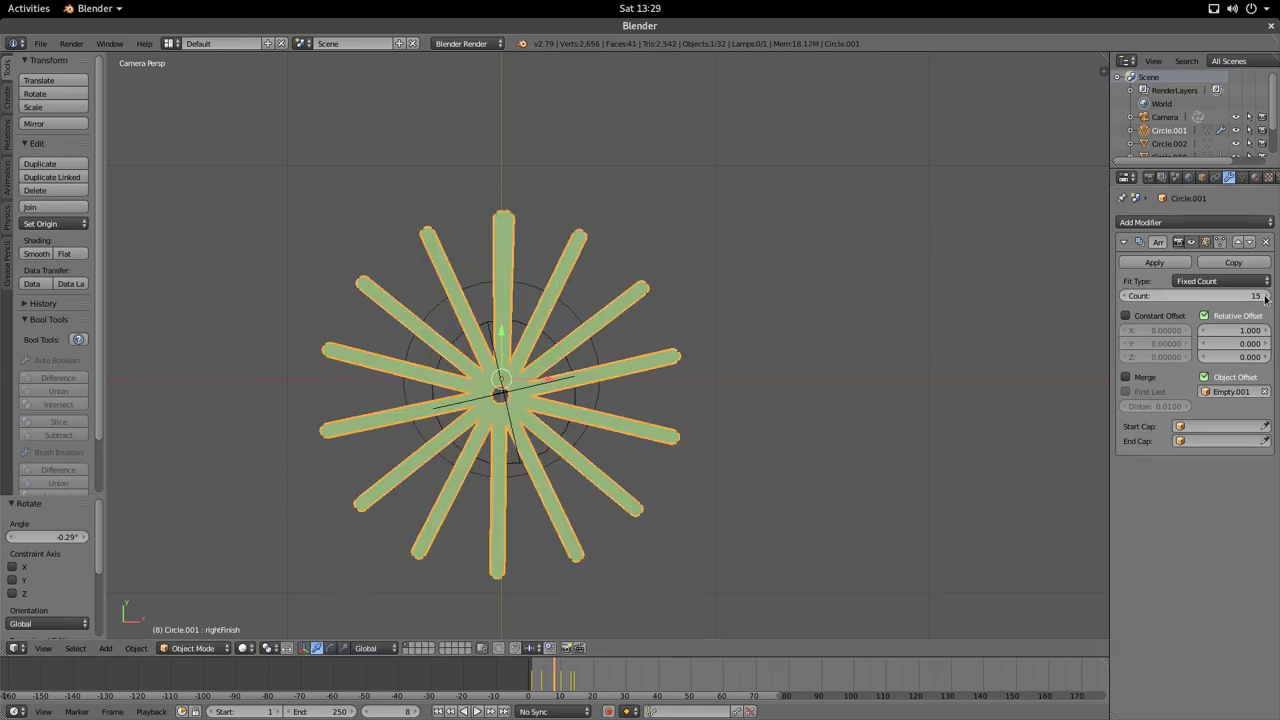
click(1265, 296)
key(r)
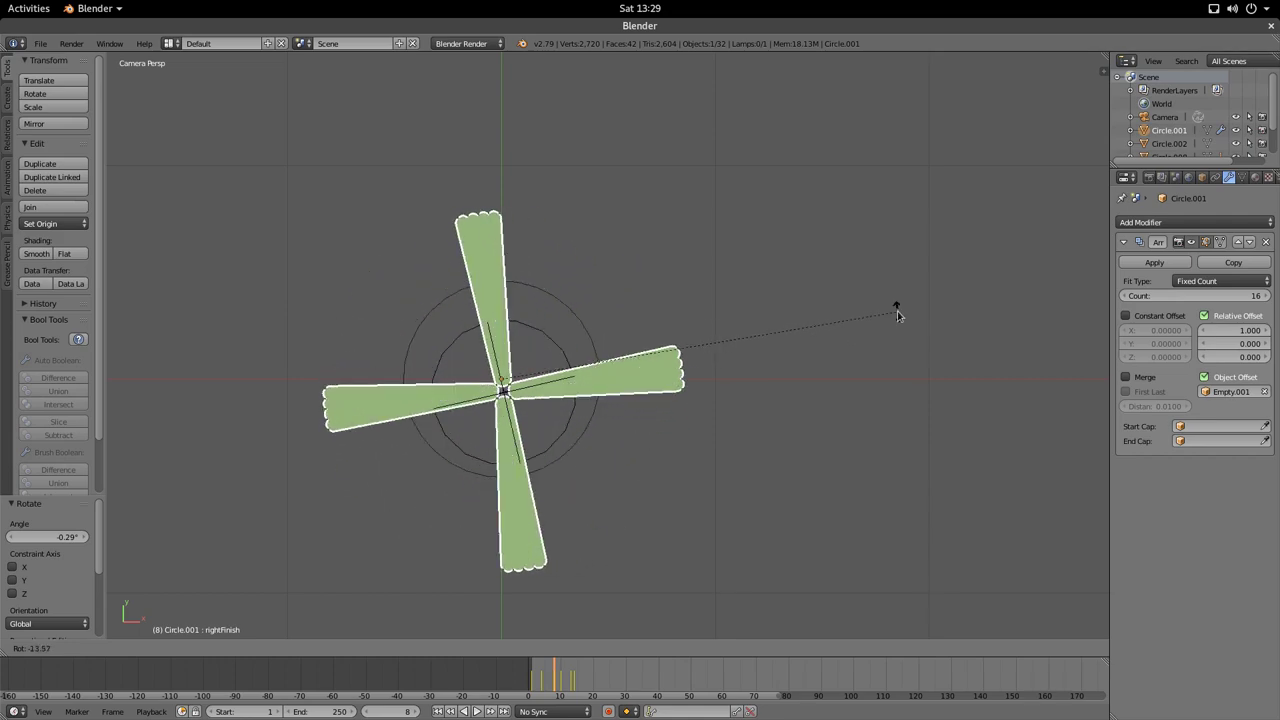
click(808, 460)
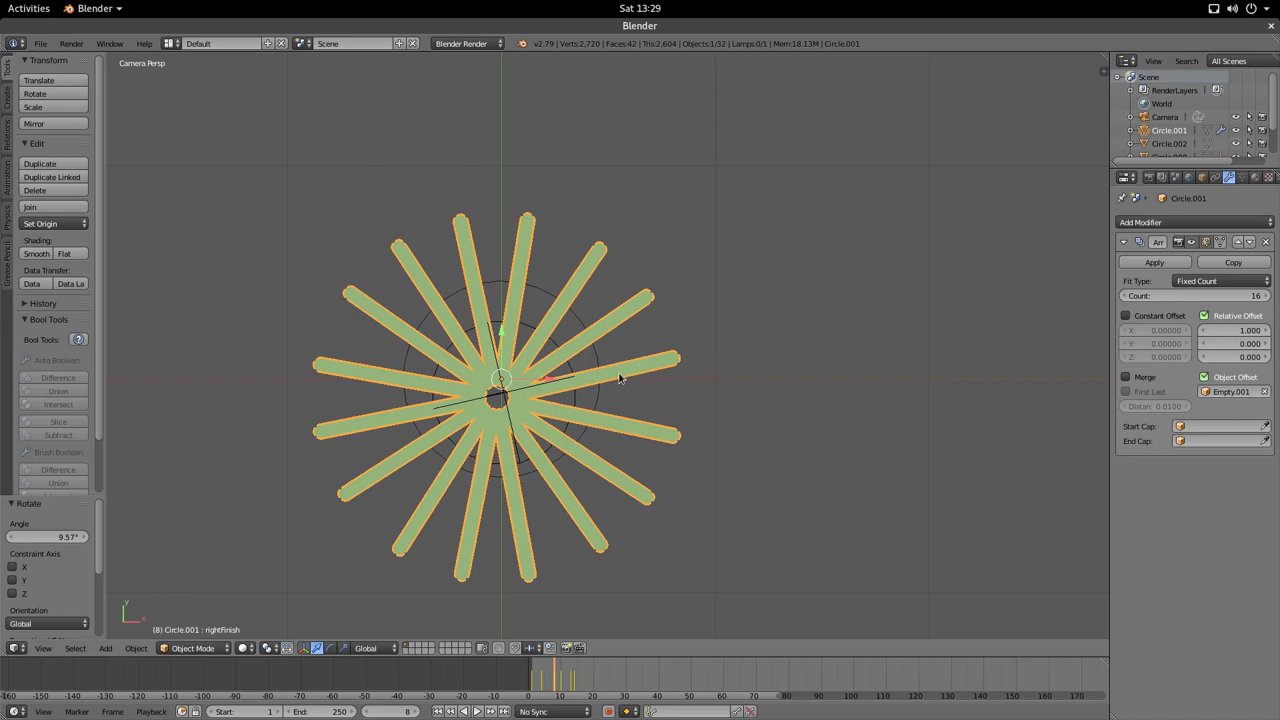
- Jump to the first frame and scrub the timeline to preview the bars animating
key(shift+Left)
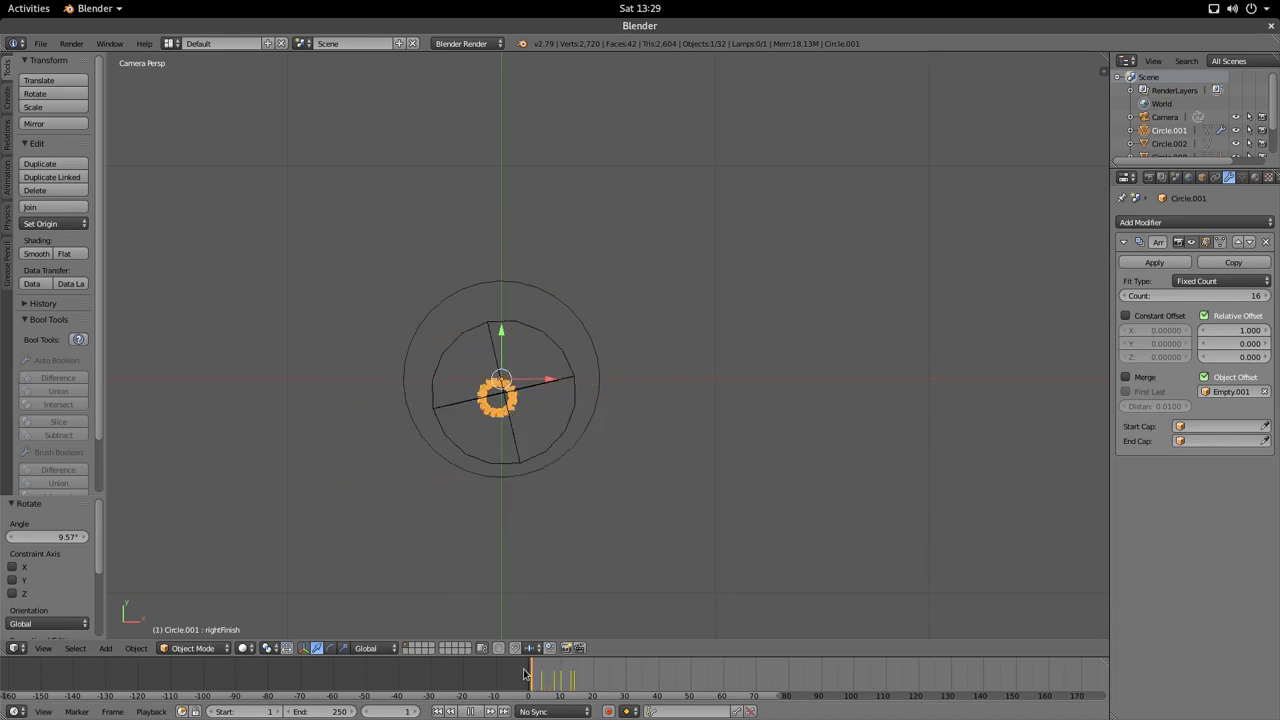
drag(520, 677, 564, 684)
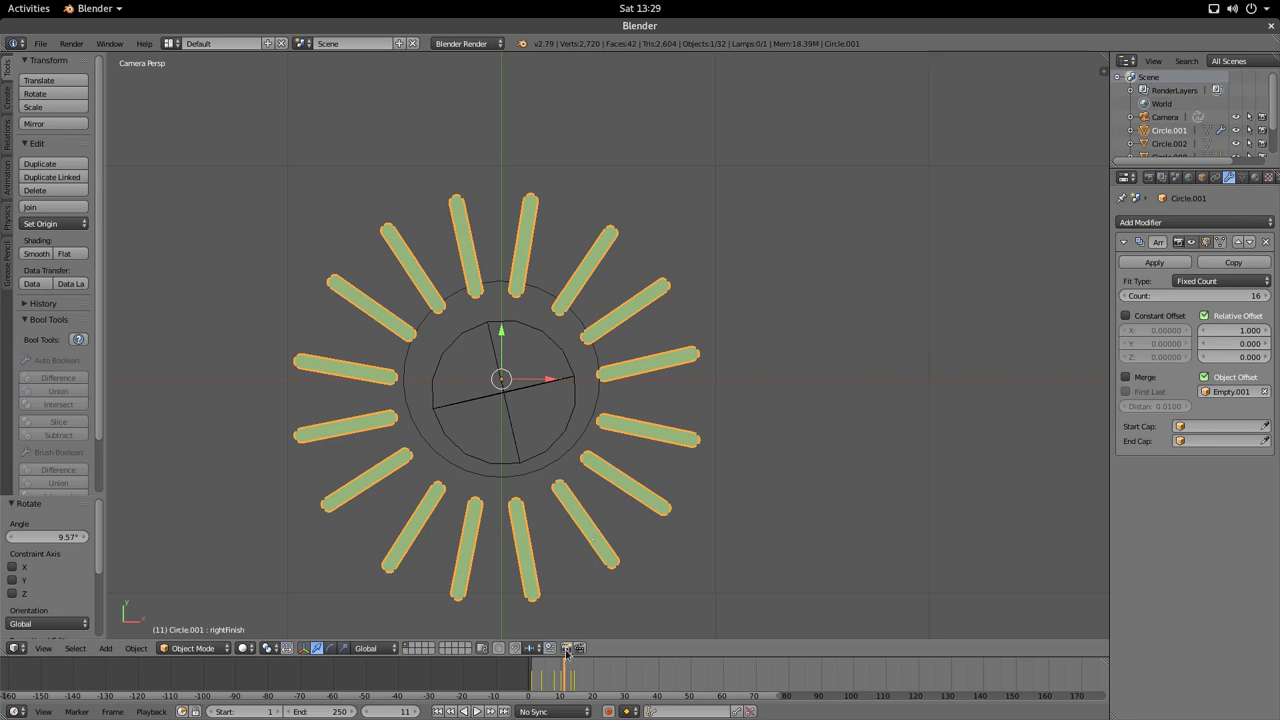
mouse_move(563, 676)
mouse_down()
mouse_move(541, 678)
mouse_move(563, 684)
mouse_up()
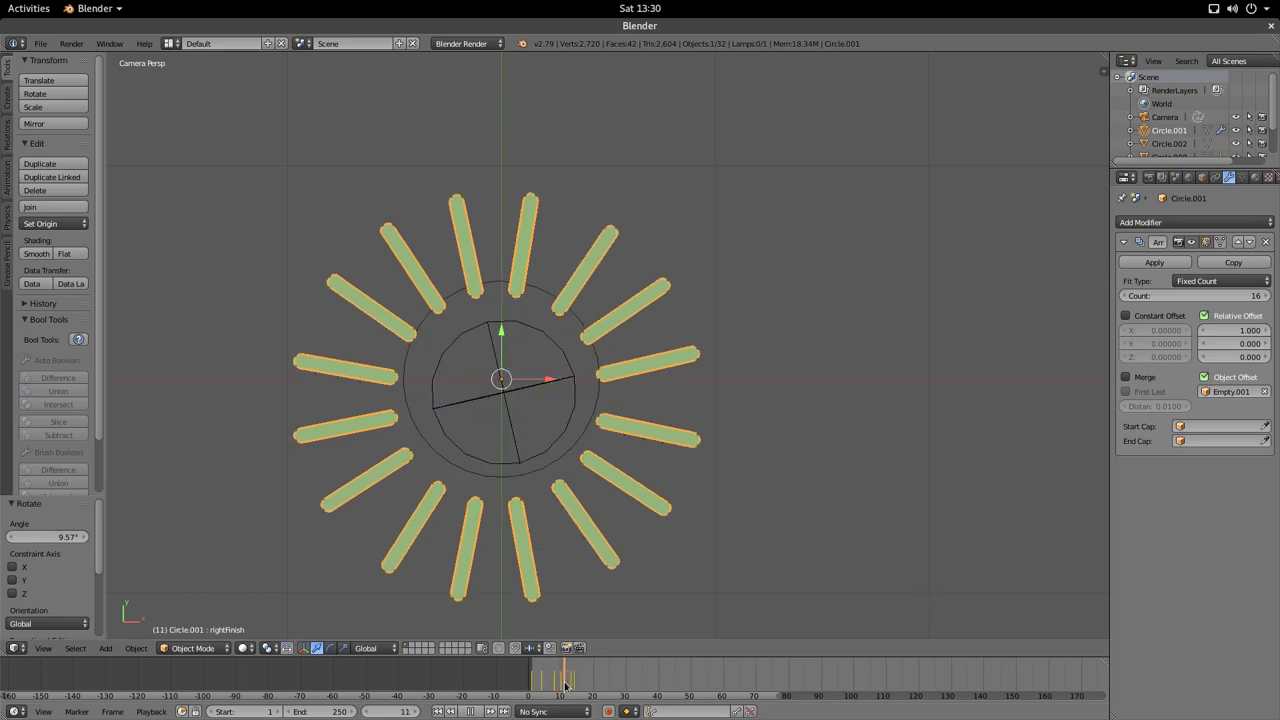
- Test-move the ring, its centre empty, and the ring again, cancelling each move
shift+click(499, 466)
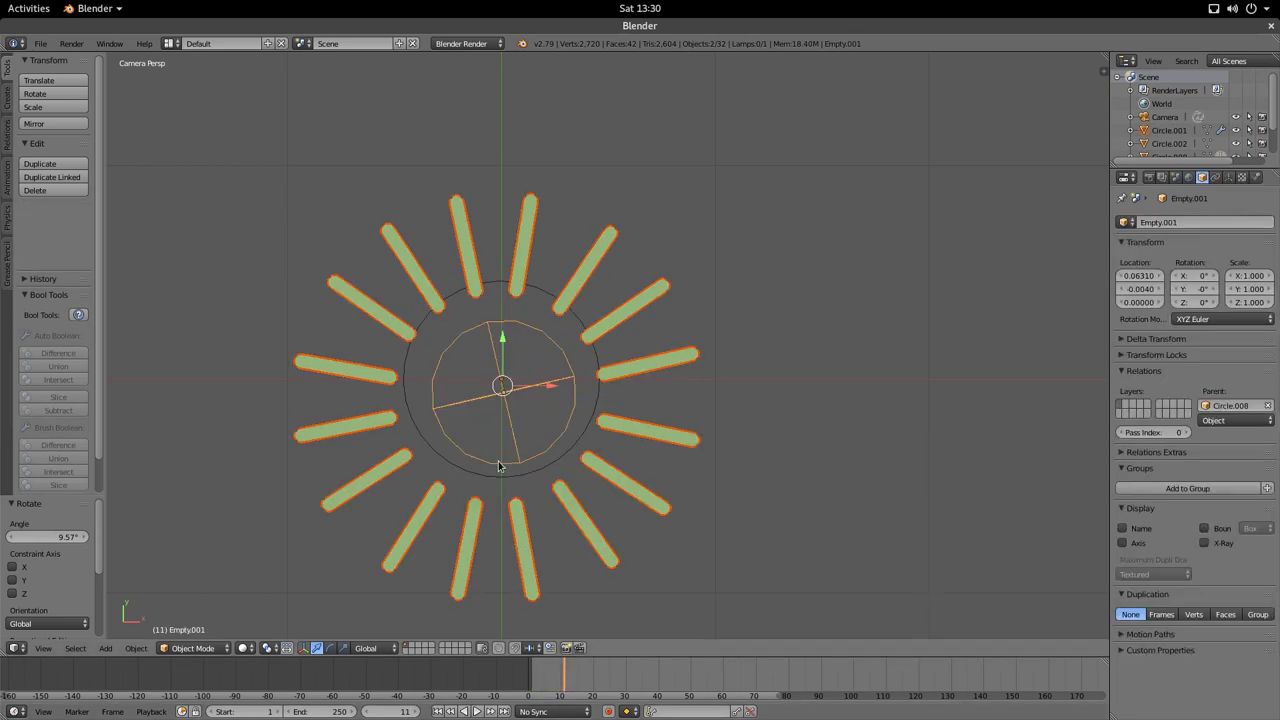
scroll(510, 433, down, 4)
scroll(531, 418, up, 2)
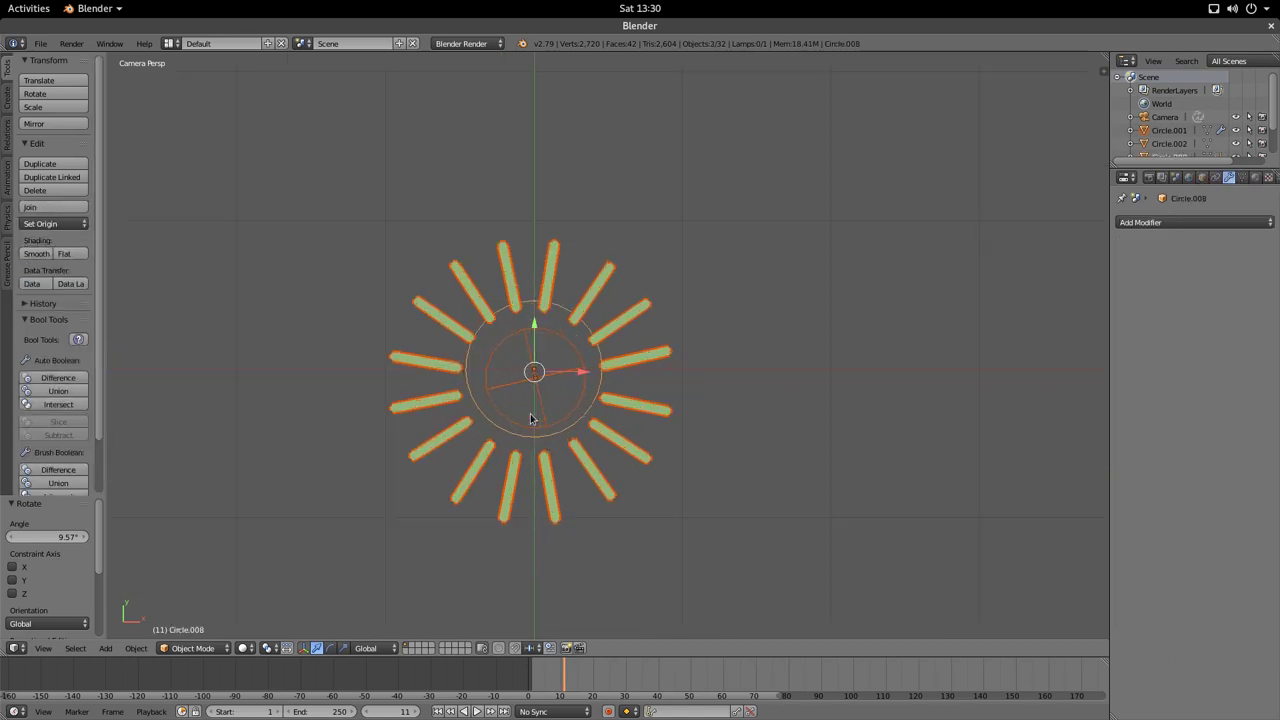
key(g)
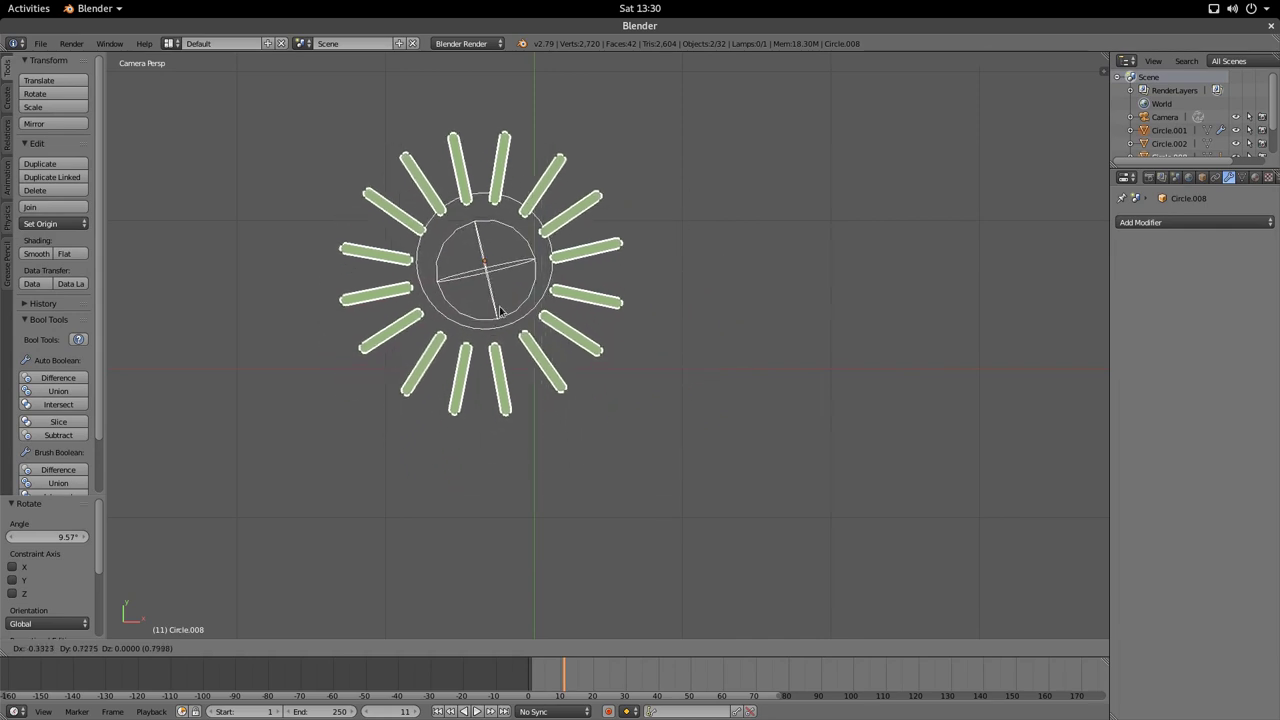
key(Escape)
right_click(531, 330)
key(g)
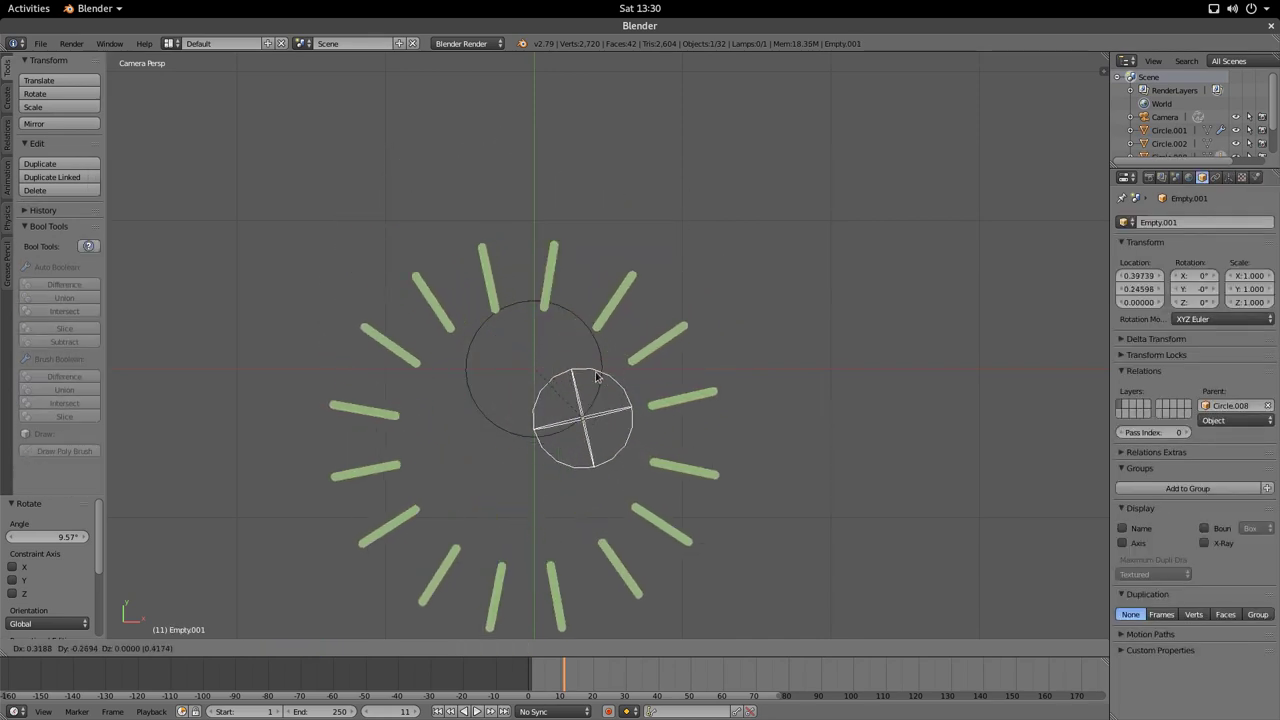
key(Escape)
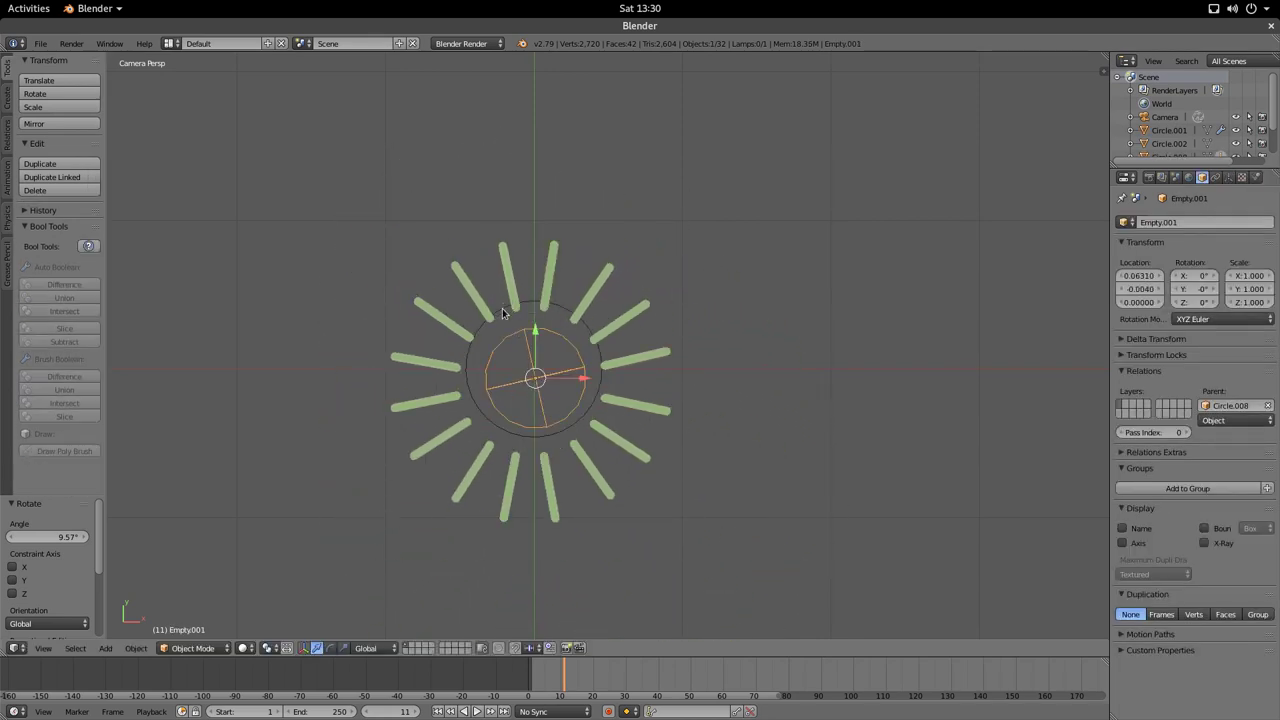
right_click(503, 313)
key(g)
key(Escape)
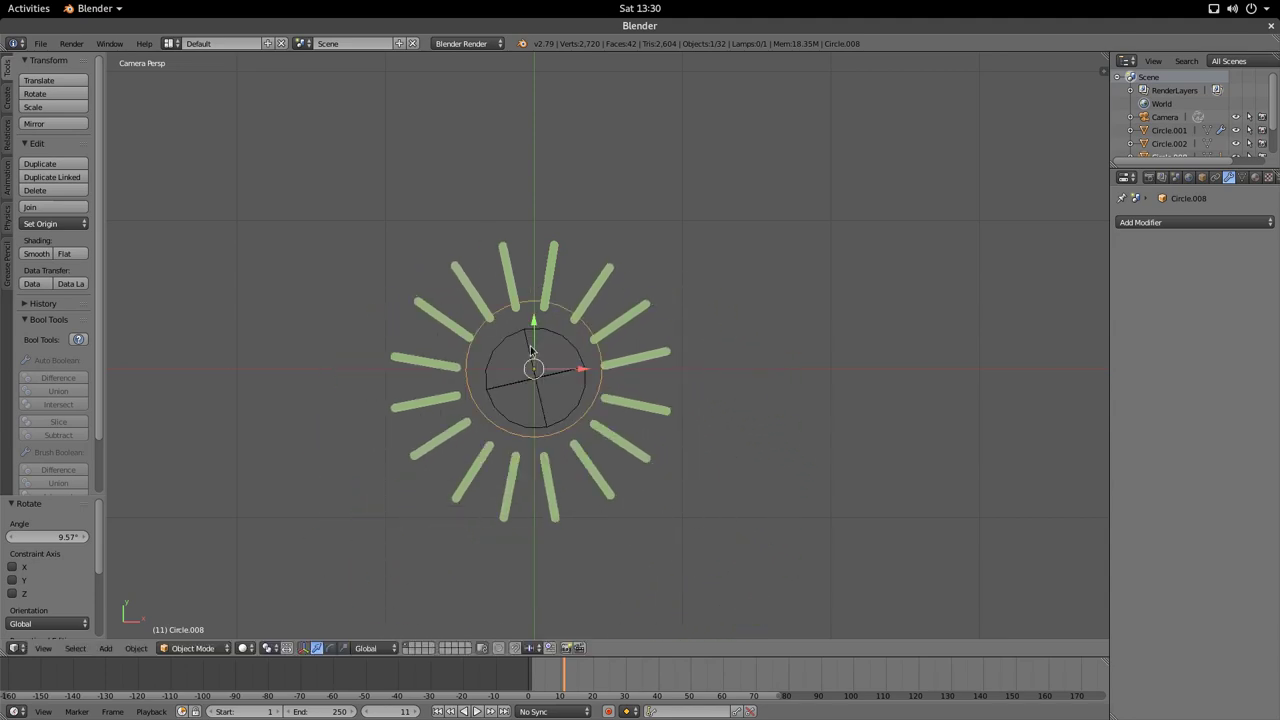
- Test-move the green bars, then the empty, ring and bars together, cancelling each
right_click(551, 290)
key(g)
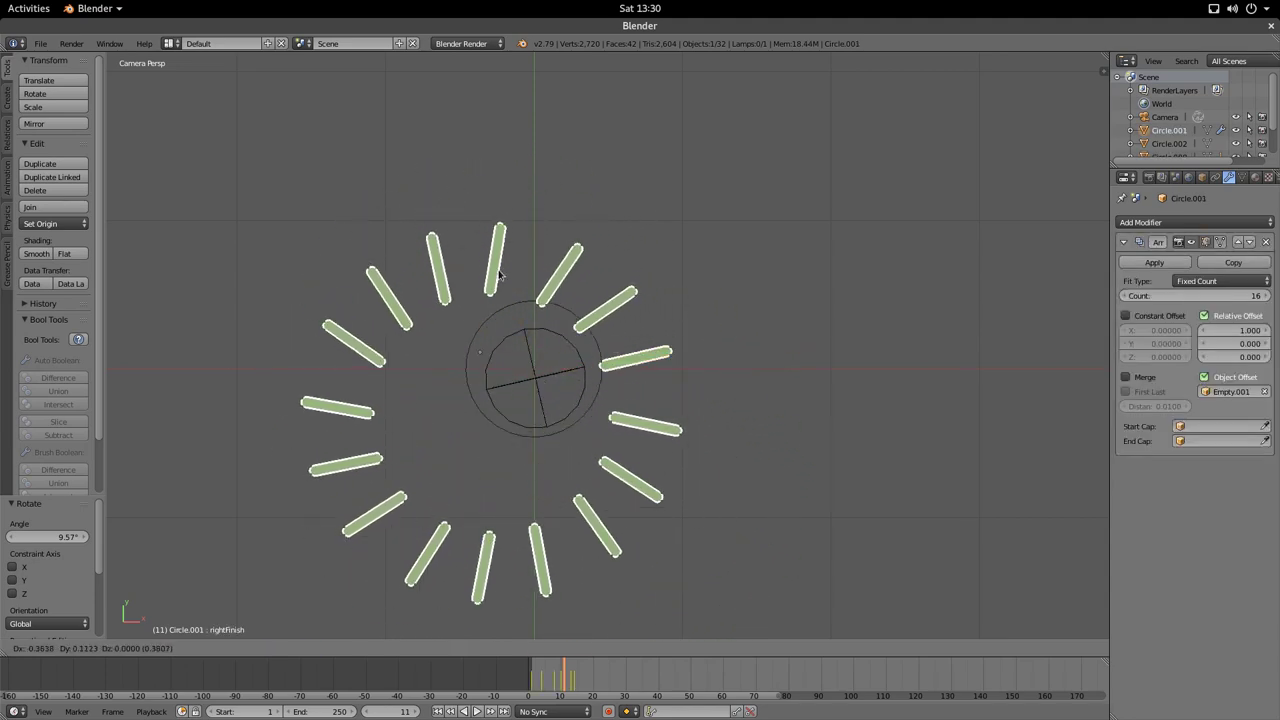
key(Escape)
right_click(549, 425)
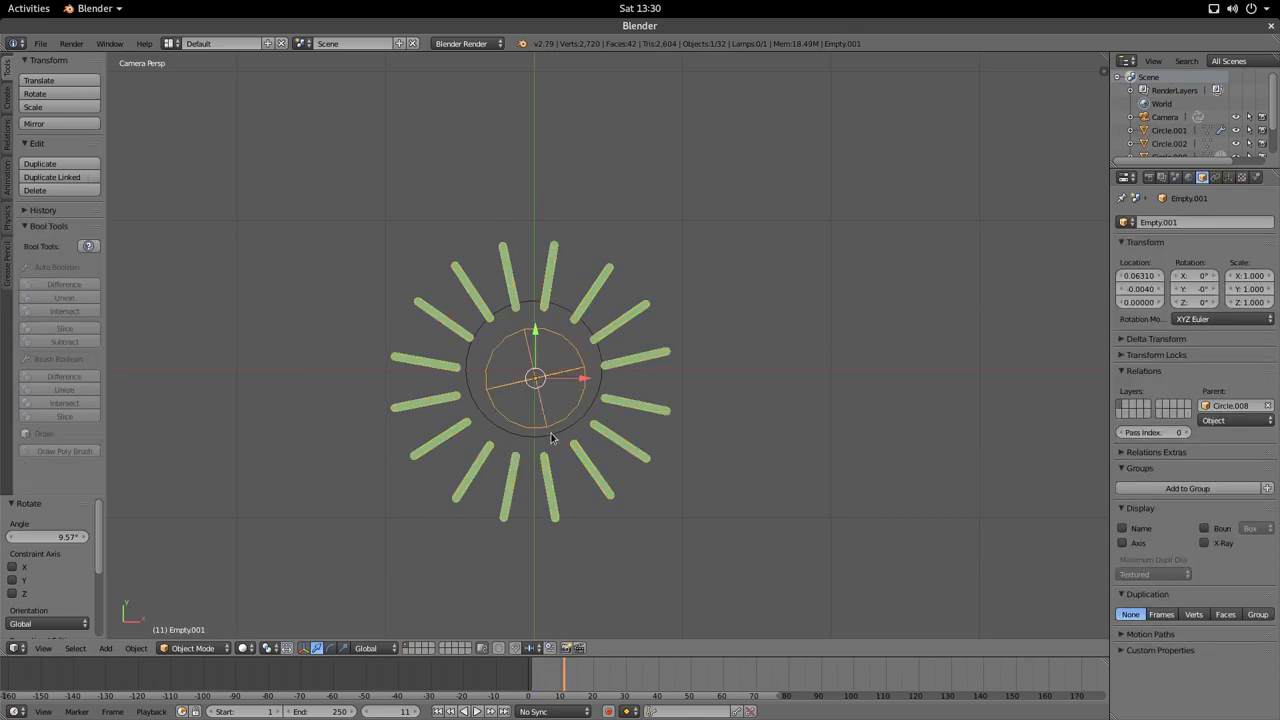
shift+right_click(556, 440)
shift+right_click(585, 467)
key(g)
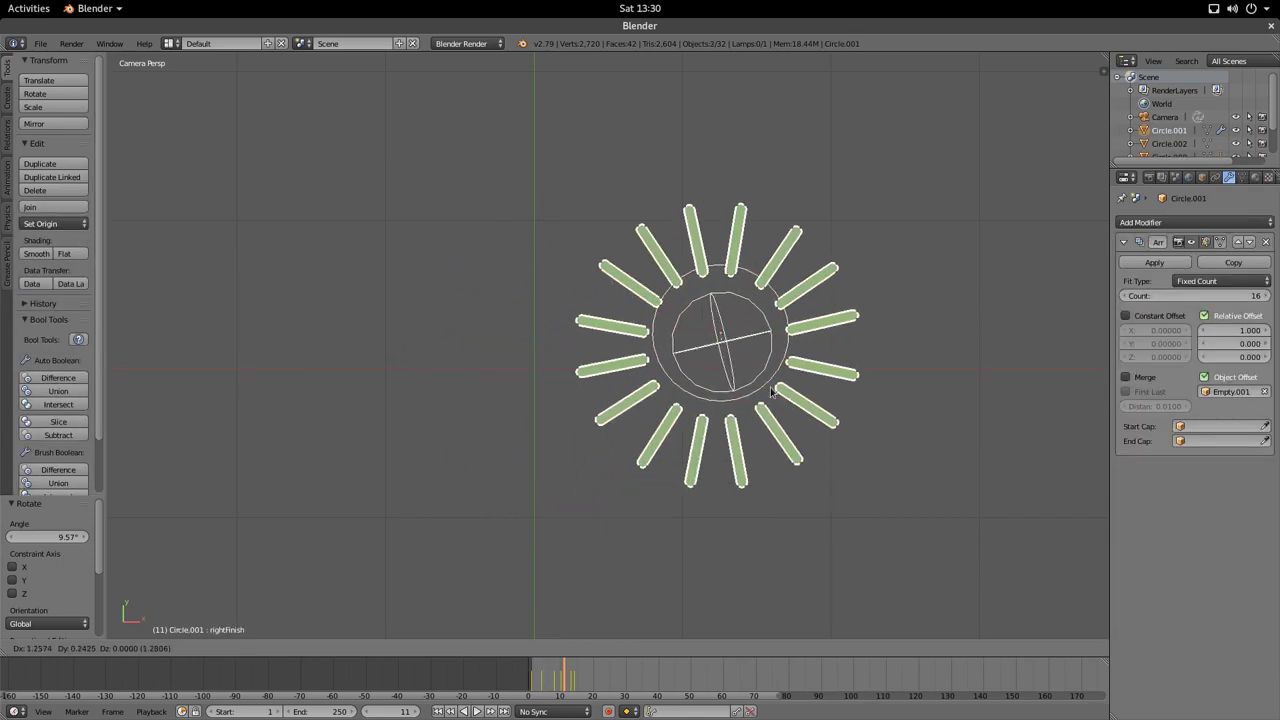
key(Escape)
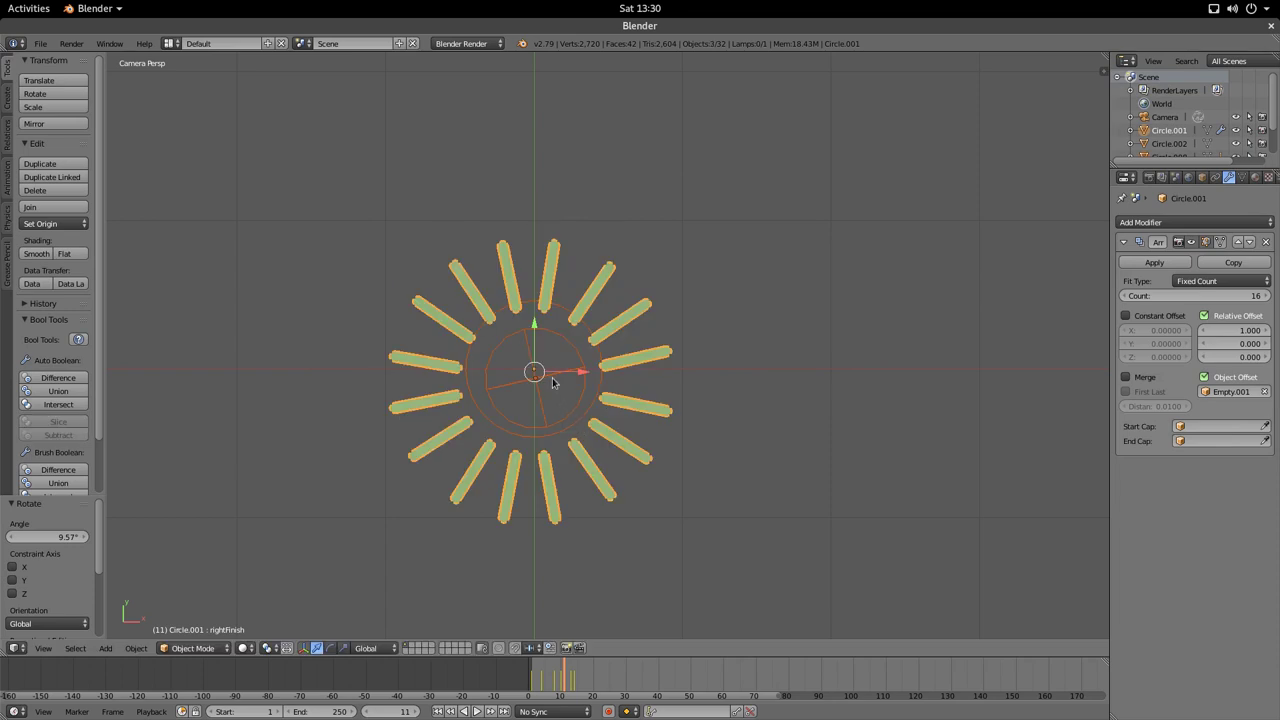
- Scale the second ring's empty, Empty.001, up to about 1.05
scroll(490, 305, down, 3)
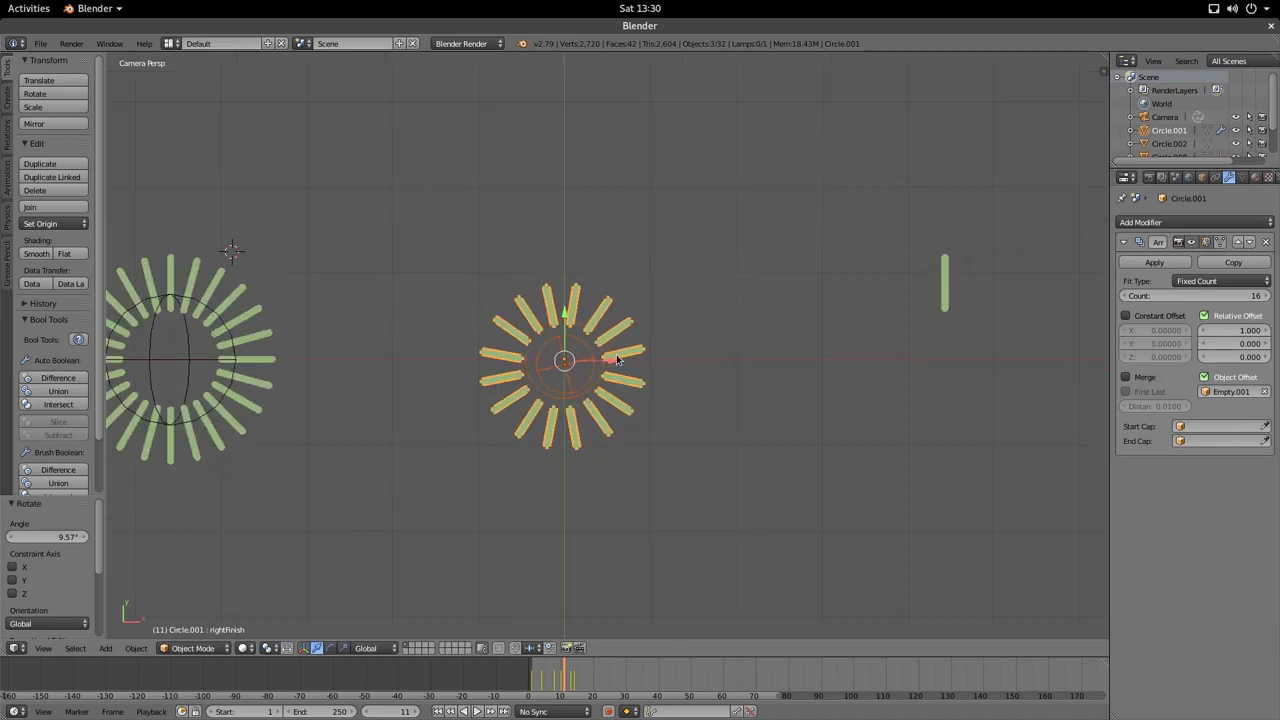
shift+middle_drag(628, 355, 563, 334)
scroll(558, 389, up, 1)
scroll(524, 360, down, 1)
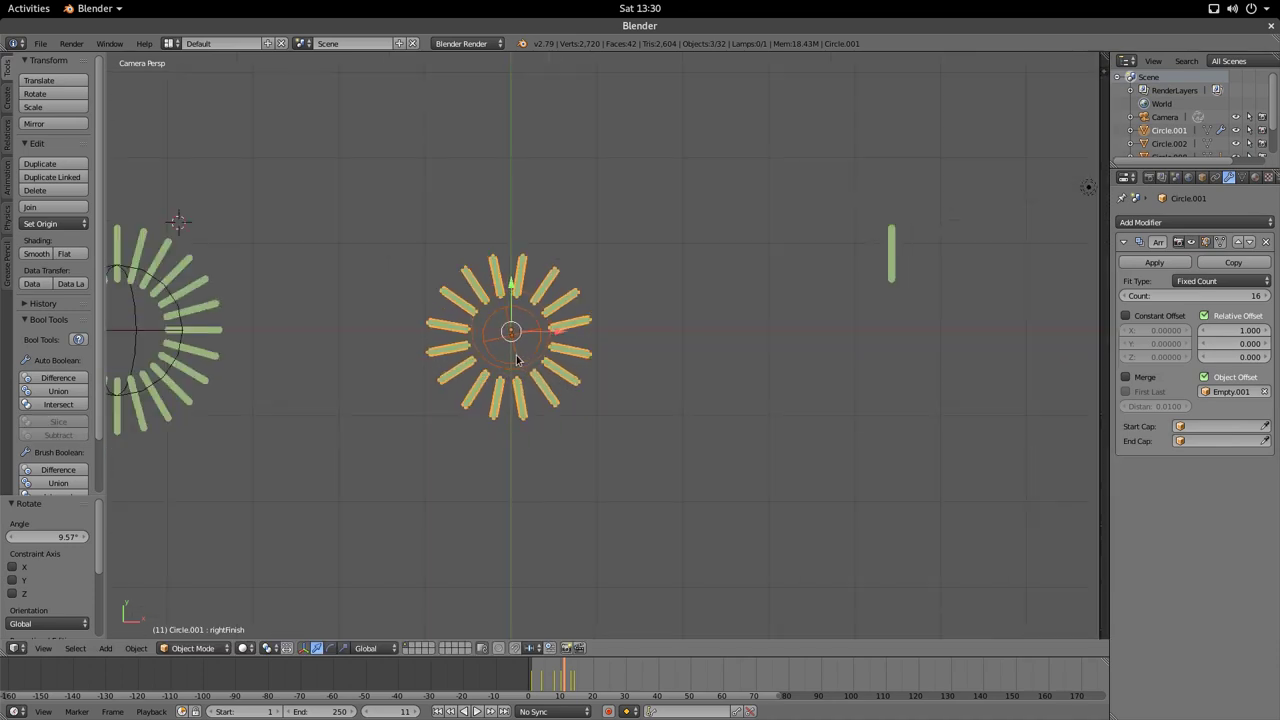
scroll(517, 361, up, 1)
right_click(499, 369)
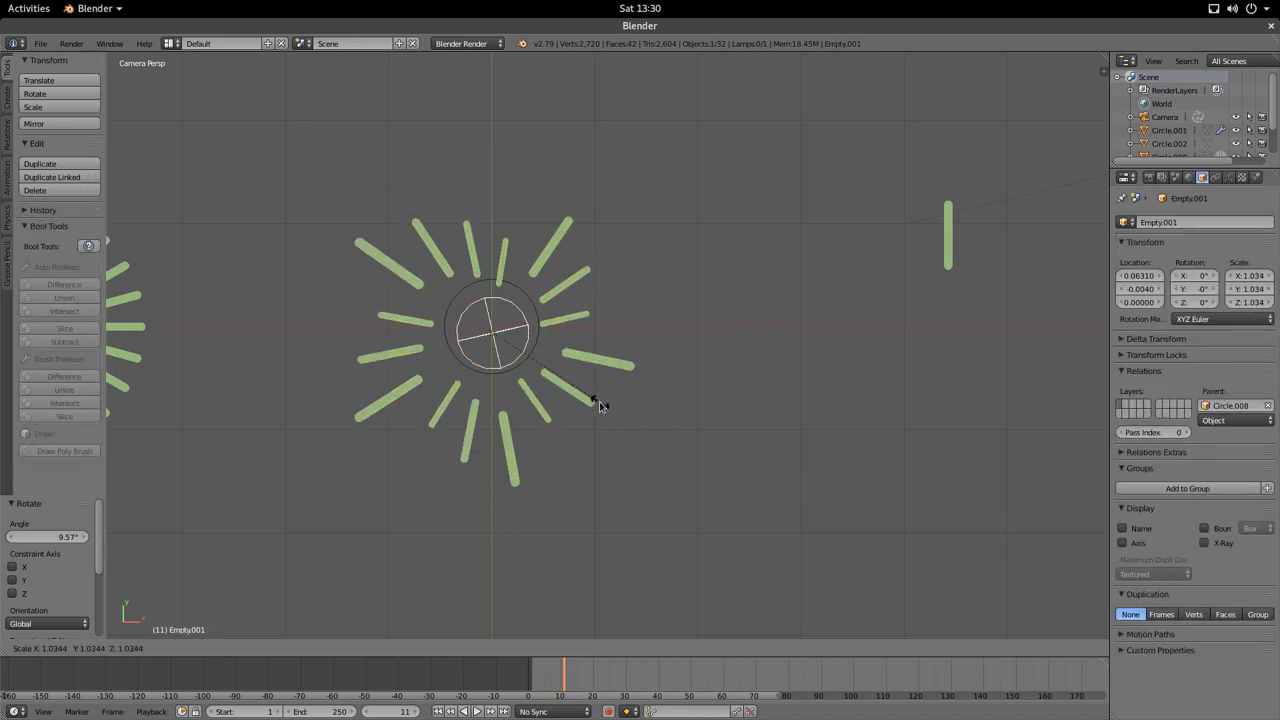
key(s)
click(596, 402)
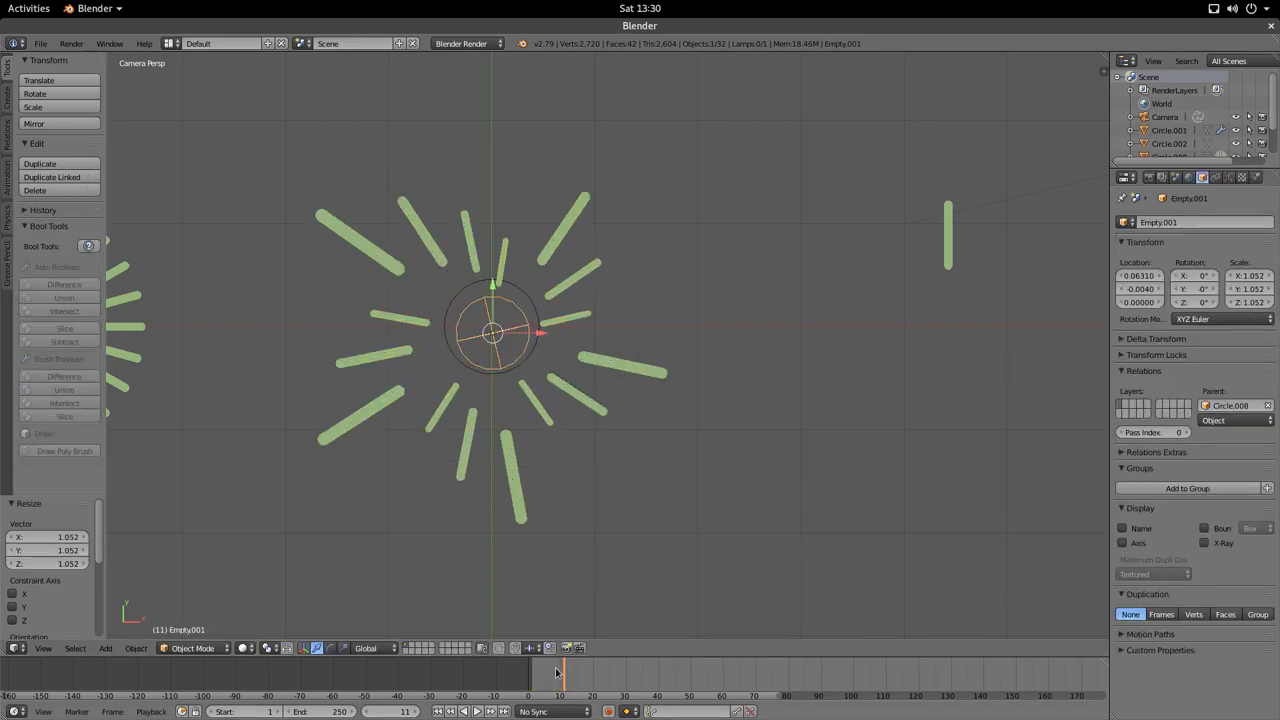
- Scrub the animation to watch the rays shrink and regrow, then select the second ring's rays
mouse_move(562, 675)
mouse_down()
mouse_move(532, 675)
mouse_move(575, 682)
mouse_move(533, 680)
mouse_move(564, 684)
mouse_up()
mouse_move(565, 688)
mouse_down()
mouse_move(537, 688)
mouse_move(566, 700)
mouse_up()
right_click(614, 364)
key(Left)
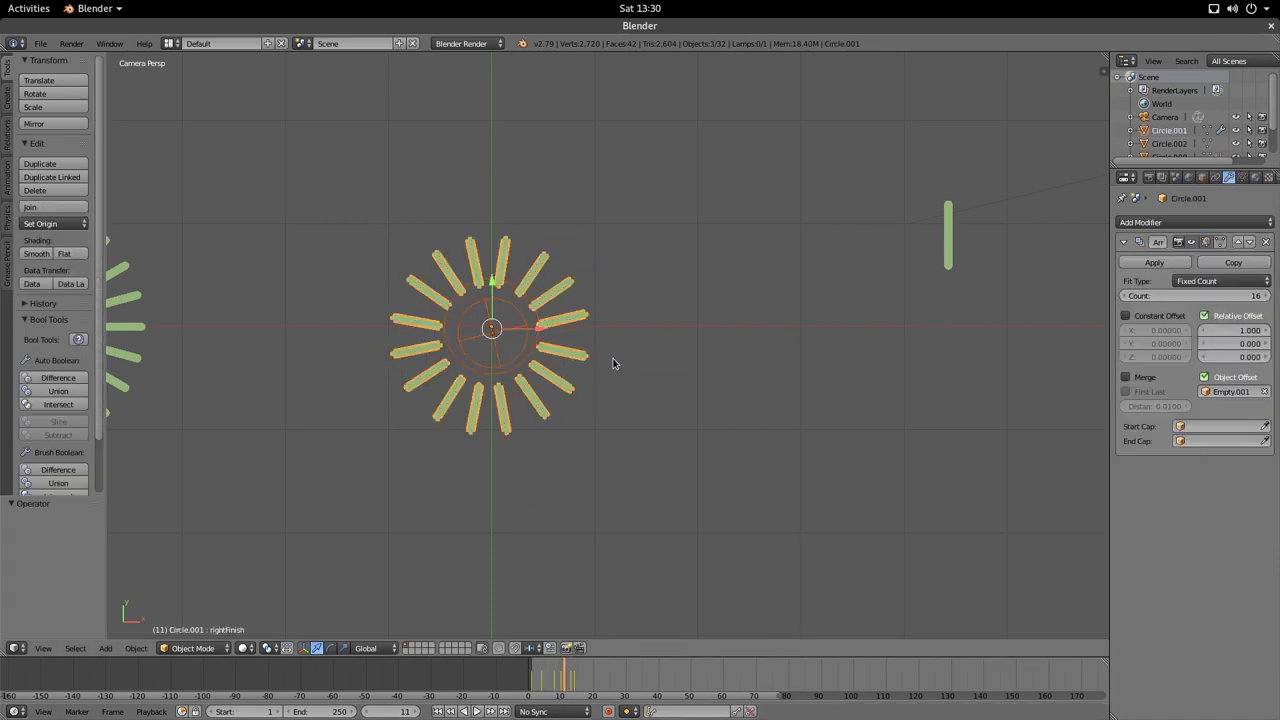
- In camera view, lower Circle.002 by -0.378 on Y, go to frame 9, and linked-duplicate it
key(KP_0)
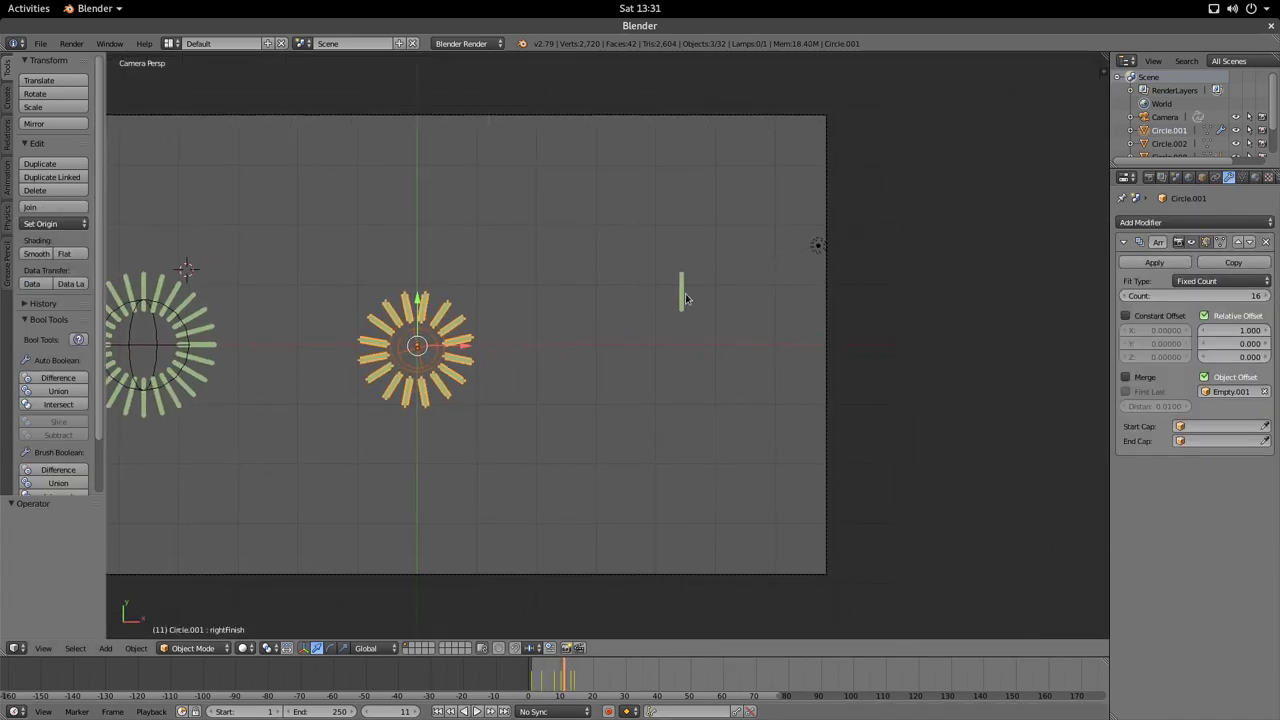
right_click(688, 322)
scroll(688, 322, down, 2)
scroll(690, 337, up, 3)
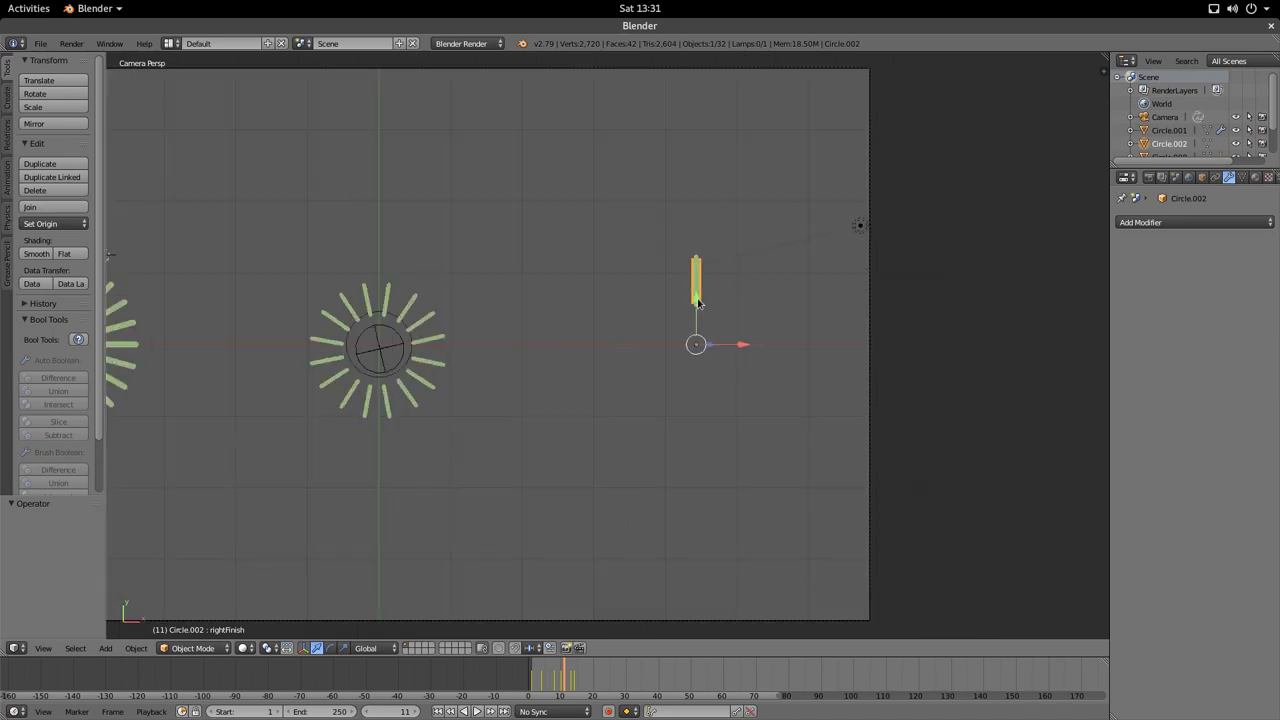
key(g)
key(y)
click(706, 340)
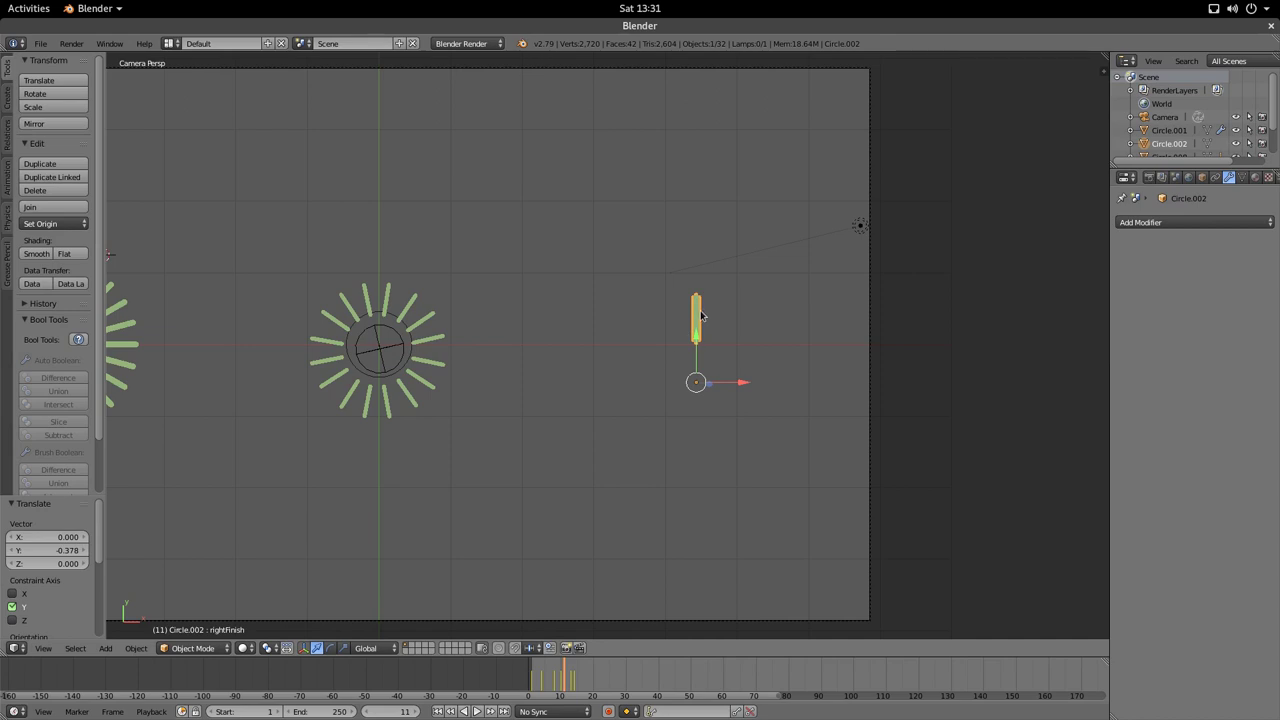
drag(546, 679, 557, 682)
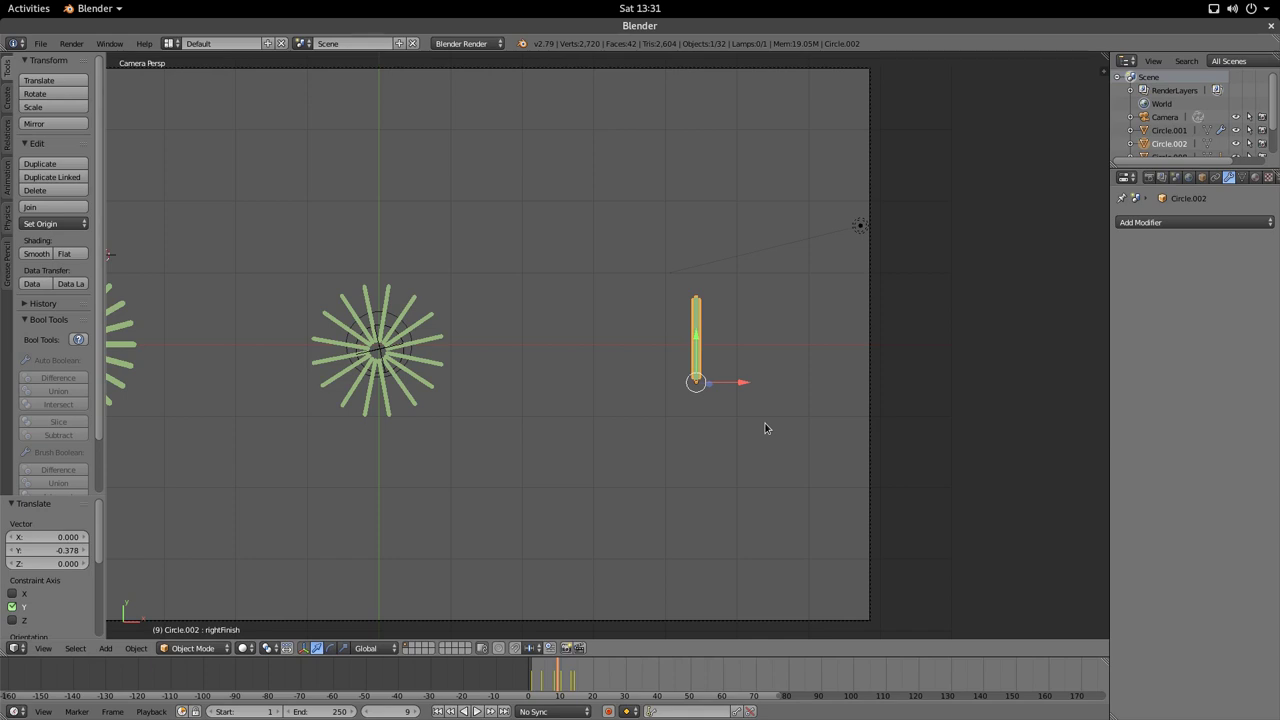
key(alt+d)
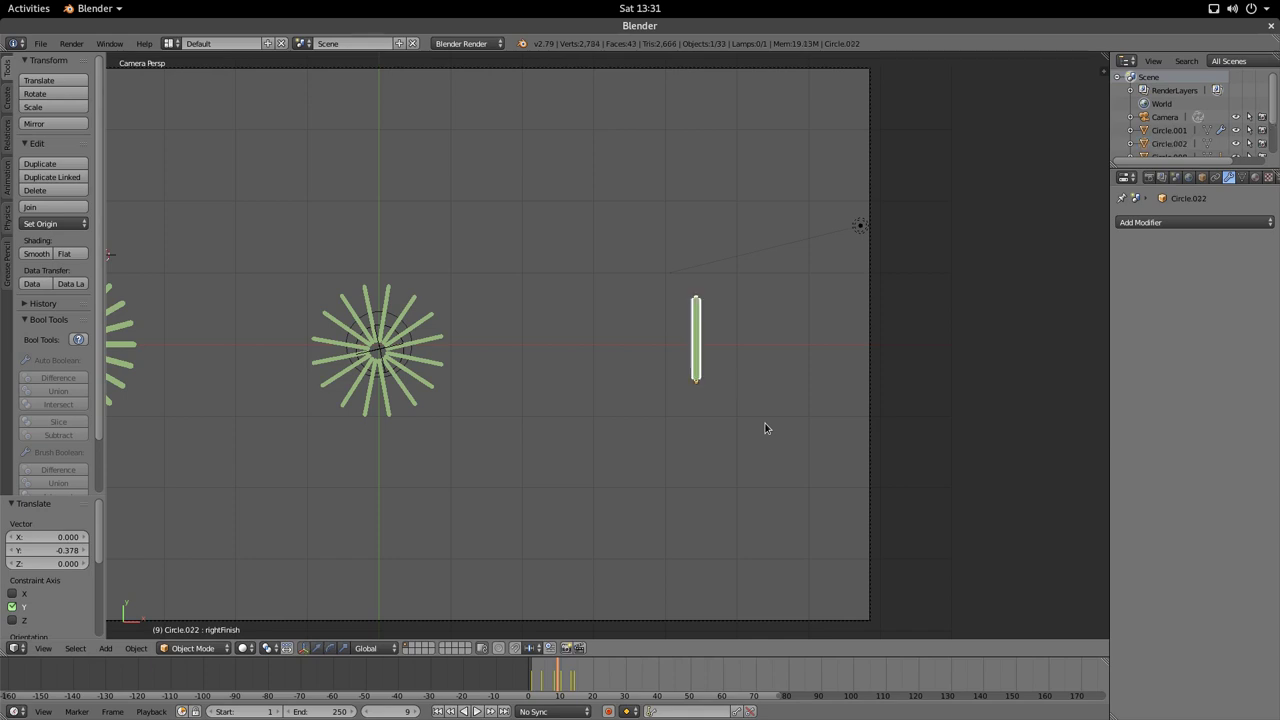
- Keep the linked copy in place, enable Increment snapping, and tilt the copy 10°
right_click(765, 428)
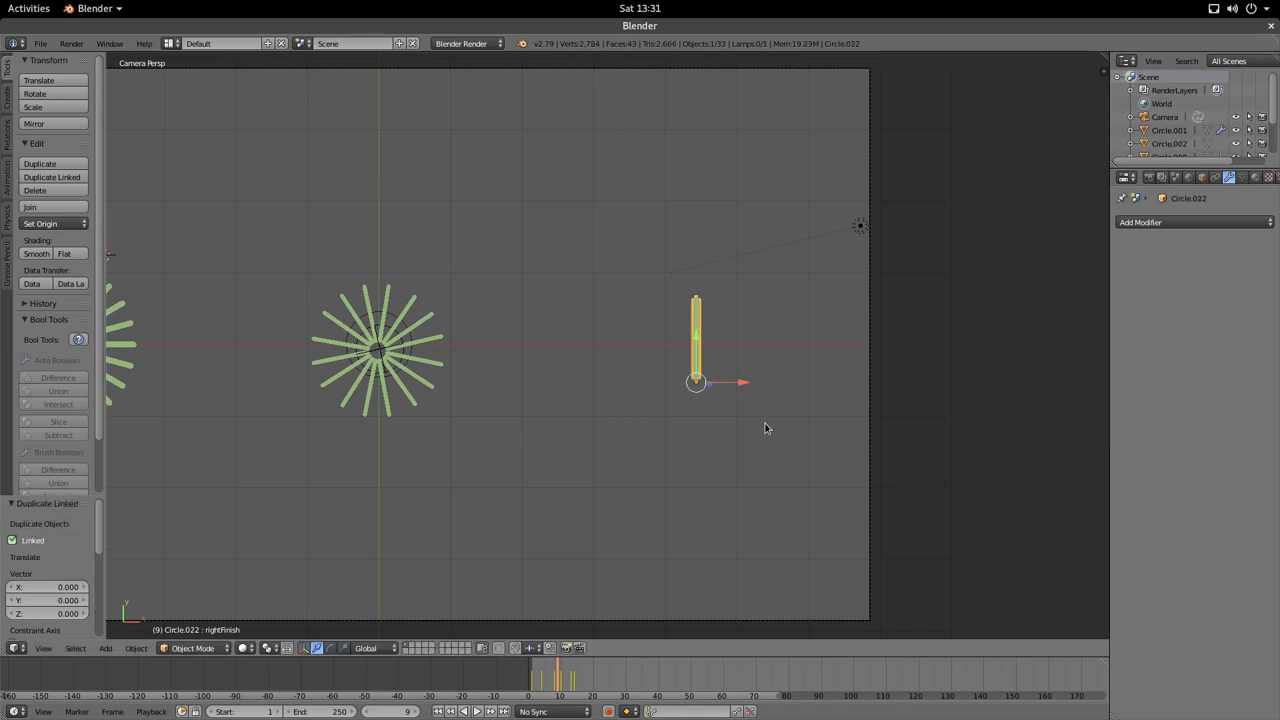
click(515, 648)
click(531, 650)
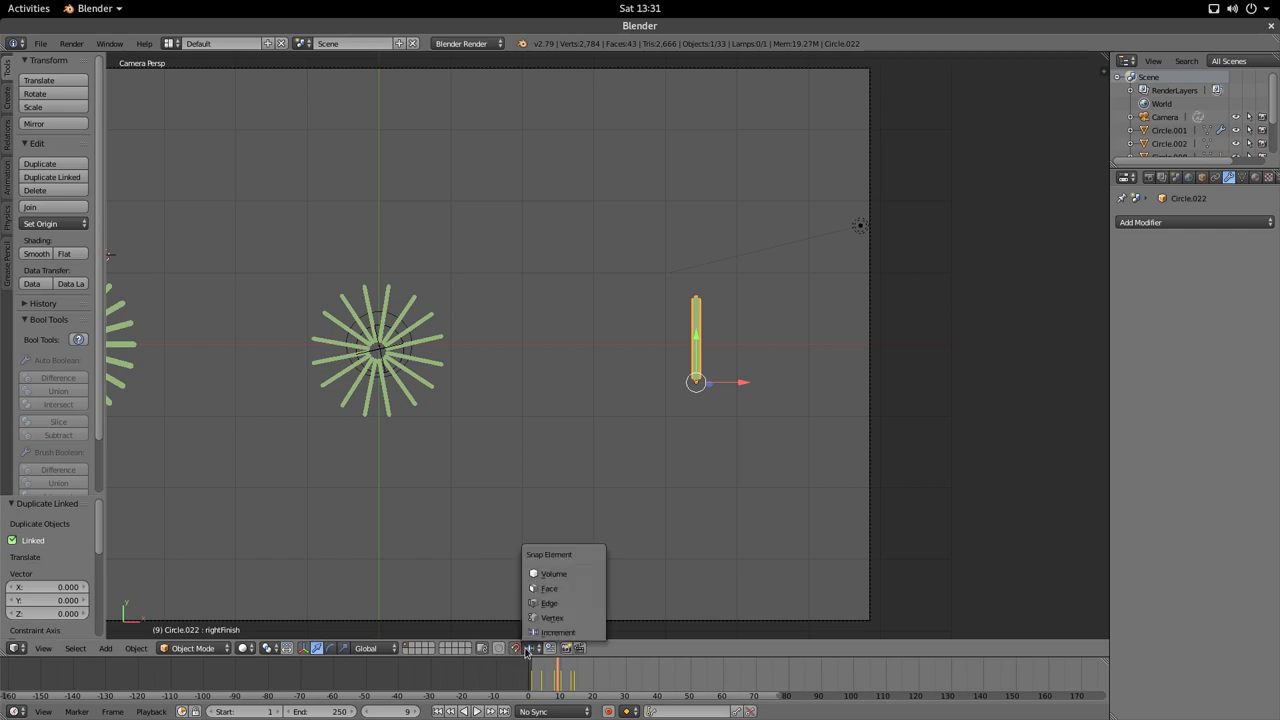
click(548, 630)
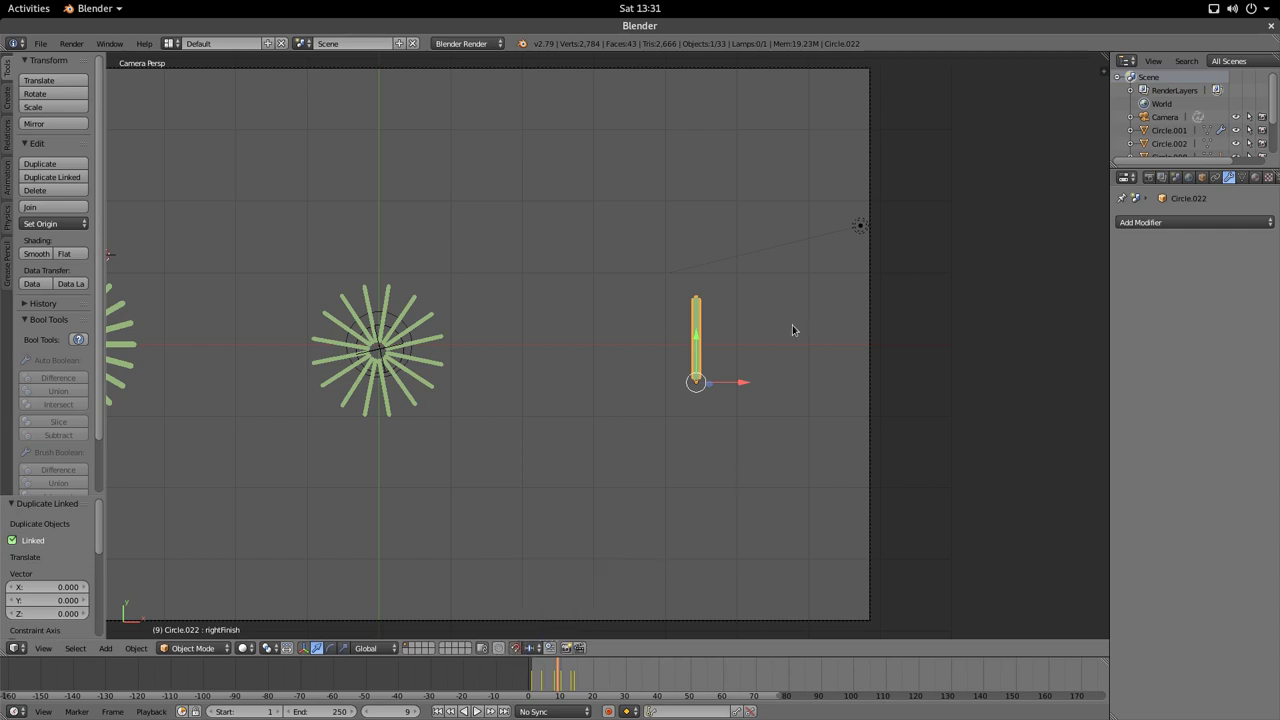
key(r)
click(822, 336)
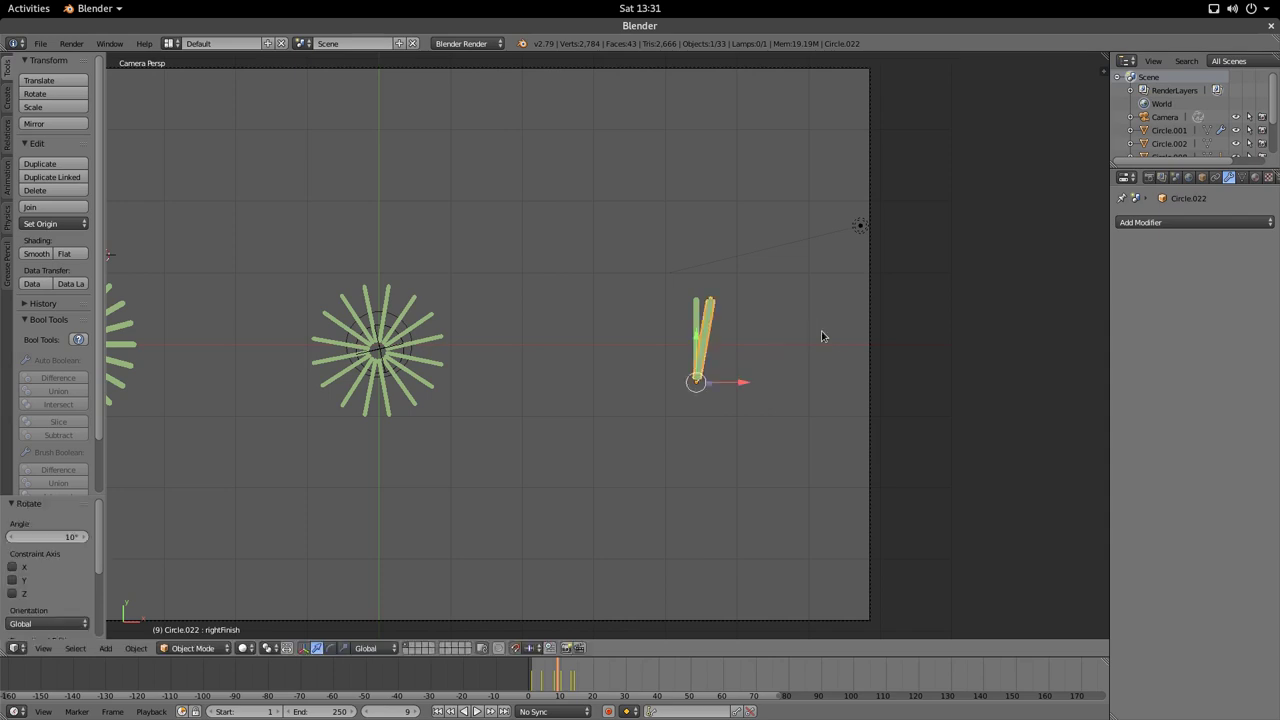
- Make further linked bar copies, rotating each one another 10° step
key(alt+d)
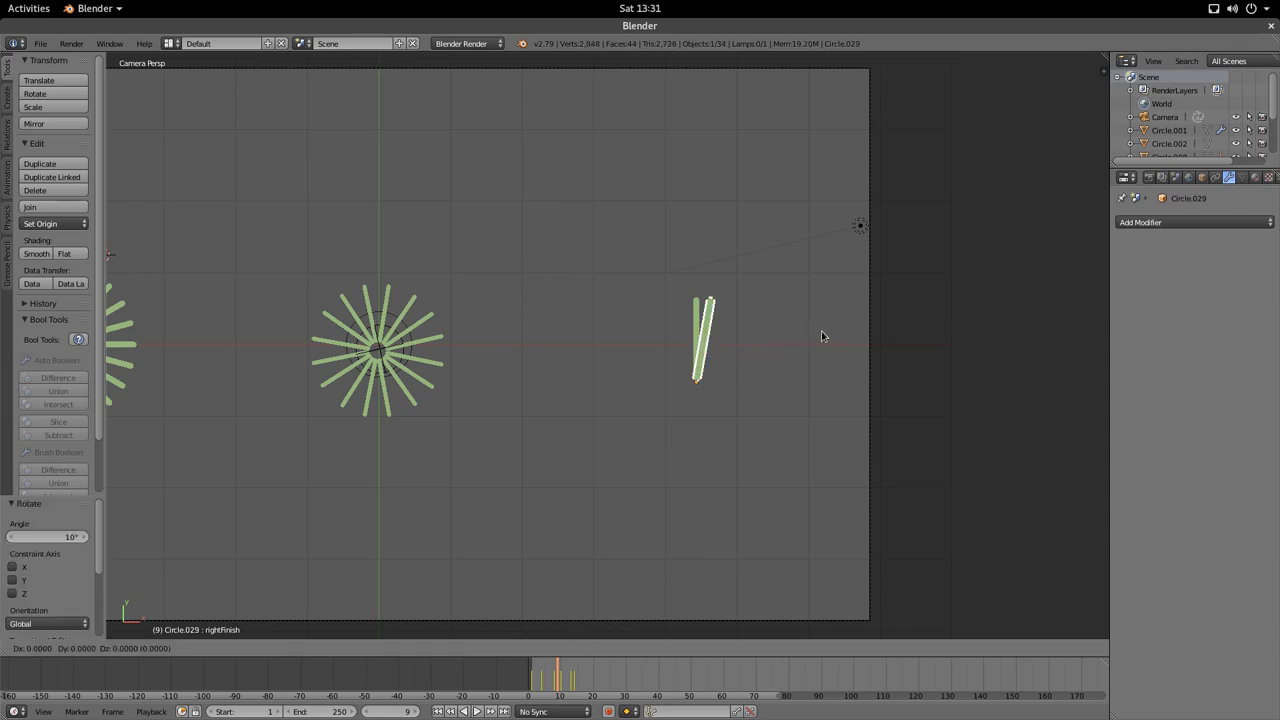
key(x)
right_click(705, 313)
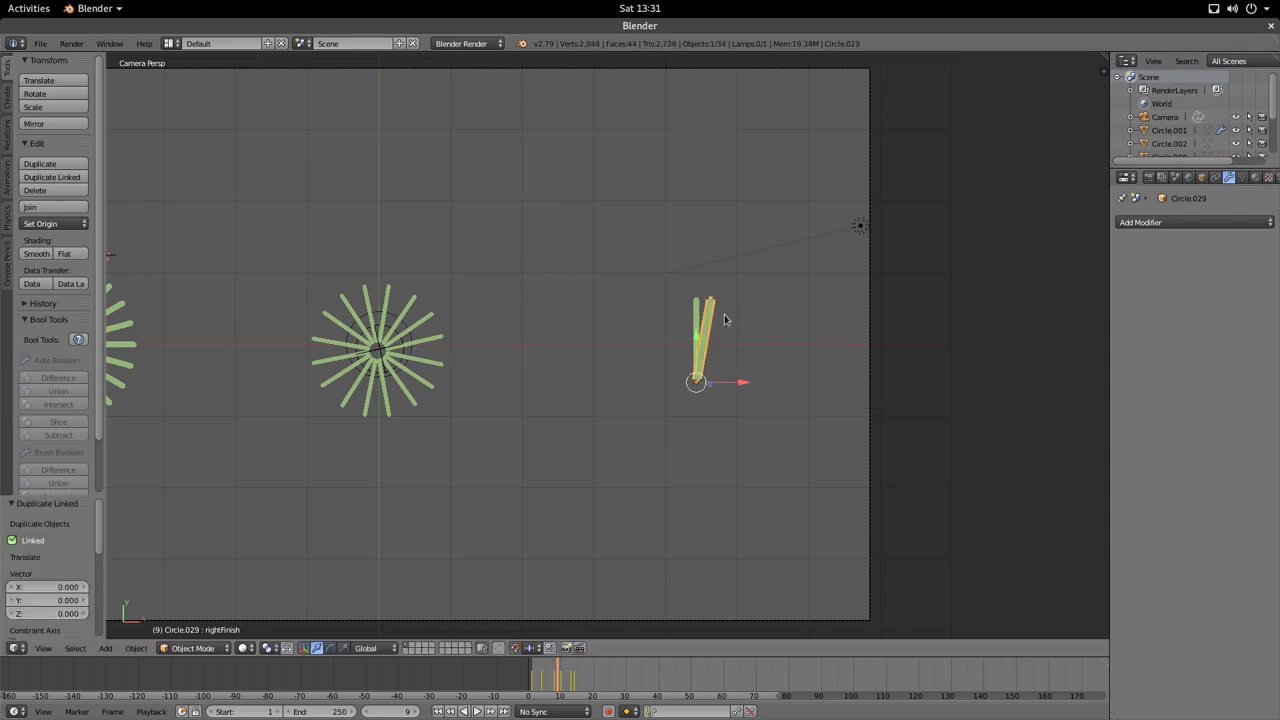
key(alt+d)
key(r)
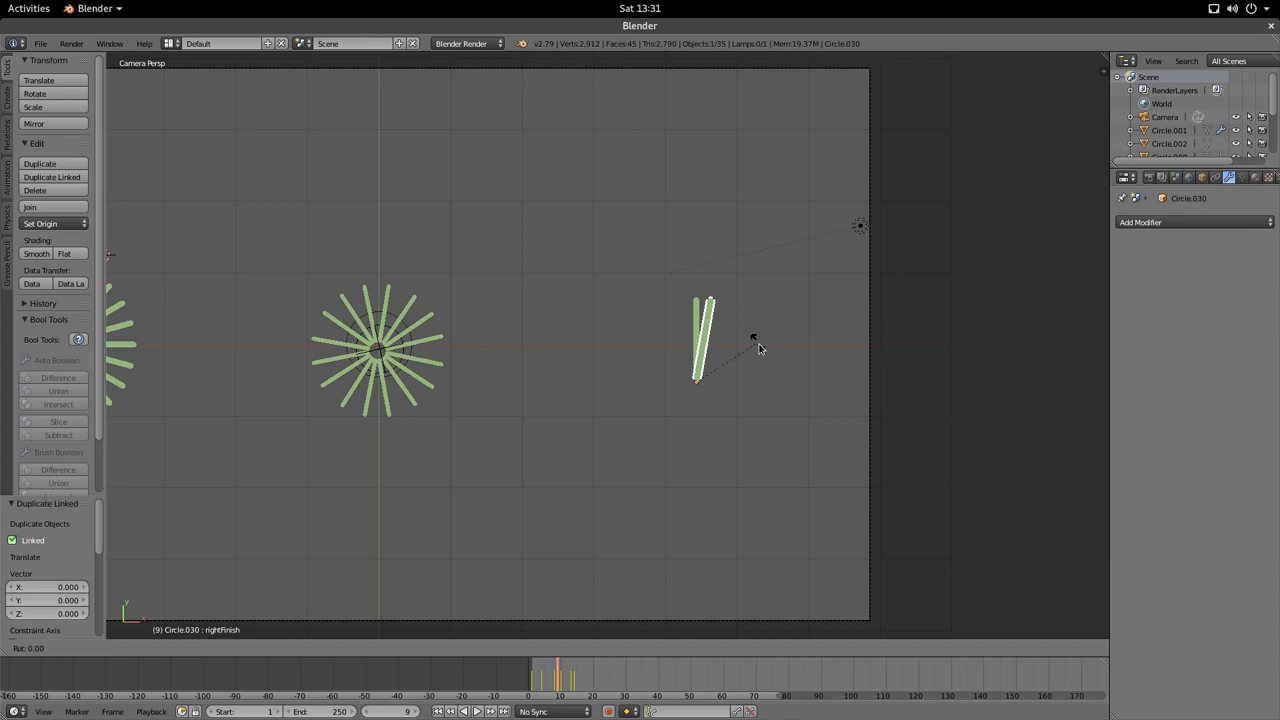
click(744, 318)
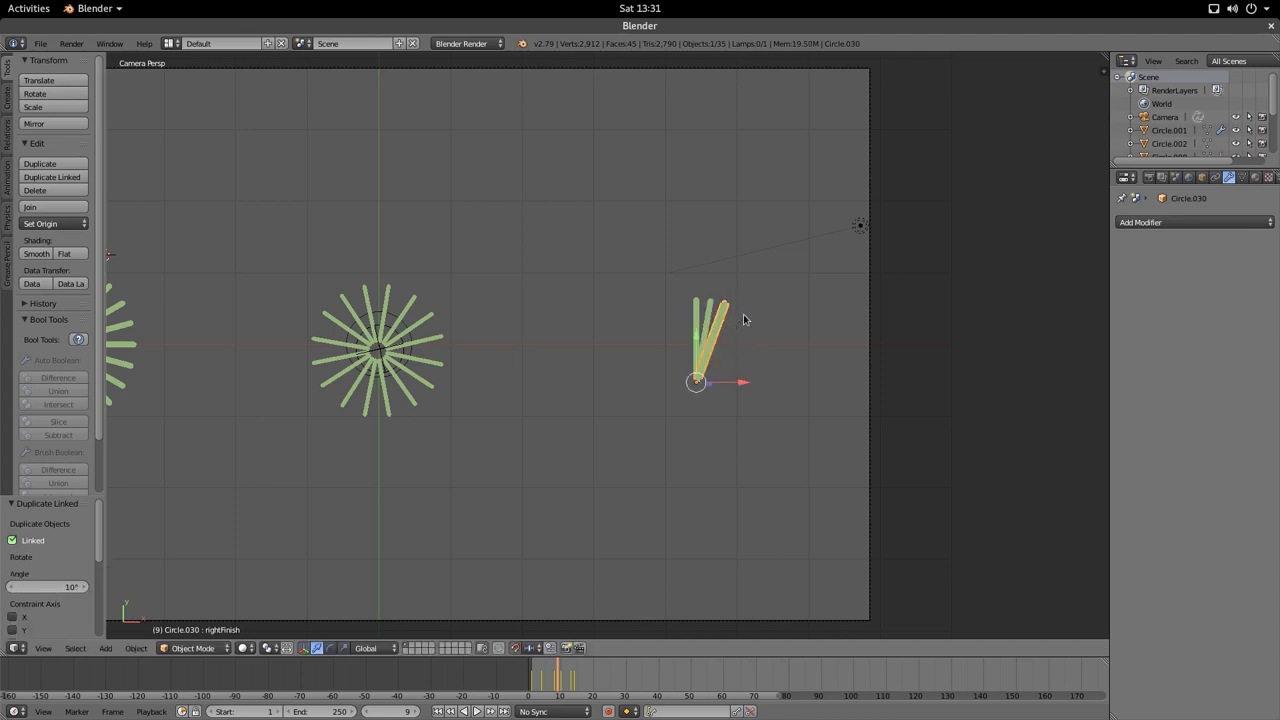
key(alt+d)
key(r)
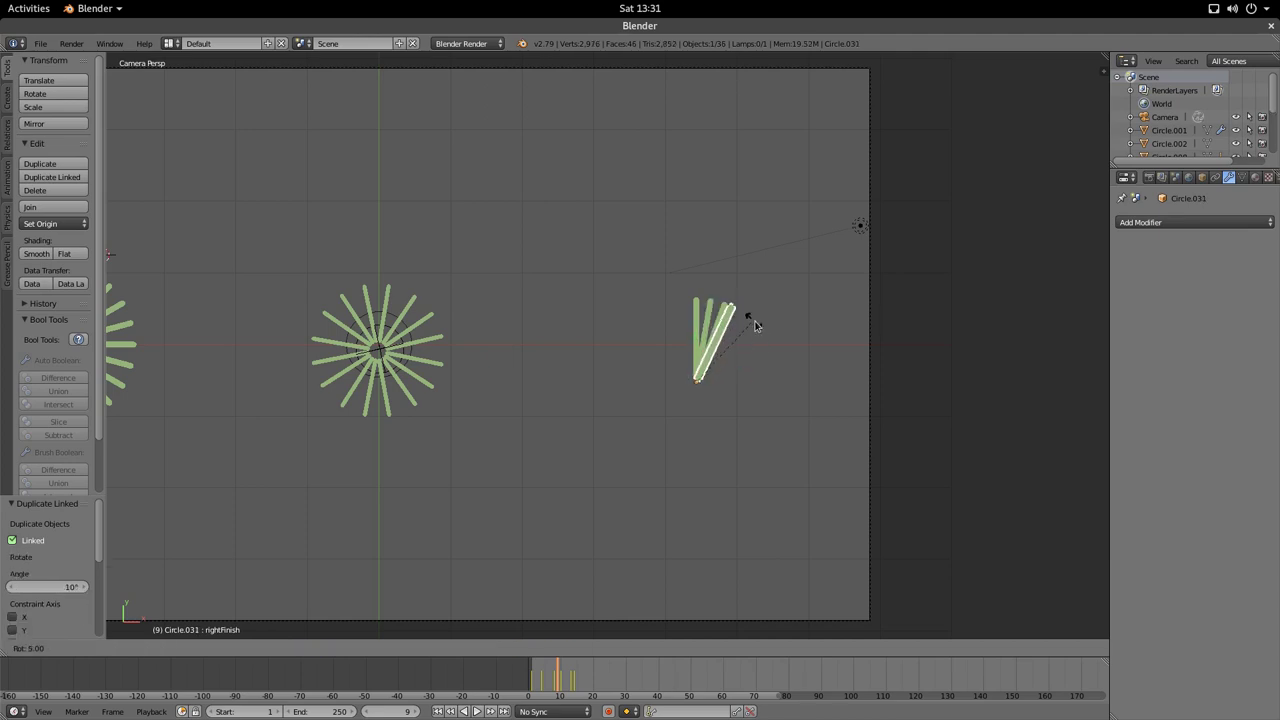
click(756, 323)
key(alt+d)
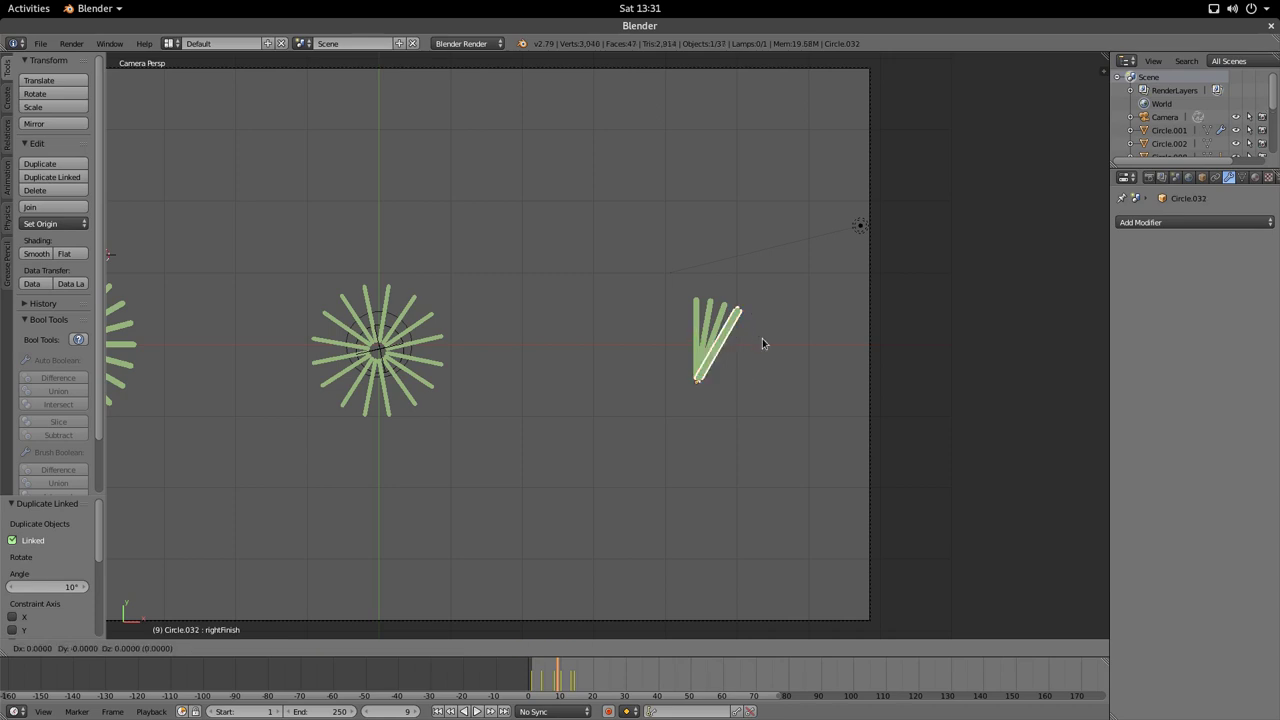
key(r)
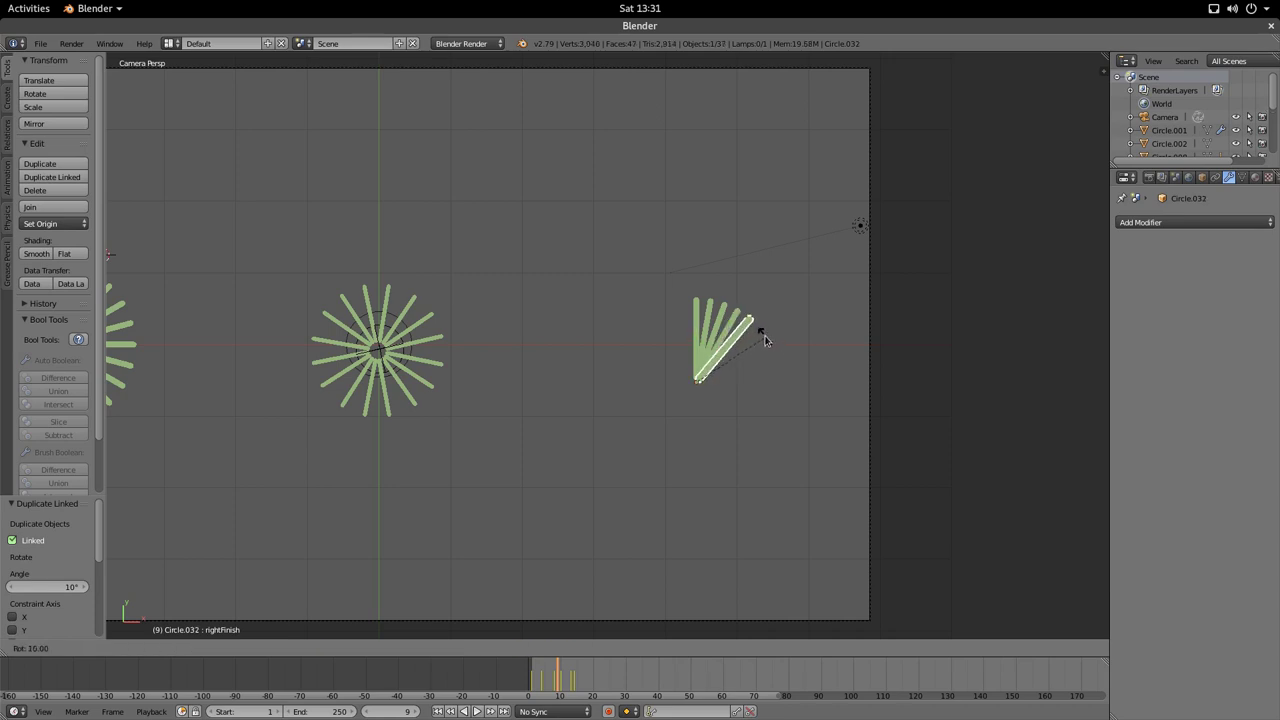
click(765, 341)
- Continue the 10° linked copies until the last bar lies horizontal
key(alt+d)
key(r)
click(771, 349)
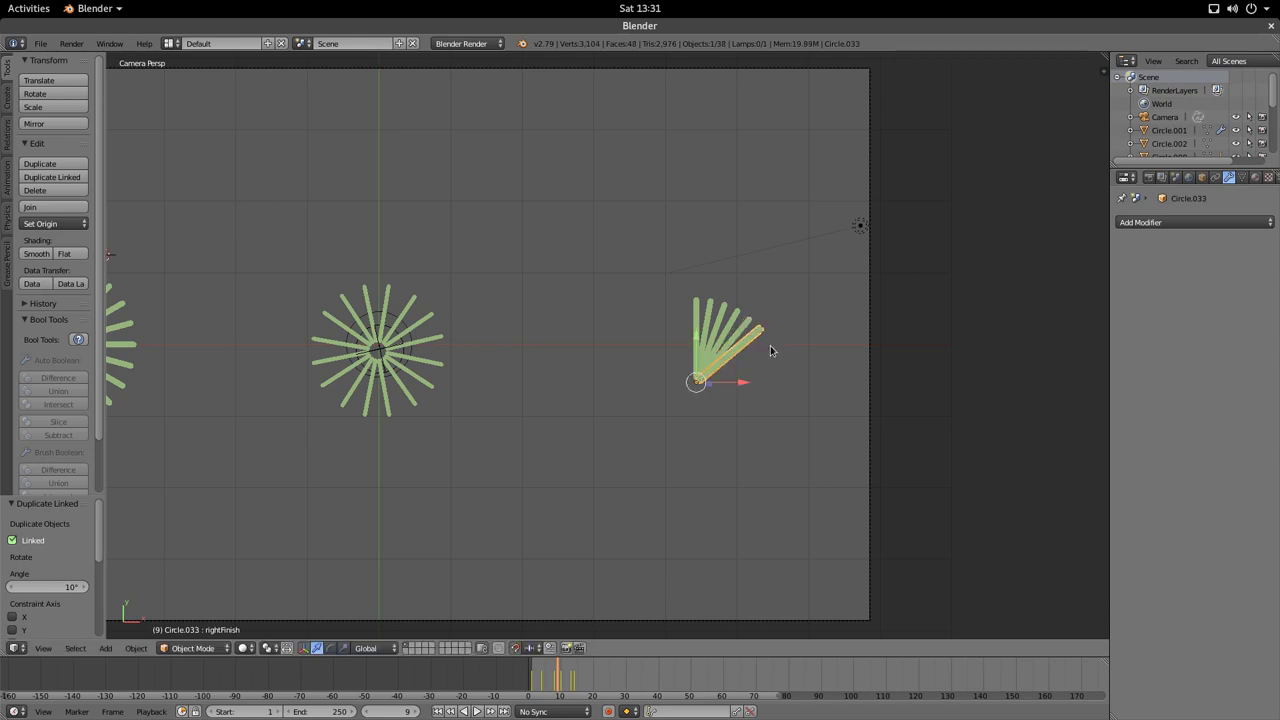
key(alt+d)
key(r)
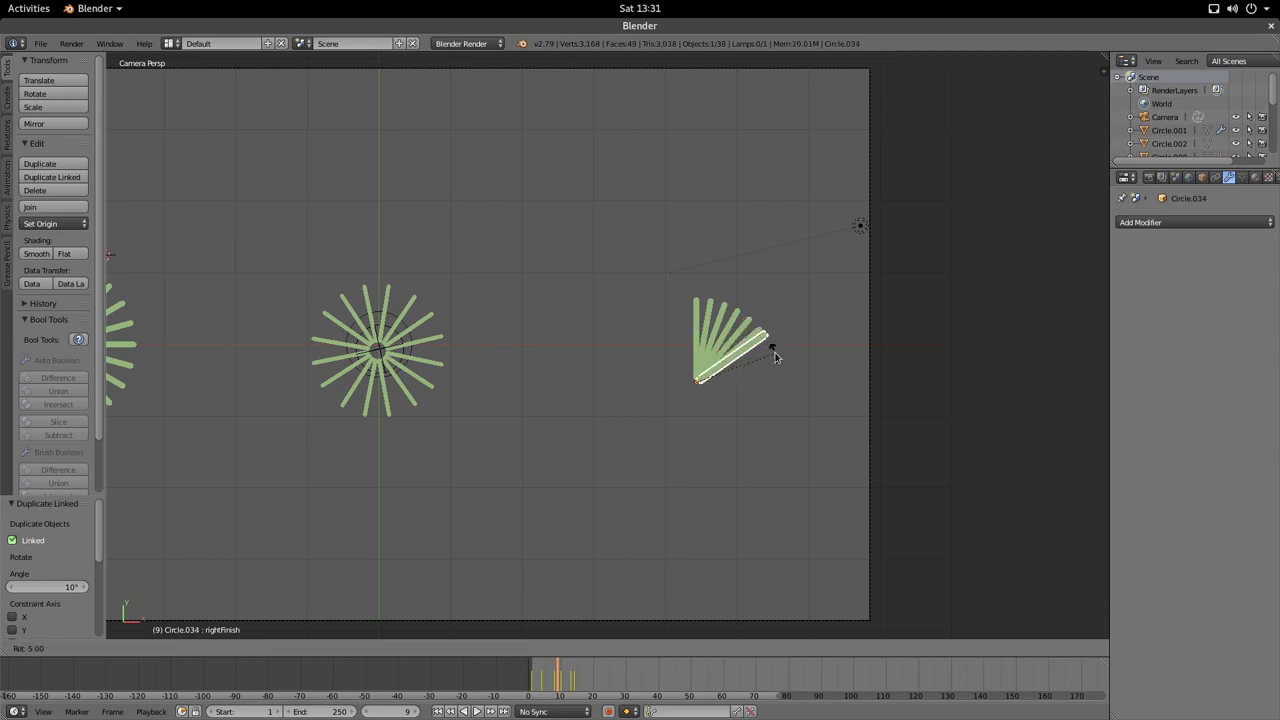
click(778, 360)
key(alt+d)
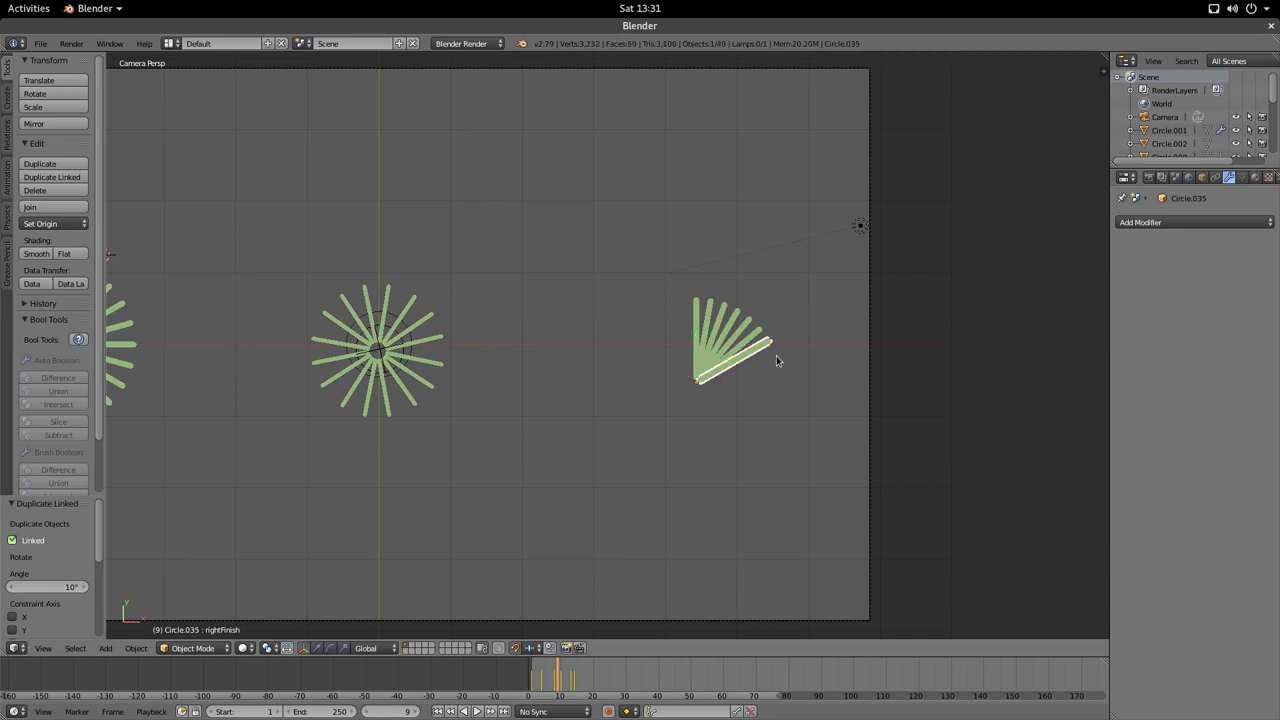
key(r)
click(784, 375)
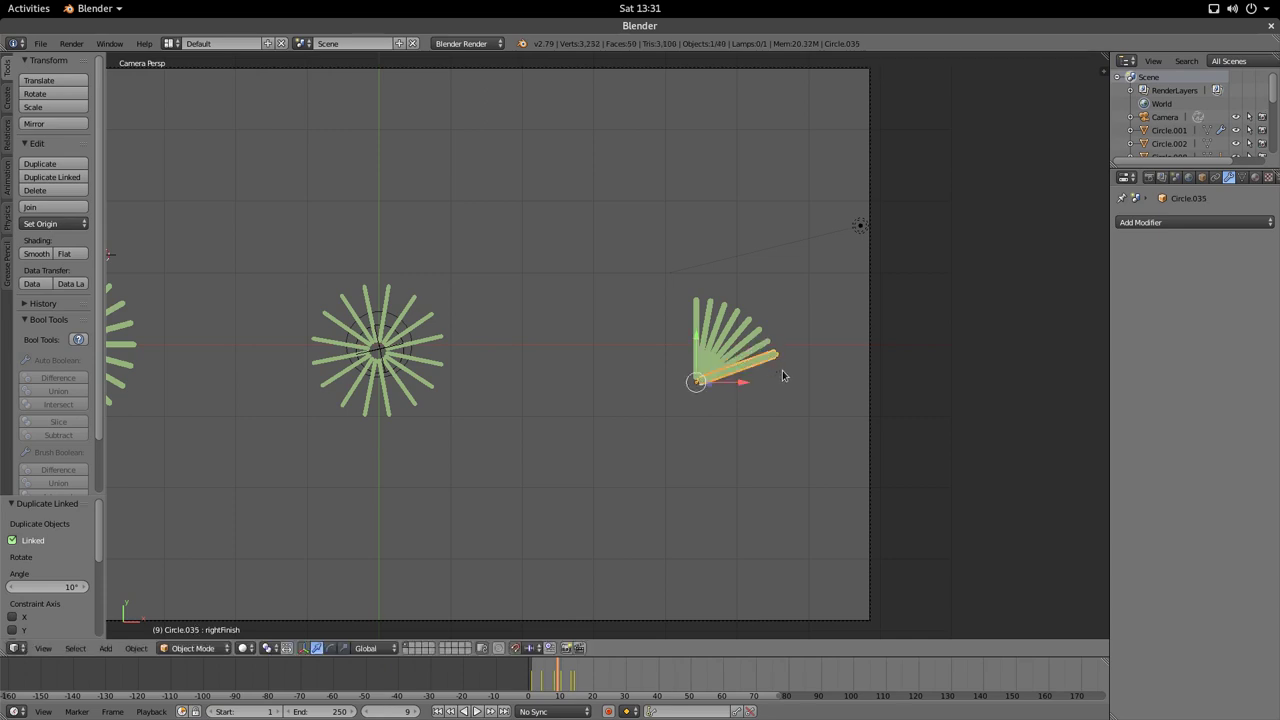
key(alt+d)
key(r)
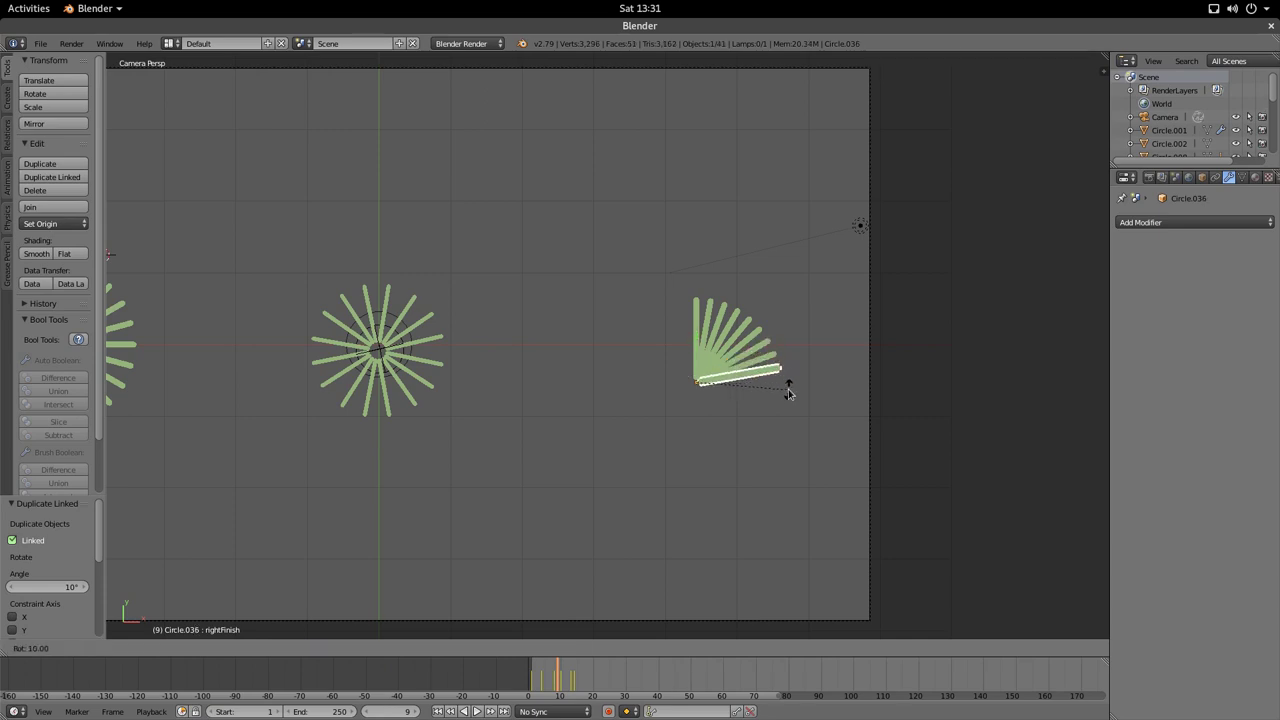
click(787, 389)
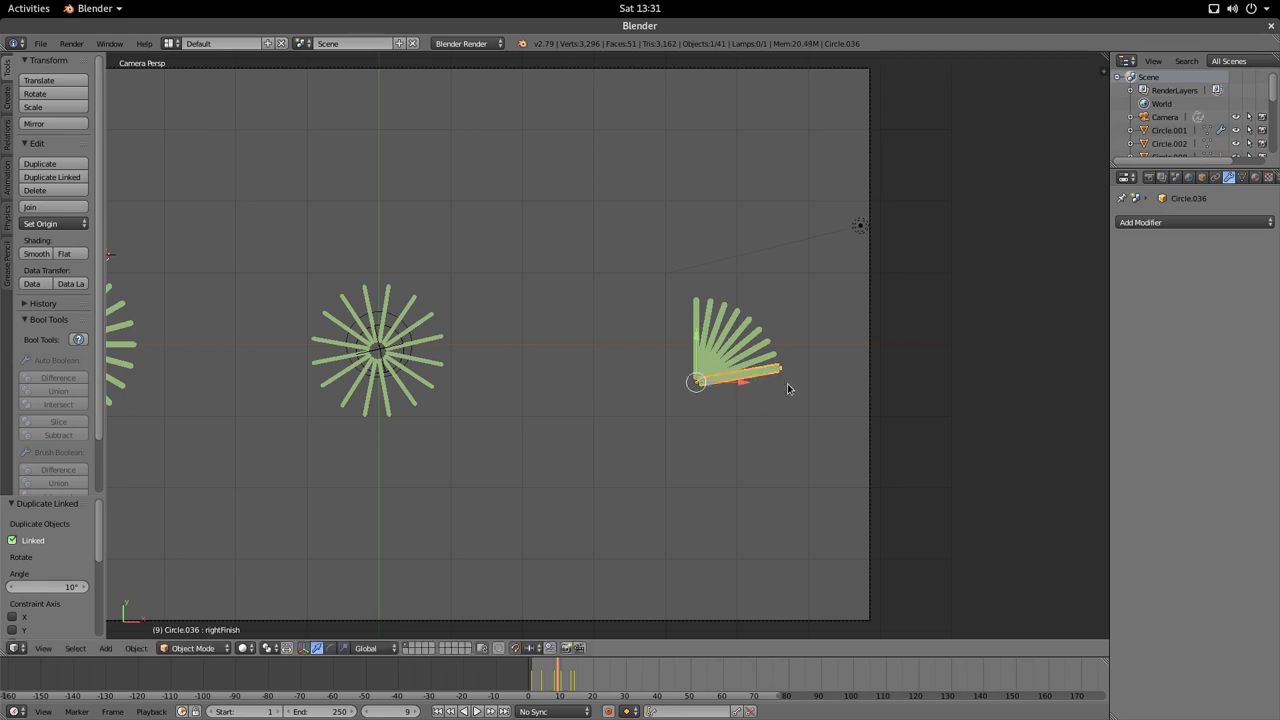
key(alt+d)
key(r)
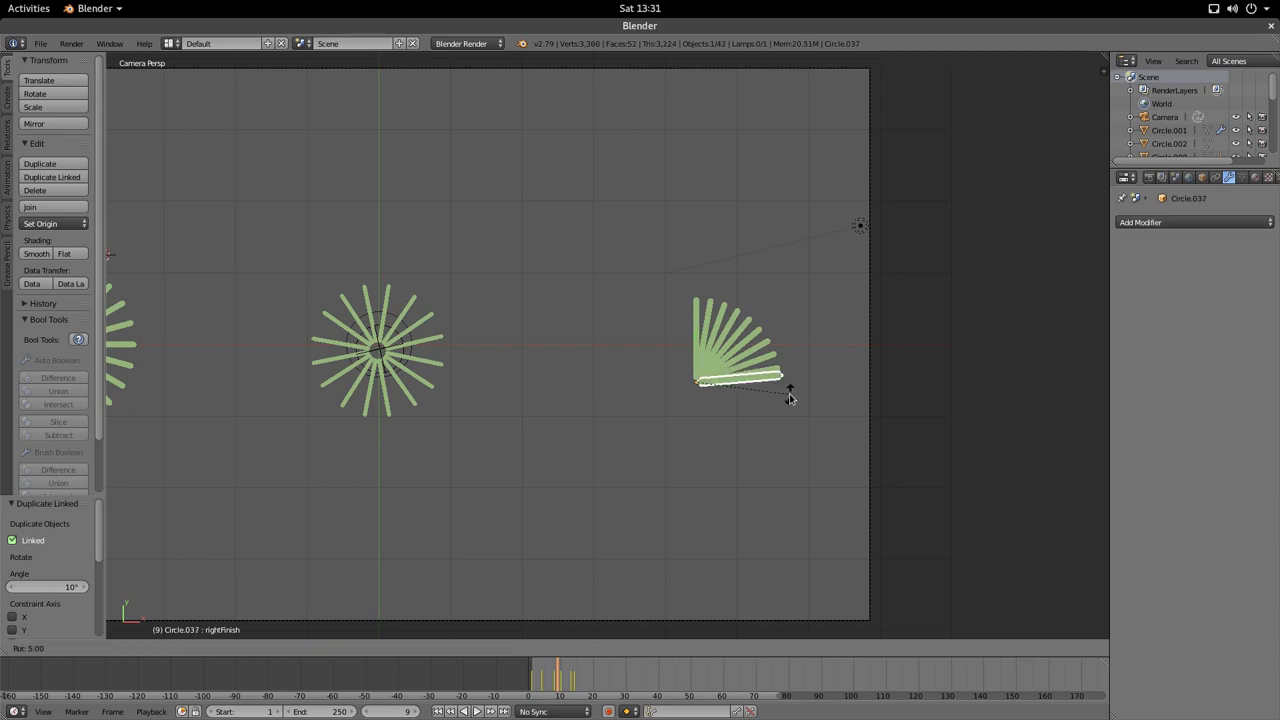
click(785, 394)
- Select all nine bars of the quarter fan, undoing a first duplicate attempt
shift+click(779, 370)
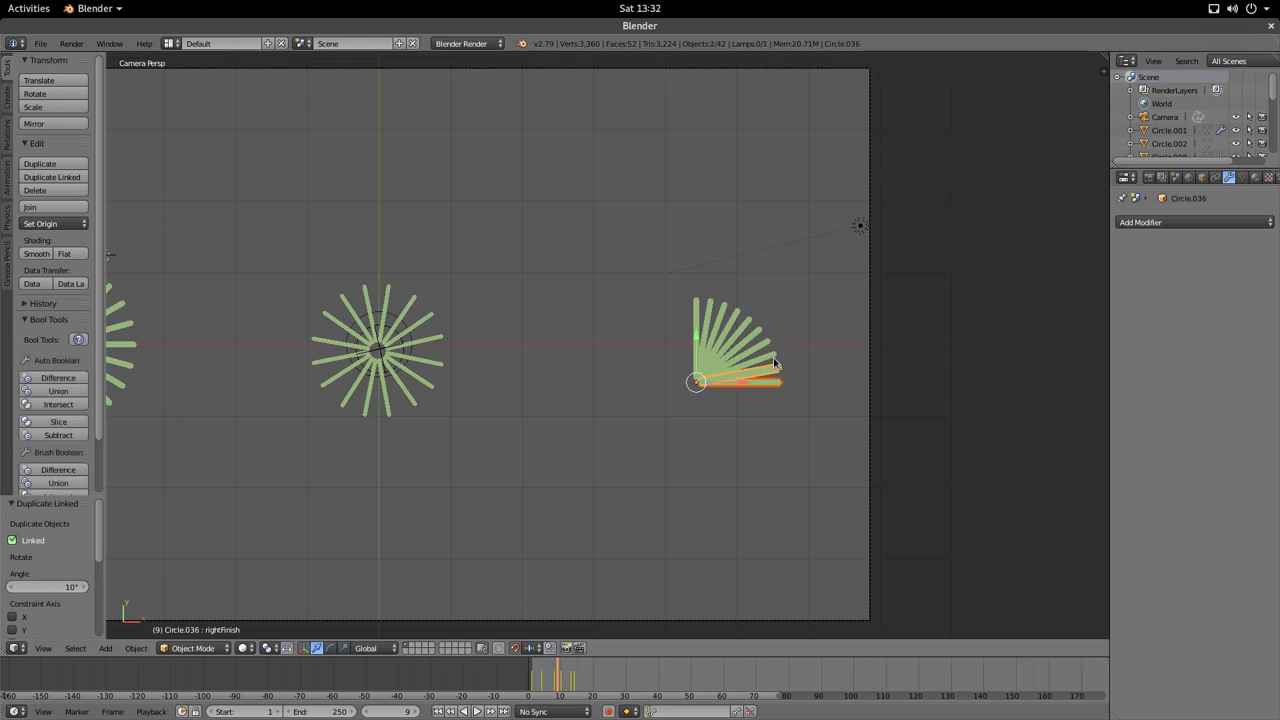
shift+click(772, 355)
shift+click(764, 340)
shift+click(749, 325)
shift+click(727, 317)
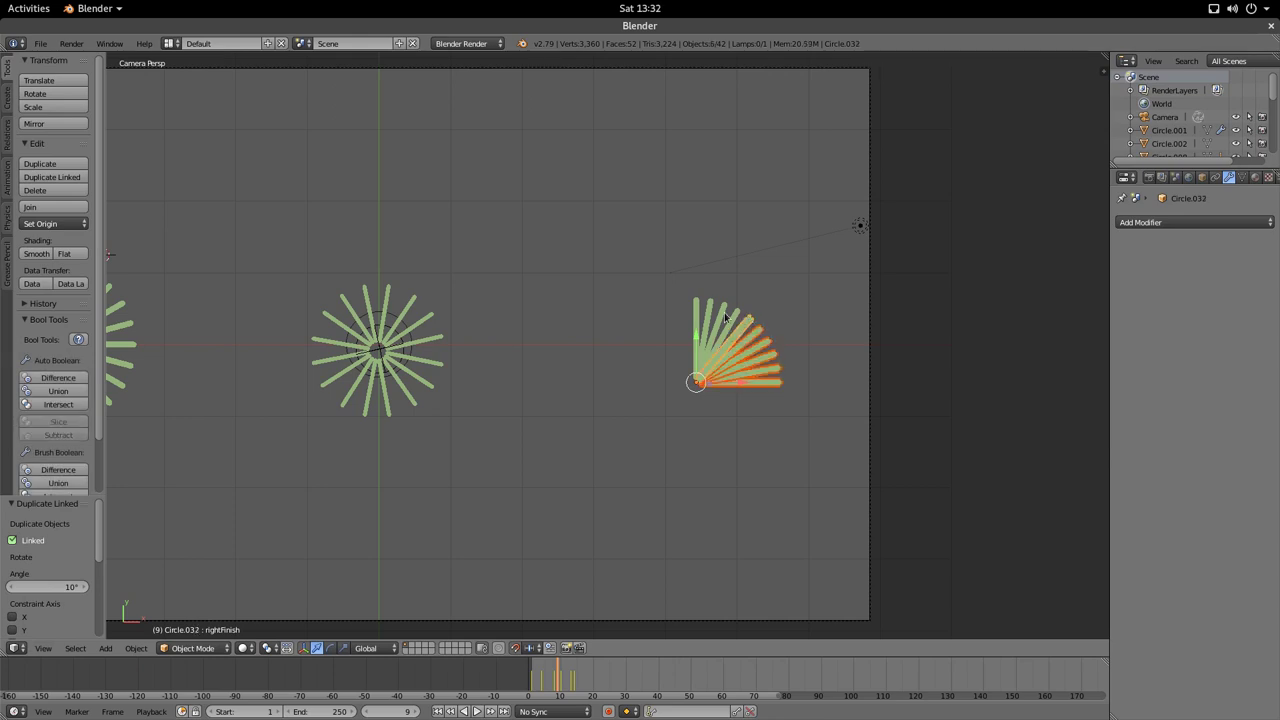
shift+click(717, 311)
shift+click(707, 307)
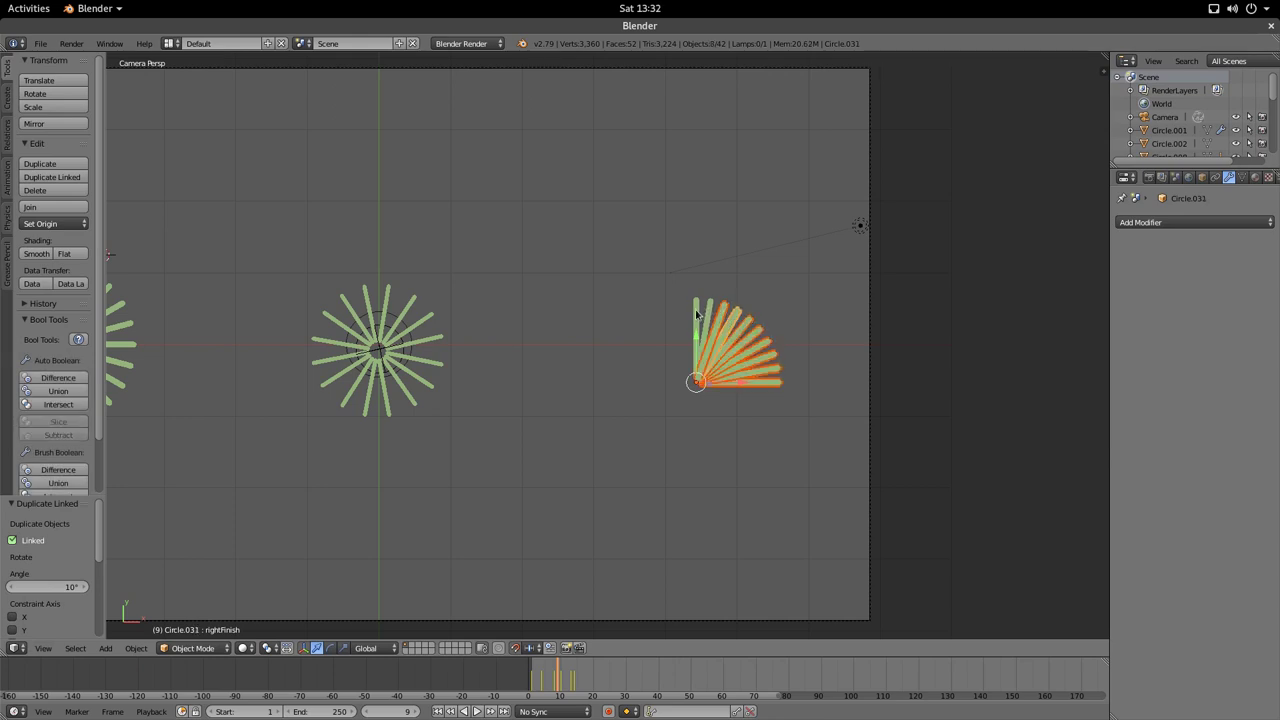
shift+click(697, 315)
shift+click(737, 373)
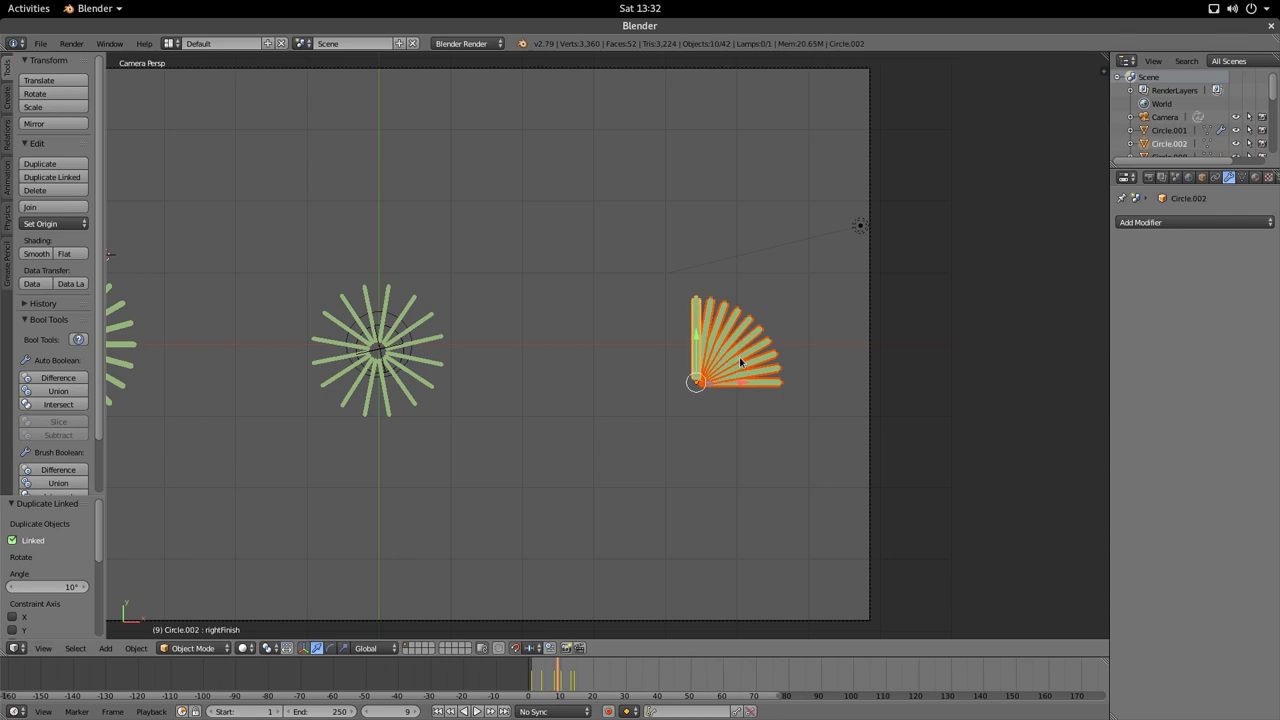
key(shift+d)
key(Escape)
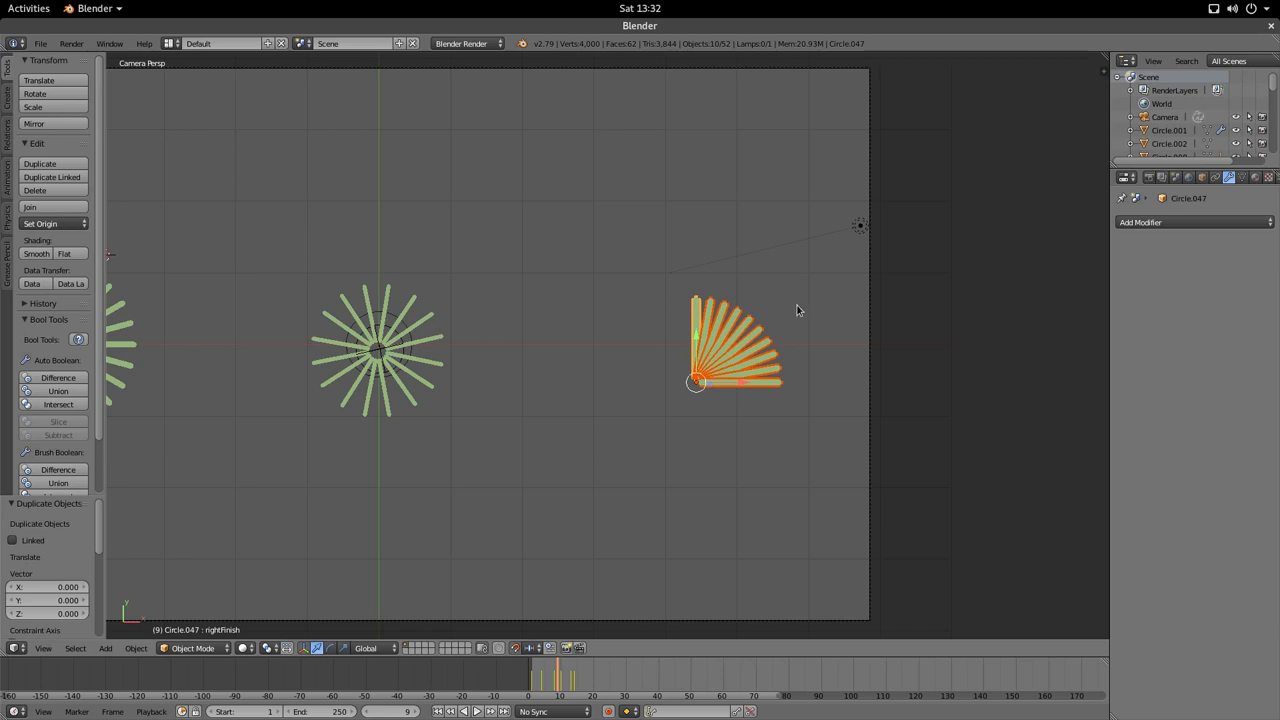
key(ctrl+z)
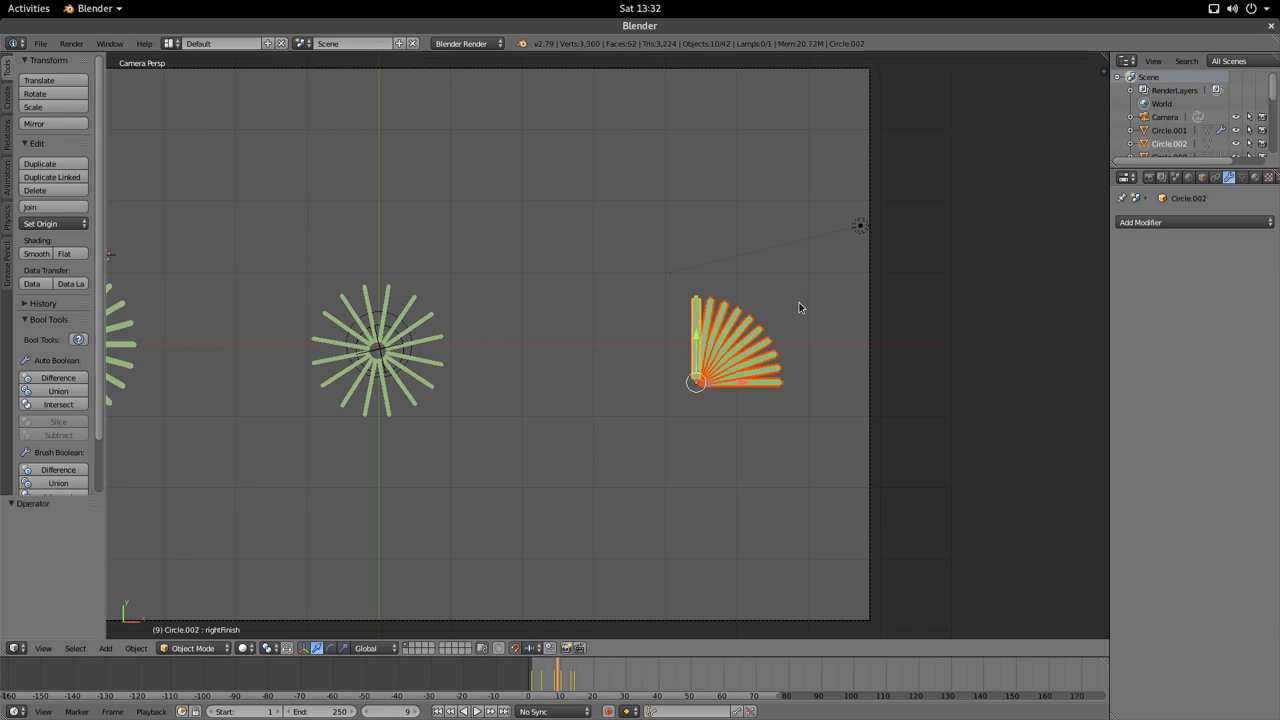
- Duplicate the fan twice, rotating each copy 90° around the ring
key(shift+d)
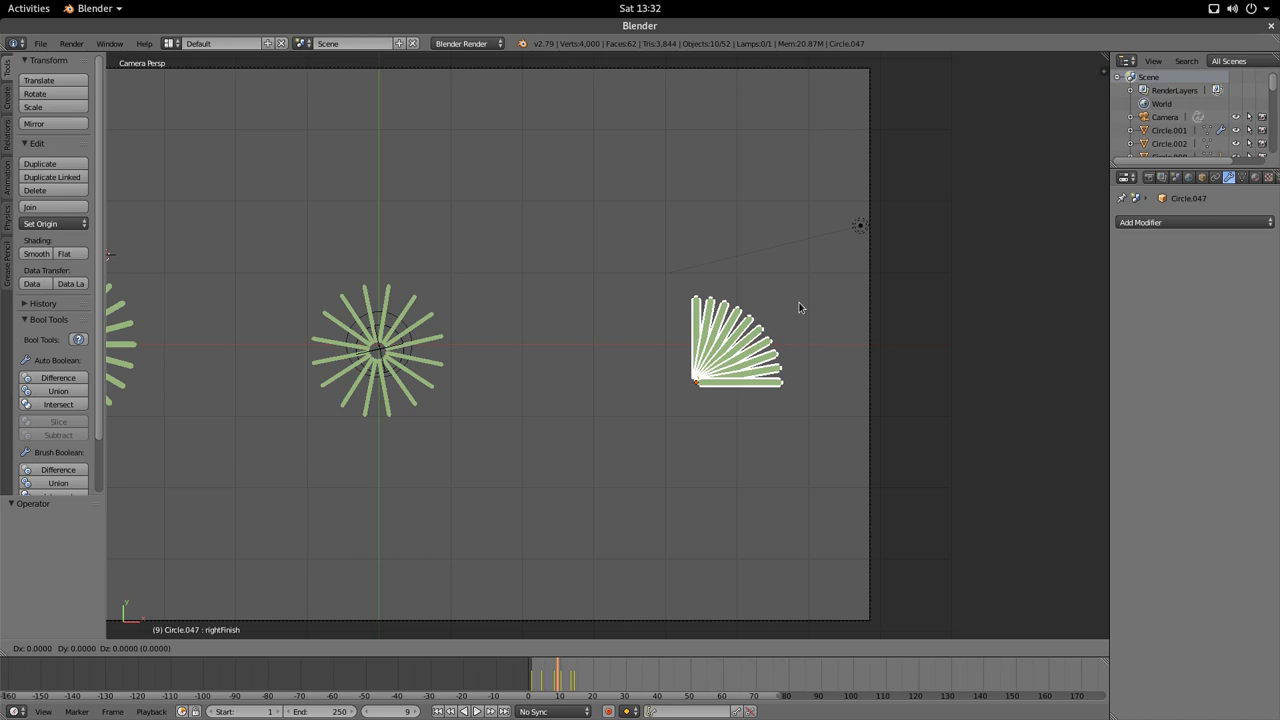
right_click(799, 307)
key(r)
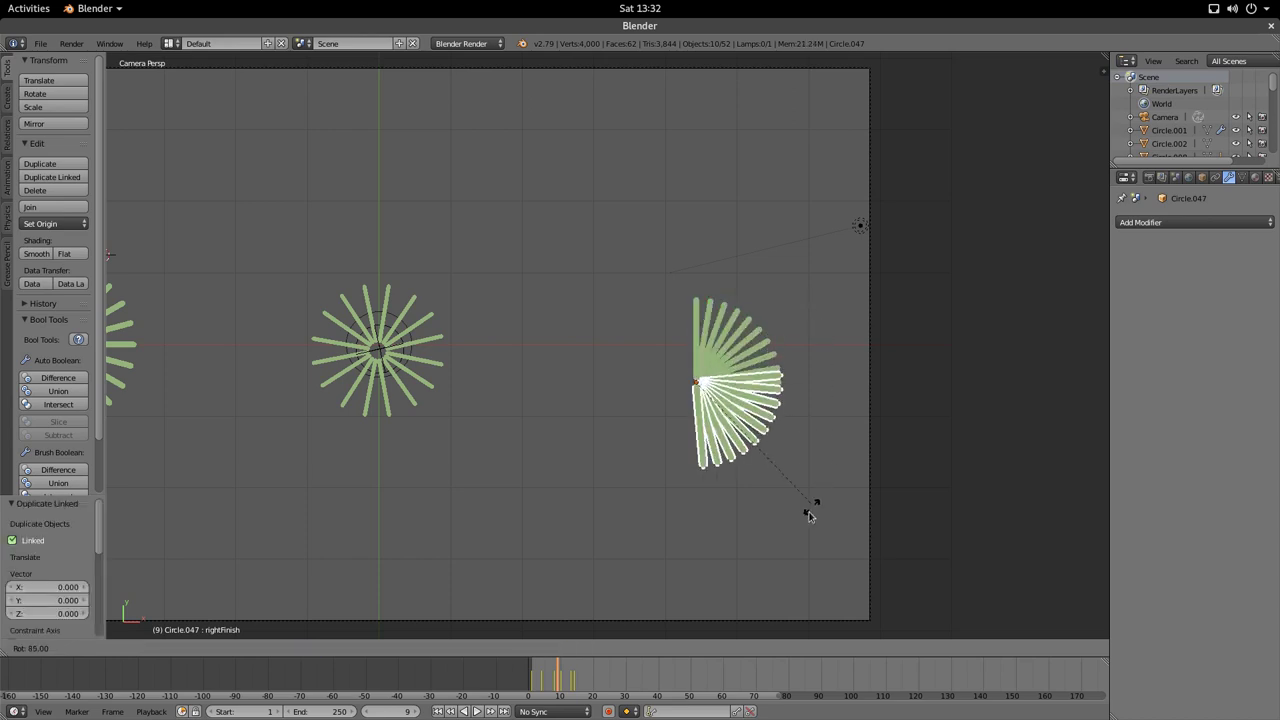
click(800, 524)
key(shift+d)
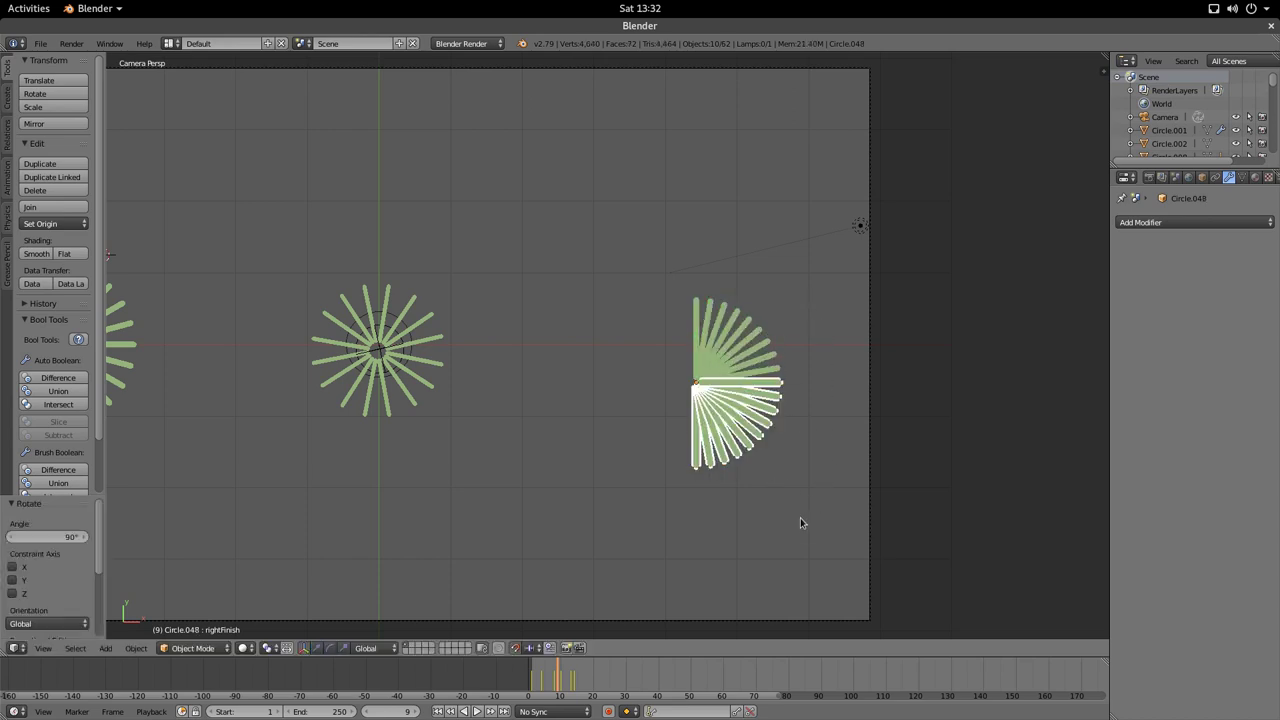
key(r)
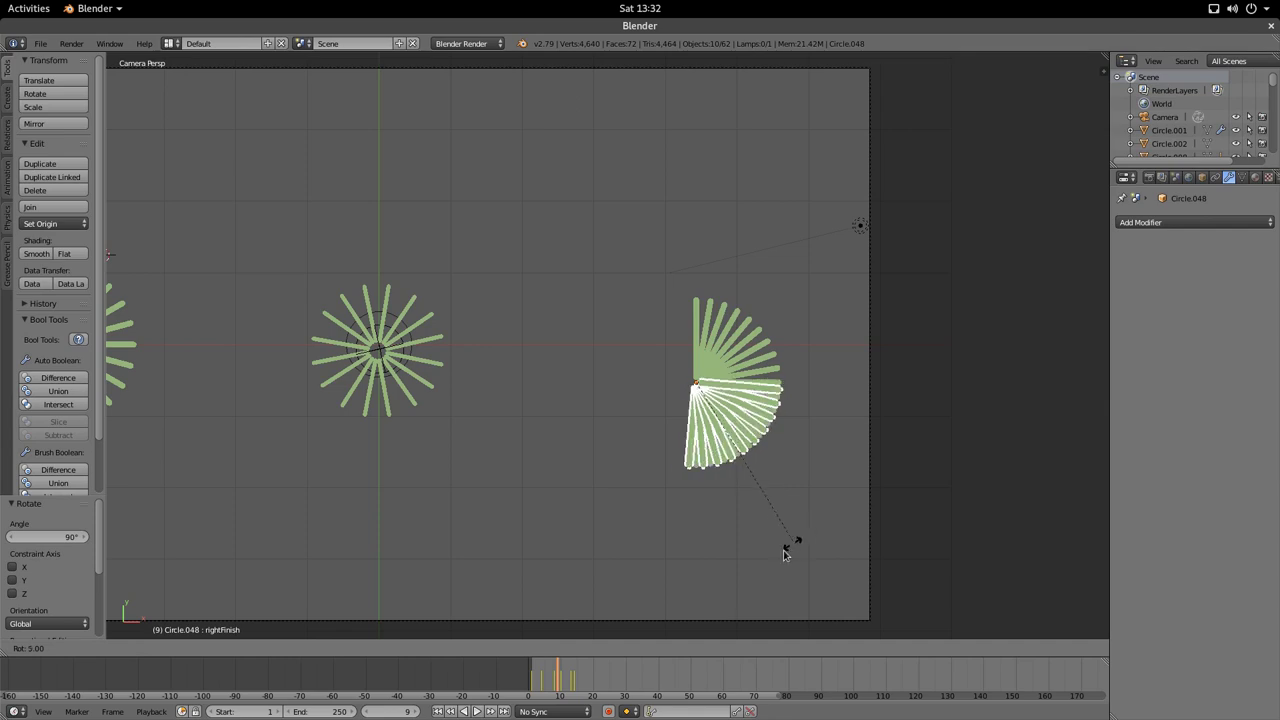
click(516, 520)
- Add a third fan copy rotated 85°, then rotate the copies 5°, checking frames 13 and 9
key(shift+d)
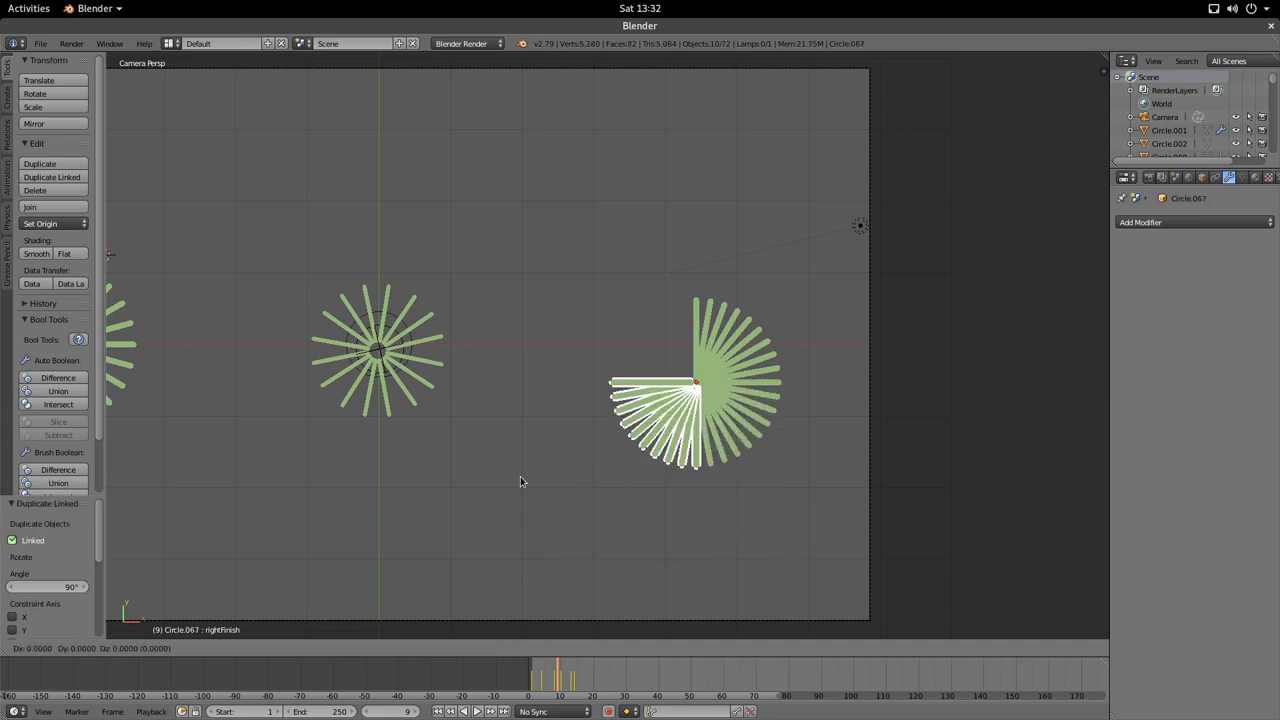
key(r)
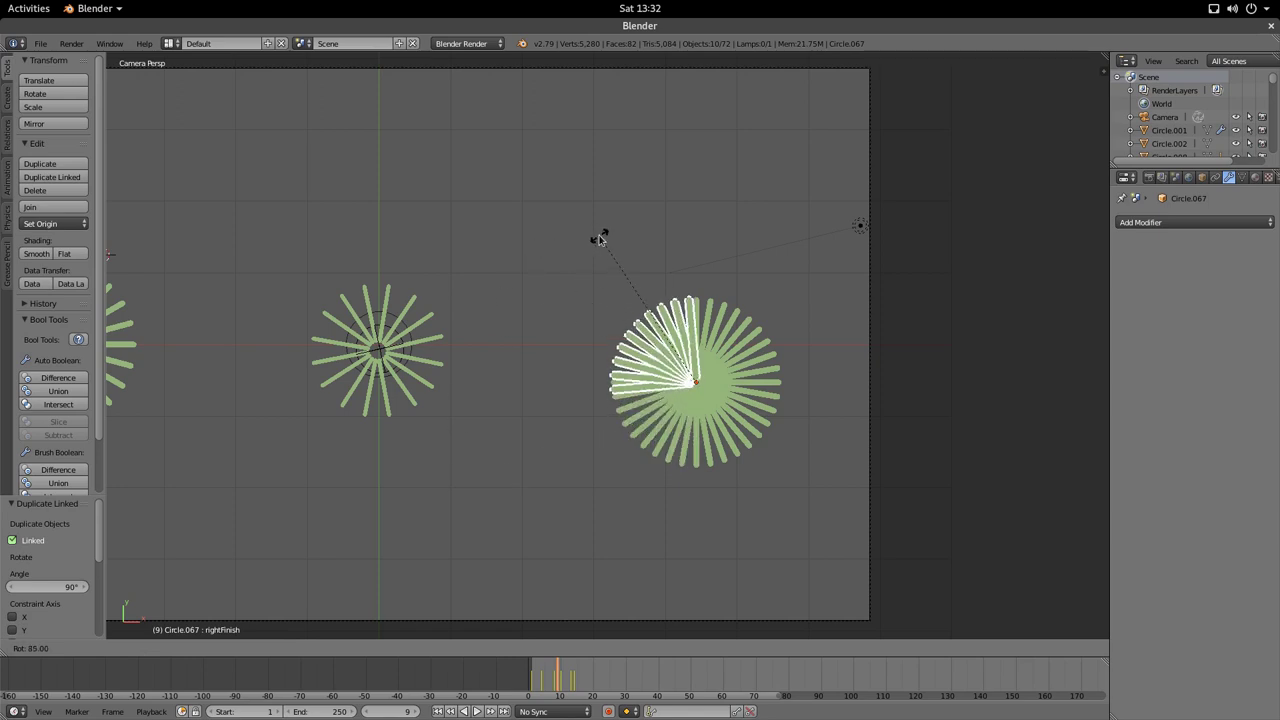
click(603, 245)
mouse_move(560, 679)
mouse_down()
mouse_move(529, 679)
mouse_move(572, 679)
mouse_up()
scroll(716, 335, up, 3)
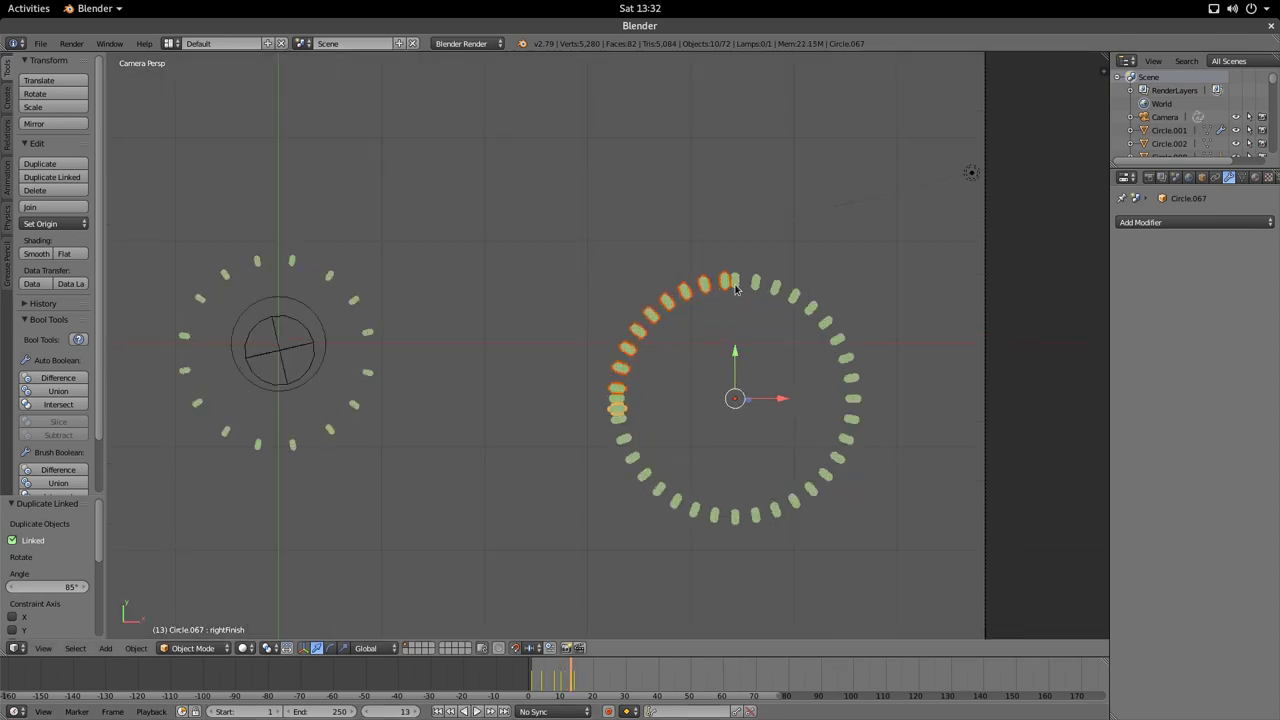
key(r)
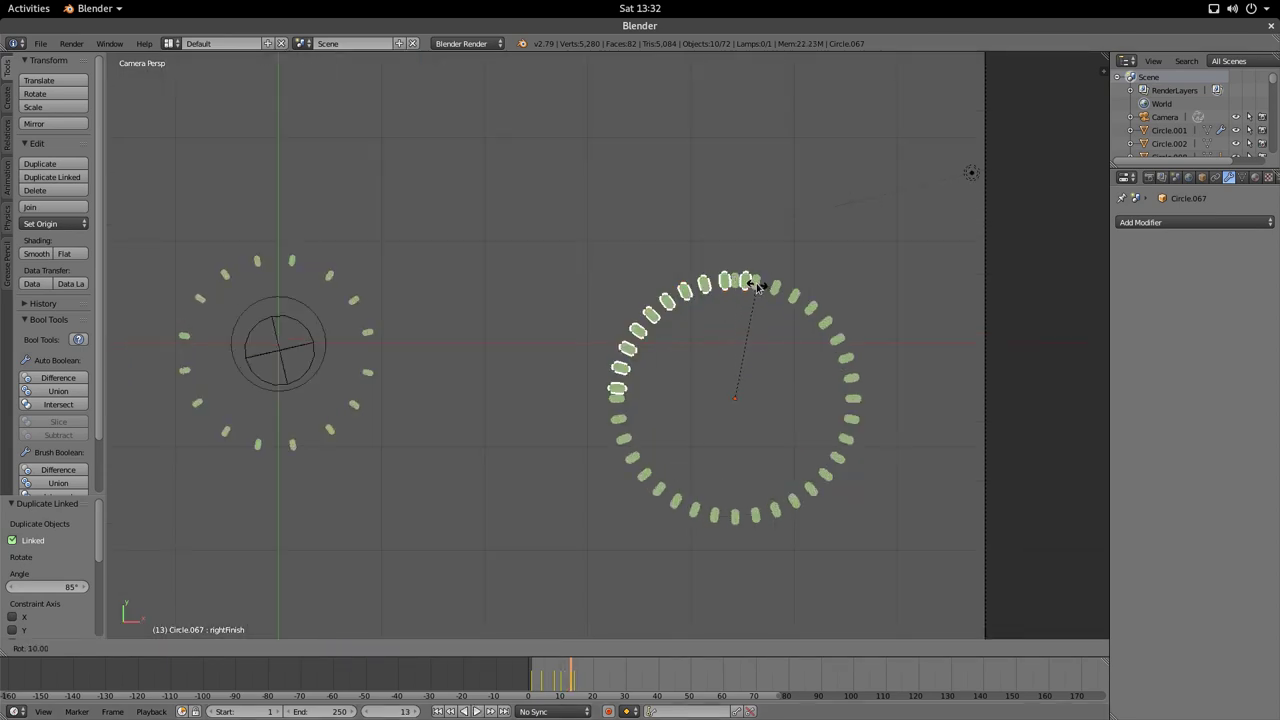
click(752, 286)
mouse_move(572, 679)
mouse_down()
mouse_move(531, 680)
mouse_move(560, 680)
mouse_up()
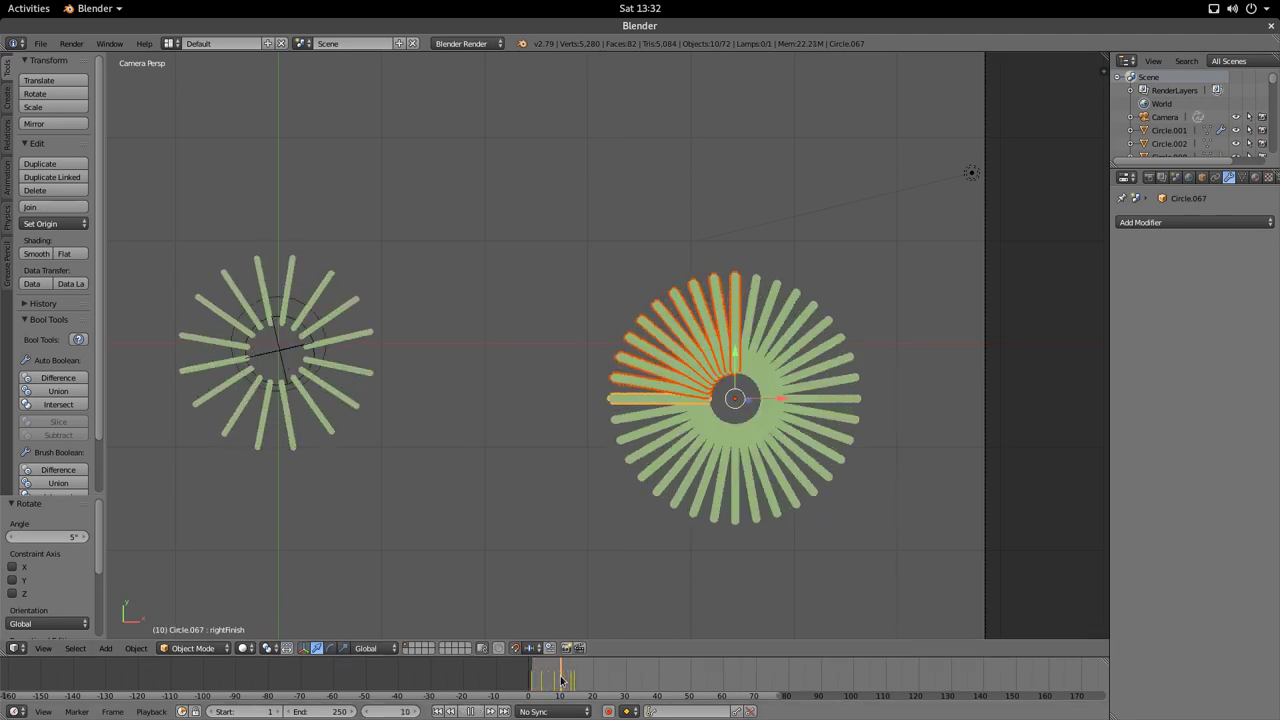
scroll(563, 329, down, 3)
- At frame 10, adjust the middle ring's rightFinish shape key value
shift+middle_drag(563, 329, 612, 317)
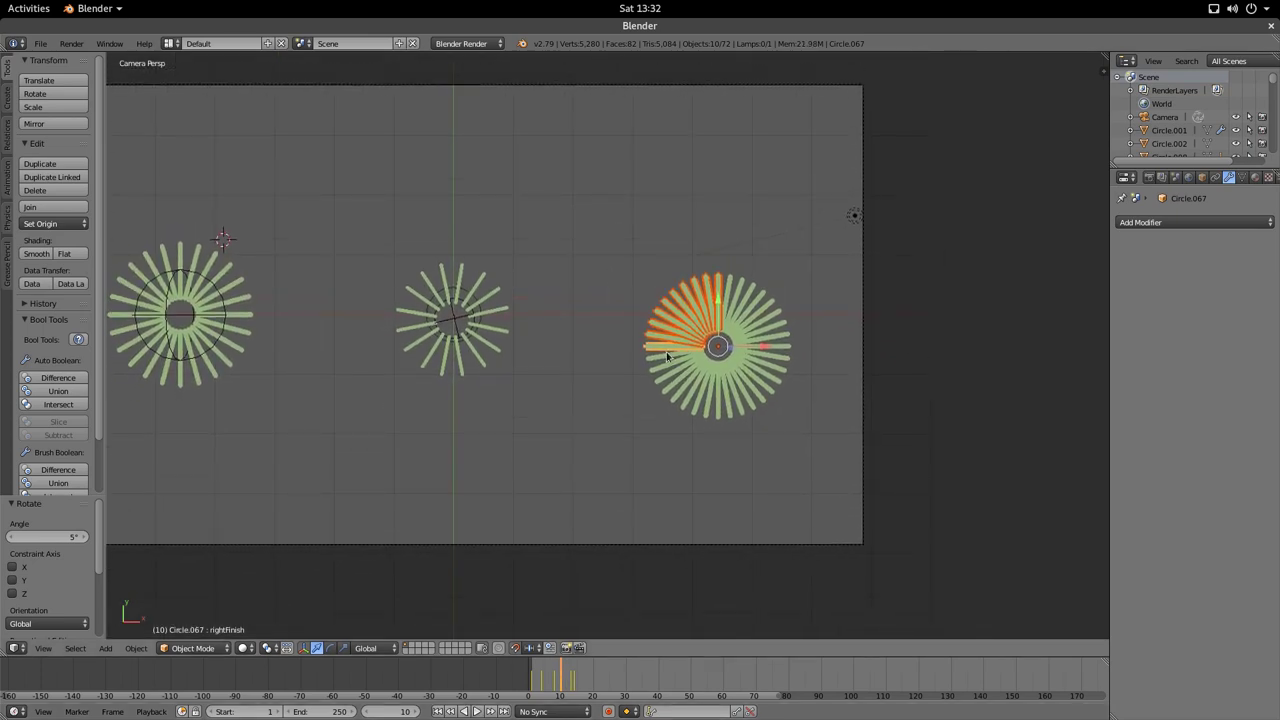
right_click(470, 378)
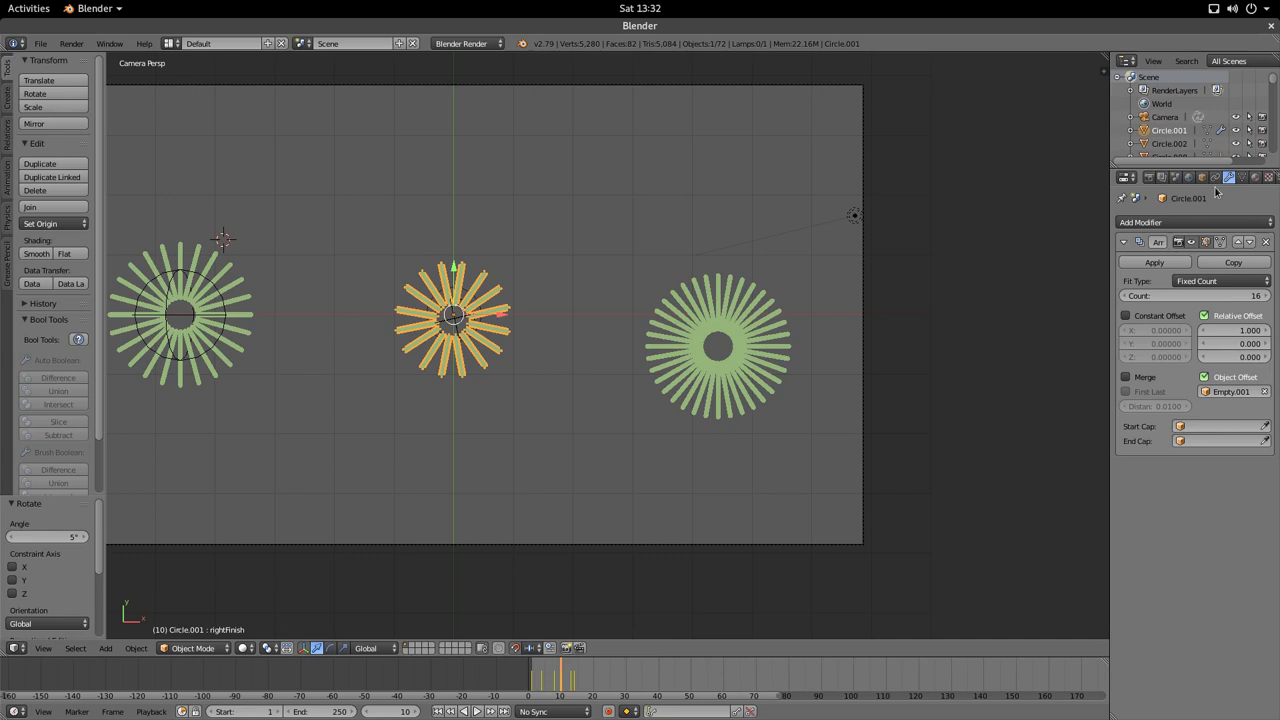
click(1242, 177)
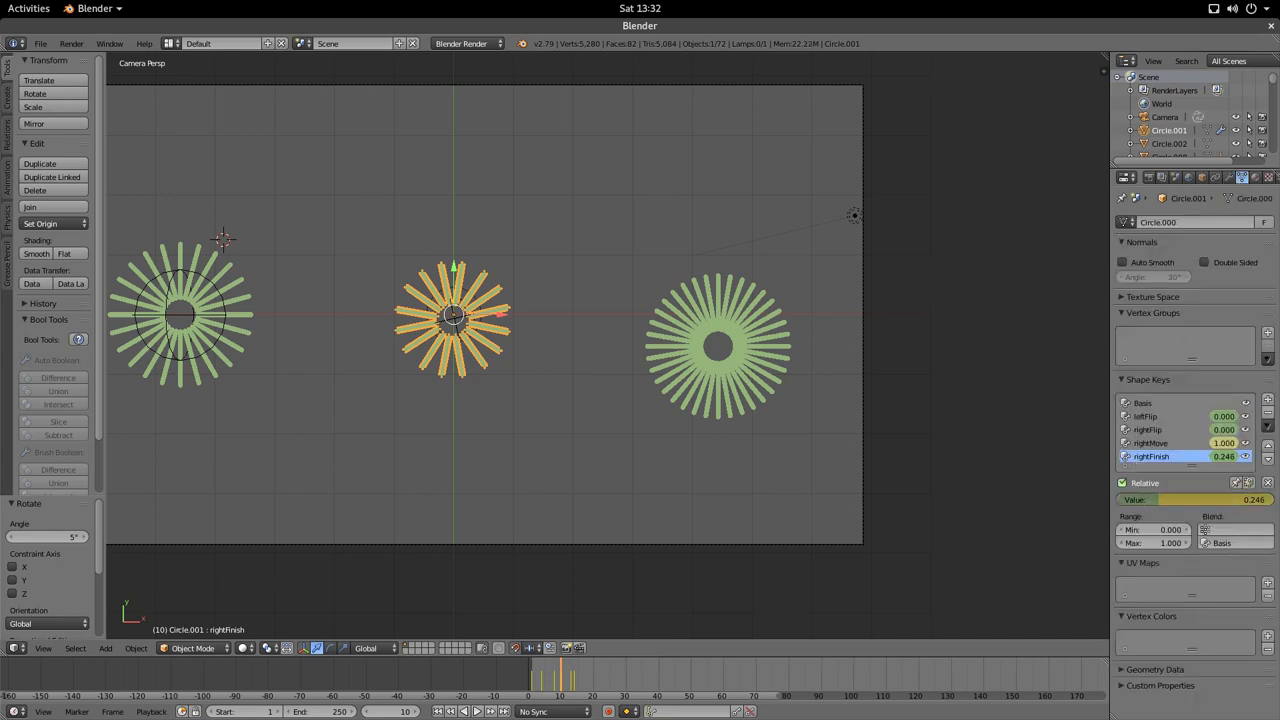
mouse_move(1155, 499)
mouse_down()
mouse_move(1248, 499)
mouse_move(1165, 499)
mouse_move(1180, 499)
mouse_up()
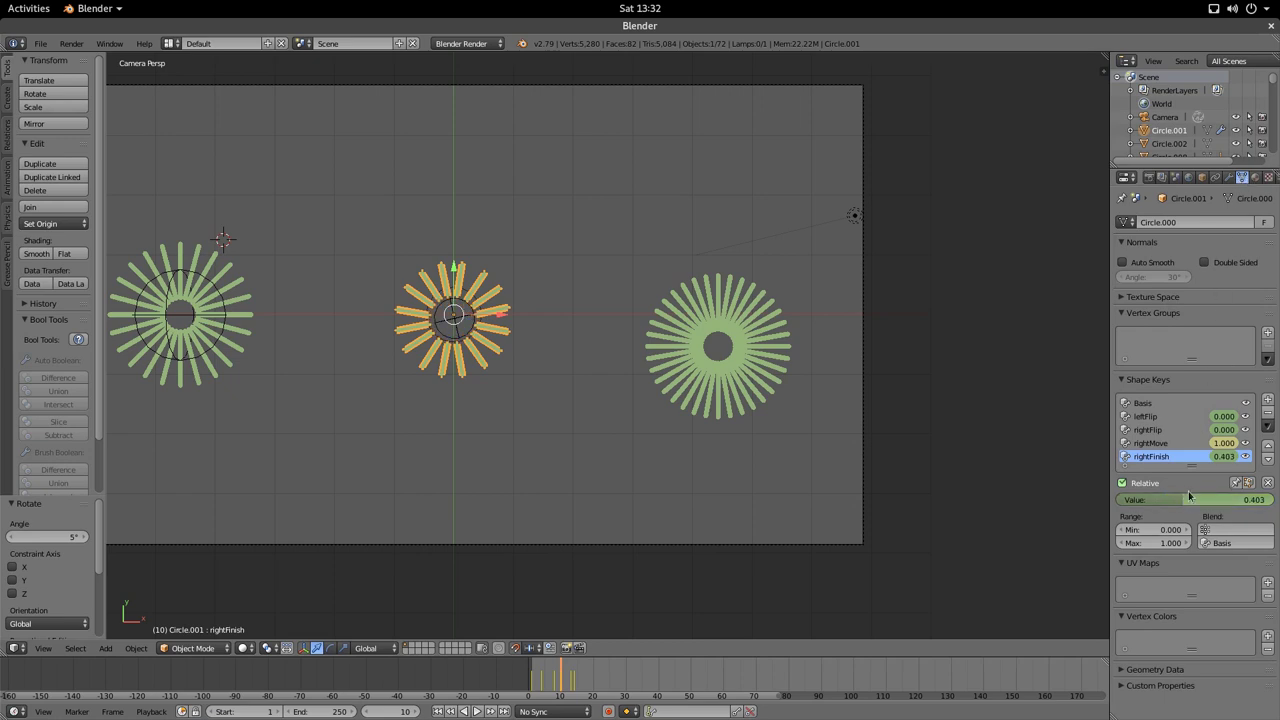
drag(1184, 500, 1218, 499)
shift+middle_drag(346, 371, 450, 365)
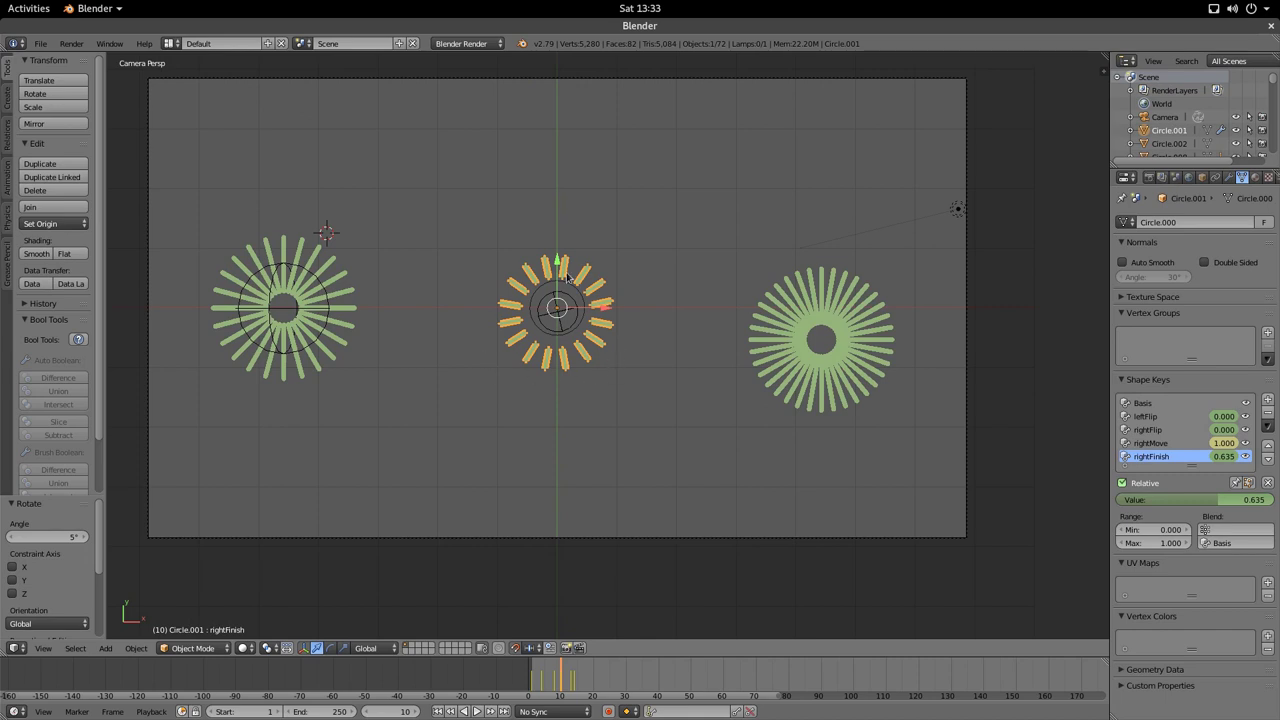
- Try and undo the left ring's rightFinish change, then set the third ring's to 0.718
right_click(323, 362)
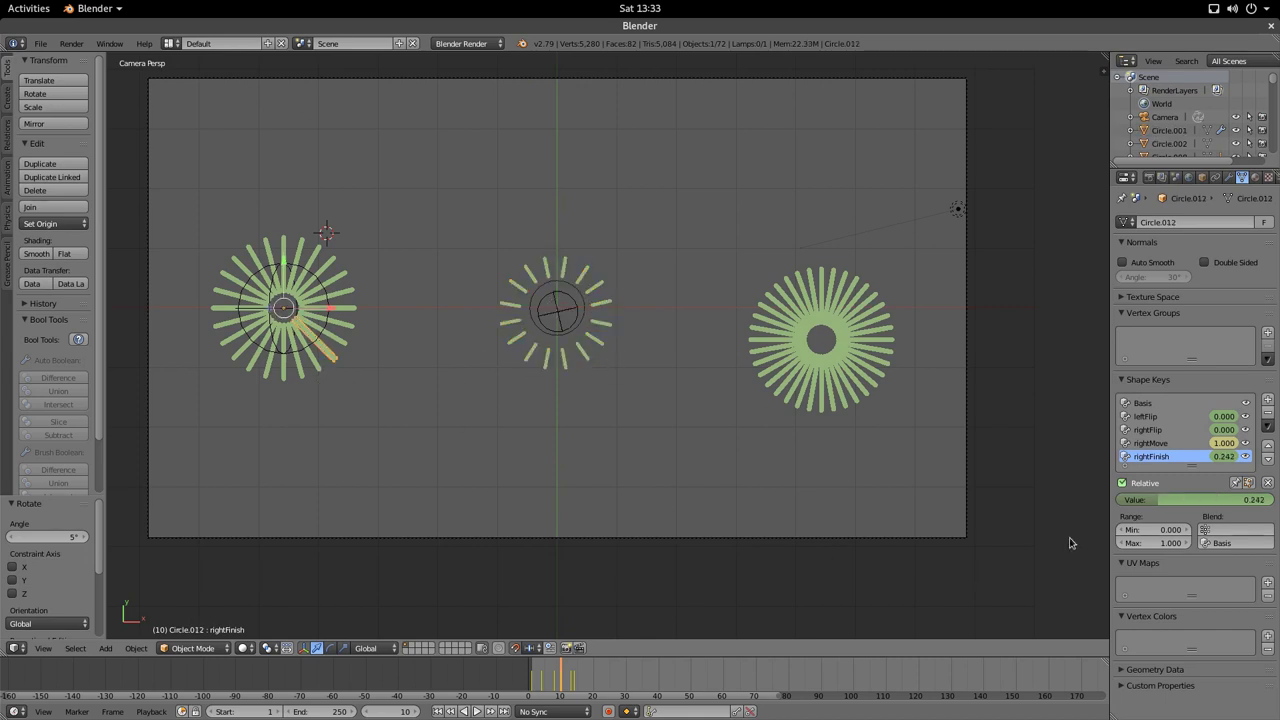
drag(1174, 499, 1223, 499)
key(i)
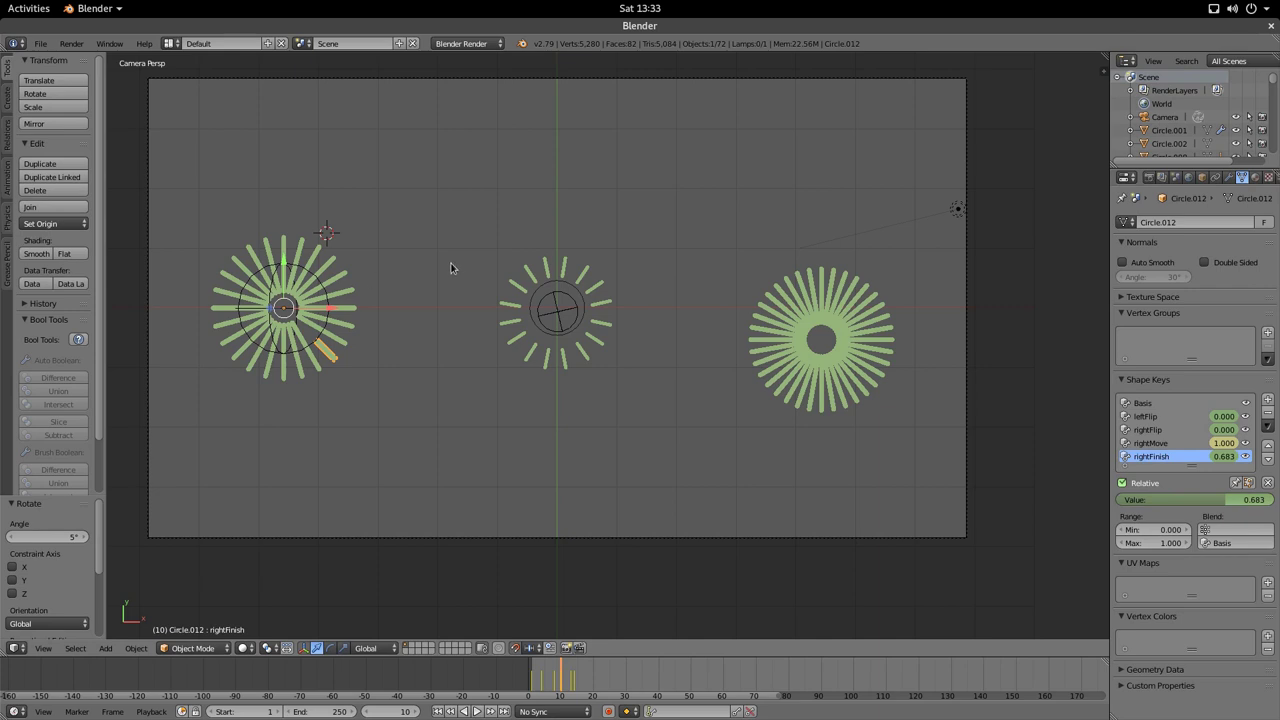
key(ctrl+z)
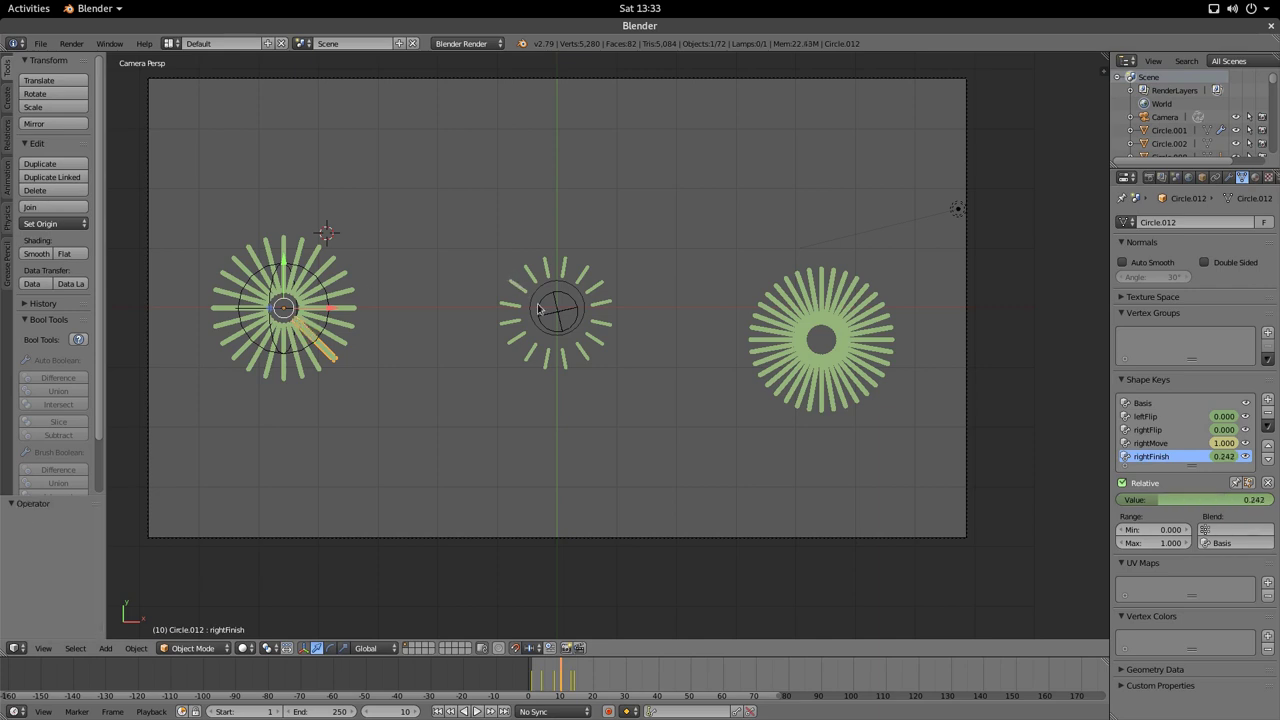
right_click(838, 385)
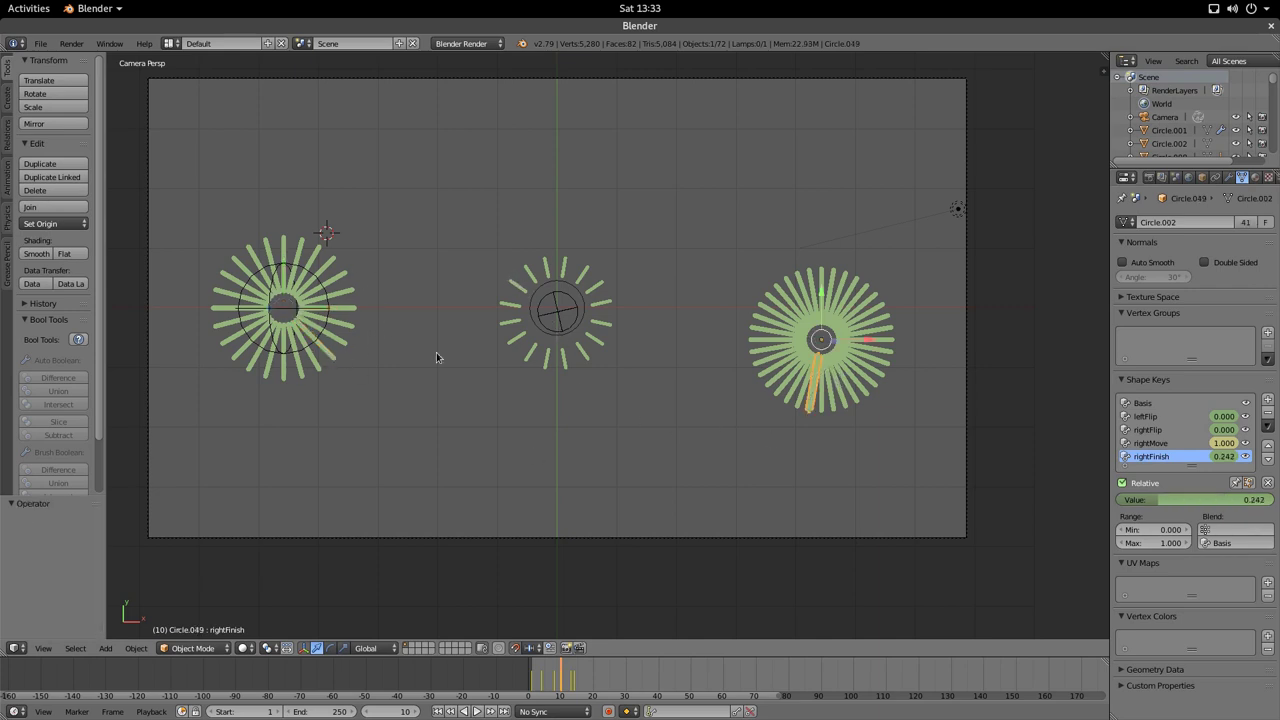
drag(1150, 496, 1228, 498)
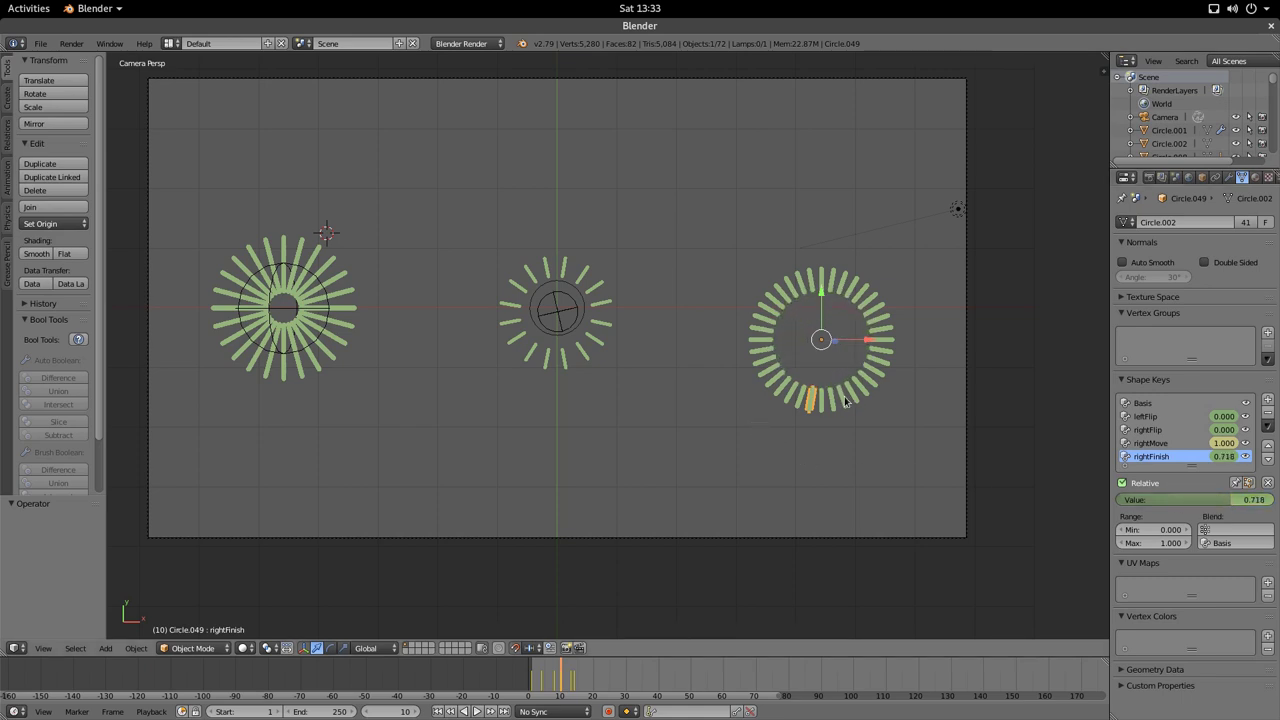
key(a)
key(a)
key(a)
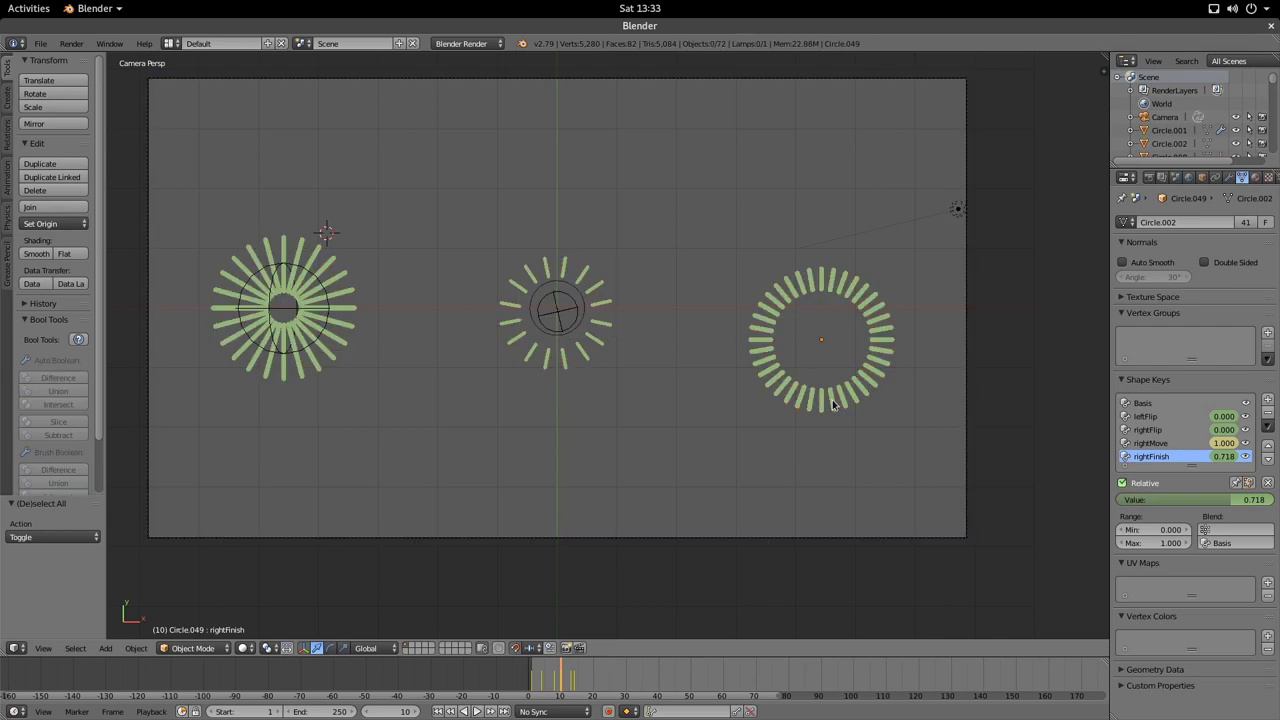
right_click(833, 403)
- Make the selected third-ring bar single-user for both object and data
key(b)
mouse_move(737, 257)
mouse_down()
mouse_move(894, 418)
mouse_move(867, 403)
mouse_up()
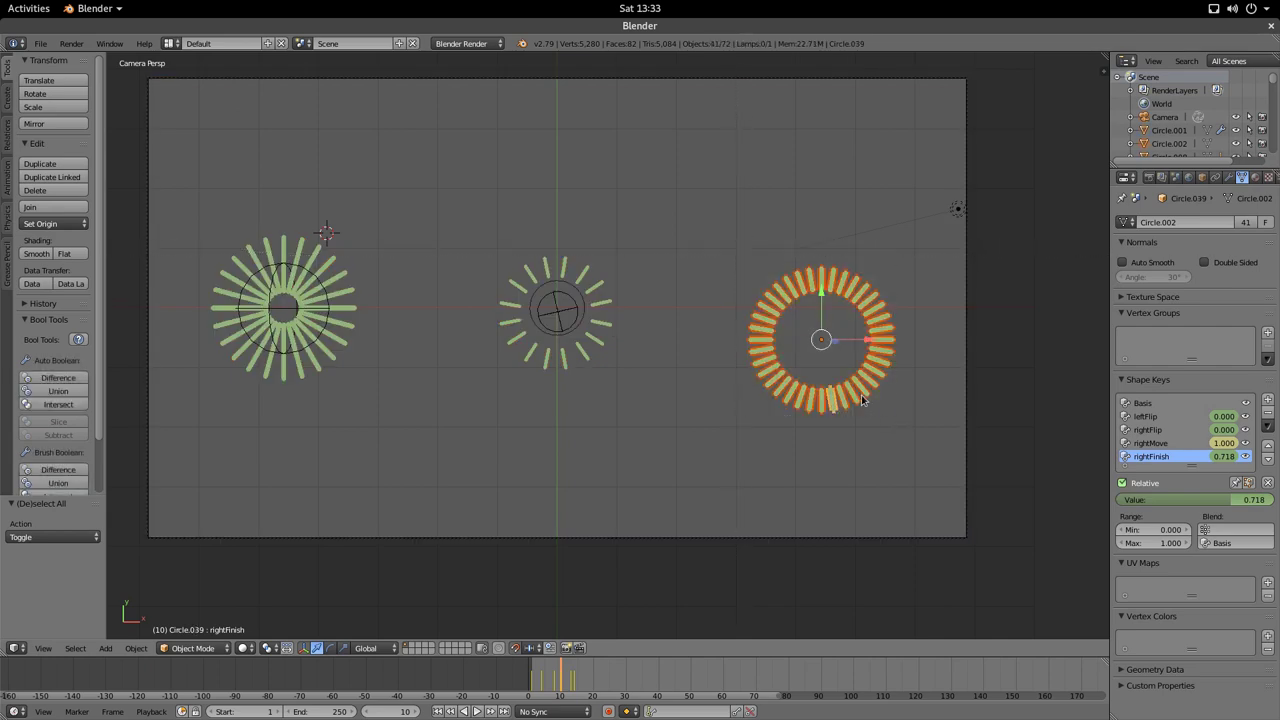
right_click(866, 383)
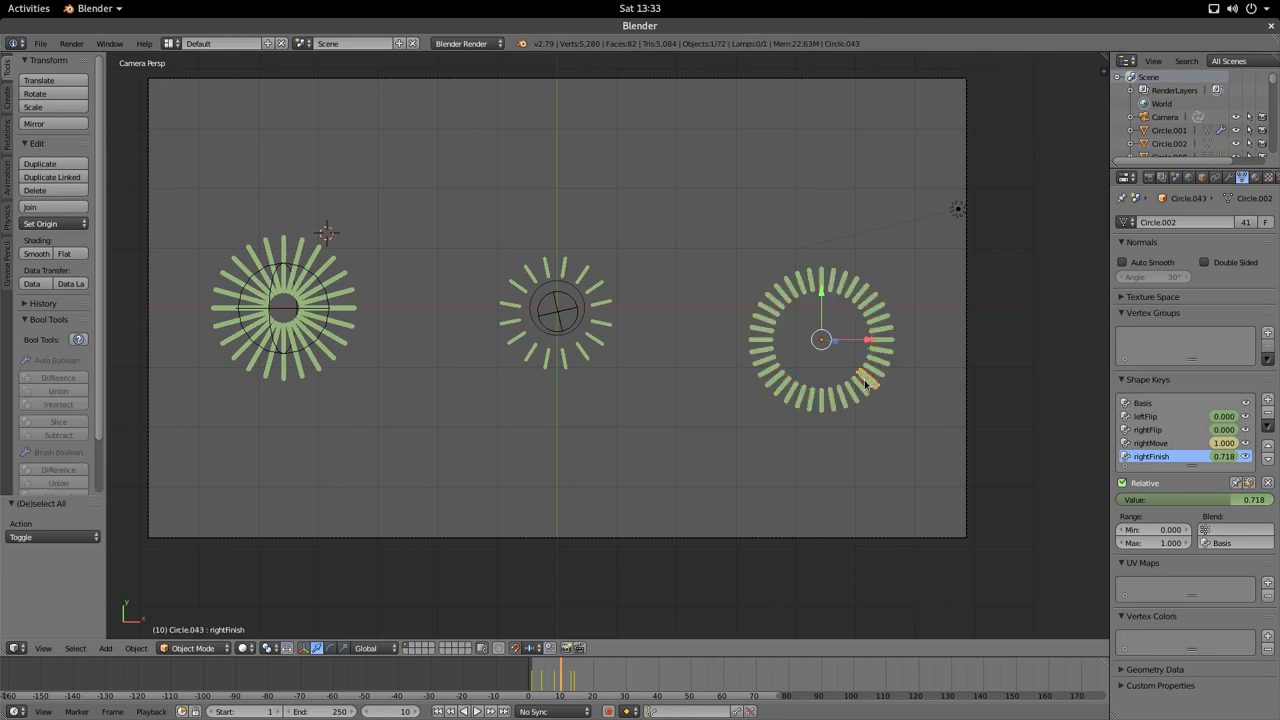
key(u)
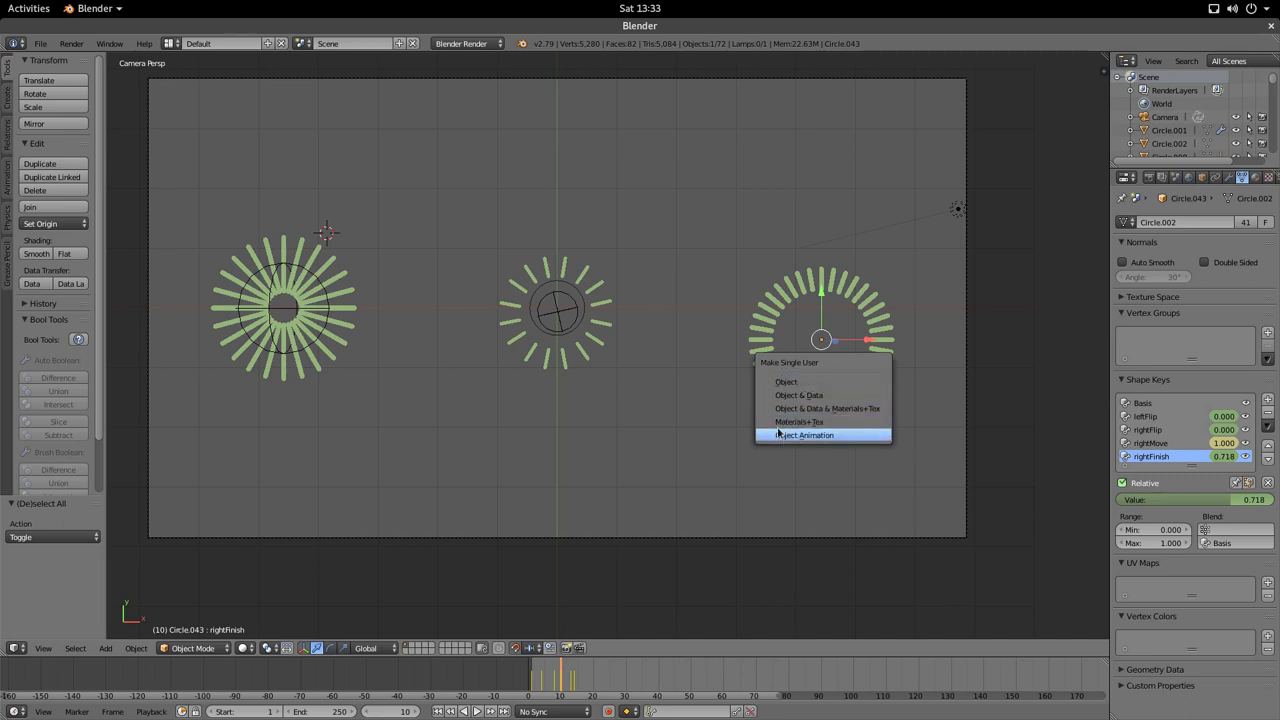
click(822, 395)
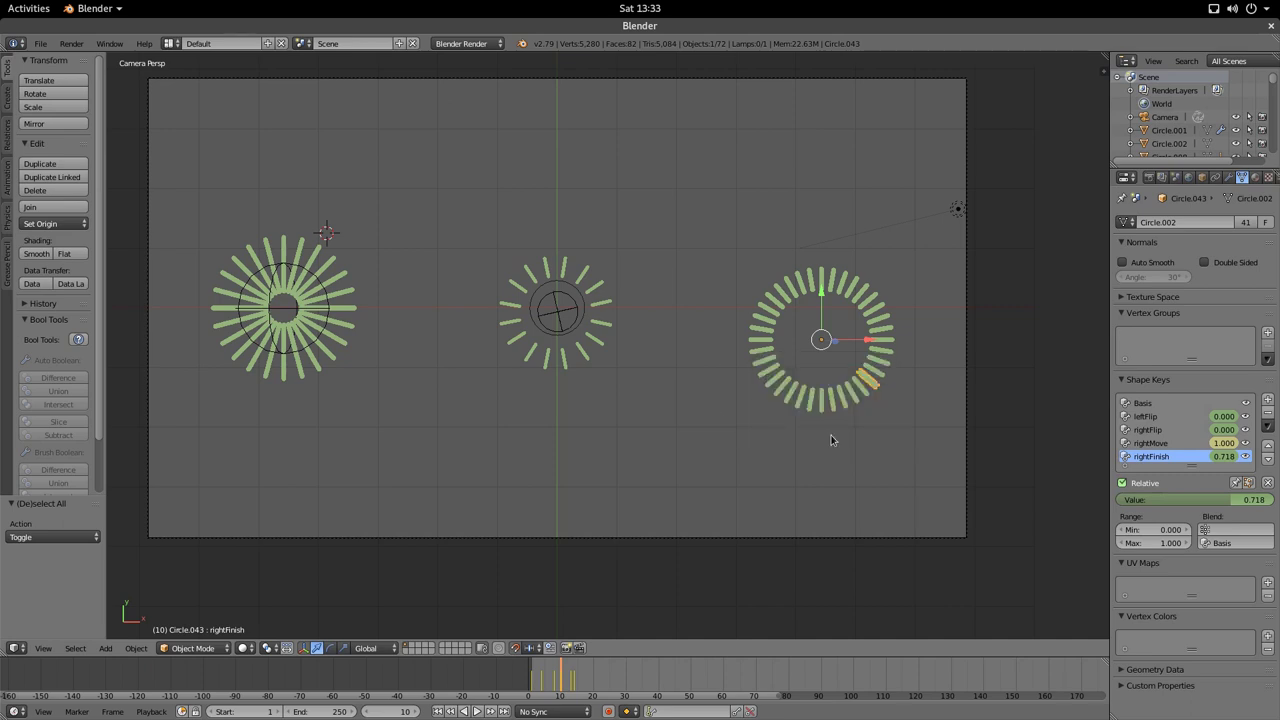
- Give the selected bars their own materials and assign the white Material
shift+click(889, 348)
shift+click(889, 345)
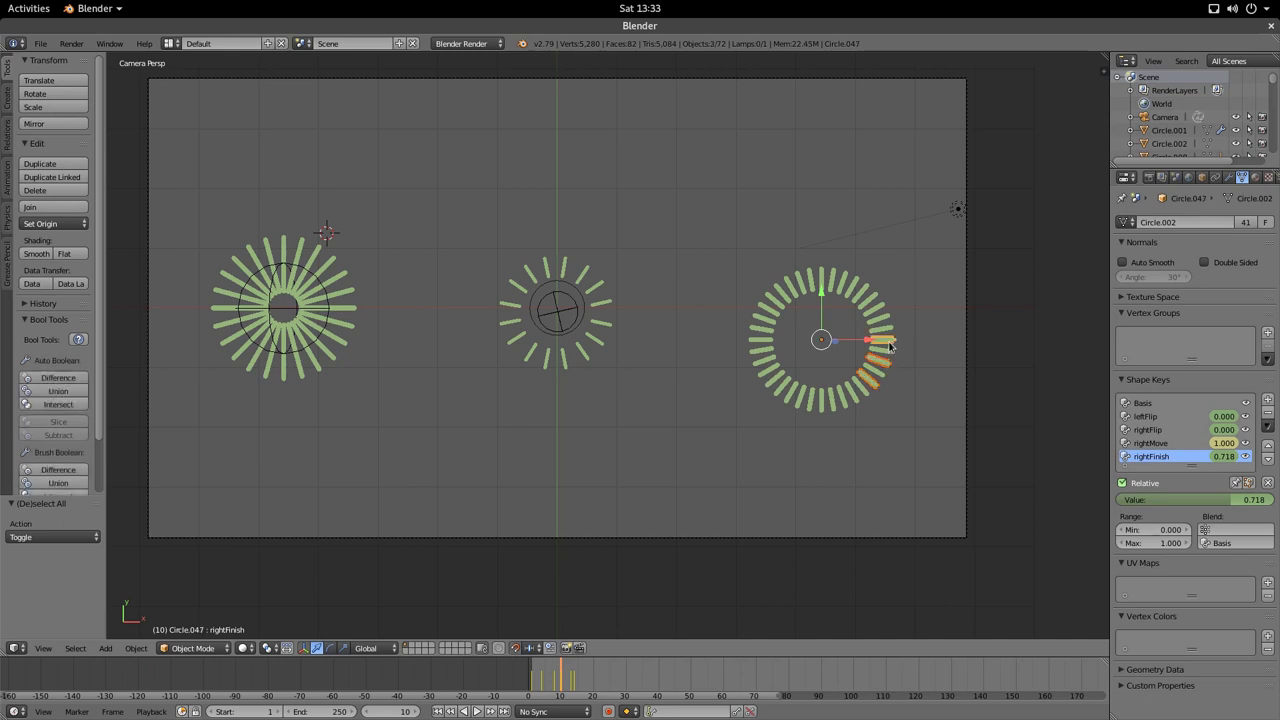
key(u)
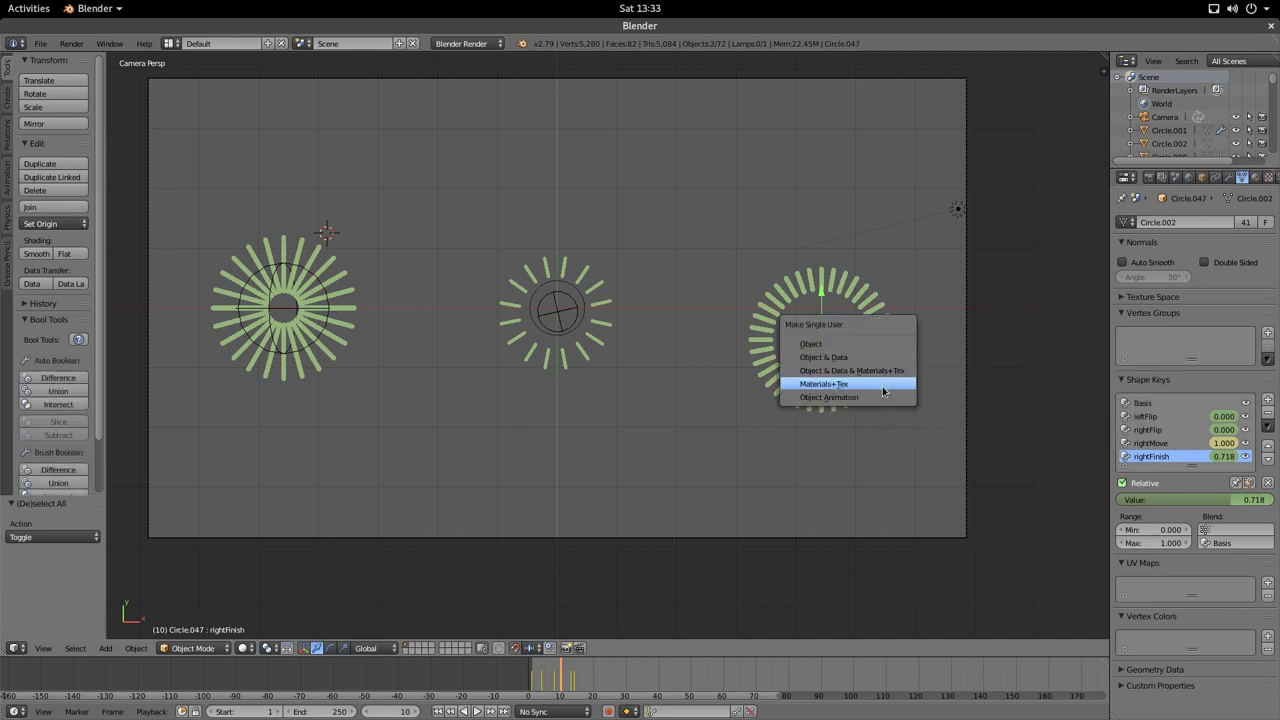
click(883, 391)
click(1255, 177)
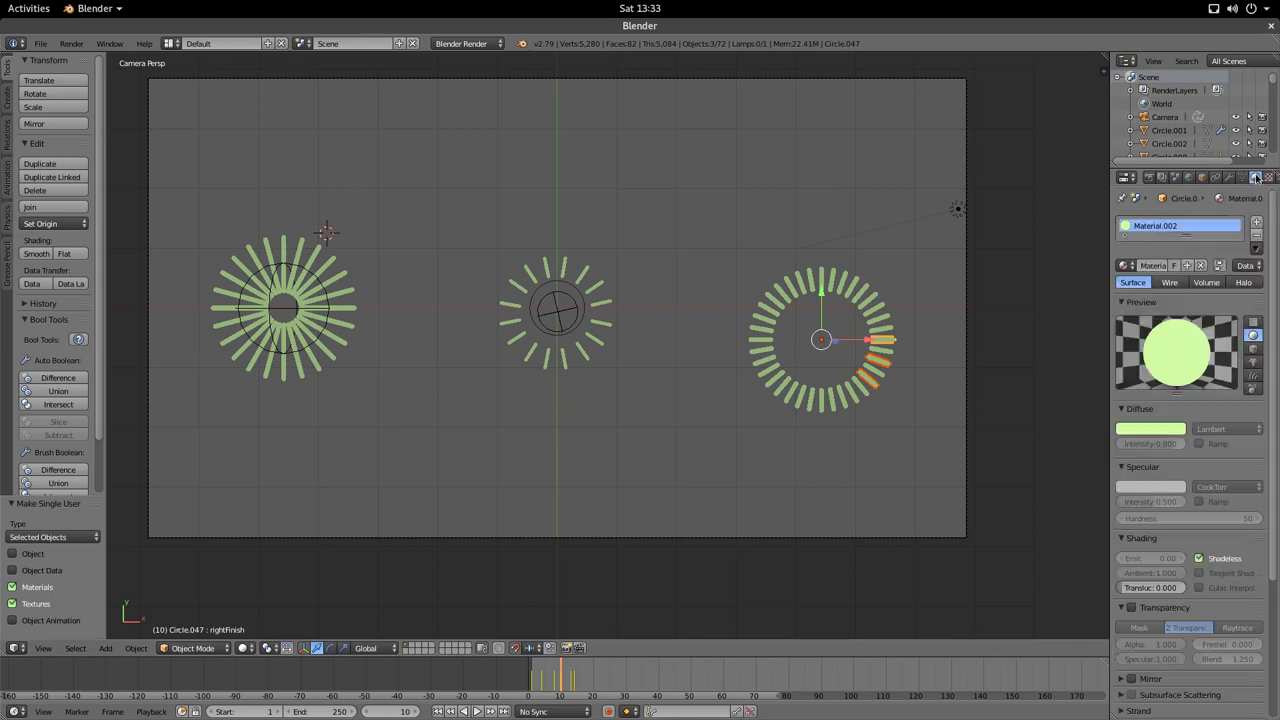
click(1127, 265)
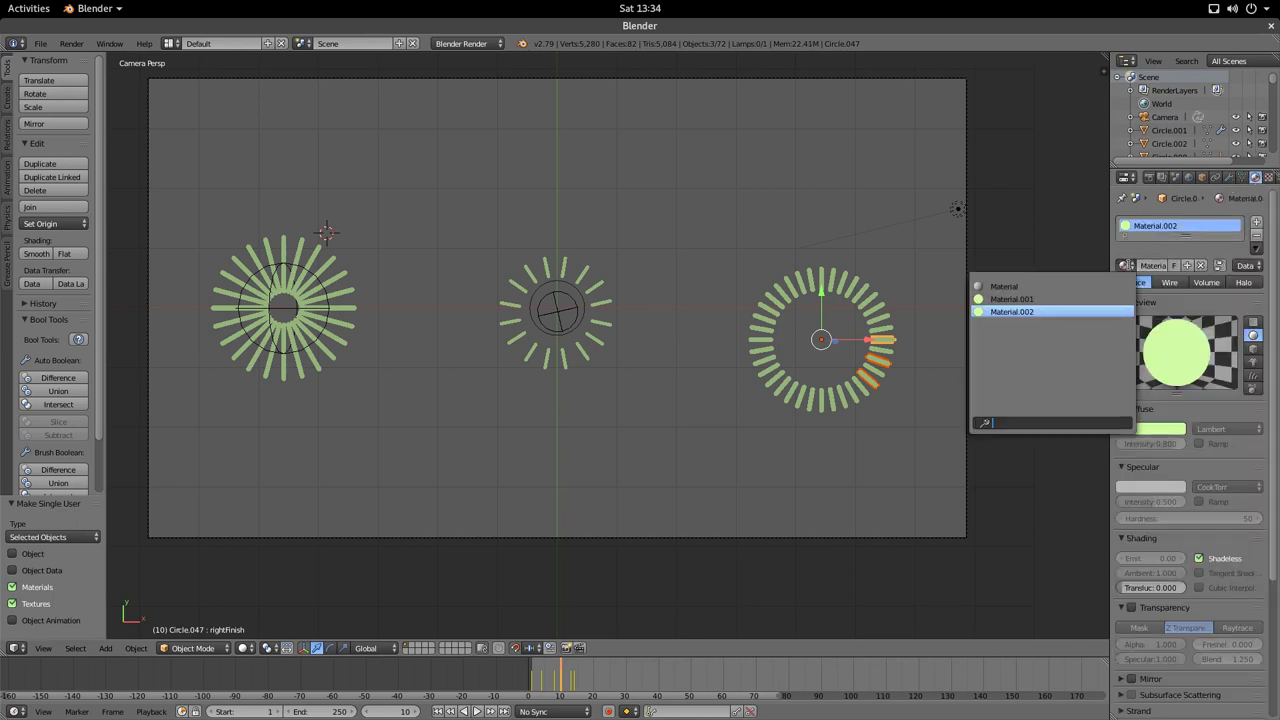
click(1004, 286)
scroll(882, 373, up, 4)
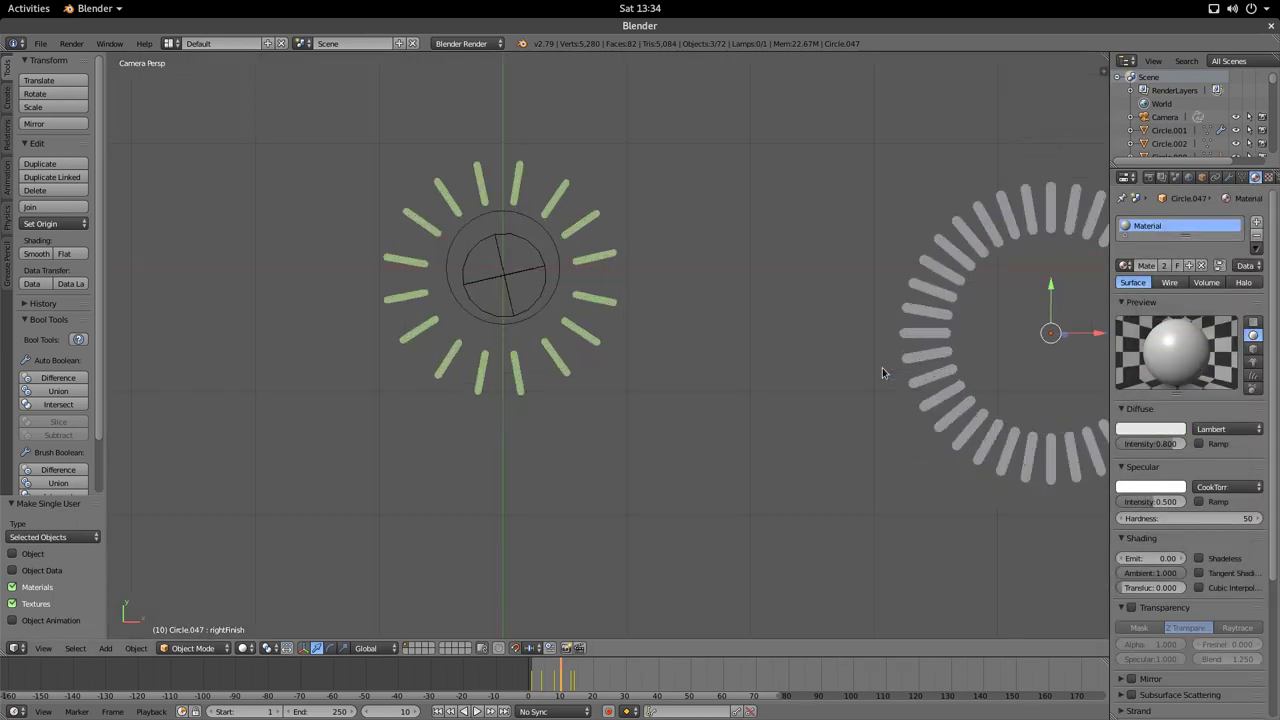
- Select a lower-right bar of the third ring and replace its material slot with a new material
shift+middle_drag(882, 373, 628, 394)
scroll(762, 437, up, 3)
shift+middle_drag(824, 440, 624, 420)
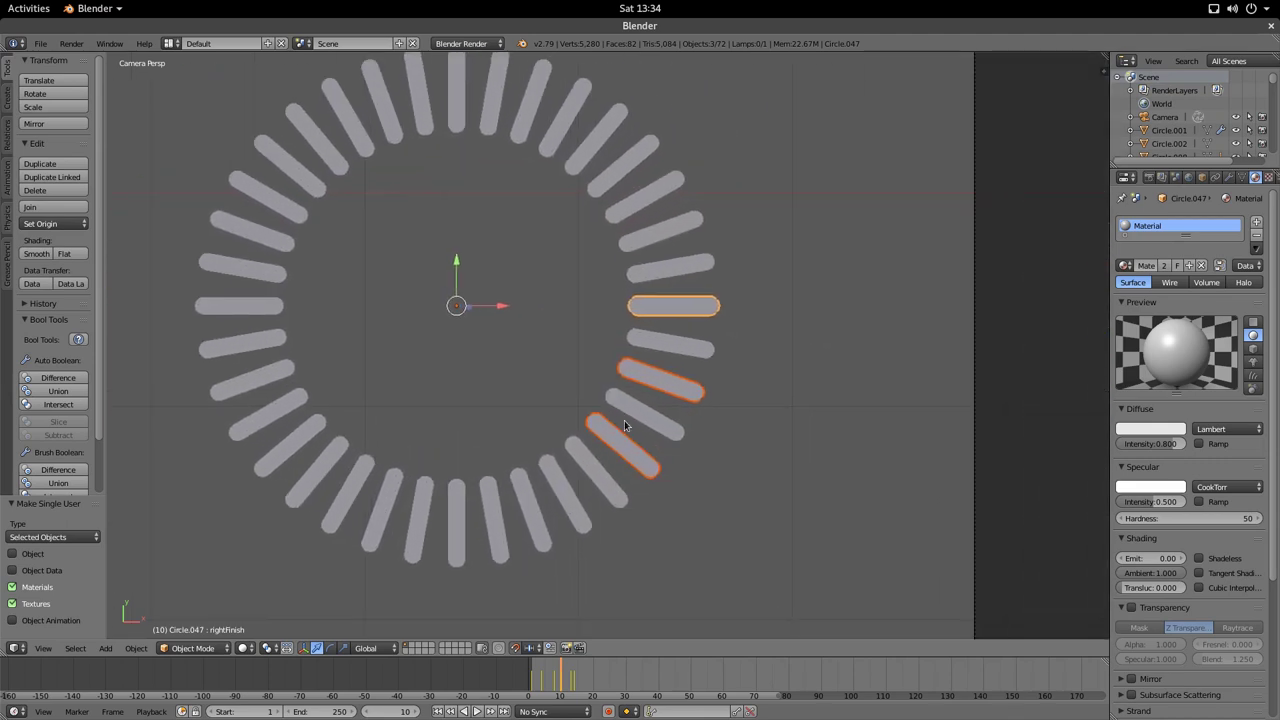
scroll(624, 420, up, 2)
right_click(630, 478)
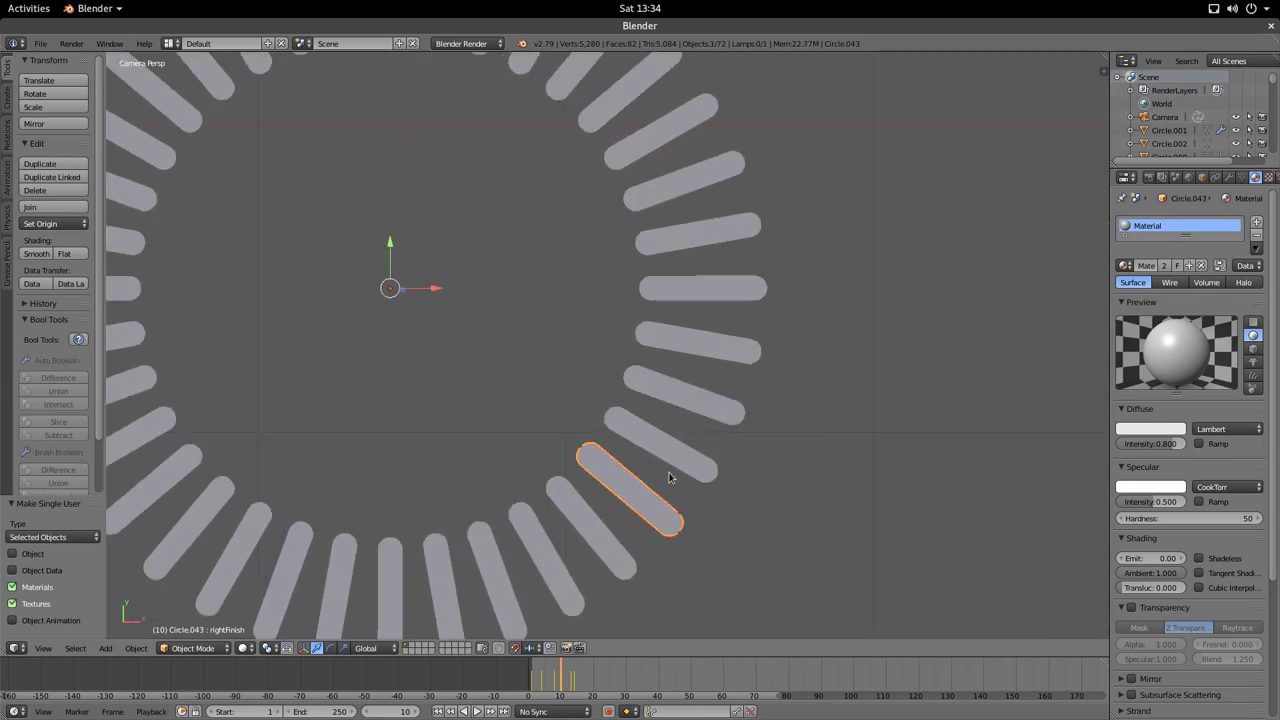
key(u)
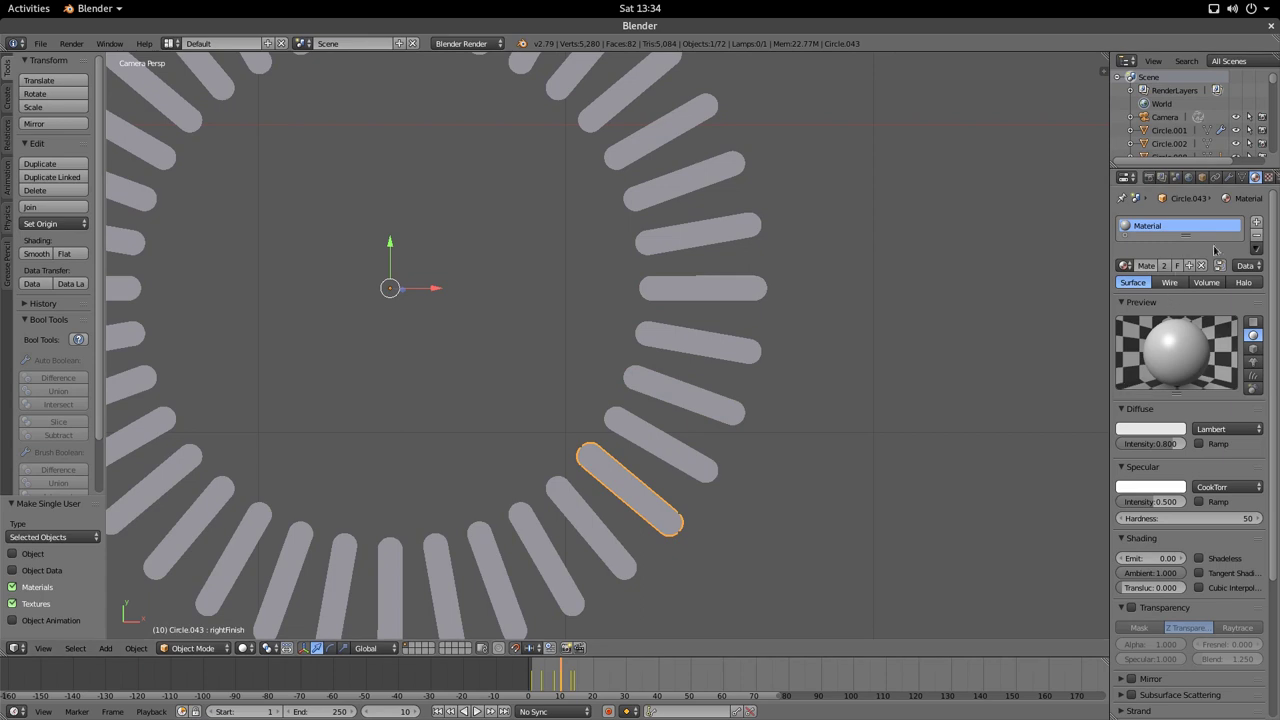
click(1257, 236)
click(1180, 265)
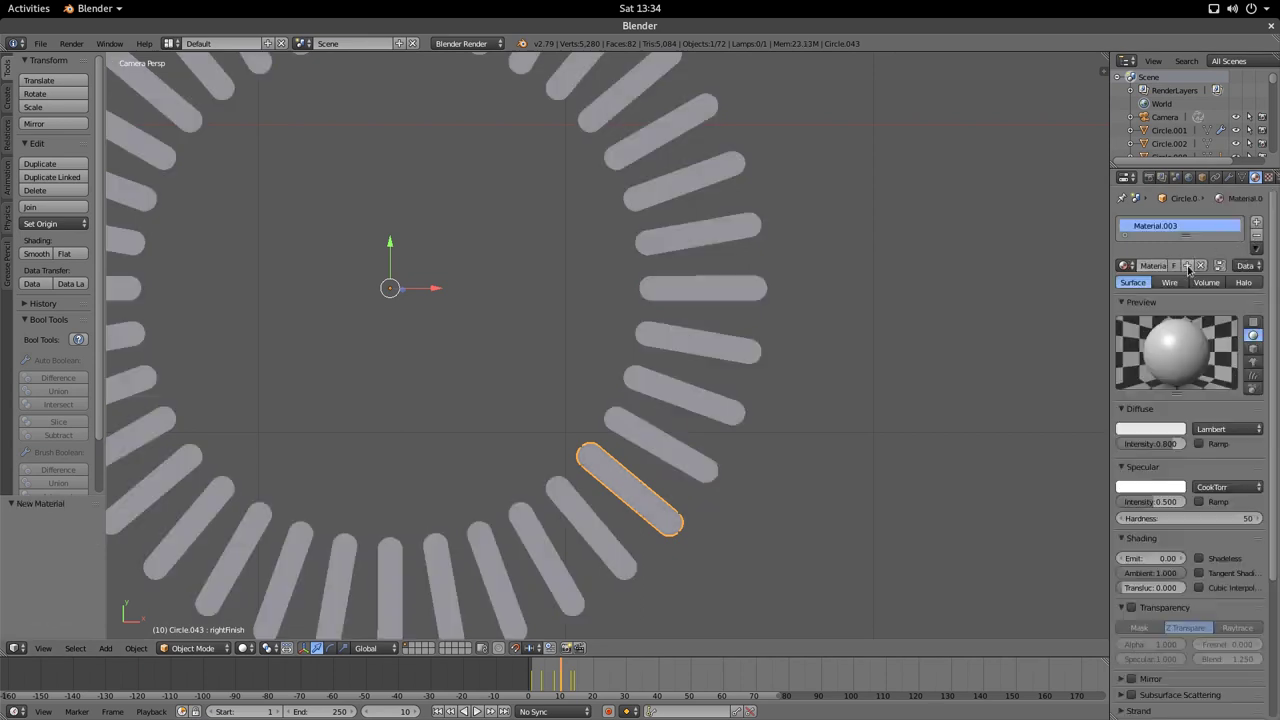
- Make that bar's object, data and materials single-user and assign the green Material.002
key(u)
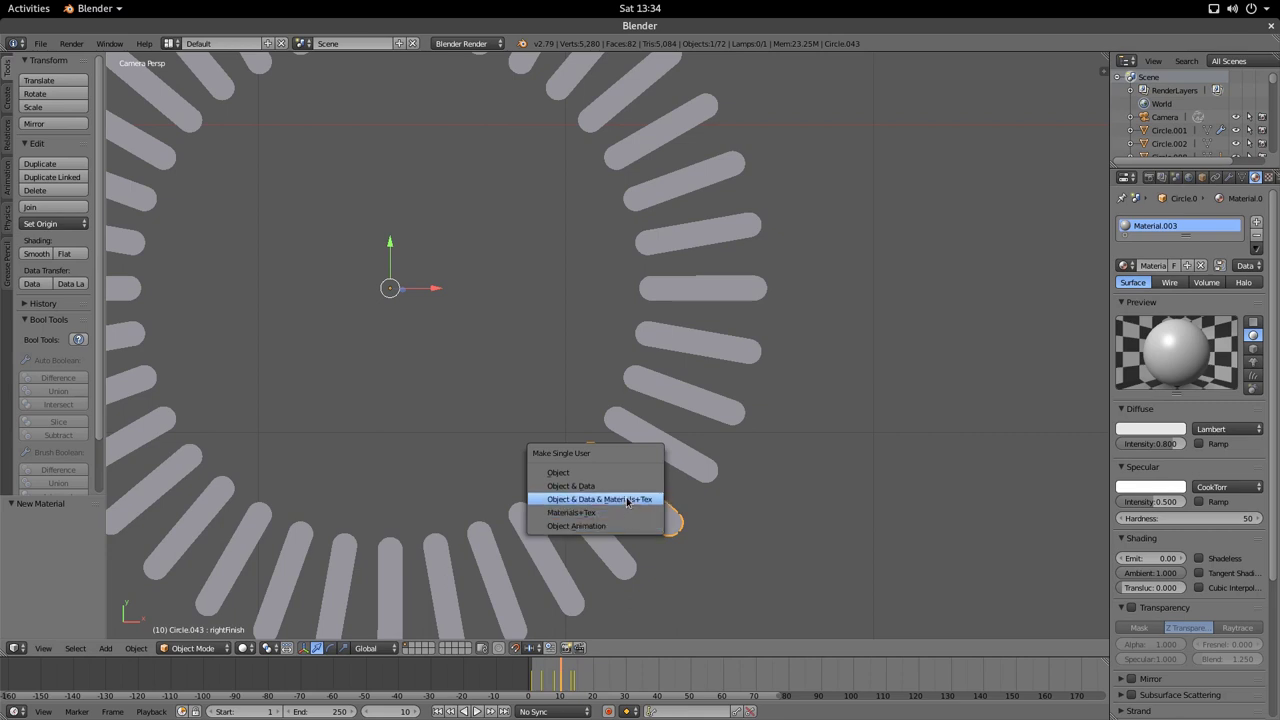
click(628, 499)
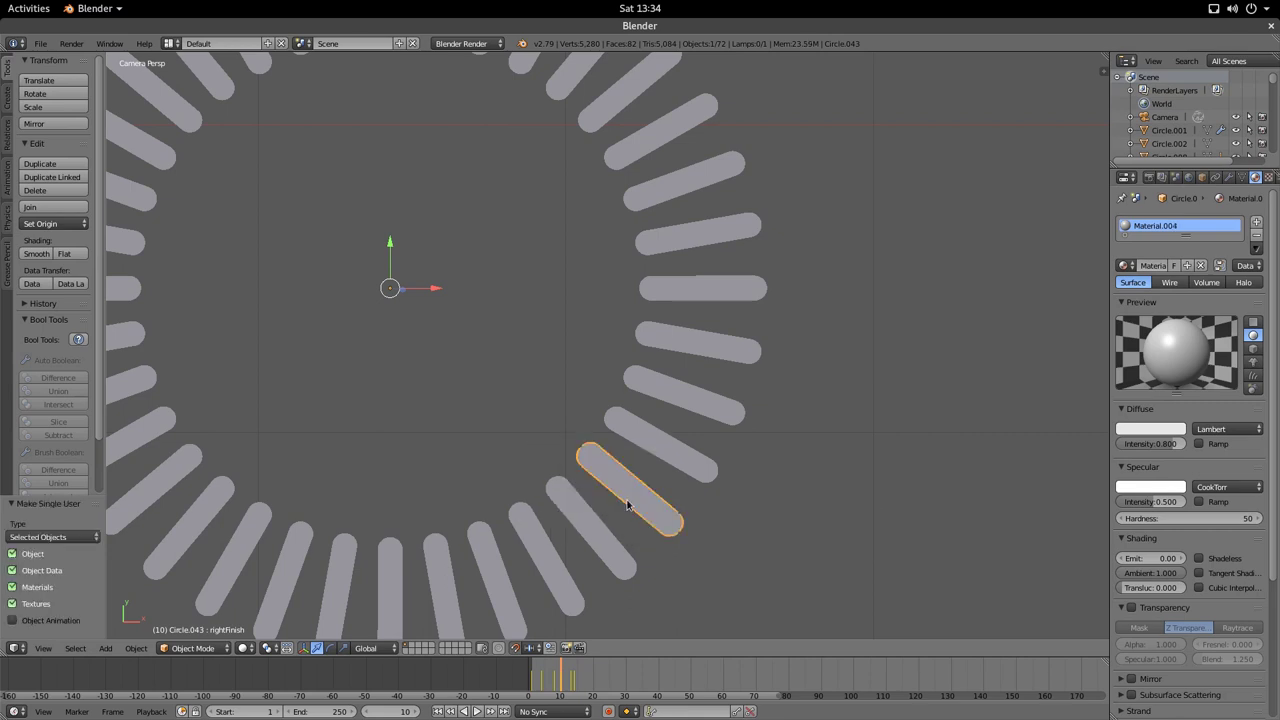
click(1125, 265)
click(1100, 311)
- Select three more bars, including the horizontal one, make them single-user and assign Material.002
scroll(718, 346, down, 3)
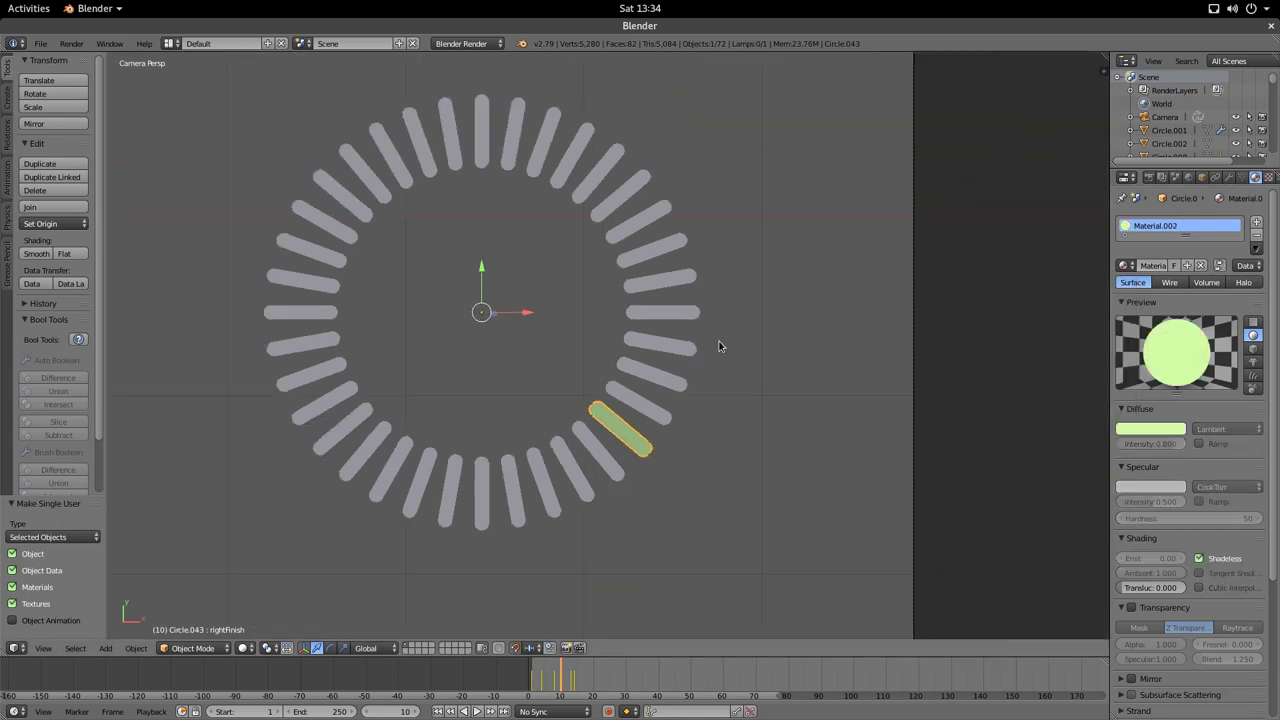
key(u)
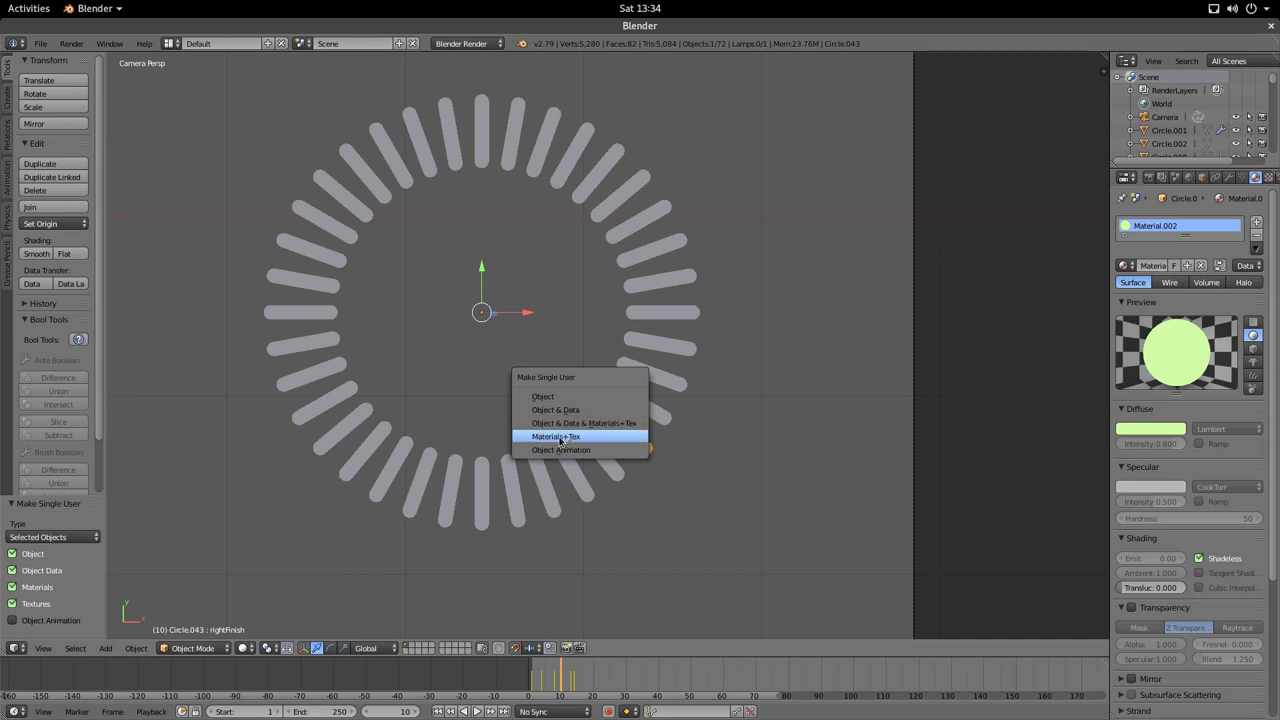
right_click(670, 391)
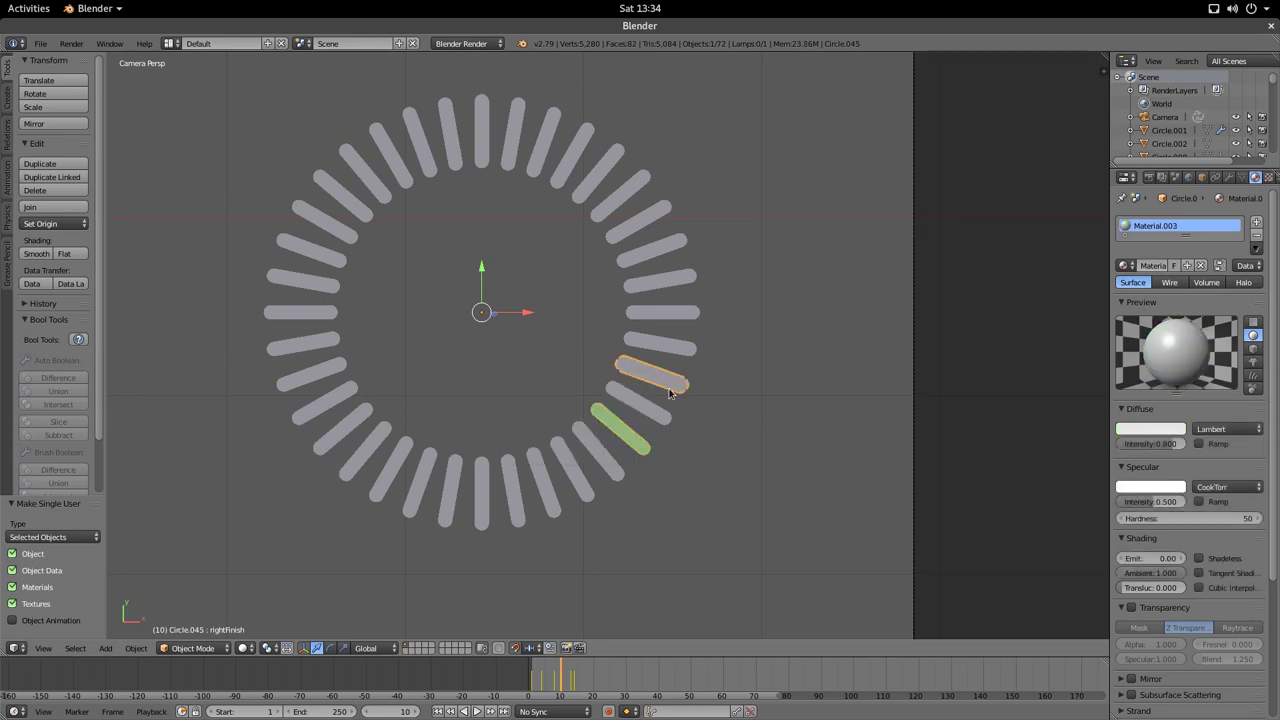
shift+right_click(688, 316)
shift+right_click(662, 256)
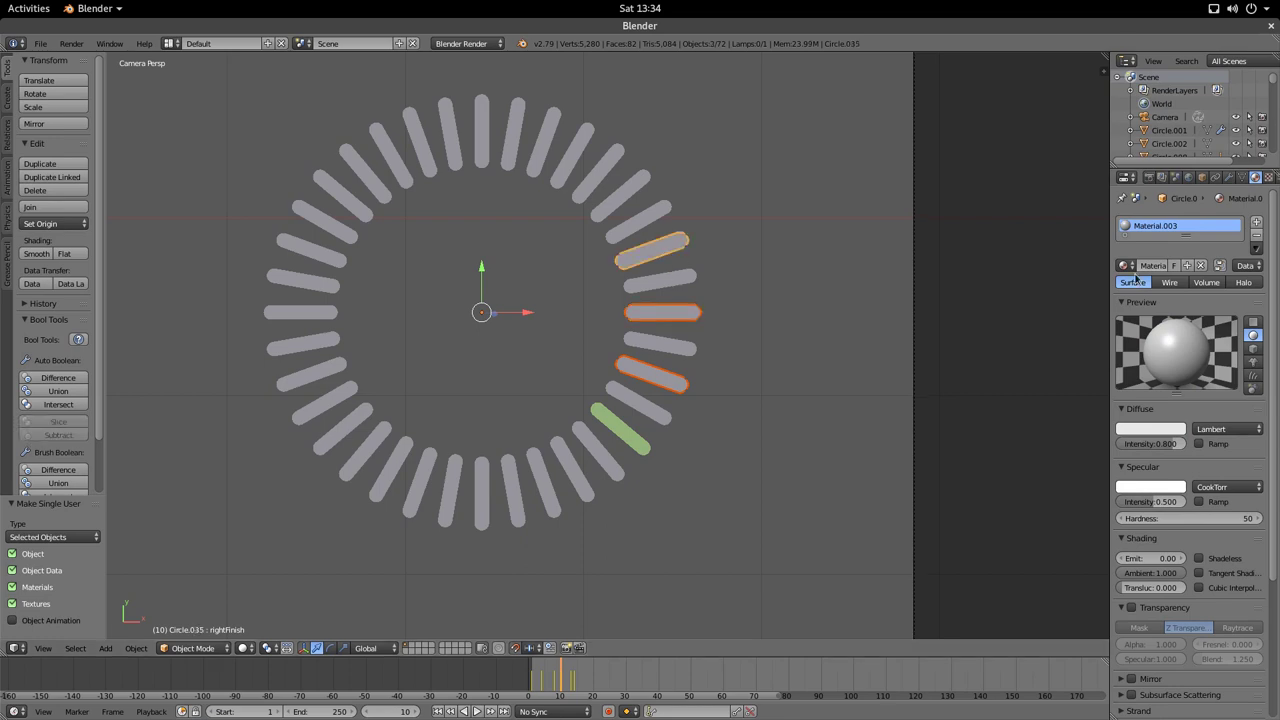
key(u)
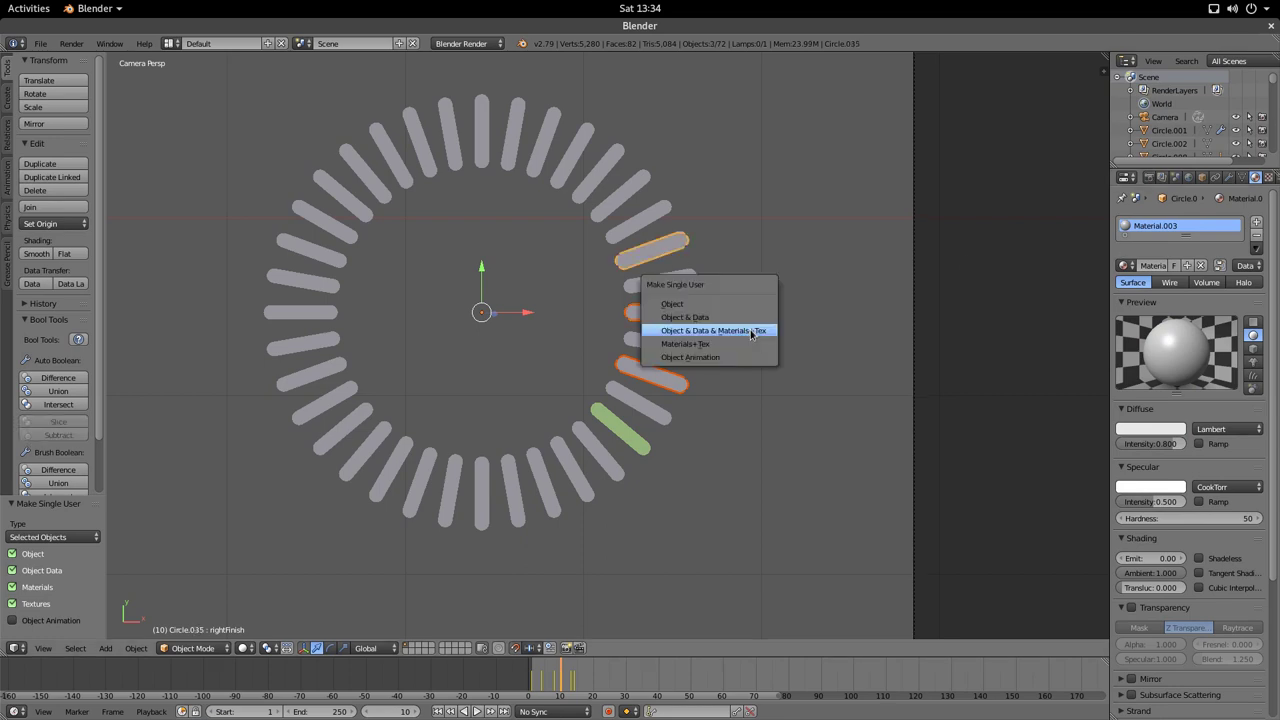
click(751, 331)
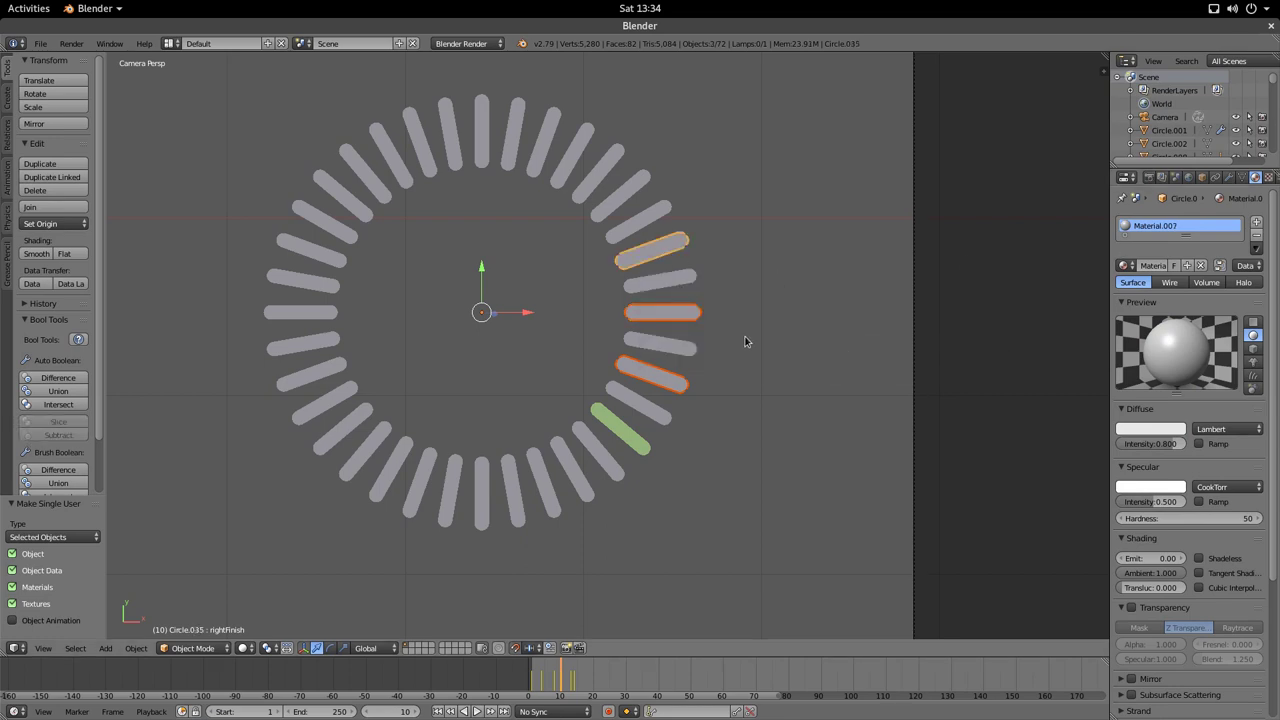
click(1126, 266)
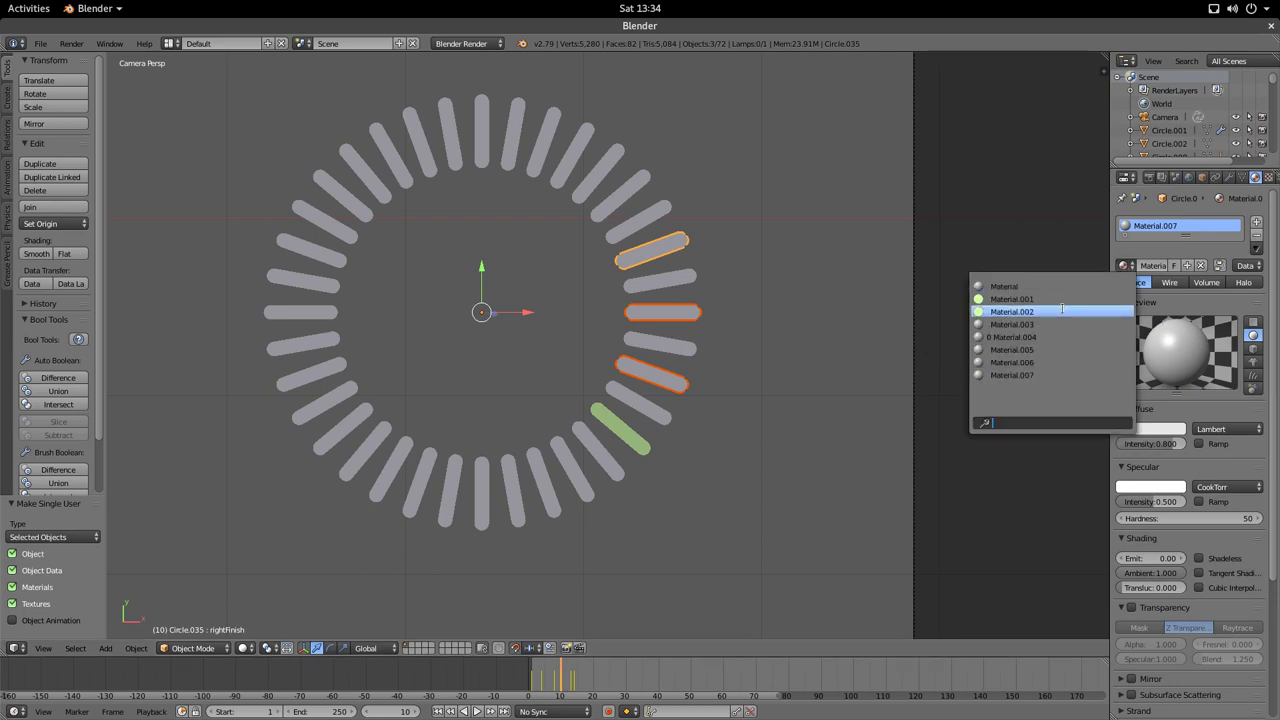
click(1012, 311)
- Reselect the bars beside and below the horizontal bar and make their data and materials single-user
right_click(653, 384)
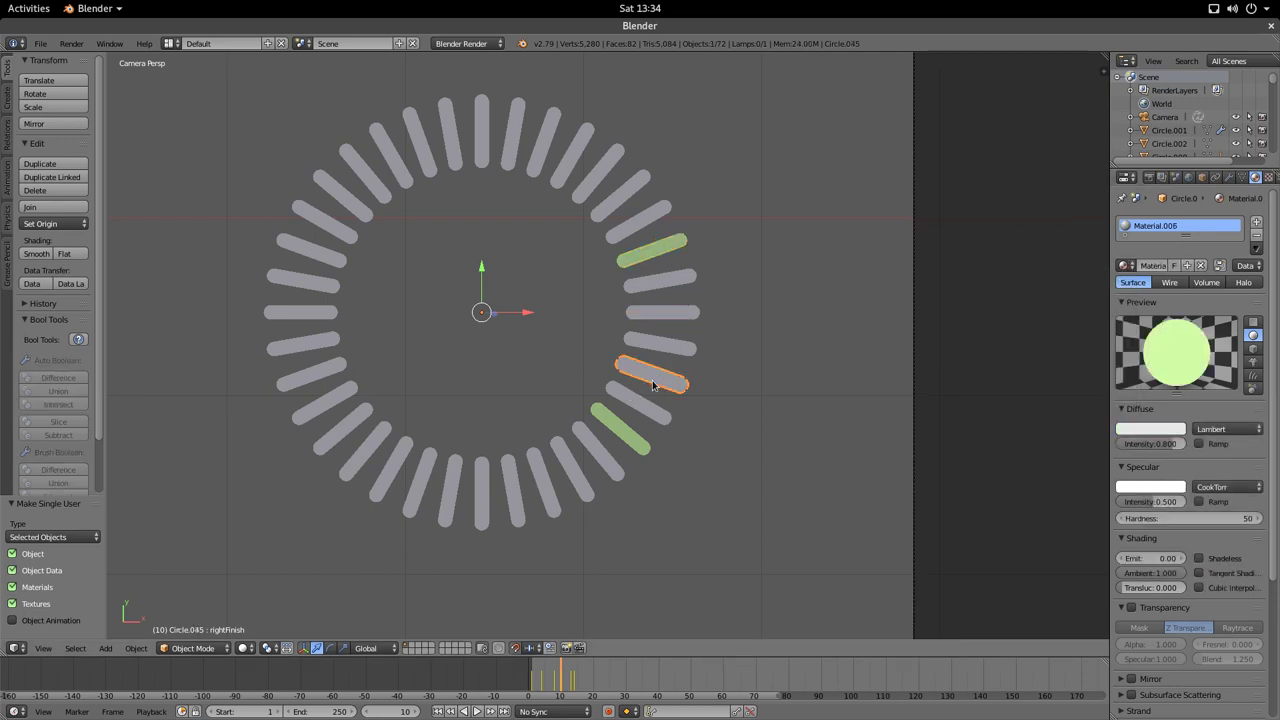
right_click(626, 428)
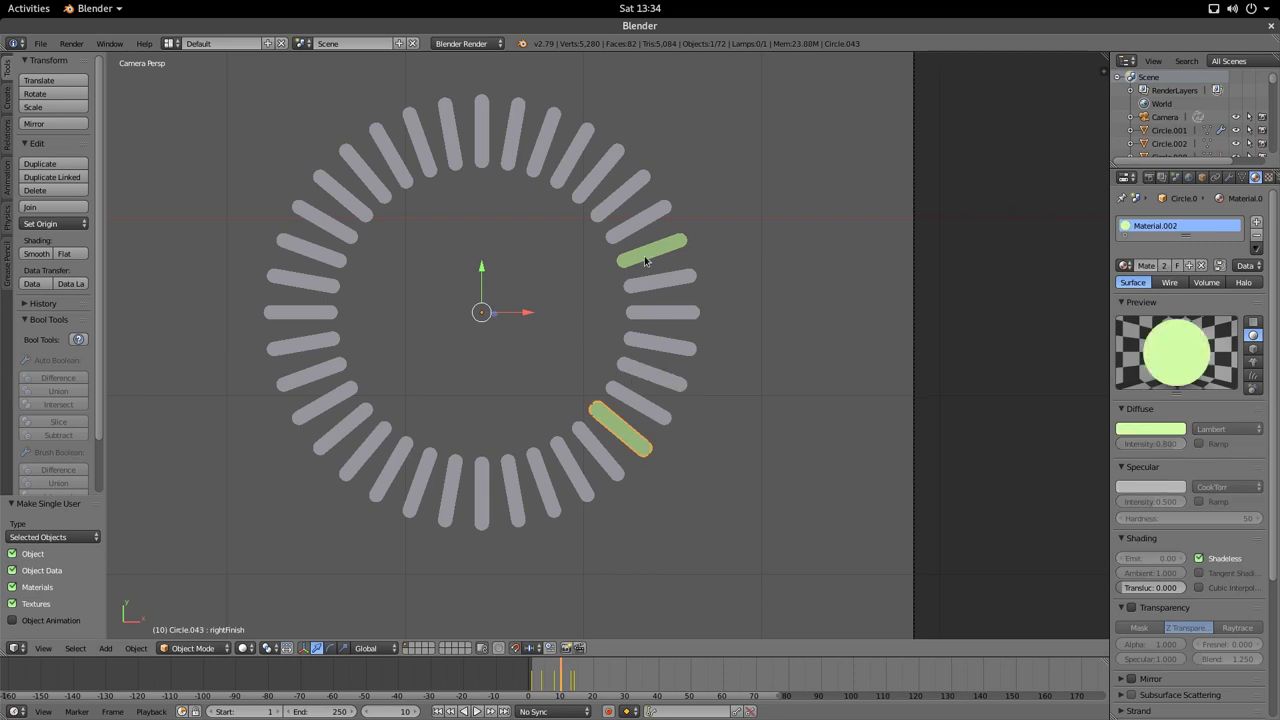
right_click(645, 262)
key(ctrl+z)
right_click(646, 249)
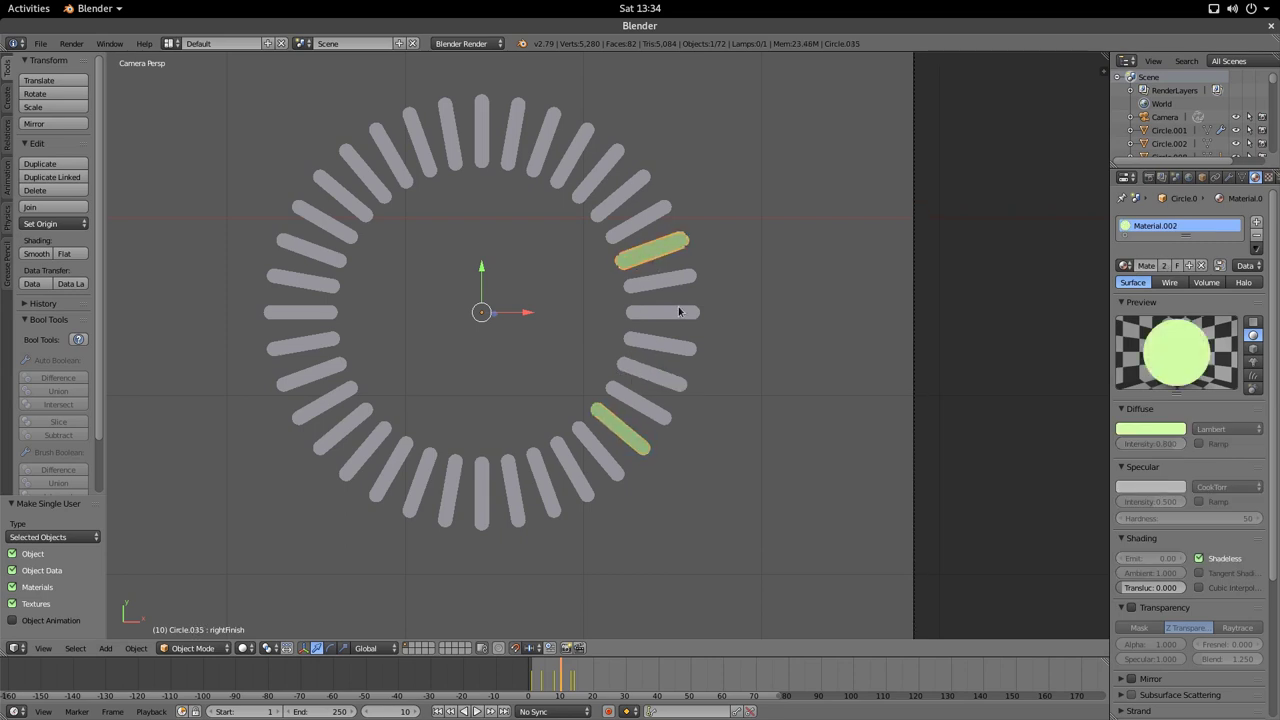
right_click(662, 345)
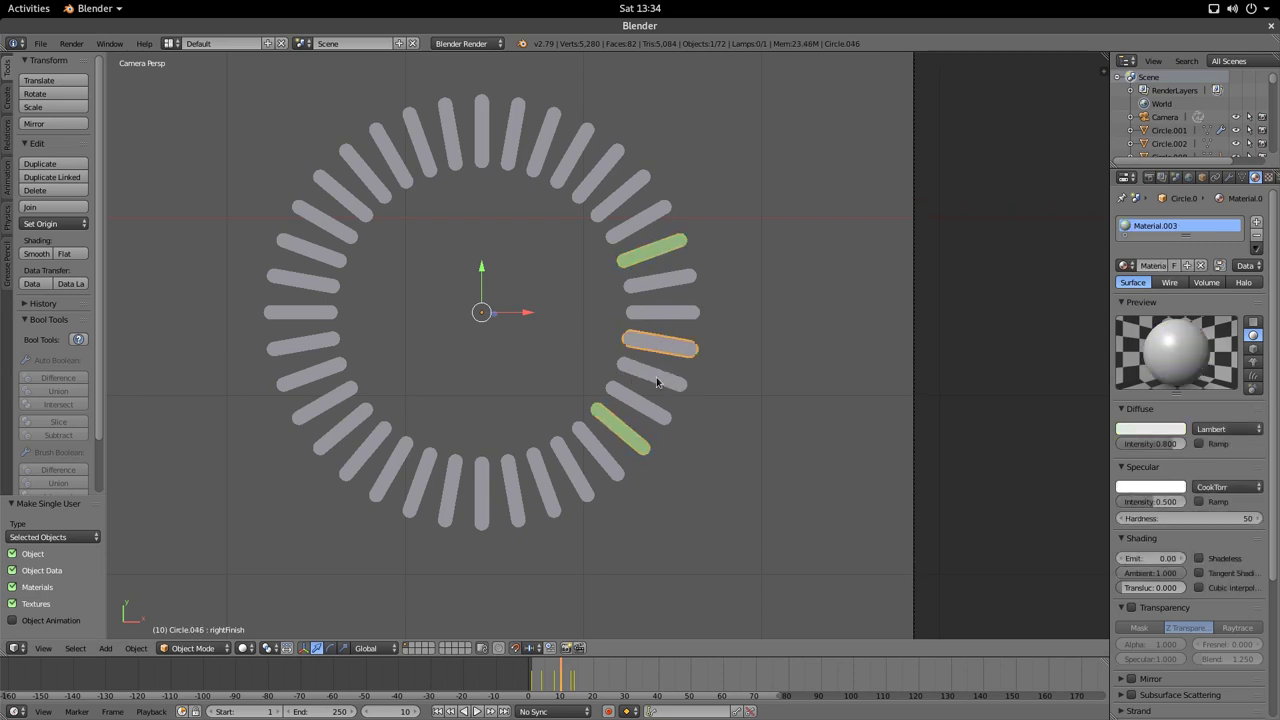
right_click(657, 382)
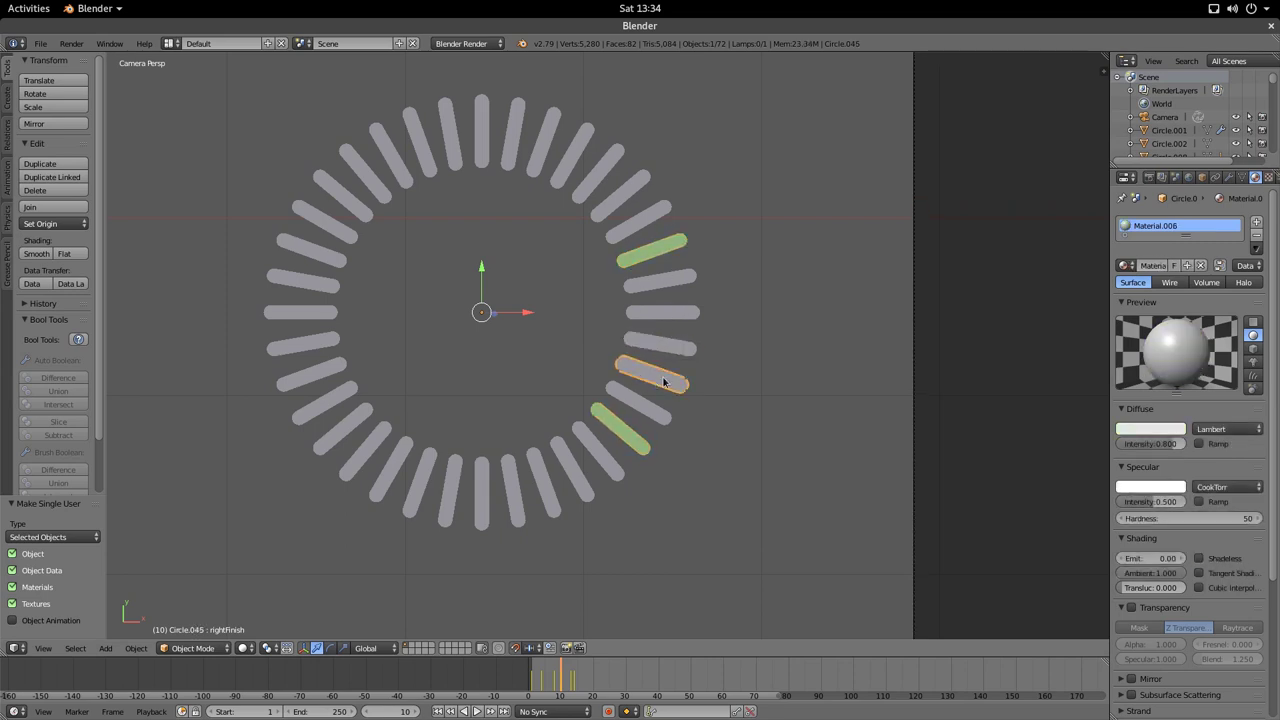
key(u)
click(766, 340)
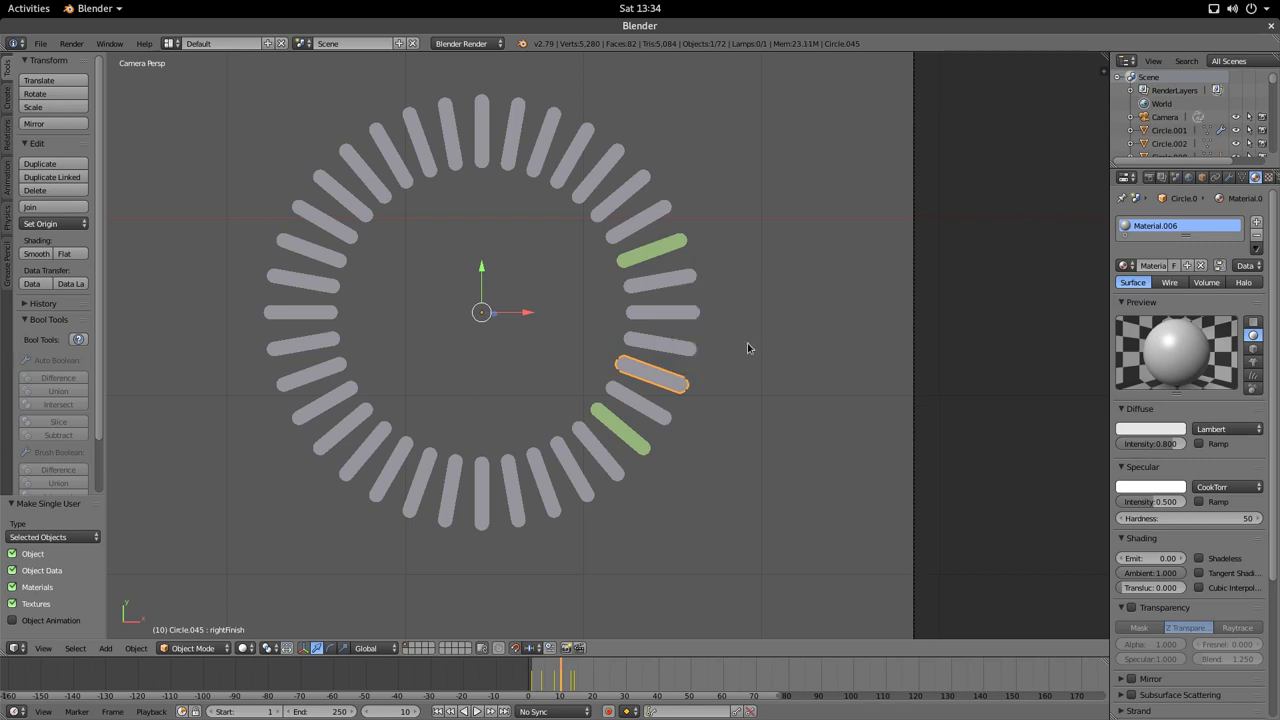
- Make the horizontal bar single-user, then give it and the bar below the green material
right_click(684, 316)
key(u)
click(690, 315)
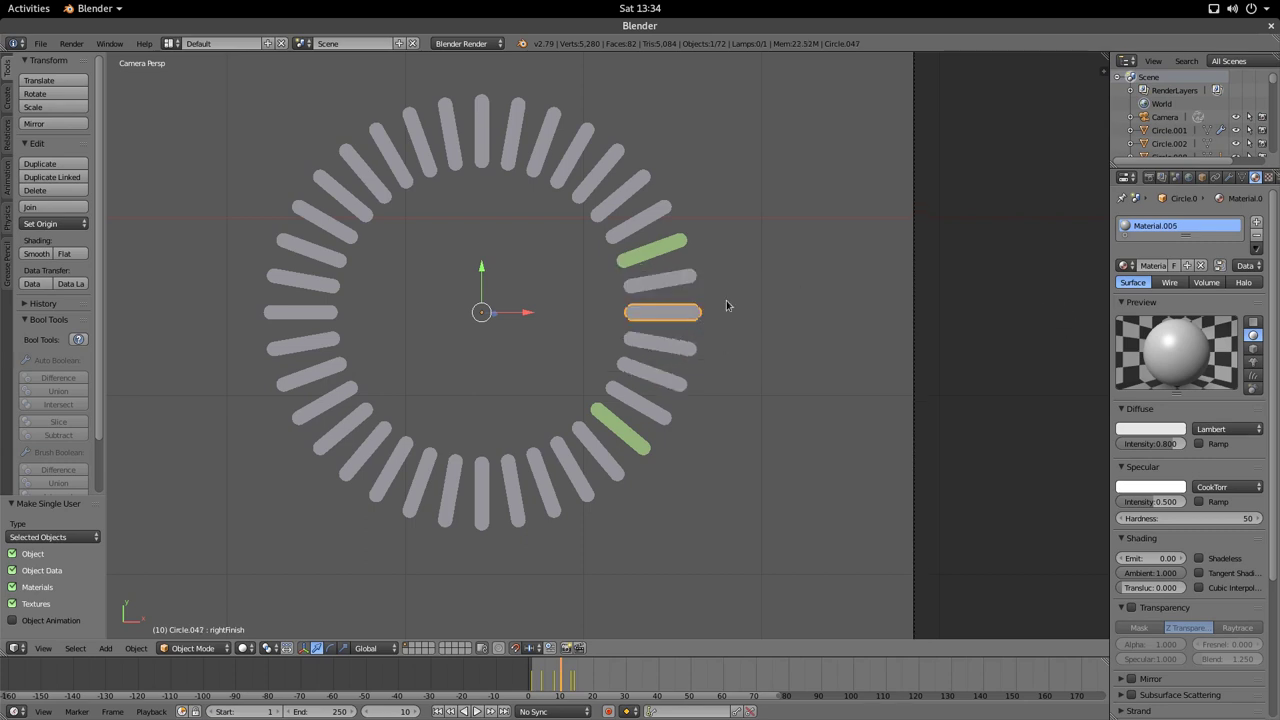
right_click(677, 385)
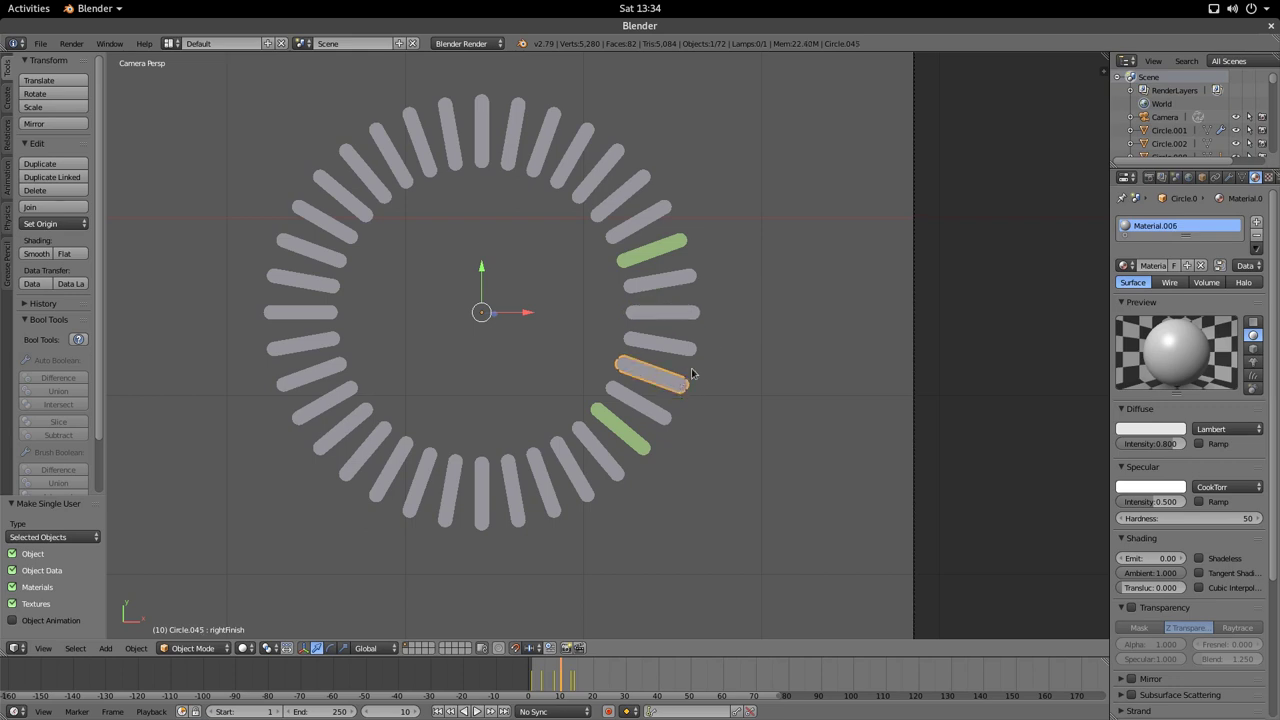
click(1126, 265)
click(1085, 306)
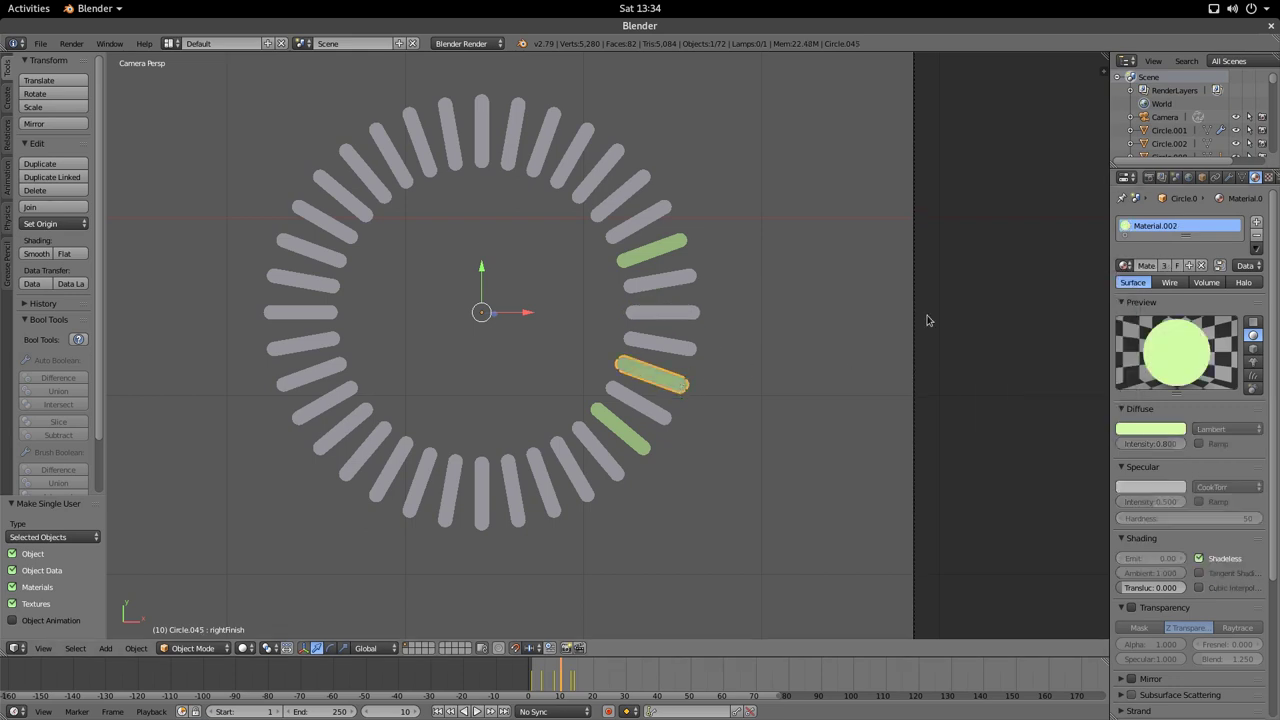
right_click(692, 316)
click(1124, 265)
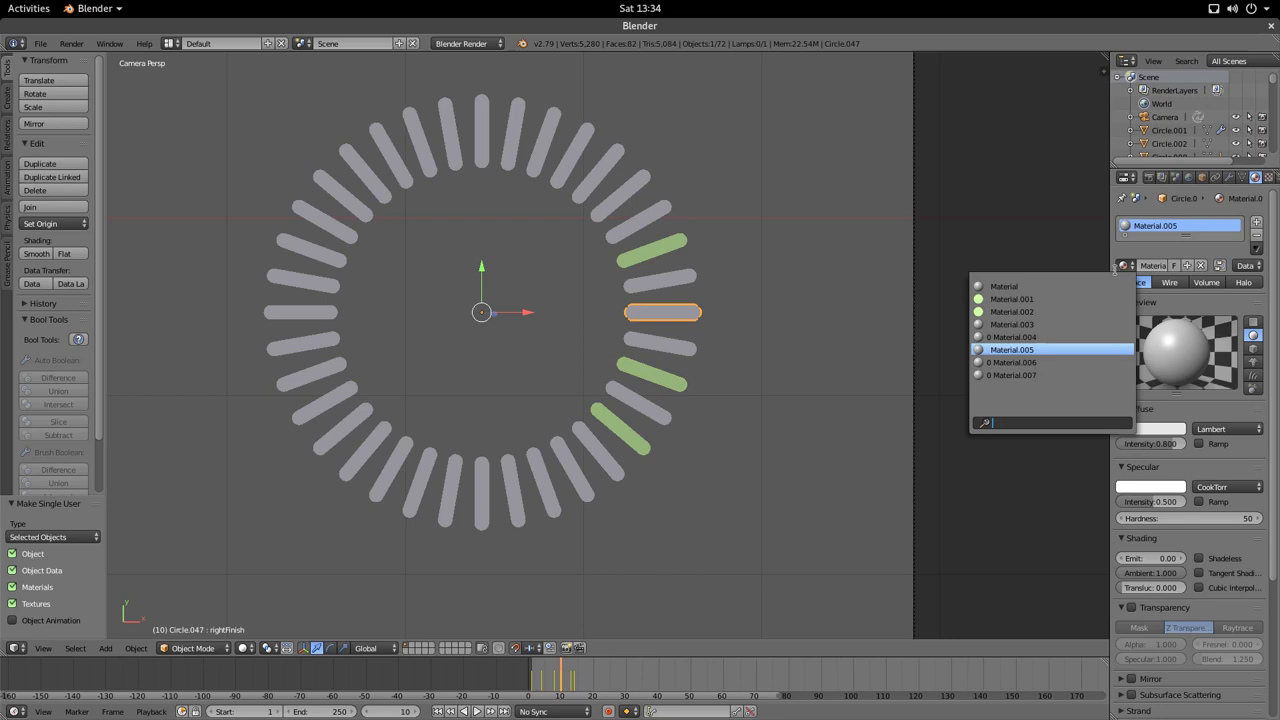
click(1080, 308)
- Make two top-right bars single-user and assign them the green Material.002
right_click(614, 200)
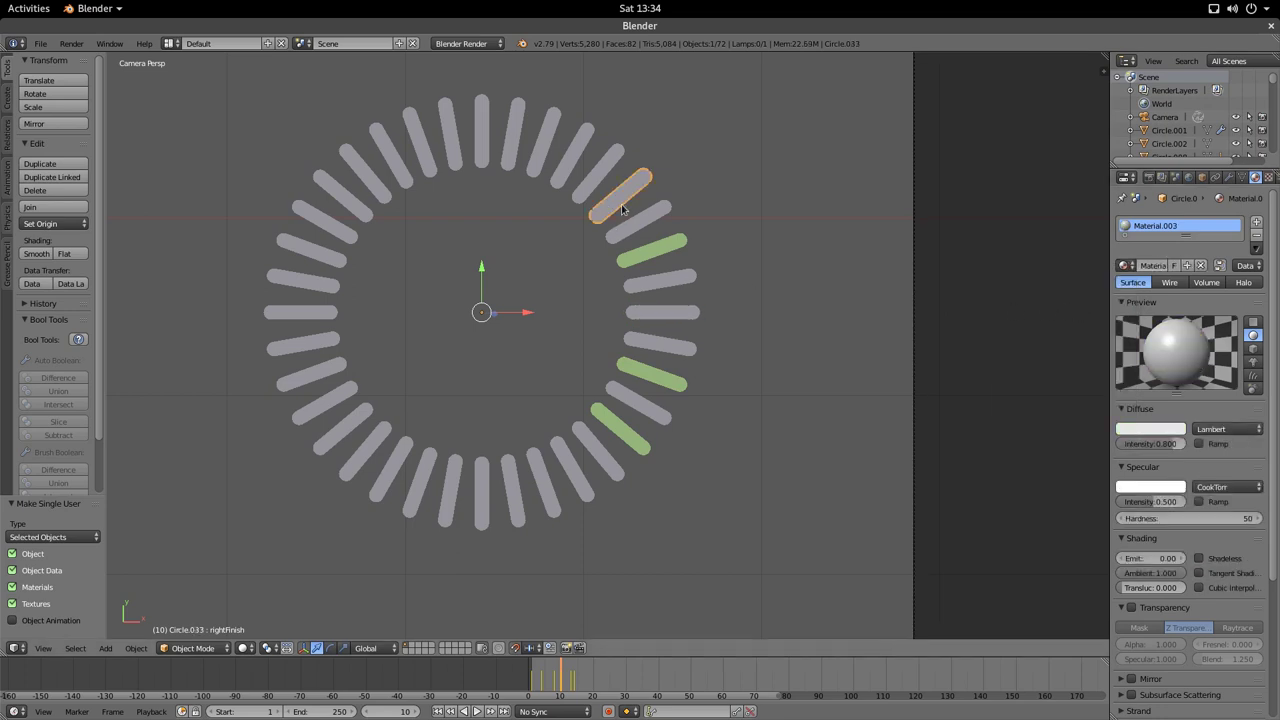
shift+right_click(567, 165)
key(u)
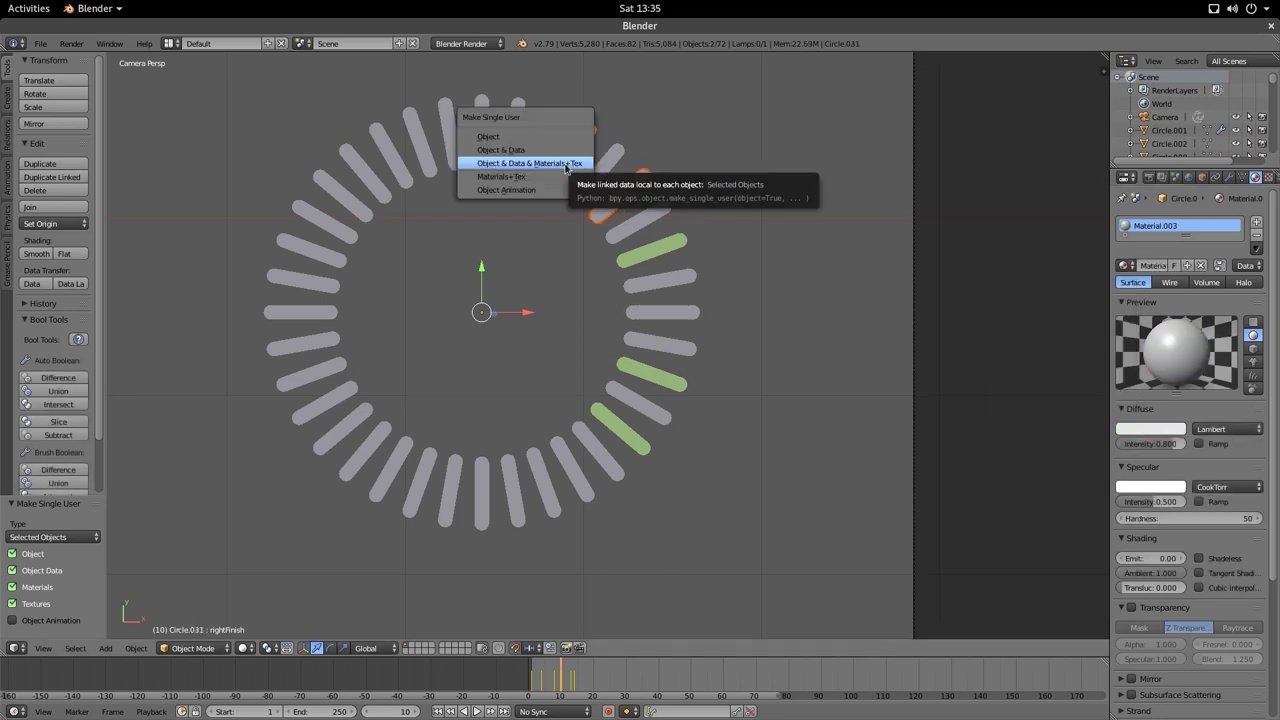
click(563, 165)
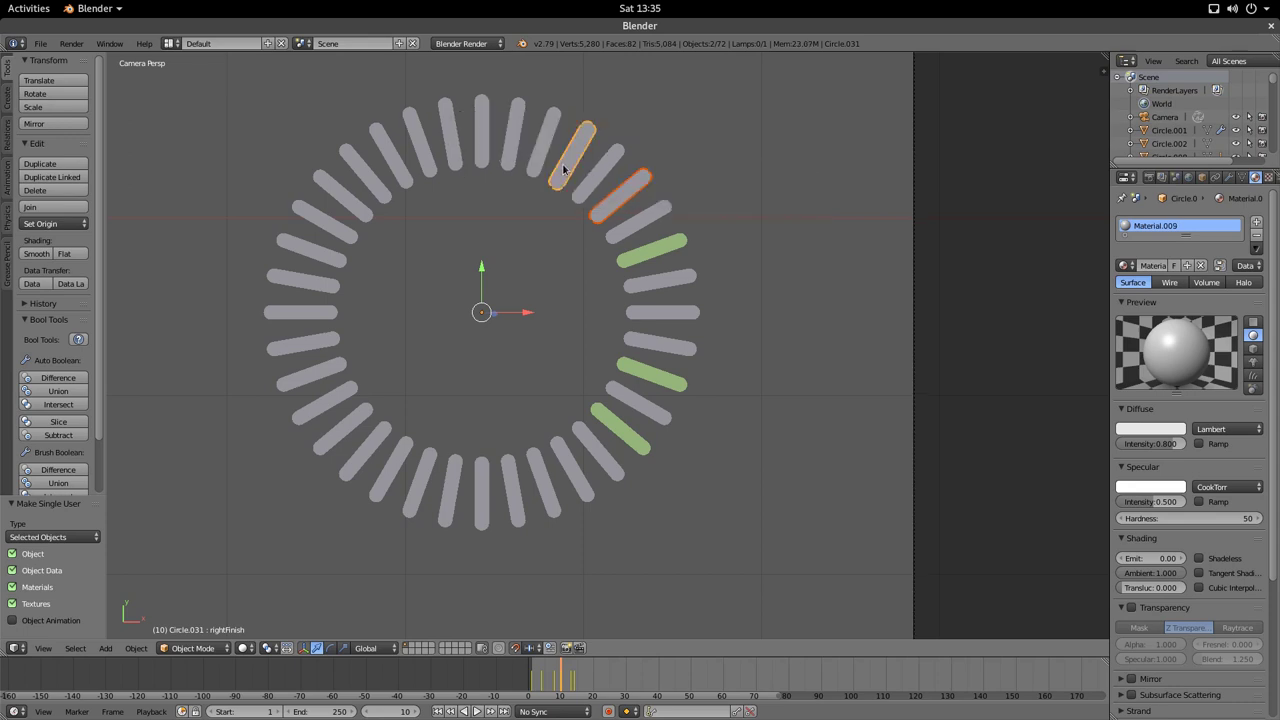
click(1122, 266)
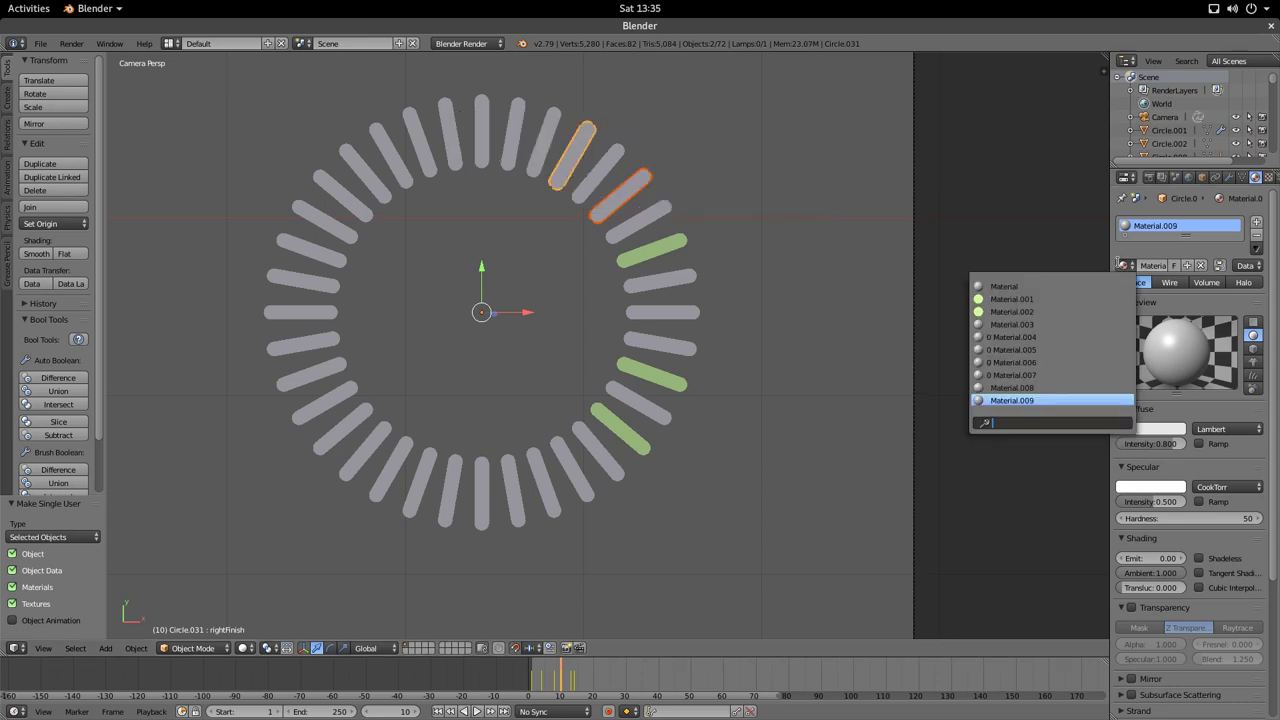
click(970, 310)
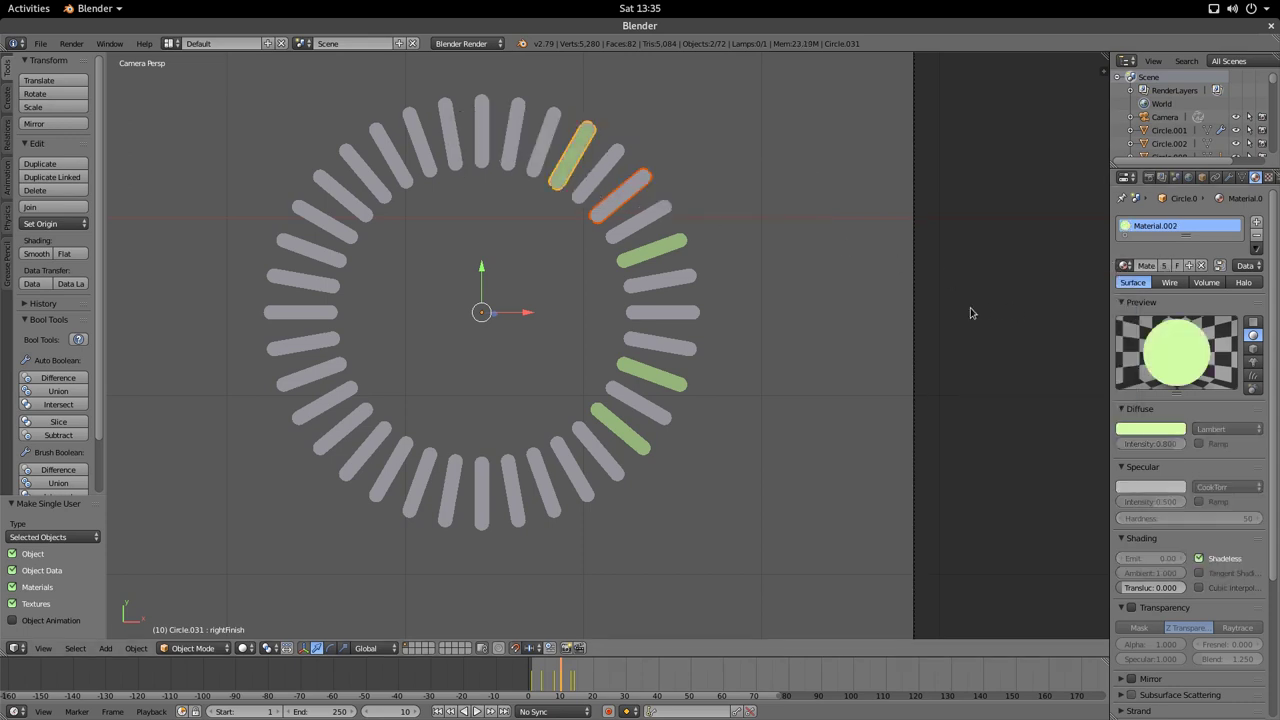
right_click(645, 193)
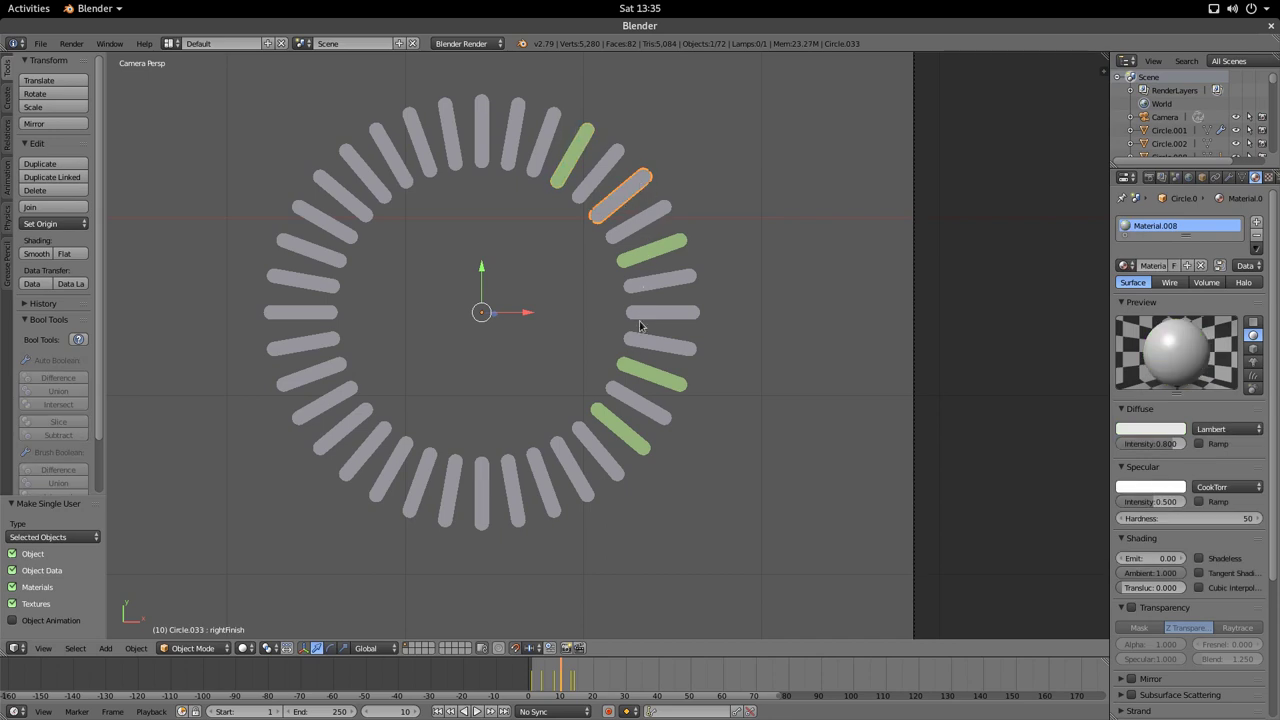
- Scrub the timeline to preview the rings' animation
scroll(560, 355, down, 5)
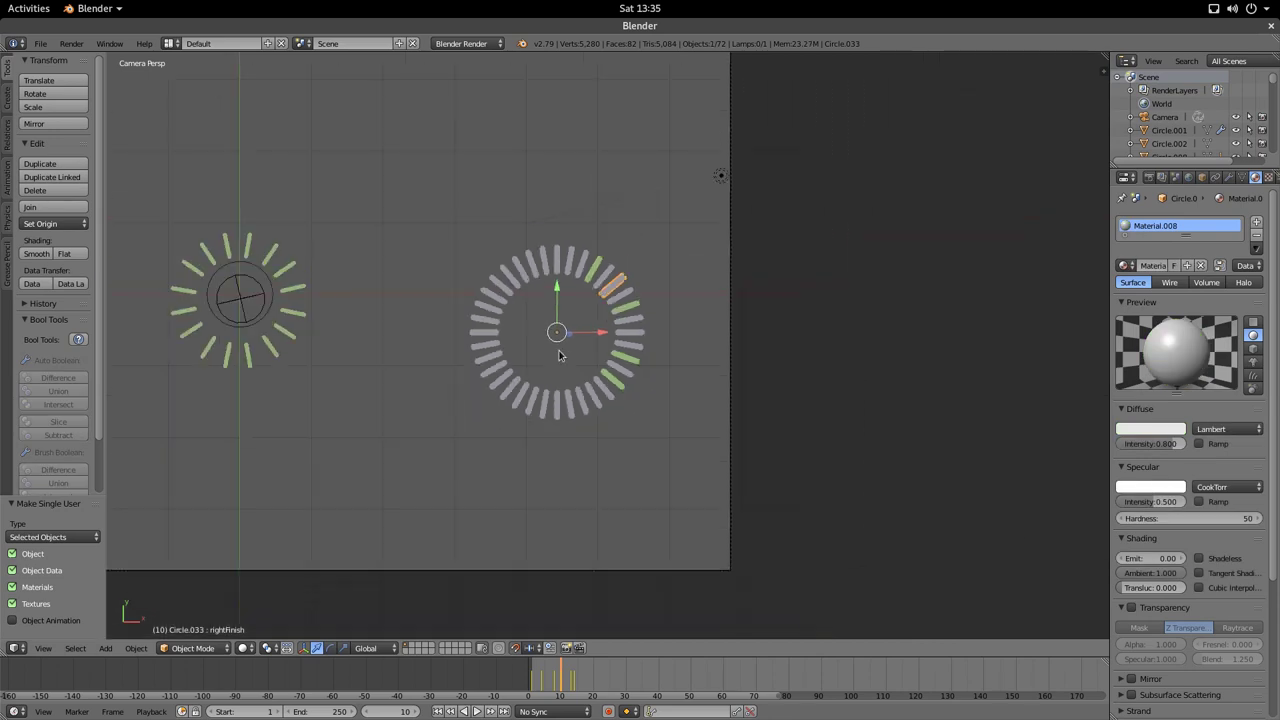
mouse_move(560, 681)
mouse_down()
mouse_move(530, 682)
mouse_move(570, 686)
mouse_up()
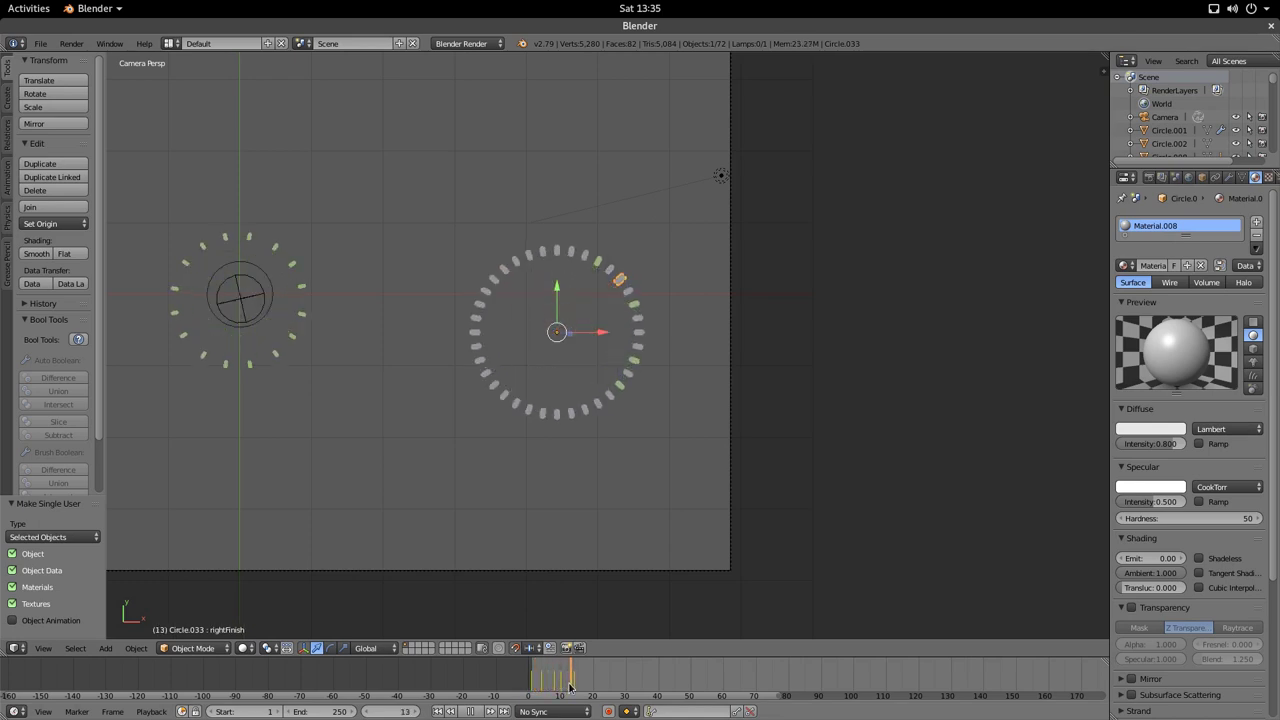
scroll(644, 320, up, 2)
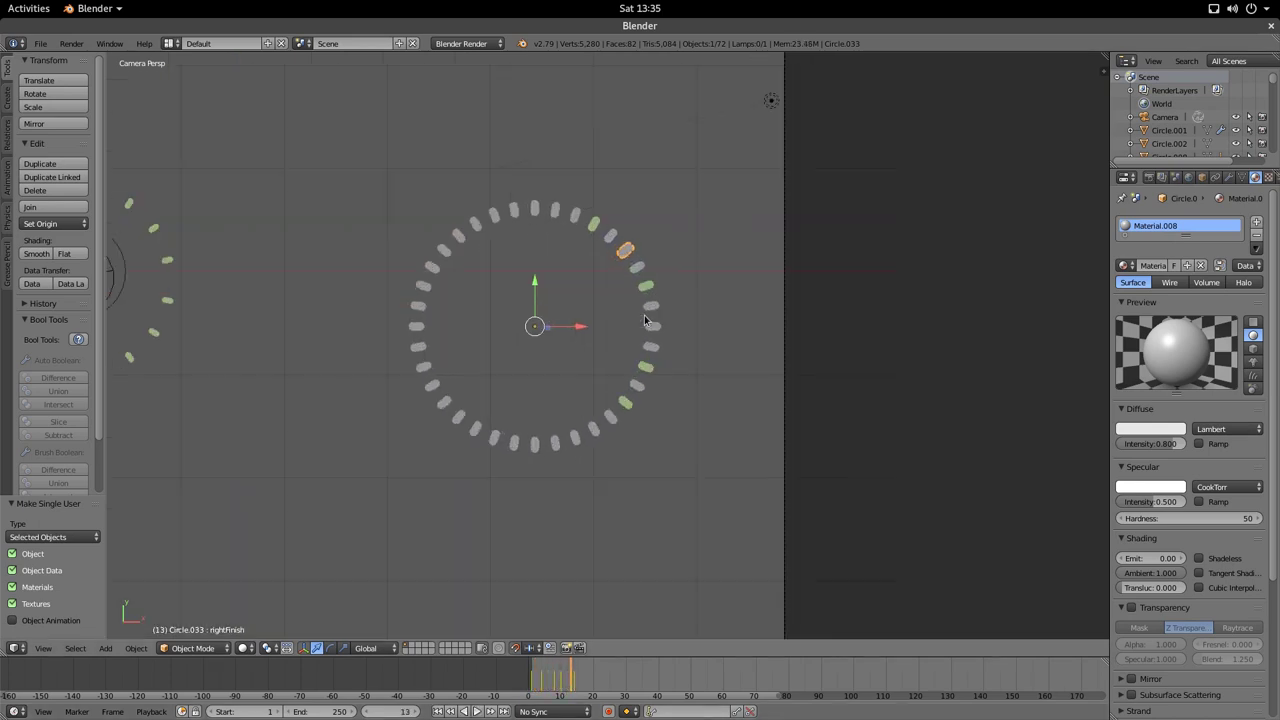
scroll(668, 309, down, 2)
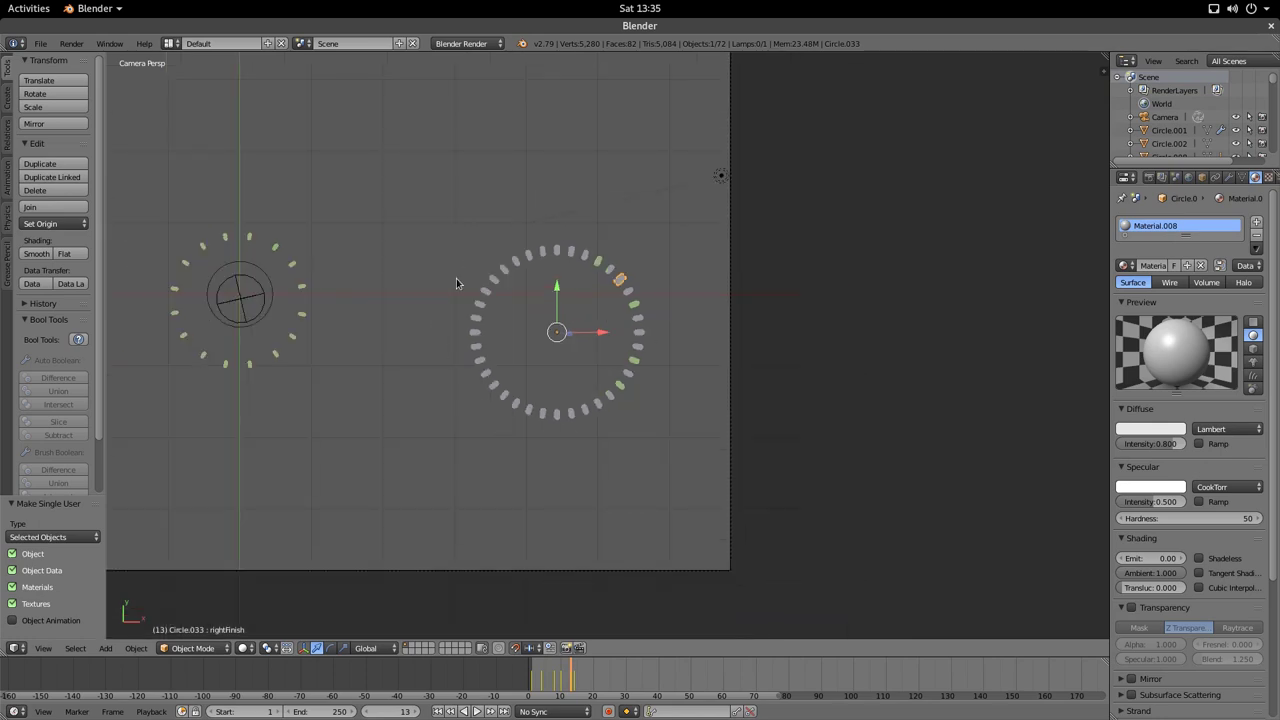
scroll(593, 250, up, 2)
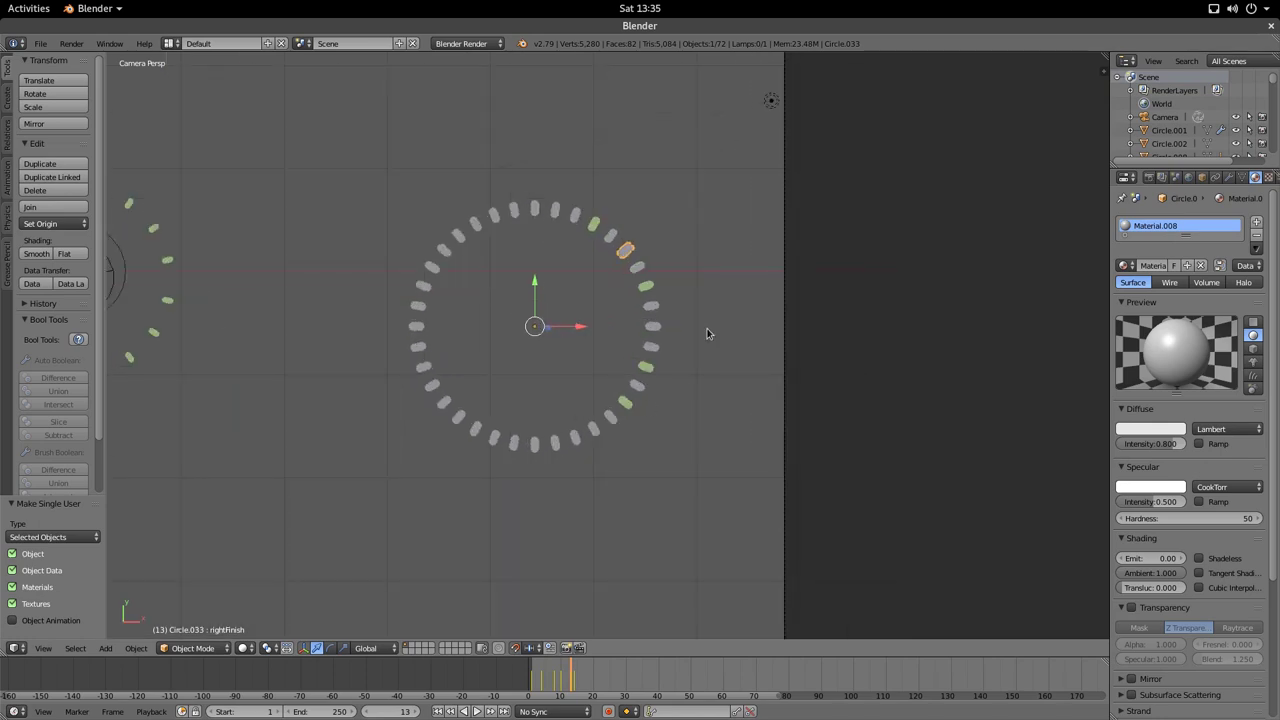
scroll(700, 325, down, 3)
scroll(690, 318, down, 2)
scroll(691, 320, up, 1)
scroll(668, 352, down, 1)
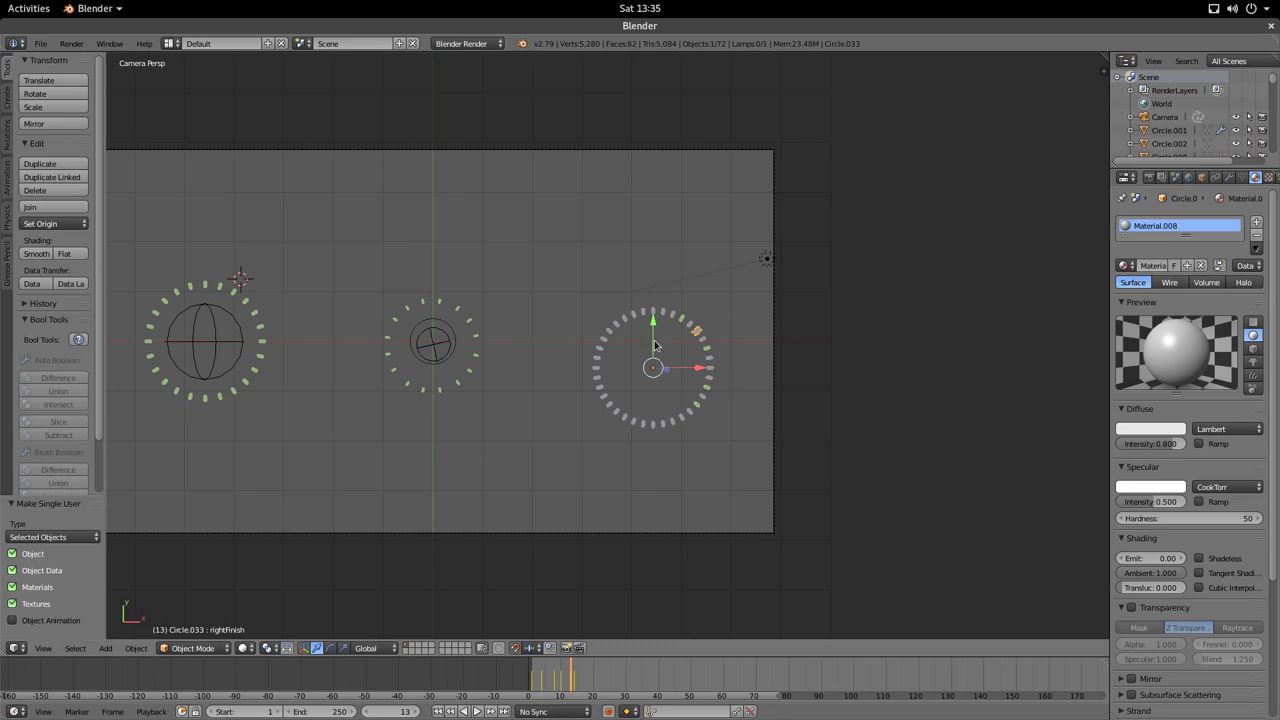
- Box-select near the third ring, then select only the bar Circle.062
click(656, 313)
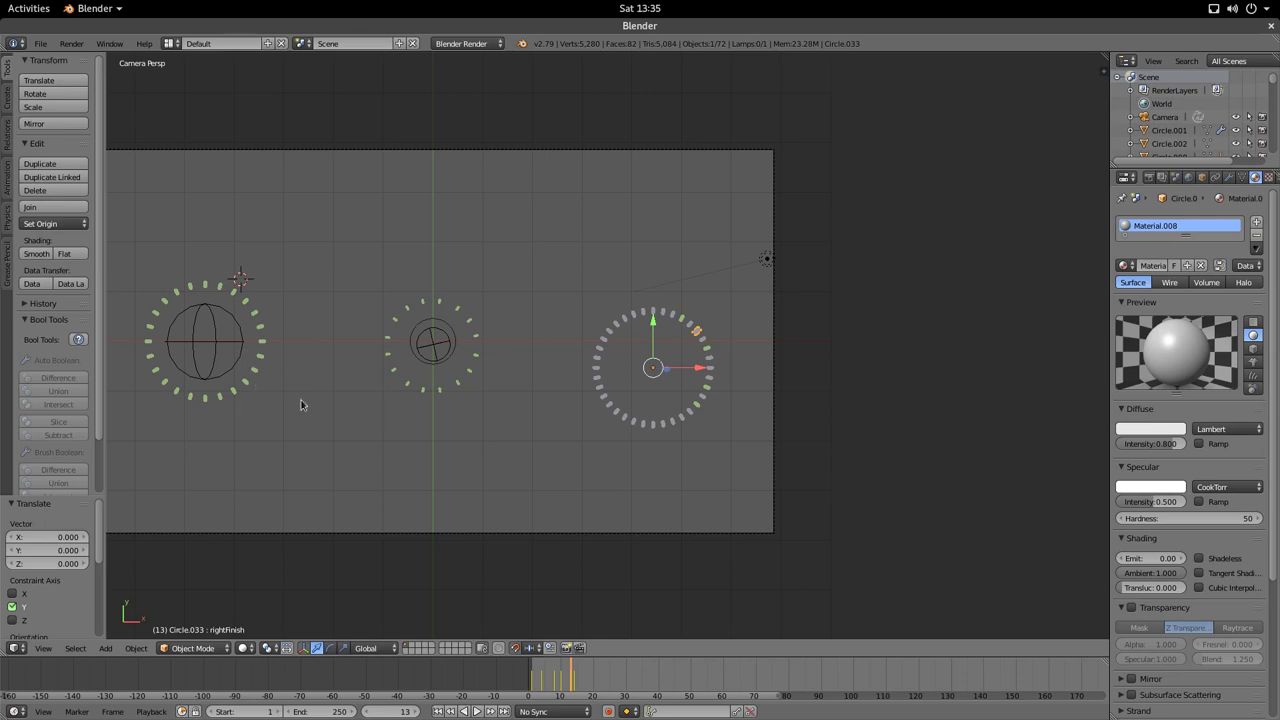
key(shift+a)
key(b)
drag(610, 272, 630, 345)
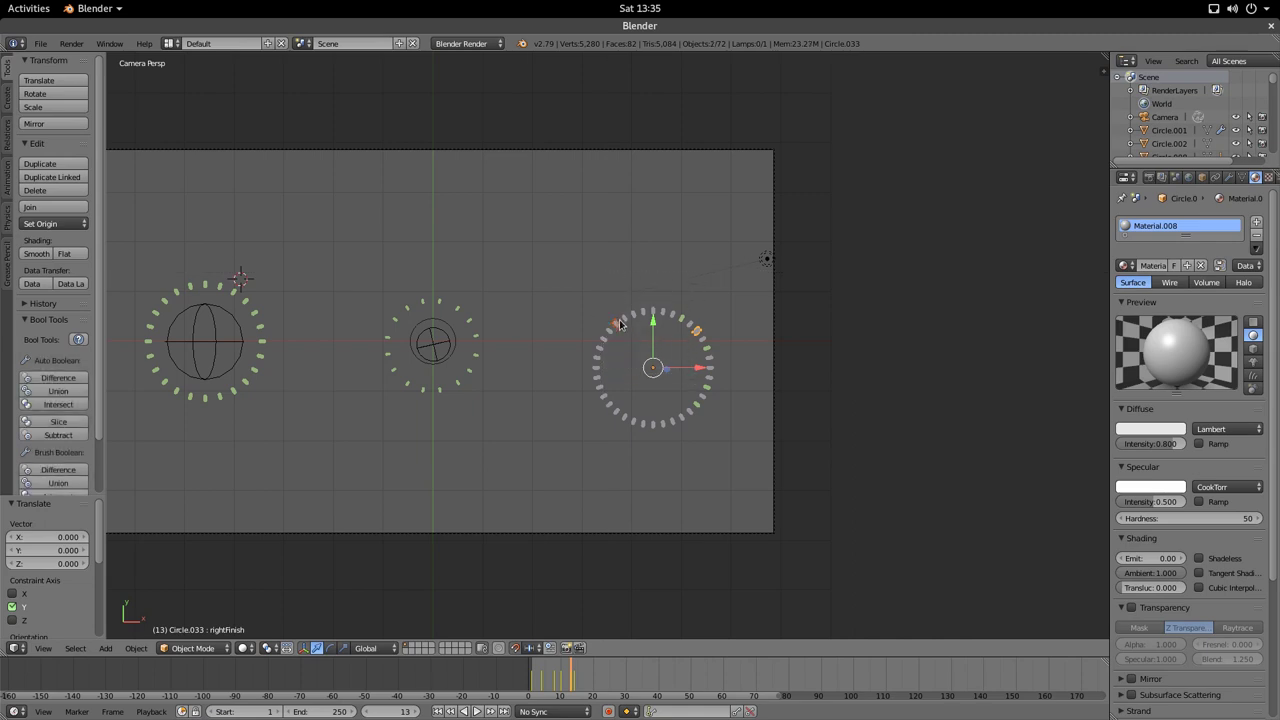
right_click(619, 324)
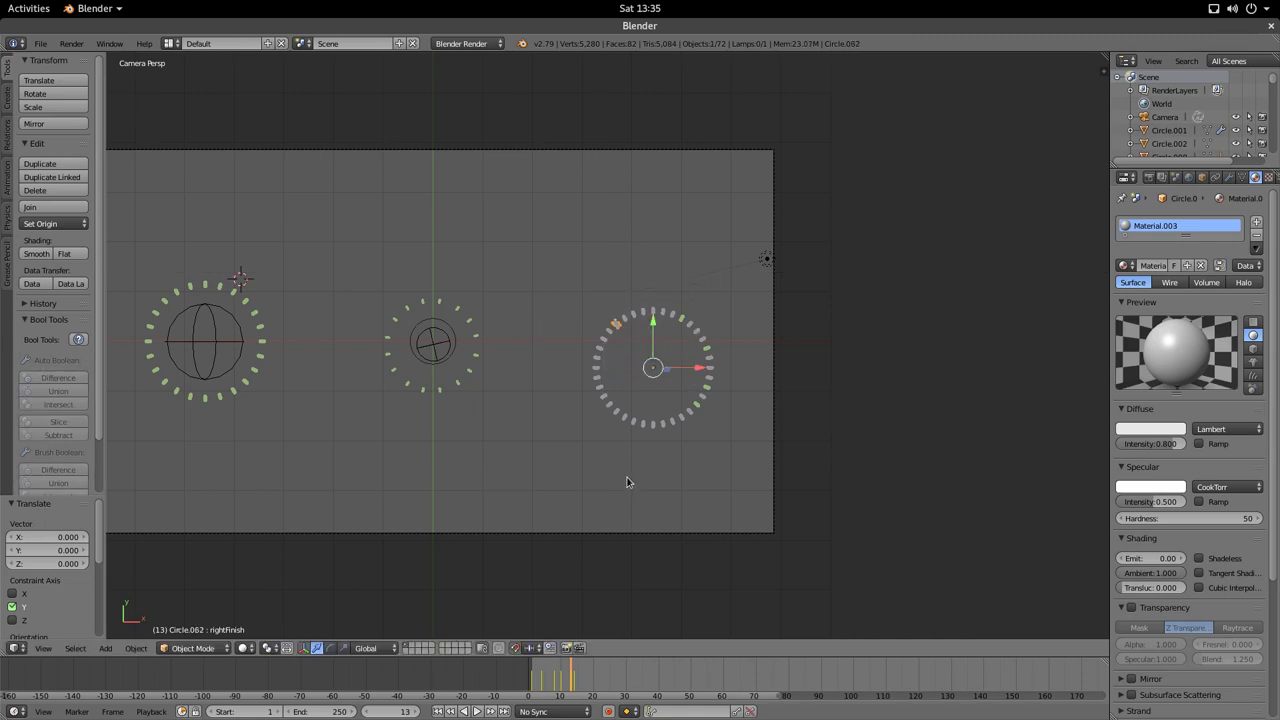
- Add a sphere empty instead of a circle empty and scale it to 0.5
key(shift+a)
mouse_move(556, 482)
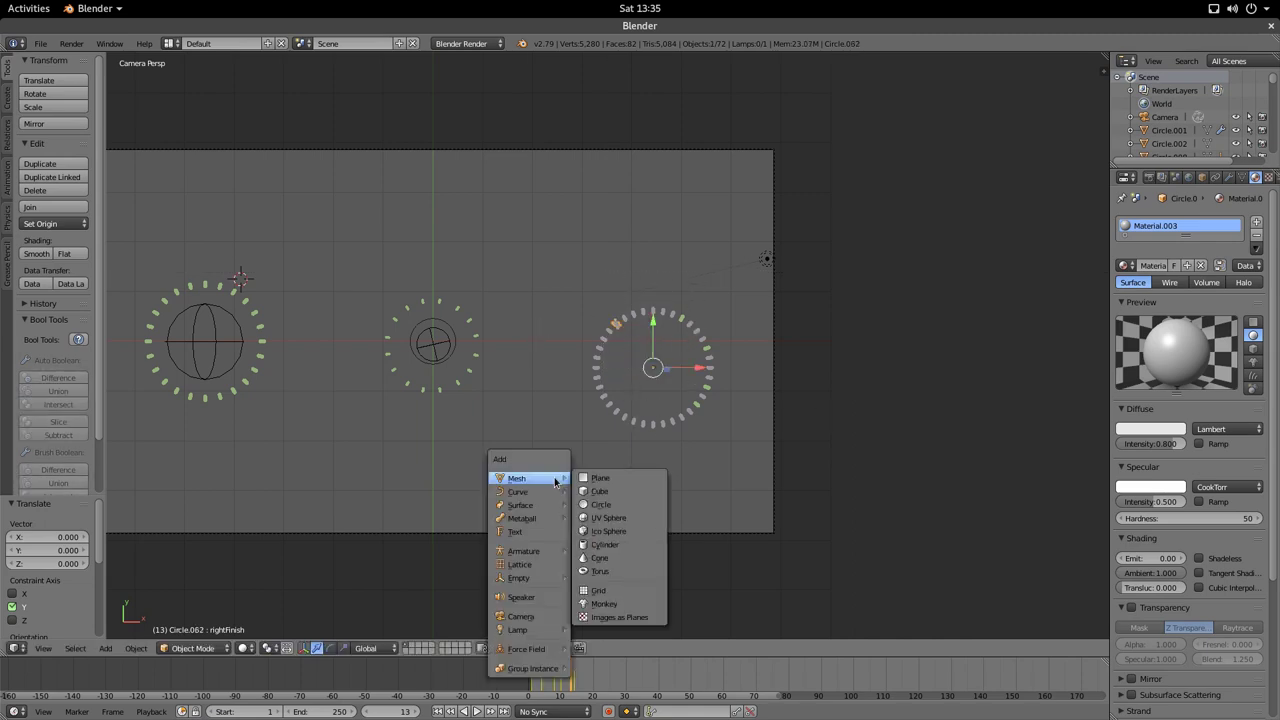
mouse_move(552, 580)
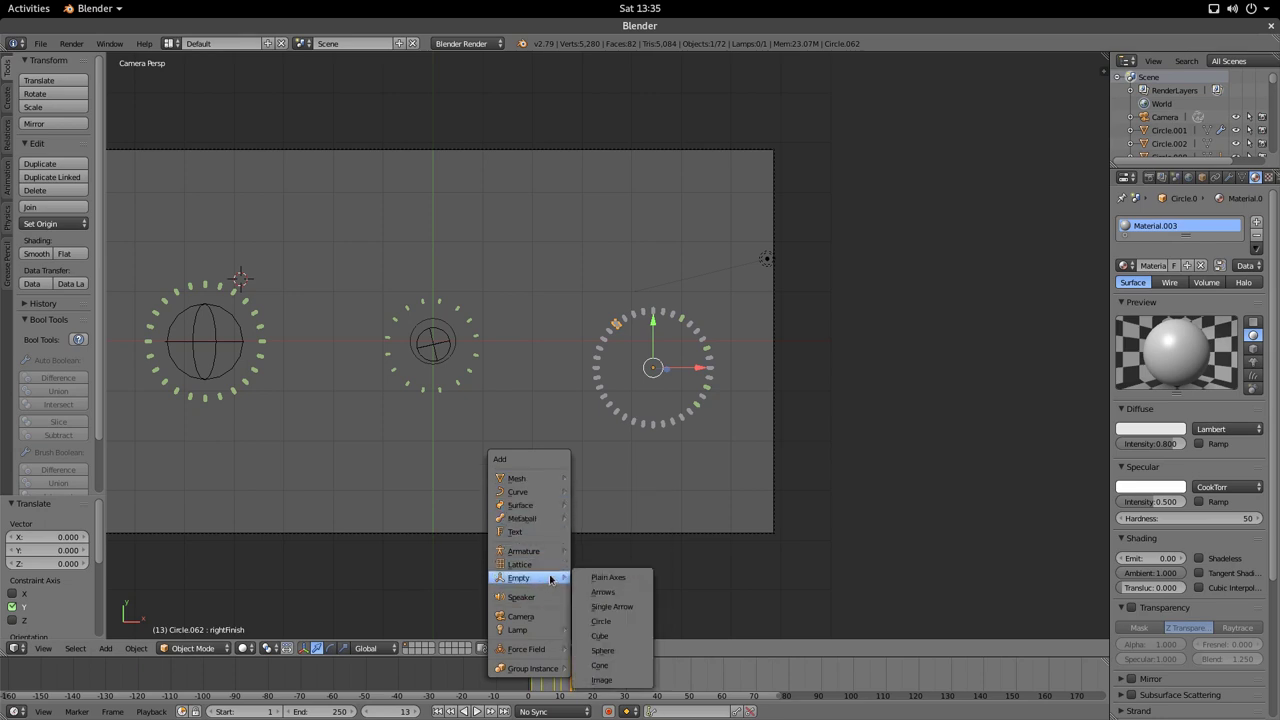
click(604, 621)
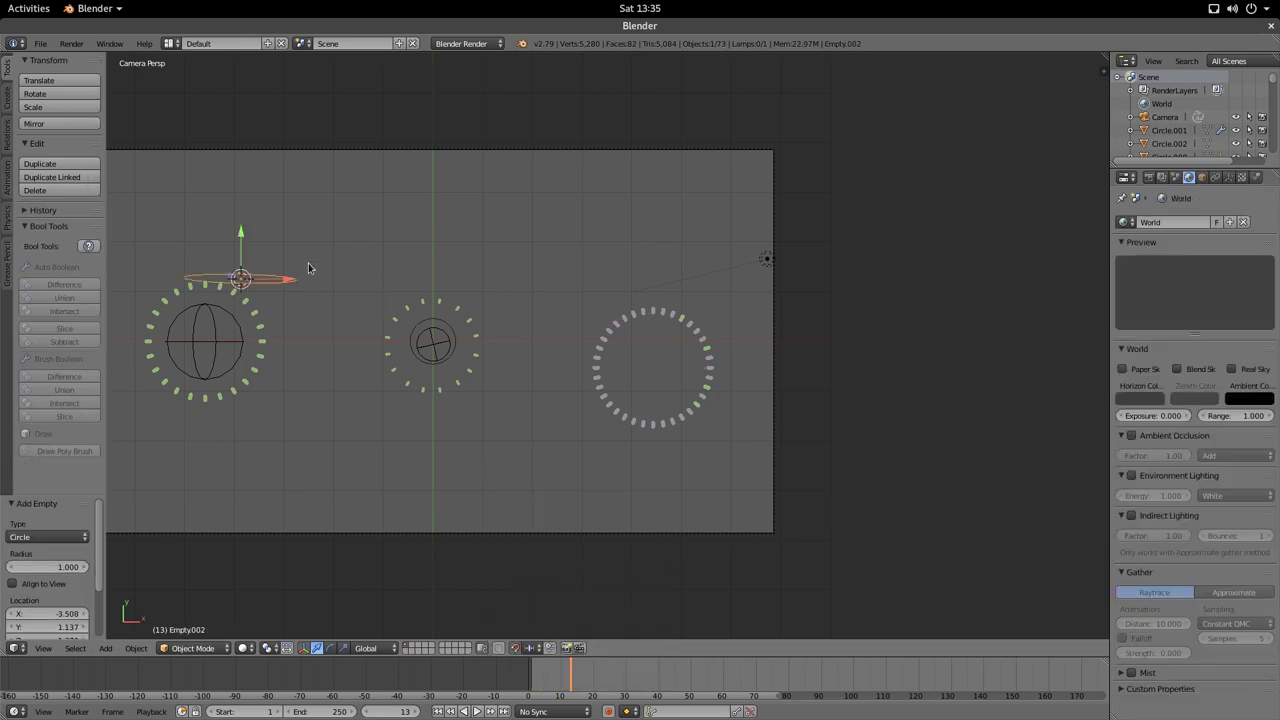
key(ctrl+z)
key(shift+a)
mouse_move(368, 279)
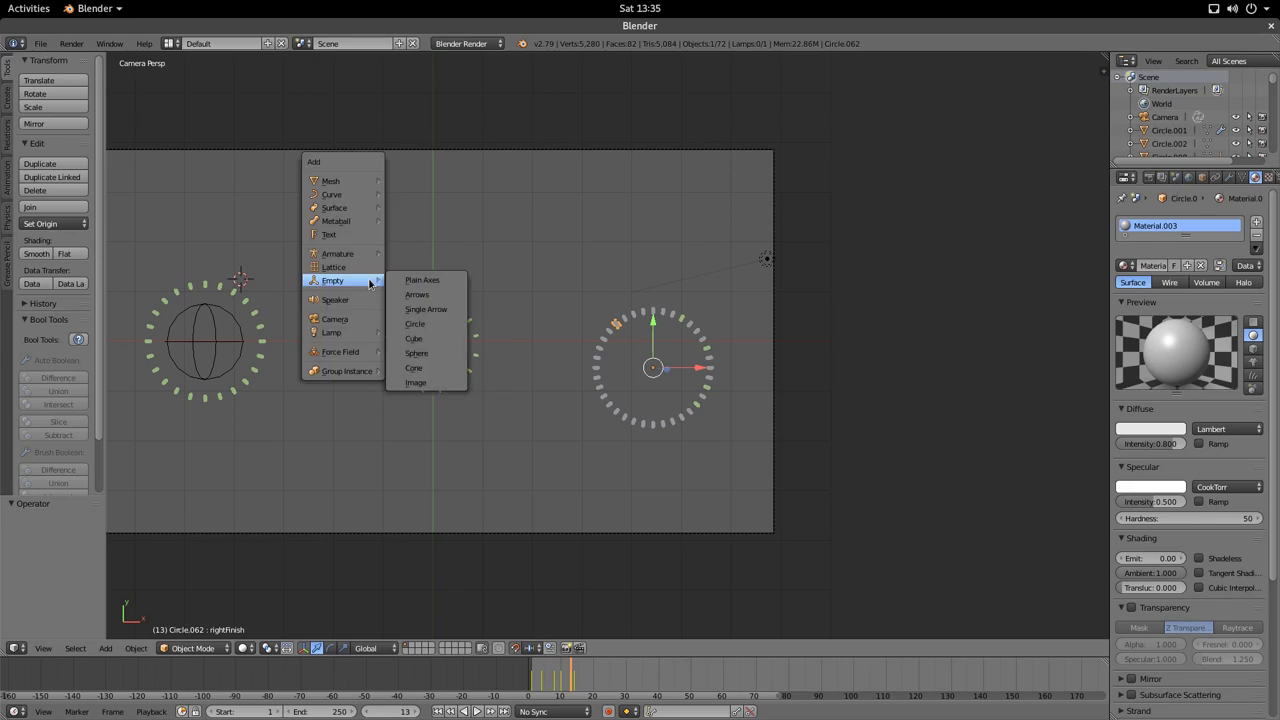
click(416, 353)
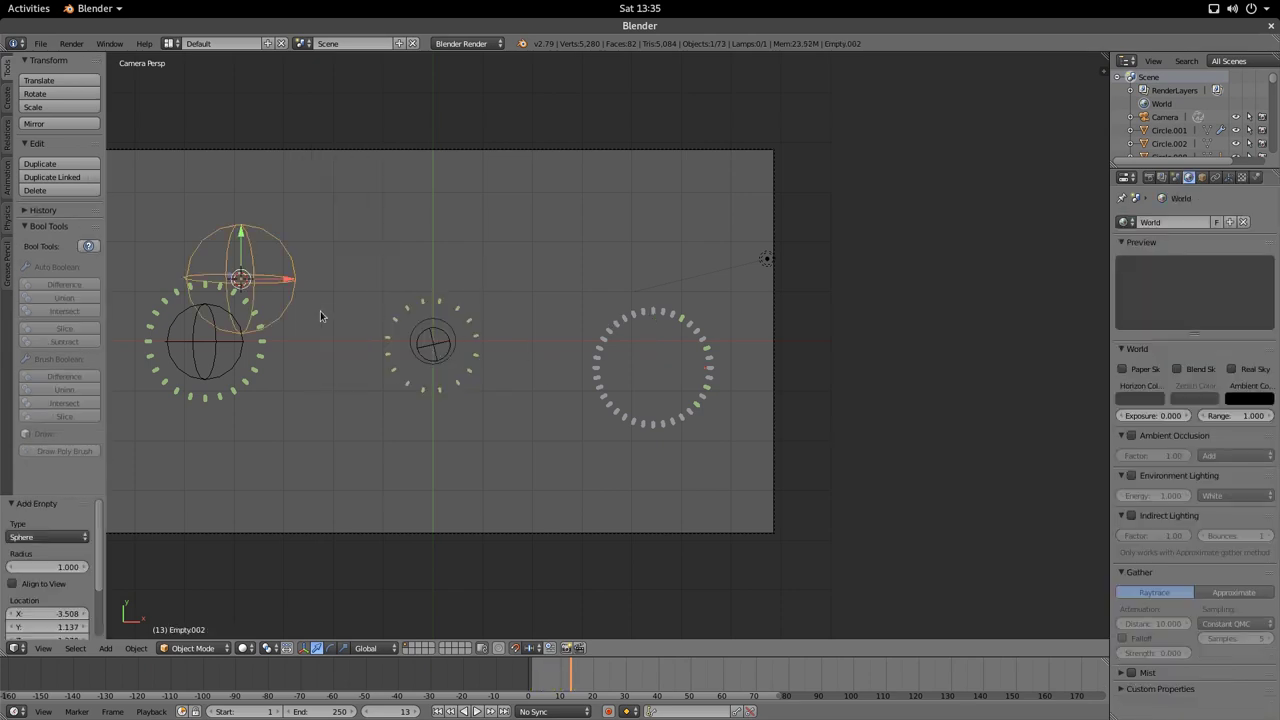
text(s.5)
key(Return)
- Move the sphere empty along X and then Y onto the third ring
key(g)
key(x)
key(1)
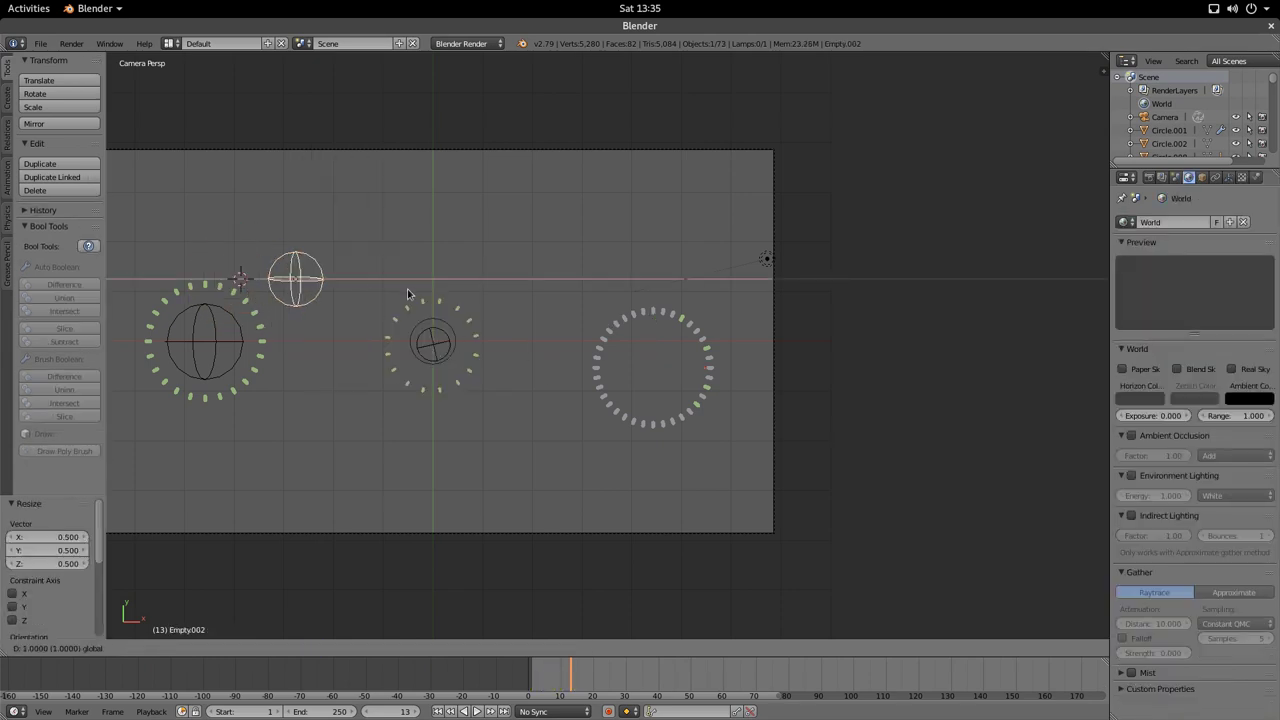
key(Return)
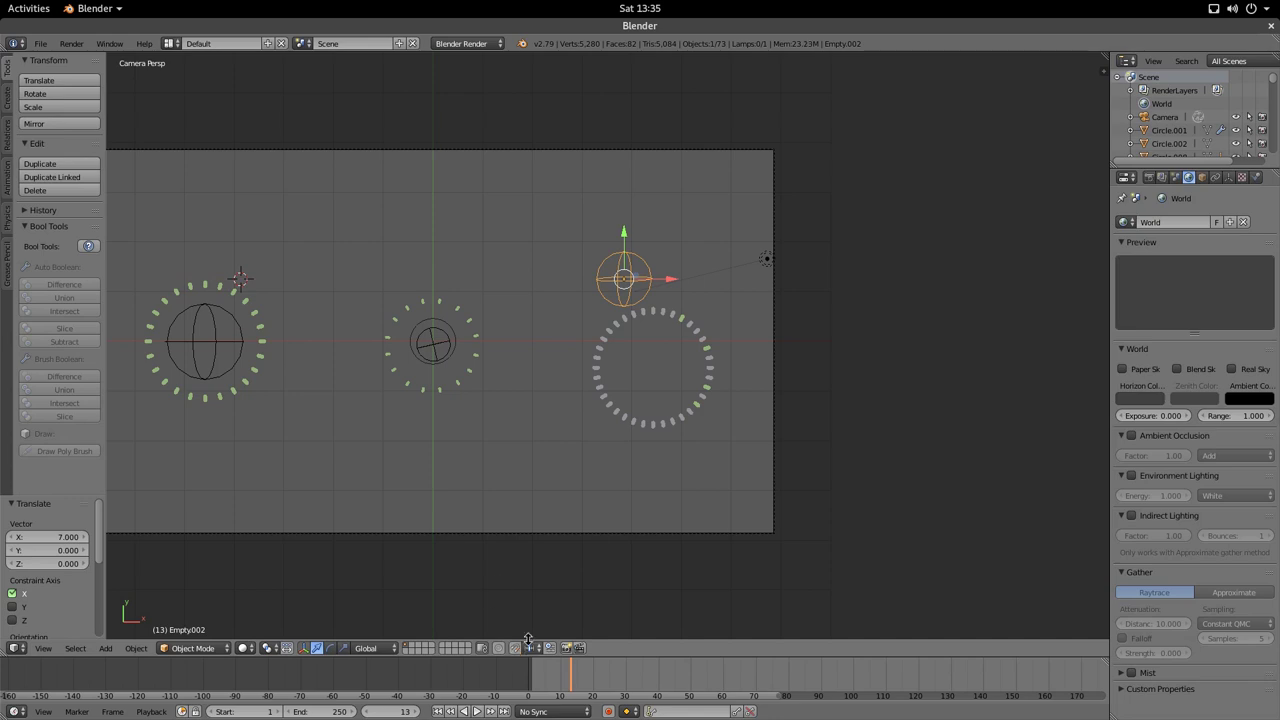
key(g)
key(y)
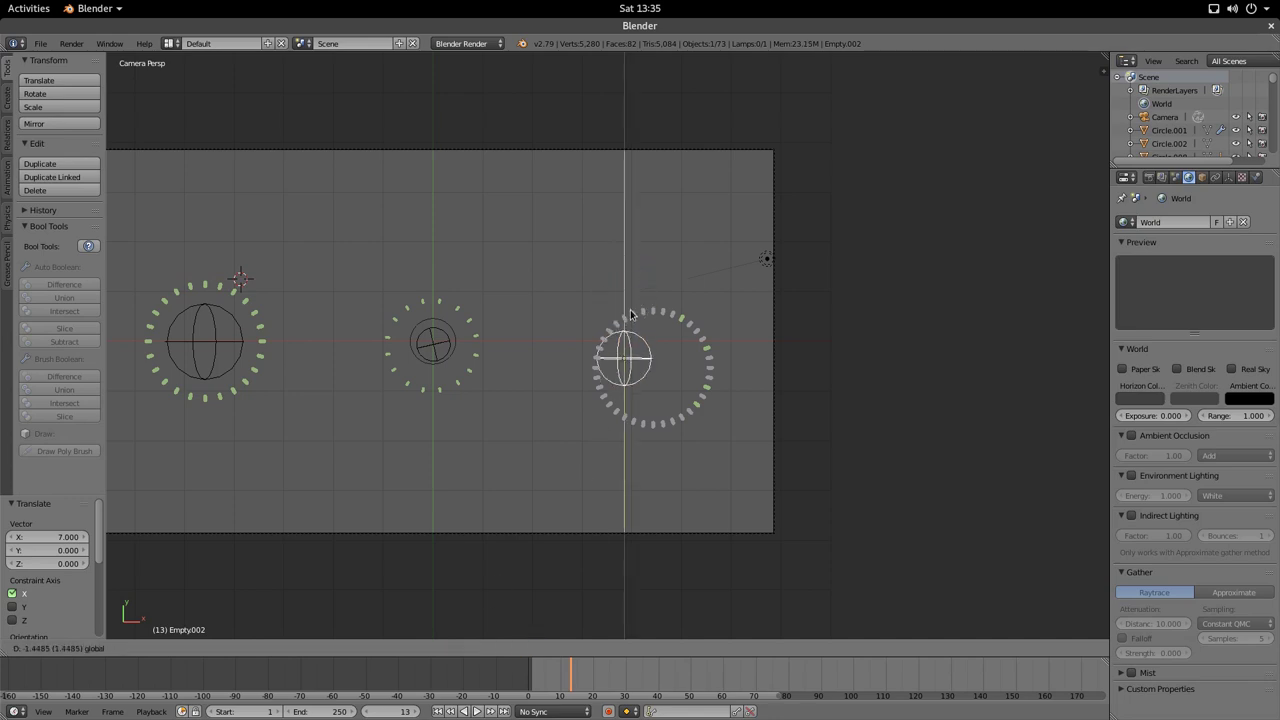
key(Return)
- Centre the empty on the ring in X and Y, then box-select the ring's bars with it
key(g)
key(x)
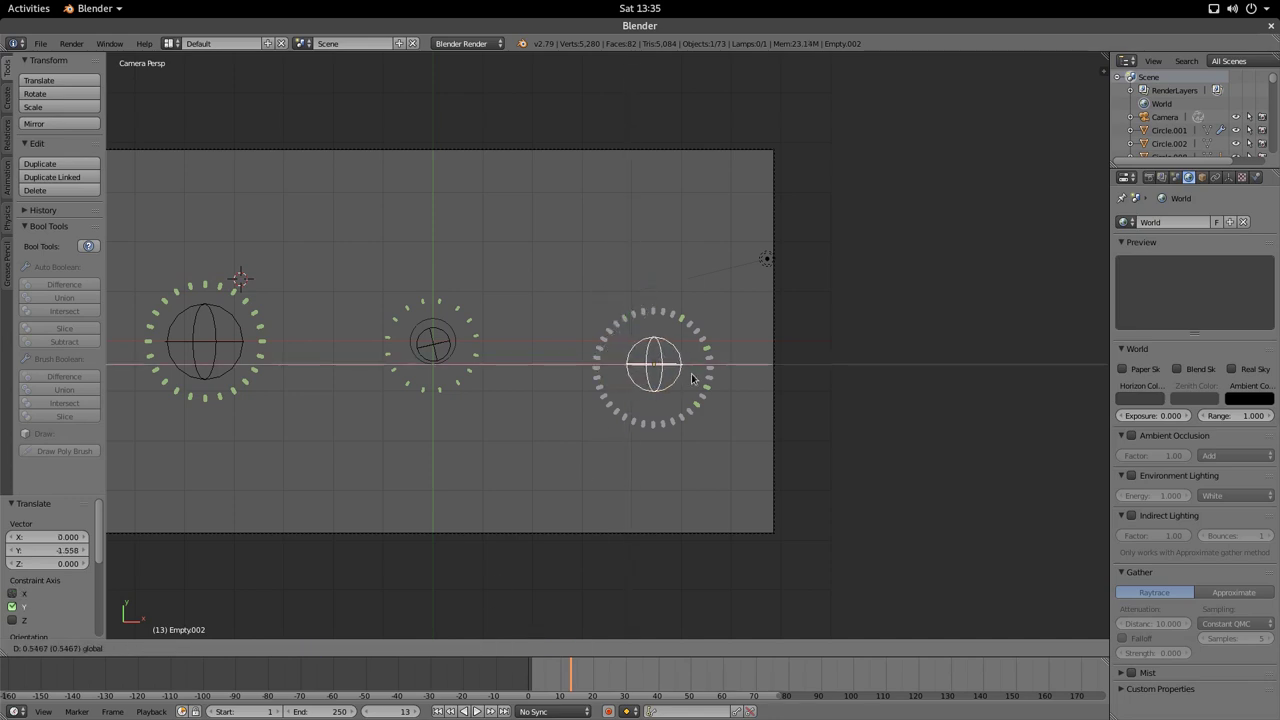
key(Return)
key(g)
key(y)
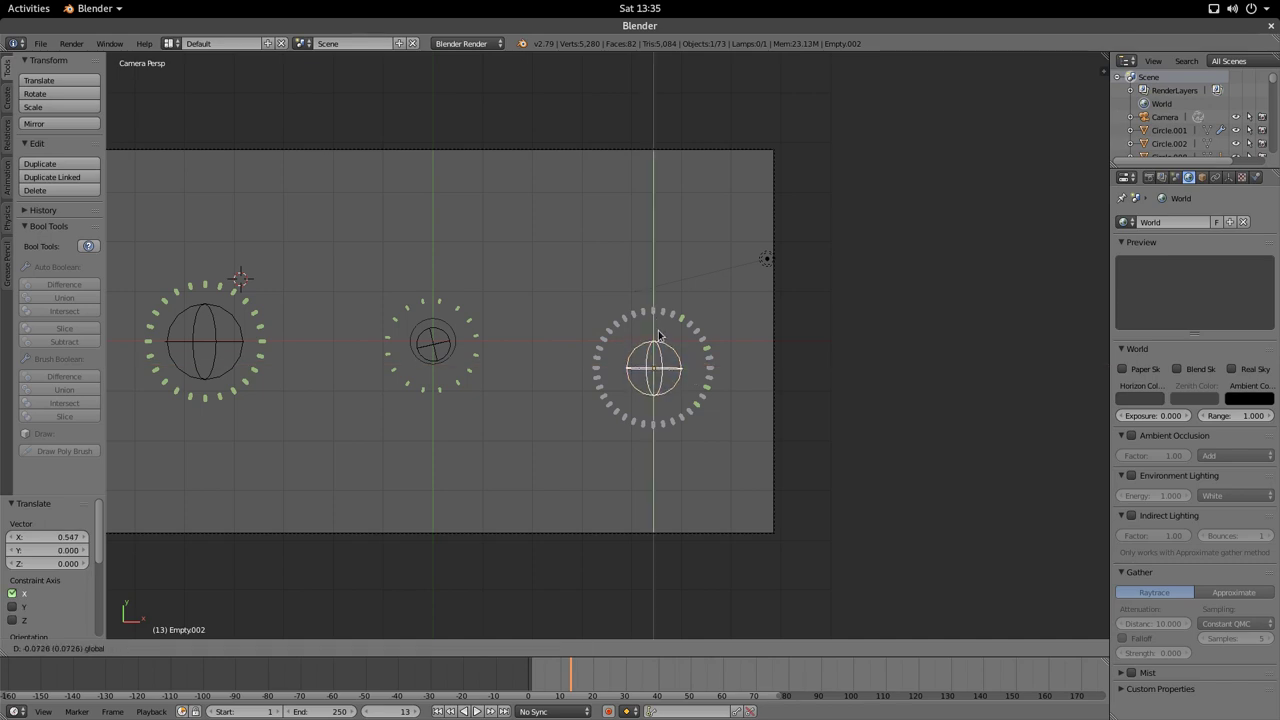
key(Return)
key(ctrl+b)
drag(572, 277, 695, 416)
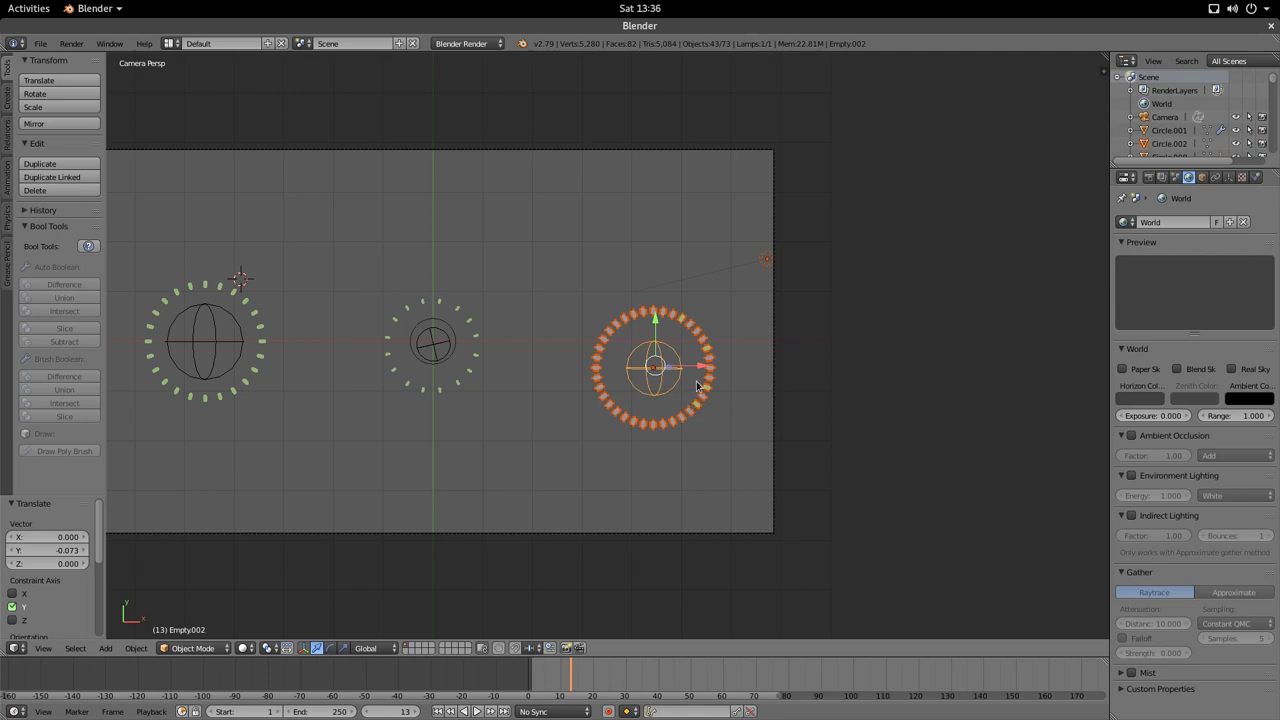
- Parent the ring's bars to the sphere empty, test by moving it, then undo the parenting
key(ctrl+p)
click(697, 385)
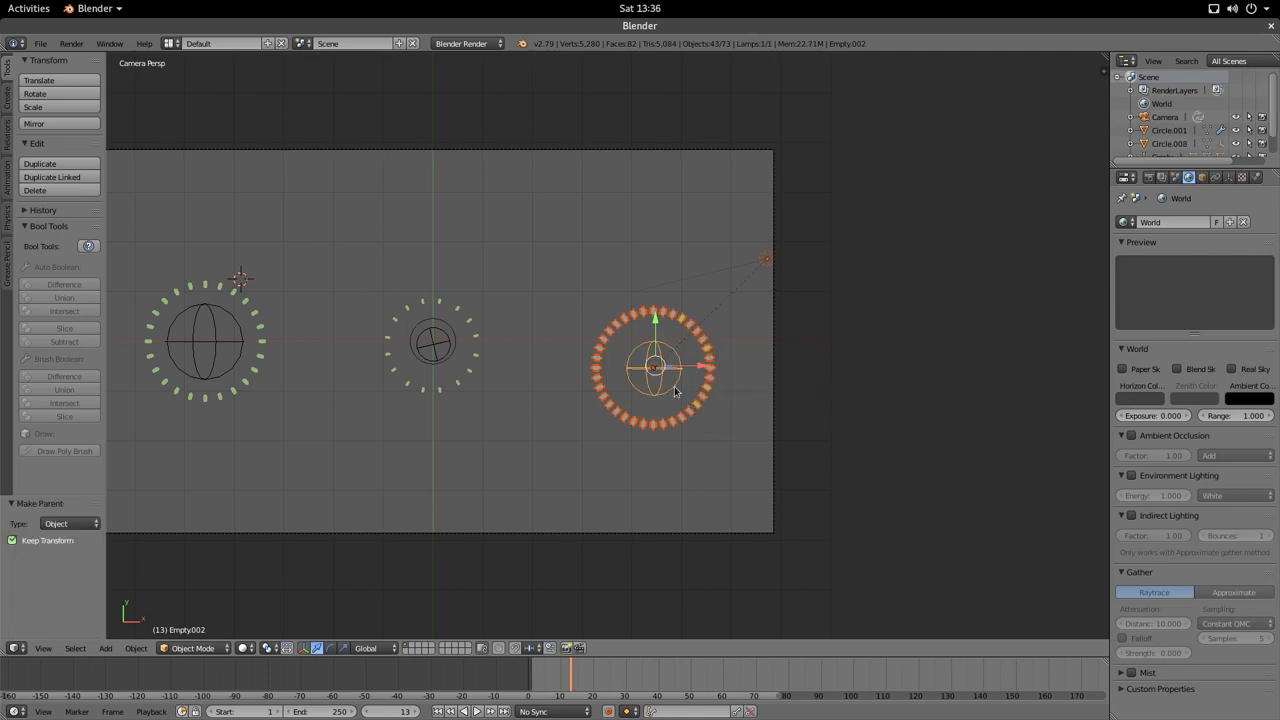
click(672, 391)
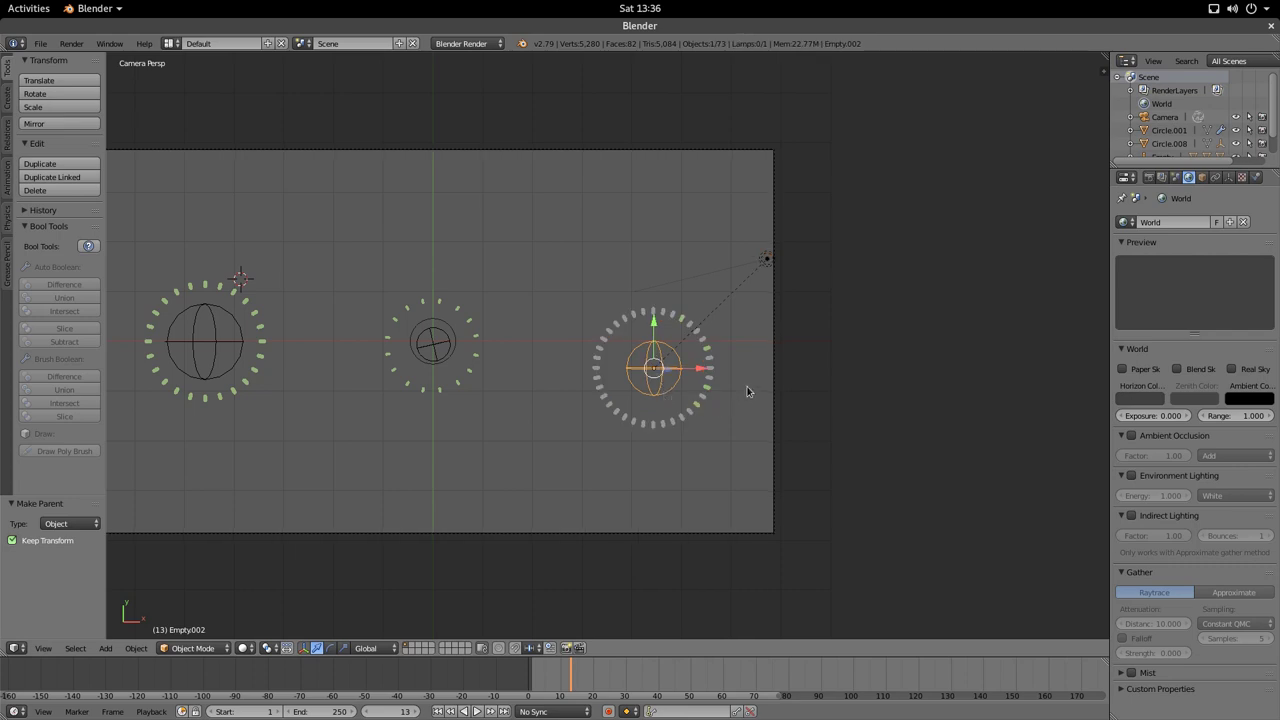
key(r)
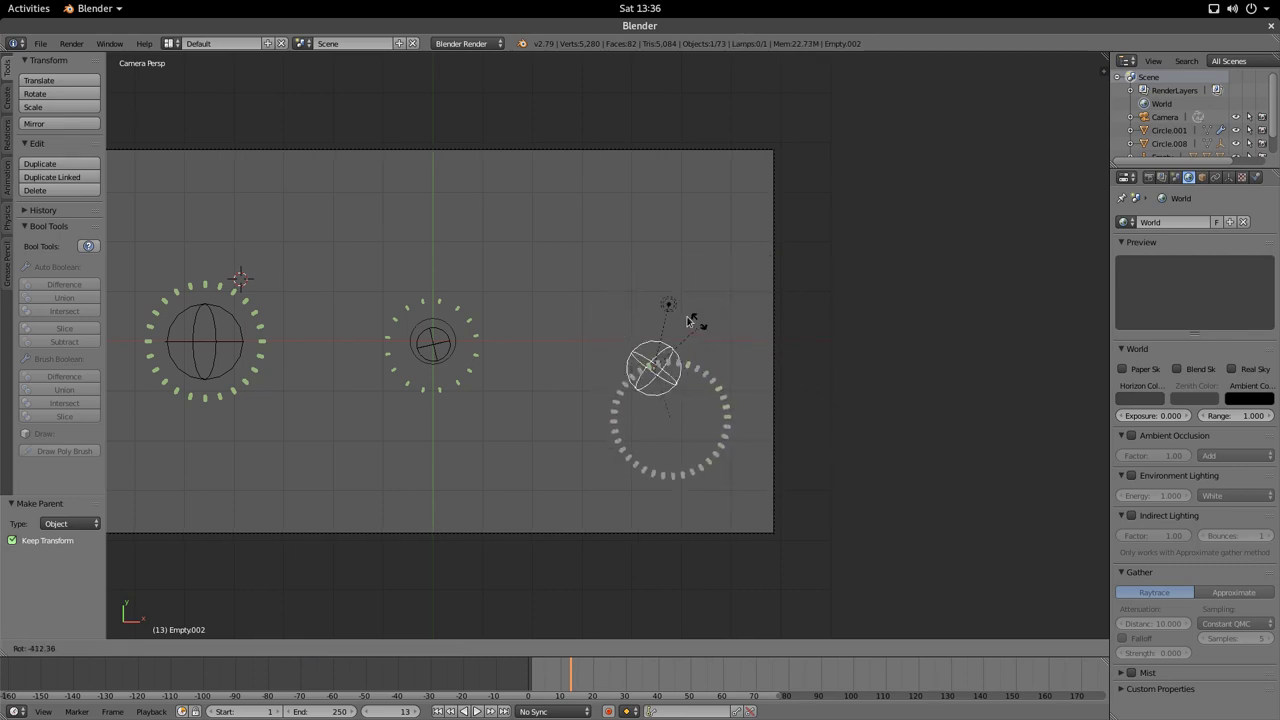
key(Escape)
key(g)
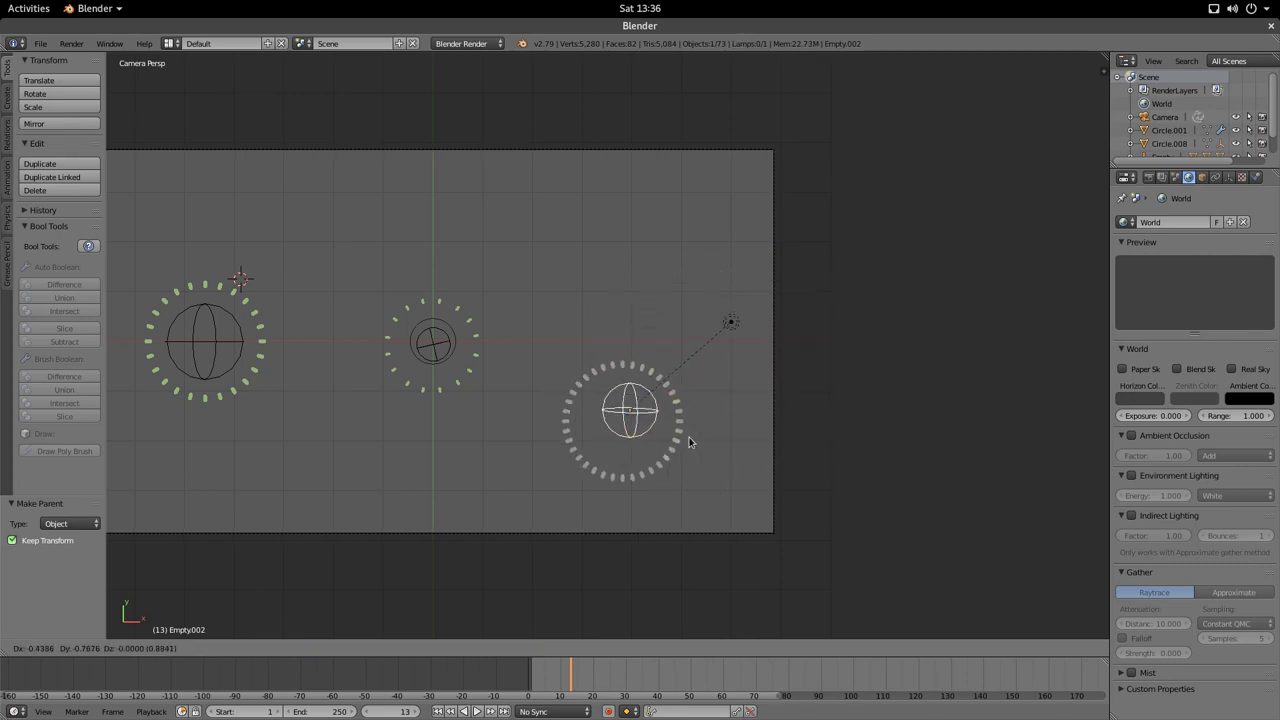
click(715, 380)
middle_drag(760, 260, 703, 277)
key(ctrl+z)
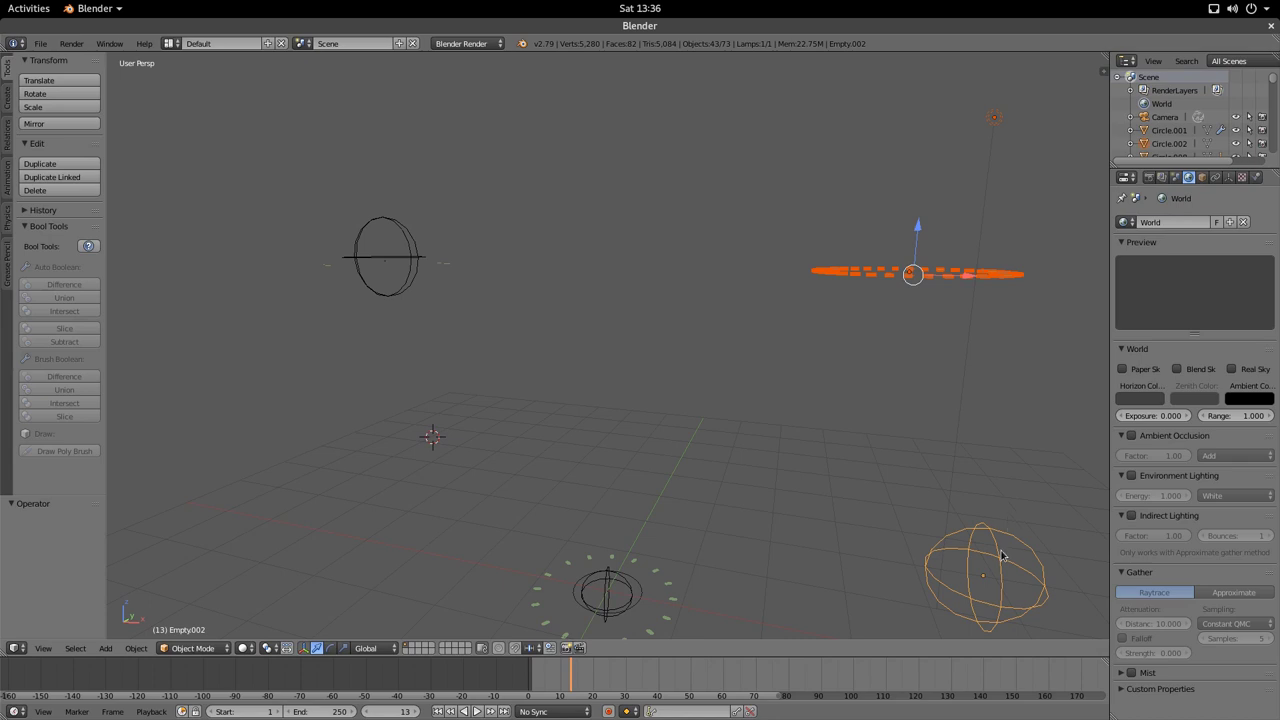
- Select only the sphere empty and shift it along Z and X
right_click(990, 545)
middle_drag(987, 523, 958, 534)
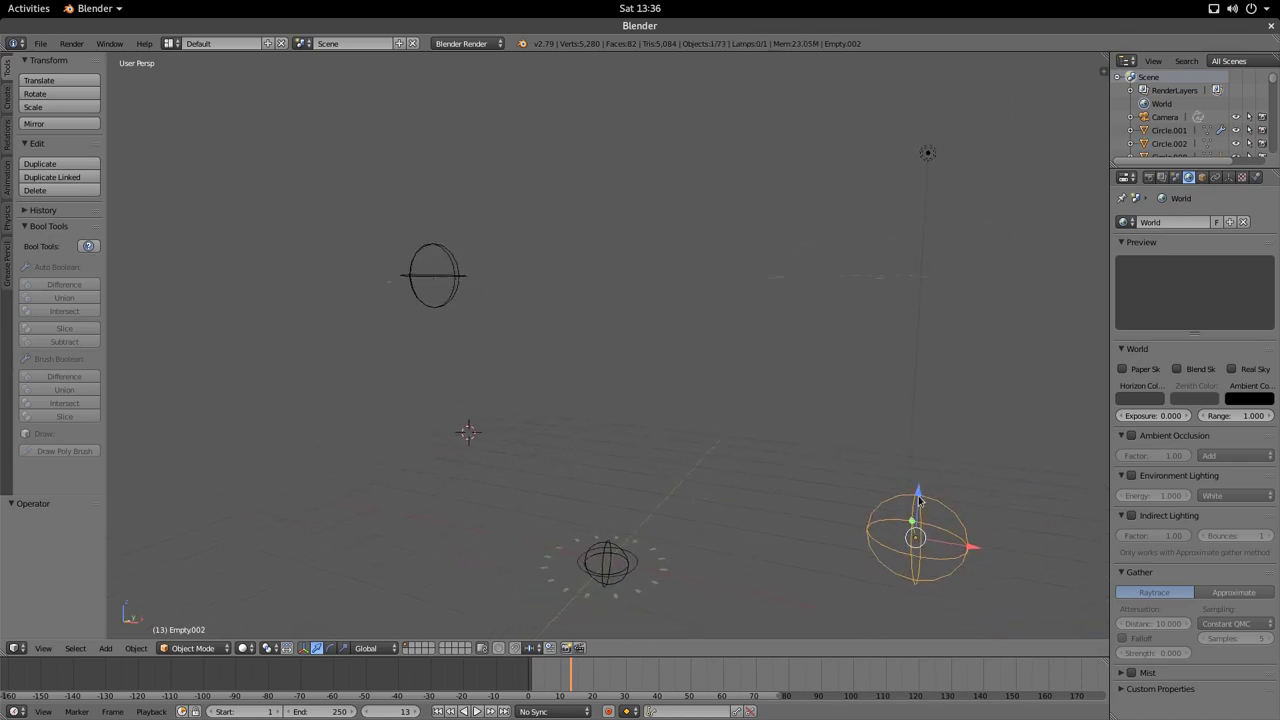
key(g)
key(z)
click(940, 250)
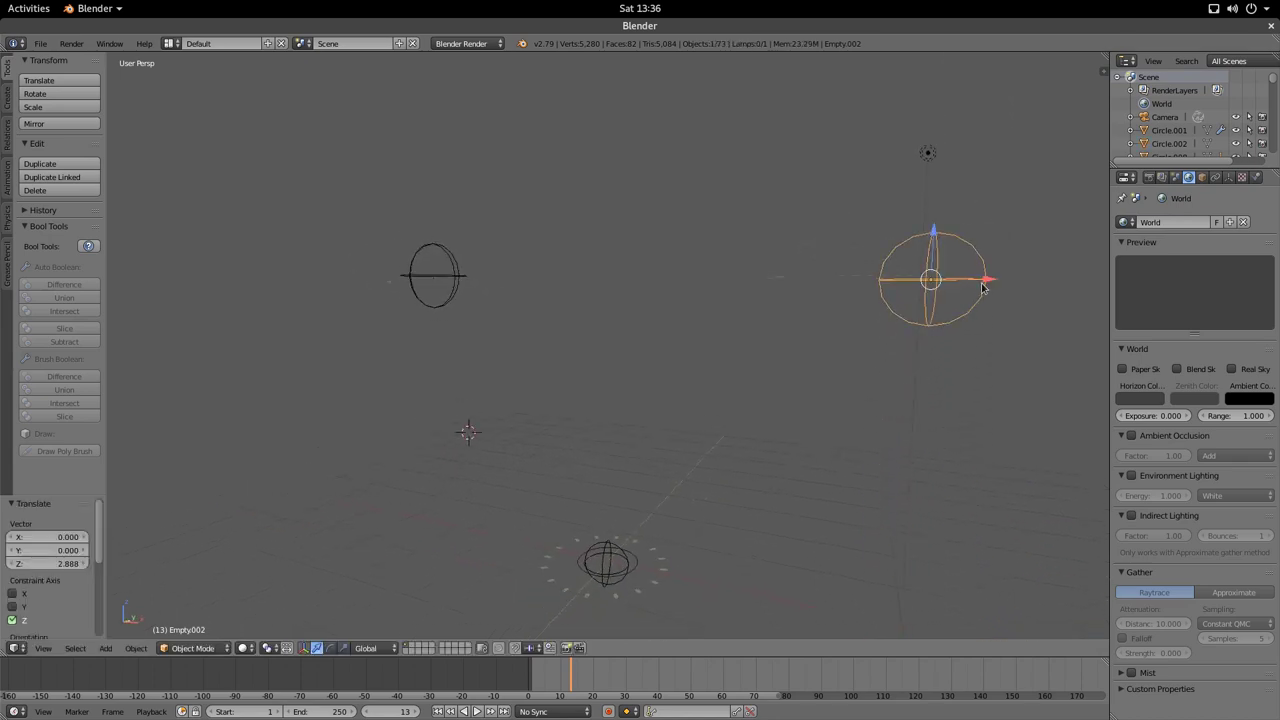
key(g)
key(x)
click(885, 287)
- In camera view, re-centre the empty in X and Y, then box-select it with the ring's bars
key(KP_0)
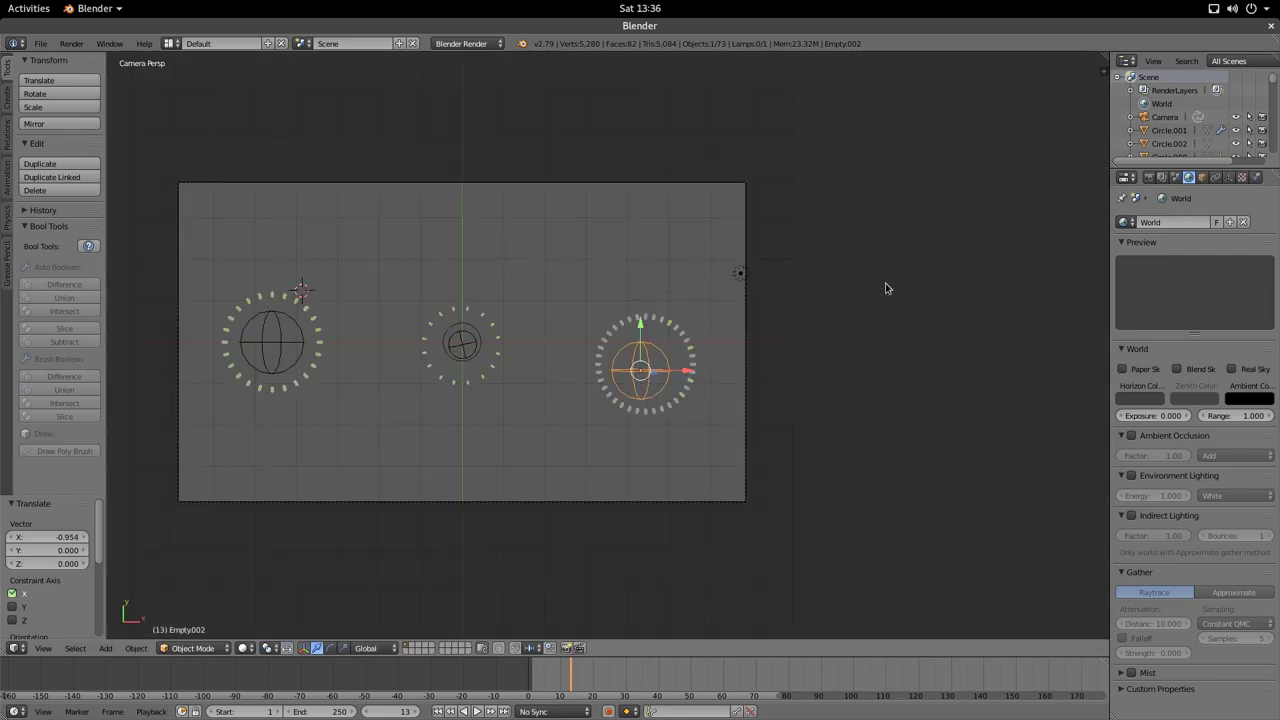
middle_drag(848, 349, 757, 238)
key(KP_0)
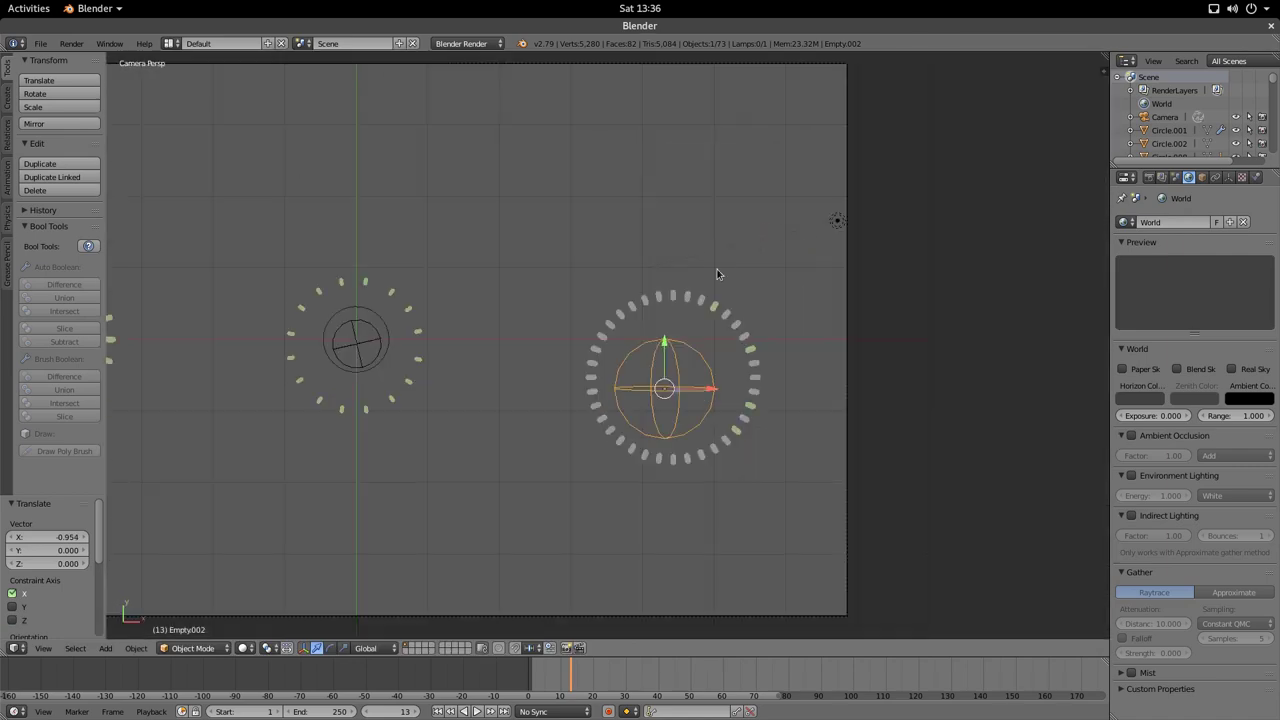
scroll(728, 416, up, 1)
key(g)
key(x)
key(Return)
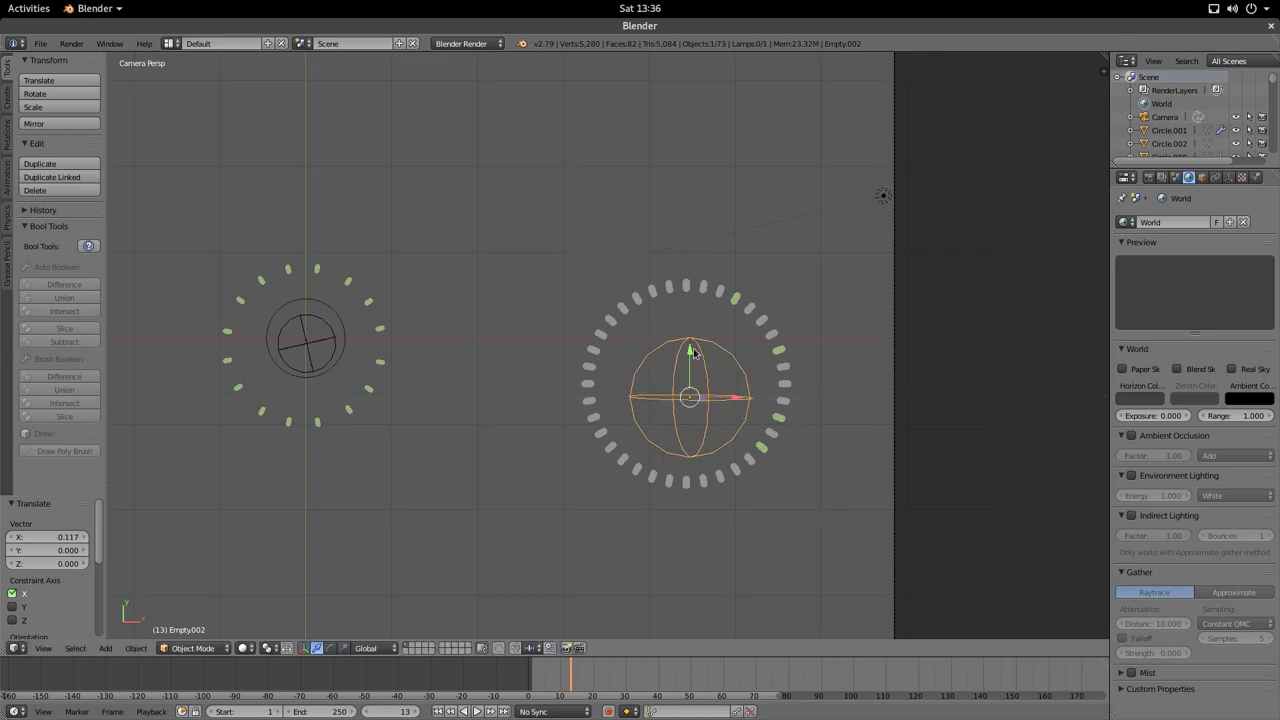
key(g)
key(y)
key(Return)
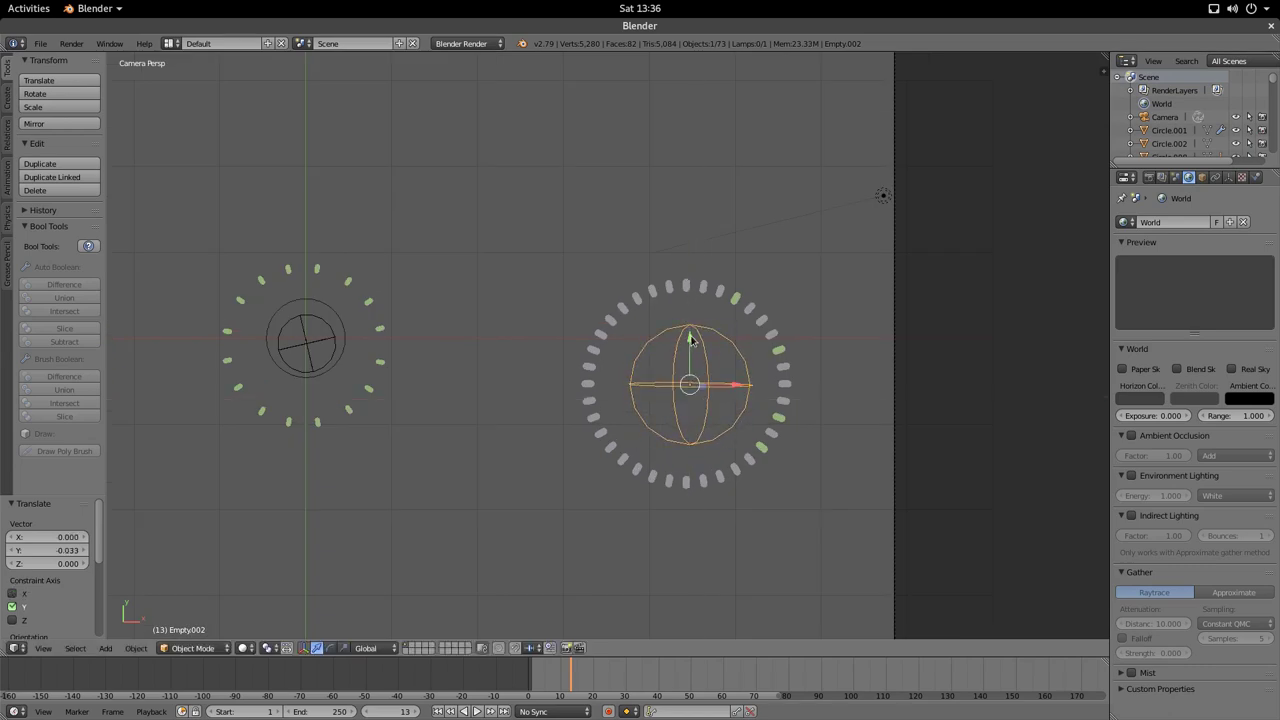
key(b)
drag(554, 247, 781, 474)
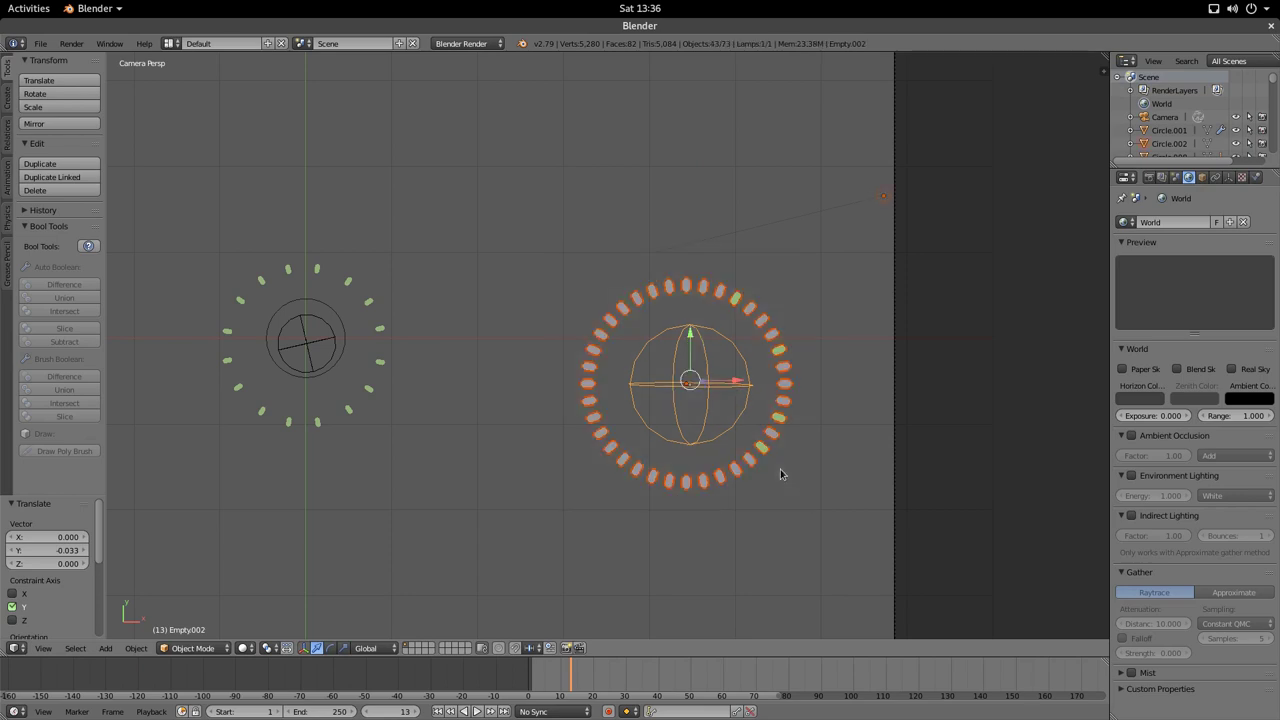
- Toggle the lamp out of the selection, zoom out, and switch to the GNOME Activities overview
shift+right_click(879, 198)
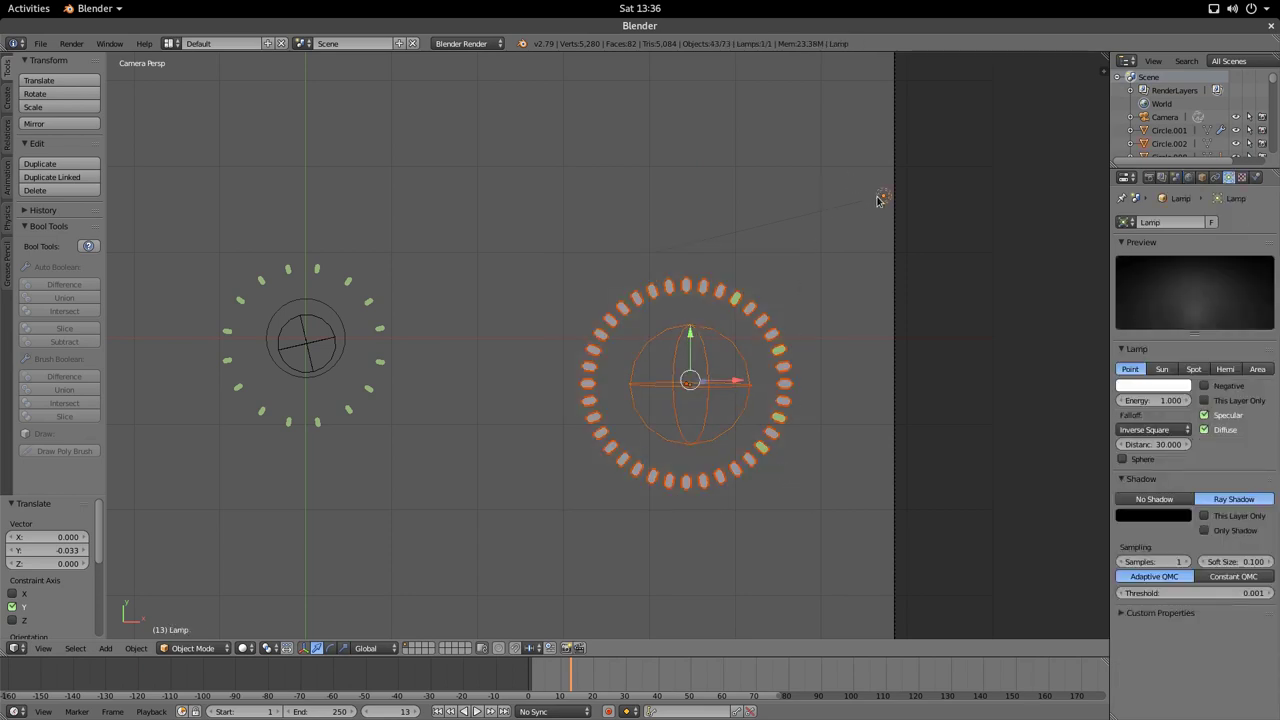
shift+right_click(877, 199)
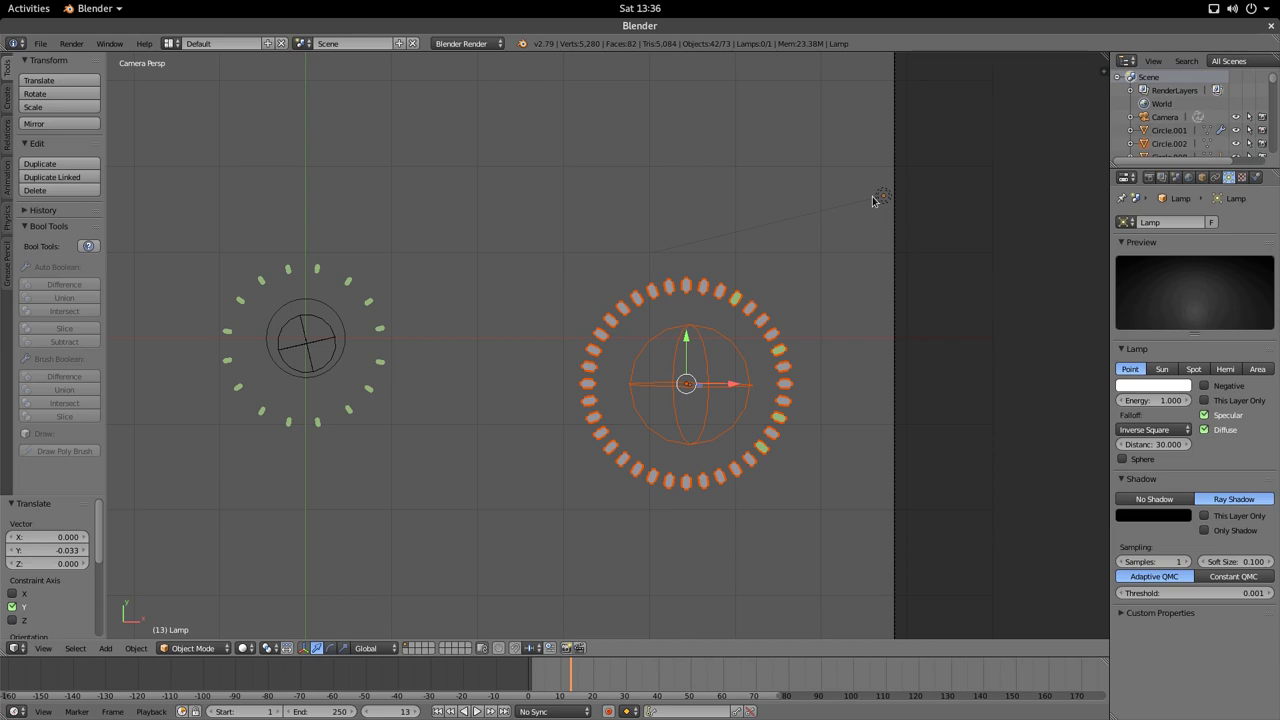
scroll(748, 292, down, 3)
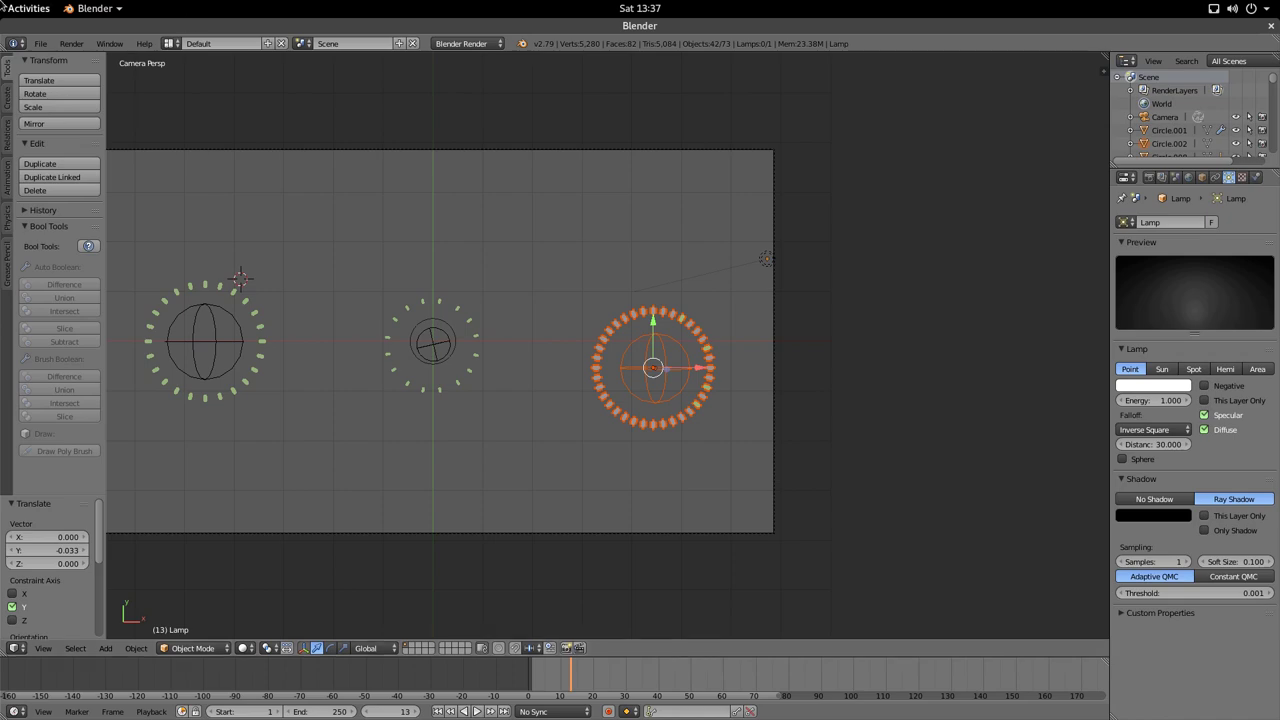
mouse_move(2, 2)
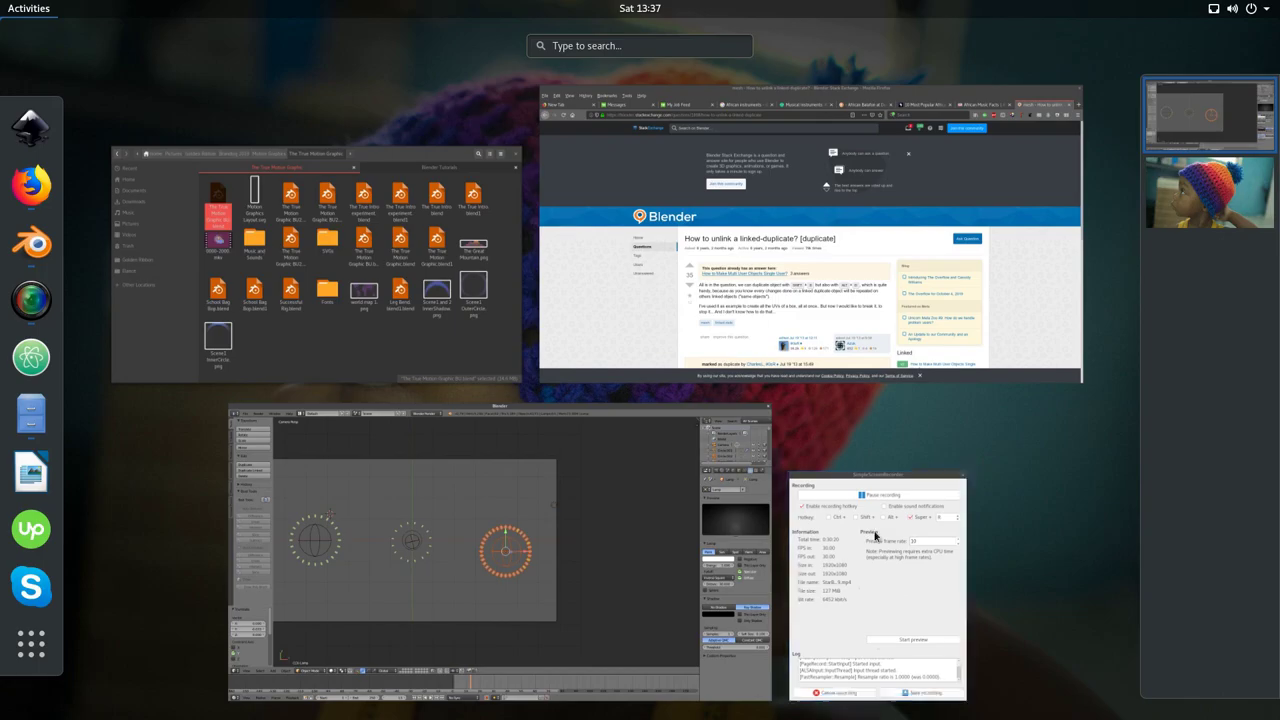